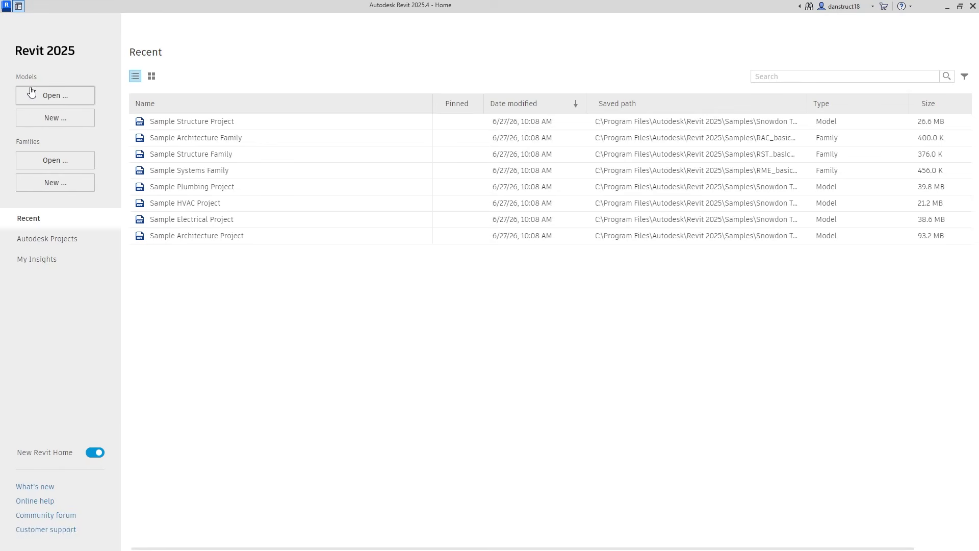
- Create a new project from the Structural Analysis-DefaultGBRENU.rte template in the English templates folder
click(39, 120)
click(545, 258)
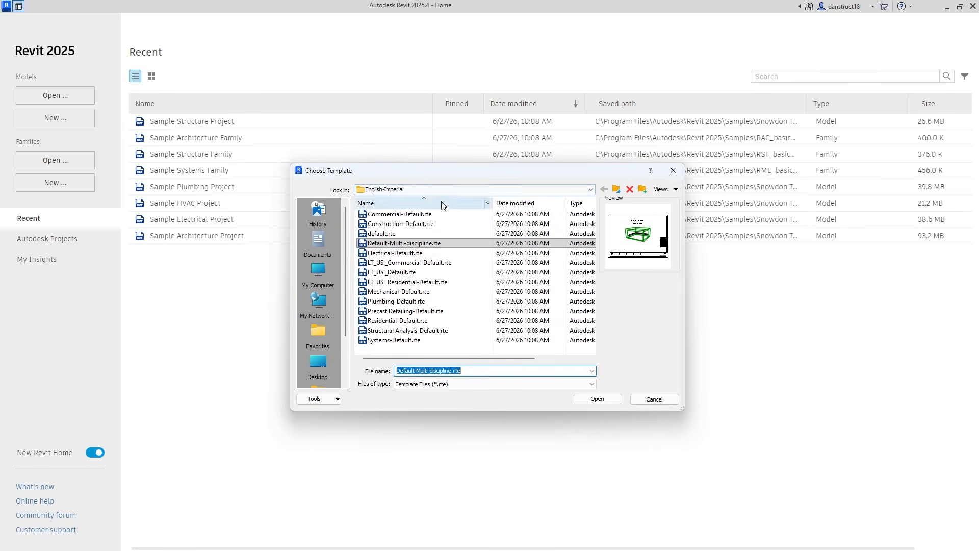
click(426, 190)
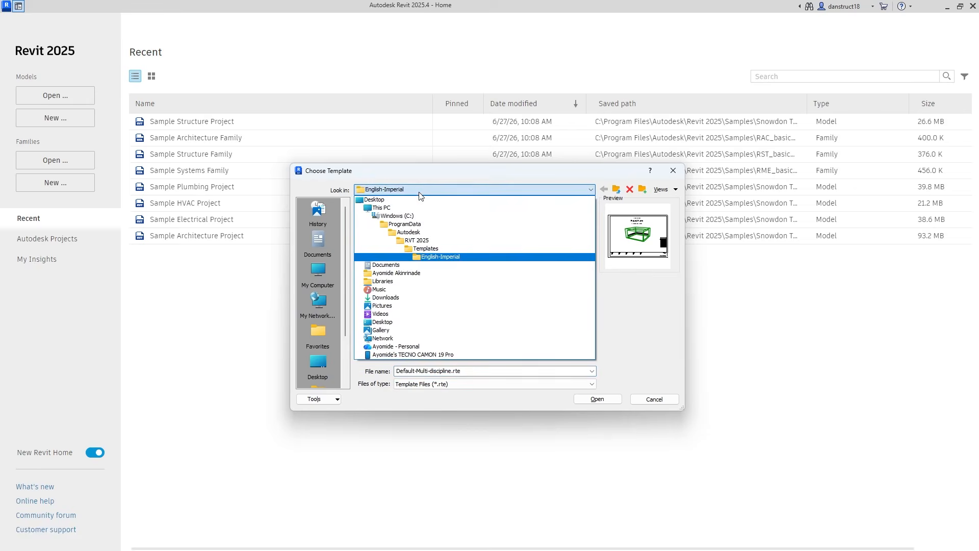
click(425, 250)
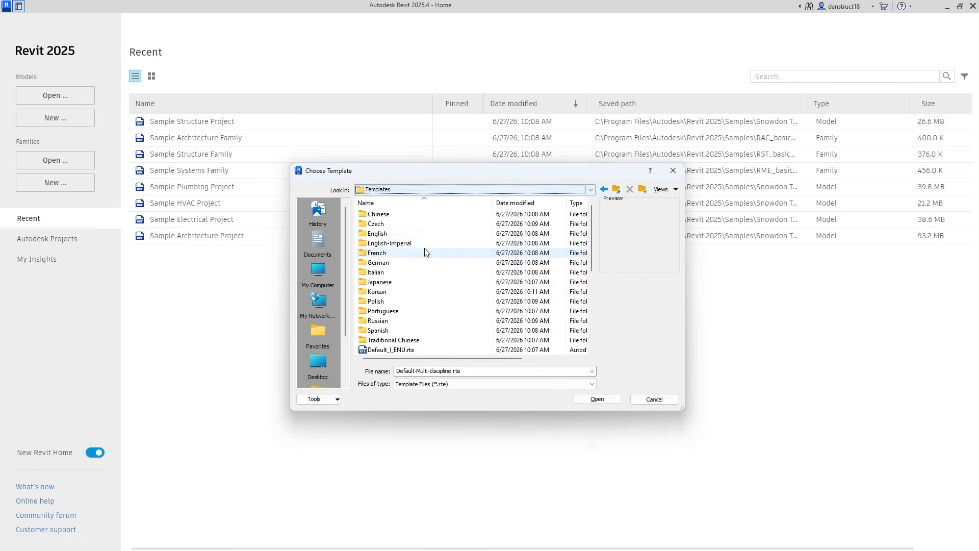
double_click(378, 234)
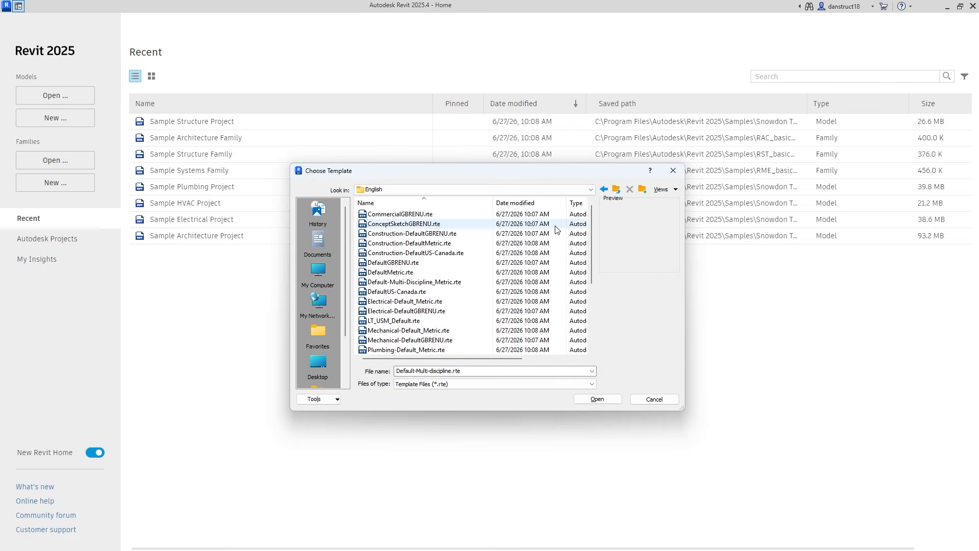
drag(591, 231, 592, 290)
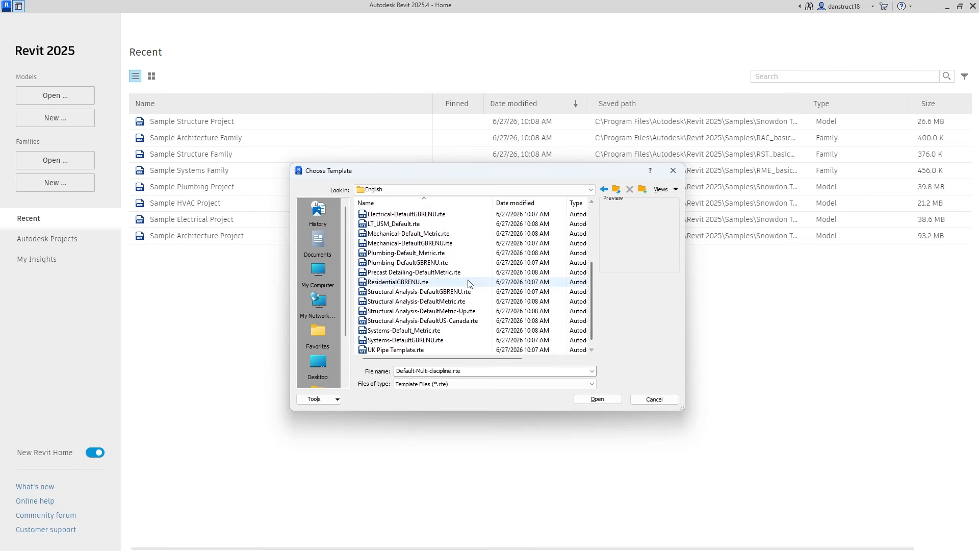
click(414, 293)
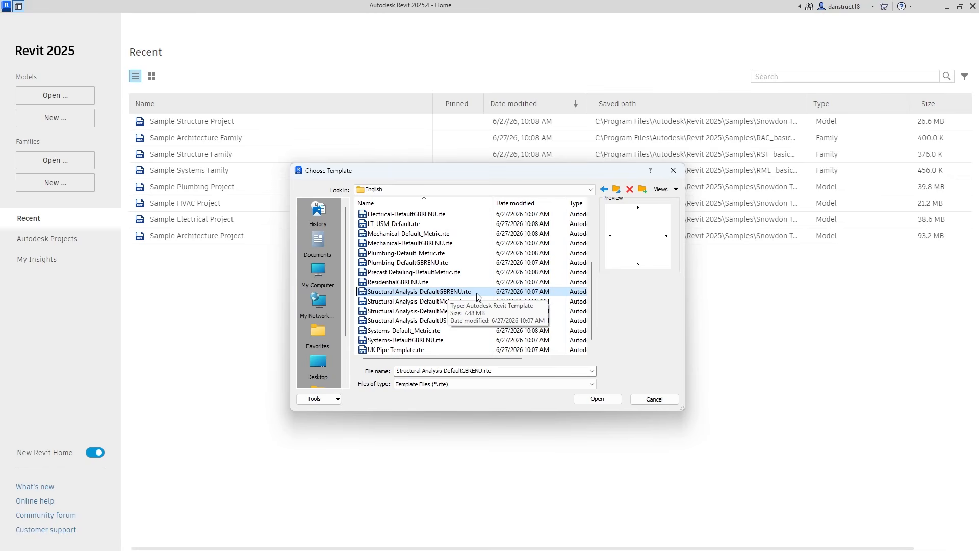
click(595, 399)
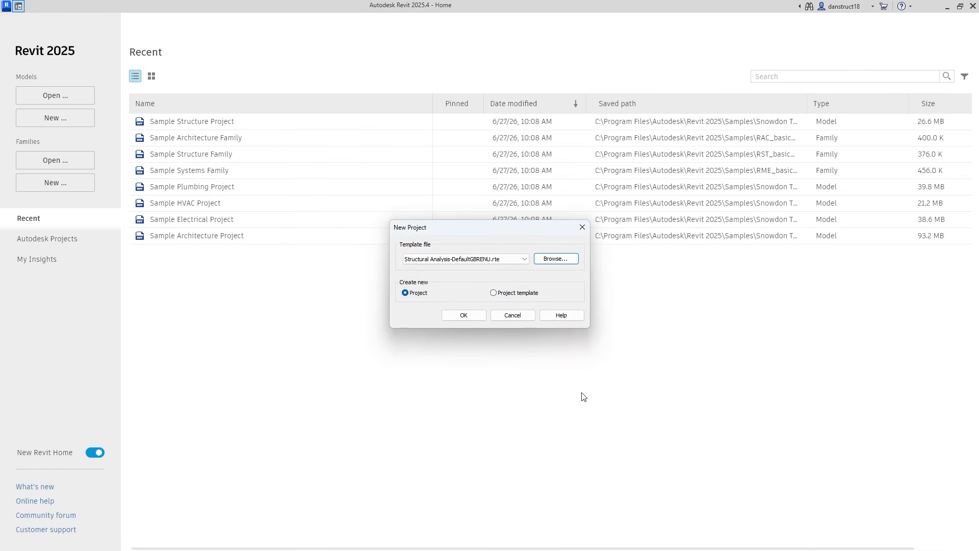
click(463, 313)
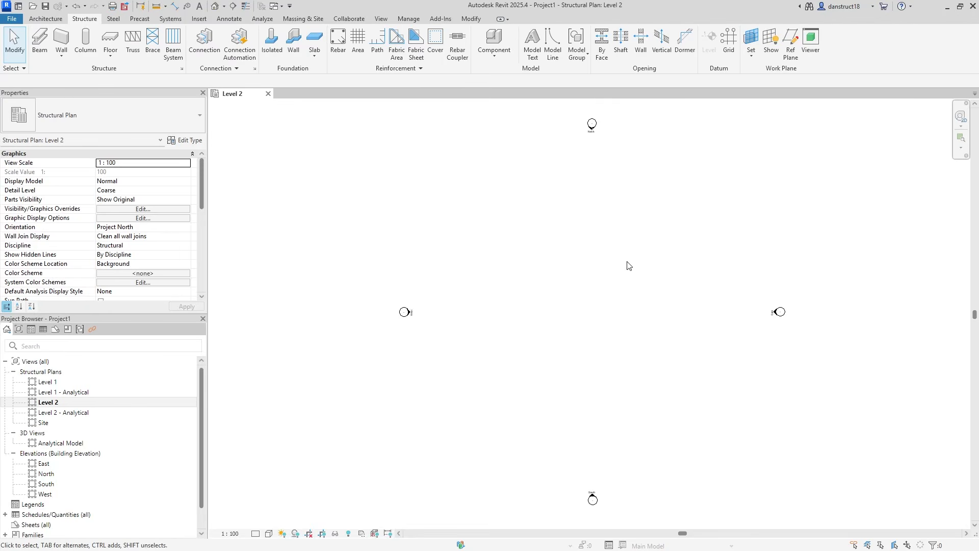
- Open the Level 1 structural plan and close the Level 2 view
double_click(51, 384)
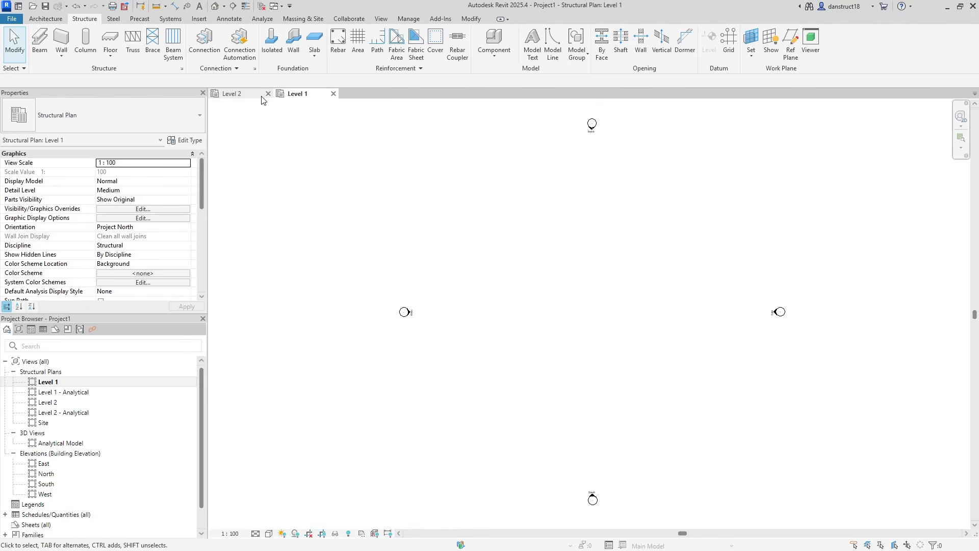
click(268, 94)
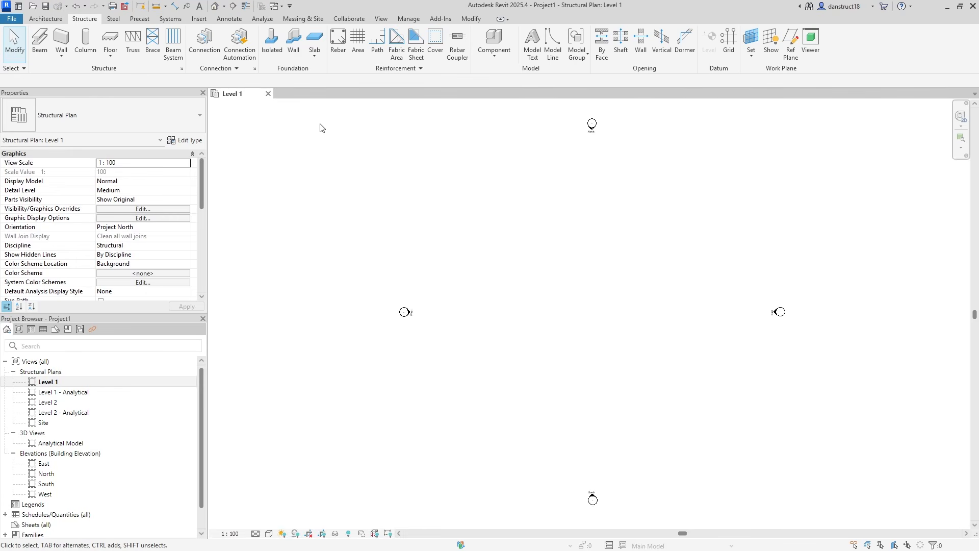
- Start placing an isolated foundation and open the UK Structural Foundations library folder for loading families
click(272, 42)
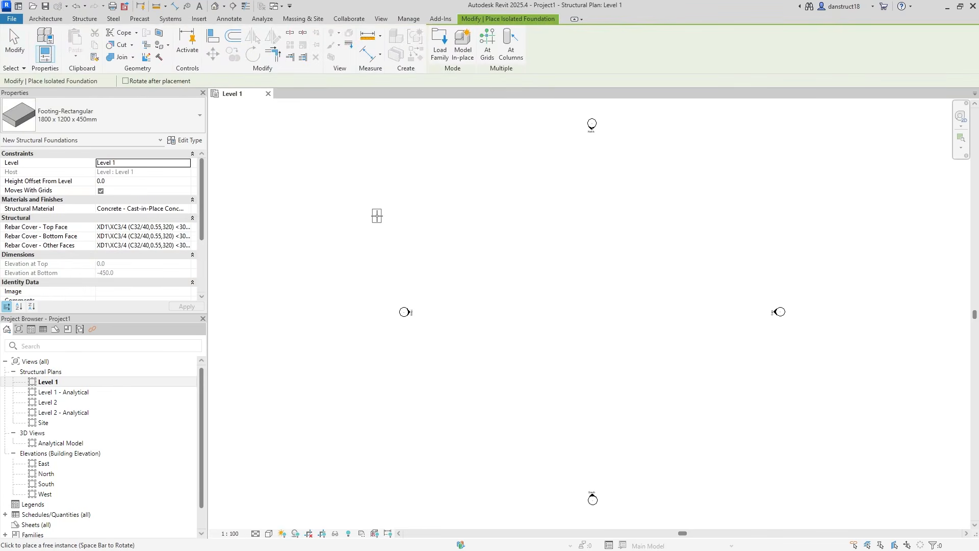
click(131, 118)
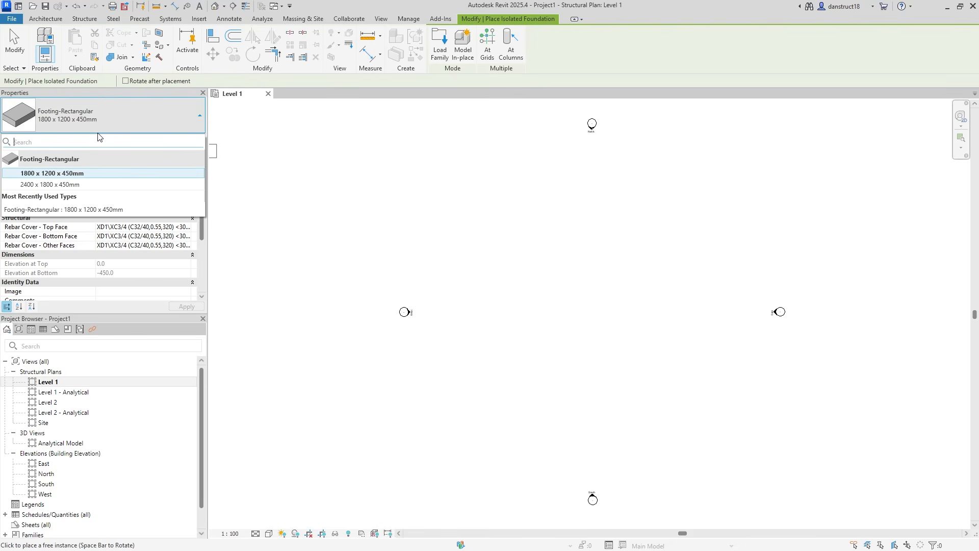
click(439, 45)
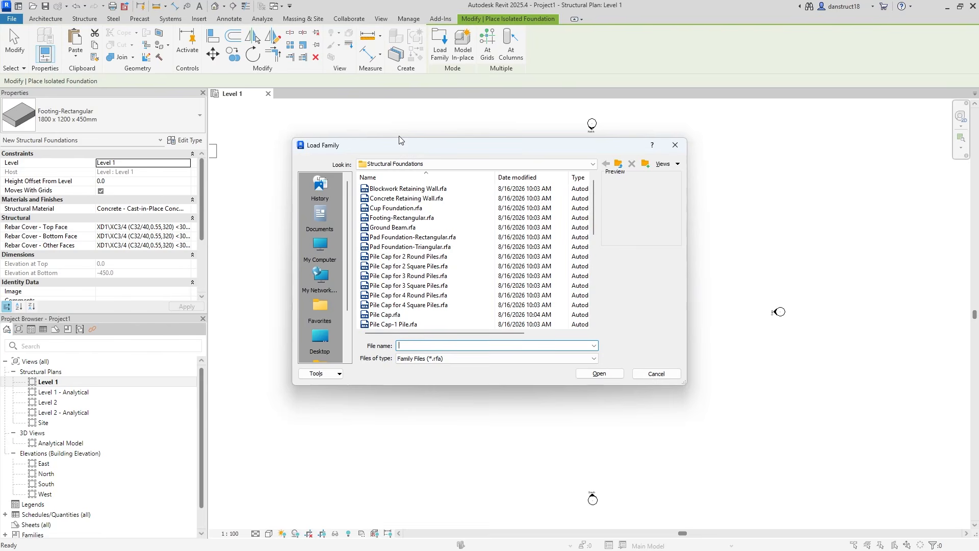
click(414, 164)
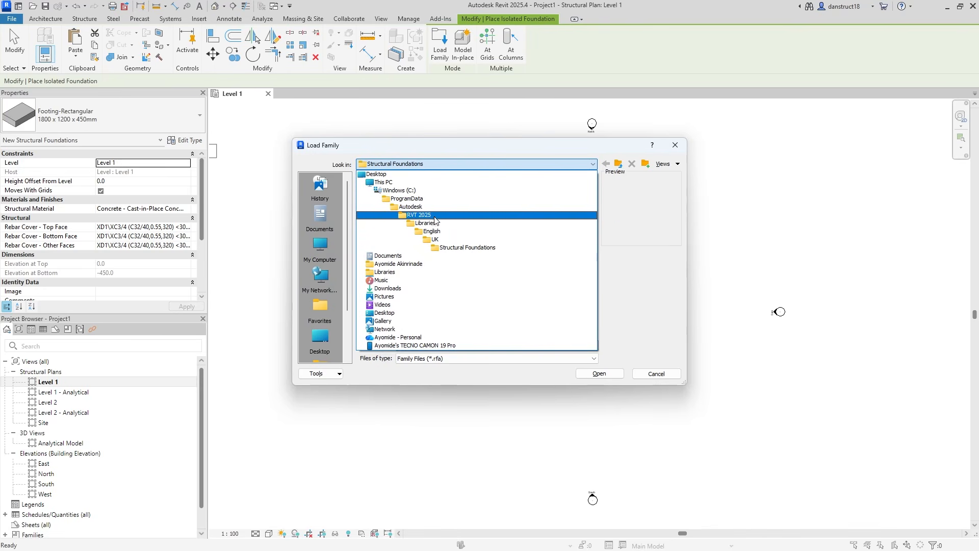
click(456, 249)
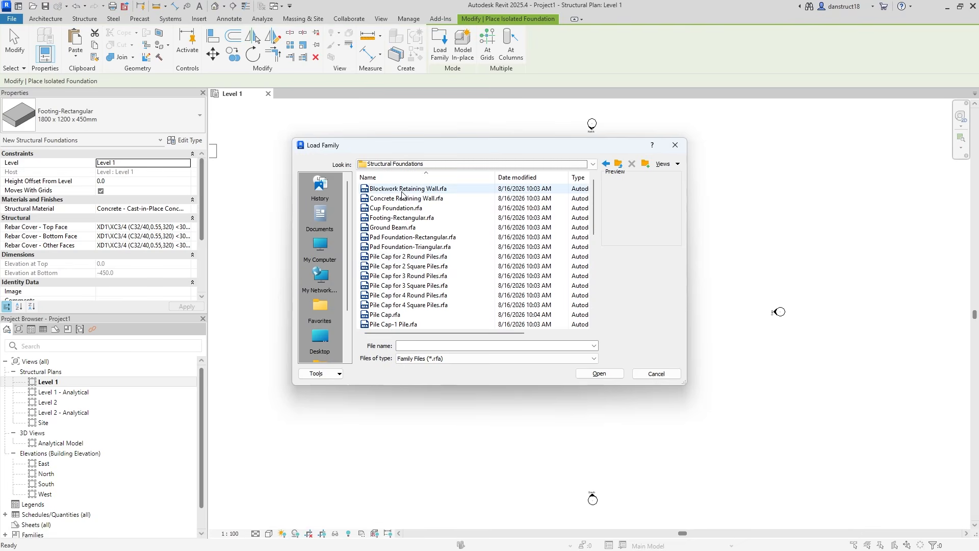
- Preview the available foundation families, from Blockwork Retaining Wall through Pile Cap for 2 Square Piles, including Ground Beam
click(403, 189)
key(Down)
key(Down)
key(Down)
key(Down)
key(Down)
key(Down)
key(Down)
key(Down)
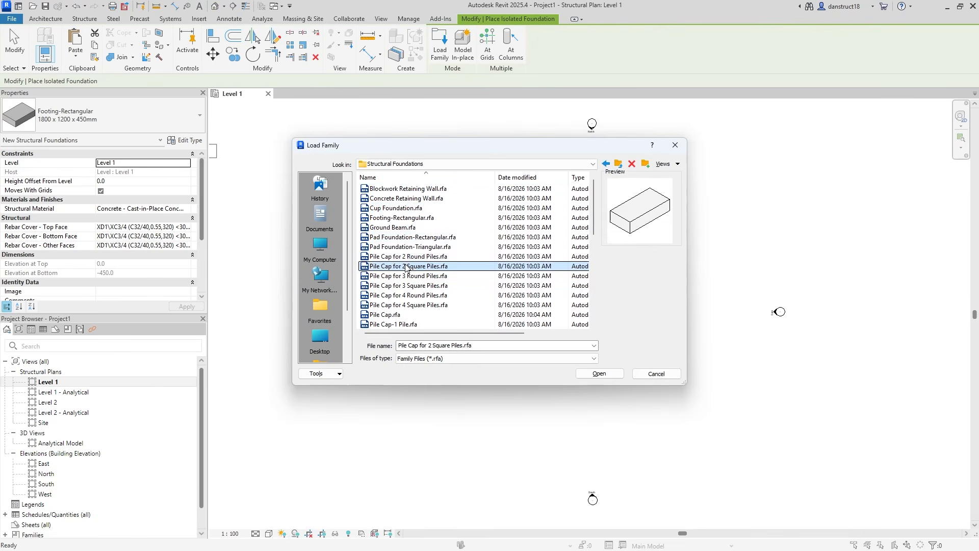
click(407, 230)
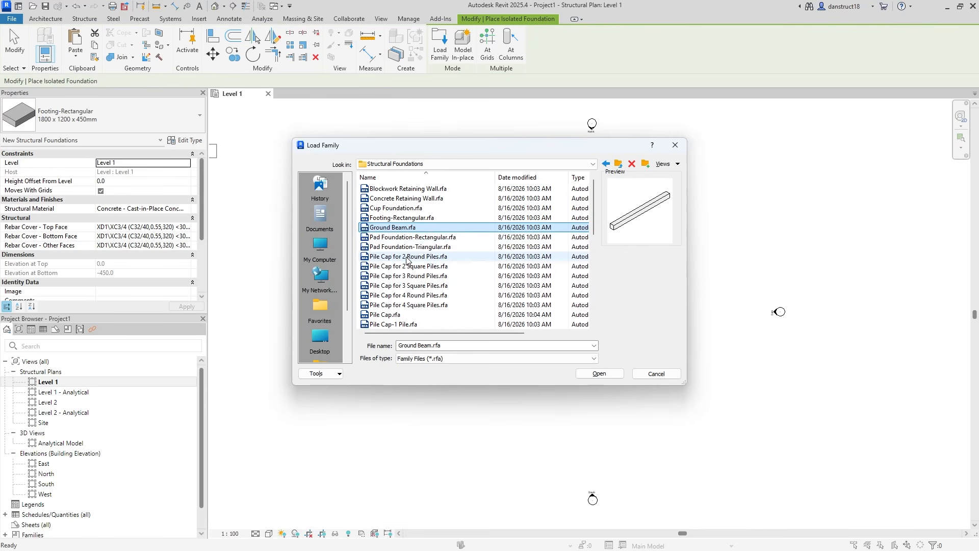
click(406, 257)
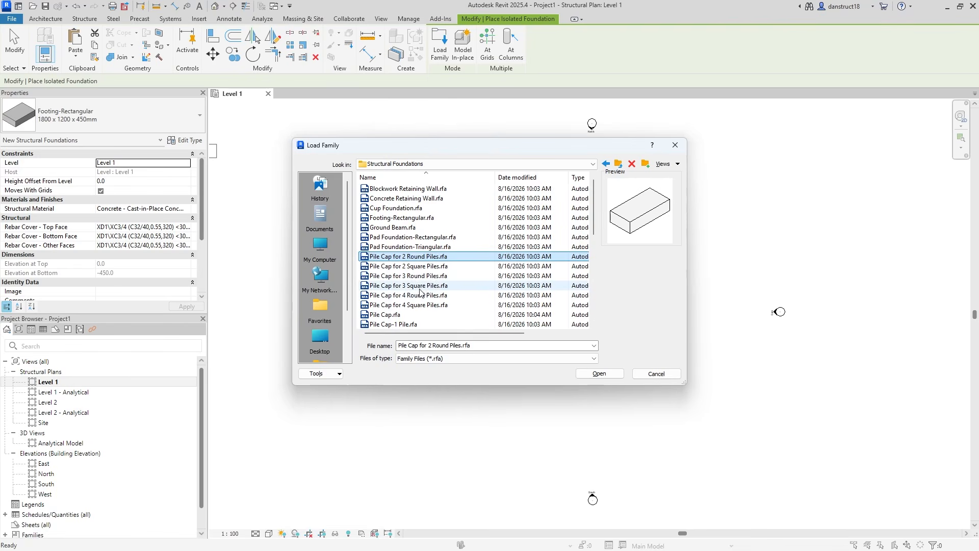
click(419, 276)
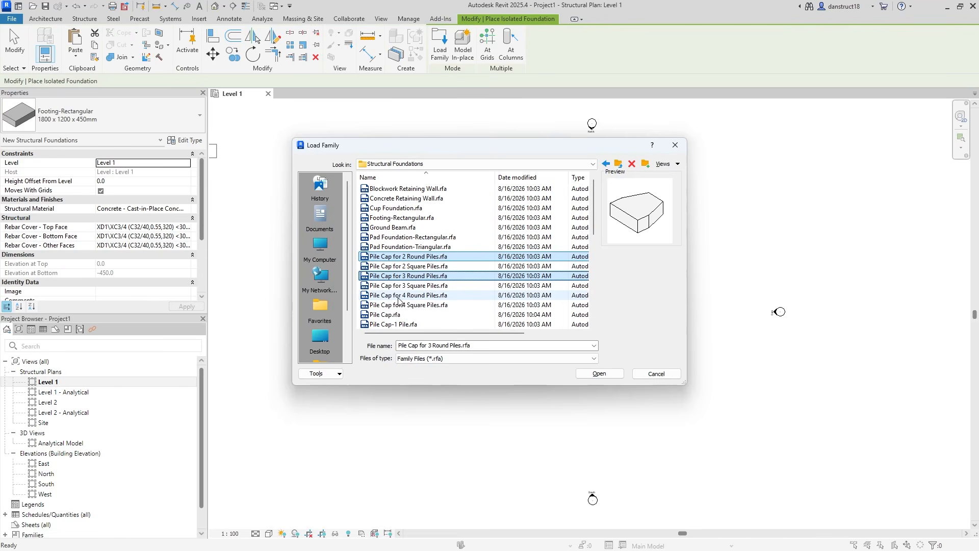
ctrl+click(406, 296)
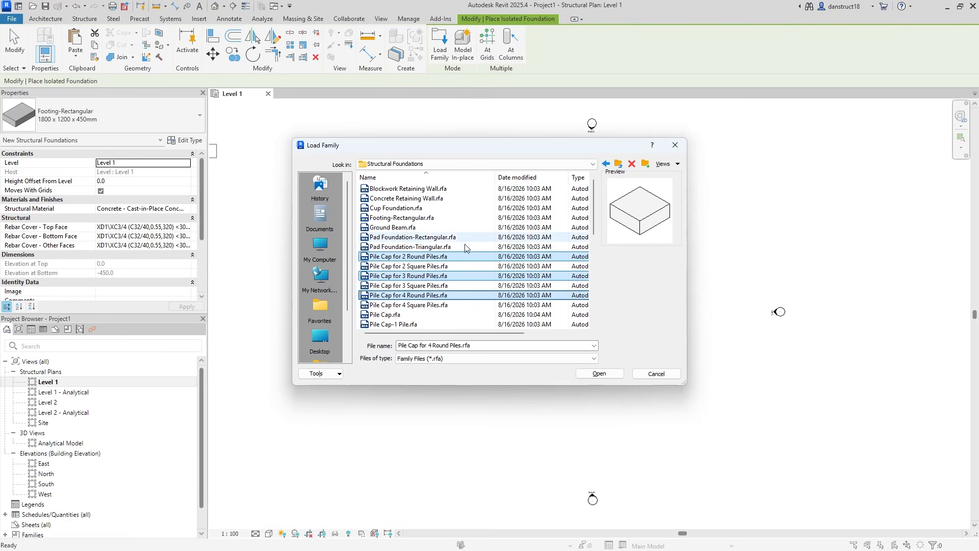
scroll(393, 283, down, 2)
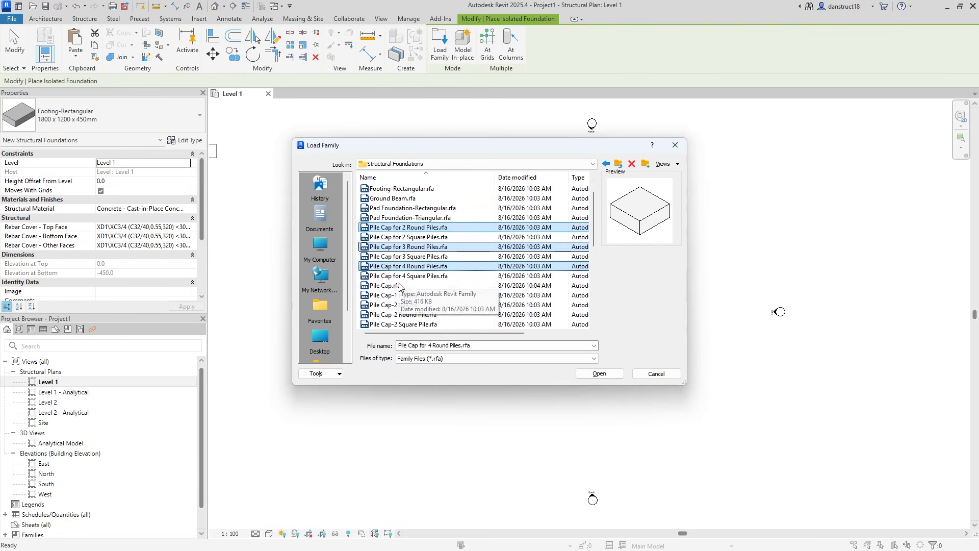
click(398, 266)
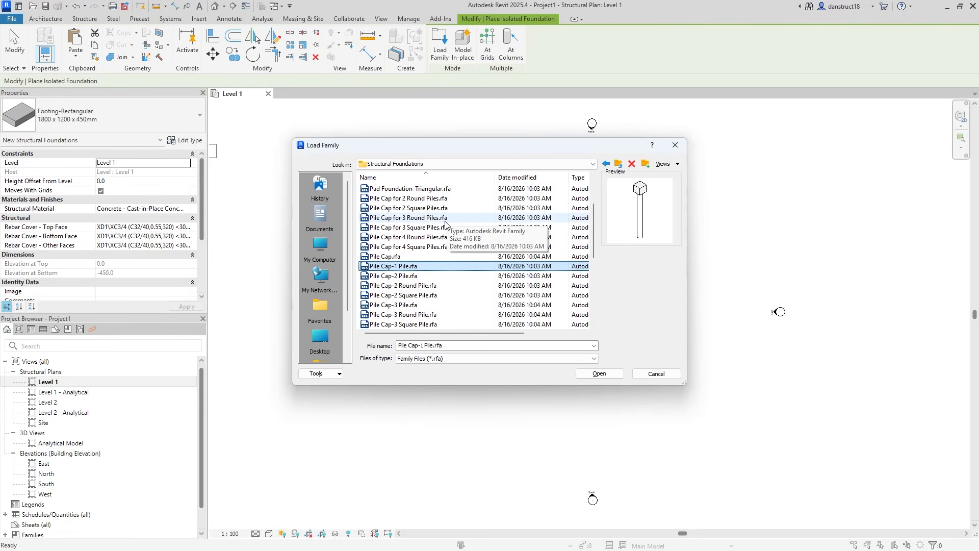
- Load the Pile Cap for 2 Round Piles, 3 Round Piles and 4 Round Piles families together into the project
click(424, 199)
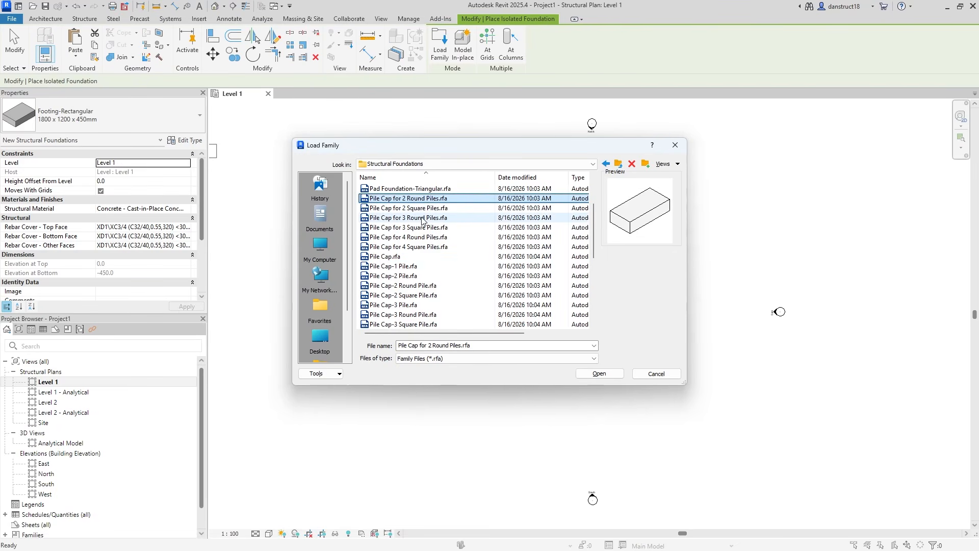
ctrl+click(423, 217)
ctrl+click(421, 237)
drag(590, 236, 594, 303)
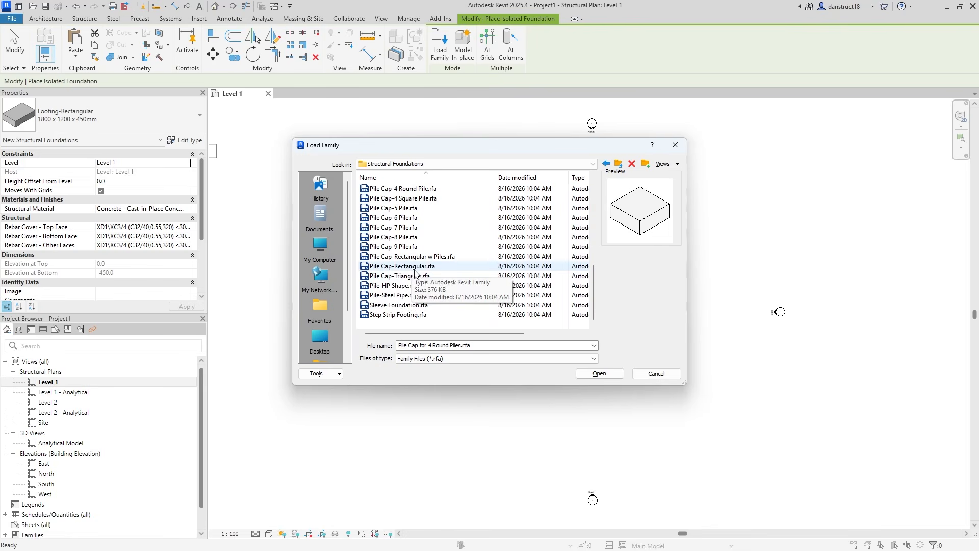
scroll(415, 278, up, 1)
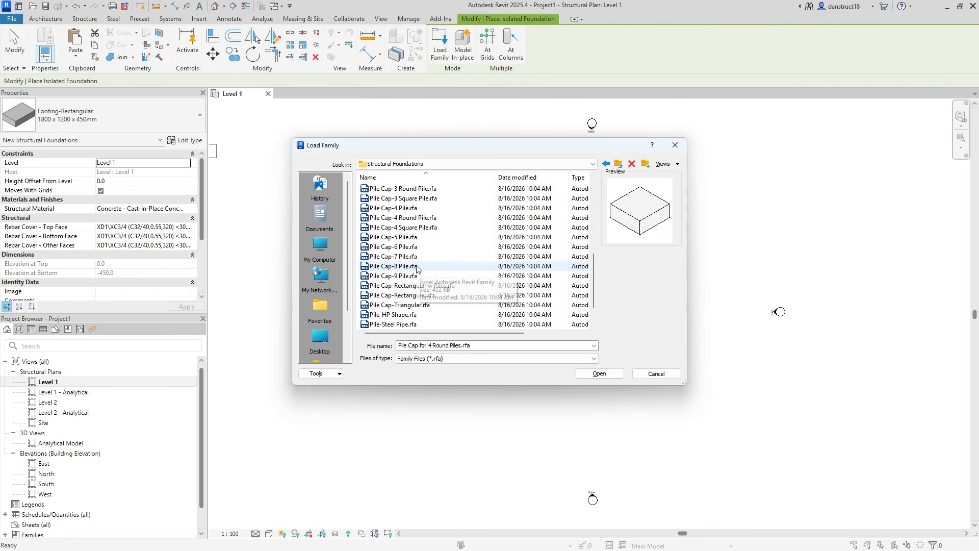
scroll(416, 271, down, 1)
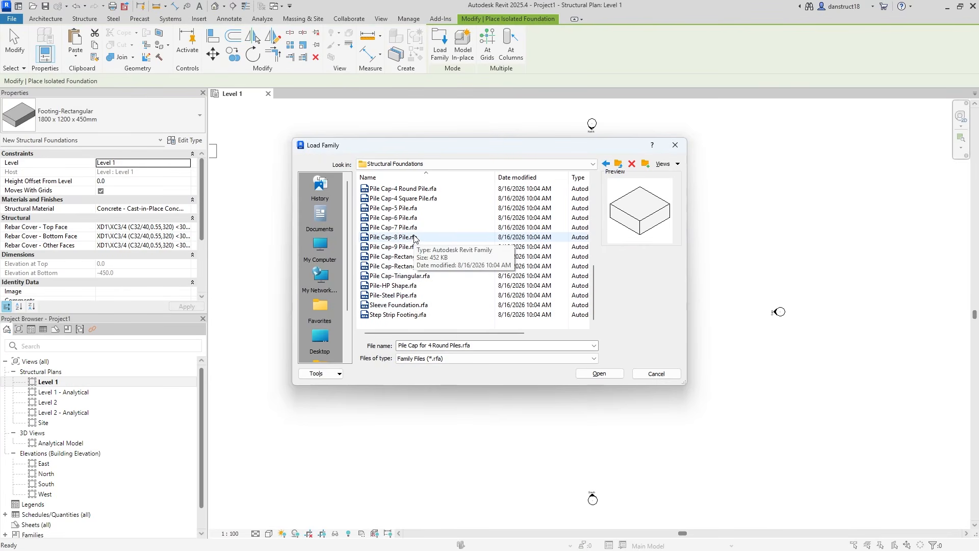
scroll(480, 276, up, 5)
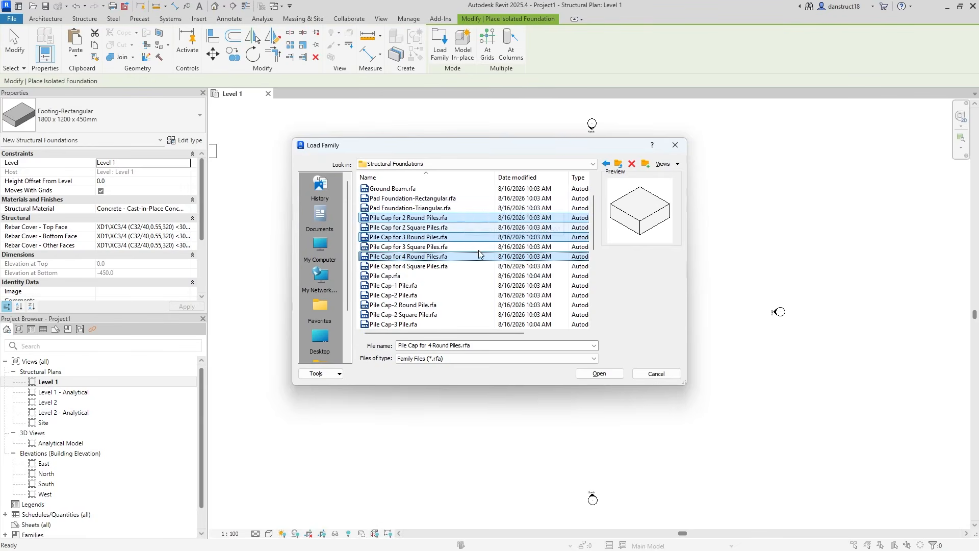
click(600, 373)
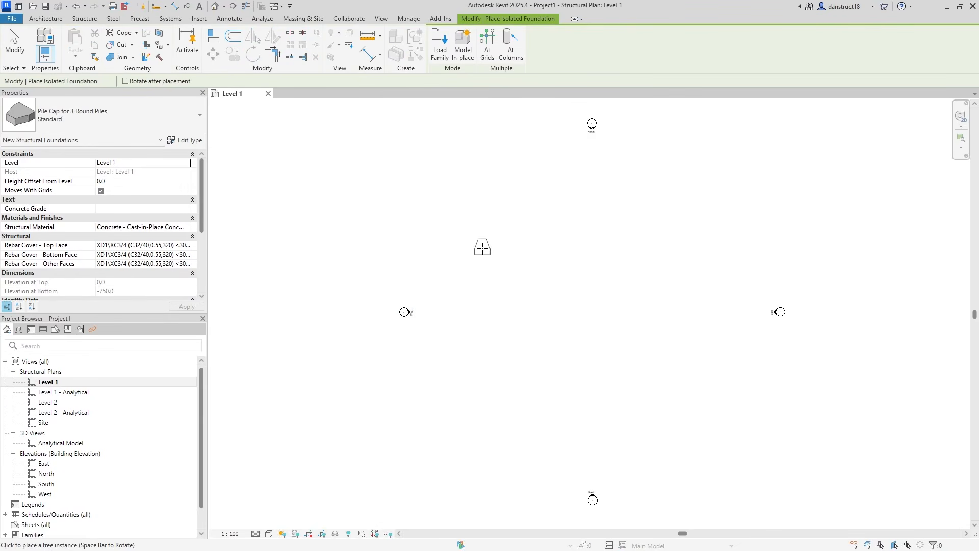
- Check the loaded foundation types, and load the Pile-Steel Pipe family from the Structural Foundations folder
click(145, 118)
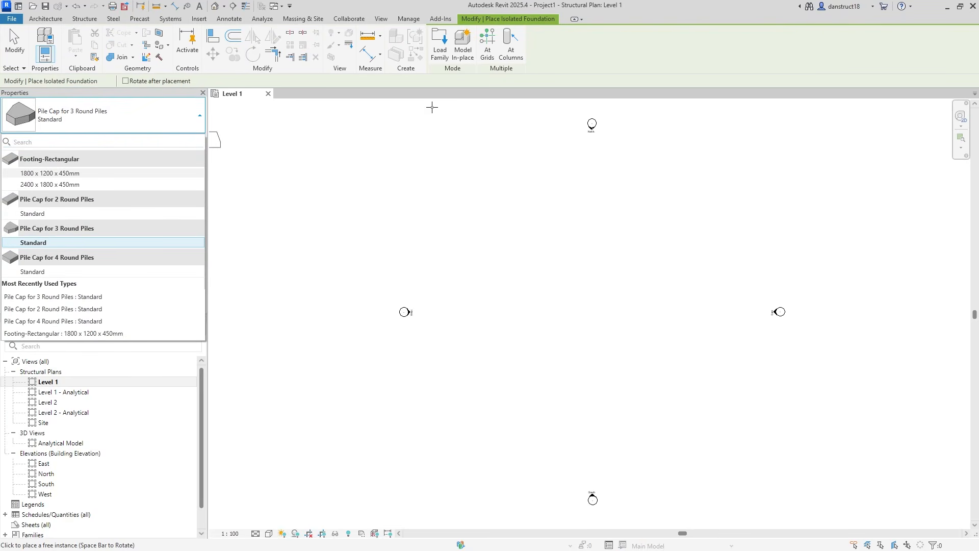
click(440, 45)
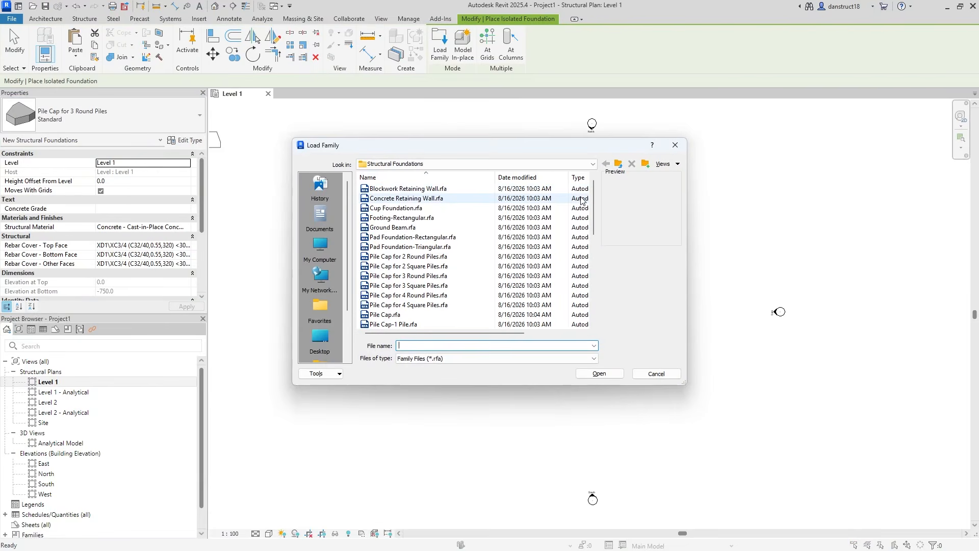
drag(593, 206, 594, 295)
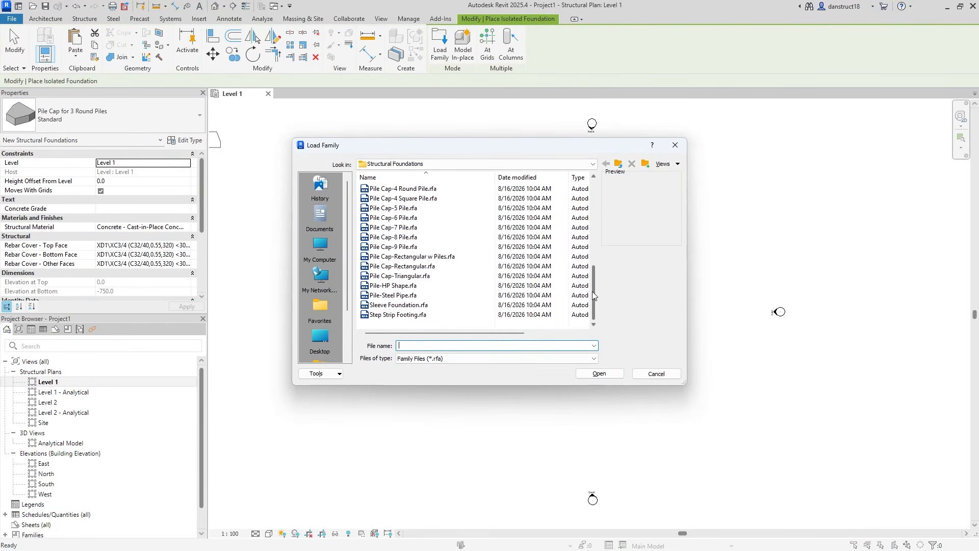
click(392, 296)
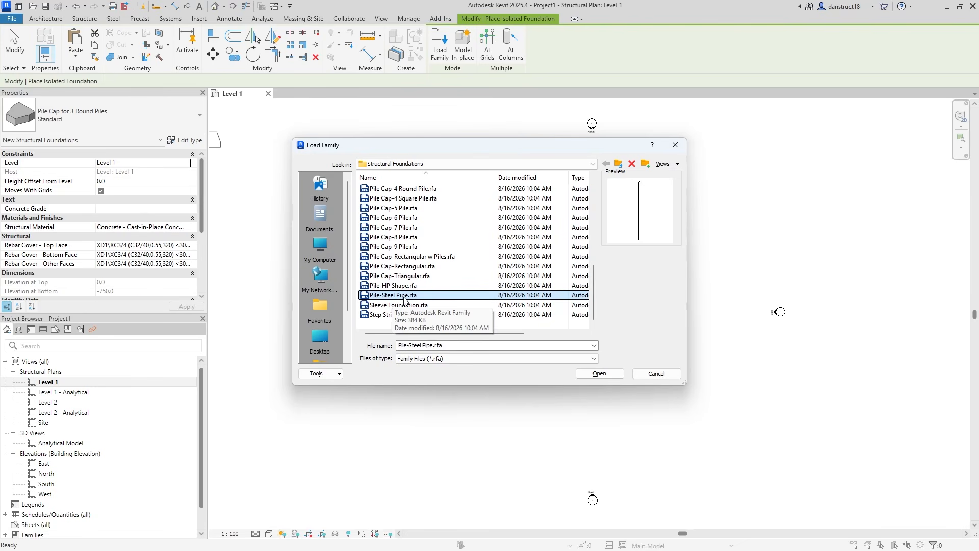
click(595, 373)
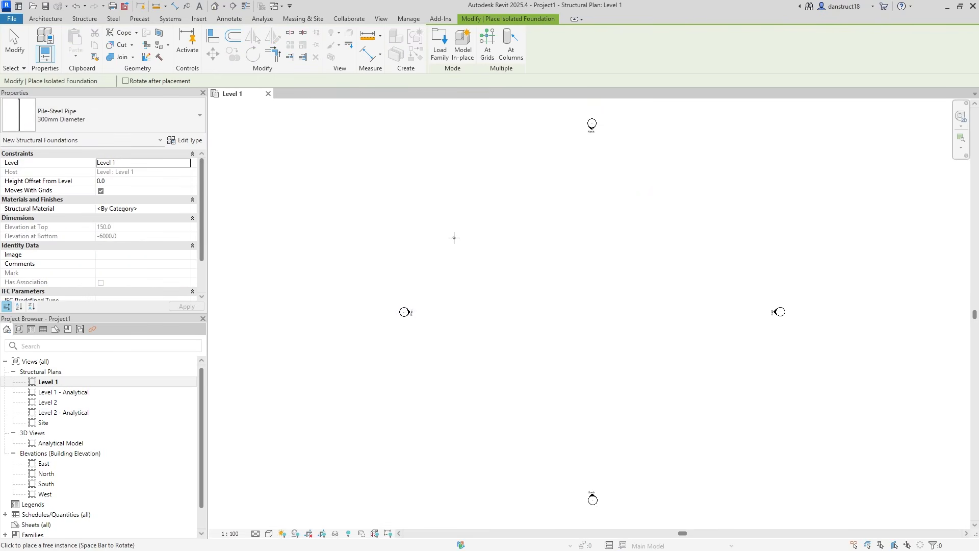
- Place one 300mm Diameter steel pipe pile between the elevation markers on the Level 1 plan
scroll(506, 297, up, 5)
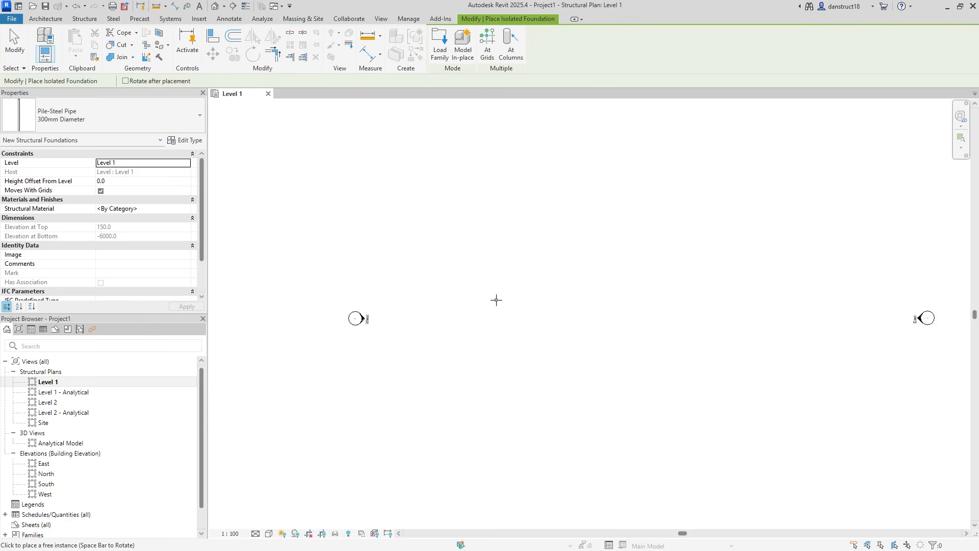
click(480, 329)
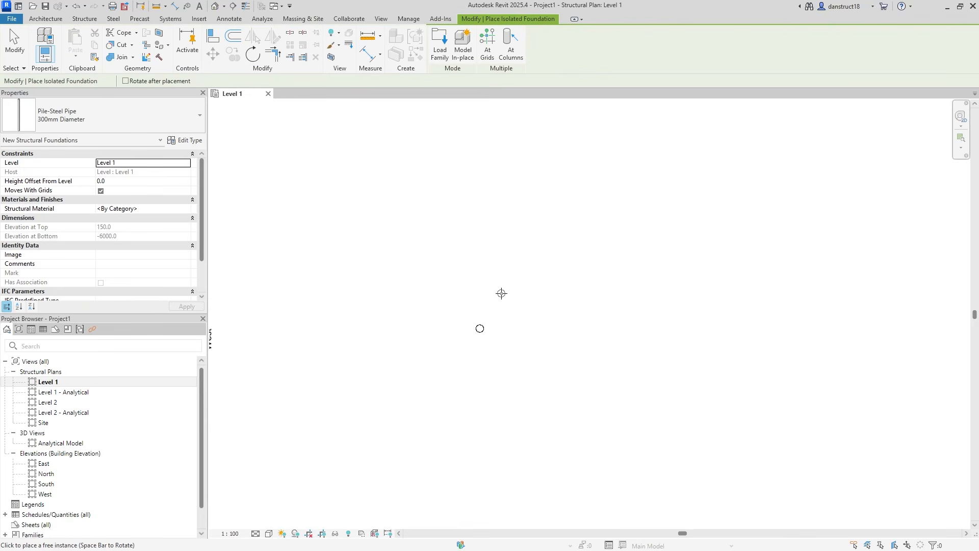
- Finish placing piles and locate the placed steel pipe pile's family in the Project Browser
key(Escape)
click(480, 329)
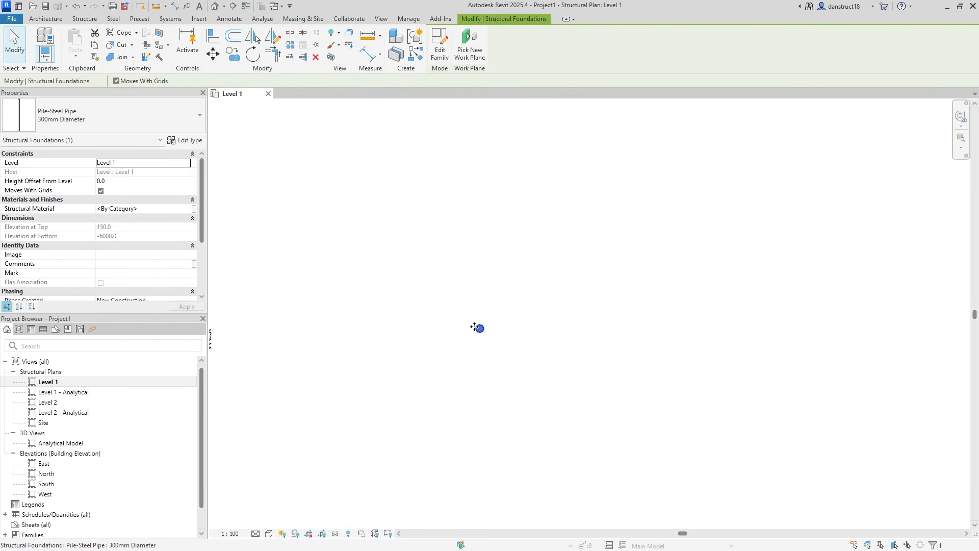
right_click(483, 330)
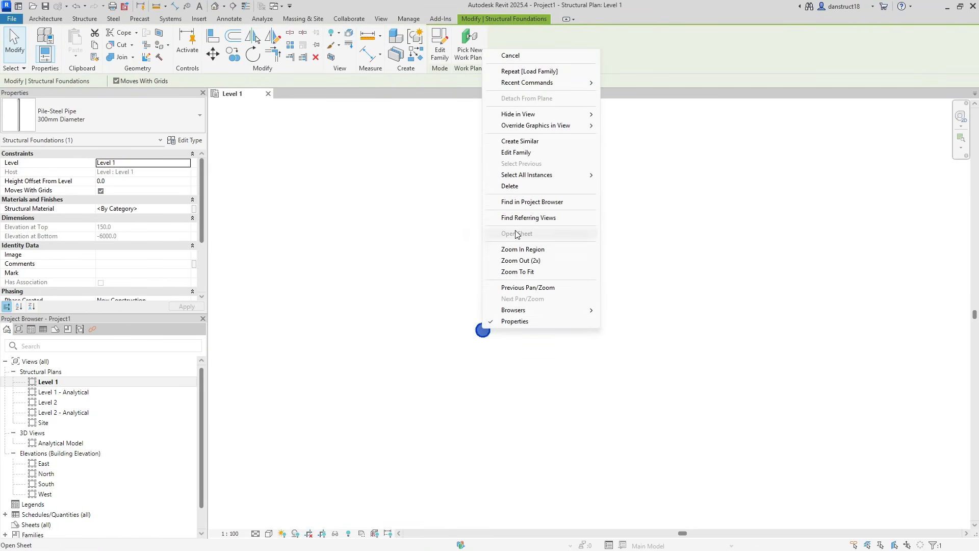
click(530, 203)
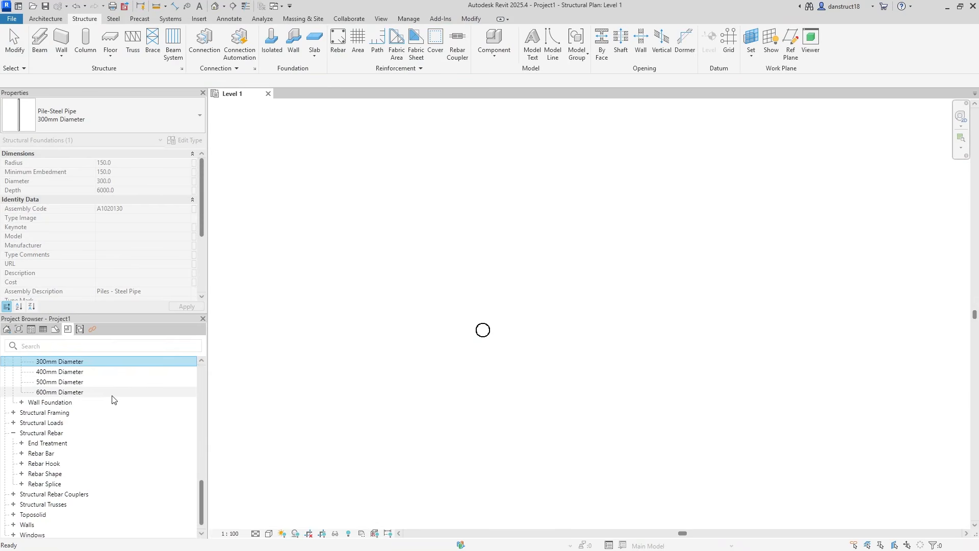
scroll(61, 394, up, 2)
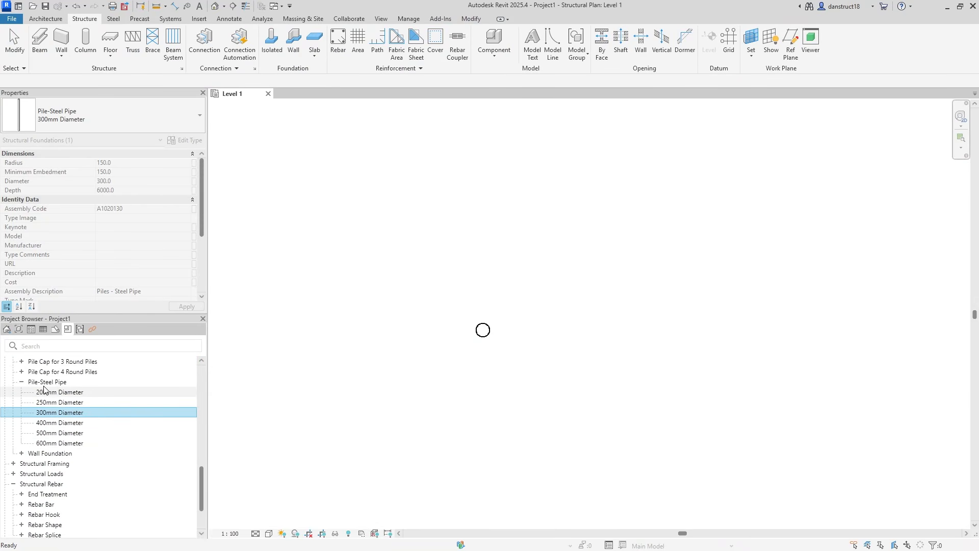
- Rename the Pile-Steel Pipe family to Concrete Pile
click(45, 386)
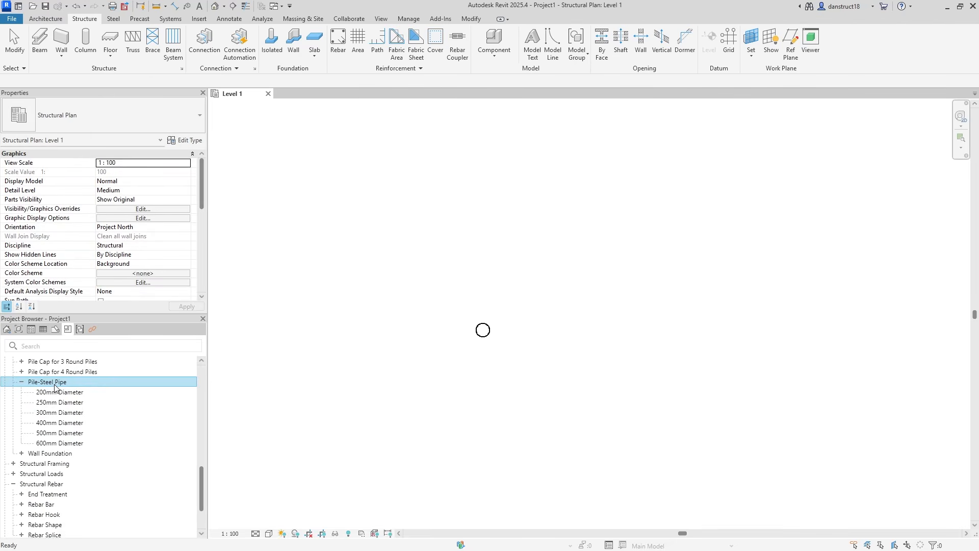
right_click(55, 386)
click(71, 419)
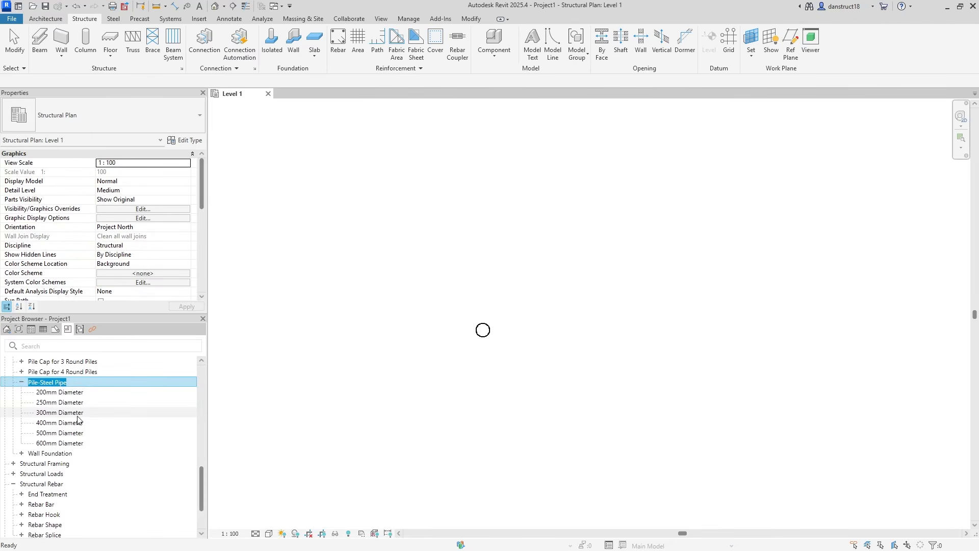
click(55, 383)
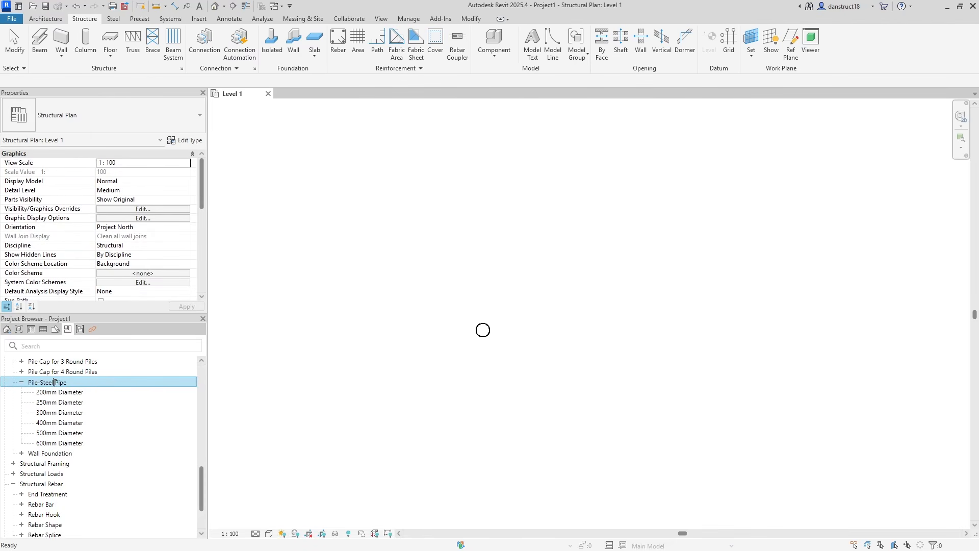
key(BackSpace)
key(ctrl+a)
text(Co)
key(Return)
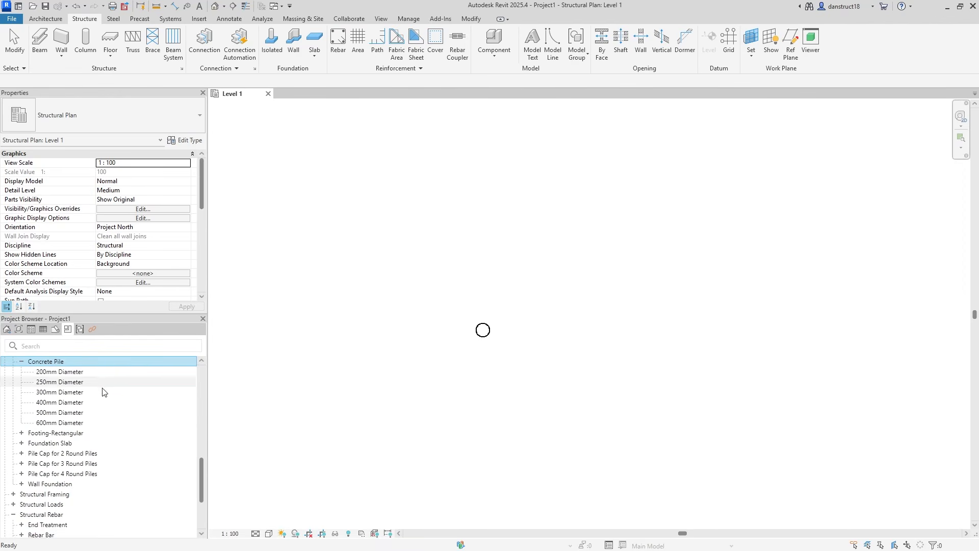
- Open the Concrete Pile family for editing and set its Material for Model Behavior to Concrete
right_click(55, 363)
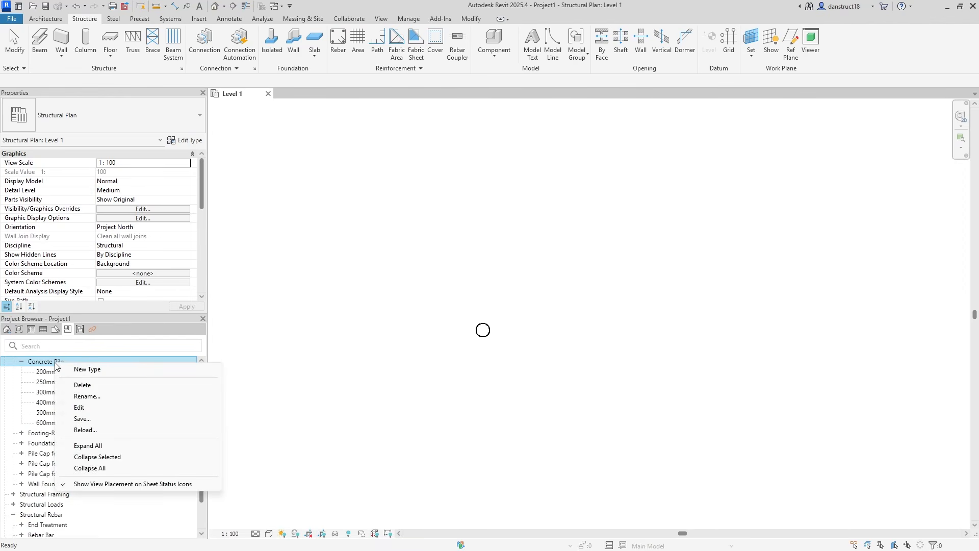
click(80, 408)
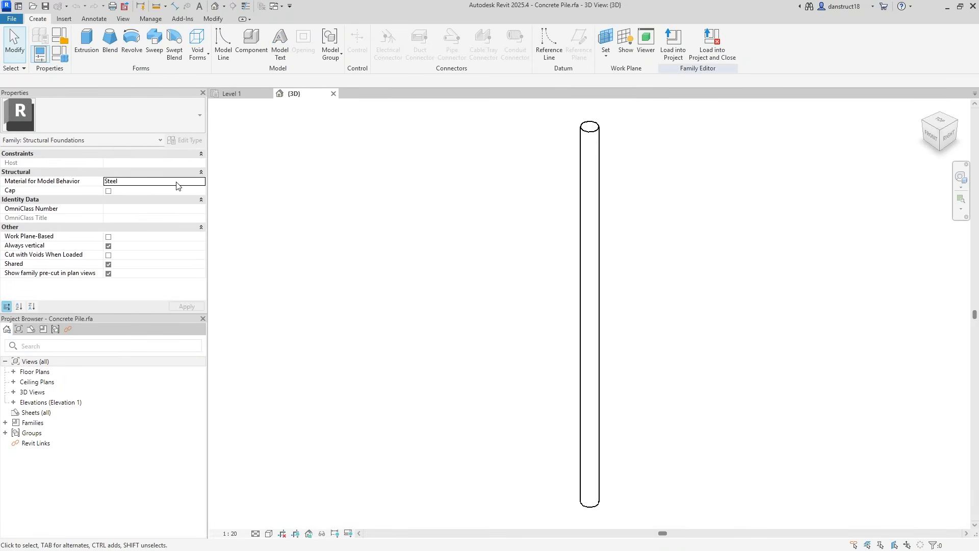
click(203, 185)
click(129, 198)
- Assign the library material Concrete, C25/30 as the structural material of the family's 250mm Diameter type
click(62, 57)
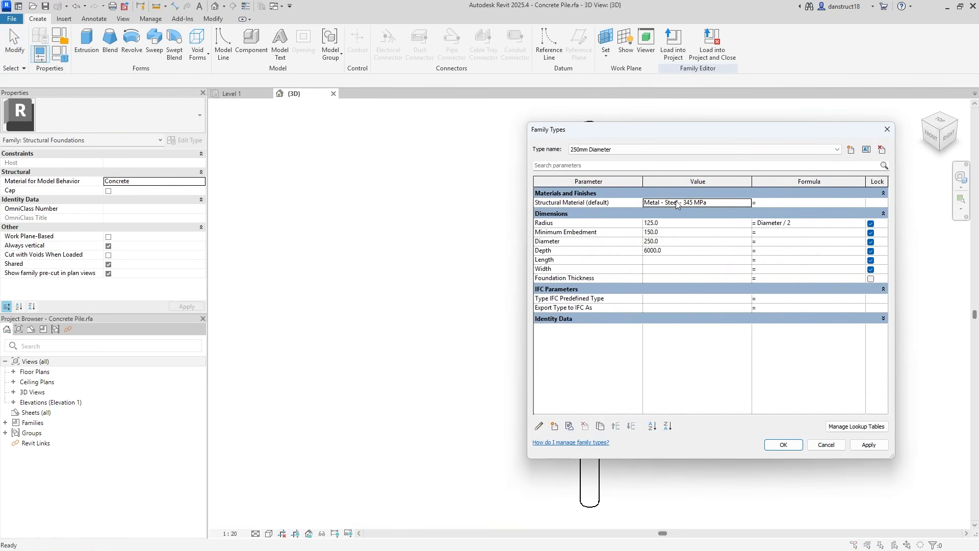
click(744, 202)
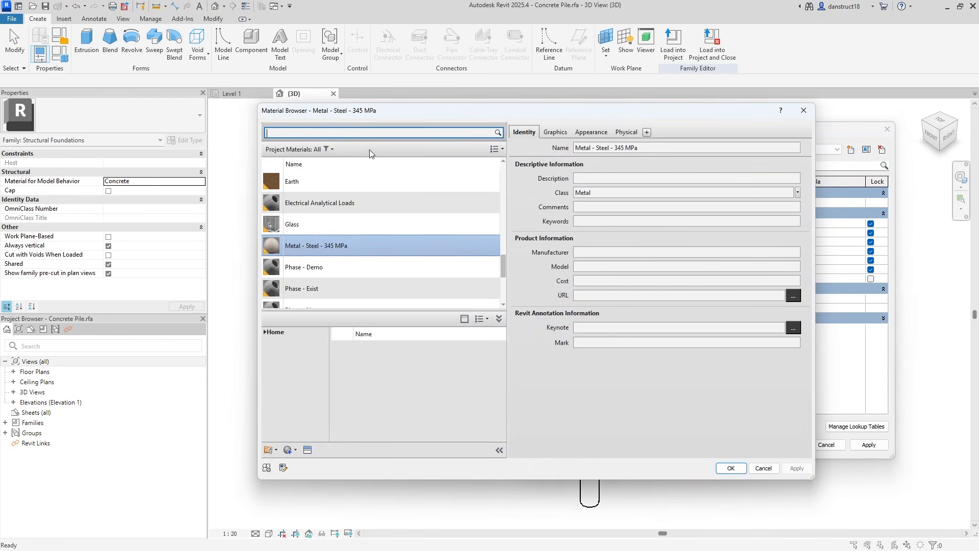
text(C25)
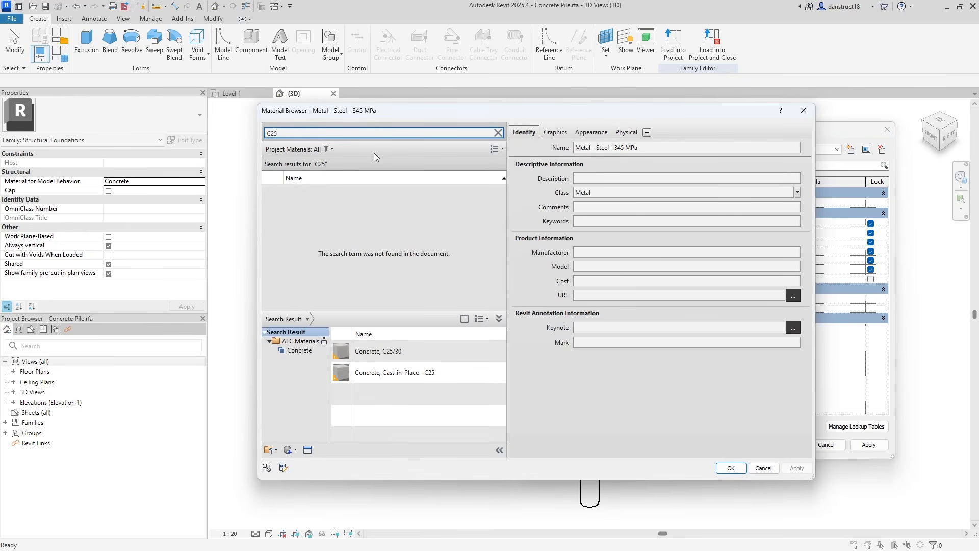
click(489, 352)
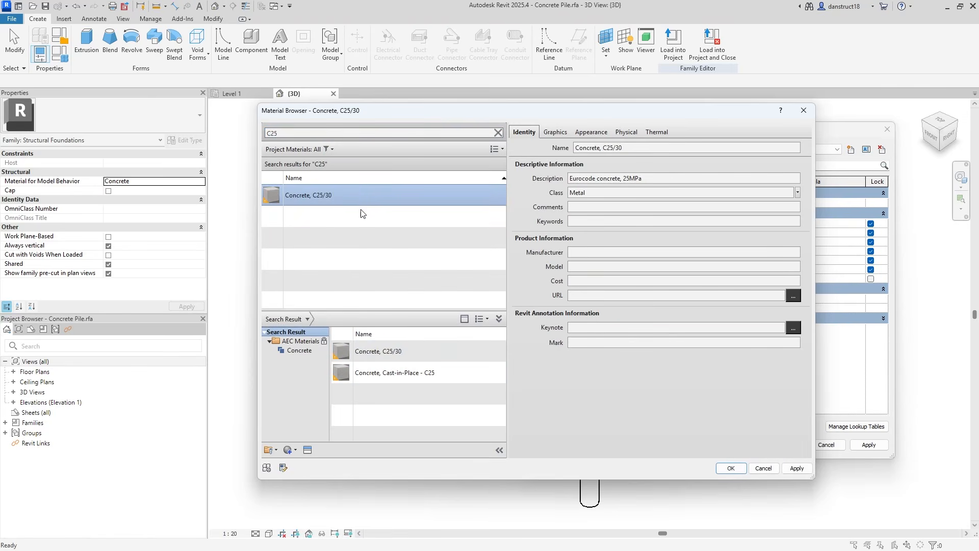
click(731, 468)
- Copy the Concrete, C25/30 structural material to the 200mm, 300mm, 400mm and 500mm Diameter types
click(706, 204)
key(ctrl+c)
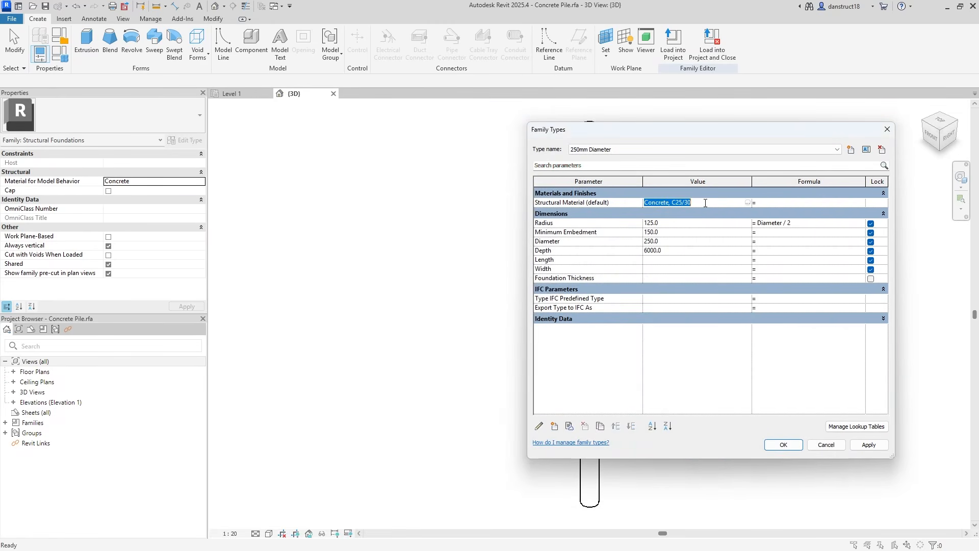
click(590, 152)
click(592, 158)
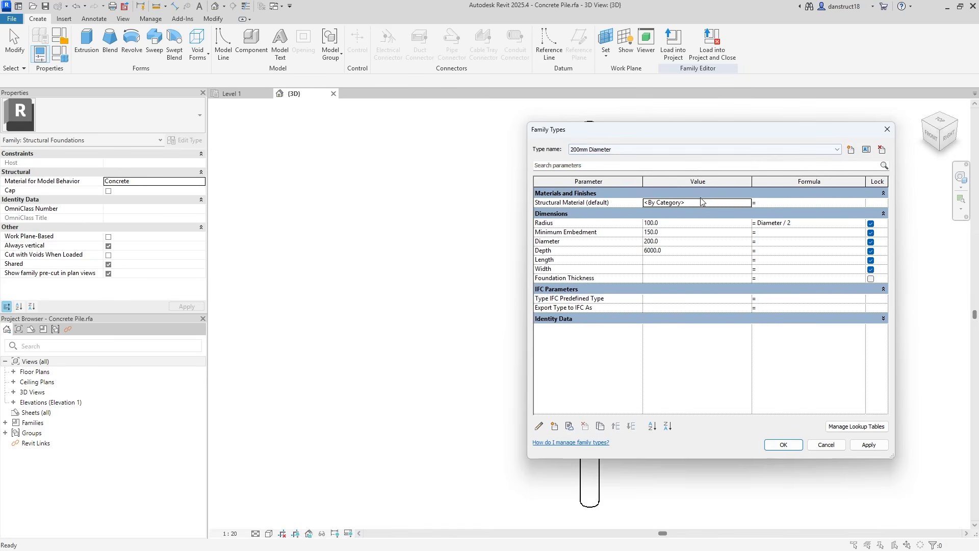
key(ctrl+v)
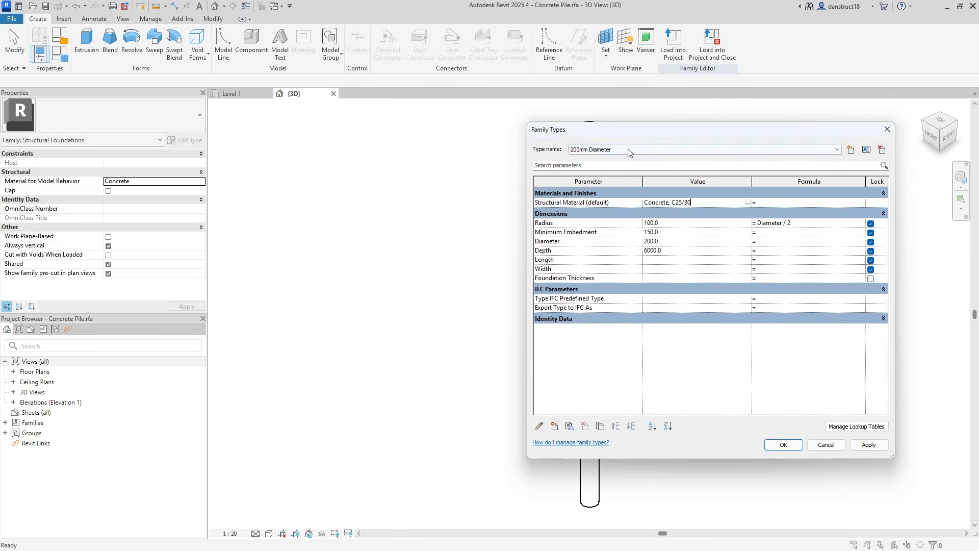
scroll(628, 151, down, 2)
click(693, 202)
key(ctrl+v)
scroll(653, 151, down, 1)
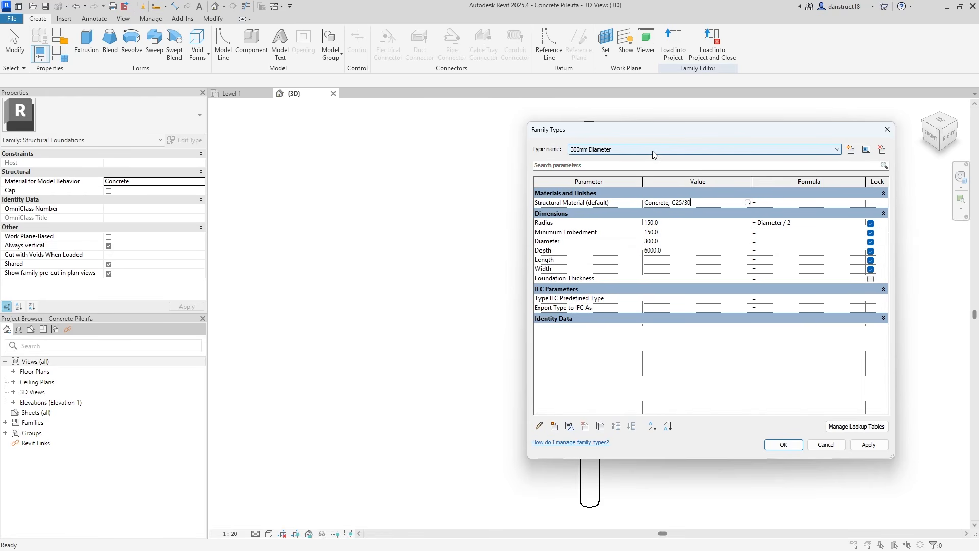
click(698, 202)
key(ctrl+v)
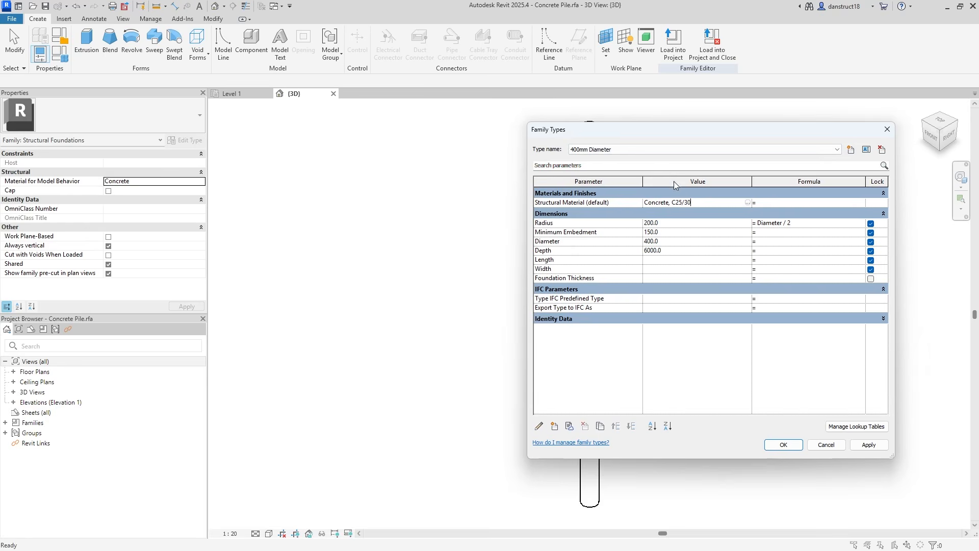
scroll(636, 151, down, 1)
click(697, 203)
key(ctrl+v)
- Create a new family type named 450mm Diameter and set its Diameter to 450
click(851, 150)
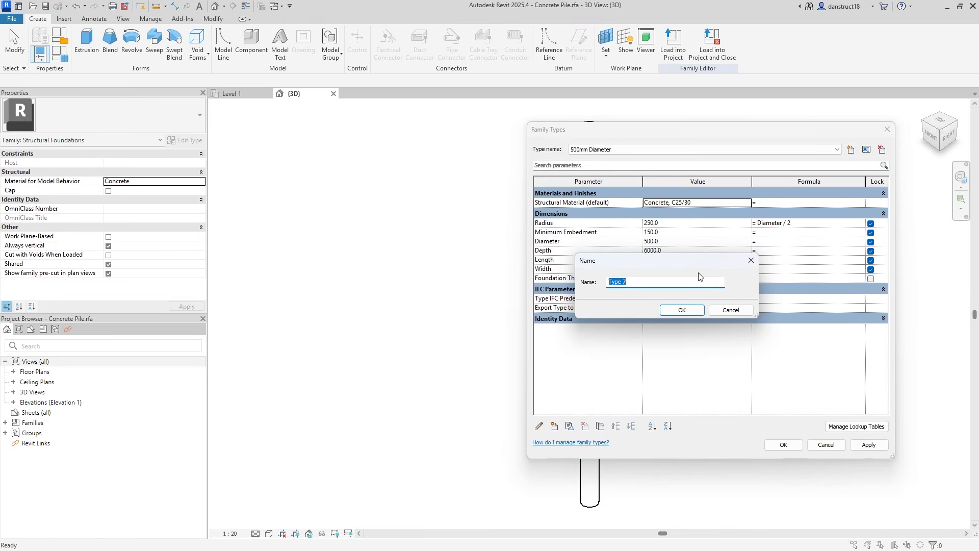
text(450mm Diameter)
click(682, 310)
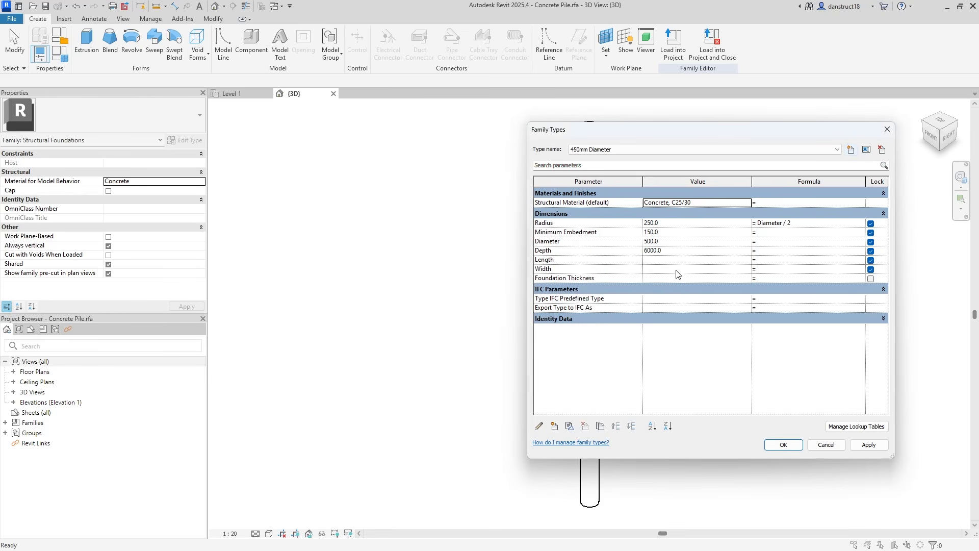
click(676, 242)
text(450)
- Change the Depth parameter from a type parameter to an instance parameter and accept the family type changes
click(679, 251)
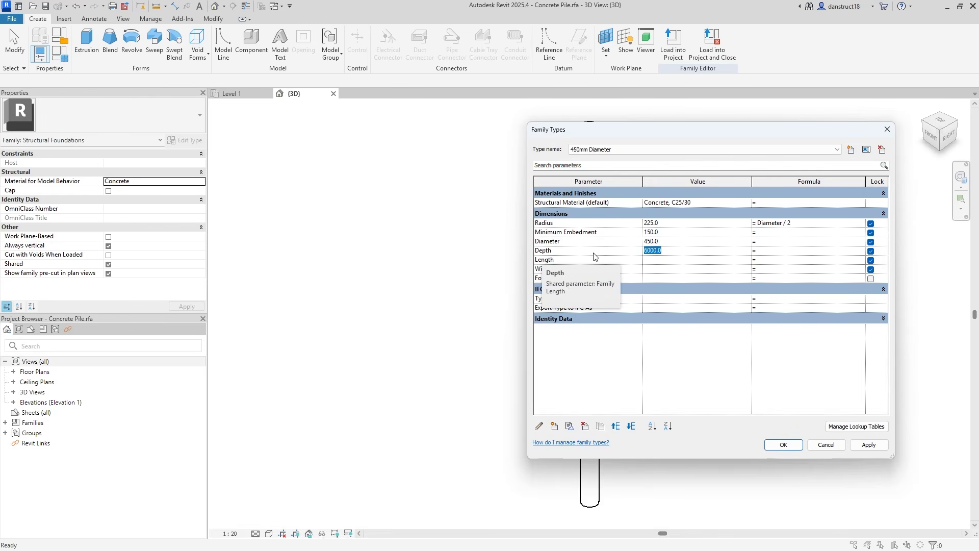
click(561, 251)
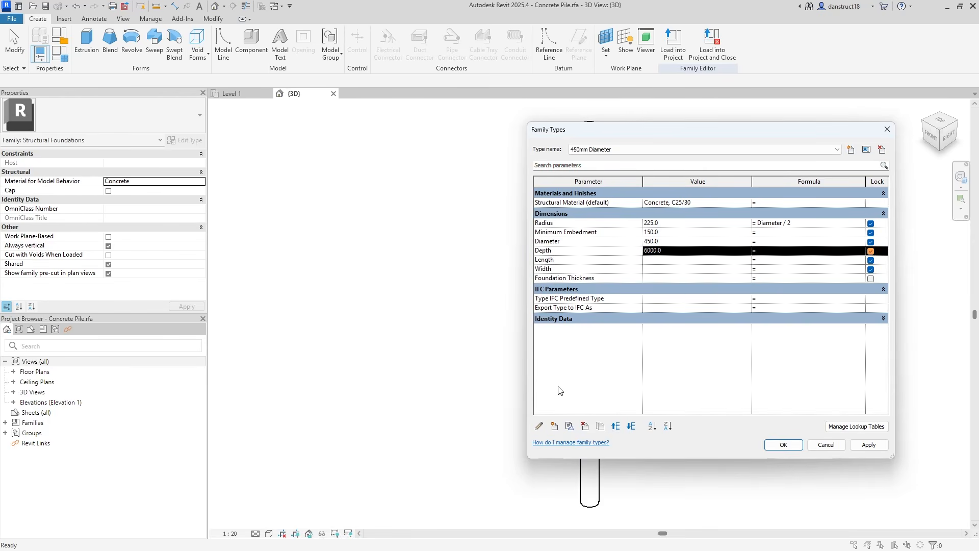
click(539, 426)
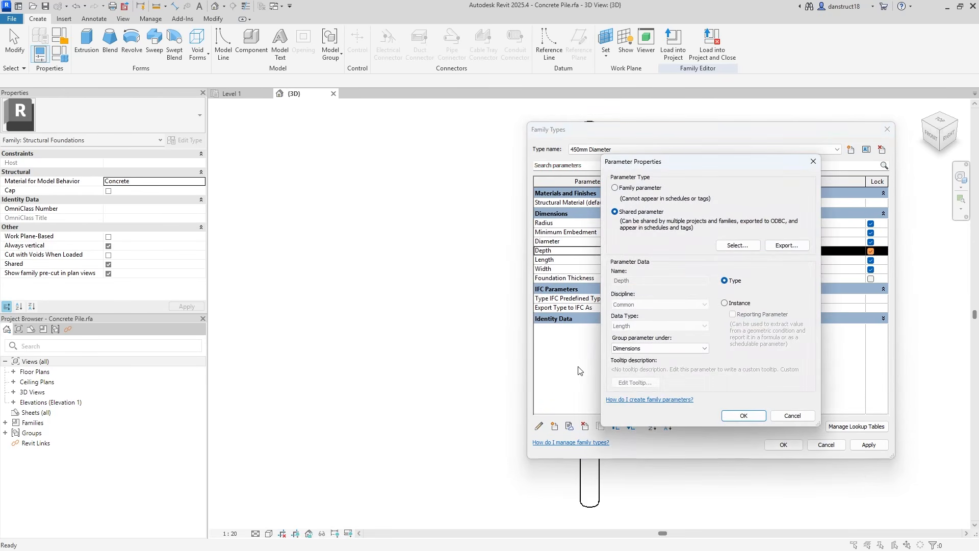
click(729, 304)
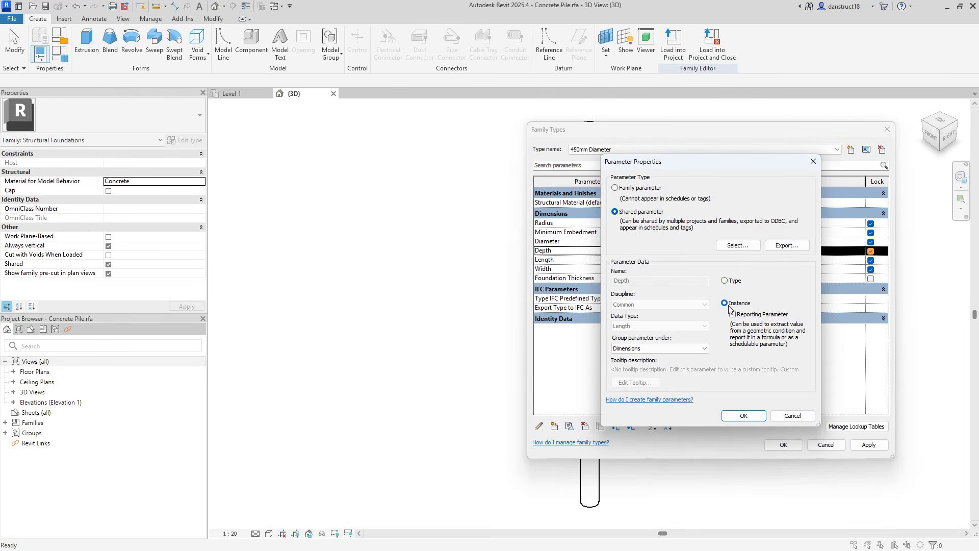
click(744, 415)
click(783, 444)
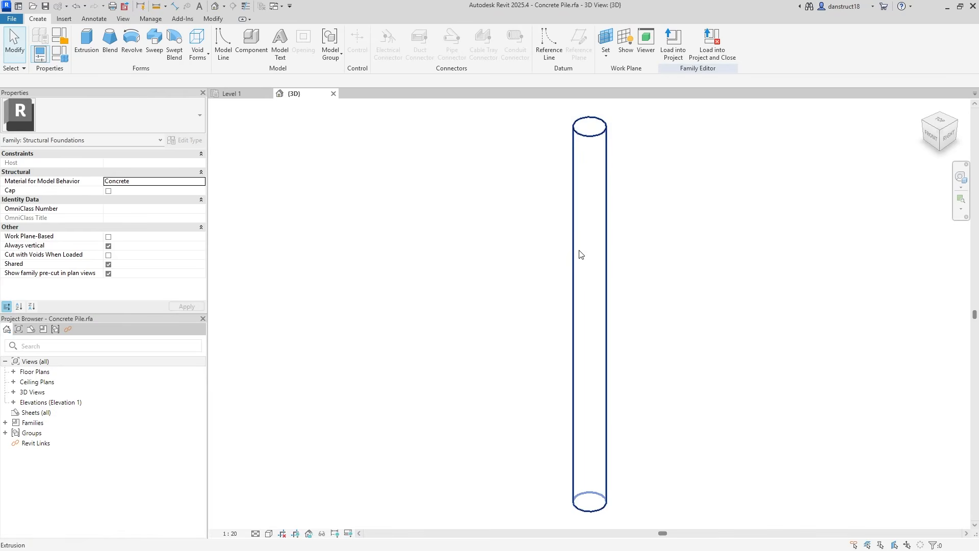
- Load the Concrete Pile family into the project and close it without saving, overwriting the existing version and its parameter values
click(713, 46)
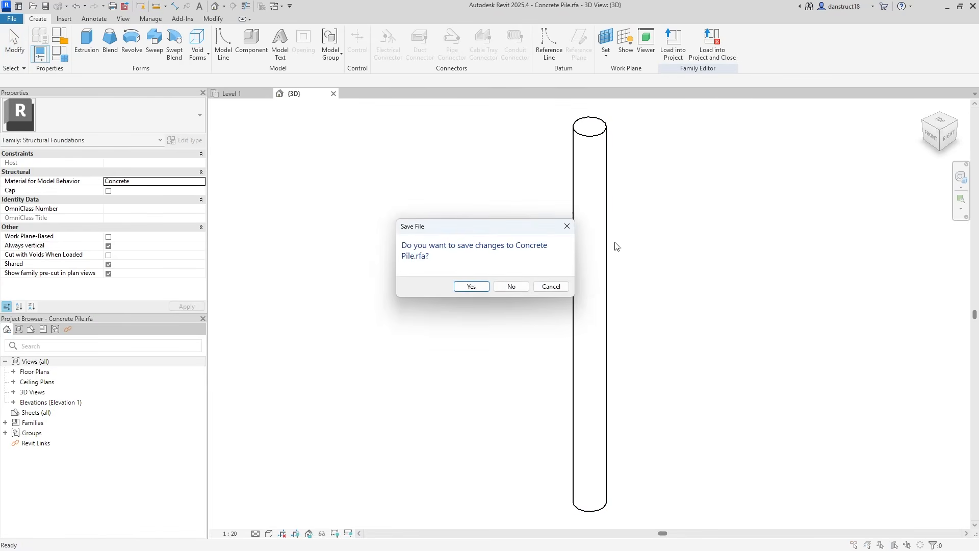
click(511, 287)
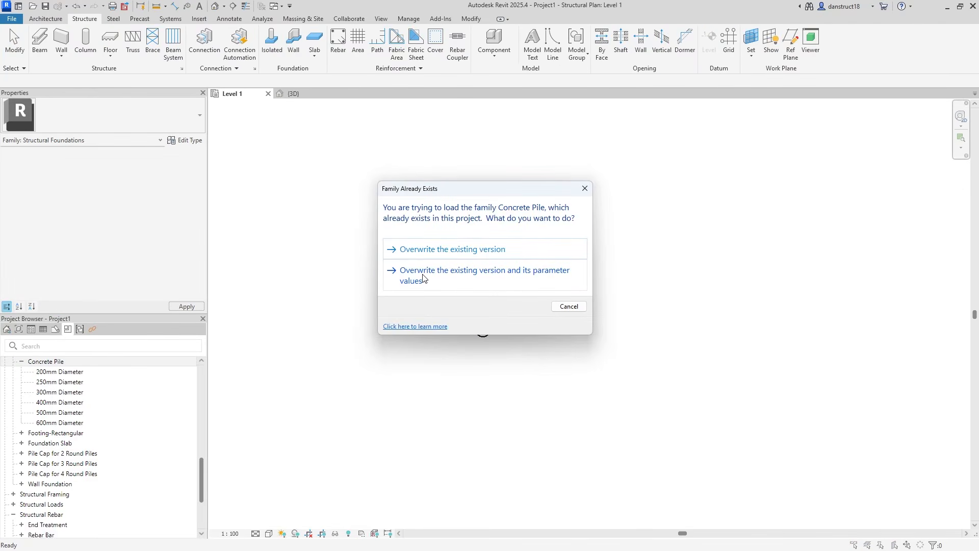
click(491, 280)
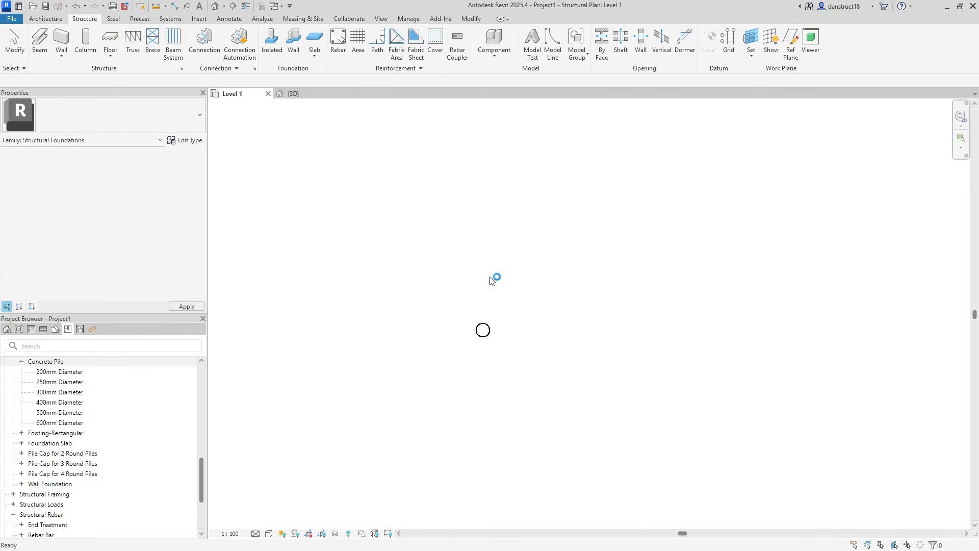
- Switch the placed pile's type to 450mm Diameter and then to 600mm Diameter
click(477, 326)
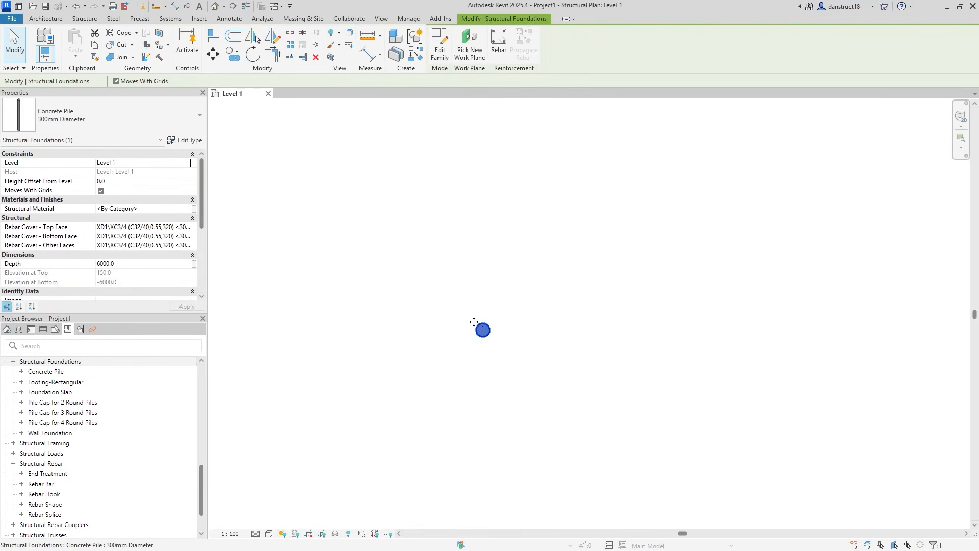
click(54, 114)
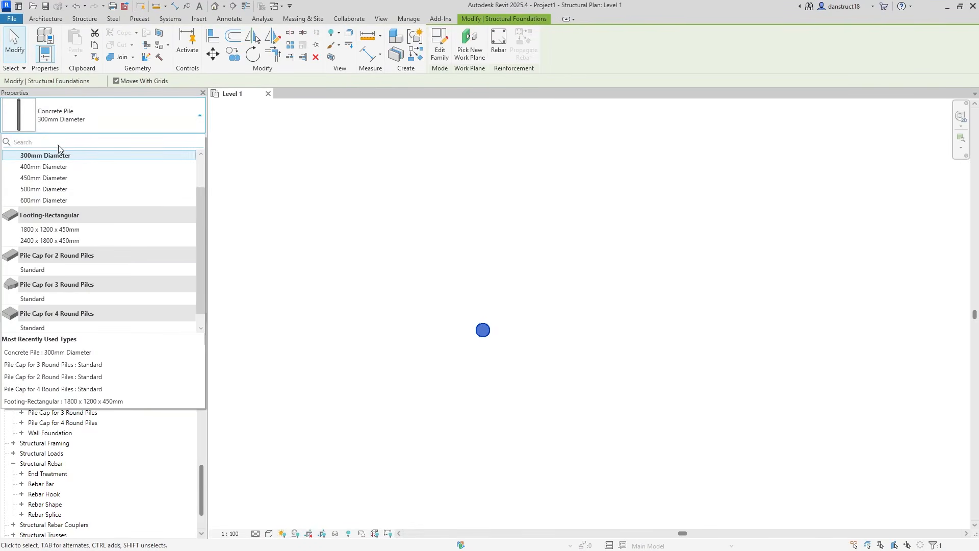
click(63, 178)
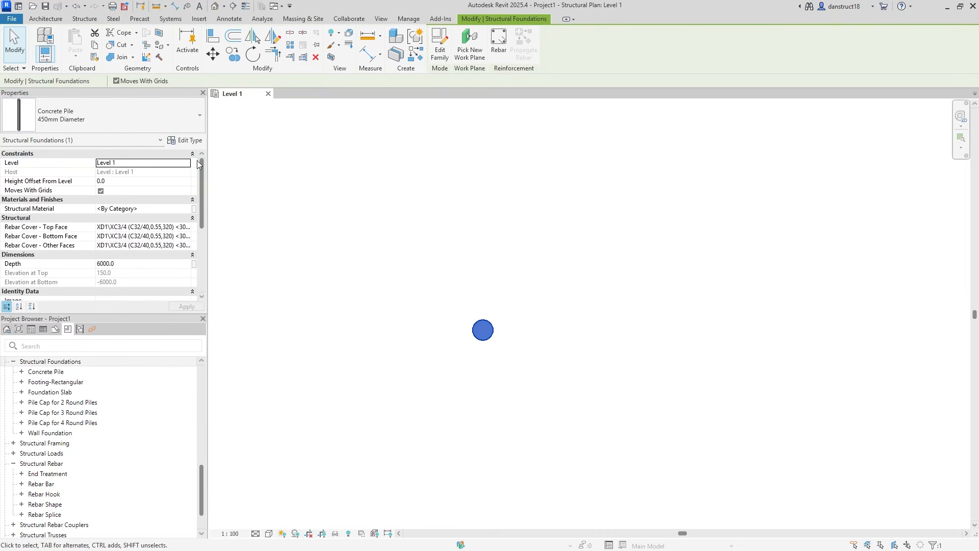
click(124, 102)
click(89, 177)
- Delete the placed concrete pile from the Level 1 plan
click(436, 263)
click(491, 322)
scroll(499, 256, down, 1)
scroll(499, 256, down, 5)
scroll(525, 293, down, 2)
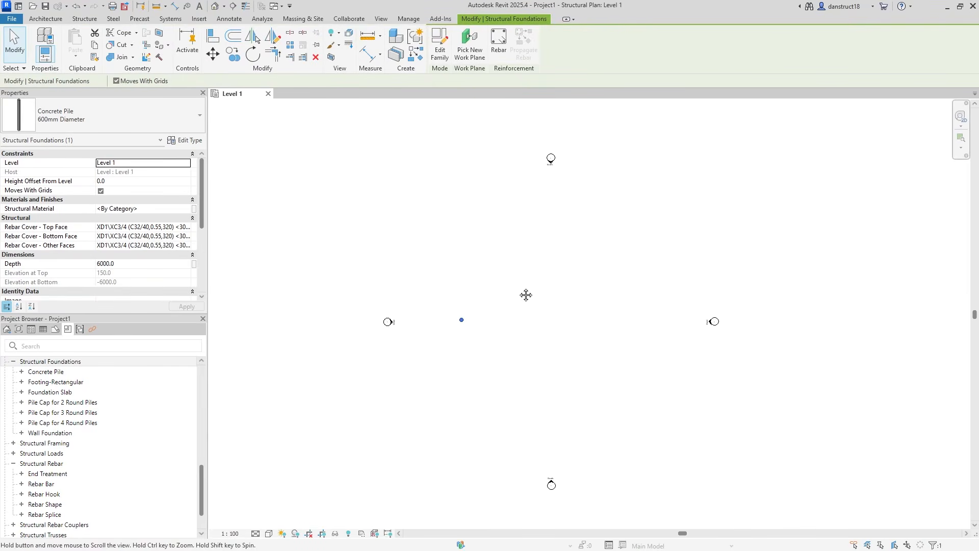
click(517, 290)
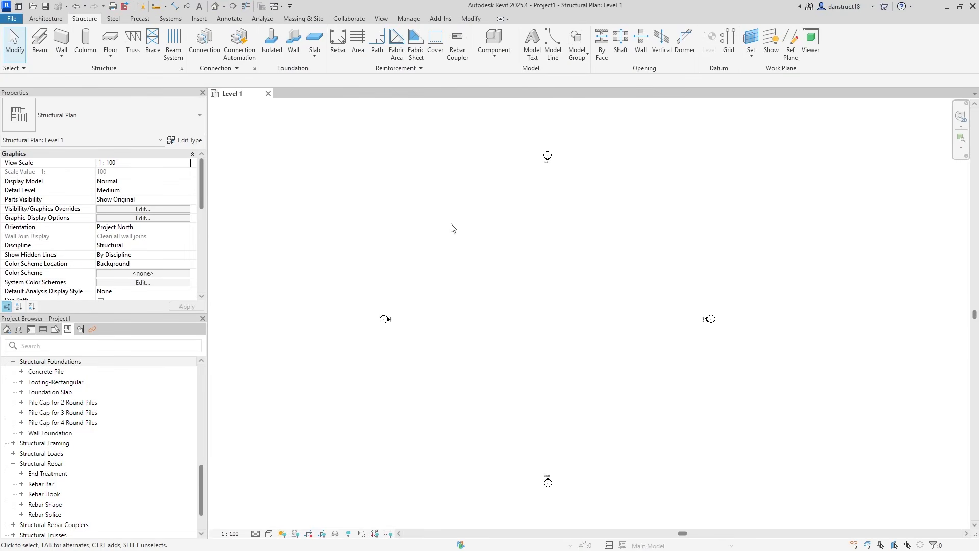
- Place one standard Pile Cap for 2 Round Piles between the elevation markers on Level 1, rotated to lie horizontally
click(273, 55)
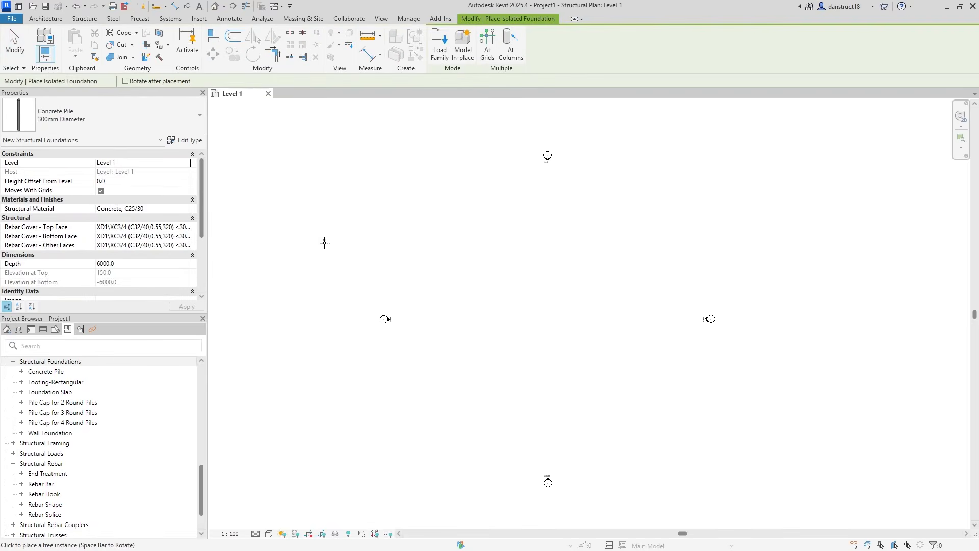
click(105, 122)
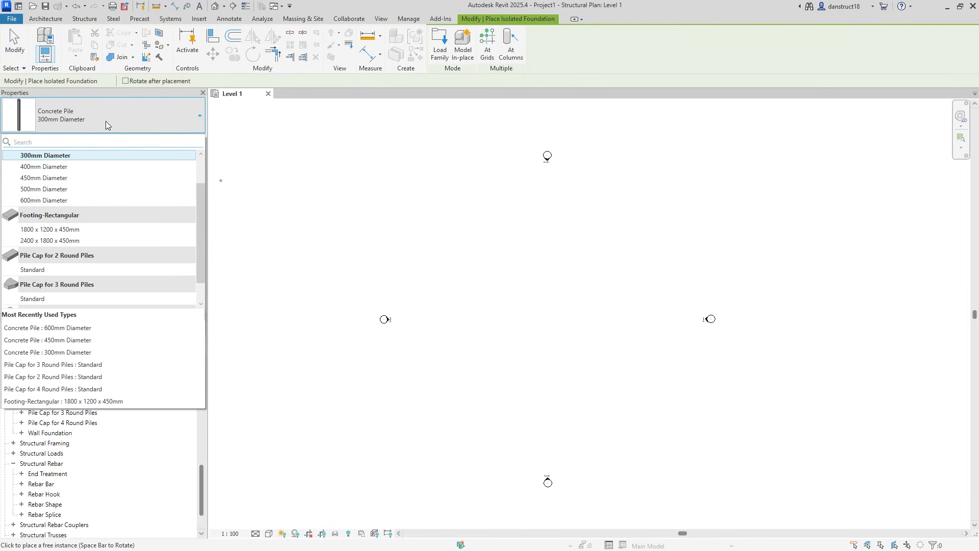
click(46, 271)
scroll(503, 318, up, 2)
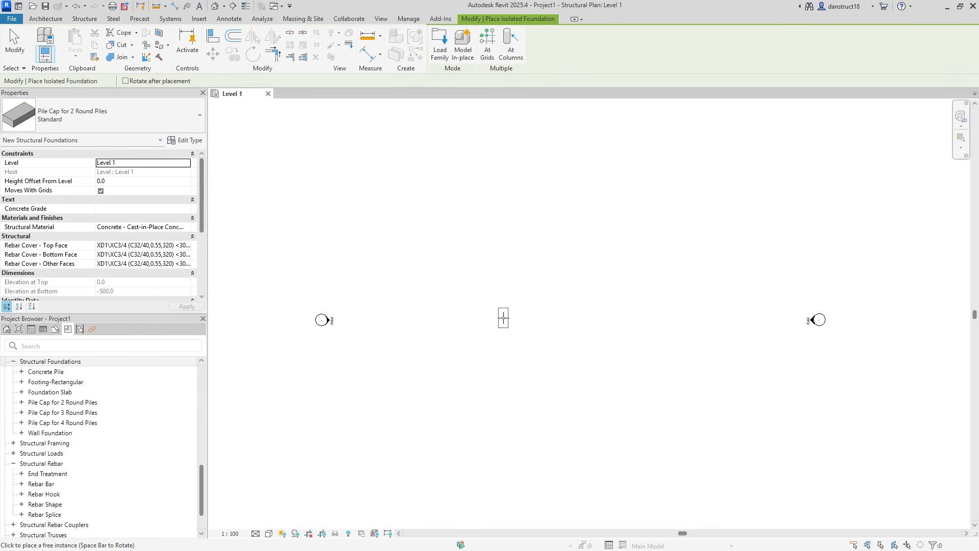
scroll(503, 319, up, 2)
scroll(502, 317, up, 1)
key(space)
click(502, 317)
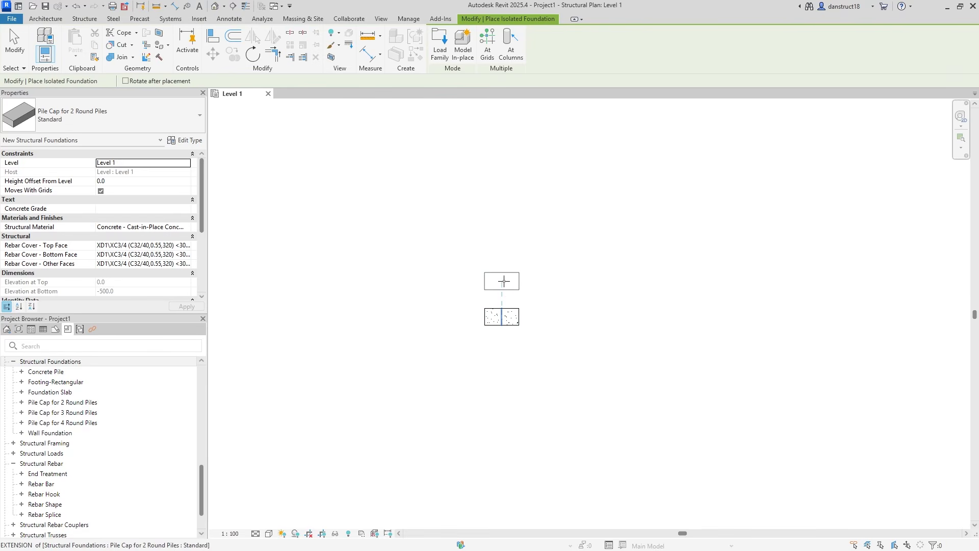
key(Escape)
- Copy the two-pile cap twice to its right along the same horizontal line at roughly equal spacing
click(510, 313)
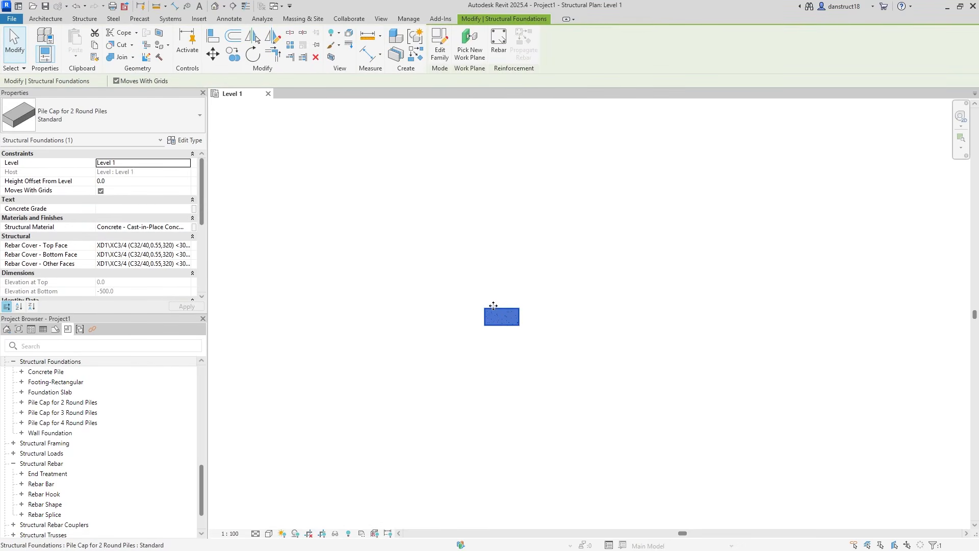
click(233, 55)
click(502, 317)
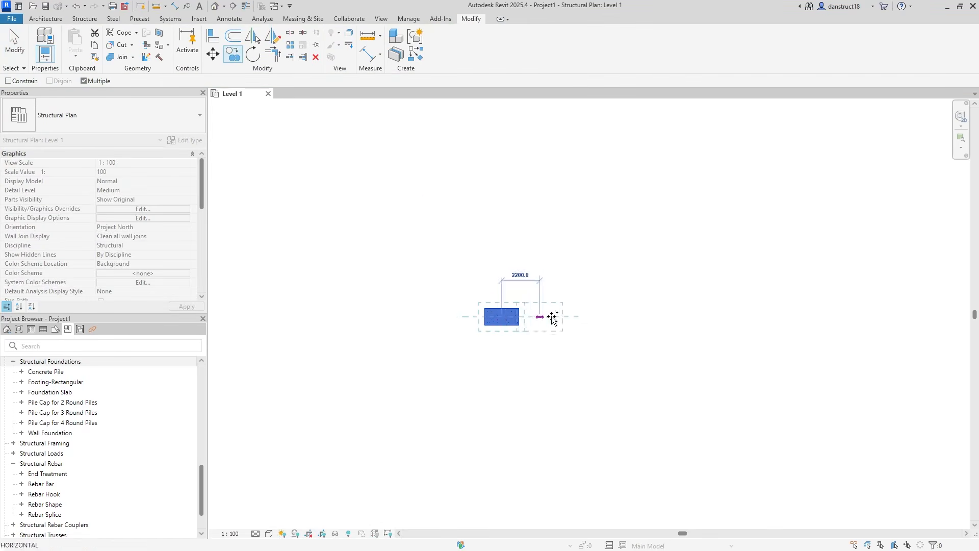
click(603, 317)
click(702, 317)
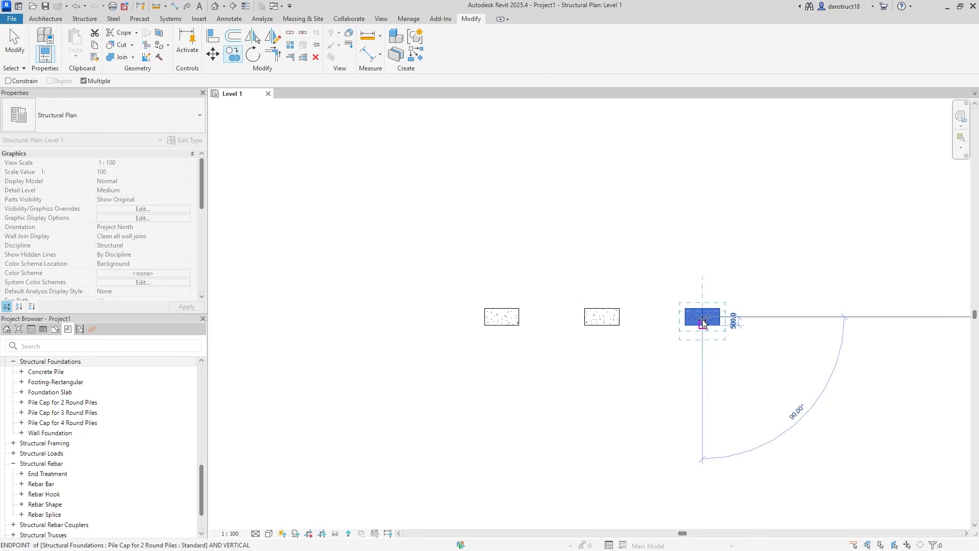
key(Escape)
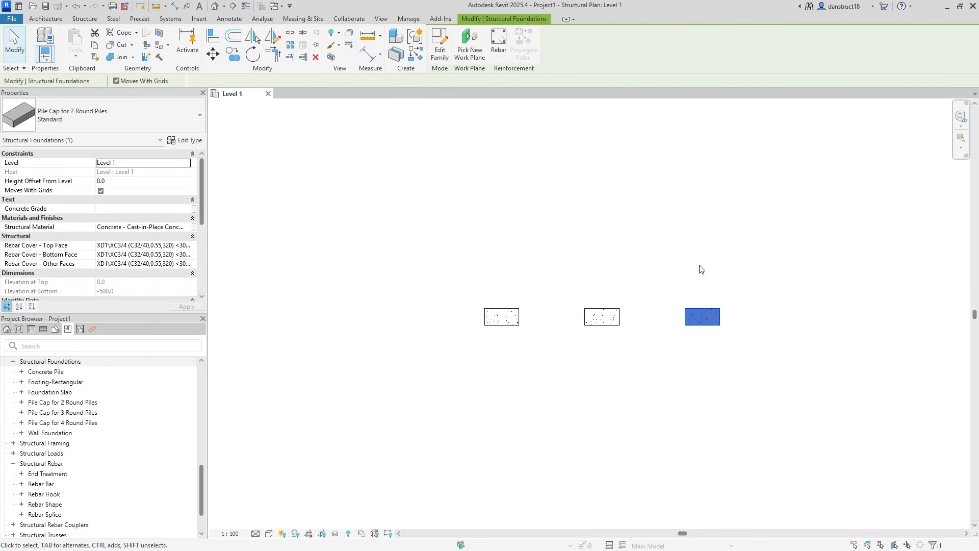
key(Escape)
- Change the middle cap to the standard Pile Cap for 3 Round Piles and rotate it so its narrow end points up
click(617, 313)
click(90, 118)
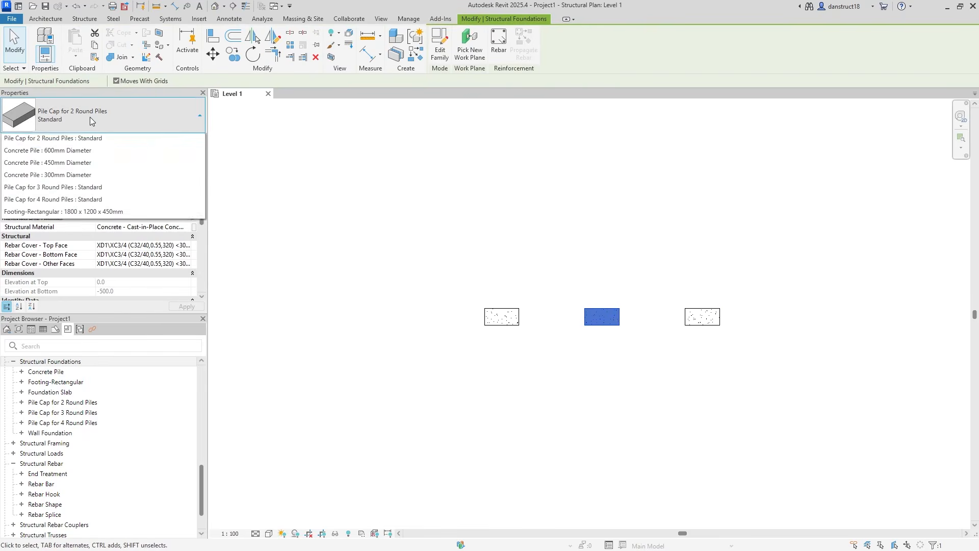
click(61, 265)
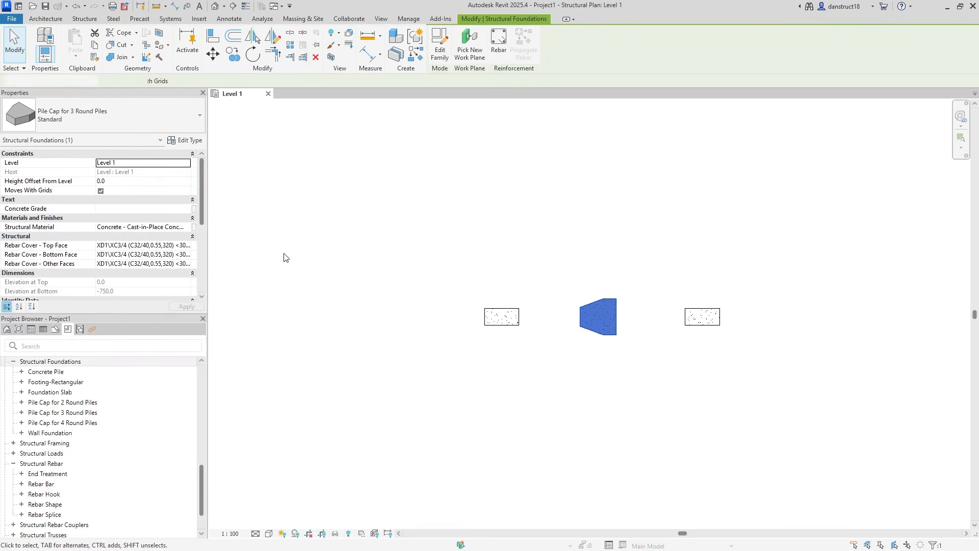
key(space)
key(space)
key(space)
- Change the rightmost cap to the standard Pile Cap for 4 Round Piles
click(697, 313)
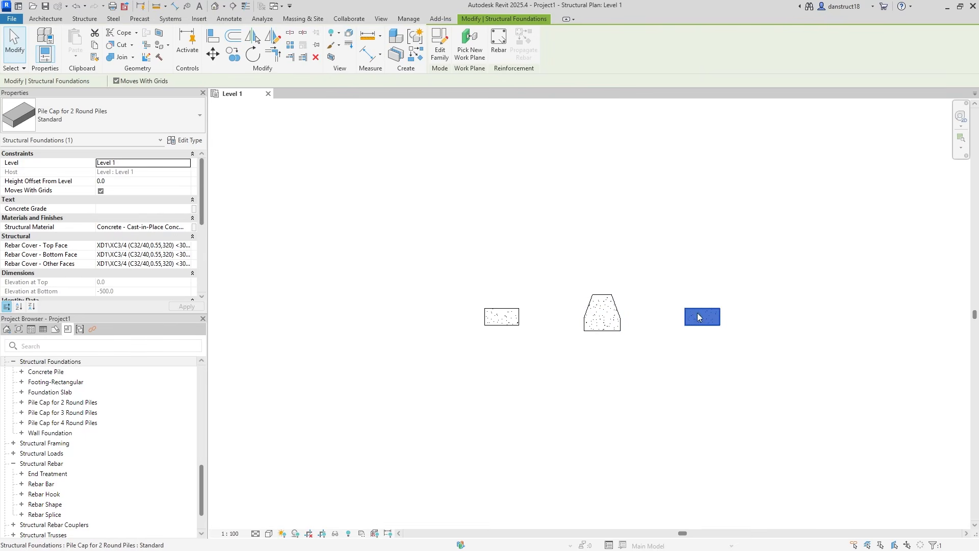
click(65, 118)
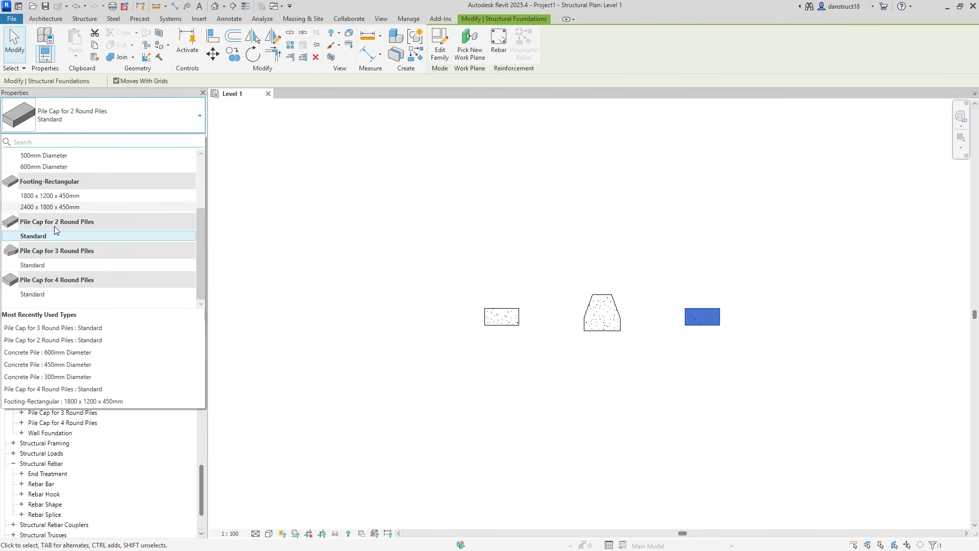
click(48, 296)
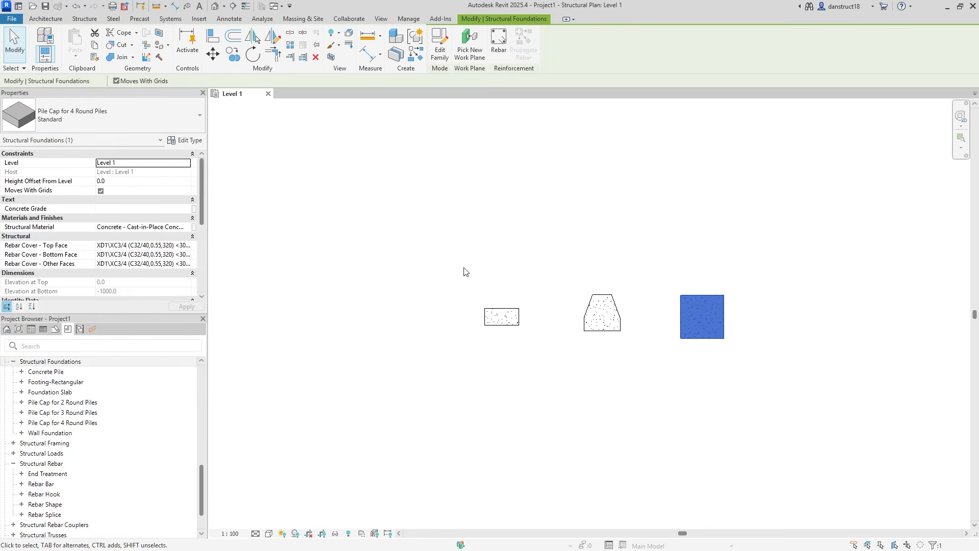
click(730, 250)
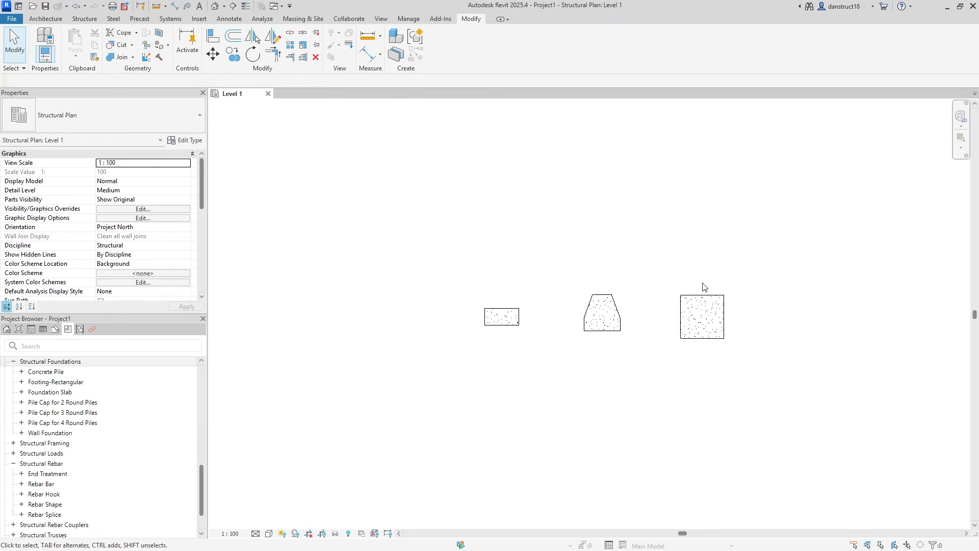
- Set the structural material of all three pile caps to Concrete, C25/30, searching the materials for C25
scroll(750, 288, up, 1)
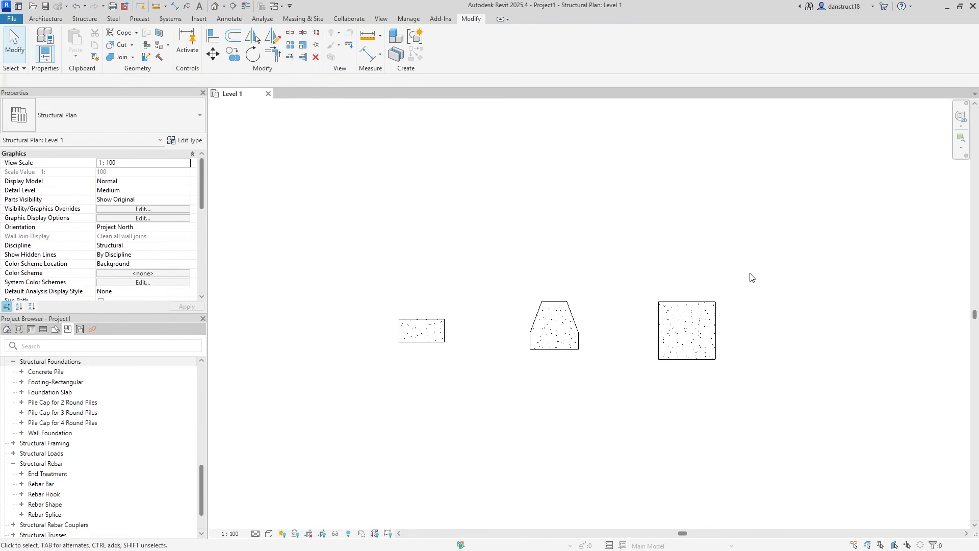
drag(301, 208, 811, 452)
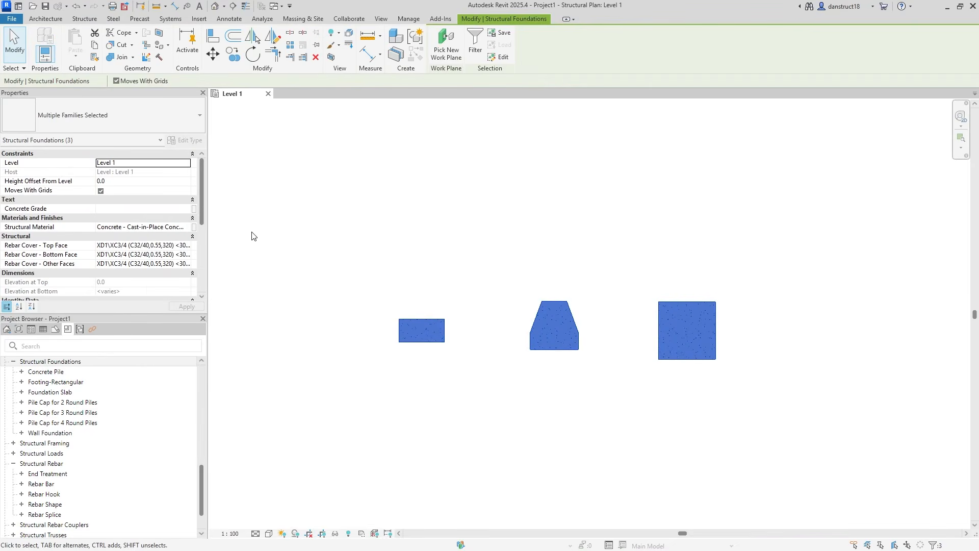
click(148, 229)
click(147, 229)
click(188, 227)
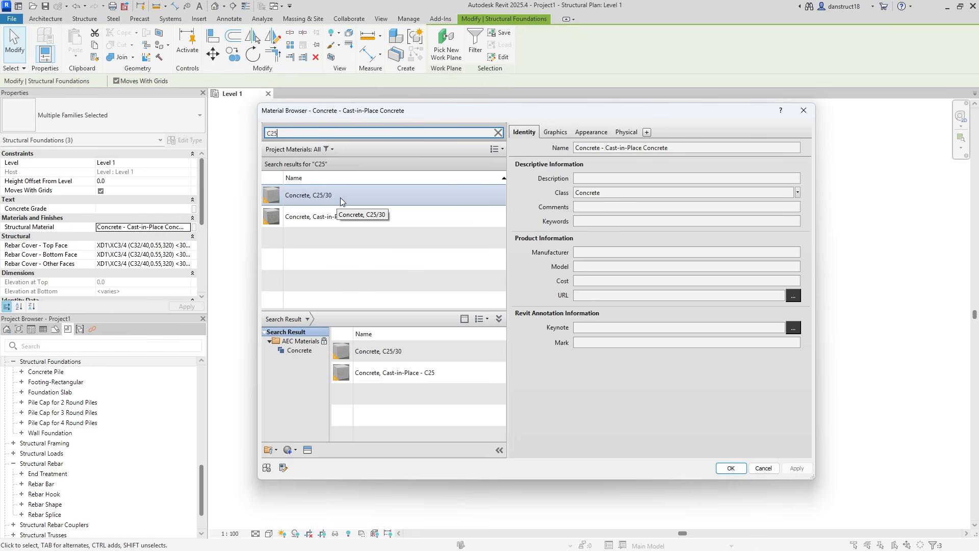
click(341, 197)
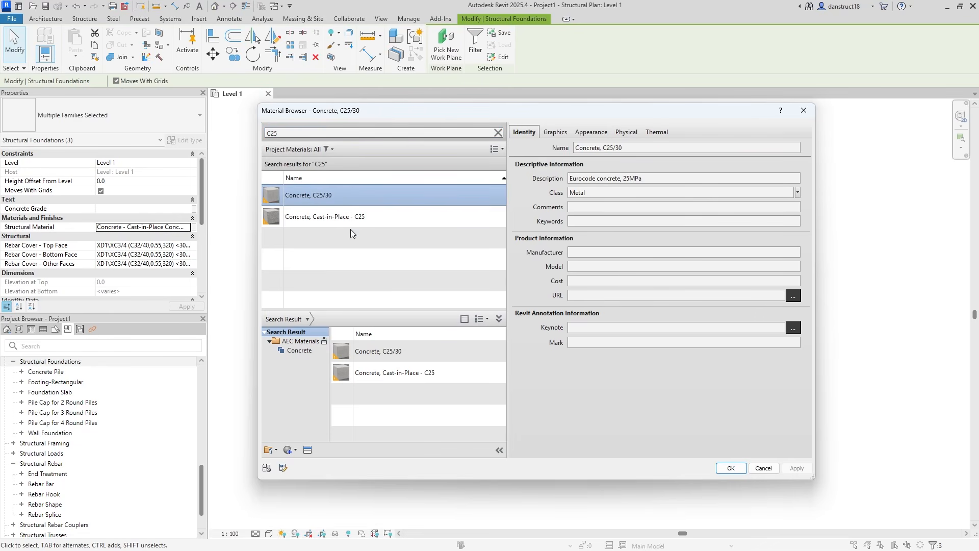
click(729, 468)
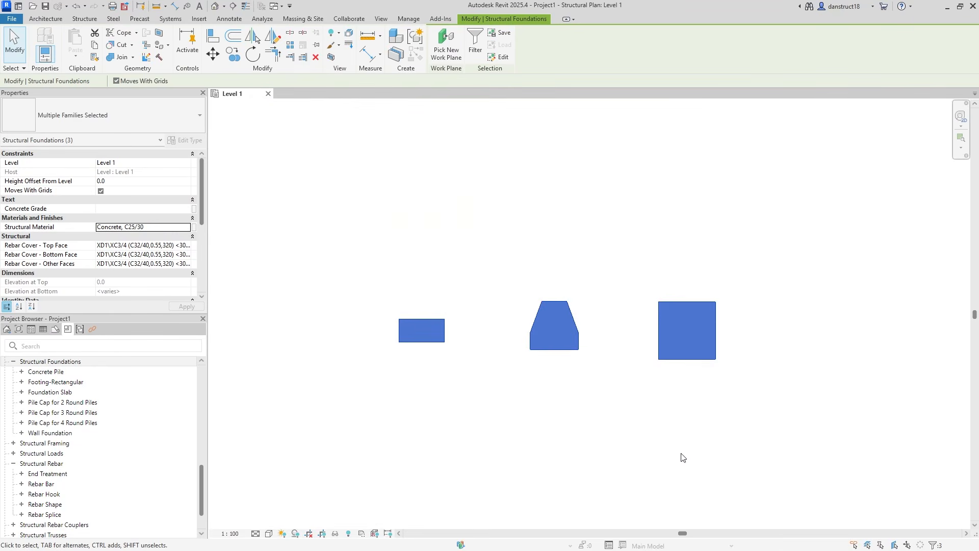
click(554, 391)
click(562, 332)
click(428, 276)
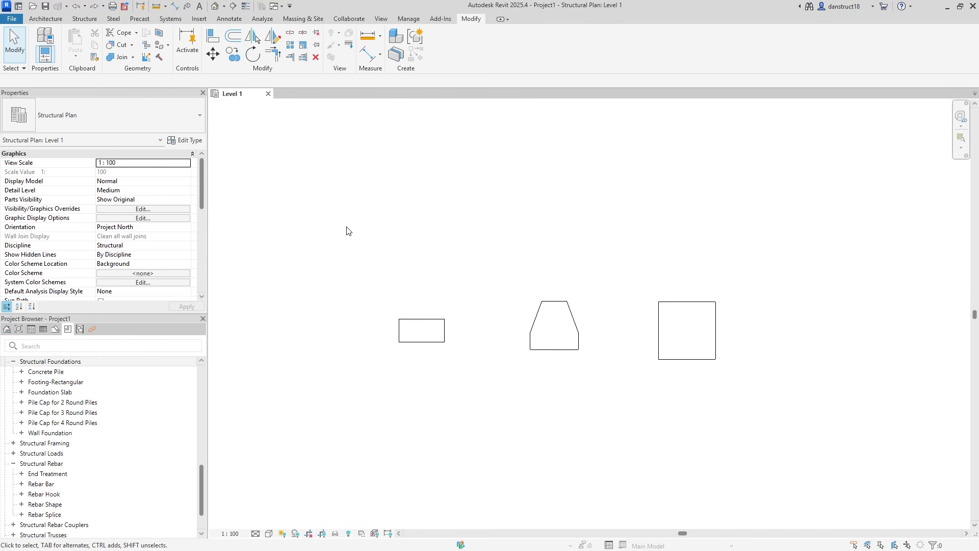
- Switch the Level 1 plan's visual style to Wireframe
click(268, 534)
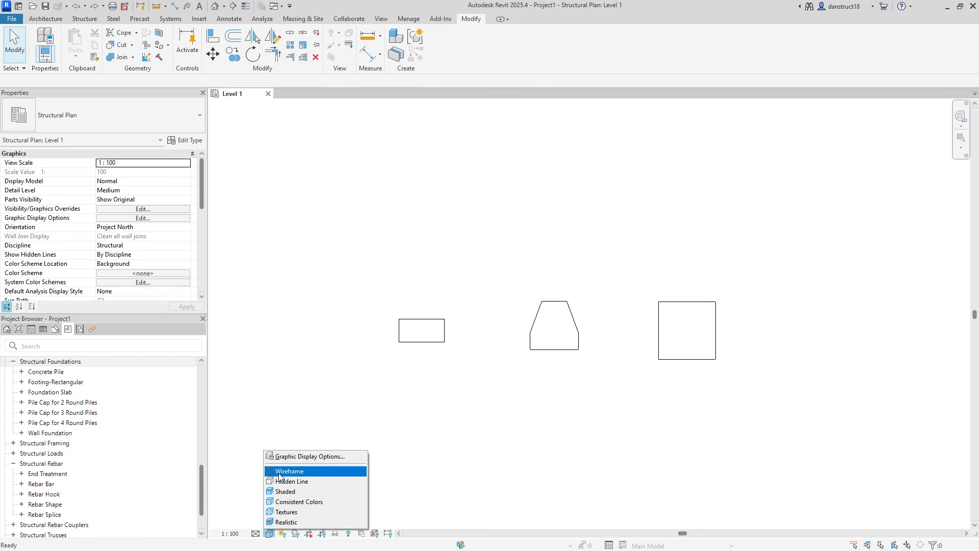
click(279, 472)
scroll(431, 311, up, 3)
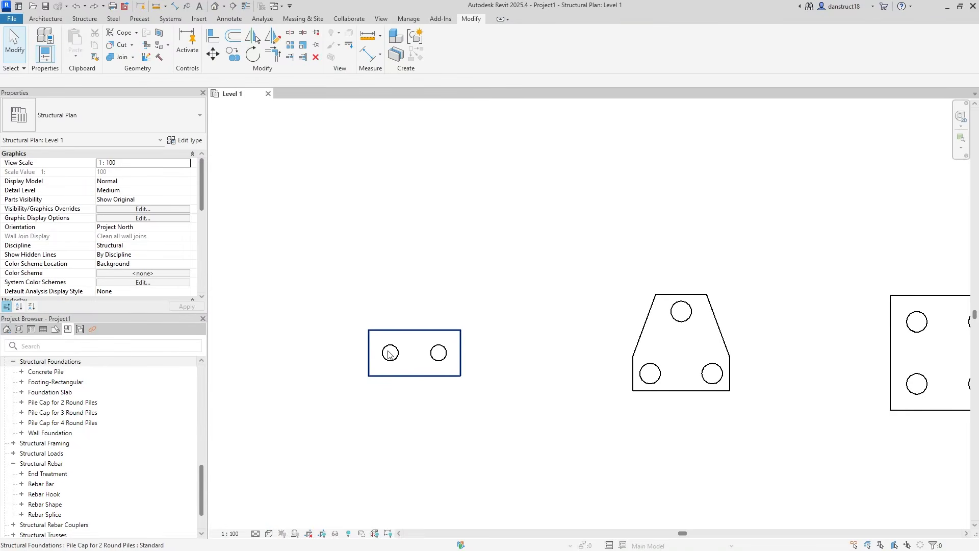
- Set the Pile Diameter type parameter of the two-pile cap to 450 mm and apply it
click(414, 343)
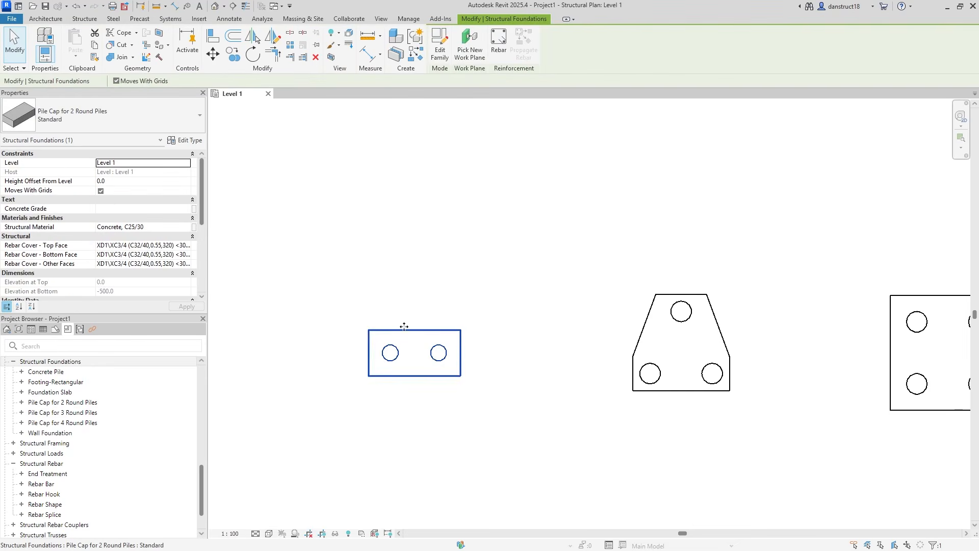
click(194, 142)
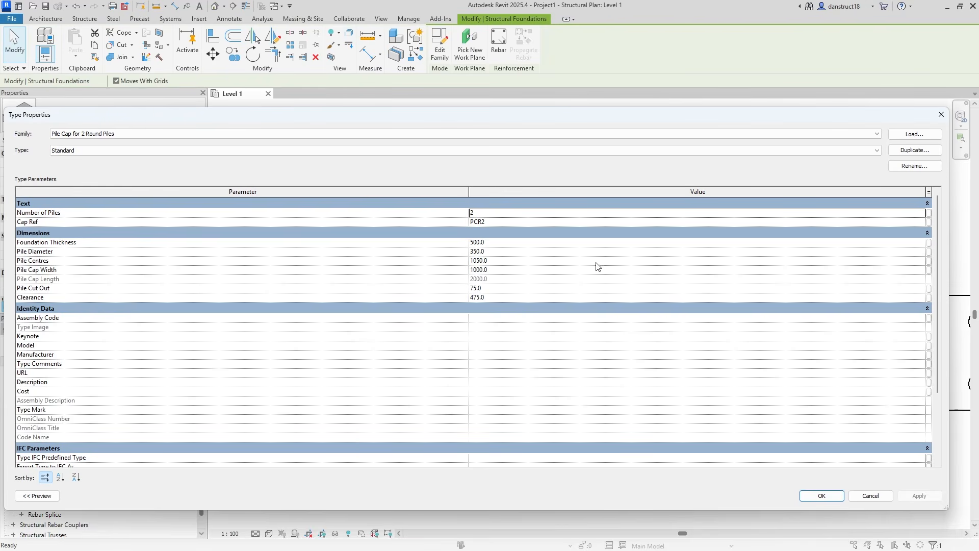
click(493, 252)
text(45)
click(920, 496)
click(822, 496)
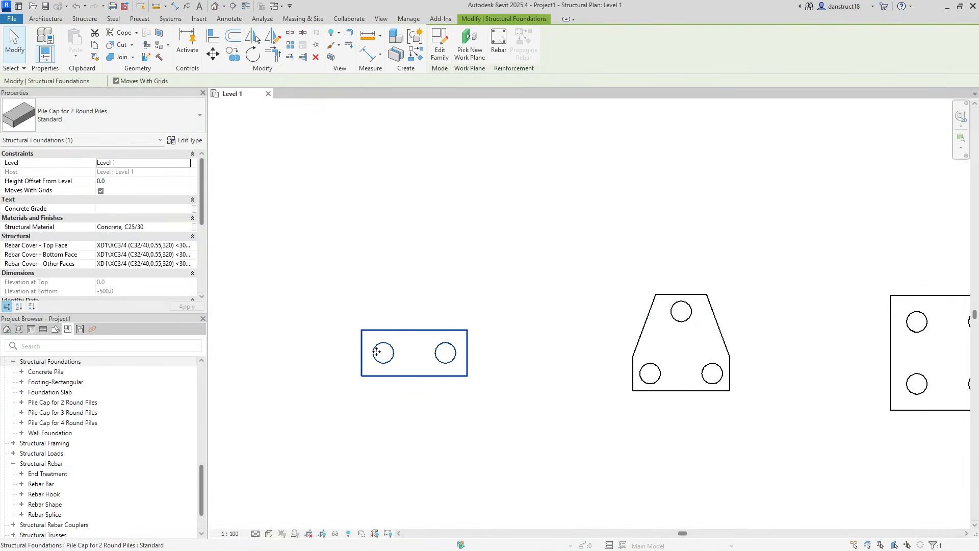
scroll(377, 351, up, 3)
scroll(430, 313, down, 3)
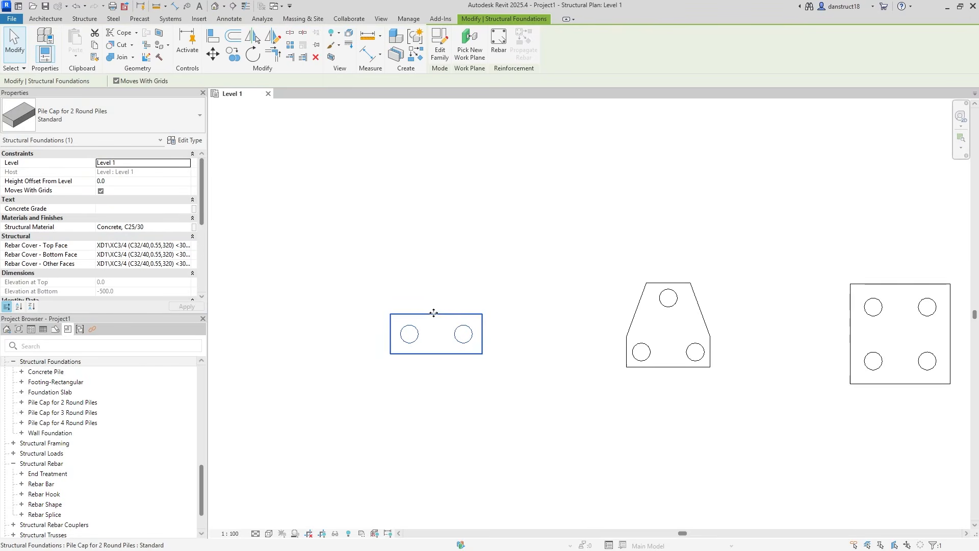
click(479, 273)
- Examine the pile cut-outs under the three caps in the default 3D view and return to the Level 1 plan
scroll(544, 273, down, 2)
middle_drag(542, 272, 539, 276)
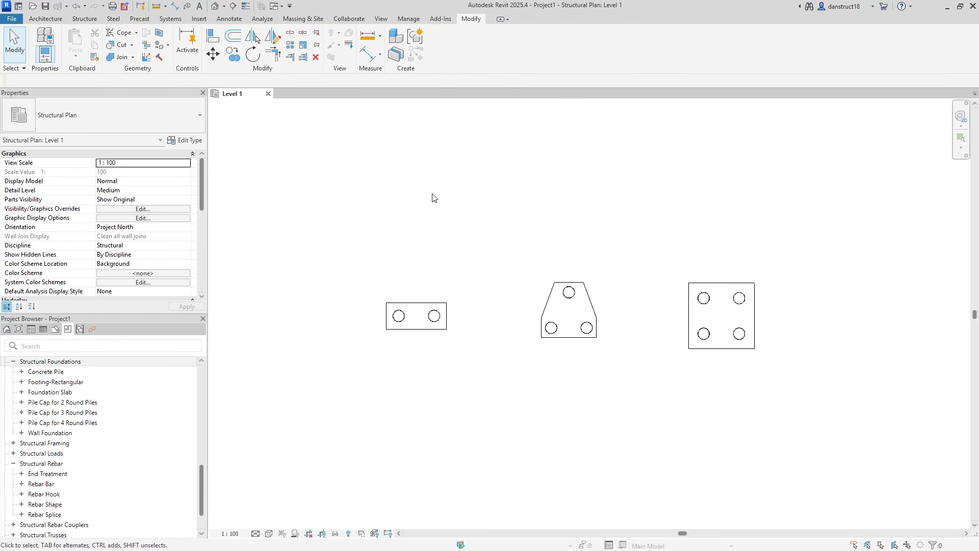
click(383, 18)
click(349, 39)
shift+middle_drag(684, 335, 396, 389)
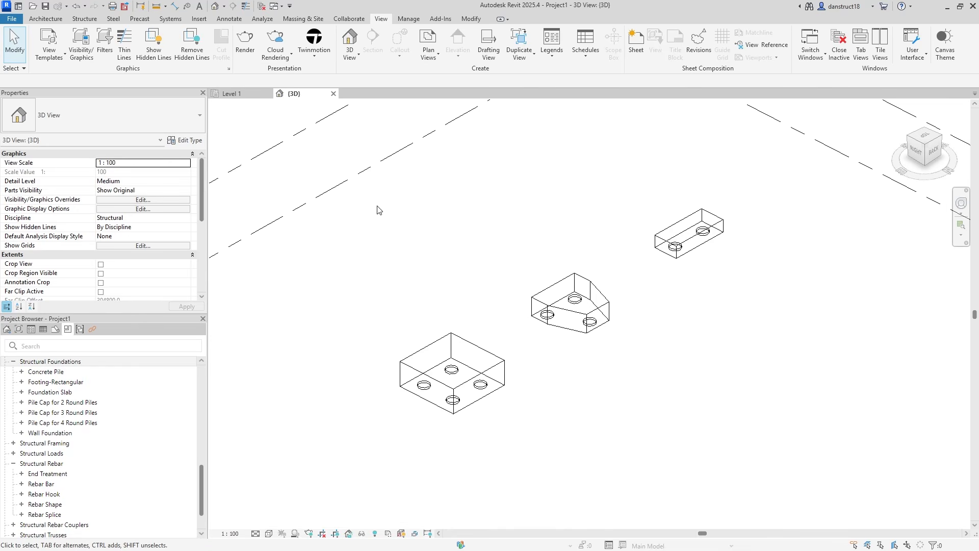
click(236, 93)
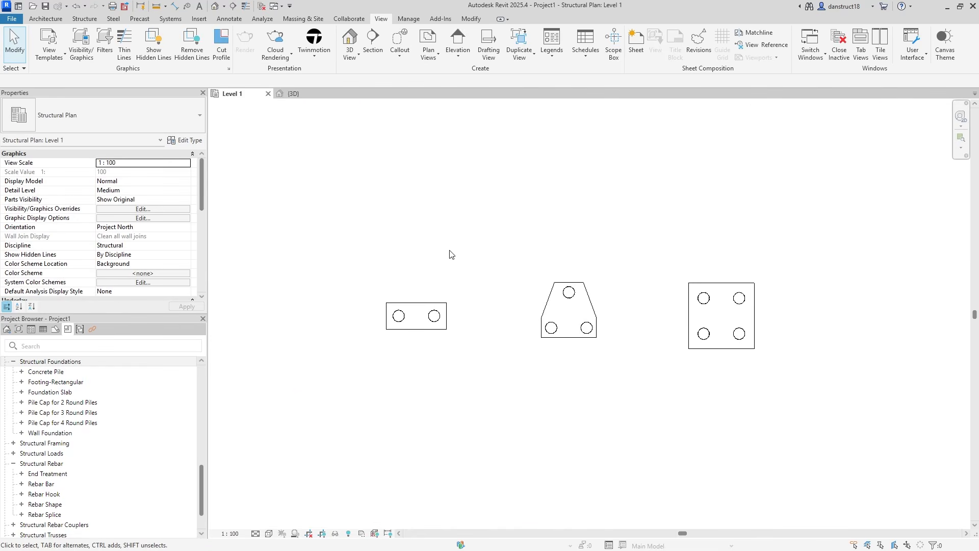
- Copy the two-pile cap horizontally to its left on the Level 1 plan
click(434, 314)
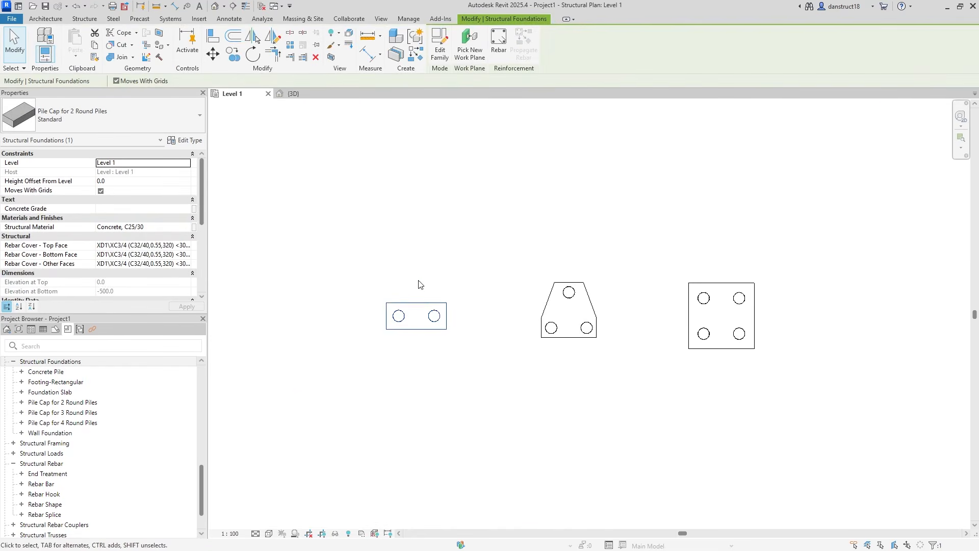
click(232, 59)
click(417, 315)
click(287, 316)
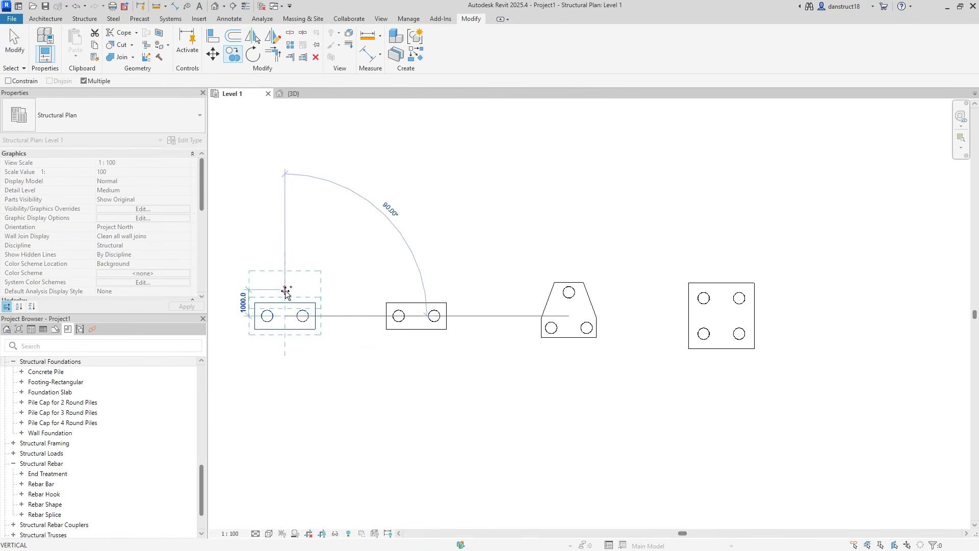
key(Escape)
middle_drag(294, 299, 396, 299)
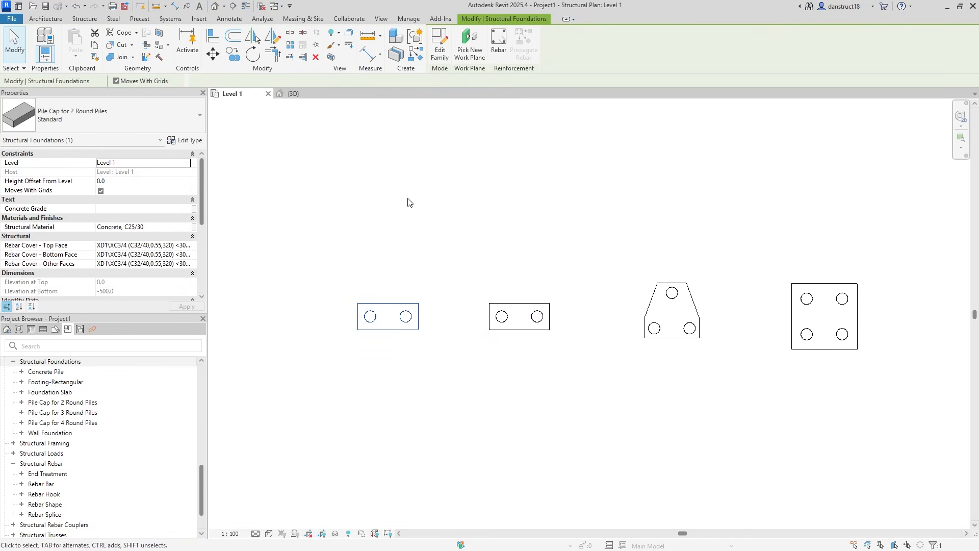
- Open the selected two-pile cap family for editing and display its Ref. Level floor plan
click(440, 46)
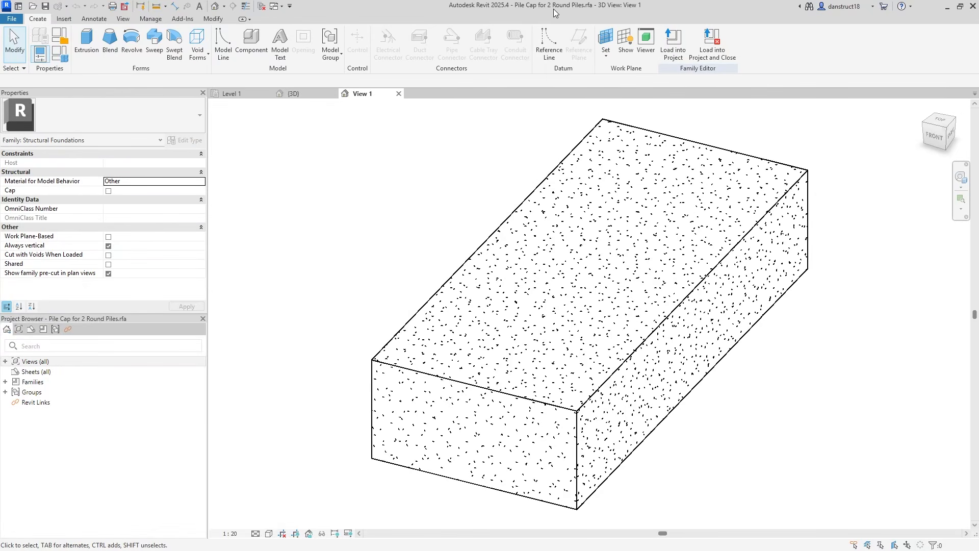
click(6, 362)
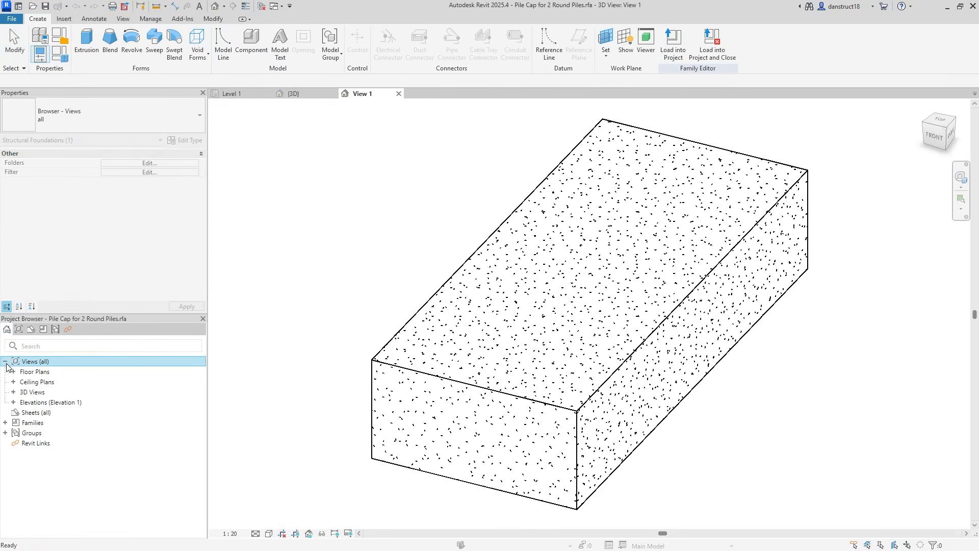
click(13, 372)
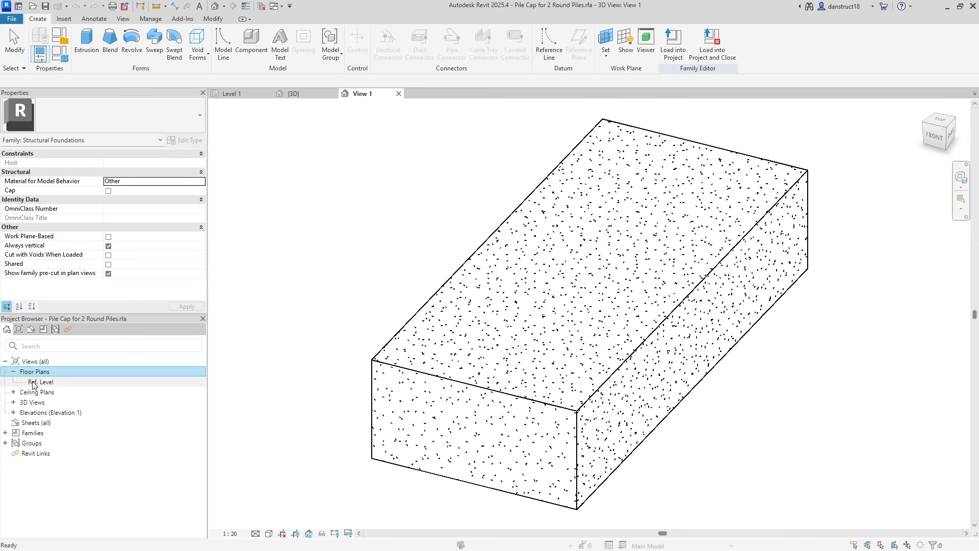
click(39, 383)
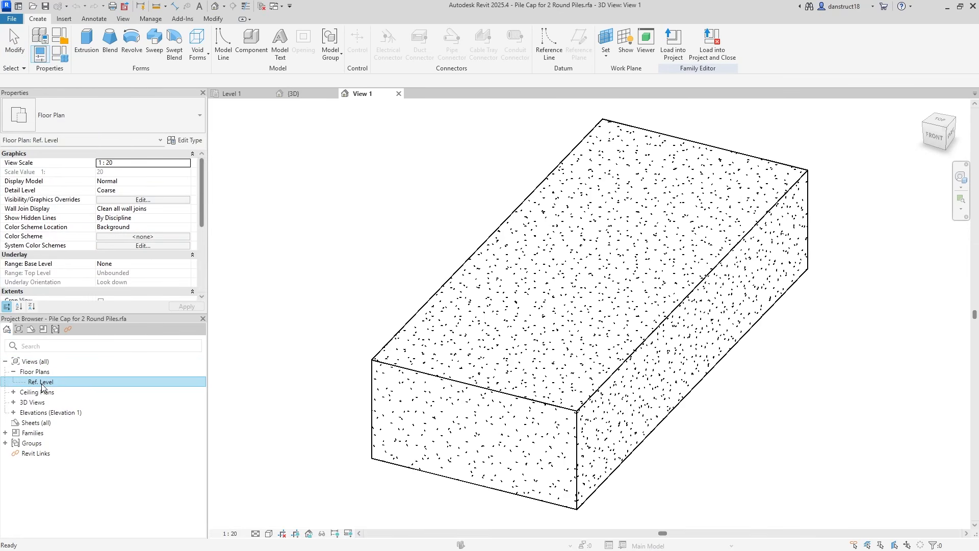
double_click(41, 383)
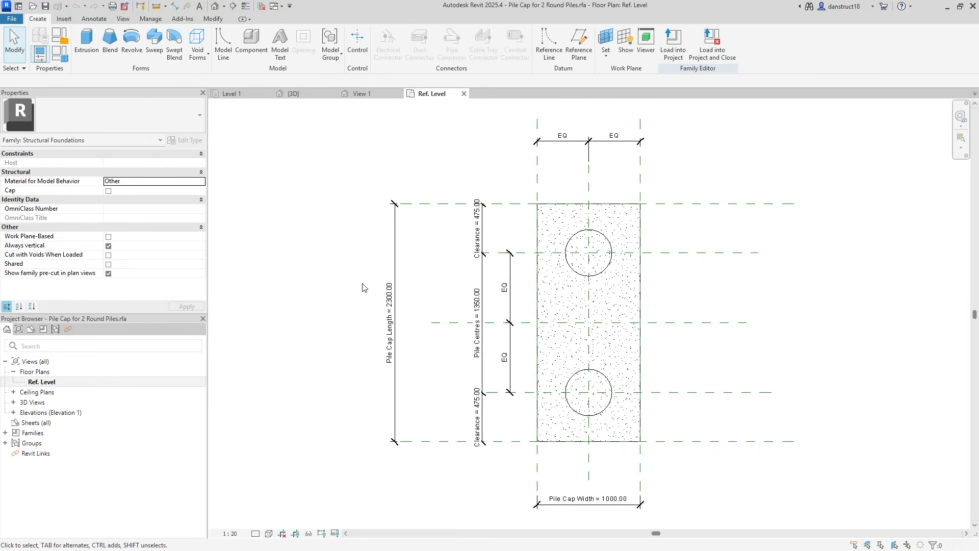
click(745, 182)
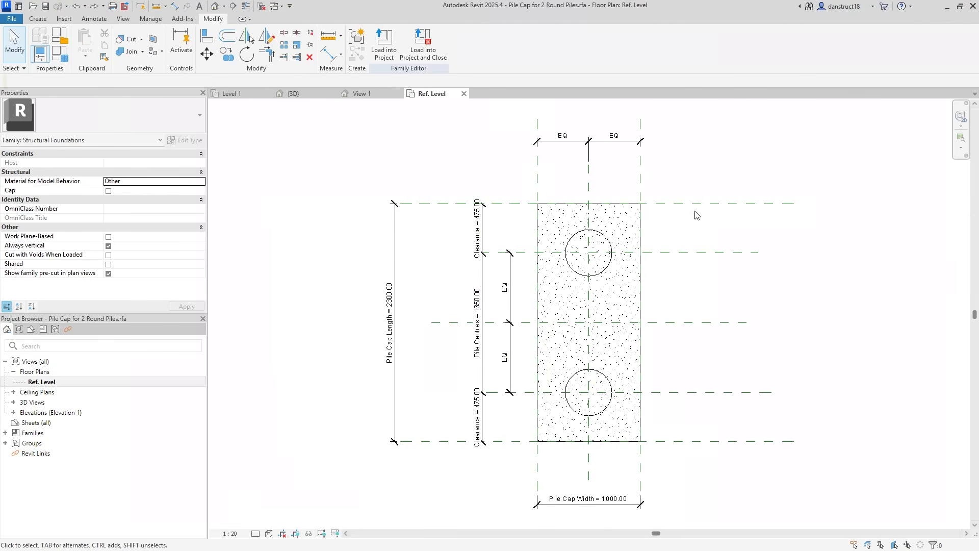
- Delete the upper Clearance, Pile Cap Length, pile-spacing EQ and Pile Centres dimensions from the cap plan
click(483, 224)
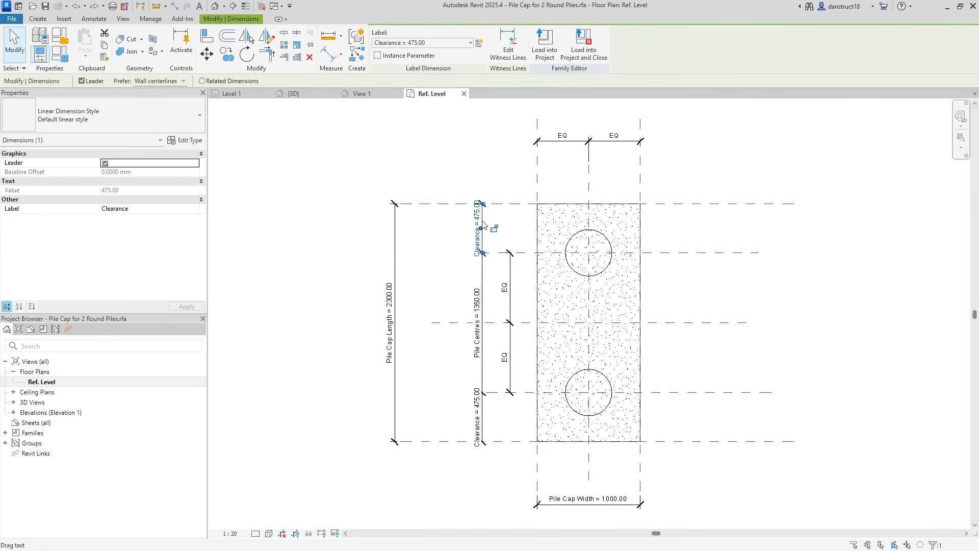
key(Delete)
click(460, 204)
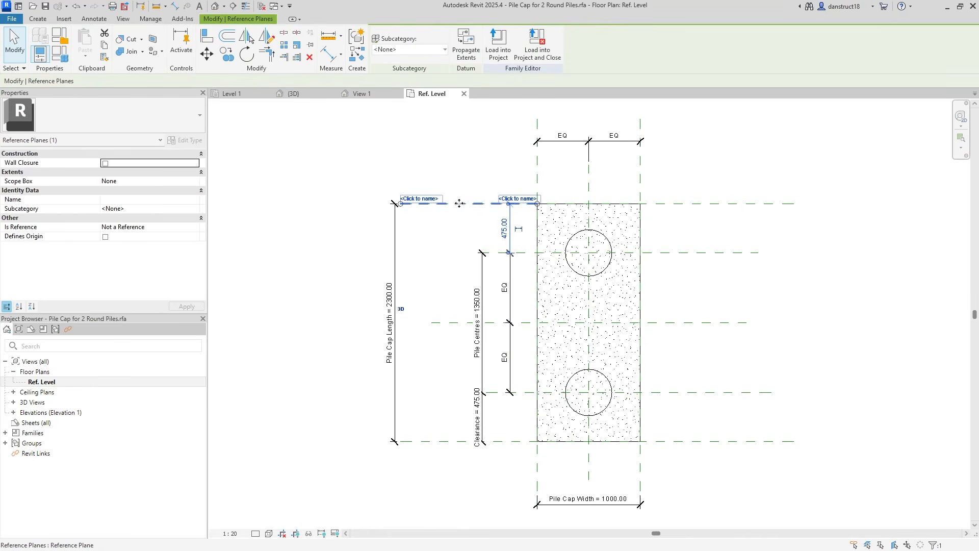
key(Delete)
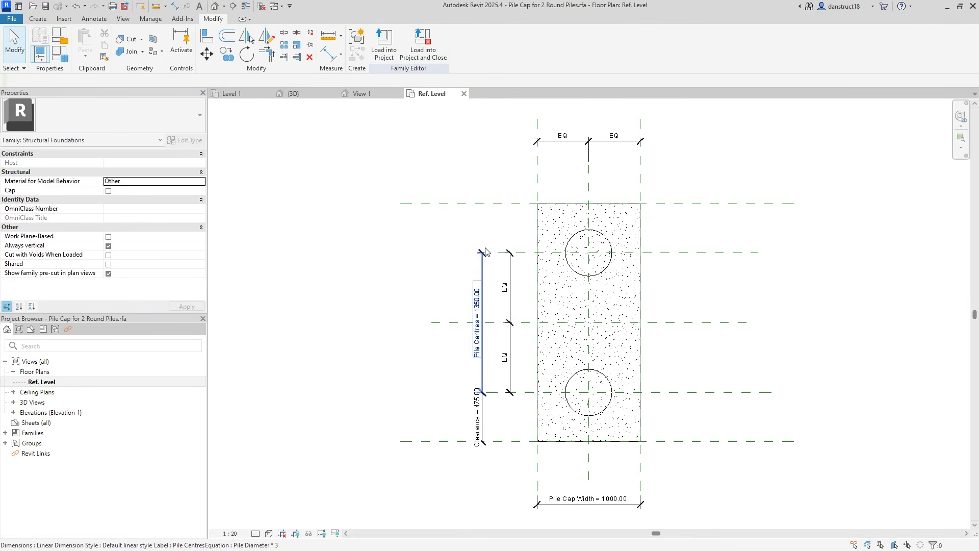
click(511, 300)
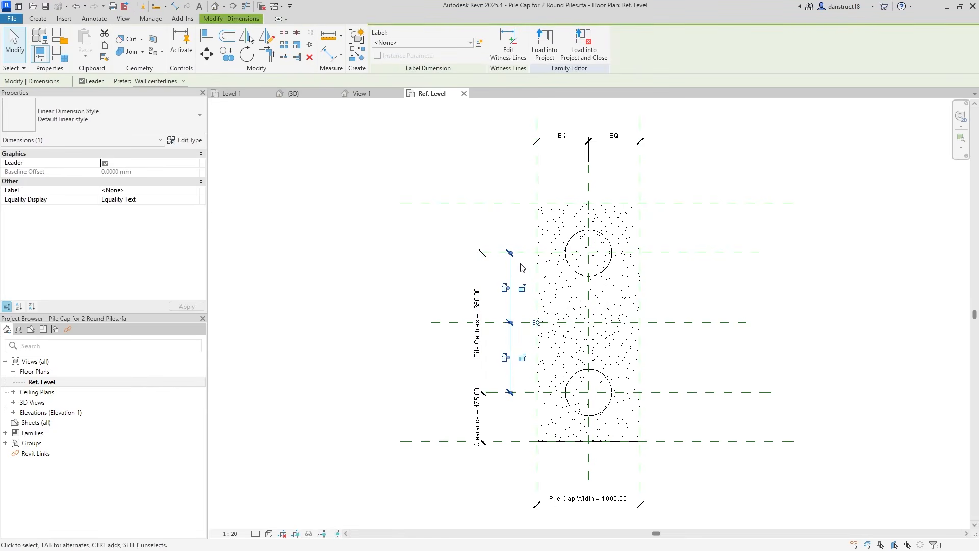
key(Delete)
click(484, 261)
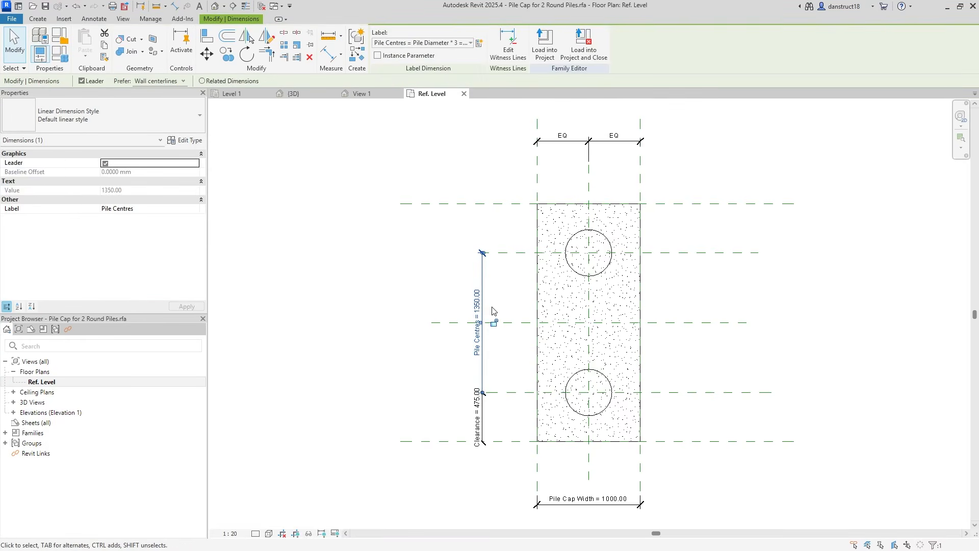
key(Delete)
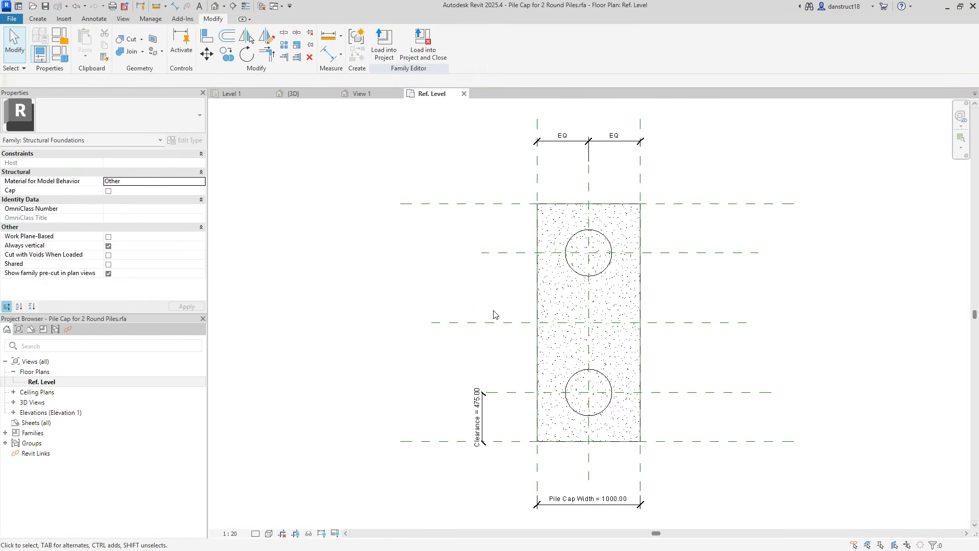
- Edit the pile cut-out void extrusion's sketch and delete the lower circle with its radius dimension
click(571, 273)
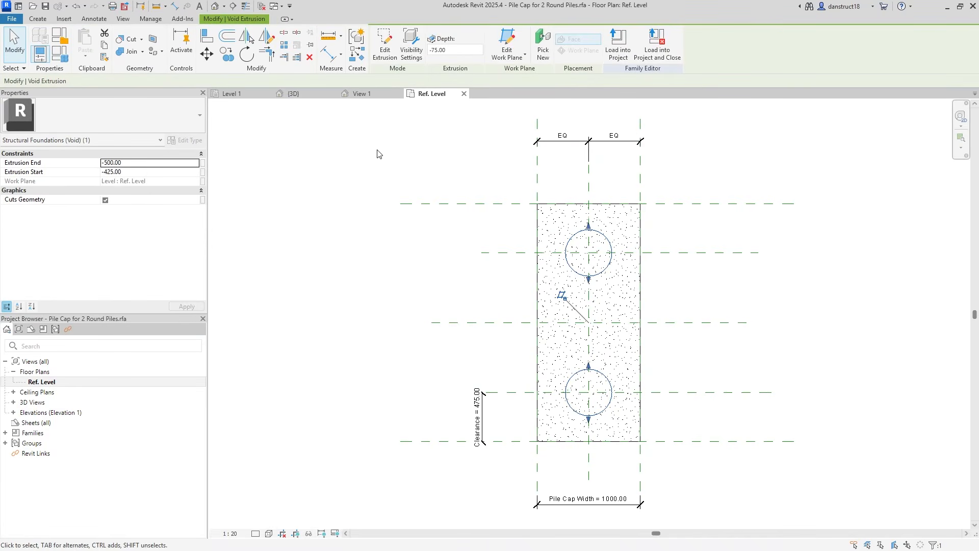
click(385, 43)
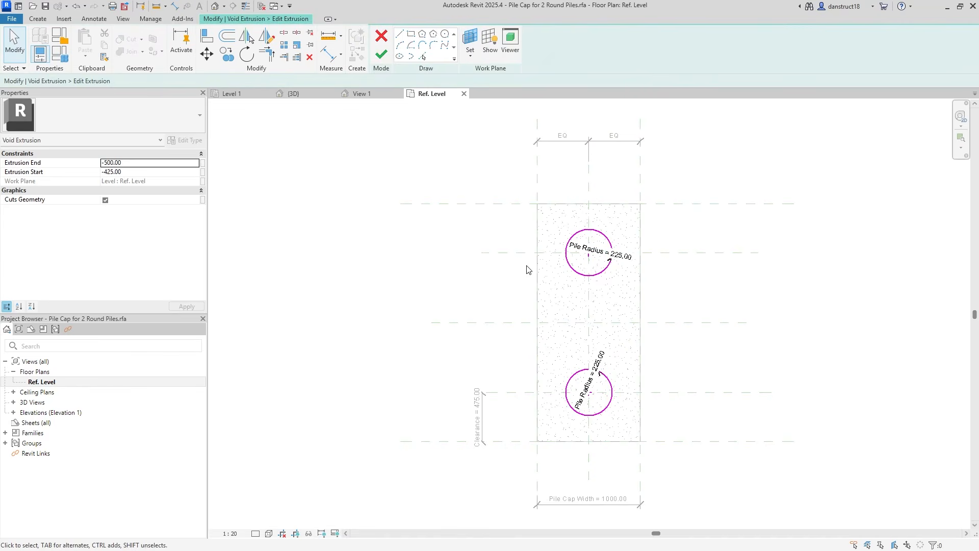
drag(525, 322, 683, 442)
key(Delete)
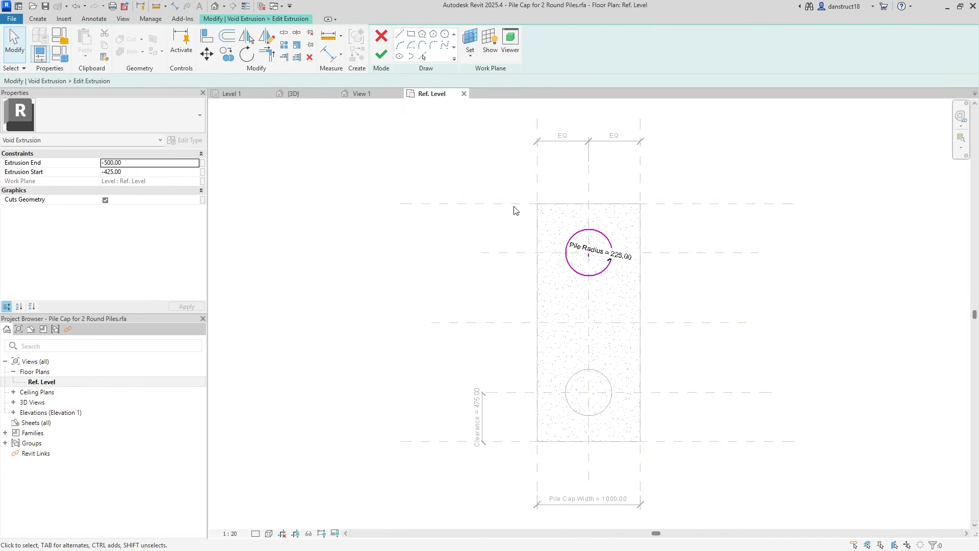
- Move the remaining pile circle to the intersection of the centre reference planes, removing its constraints, and finish the void sketch
drag(513, 209, 690, 328)
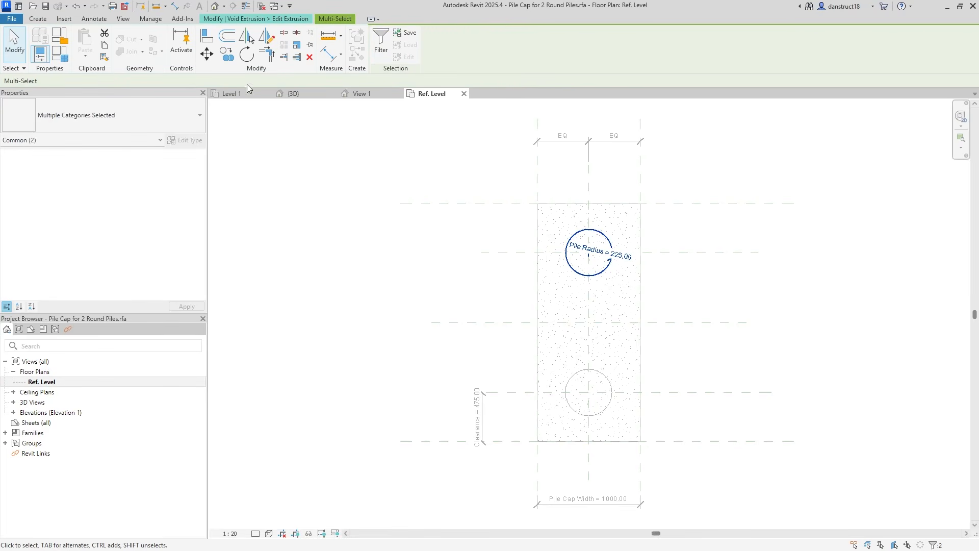
click(206, 55)
scroll(584, 248, up, 5)
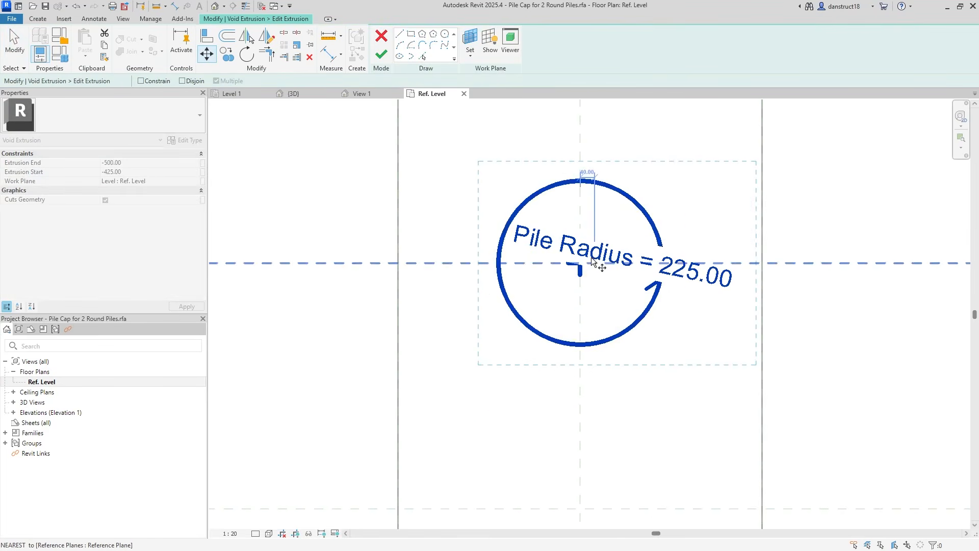
click(581, 264)
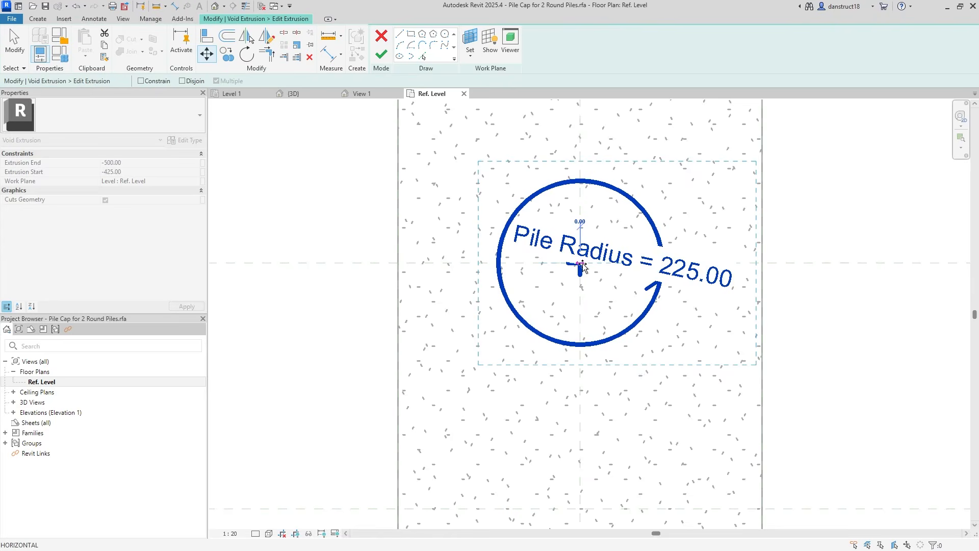
scroll(582, 265, down, 3)
click(581, 384)
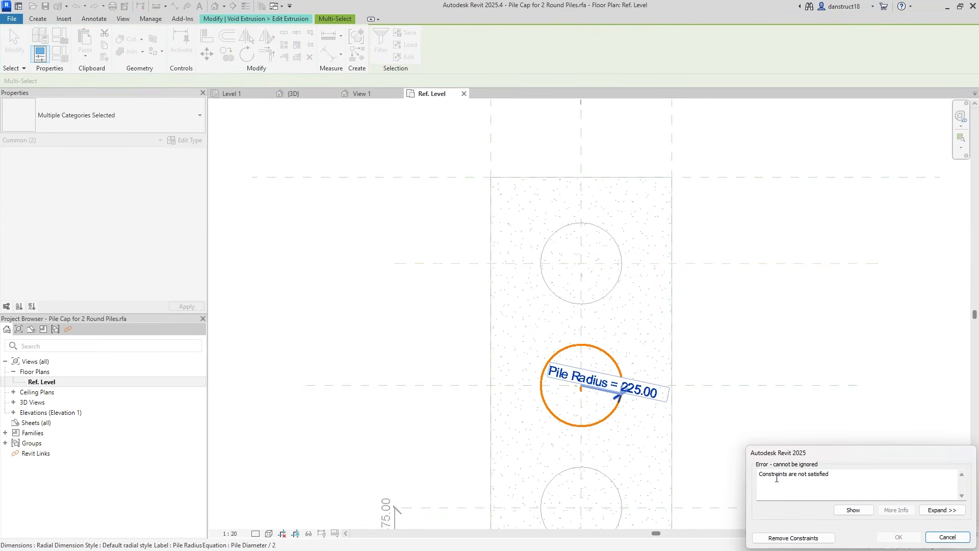
click(793, 538)
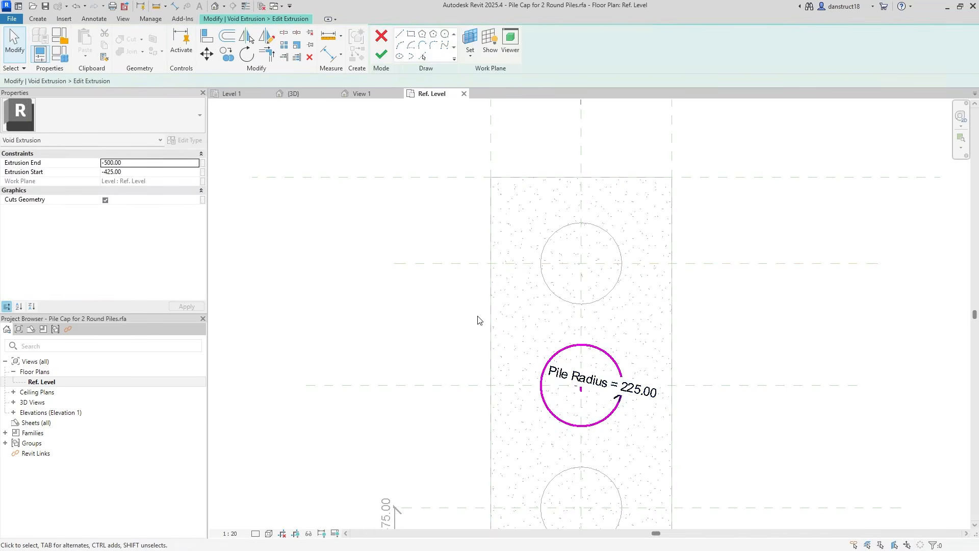
scroll(478, 320, down, 4)
click(382, 54)
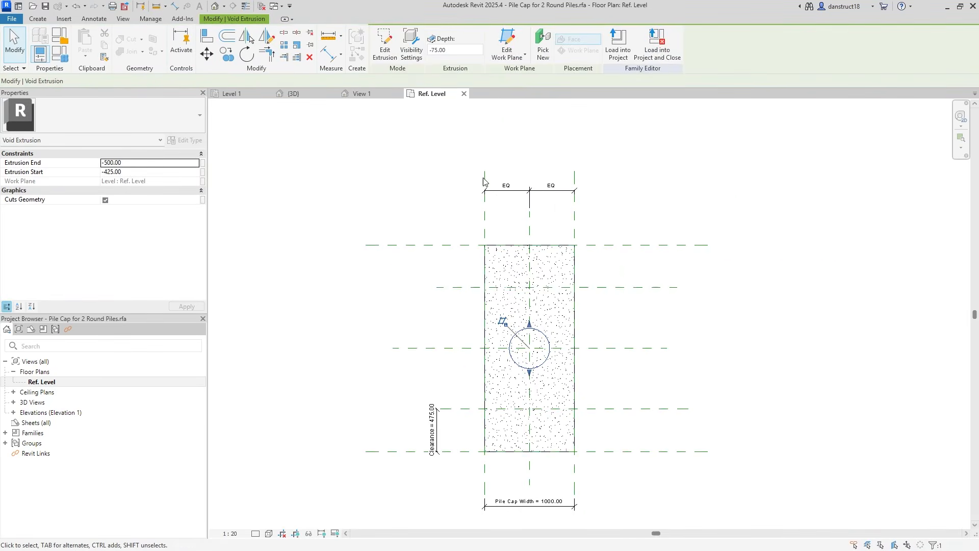
- Delete the two horizontal reference planes that marked the former pile centres above and below the circle
click(685, 326)
click(646, 286)
key(Delete)
click(631, 408)
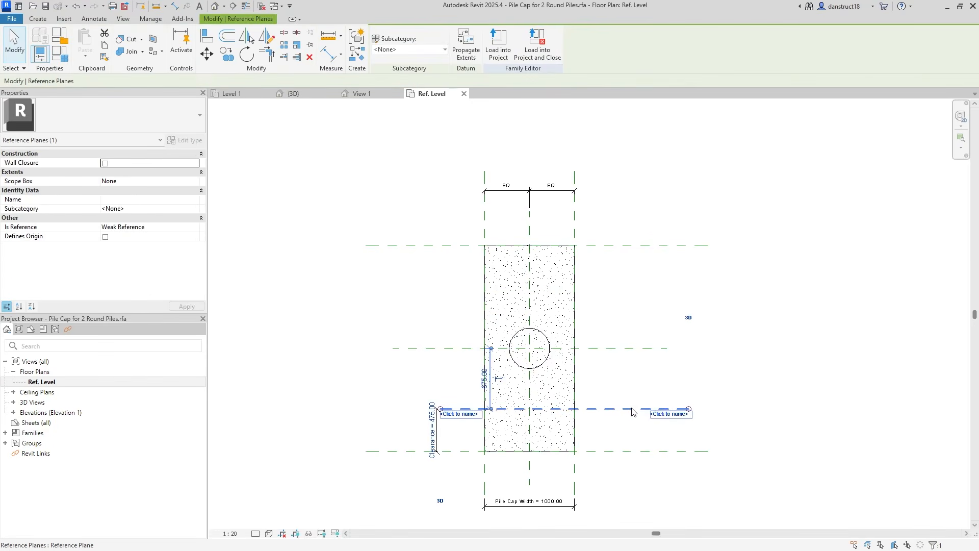
key(Delete)
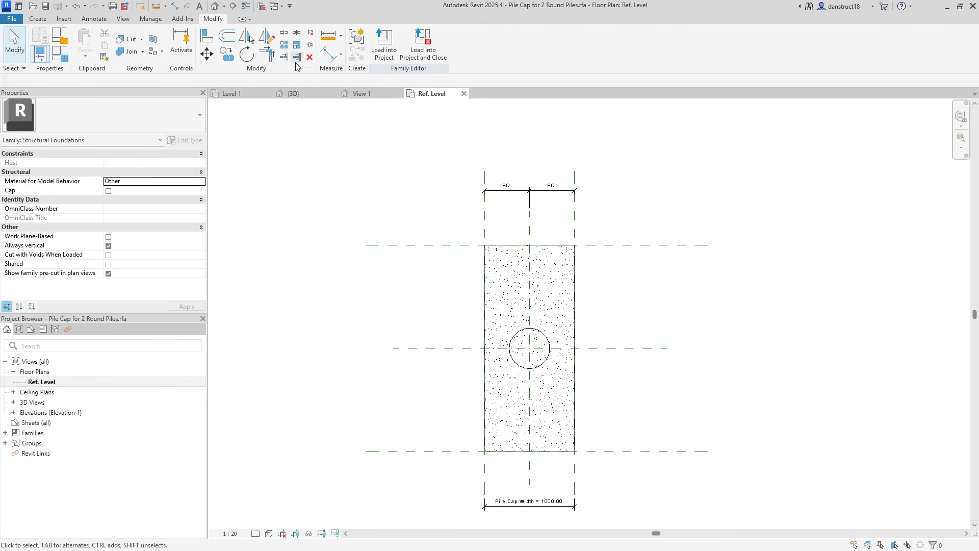
- Add aligned dimensions from the horizontal centre reference plane to the cap's lower and upper edge reference planes
click(328, 54)
click(448, 348)
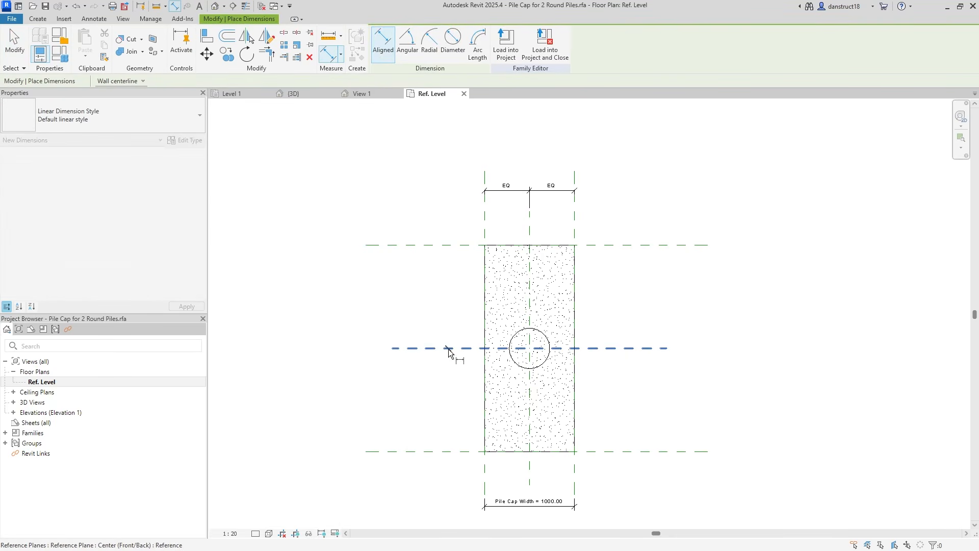
click(445, 451)
click(444, 420)
click(444, 348)
click(441, 244)
click(444, 232)
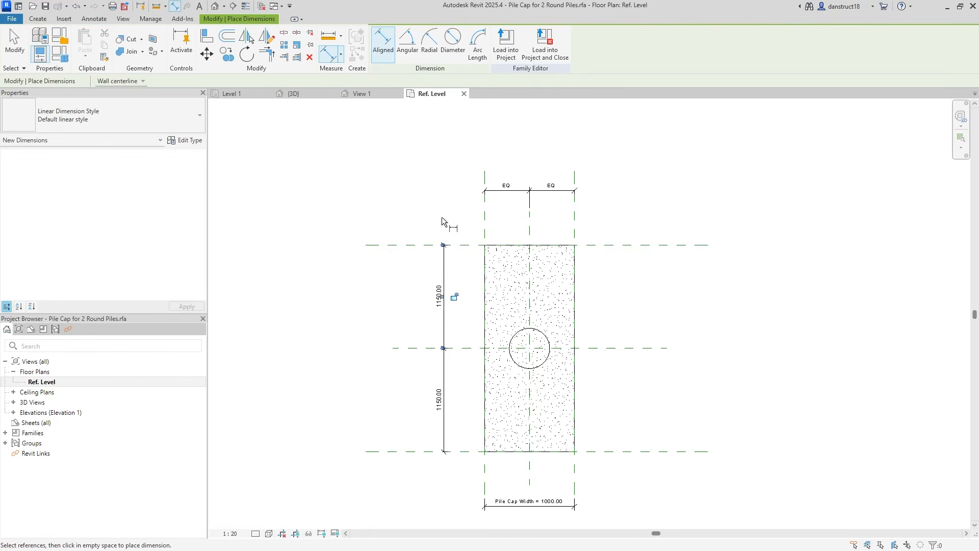
key(Escape)
key(Escape)
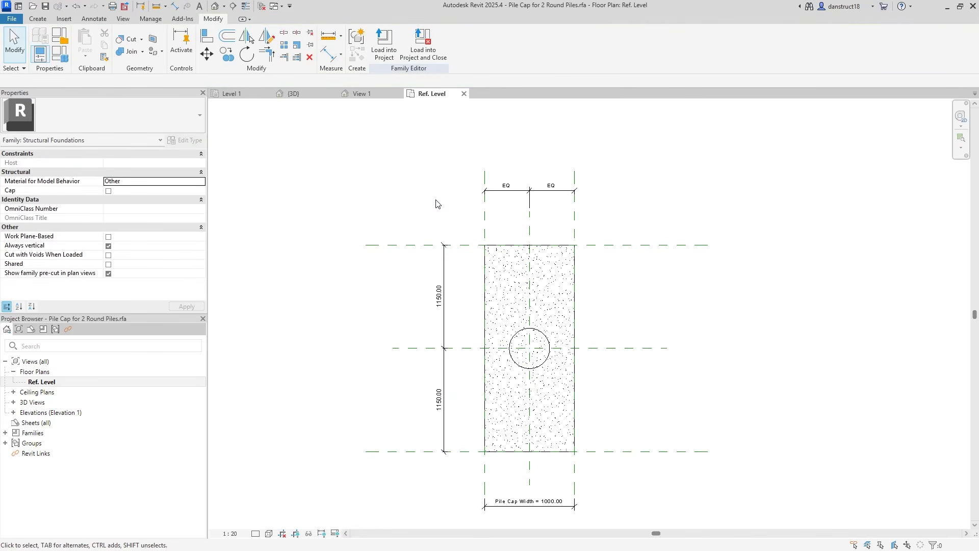
- Label both the lower and upper centre-to-edge dimensions with the Clearance parameter
click(443, 367)
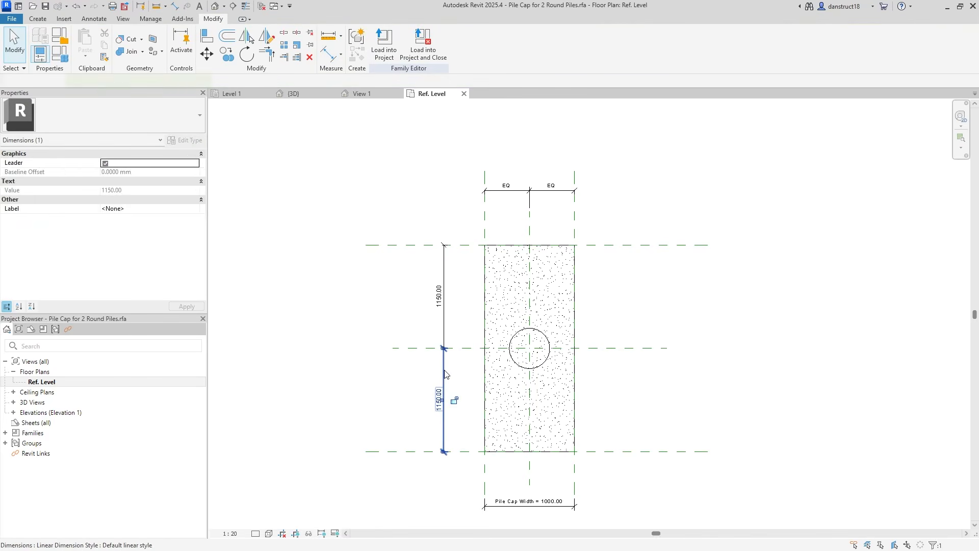
click(411, 45)
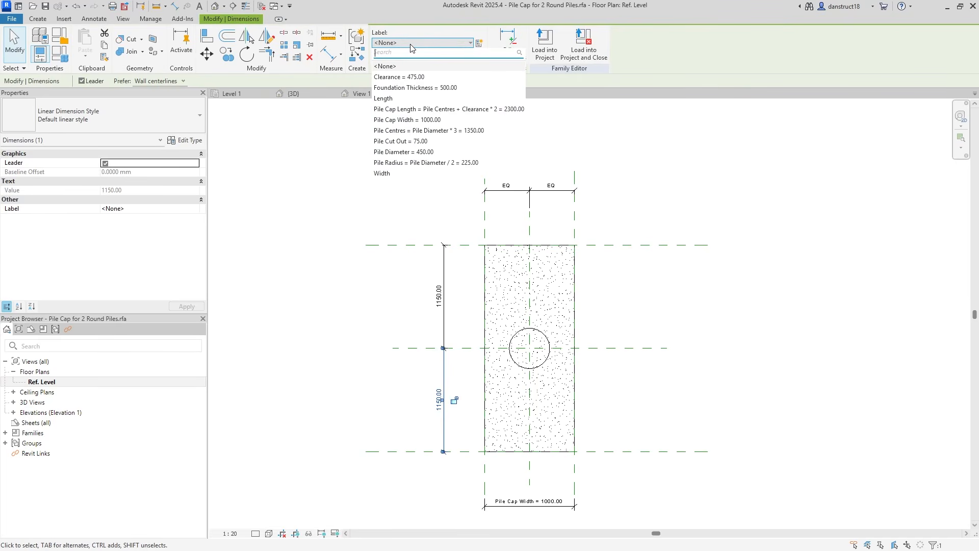
click(408, 76)
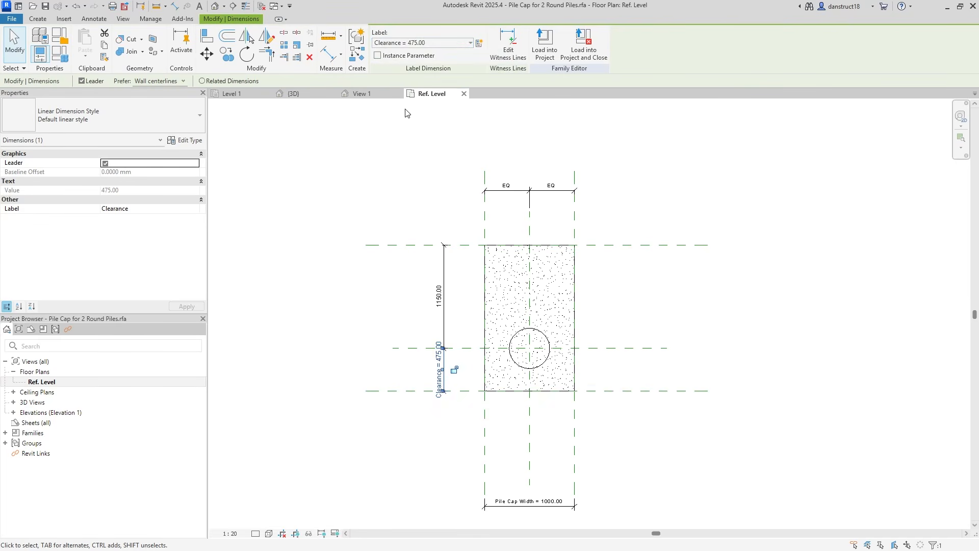
click(375, 220)
click(388, 244)
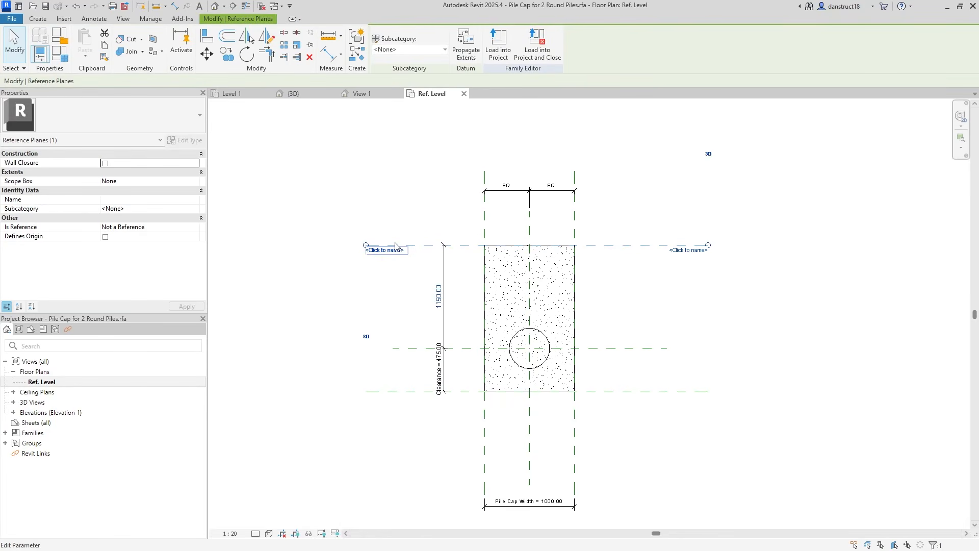
click(440, 257)
click(416, 44)
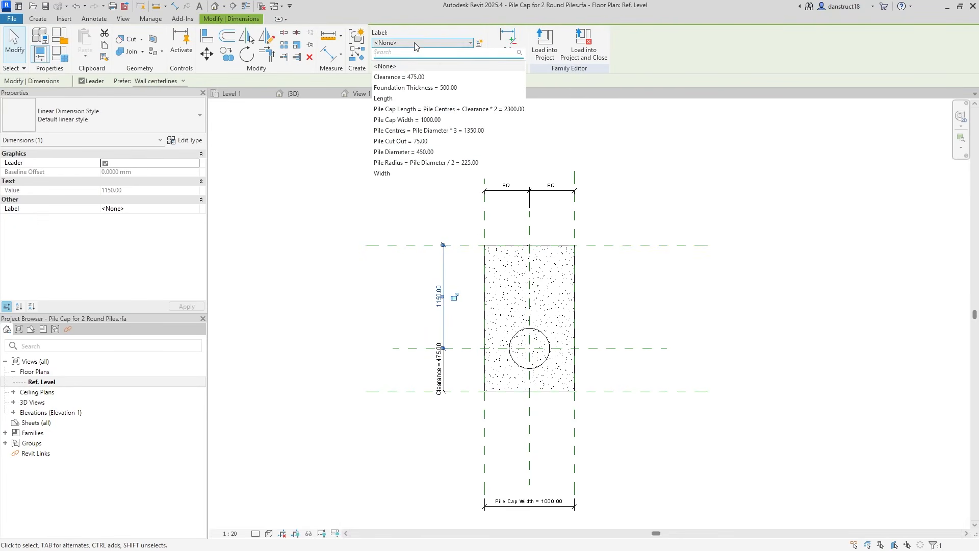
click(407, 78)
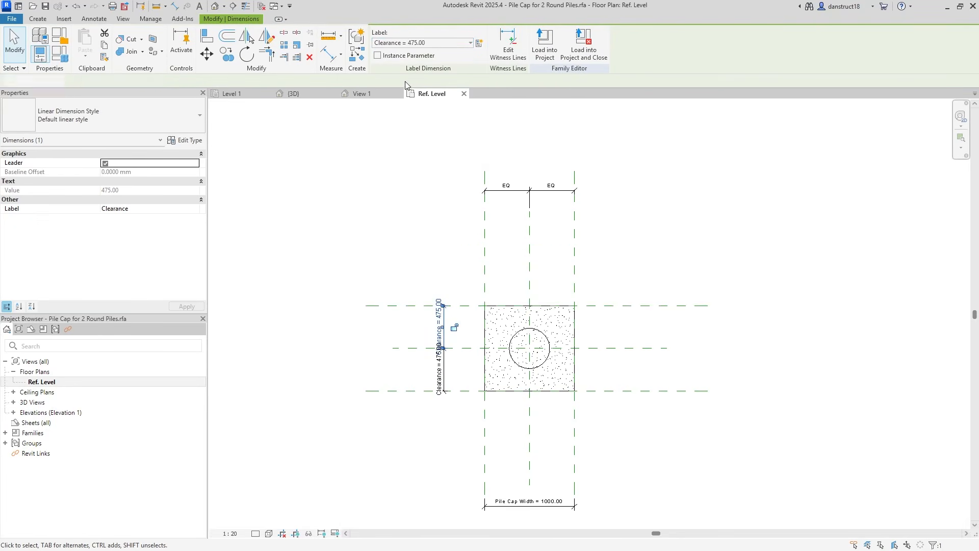
click(397, 188)
- Move the EQ dimension string above the cap down closer to its upper edge
click(561, 194)
drag(564, 190, 564, 259)
click(422, 256)
scroll(526, 371, up, 2)
scroll(525, 370, up, 1)
middle_drag(437, 346, 459, 269)
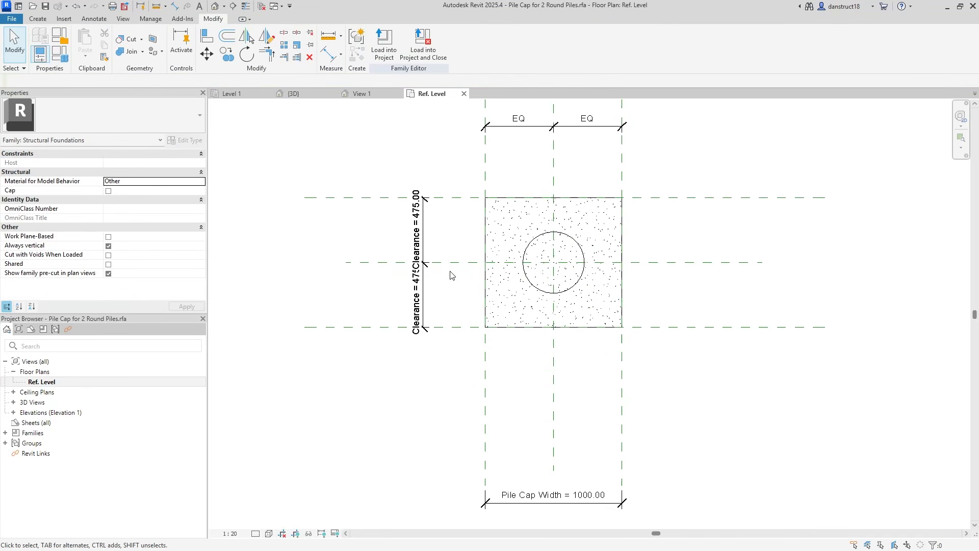
- Delete the Pile Centres parameter from the pile cap family's types
click(66, 61)
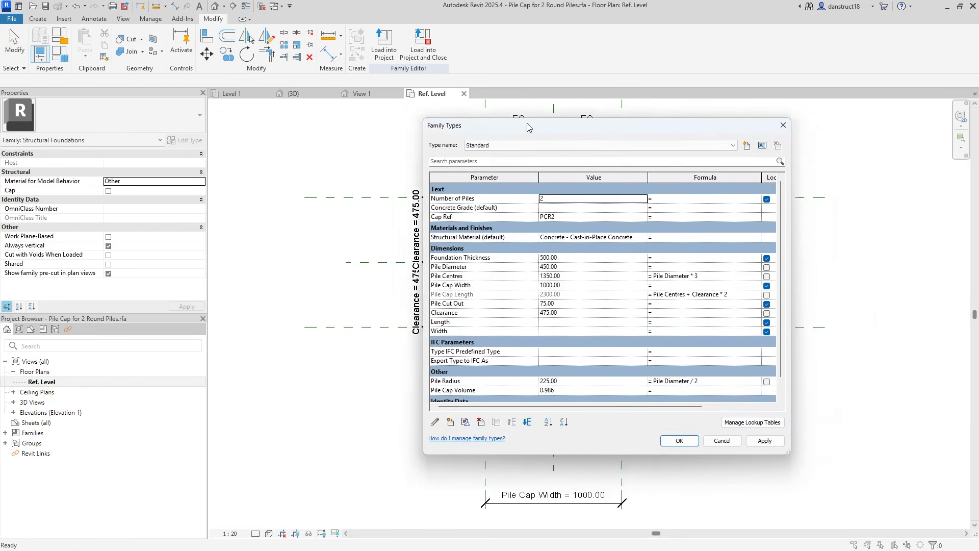
drag(564, 128, 376, 124)
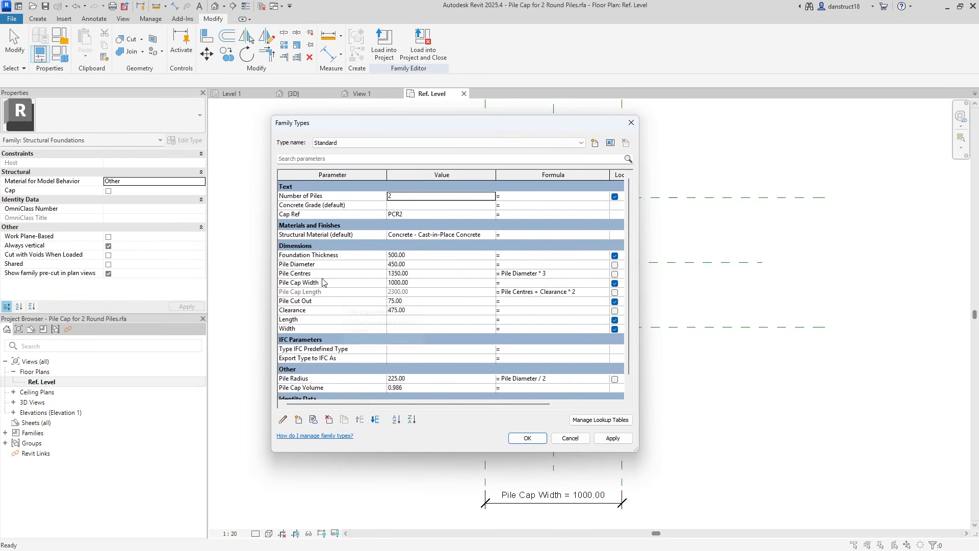
click(308, 274)
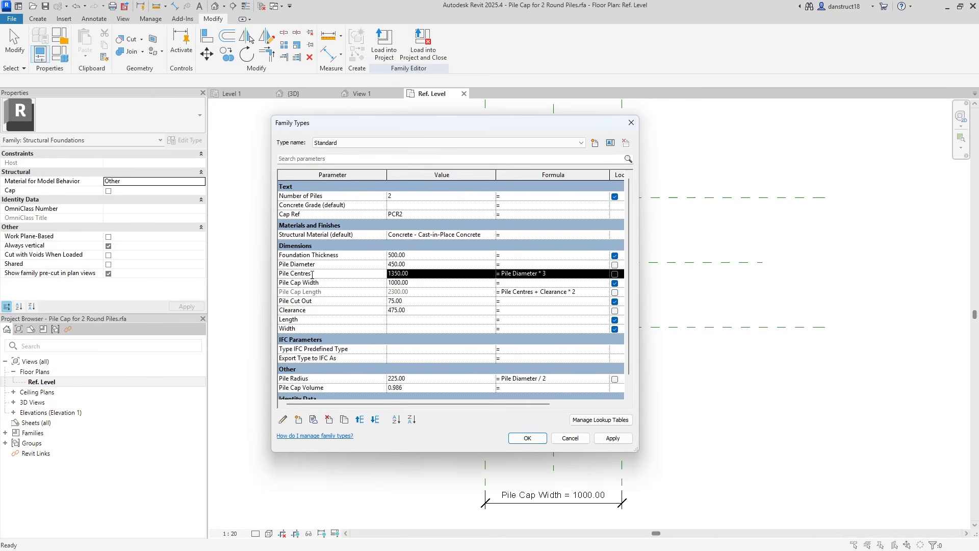
click(330, 420)
click(514, 281)
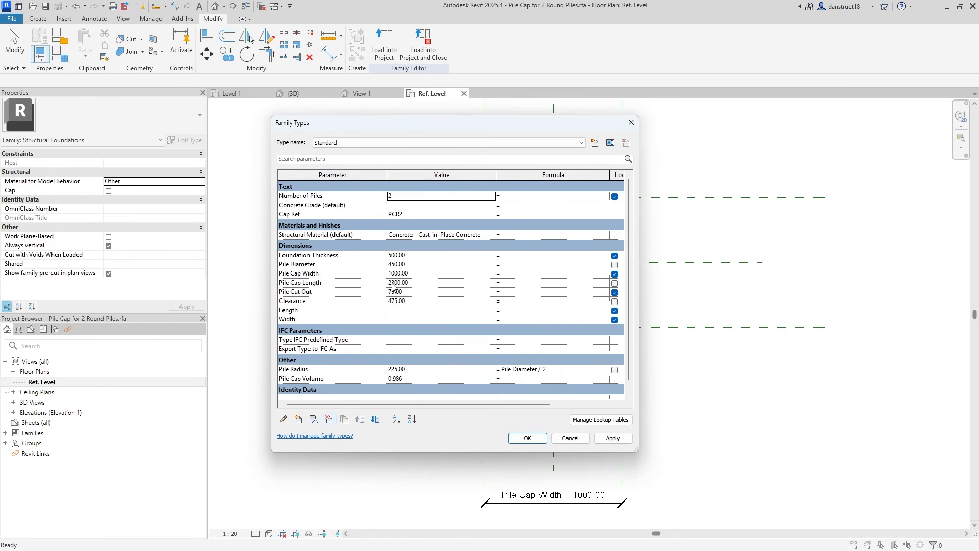
- Set the Pile Cap Length parameter to 1000 mm and apply the change to the family
click(419, 284)
text(1)
click(612, 439)
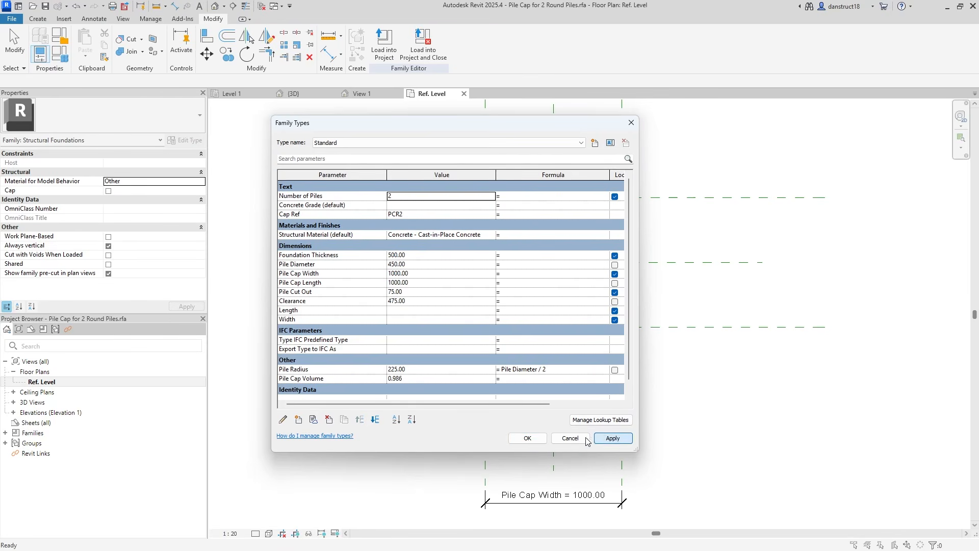
click(515, 439)
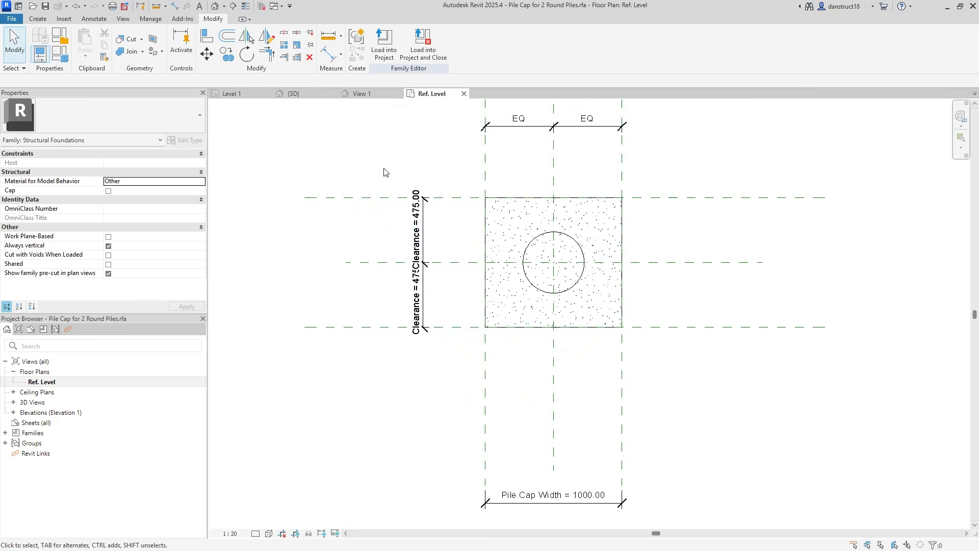
- Add an overall aligned dimension between the cap's upper and lower edge reference planes, outside the Clearance dimensions
click(331, 60)
click(378, 199)
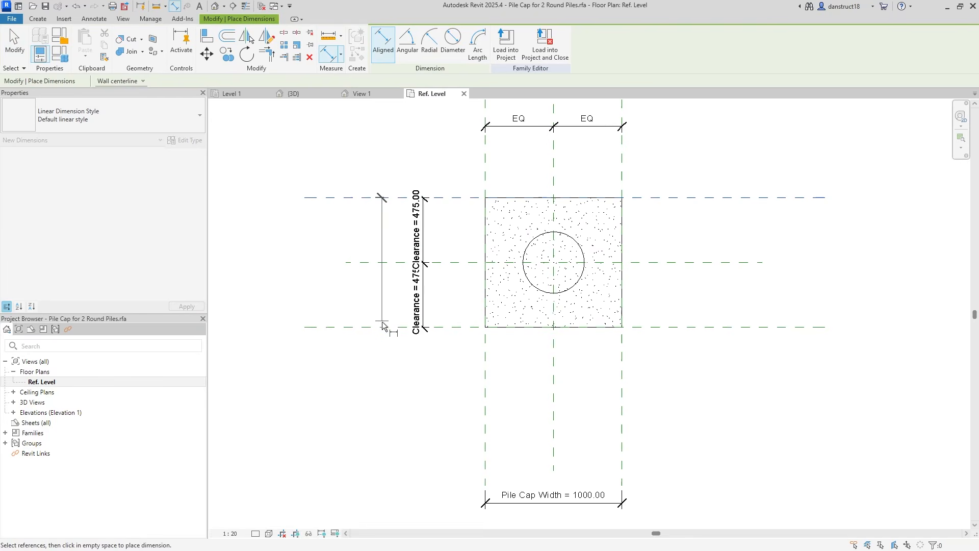
click(381, 332)
click(387, 349)
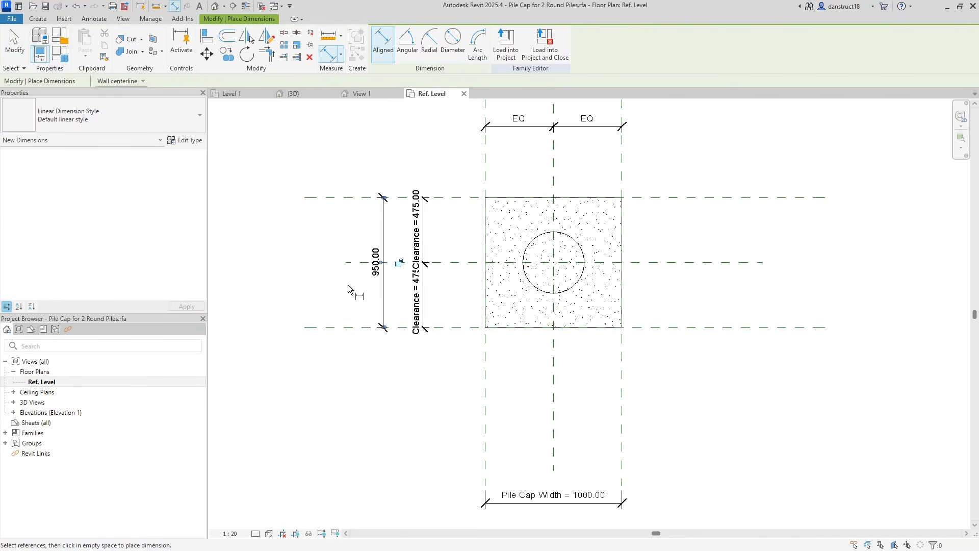
click(14, 44)
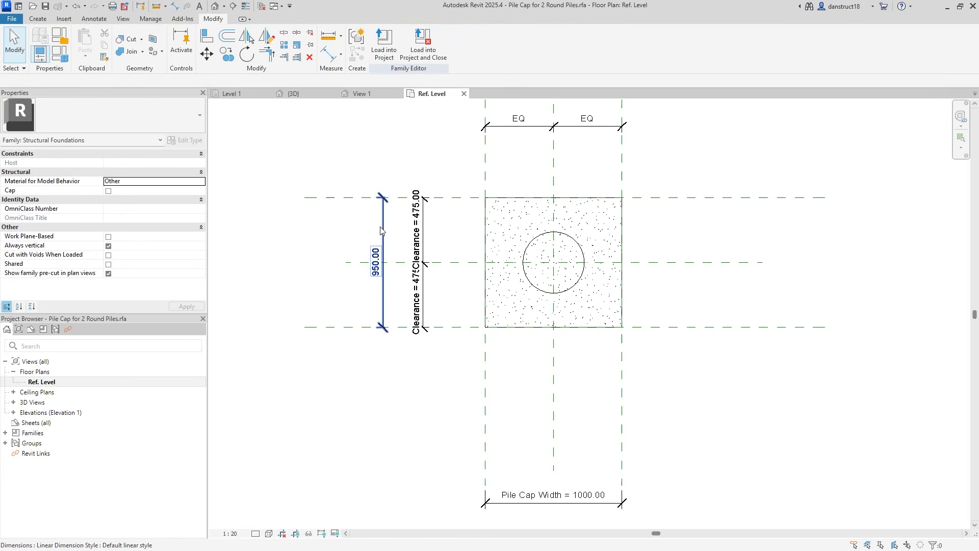
- Try to label the overall vertical dimension with the Pile Cap Length parameter
click(384, 199)
click(412, 41)
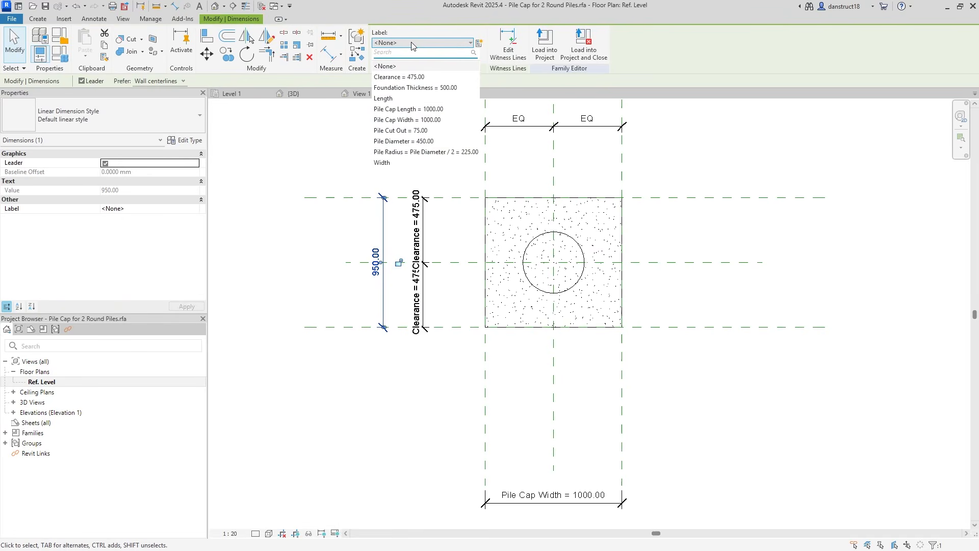
click(403, 109)
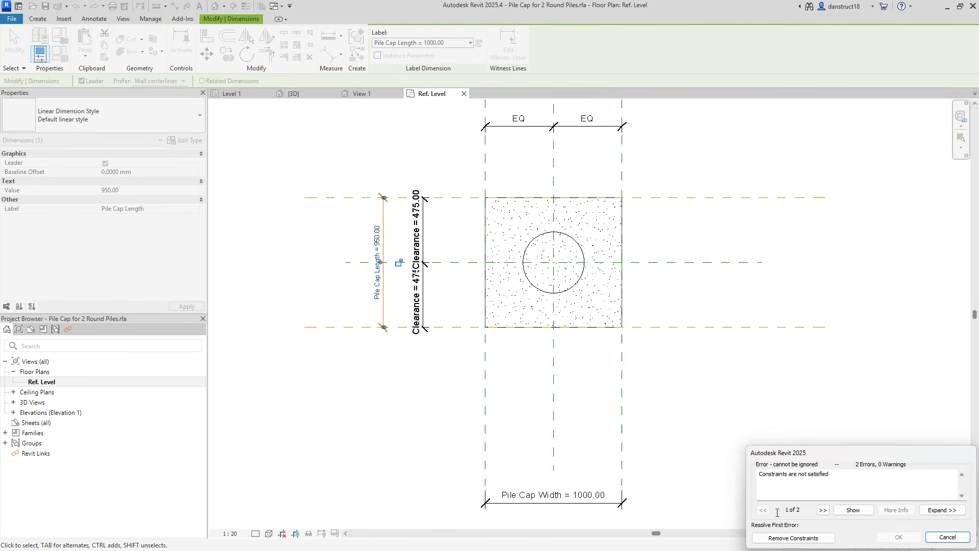
click(949, 539)
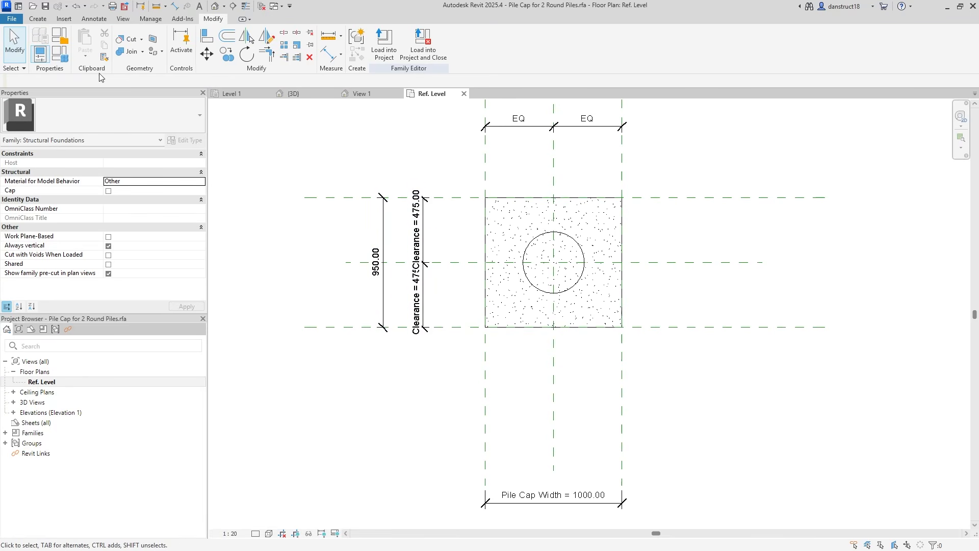
- Give the Pile Cap Length parameter the formula Clearance * 2 and apply it
click(60, 54)
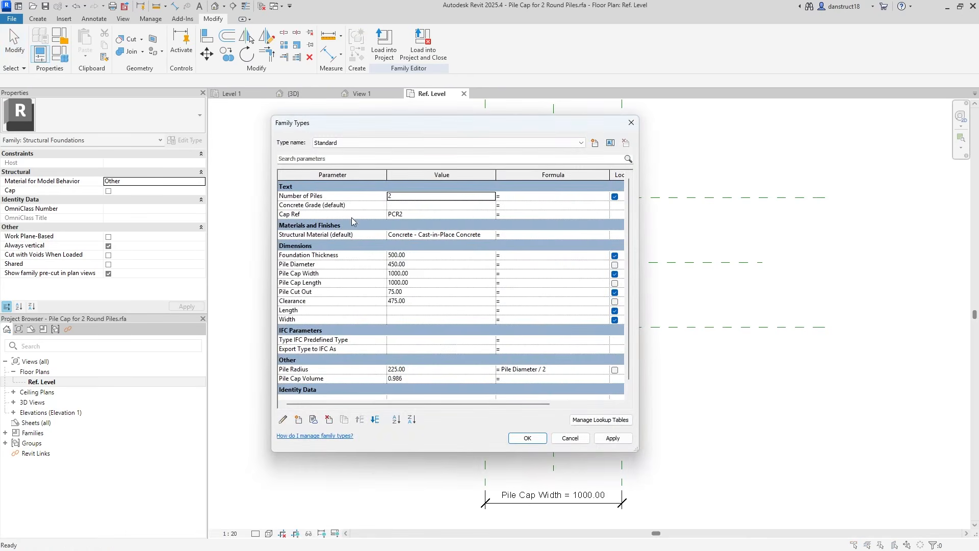
click(313, 302)
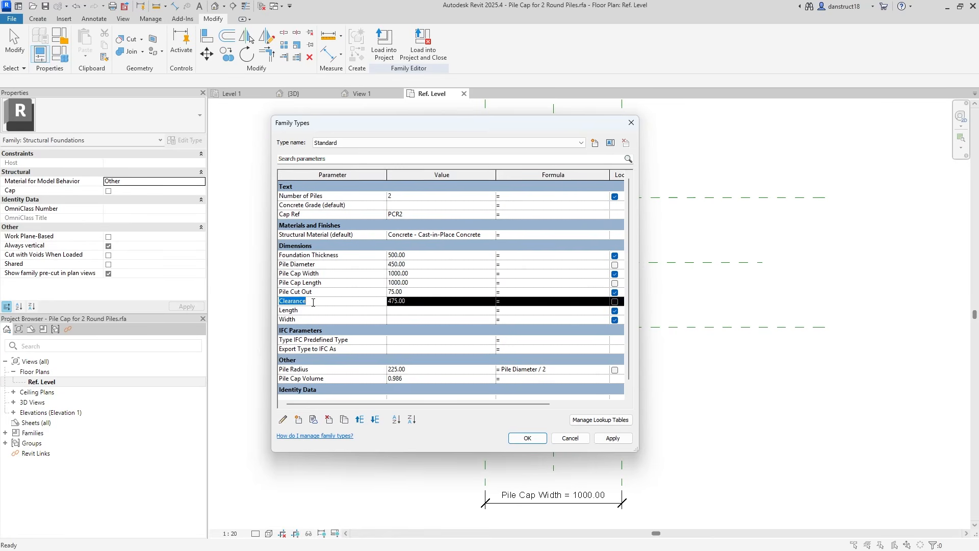
click(316, 283)
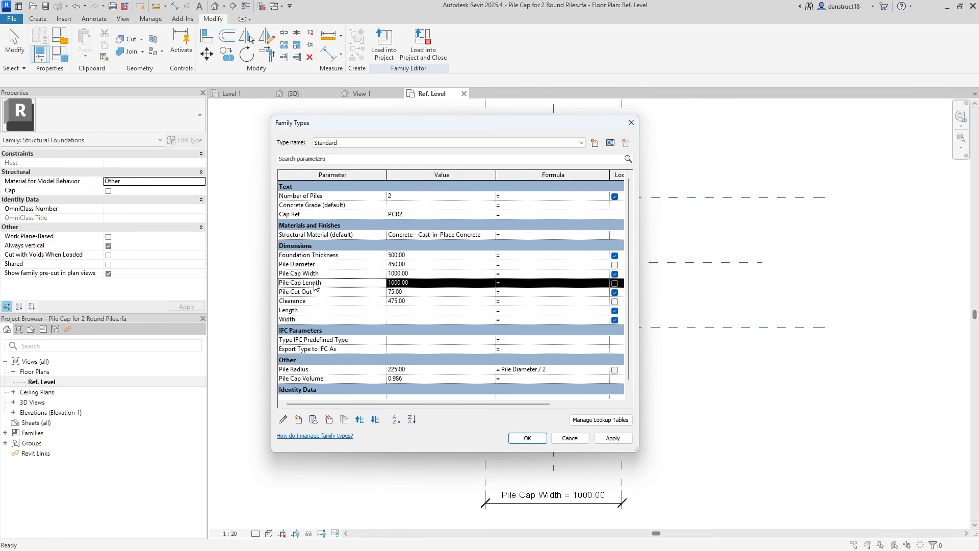
click(502, 283)
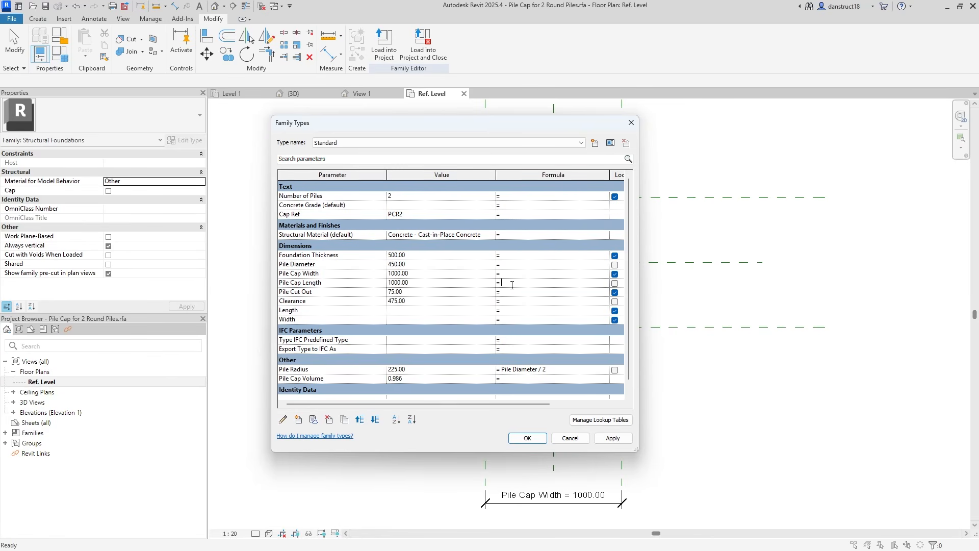
text(Clearance*2)
click(613, 438)
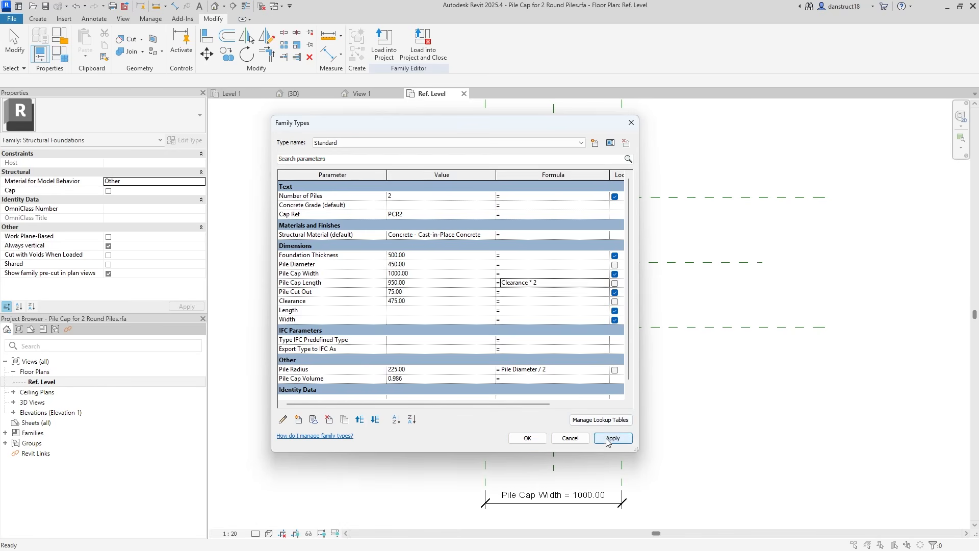
- Set the Clearance parameter to 500 mm and accept the family type changes
click(414, 283)
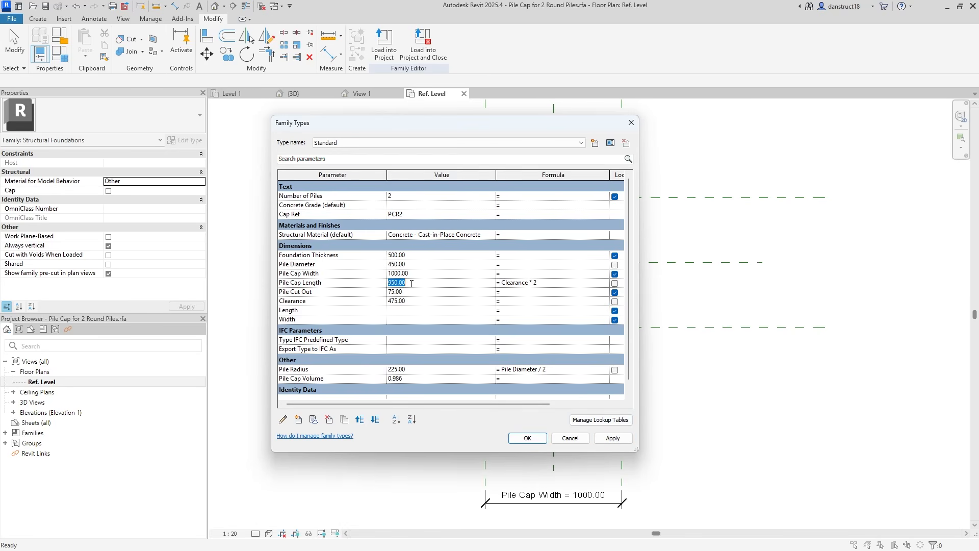
click(414, 301)
text(500)
click(612, 438)
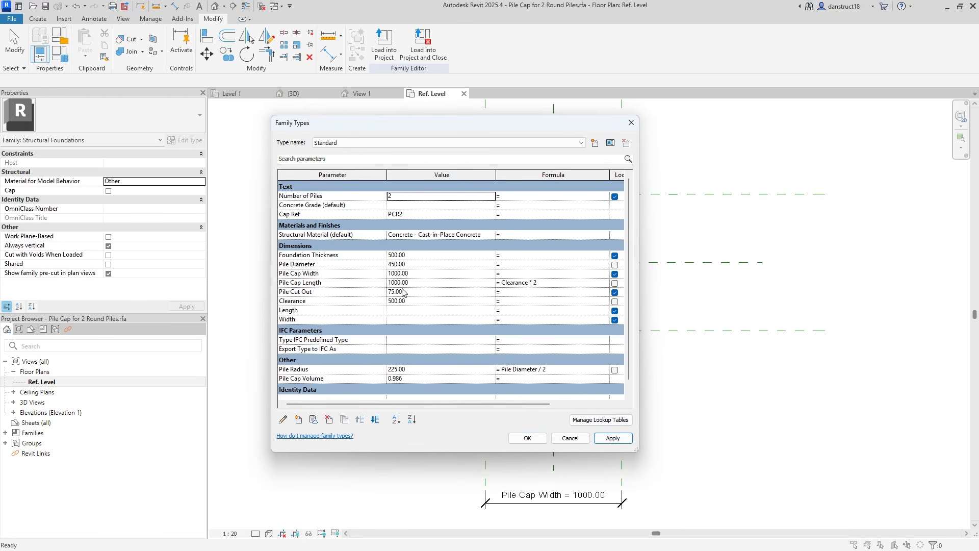
click(414, 303)
click(415, 287)
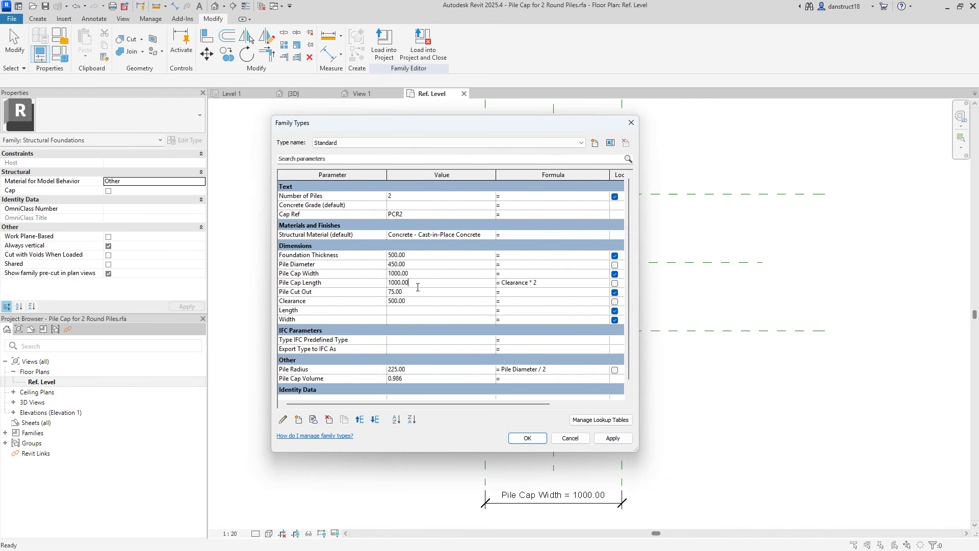
click(527, 438)
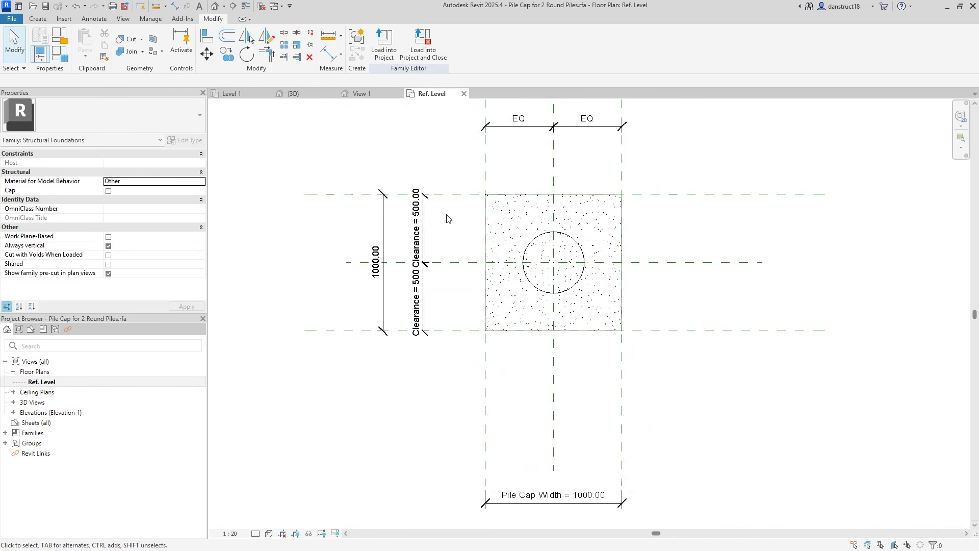
- Prepare to save the family as a new file named Pile Cap for 1 Round Pile.rfa in Documents
scroll(350, 175, down, 3)
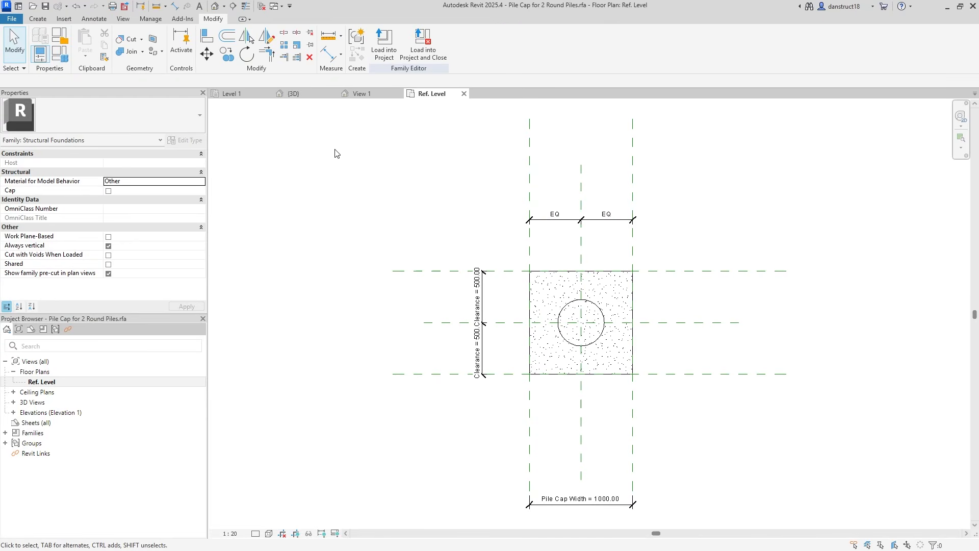
click(10, 21)
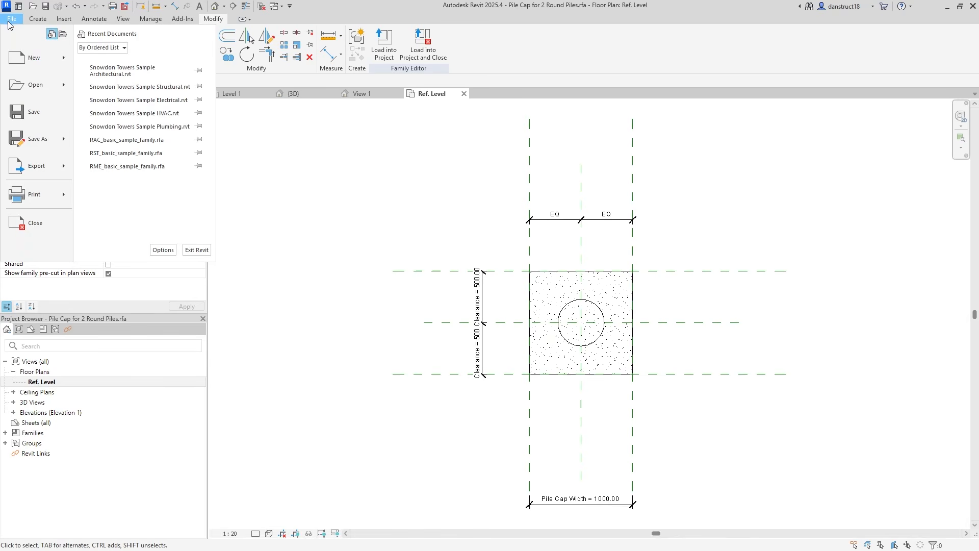
mouse_move(46, 140)
click(117, 131)
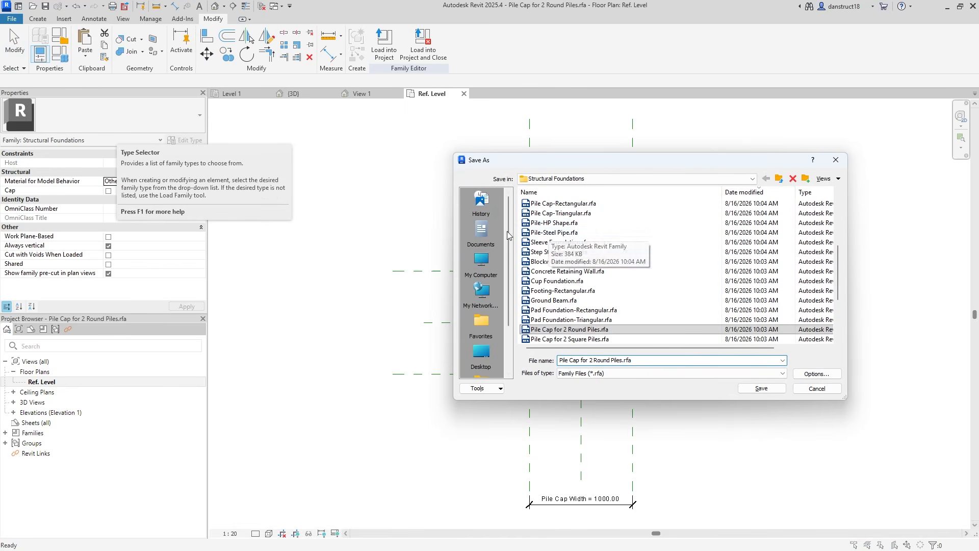
click(482, 235)
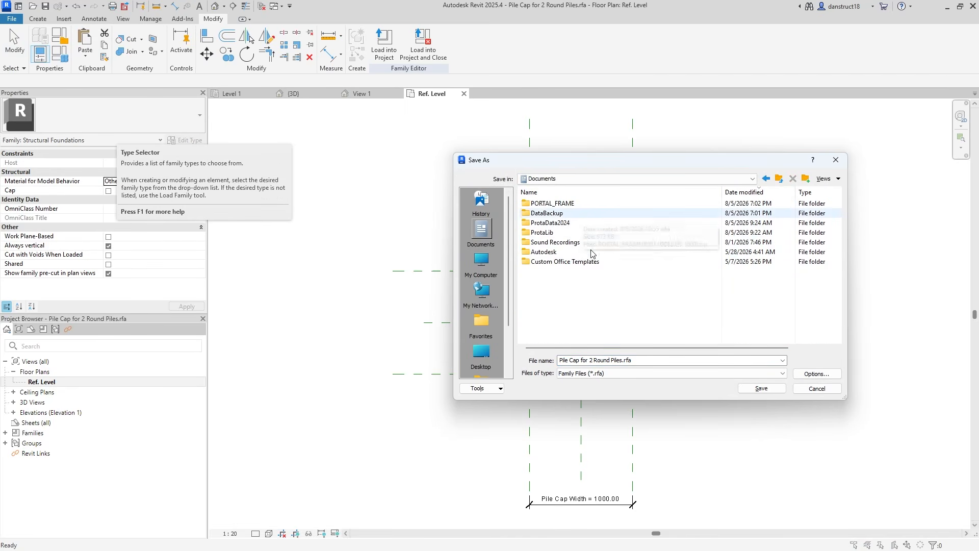
click(592, 360)
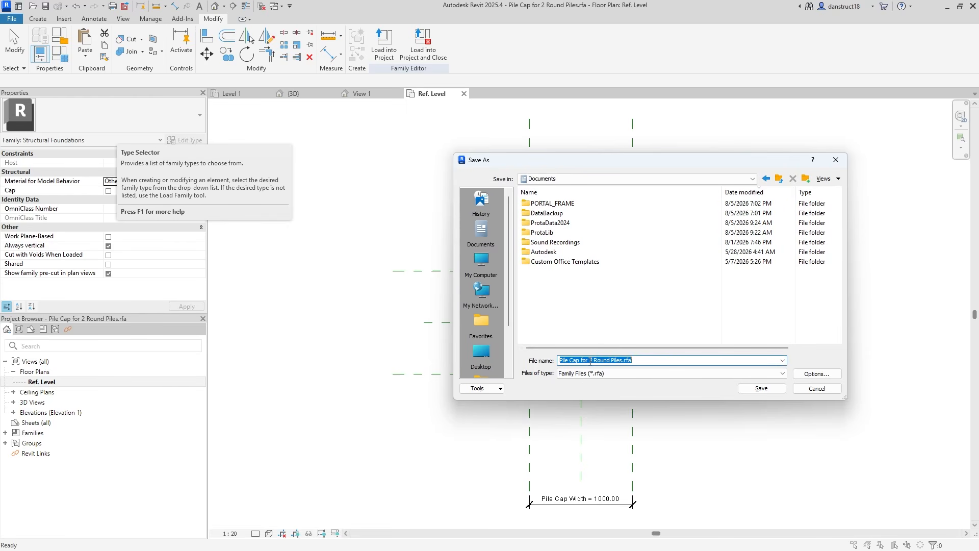
click(591, 360)
- Turn on regenerating the thumbnail preview if the view is not up-to-date, and save the family file
click(817, 374)
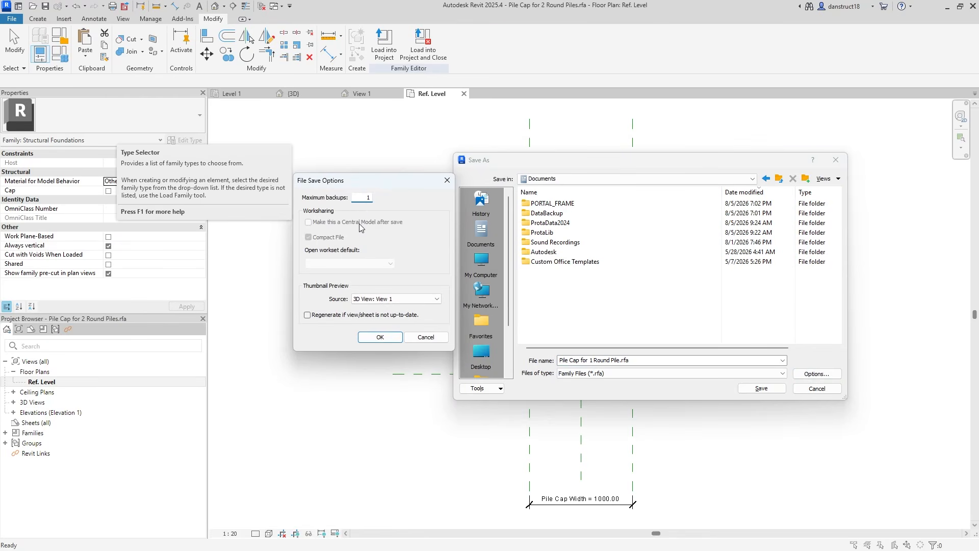
click(391, 315)
click(380, 338)
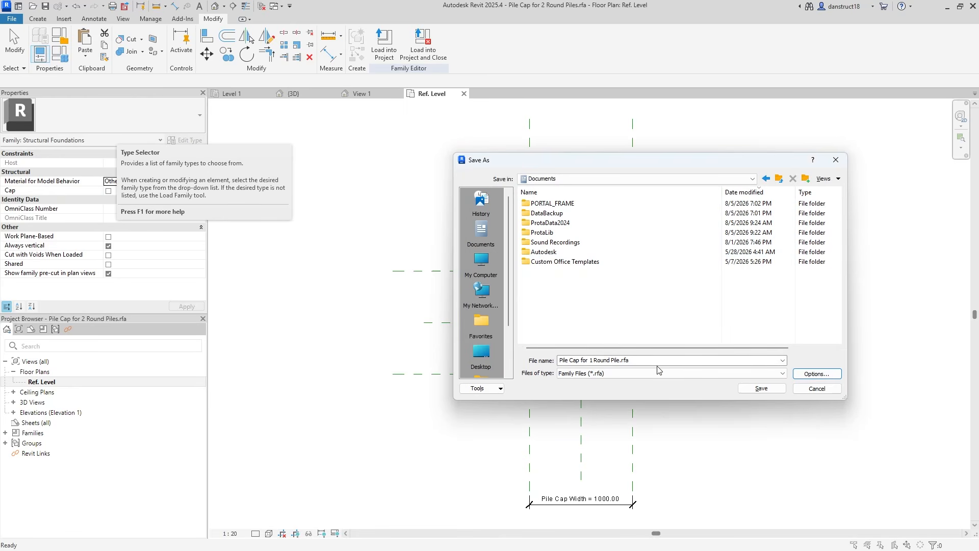
click(763, 391)
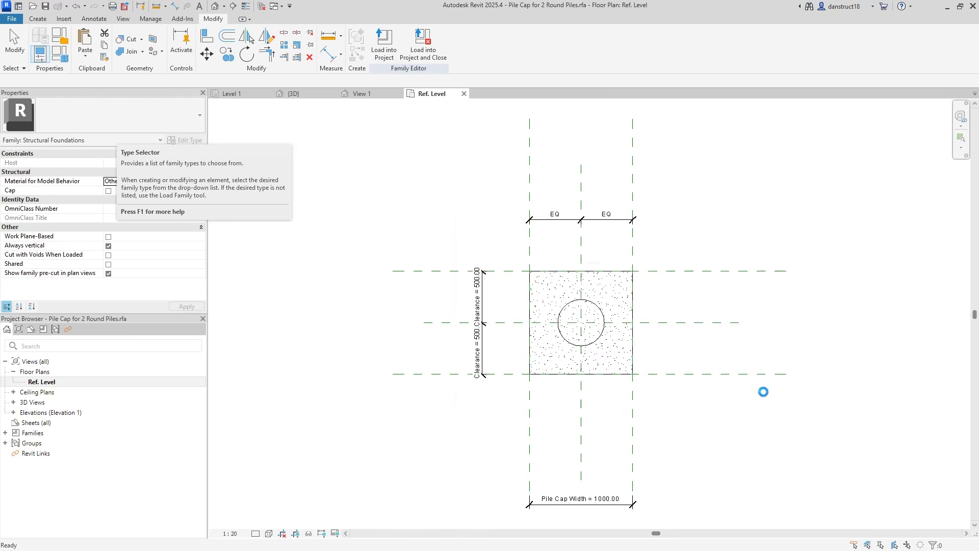
- Load the family into the project, closing it, and change the leftmost two-pile cap to Pile Cap for 1 Round Pile, Standard
click(423, 46)
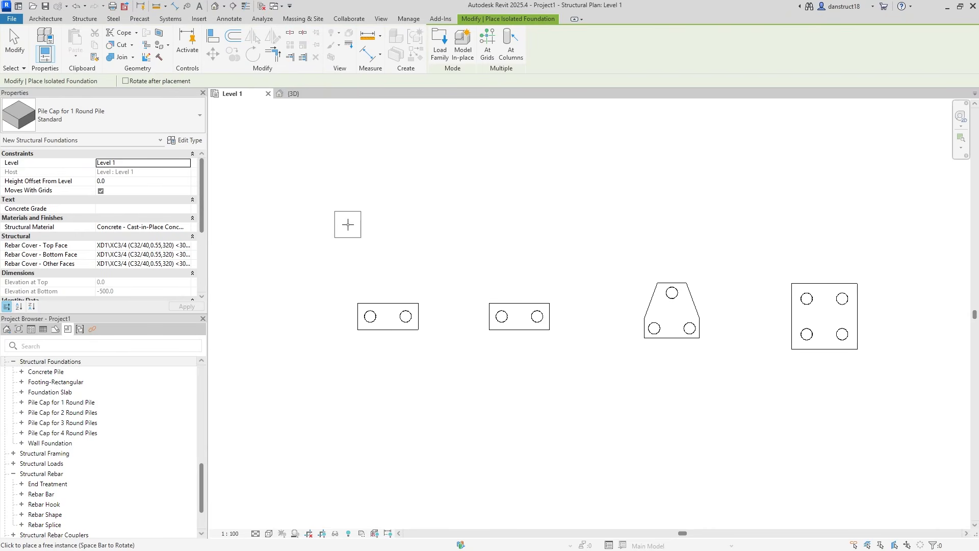
key(Escape)
click(386, 304)
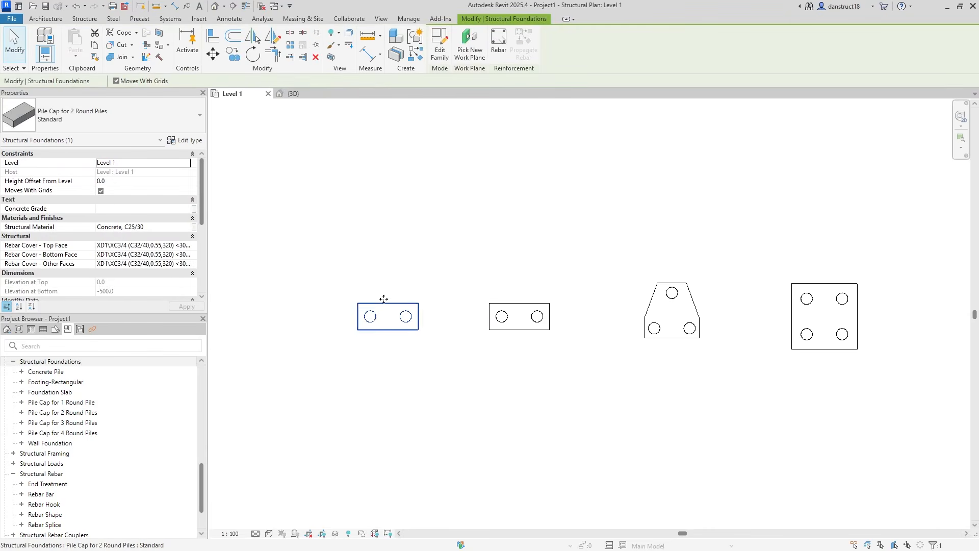
click(120, 115)
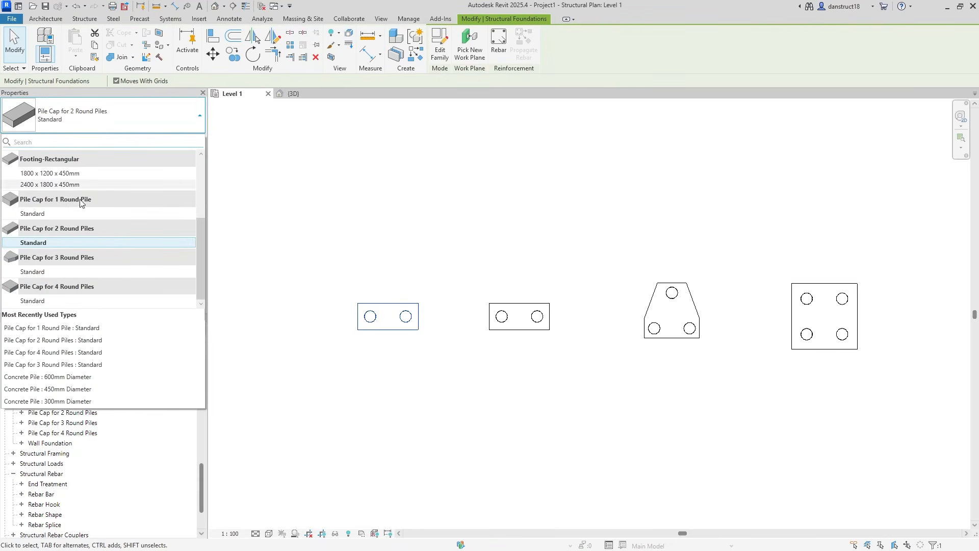
click(51, 215)
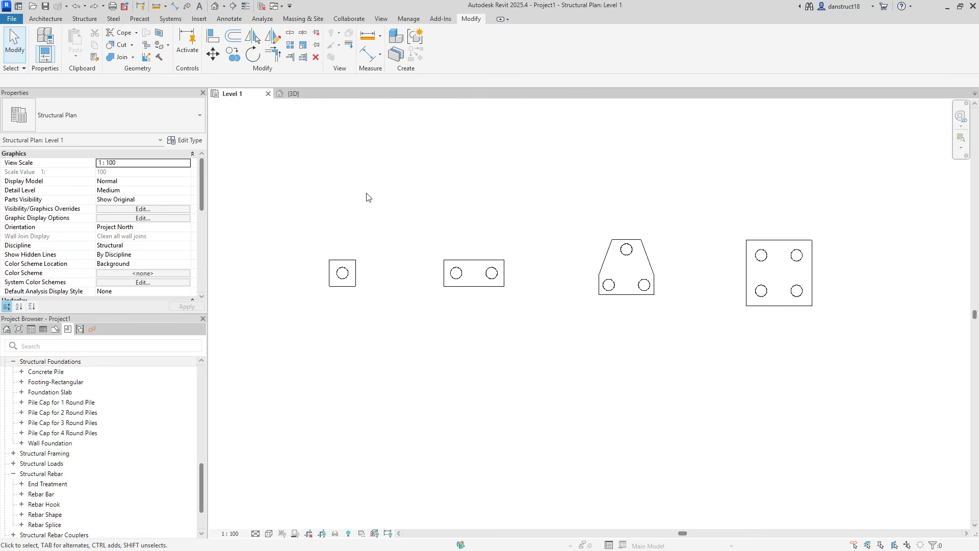
- Inspect the single-pile cap up close in the project's 3D view
click(293, 93)
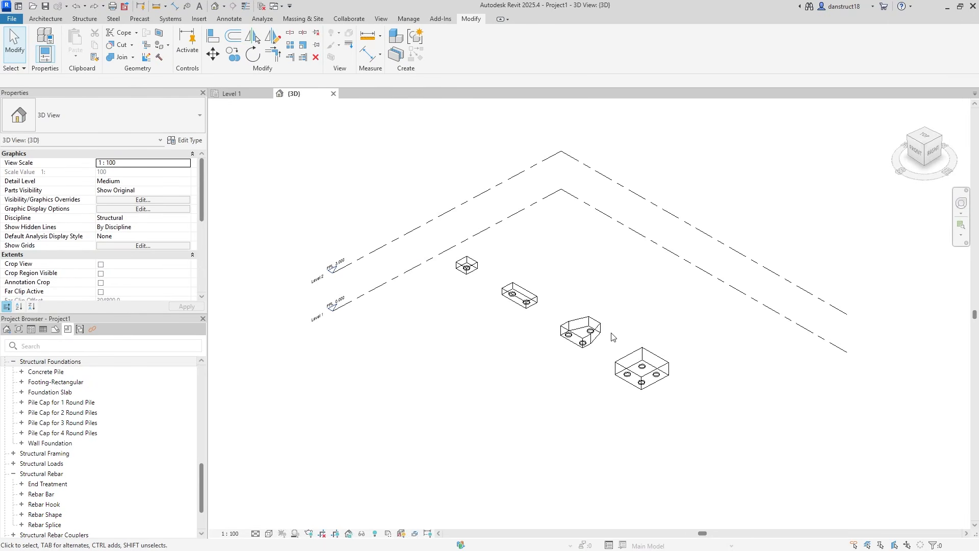
scroll(466, 268, up, 8)
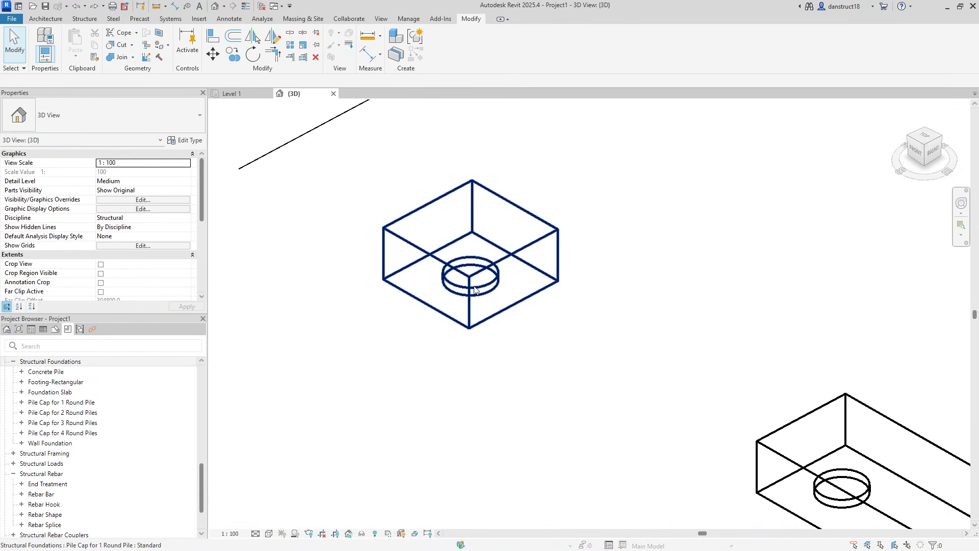
- Set the 3D view's visual style to Hidden Line and orbit to inspect the single-pile cap from below
click(269, 533)
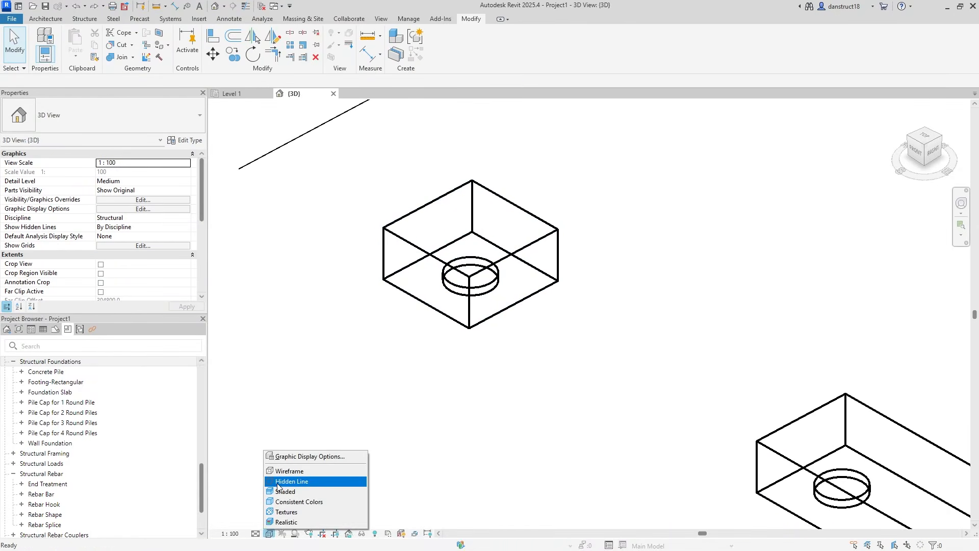
click(278, 482)
scroll(332, 432, down, 3)
shift+middle_drag(332, 433, 469, 138)
scroll(364, 468, up, 3)
middle_drag(363, 468, 427, 327)
scroll(461, 330, up, 1)
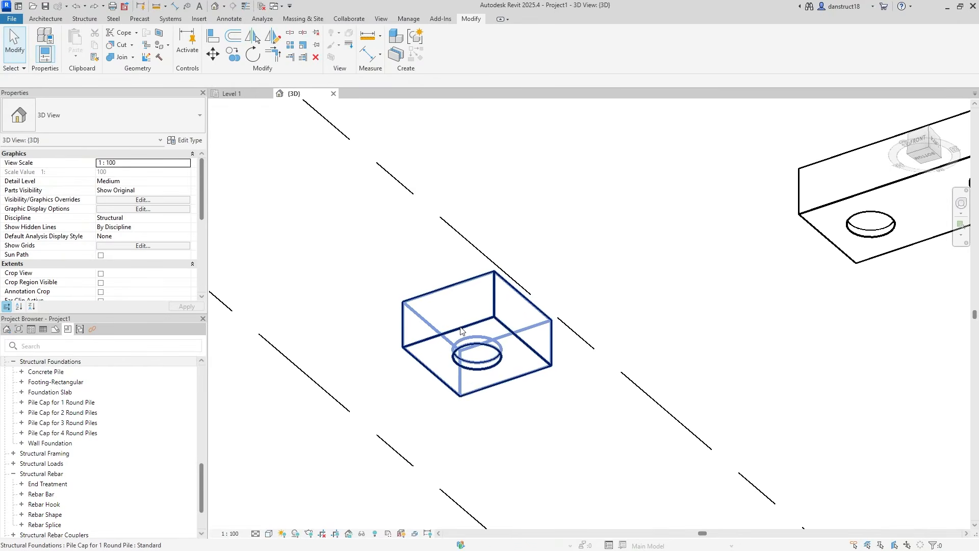
scroll(461, 330, up, 2)
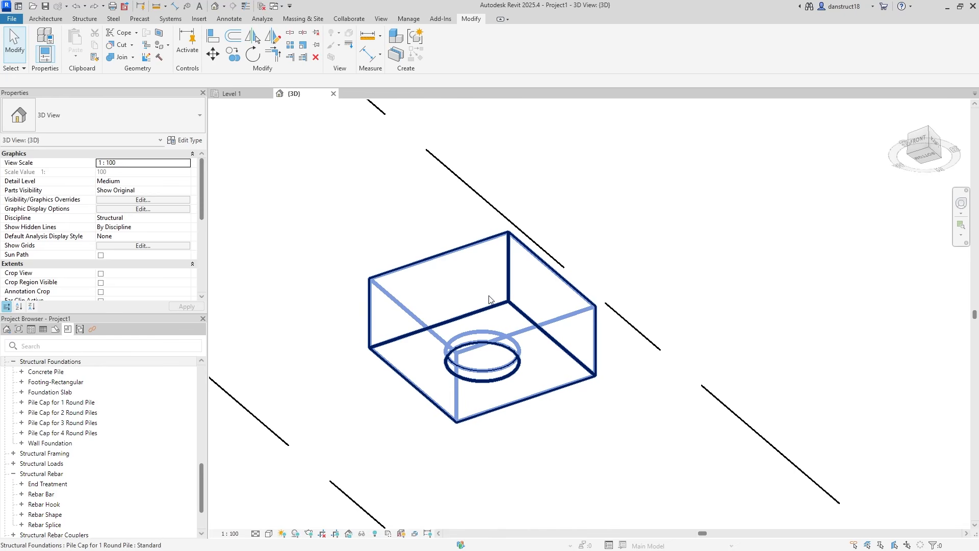
scroll(465, 285, down, 4)
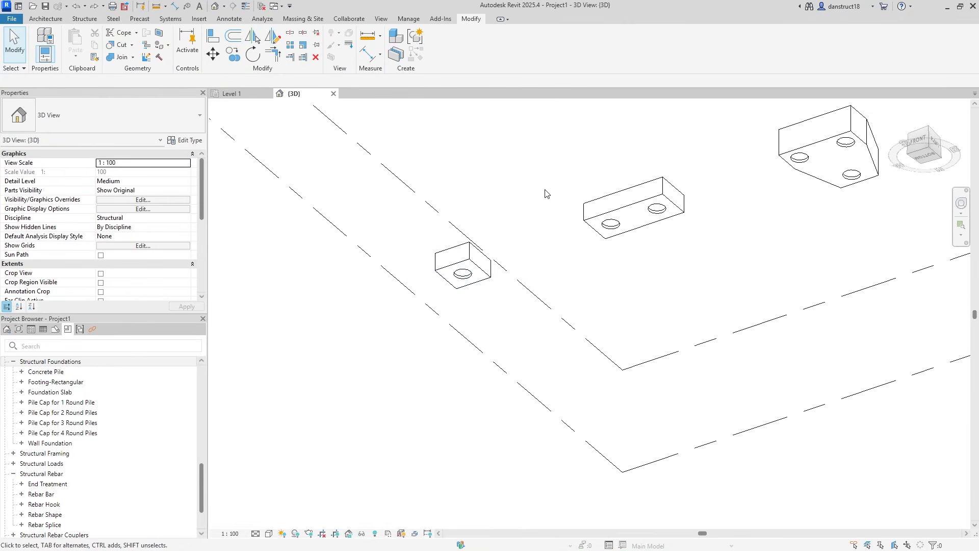
- Set the Pile Cut Out of the Pile Cap for 1 Round Pile Standard type to 150
scroll(428, 266, up, 2)
middle_drag(430, 280, 607, 275)
click(607, 275)
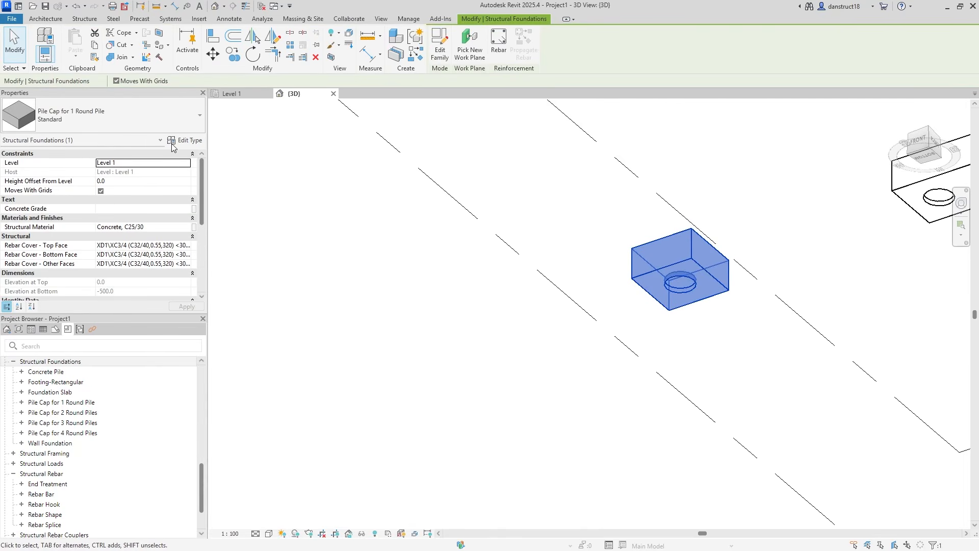
click(187, 140)
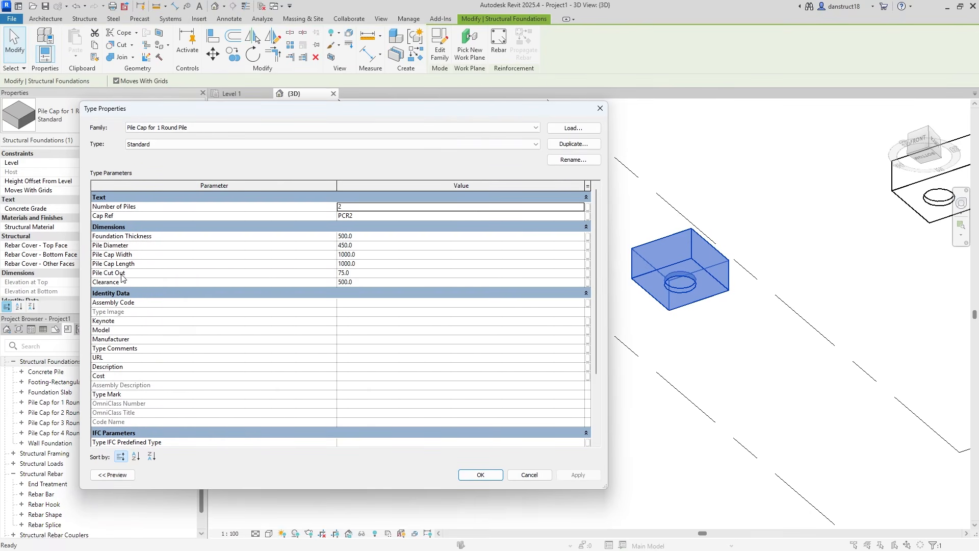
click(365, 273)
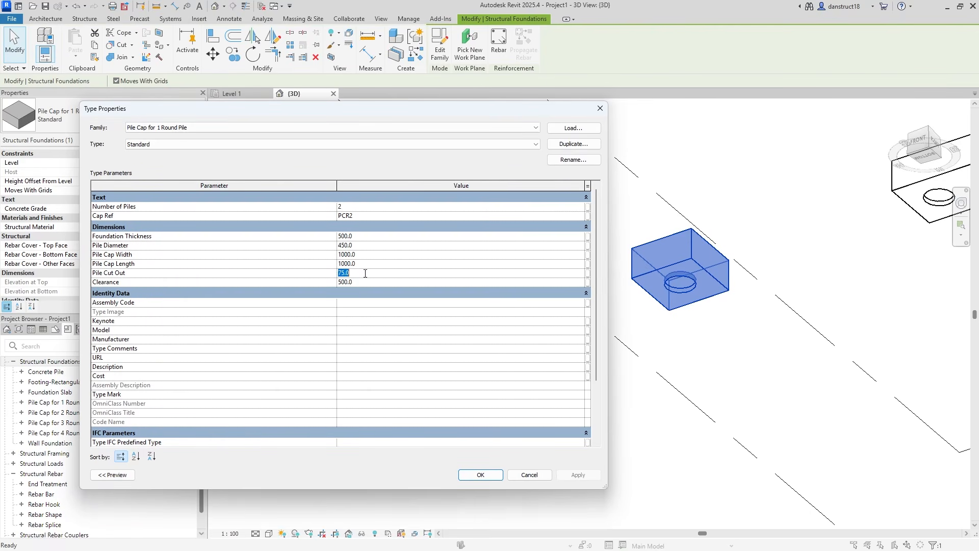
text(15)
click(579, 475)
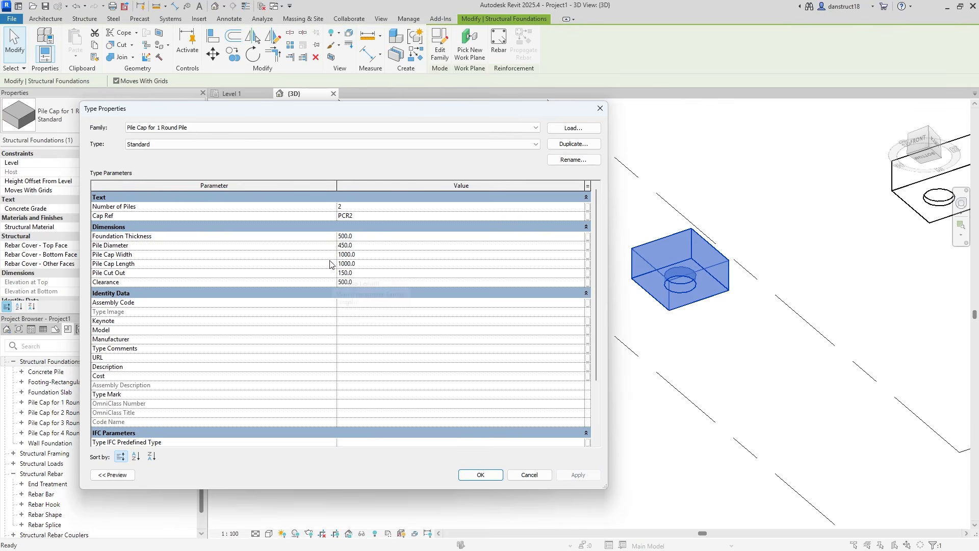
- Set the single-pile cap type's Number of Piles to 1 and its Cap Ref to PCR1
click(351, 206)
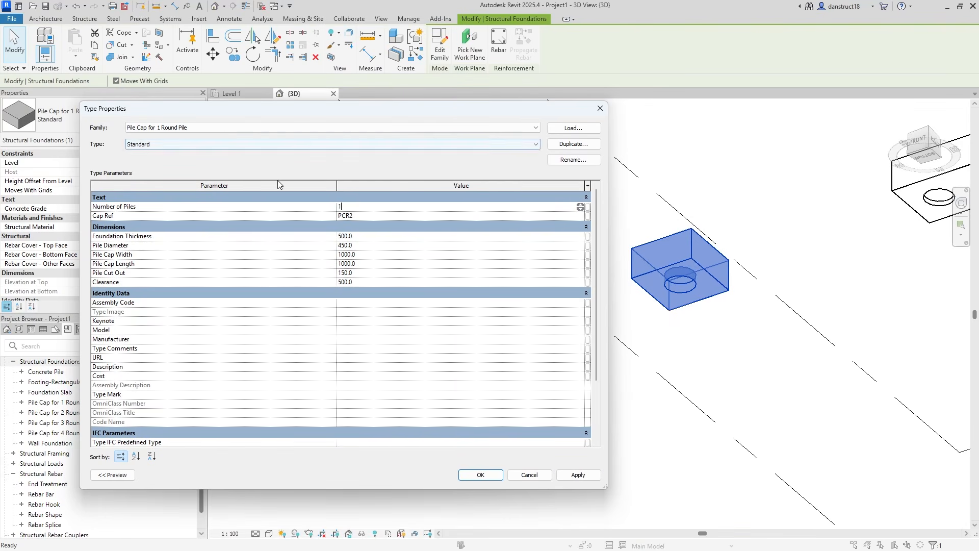
click(364, 216)
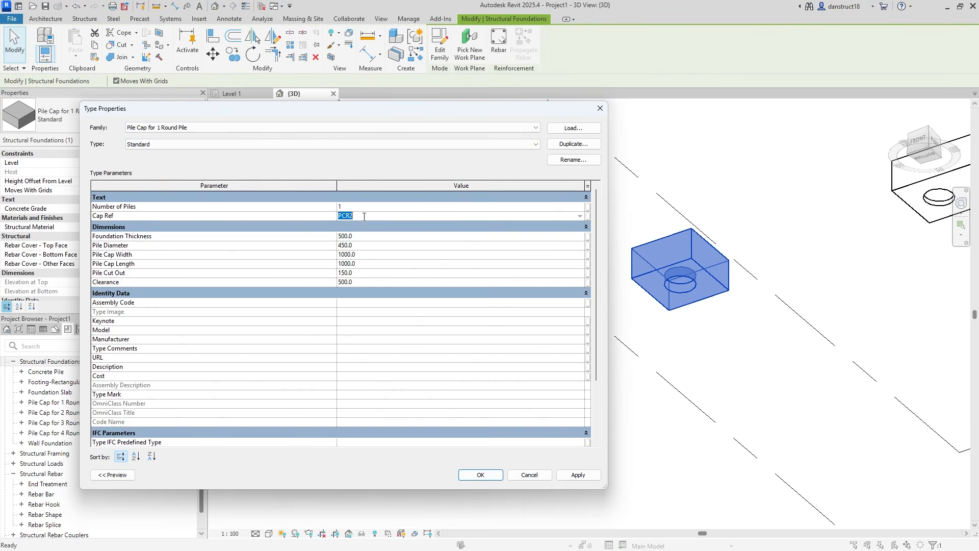
click(357, 217)
text(1)
click(572, 475)
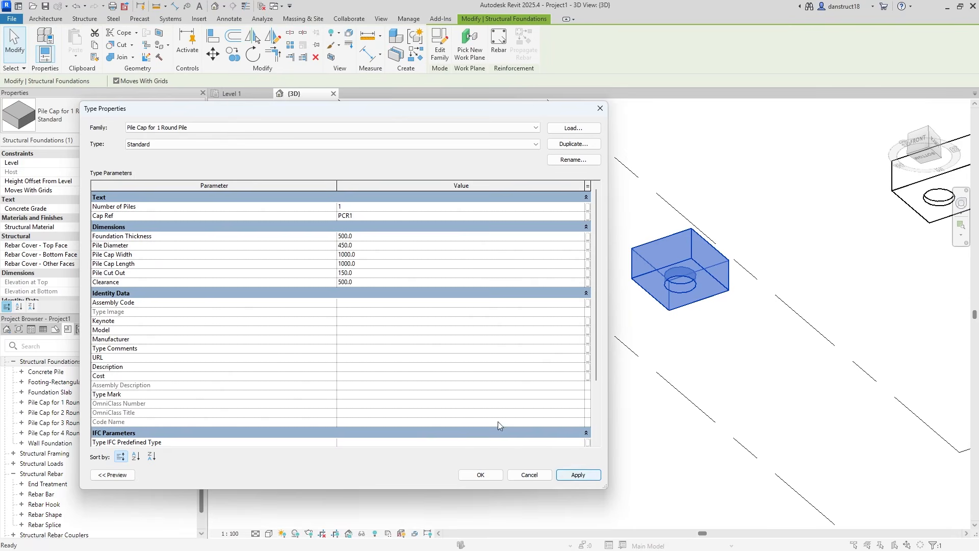
- Set the single-pile cap type's Foundation Thickness to 1000
click(367, 238)
text(1)
click(578, 474)
click(490, 475)
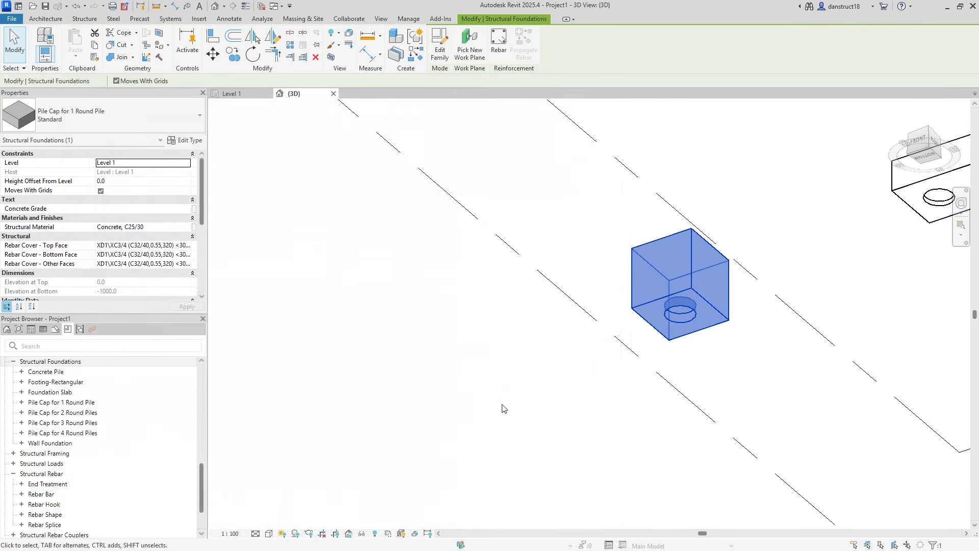
- Set the Foundation Thickness of the Pile Cap for 2 Round Piles Standard type to 1000
scroll(515, 378, down, 2)
middle_drag(670, 364, 481, 385)
click(545, 292)
click(186, 140)
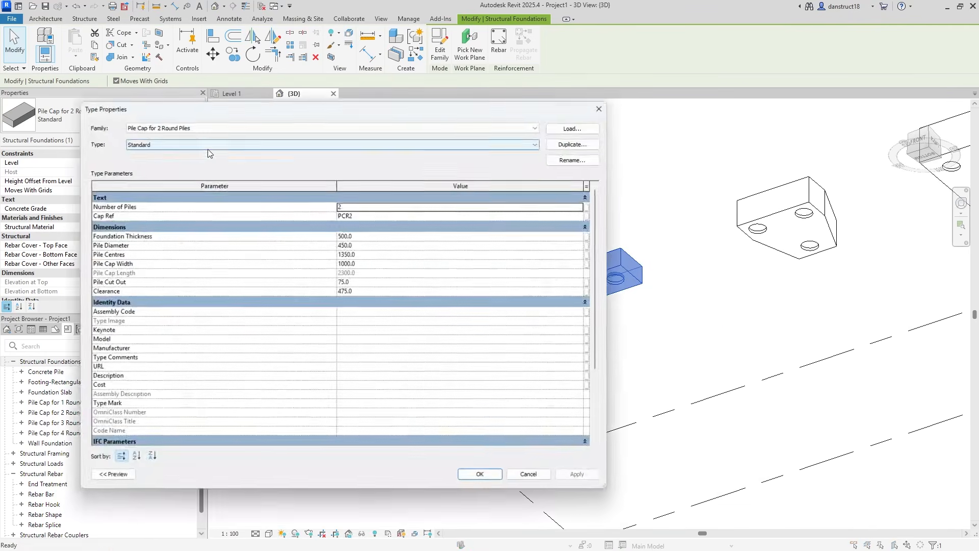
click(353, 236)
text(100)
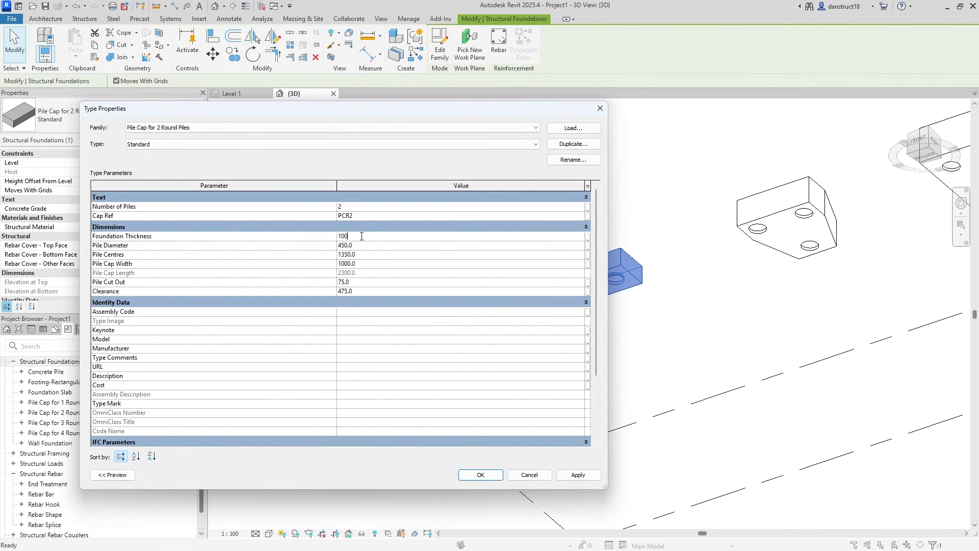
text(0)
click(578, 474)
- Try a Clearance of 600 on the two-pile cap type and restore it to 475
drag(410, 116, 344, 116)
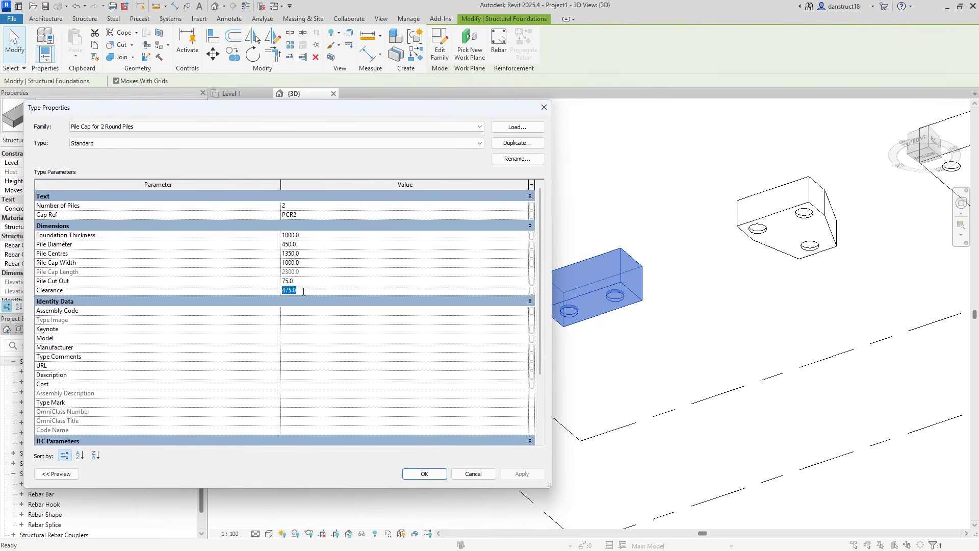
text(600)
click(522, 474)
click(328, 291)
text(475)
click(522, 473)
click(420, 472)
- Set the Foundation Thickness of the Pile Cap for 3 Round Piles Standard type to 1000
click(785, 201)
click(186, 139)
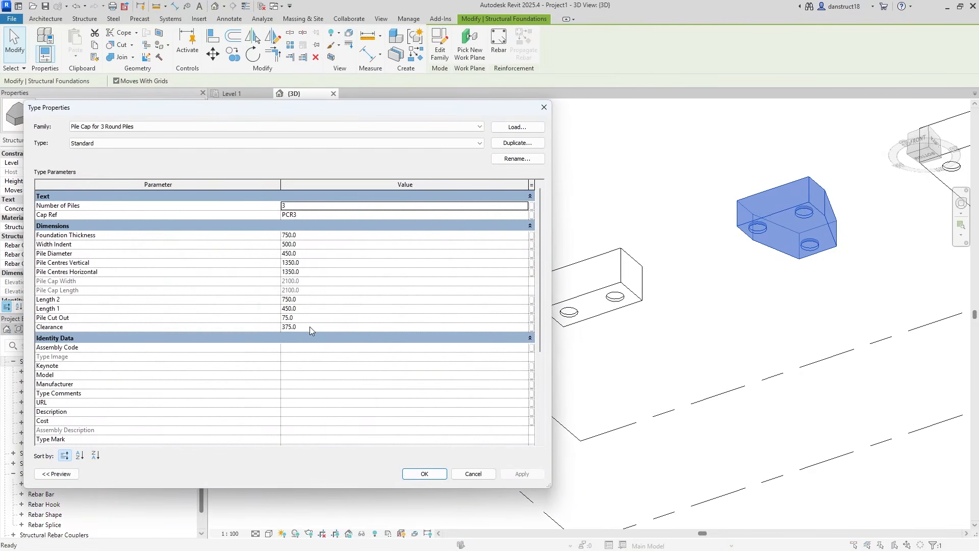
click(321, 235)
text(1000)
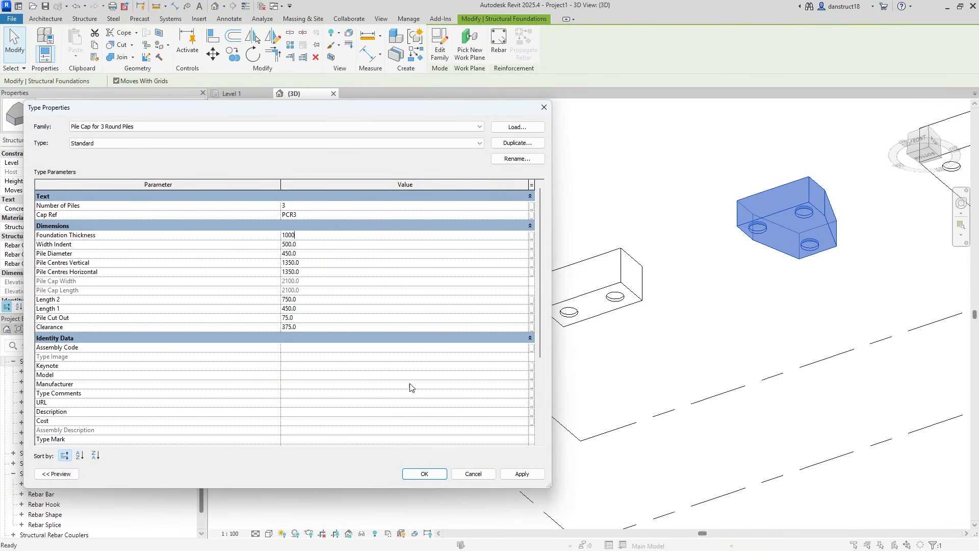
click(522, 474)
click(426, 474)
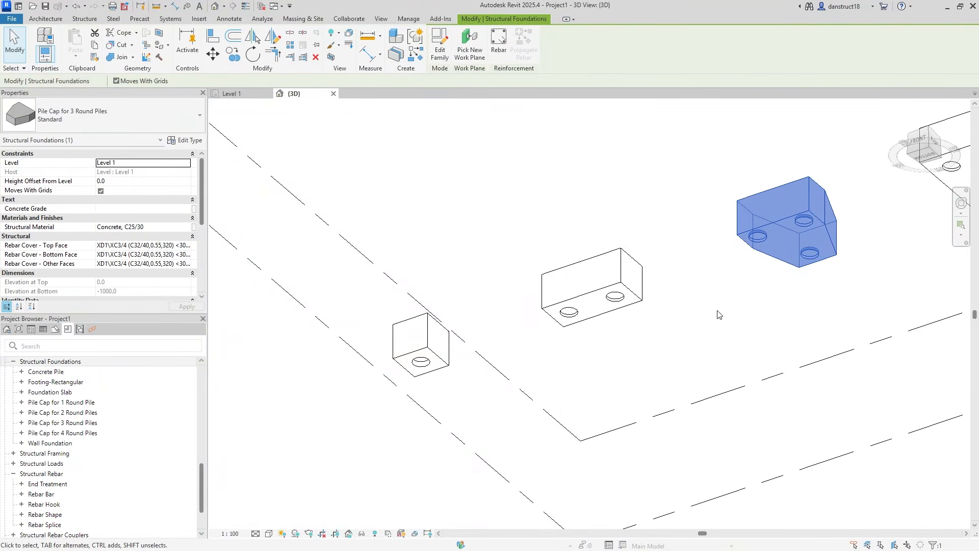
- Set the Pile Cut Out of the Pile Cap for 4 Round Piles Standard type to 150
middle_drag(721, 312, 630, 343)
click(858, 217)
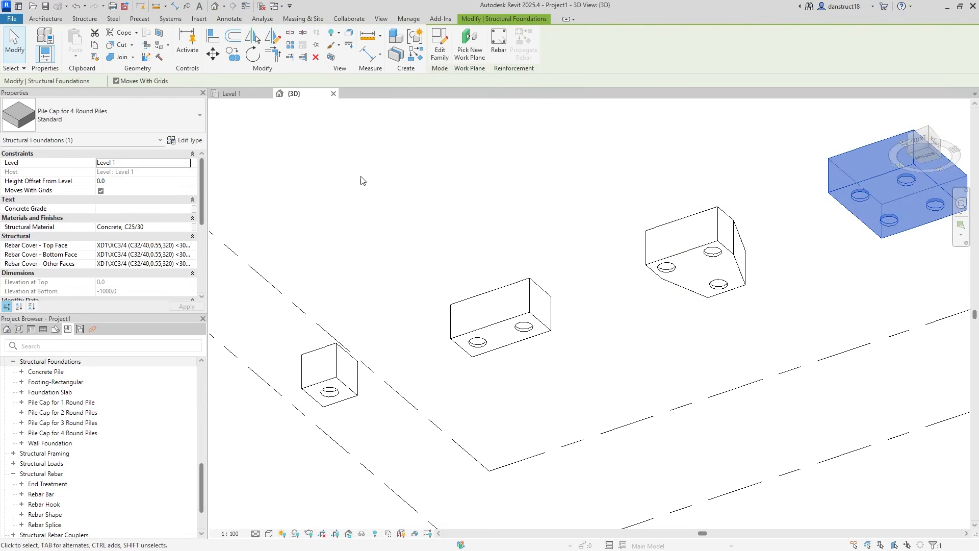
click(185, 140)
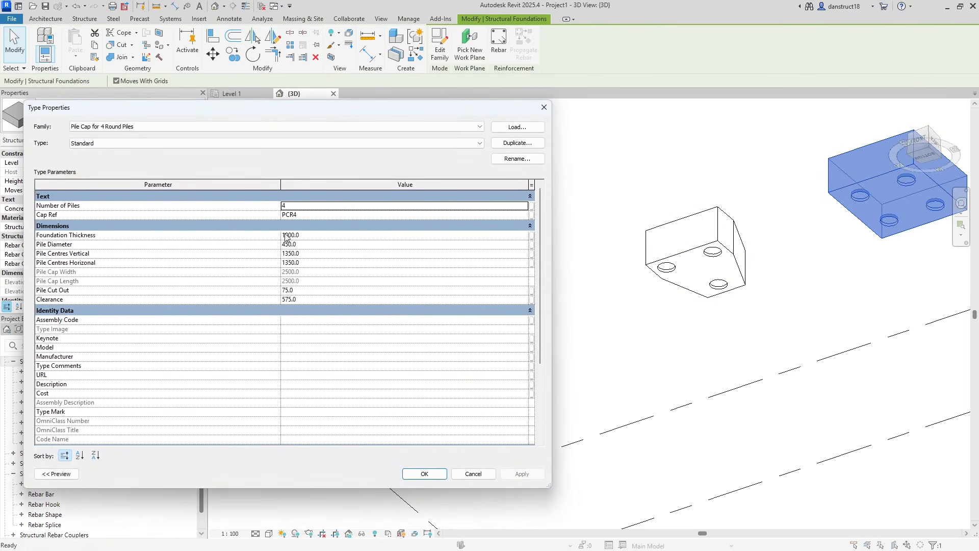
click(300, 290)
text(150)
click(522, 474)
click(424, 474)
- Set the Pile Cut Out of the three-pile cap type to 150
click(640, 265)
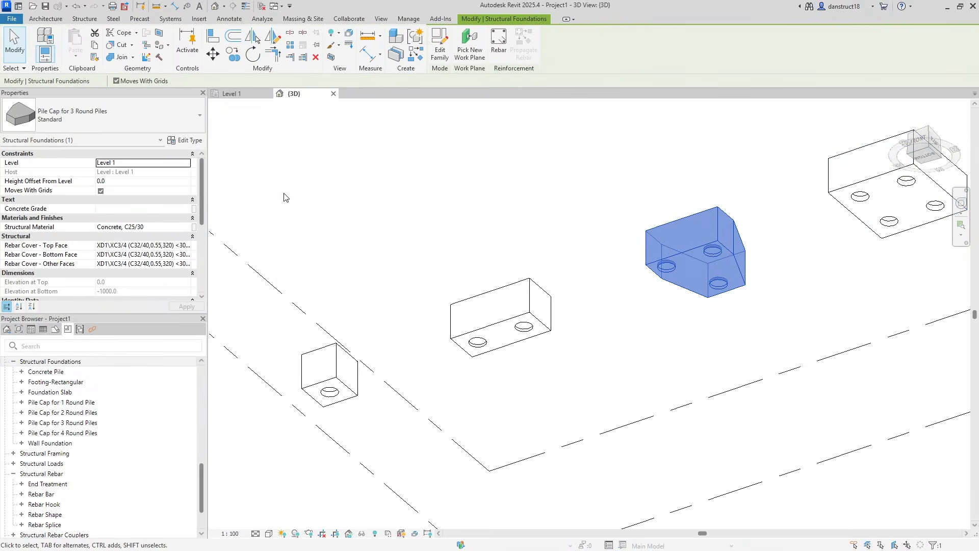
click(187, 140)
click(327, 318)
text(1)
click(522, 474)
click(425, 474)
- Set the Pile Cut Out of the two-pile cap type to 150 and clear the selection
click(499, 306)
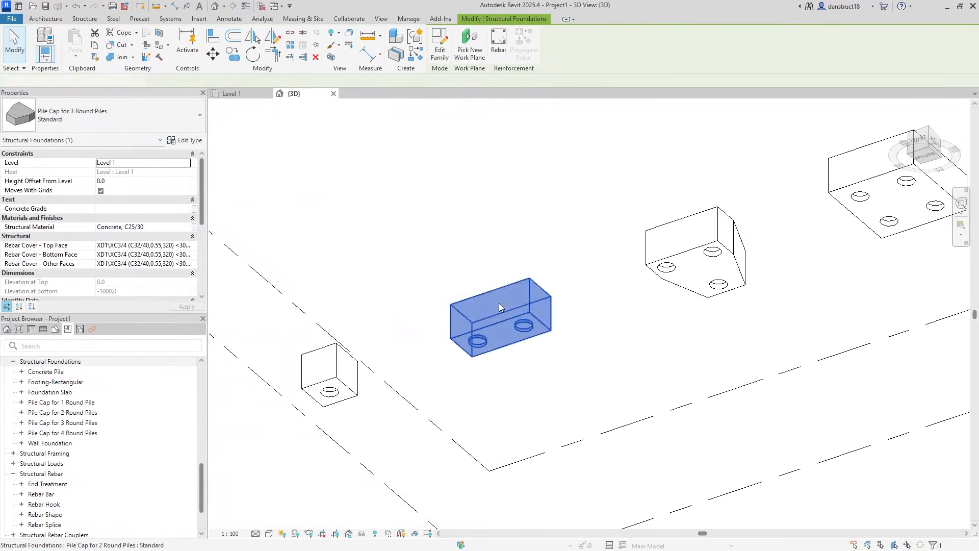
click(187, 140)
click(323, 280)
text(150.0)
click(521, 474)
click(424, 473)
click(541, 240)
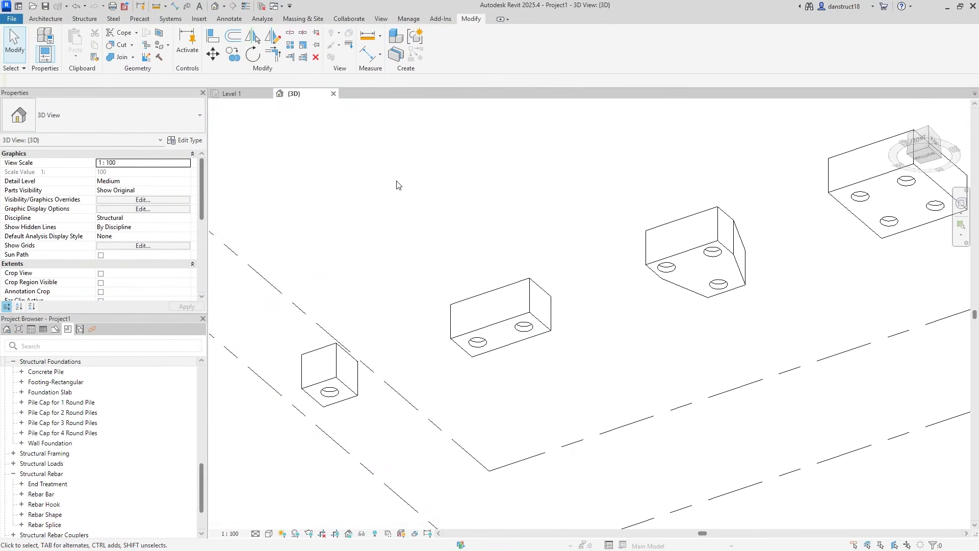
- Switch to the Level 1 structural plan and examine the pile caps in plan
click(246, 98)
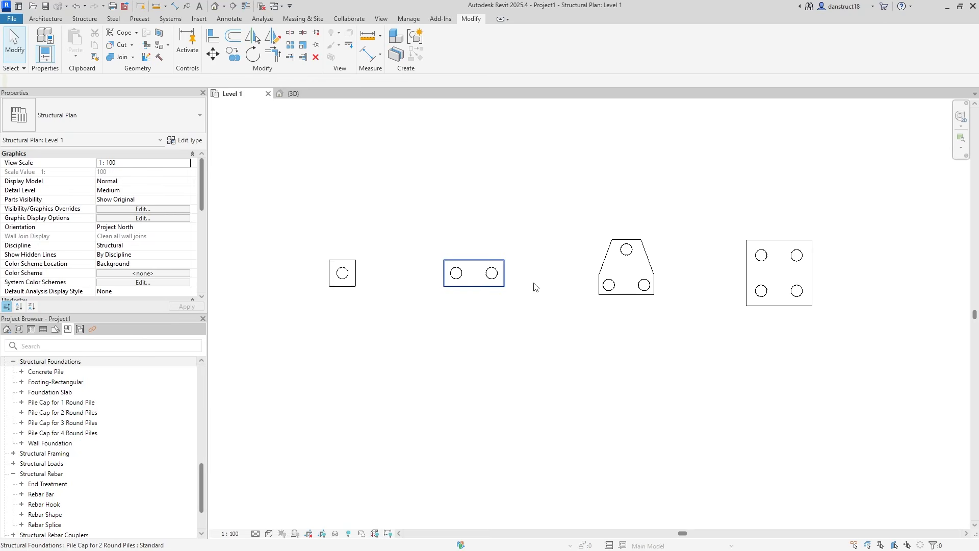
scroll(632, 255, up, 3)
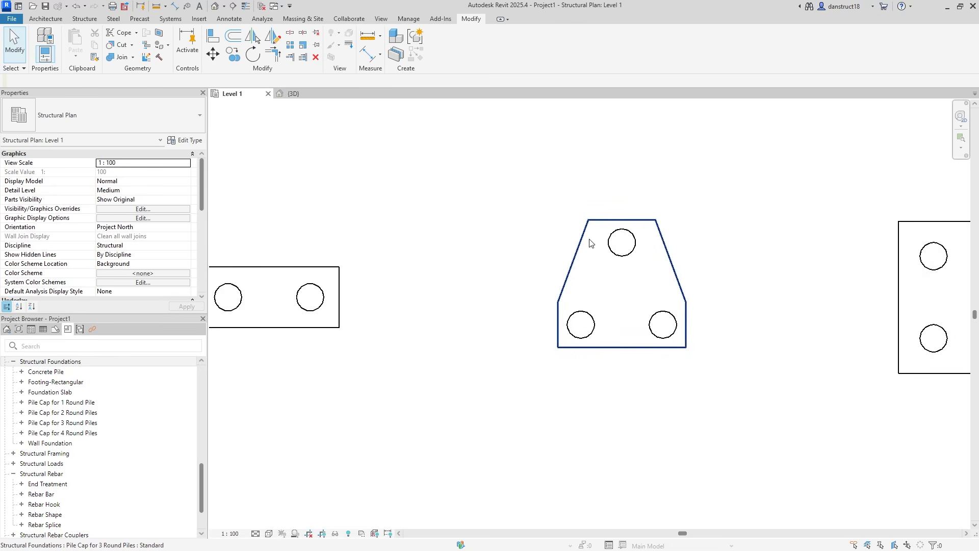
scroll(590, 225, down, 2)
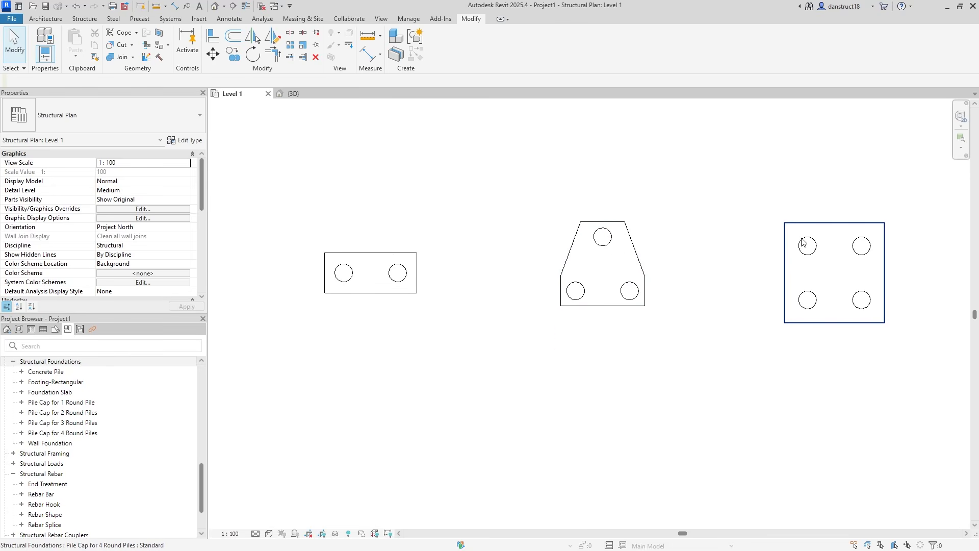
- Try a Pile Diameter of 500 on the four-pile cap type and restore it to 450
click(791, 265)
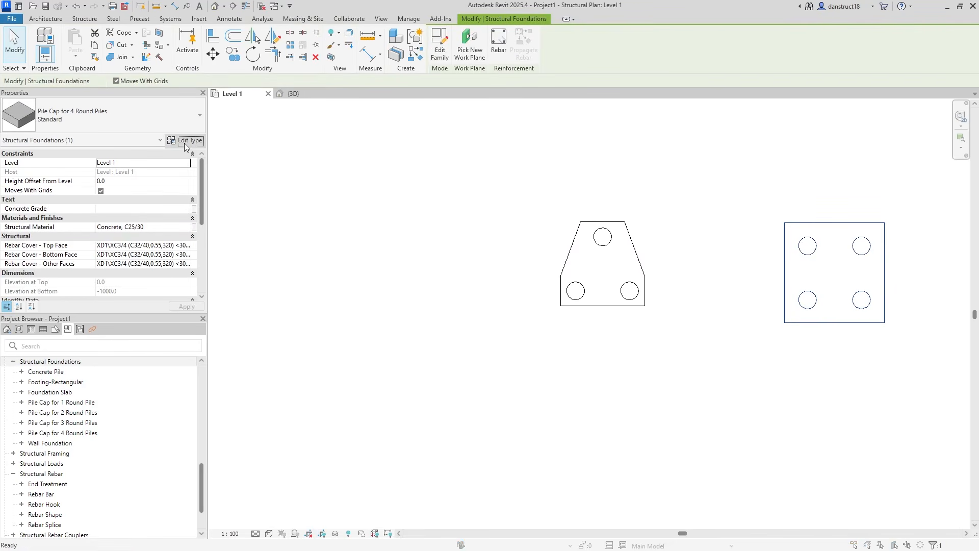
click(185, 140)
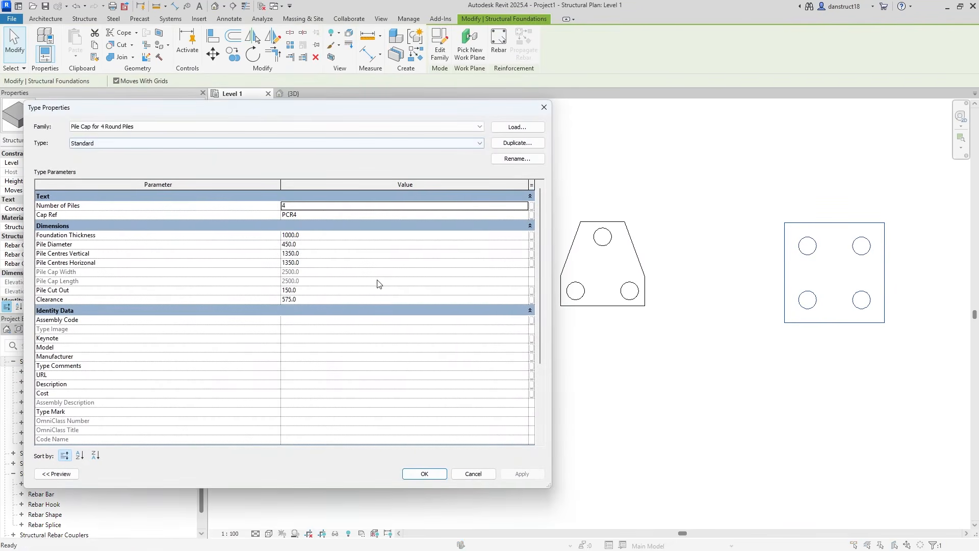
click(308, 245)
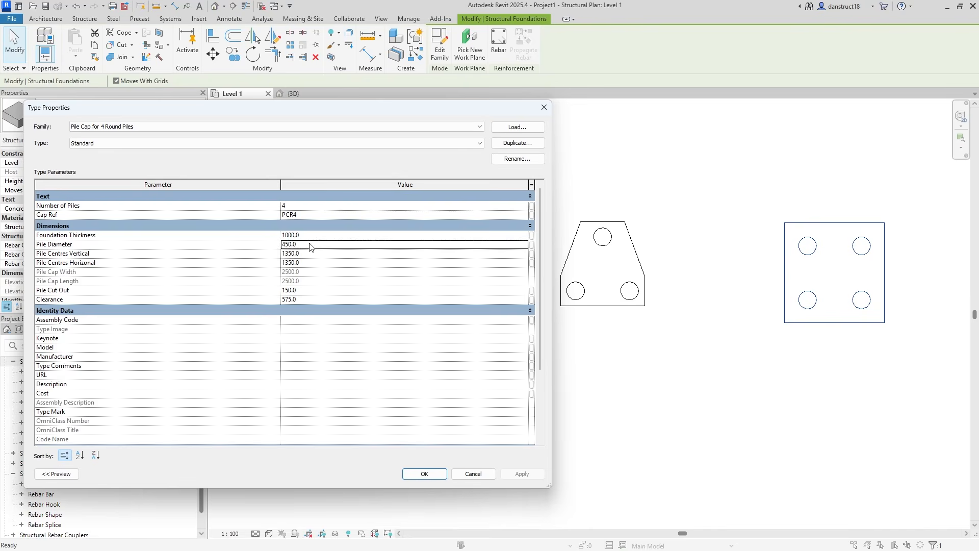
text(50)
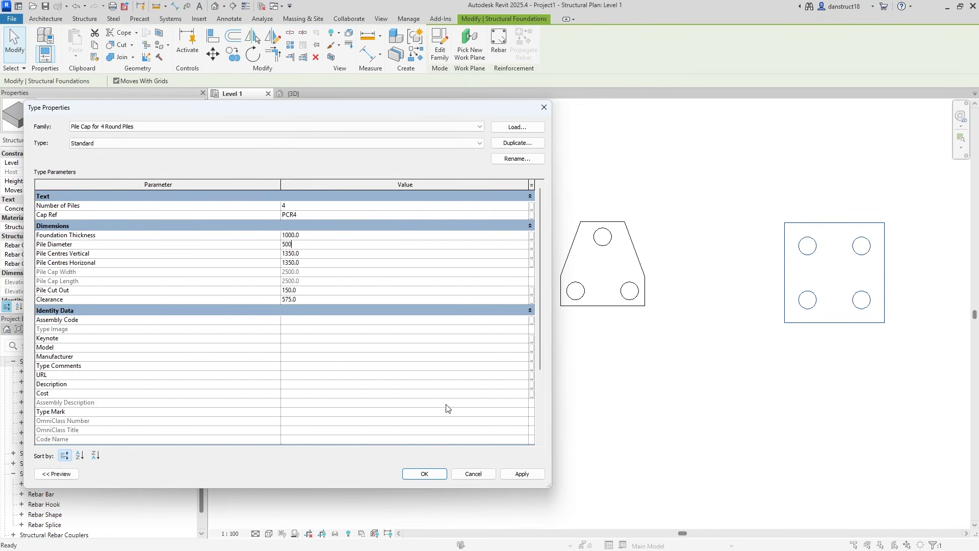
click(521, 473)
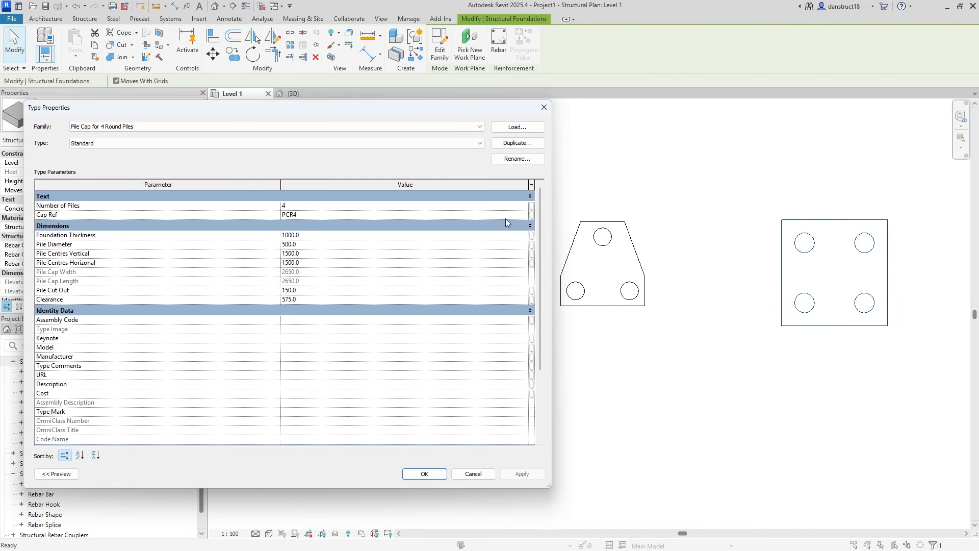
click(313, 248)
text(450)
click(522, 474)
click(425, 474)
- Review the type parameters of the three-pile and two-pile caps, leaving their values as they are
click(585, 266)
click(185, 141)
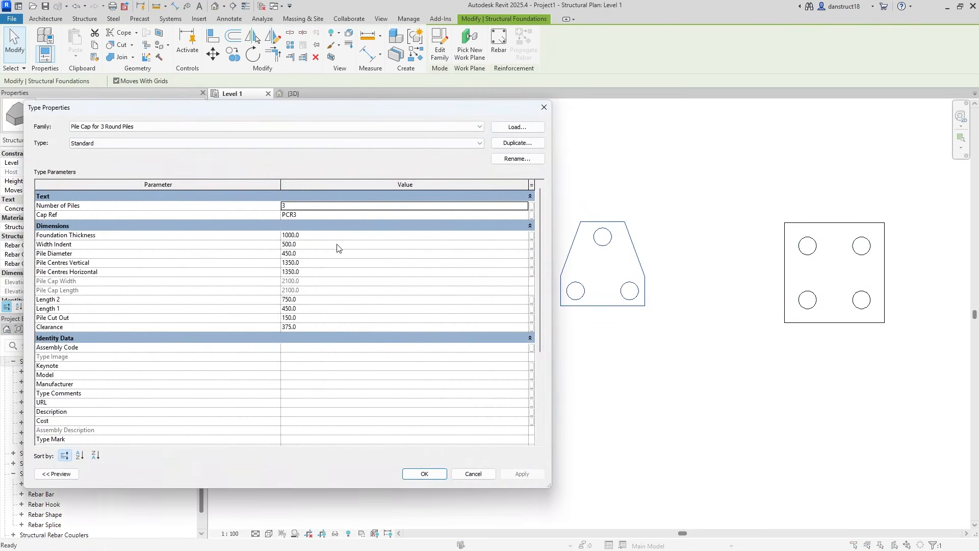
click(329, 245)
key(Tab)
click(428, 475)
click(334, 290)
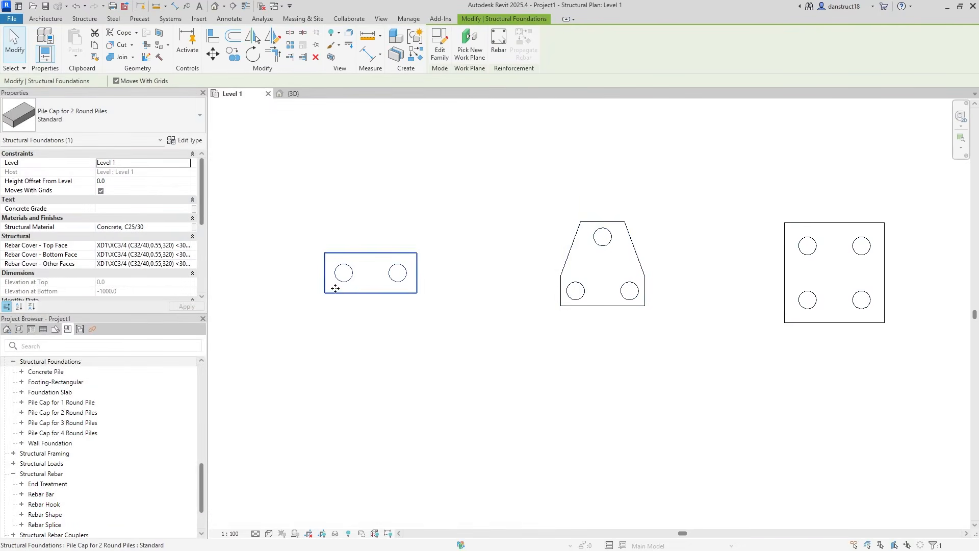
click(191, 141)
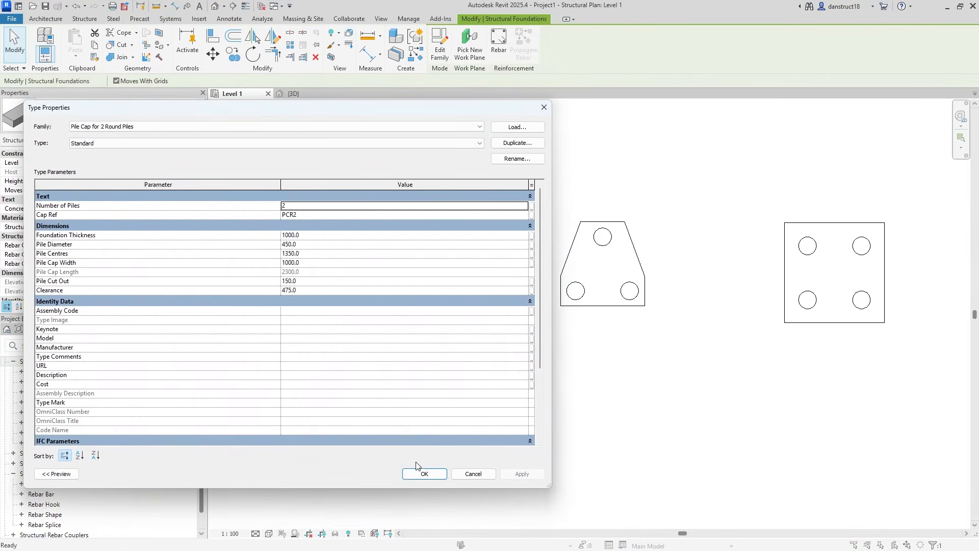
click(425, 474)
key(Escape)
scroll(448, 196, down, 3)
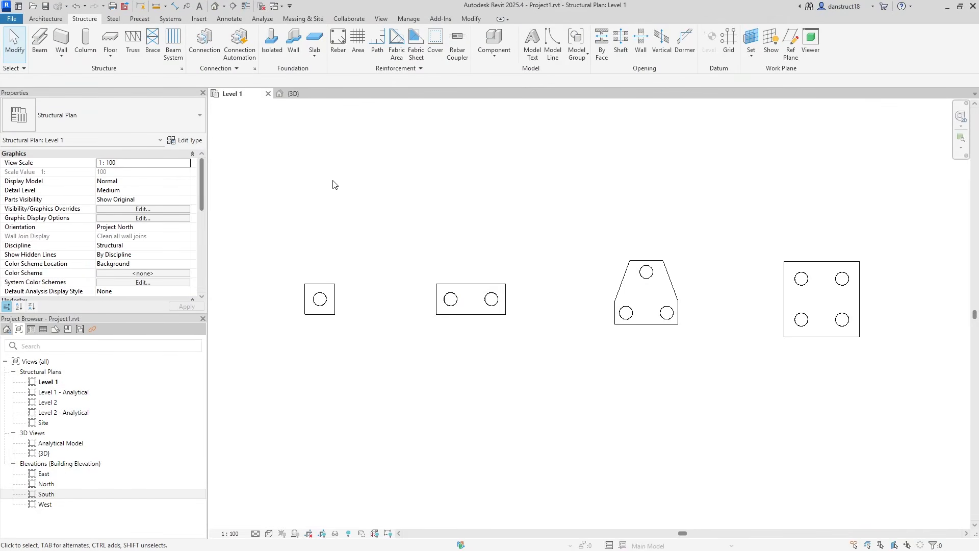
- Start an isolated foundation with the 450mm Diameter concrete pile, a Height Offset From Level of -1000 and a Depth of 7500
click(271, 46)
click(87, 121)
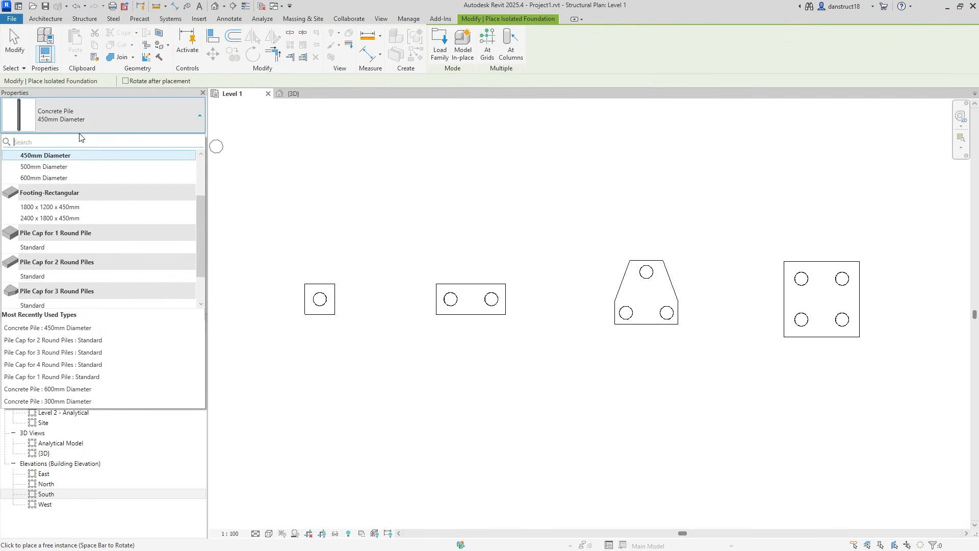
scroll(59, 171, up, 2)
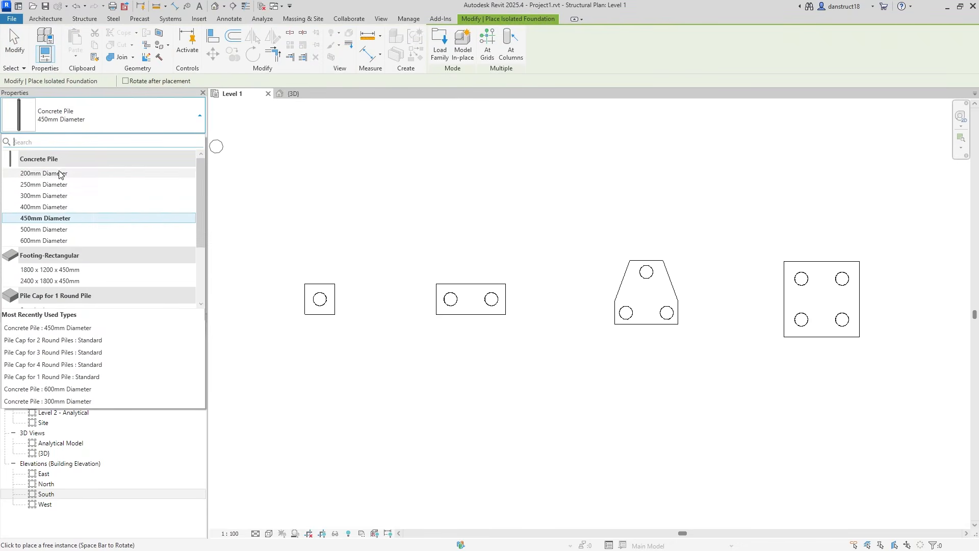
click(30, 218)
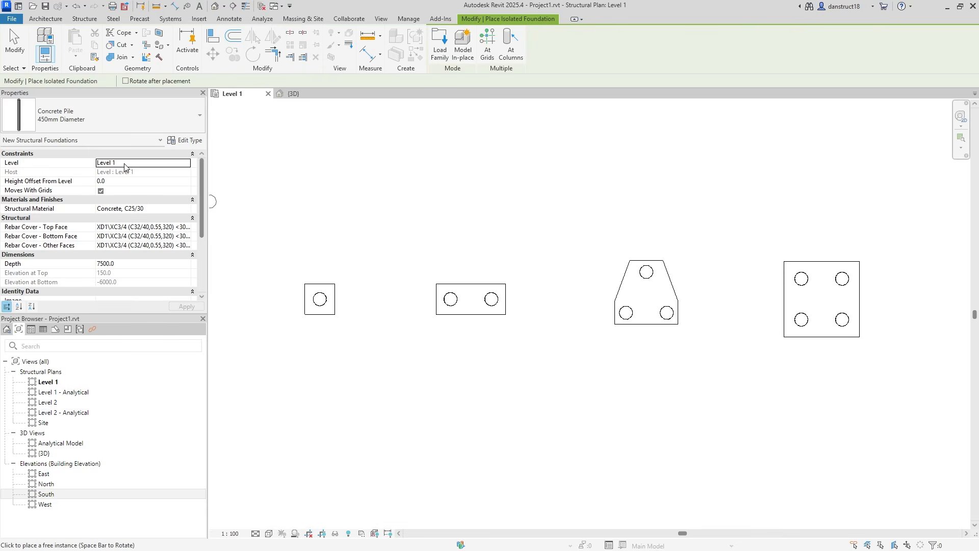
click(122, 182)
text(-1000)
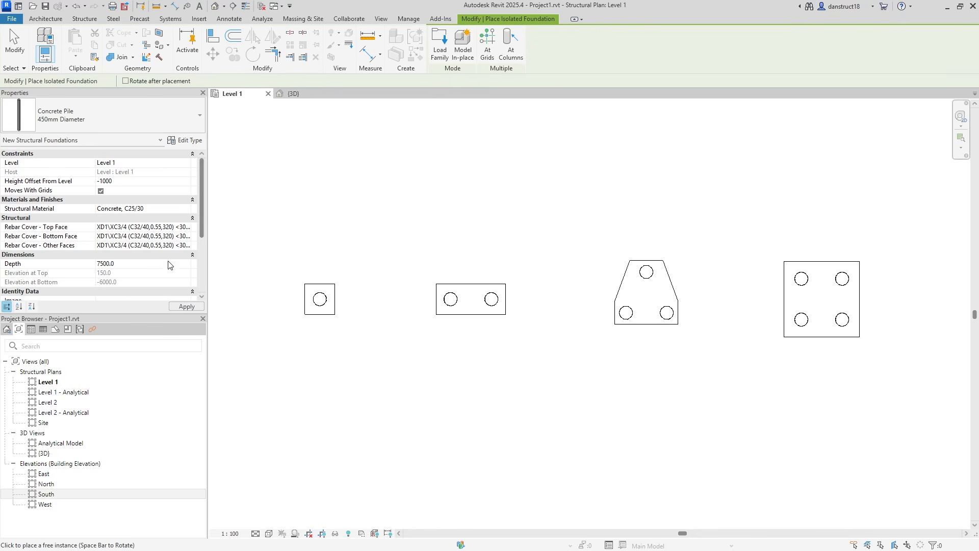
click(183, 307)
click(121, 264)
text(75)
click(173, 304)
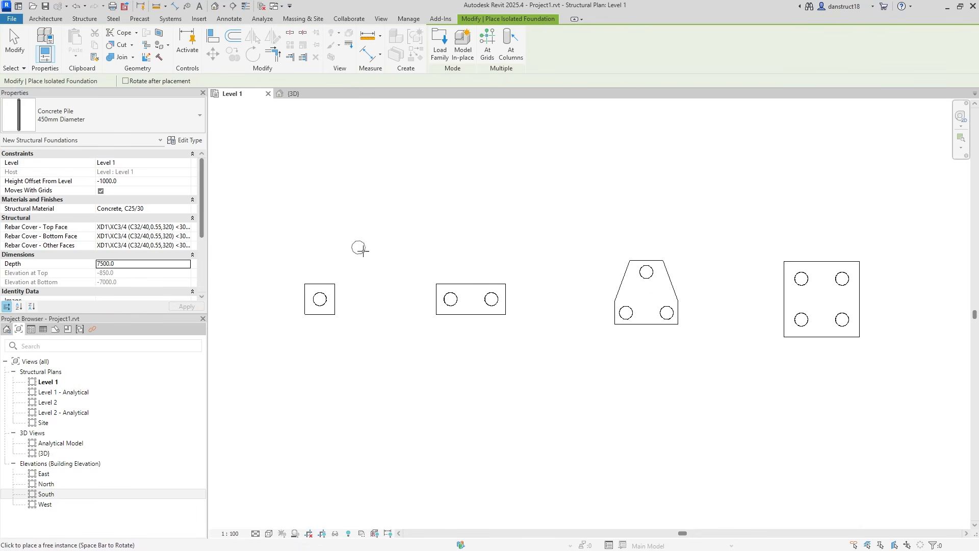
- Place a concrete pile at the centre of the one-pile cap and check it in the 3D view
scroll(314, 299, up, 3)
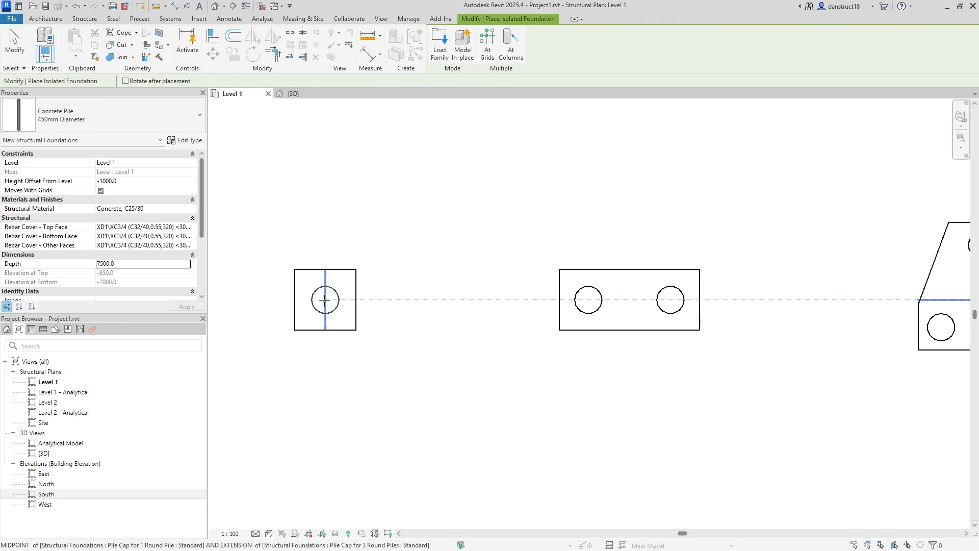
click(325, 300)
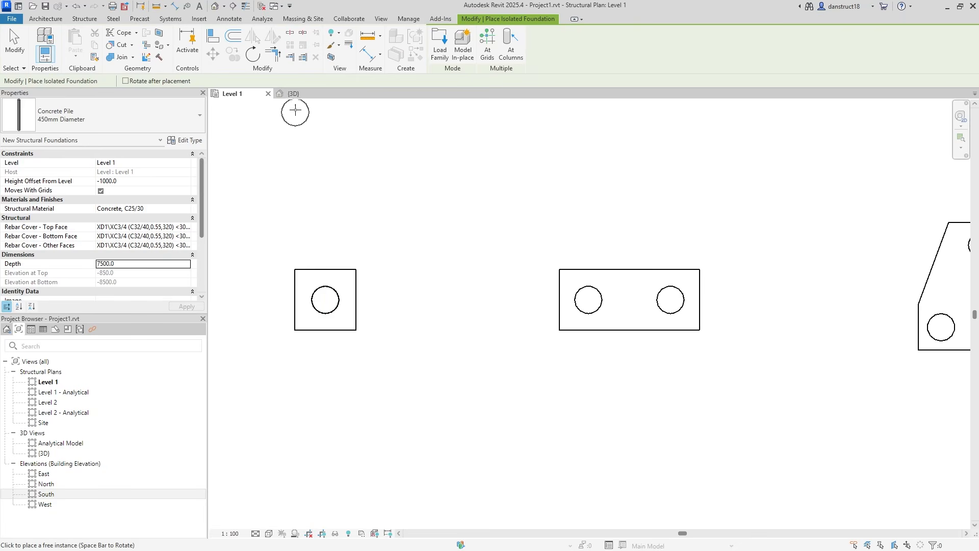
click(295, 95)
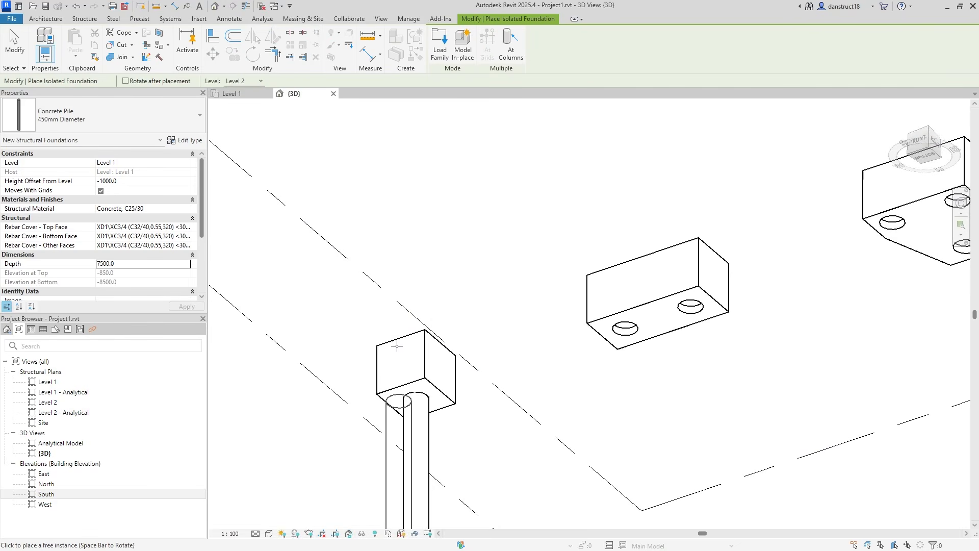
click(239, 96)
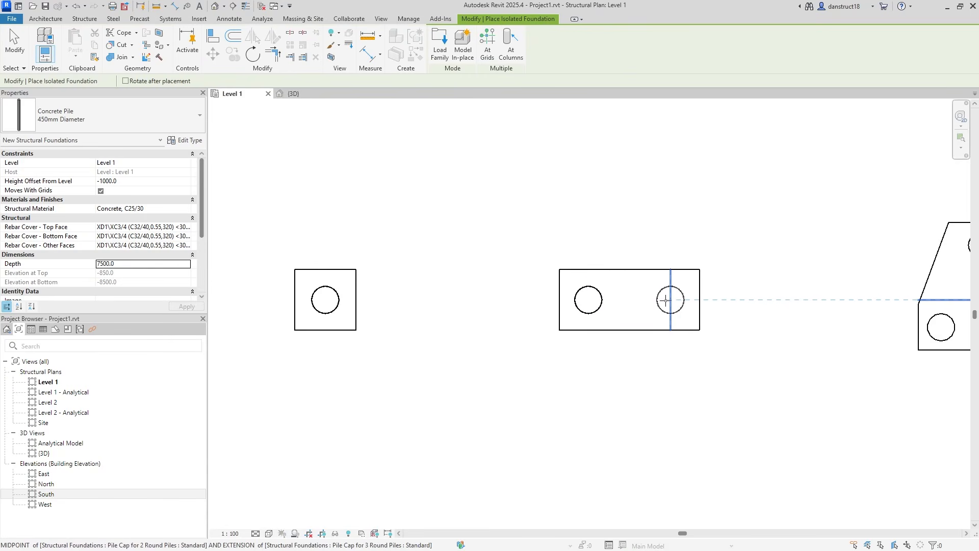
- Place concrete piles at the pile positions of the two-, three- and four-pile caps and view them in 3D
scroll(666, 300, down, 3)
middle_drag(730, 310, 356, 329)
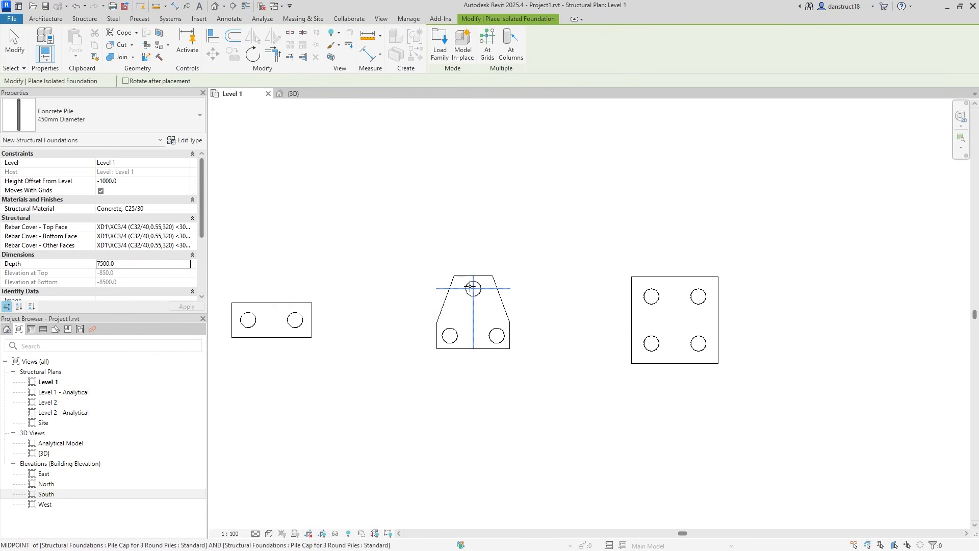
click(473, 289)
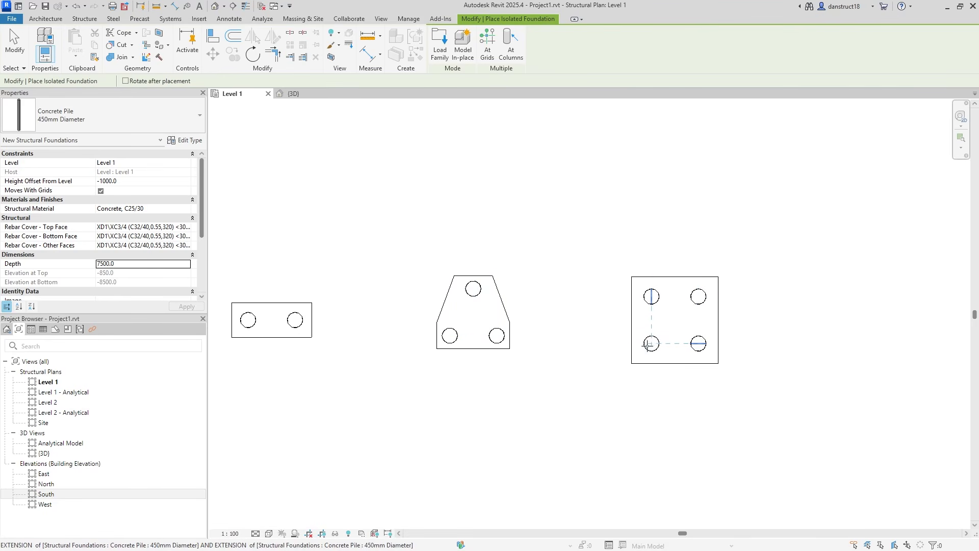
scroll(650, 343, up, 2)
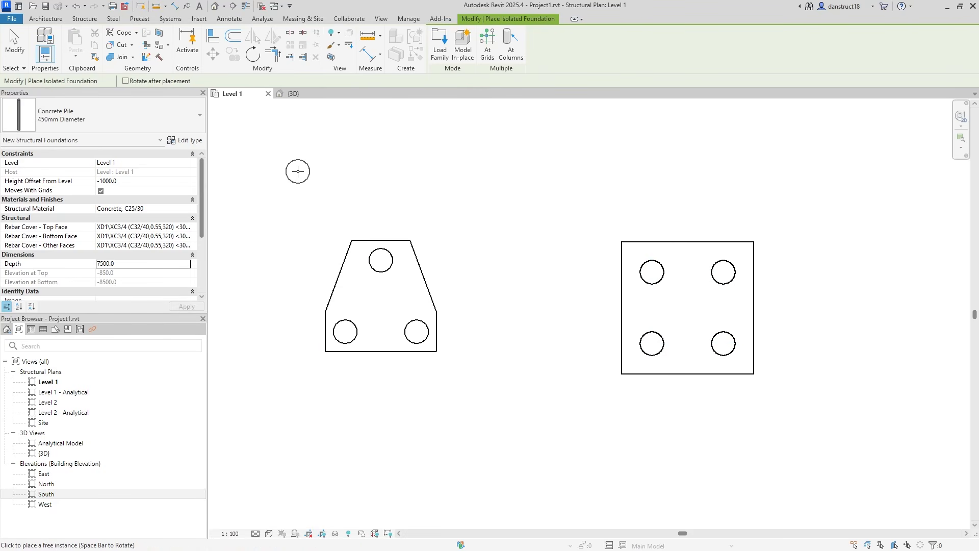
key(Escape)
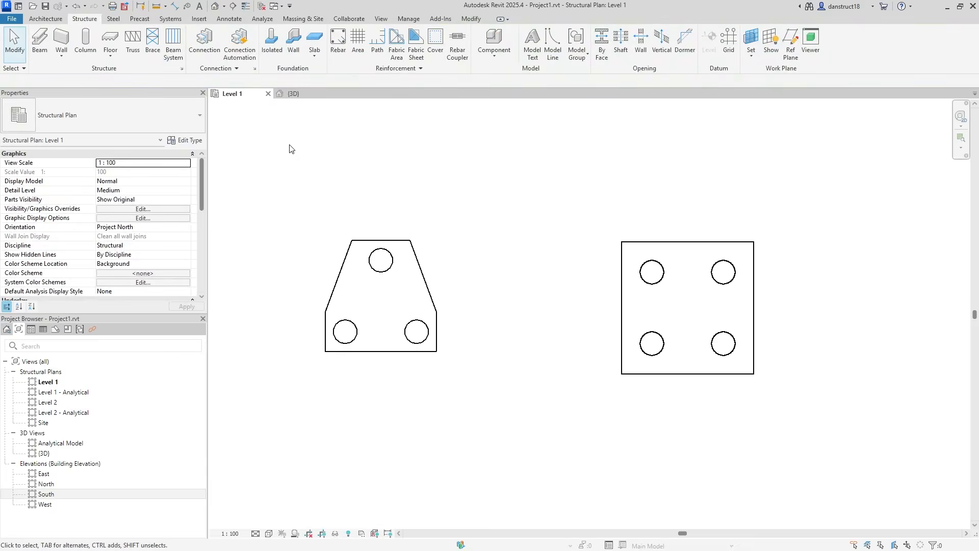
click(289, 97)
scroll(436, 256, down, 3)
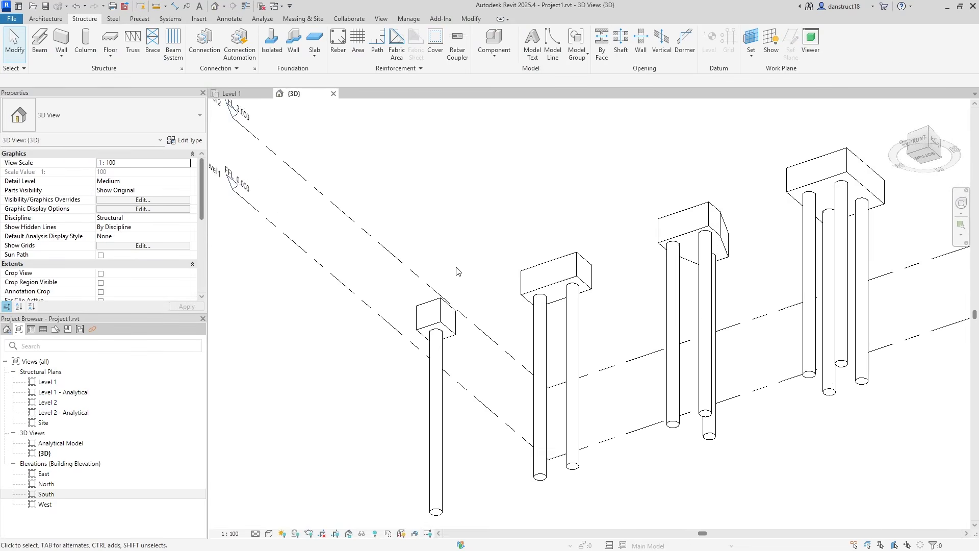
shift+middle_drag(542, 223, 451, 390)
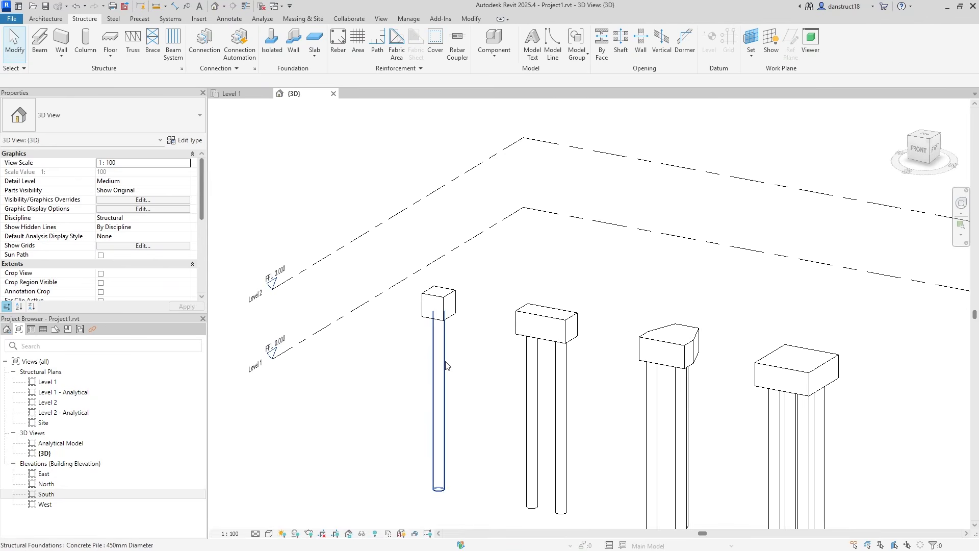
- Try a Depth of 9000 on one pile under the two-pile cap
click(560, 412)
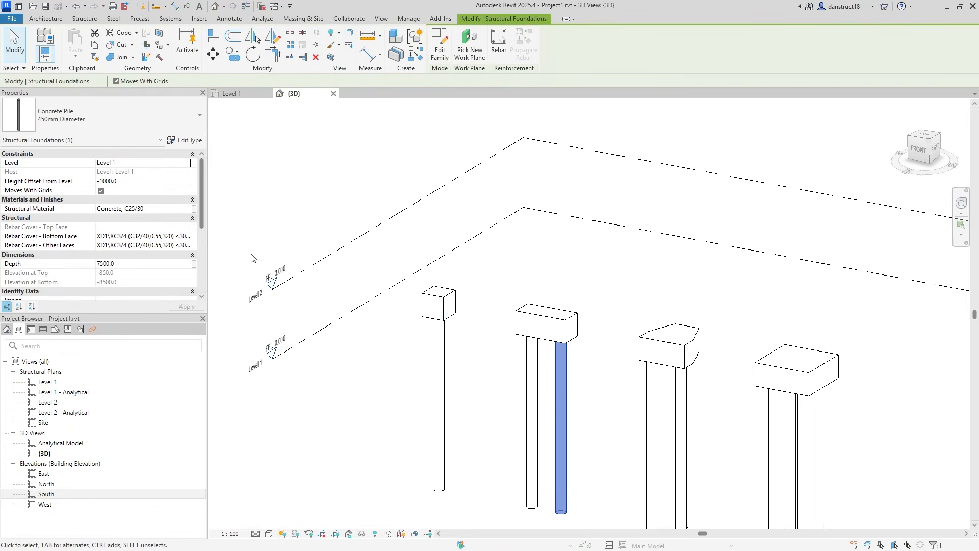
click(128, 265)
text(9000)
click(183, 306)
middle_drag(579, 360, 495, 249)
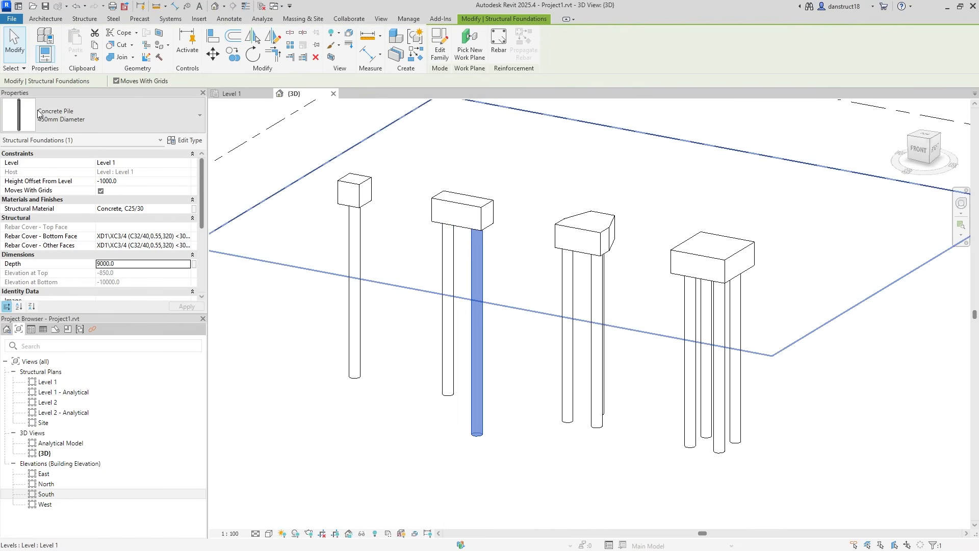
click(402, 269)
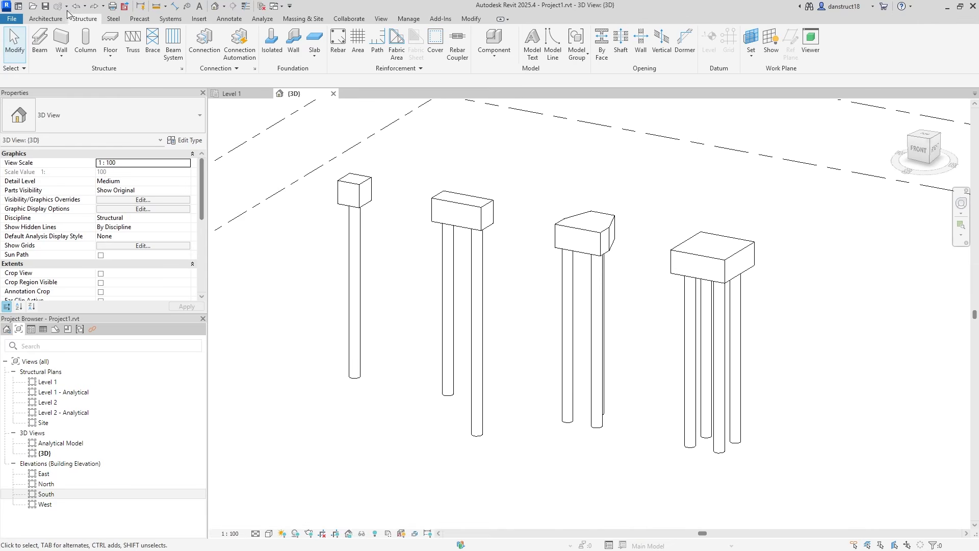
- Hide the level lines in the 3D view through its Visibility/Graphics Overrides
middle_drag(637, 233, 612, 277)
scroll(401, 228, down, 1)
middle_drag(291, 190, 363, 186)
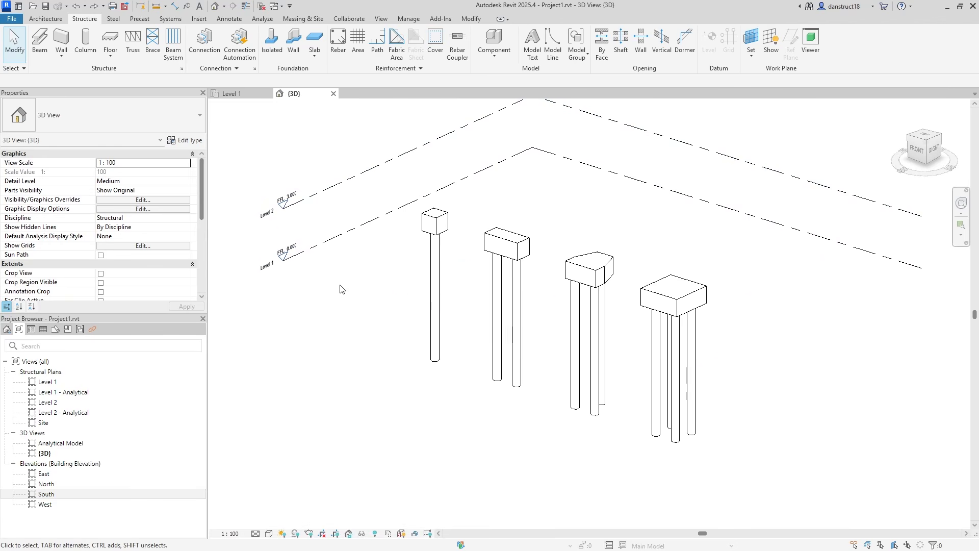
click(119, 200)
click(443, 146)
click(375, 159)
click(608, 420)
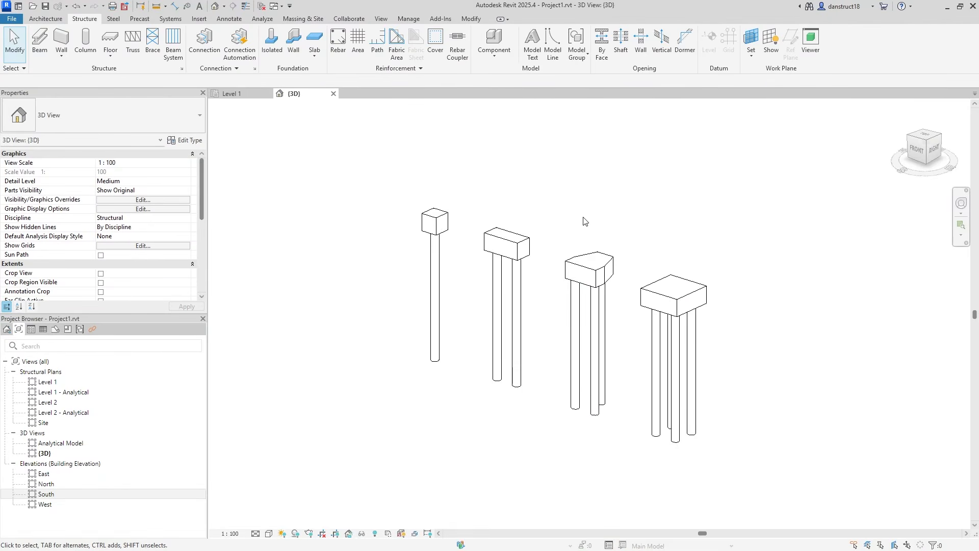
- Select all four pile caps and set their top-face rebar cover to an XD3\XC3/4(CEM I,IIA,IIB-S,SRPC) option
middle_drag(585, 220, 506, 236)
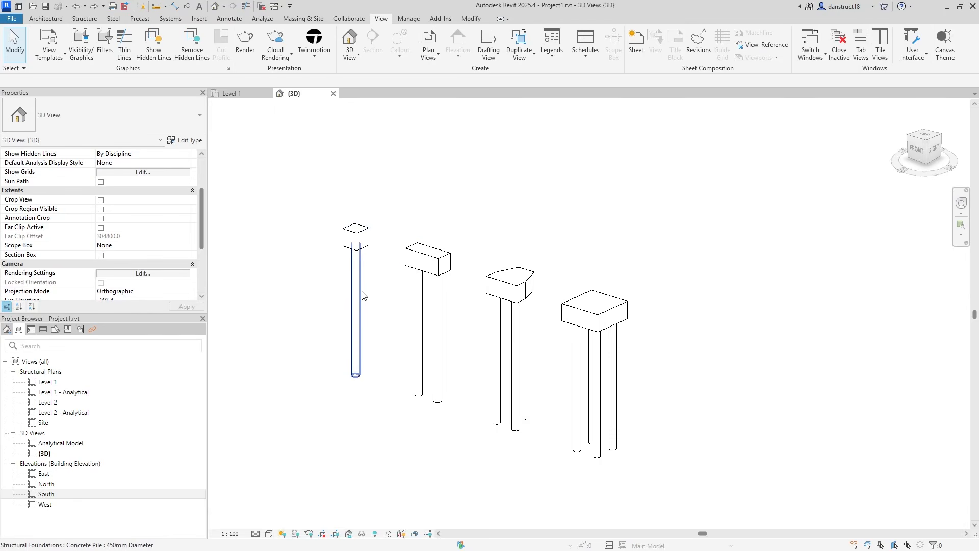
drag(293, 167, 683, 355)
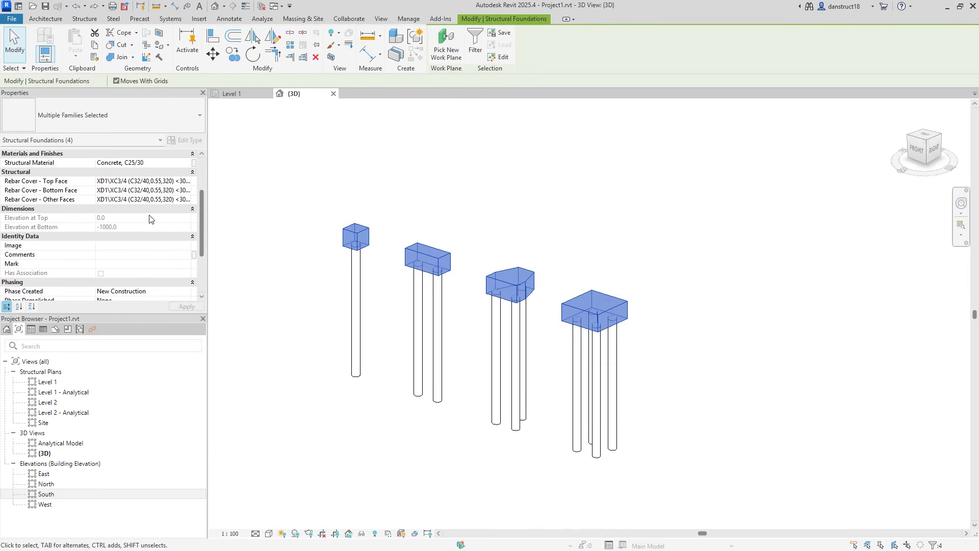
click(183, 181)
click(186, 181)
scroll(219, 205, down, 2)
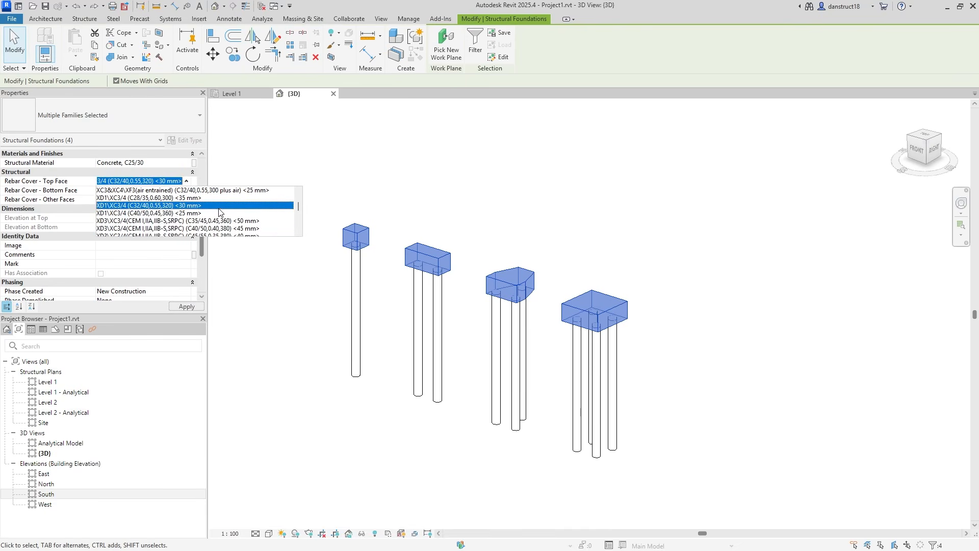
click(217, 205)
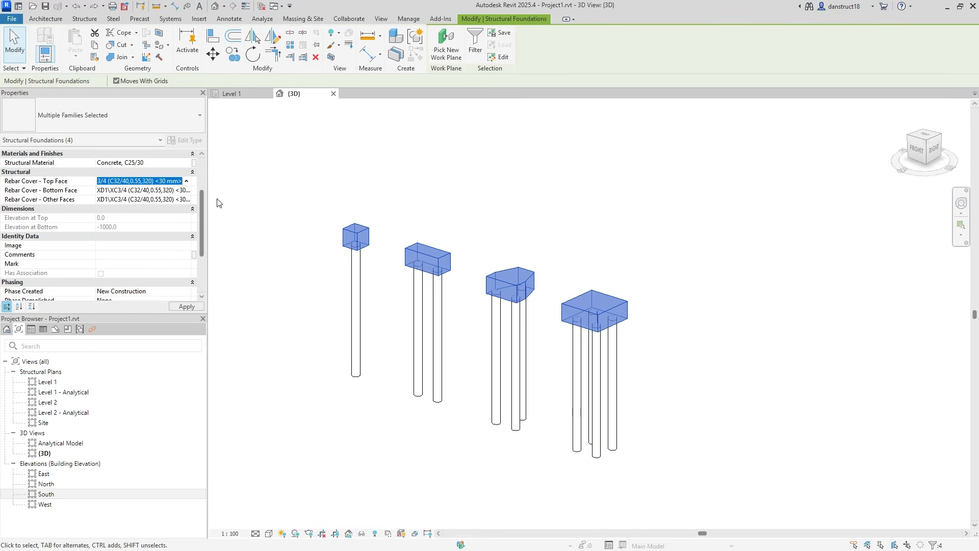
- Set the caps' rebar cover for the bottom face and other faces to the XD3\XC3/4(CEM I,IIA,IIB-S,SRPC) class
click(169, 190)
click(187, 191)
scroll(206, 213, down, 1)
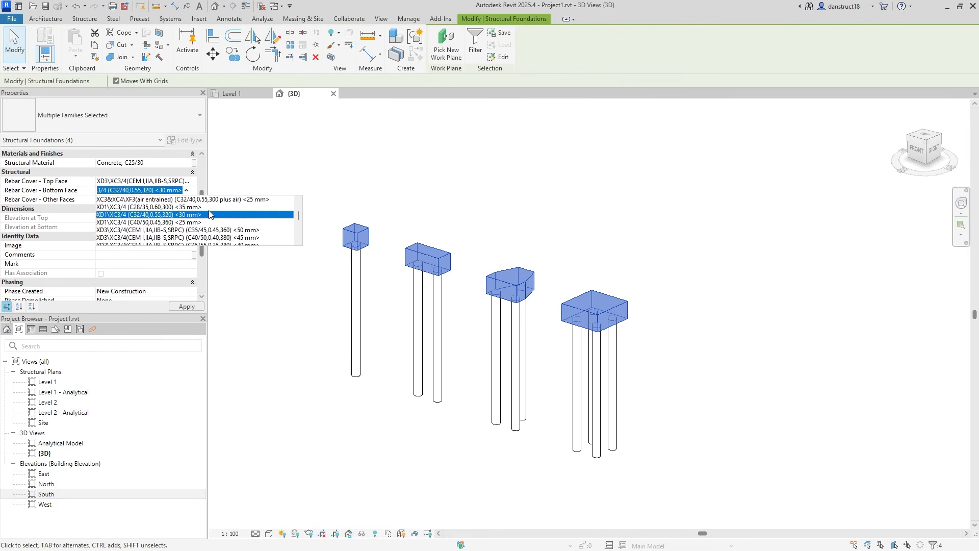
click(217, 230)
click(186, 200)
scroll(238, 228, down, 2)
click(231, 224)
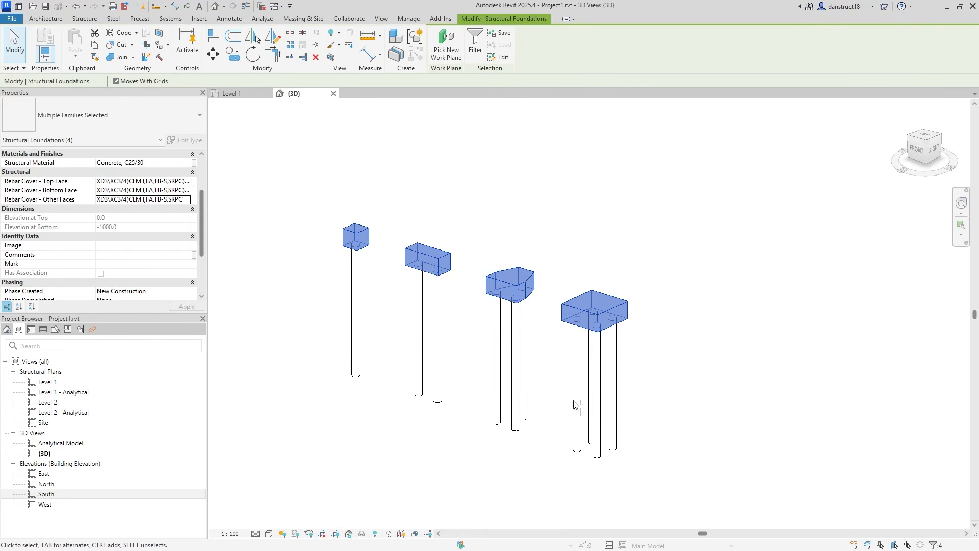
- Change the bottom-face rebar cover of all ten piles to XD3\XC3/4(CEM I,IIA,IIB-S,SRPC), and change their other-faces cover as well
drag(707, 454, 257, 348)
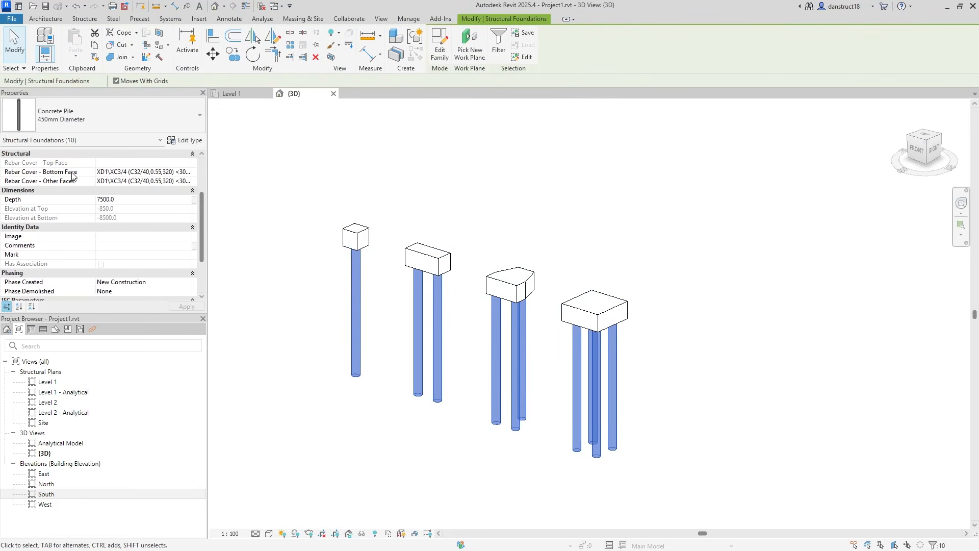
click(185, 172)
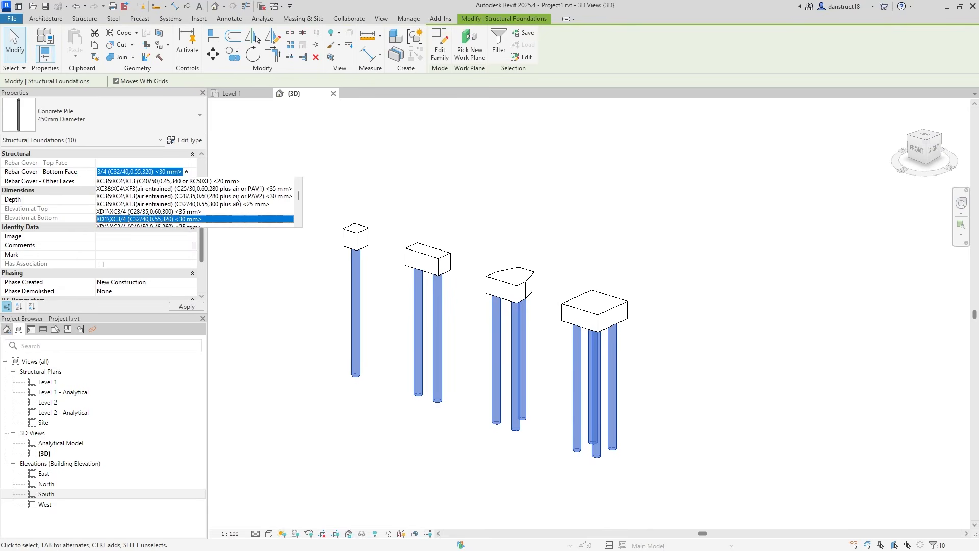
scroll(235, 200, down, 1)
click(231, 211)
click(185, 181)
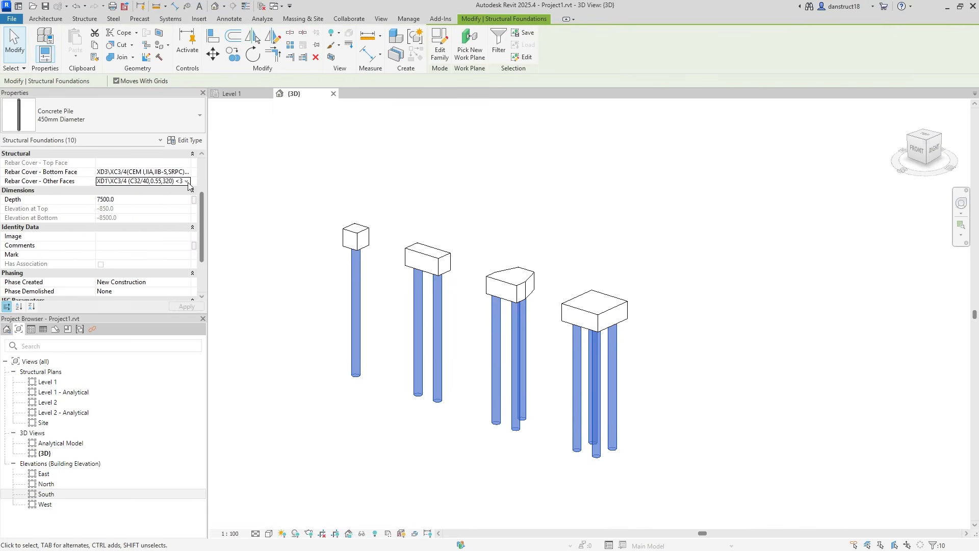
scroll(226, 217, down, 1)
click(233, 199)
click(301, 222)
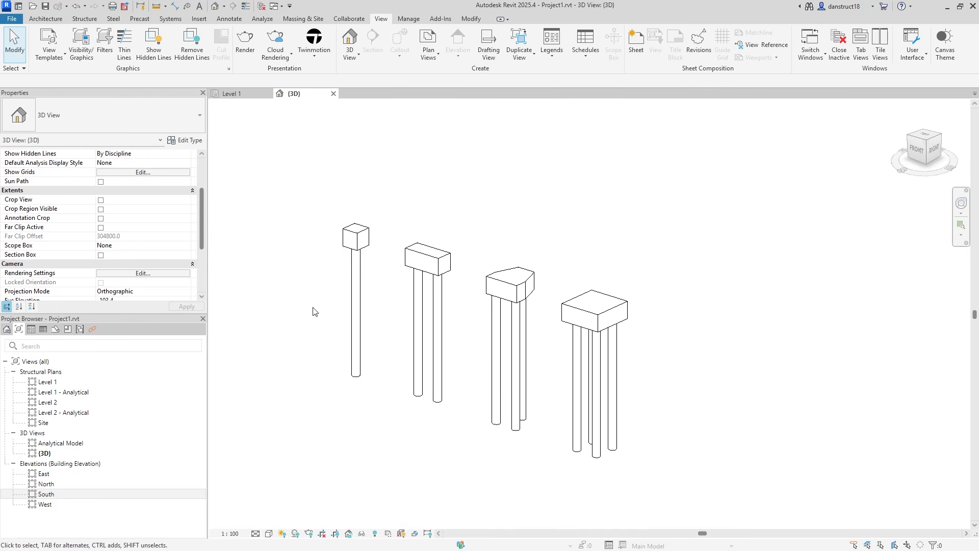
- Draw a horizontal Detail View section across all the piles in the South elevation and reduce its depth to just below the caps
double_click(47, 495)
scroll(436, 200, down, 1)
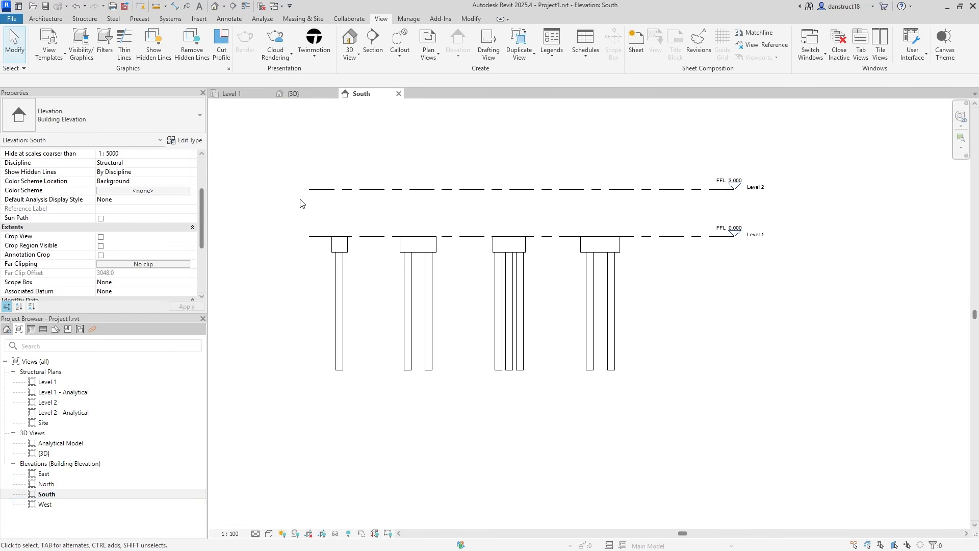
click(373, 45)
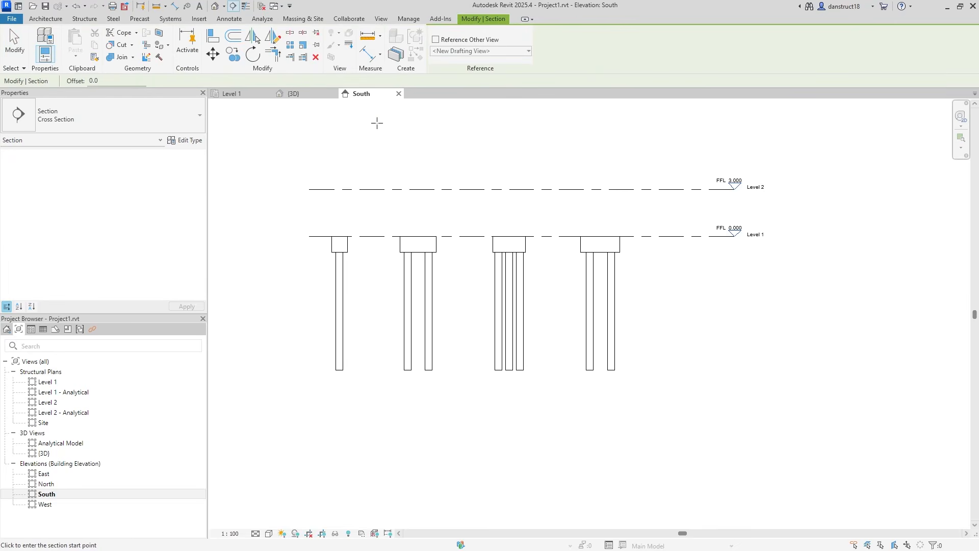
click(136, 124)
click(30, 175)
click(301, 307)
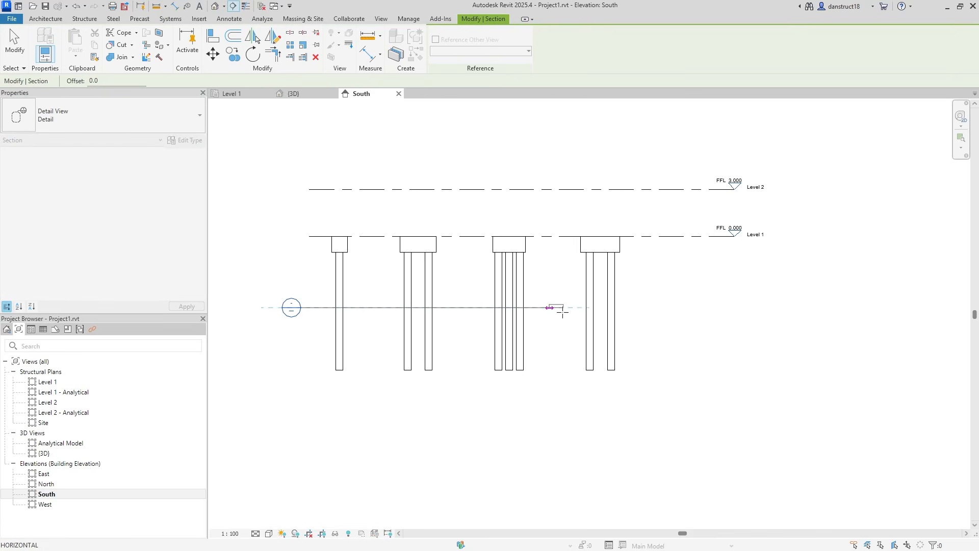
click(647, 314)
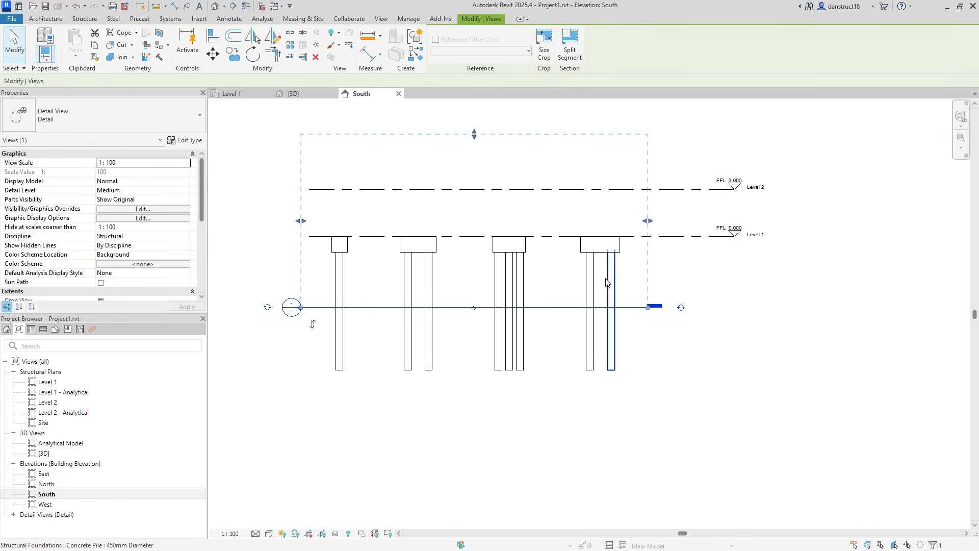
drag(475, 135, 466, 269)
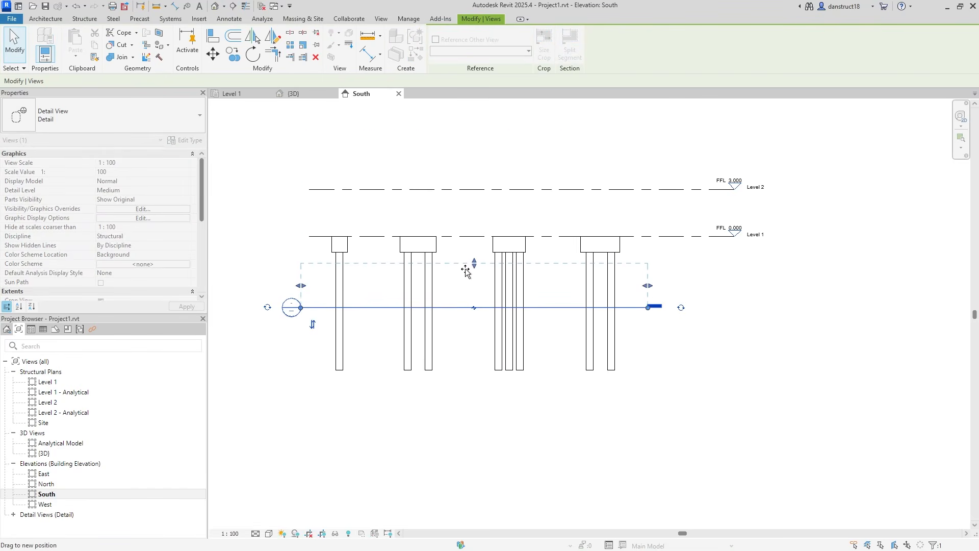
- Open the new detail section view from its marker in the South elevation and turn off its view cropping
click(297, 262)
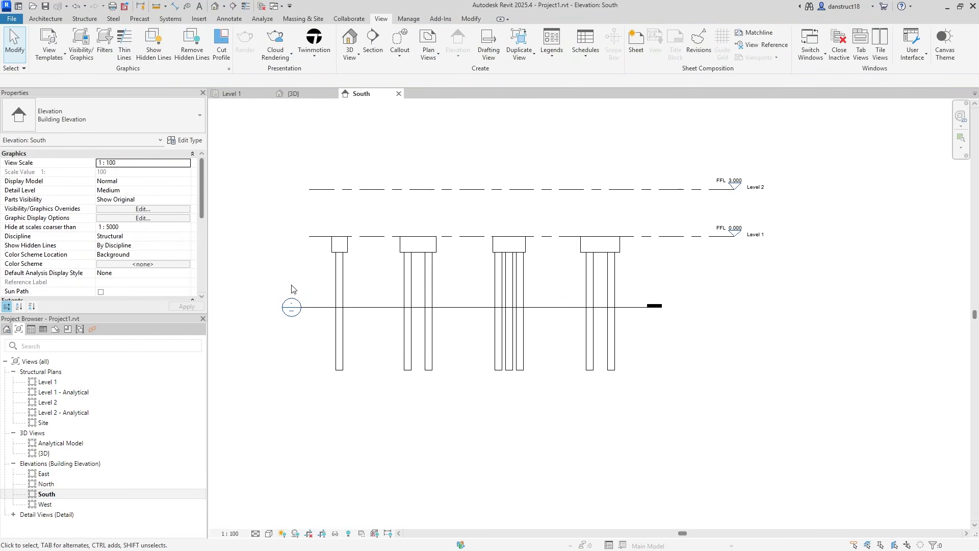
double_click(289, 307)
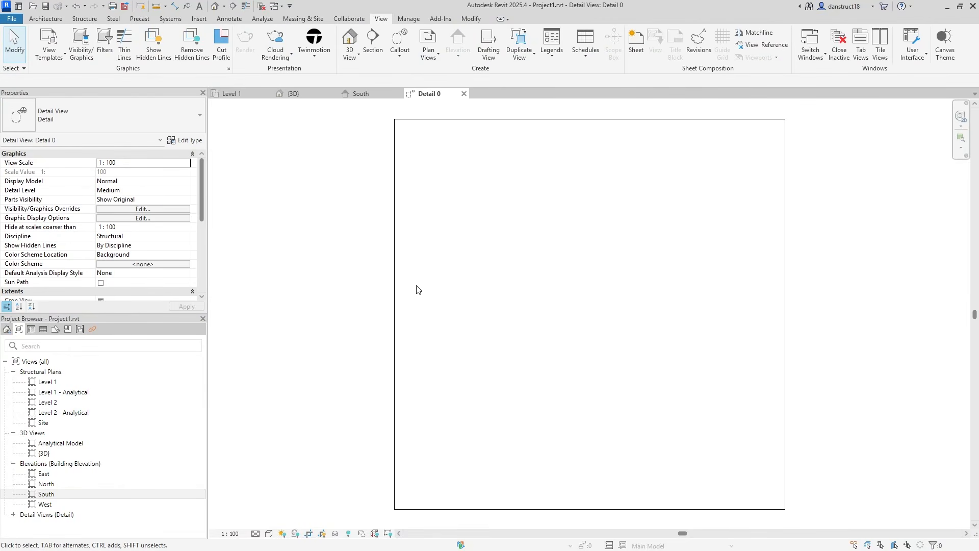
scroll(87, 219, down, 2)
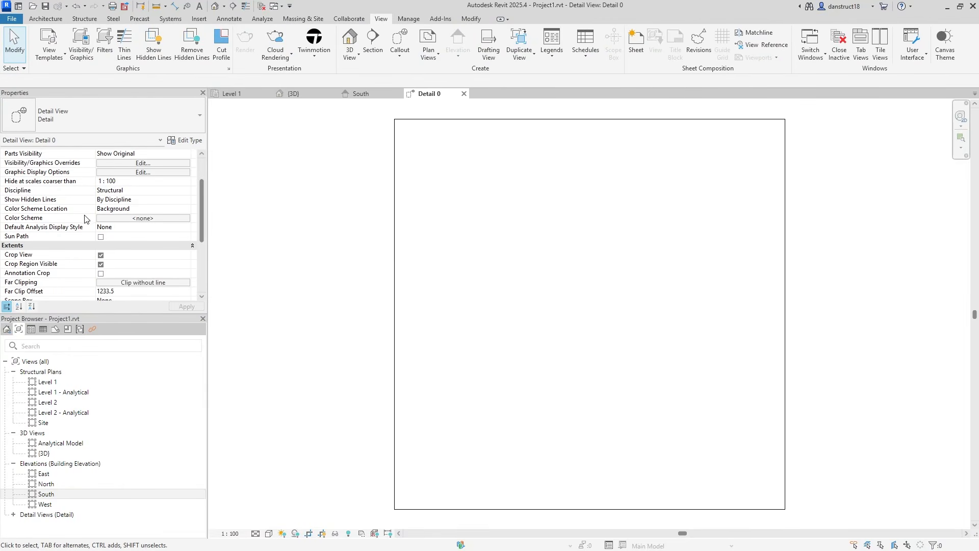
click(100, 256)
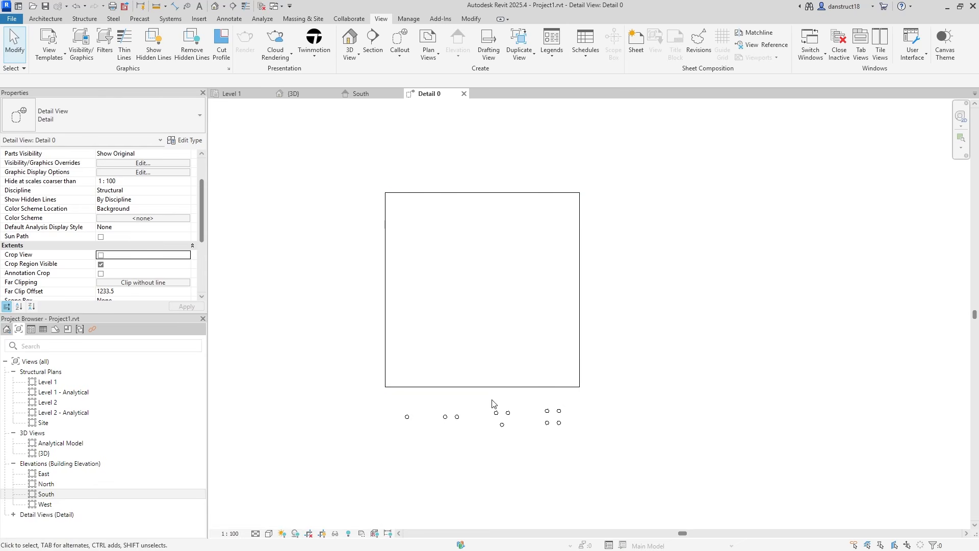
- Resize the detail view's crop region into a narrow rectangle enclosing all ten pile sections
click(487, 388)
drag(482, 387, 484, 443)
drag(483, 192, 489, 400)
drag(580, 420, 586, 420)
drag(486, 399, 486, 393)
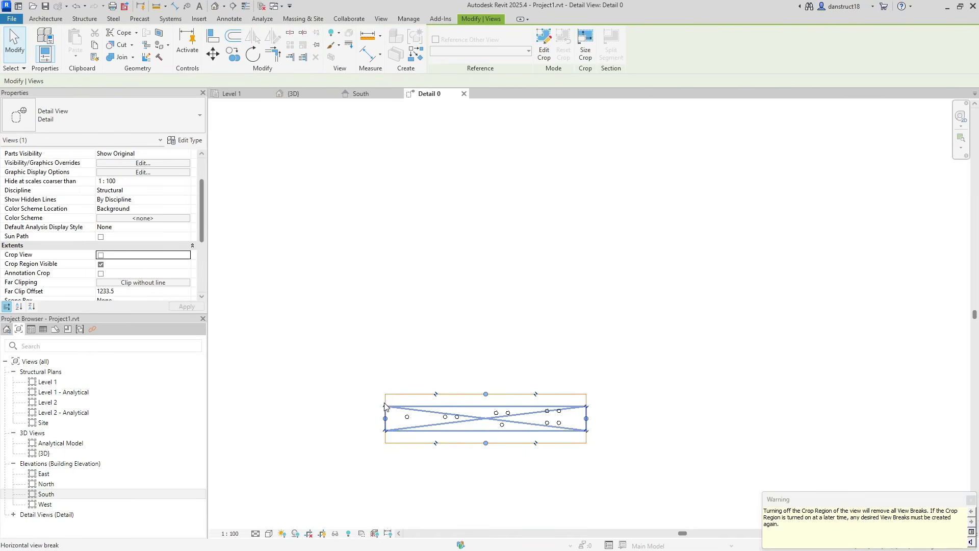
click(395, 363)
- Set the detail view's scale to 1:25, with the single pile of the one-pile cap in focus
scroll(427, 430, up, 2)
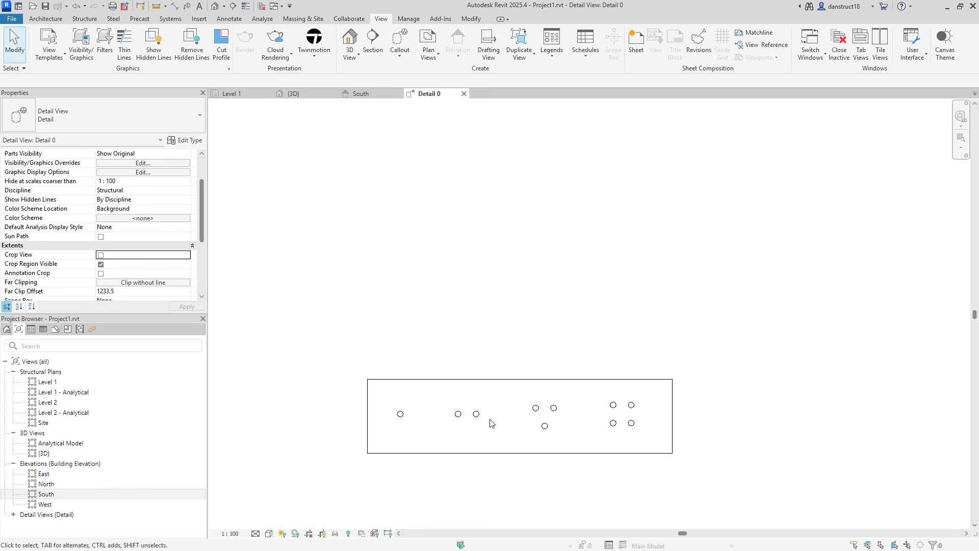
scroll(393, 437, up, 4)
scroll(422, 374, up, 3)
middle_drag(367, 403, 477, 350)
scroll(509, 317, up, 1)
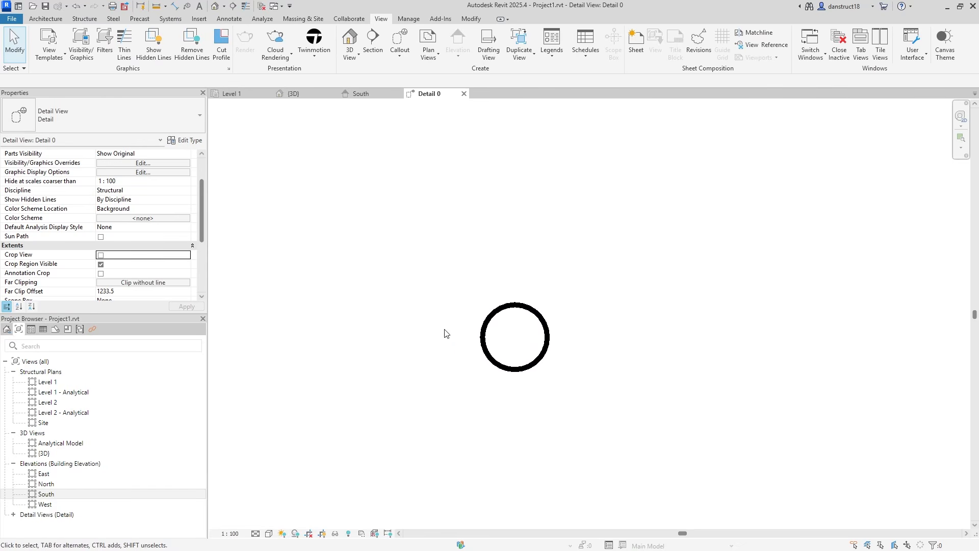
click(231, 534)
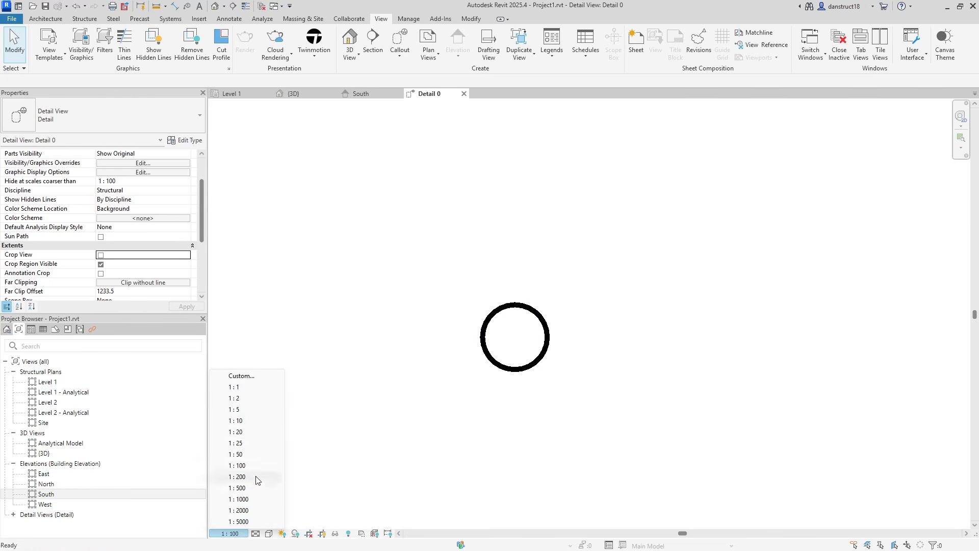
click(250, 442)
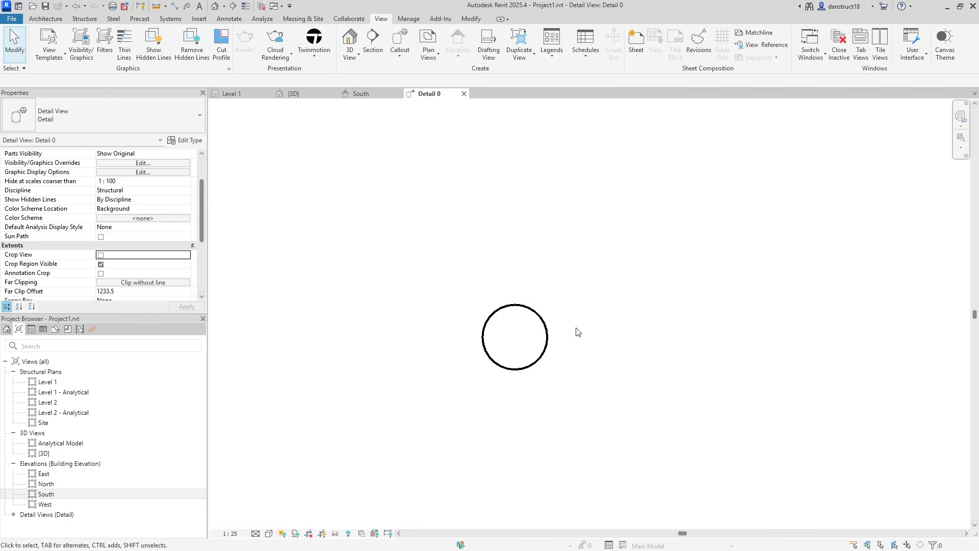
- Start placing rebar in the single pile and set the layout to Maximum Spacing at 300 mm
scroll(412, 340, up, 3)
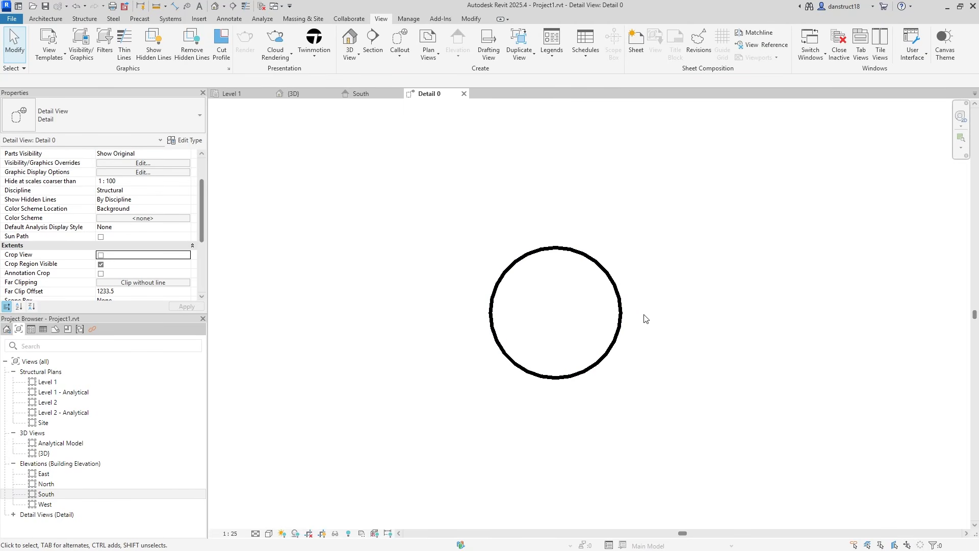
click(623, 315)
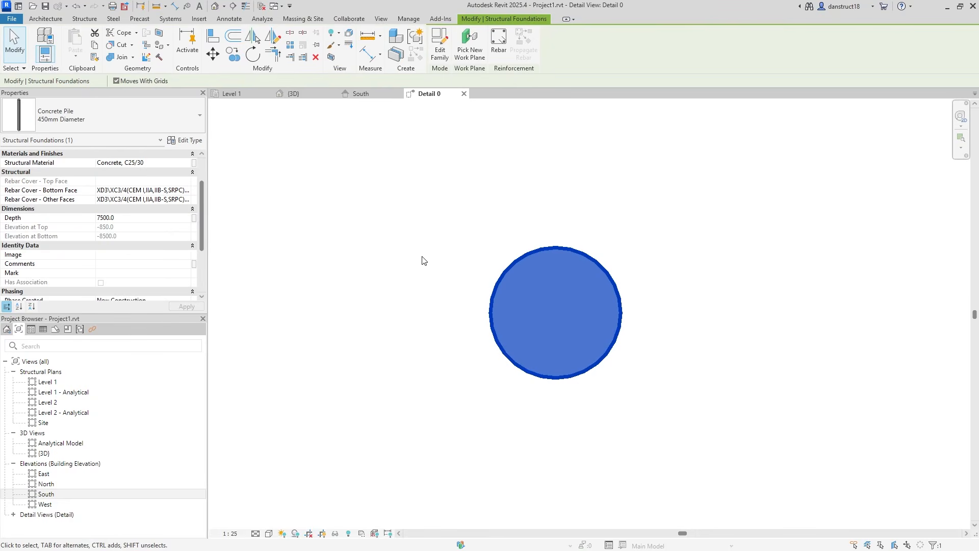
click(499, 56)
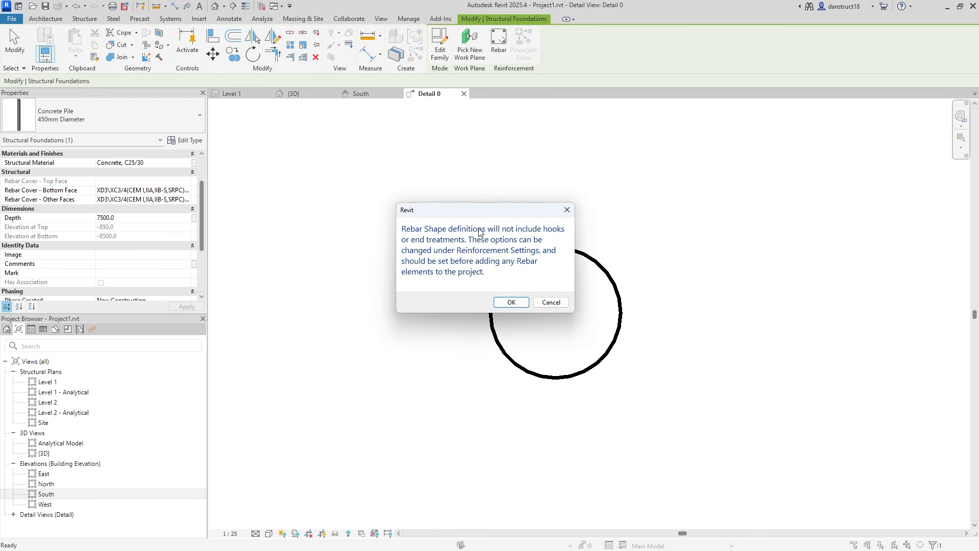
click(508, 300)
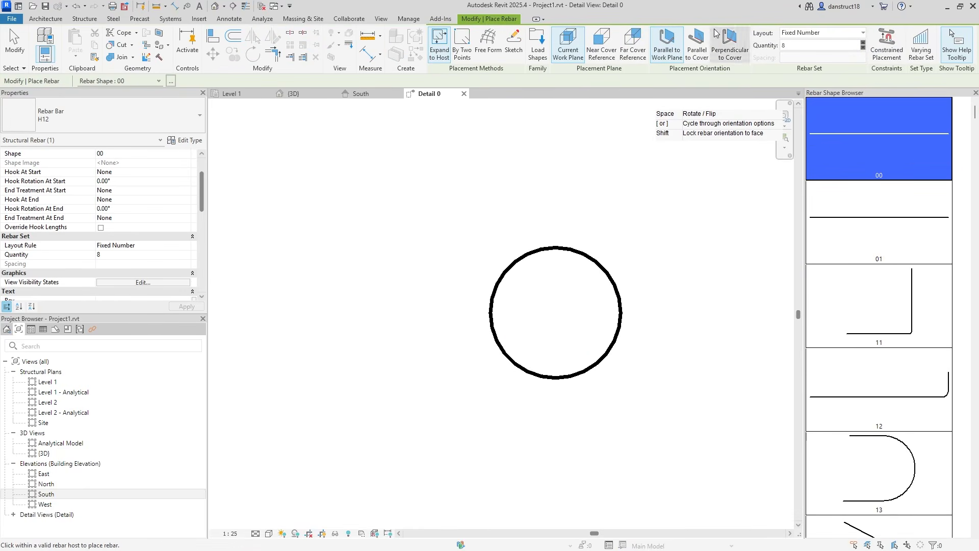
click(795, 37)
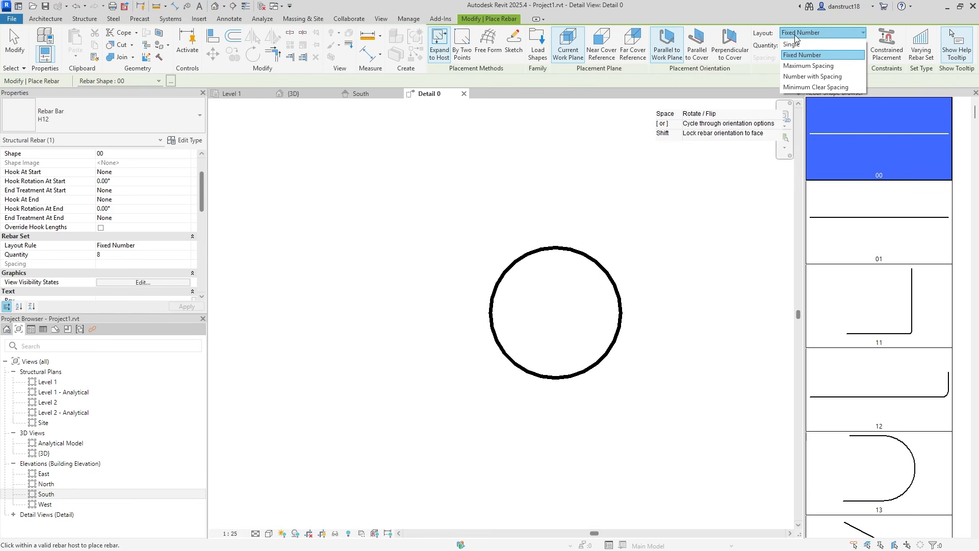
click(801, 66)
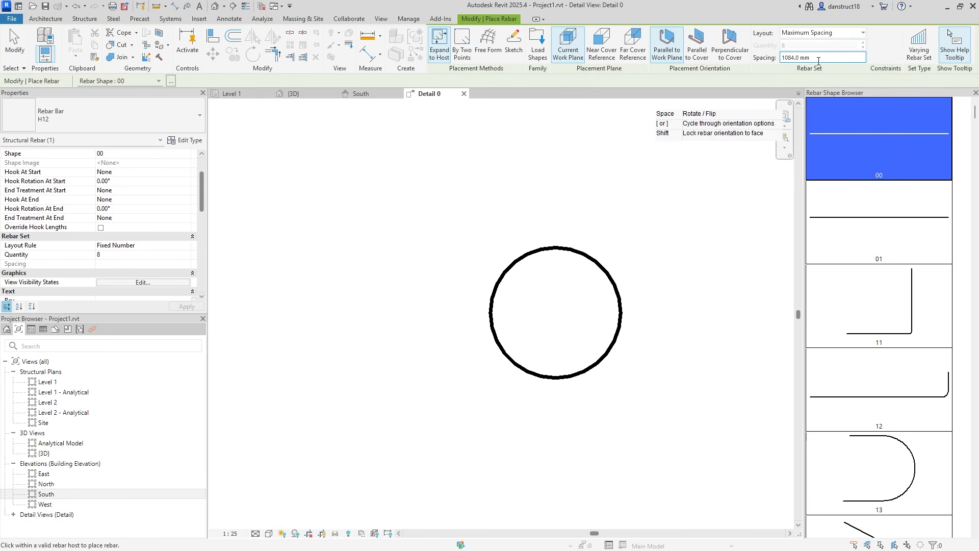
click(818, 61)
text(300)
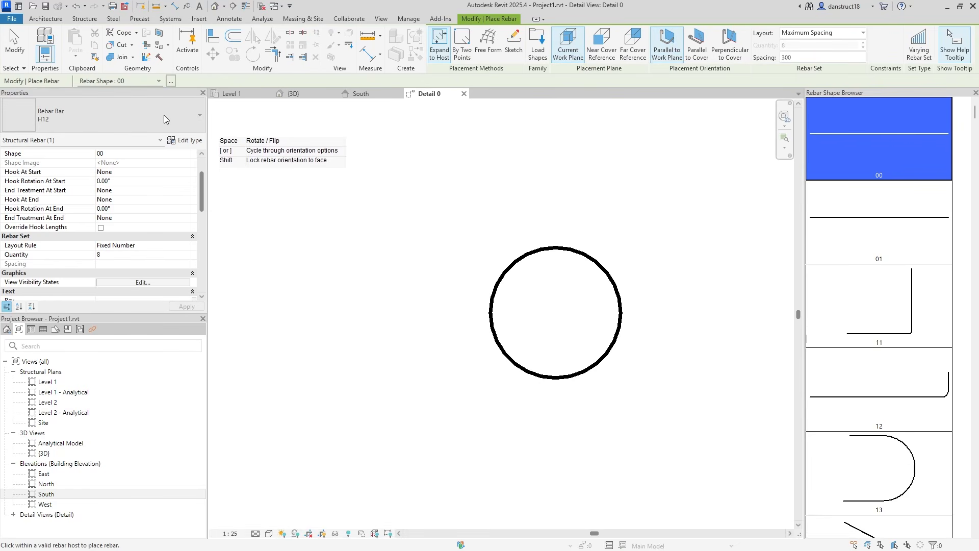
- Place an H12 circular link of rebar shape 75 inside the pile's cover line
click(114, 126)
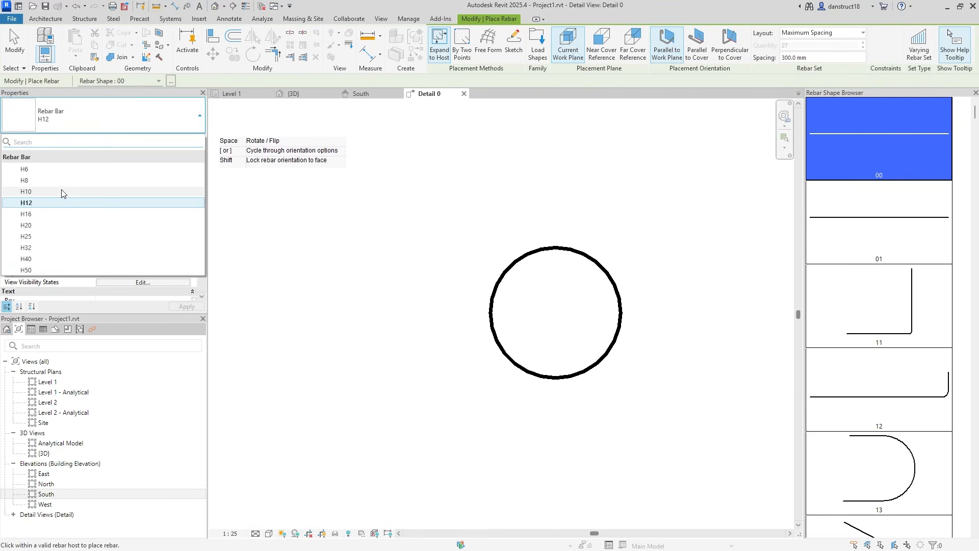
click(51, 205)
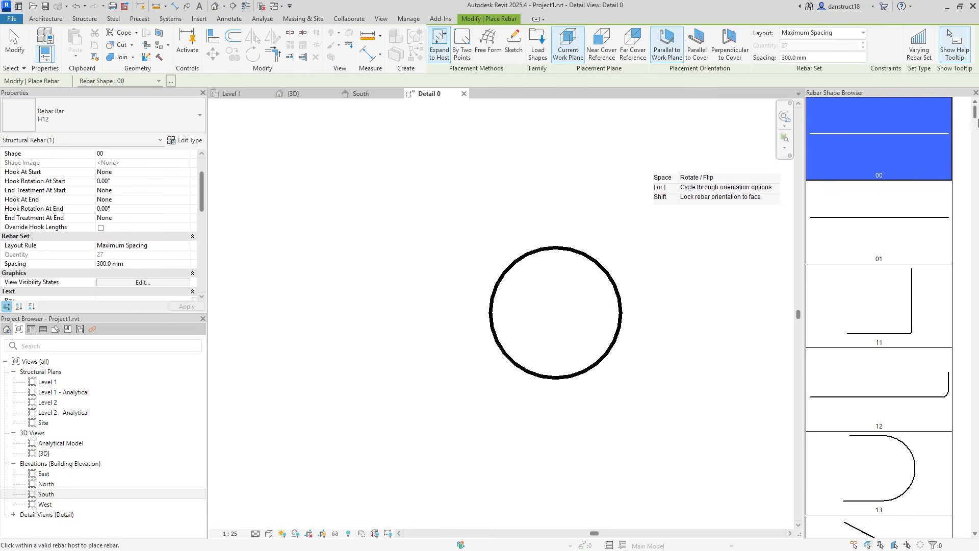
drag(976, 112, 953, 466)
scroll(953, 466, down, 6)
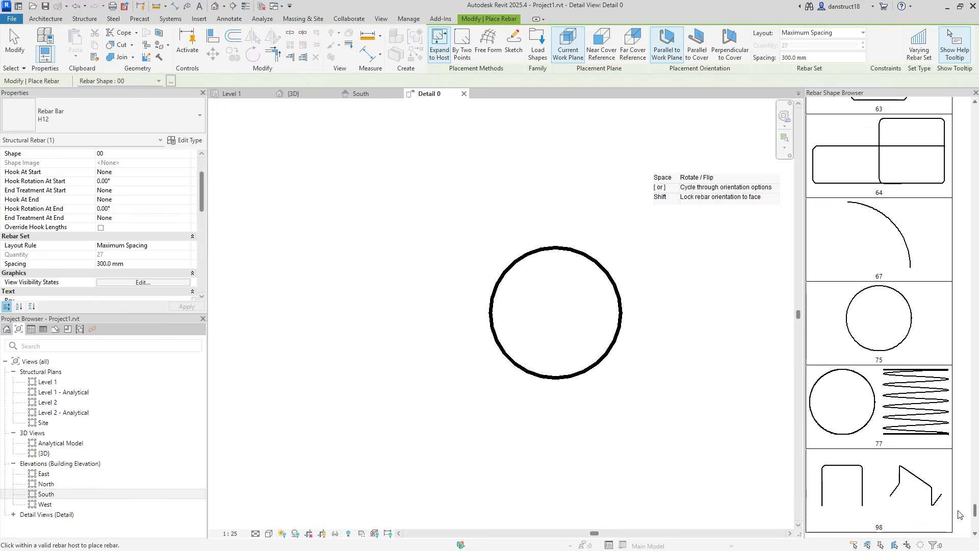
click(871, 329)
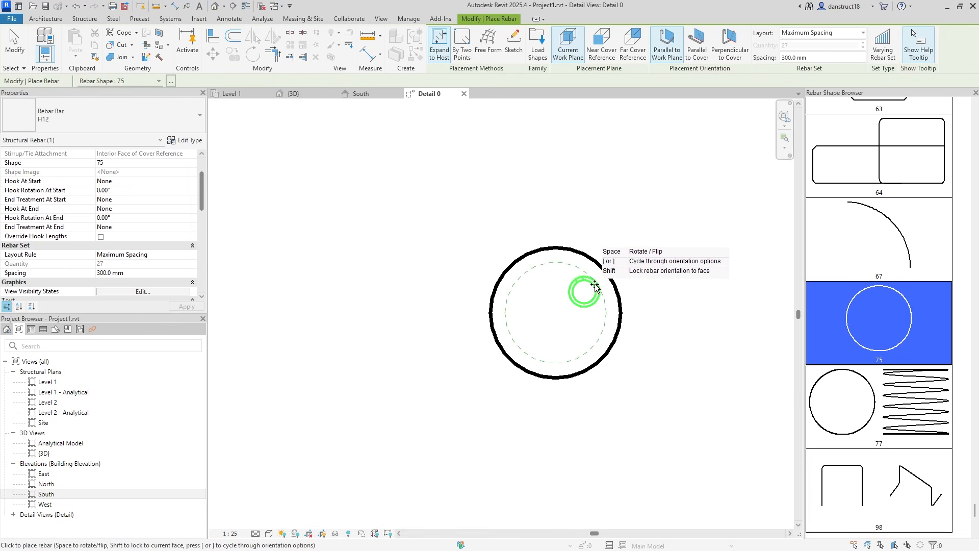
click(552, 312)
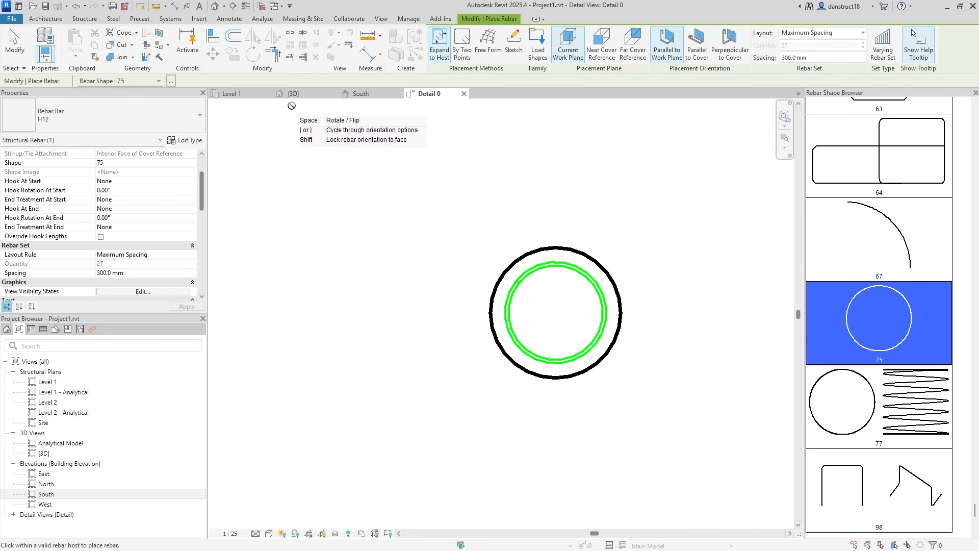
- Select the circular link set in the detail view and make it unobscured in the {3D} view
click(294, 93)
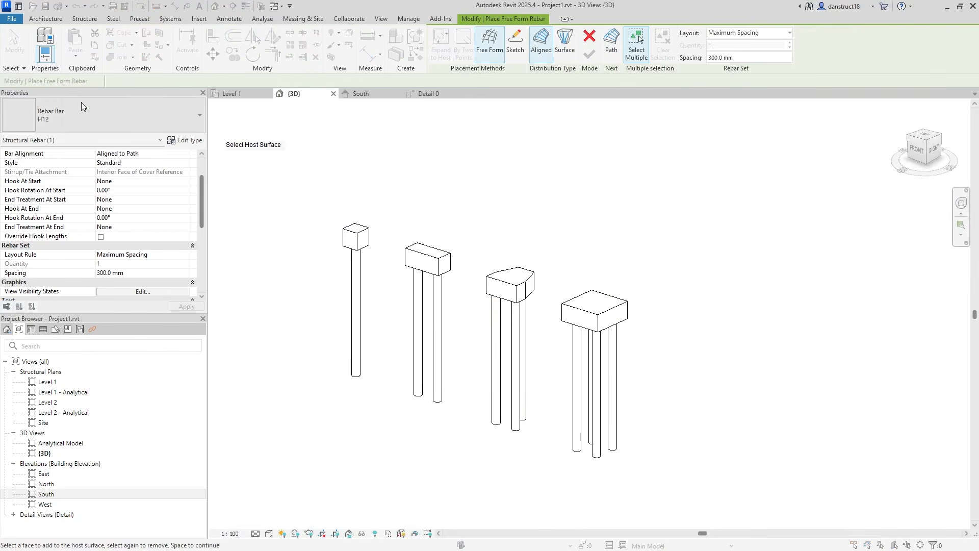
click(589, 37)
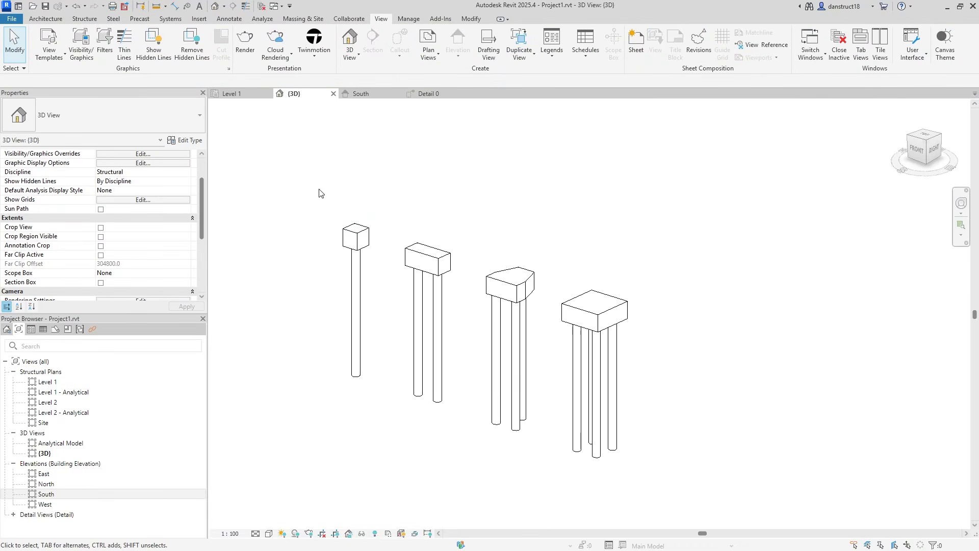
click(431, 93)
click(520, 279)
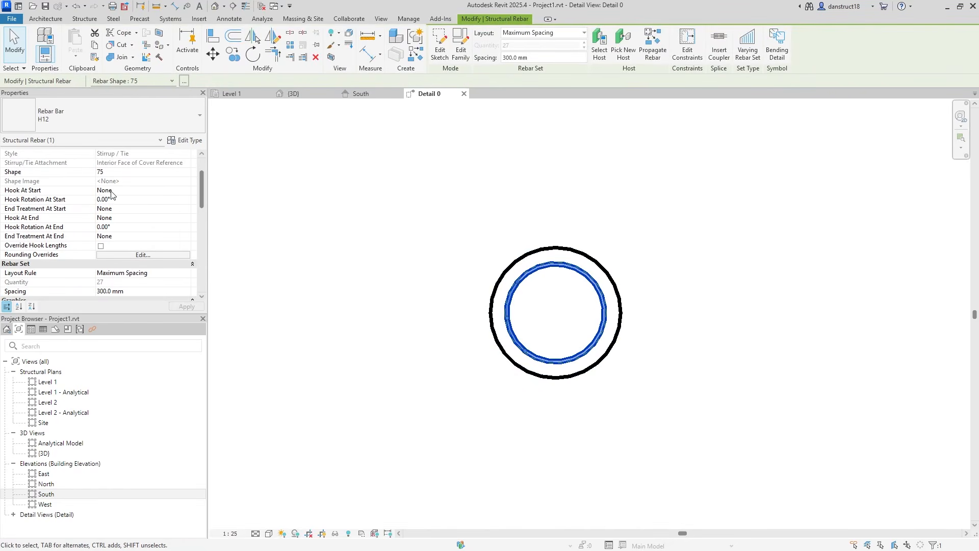
scroll(82, 215, down, 4)
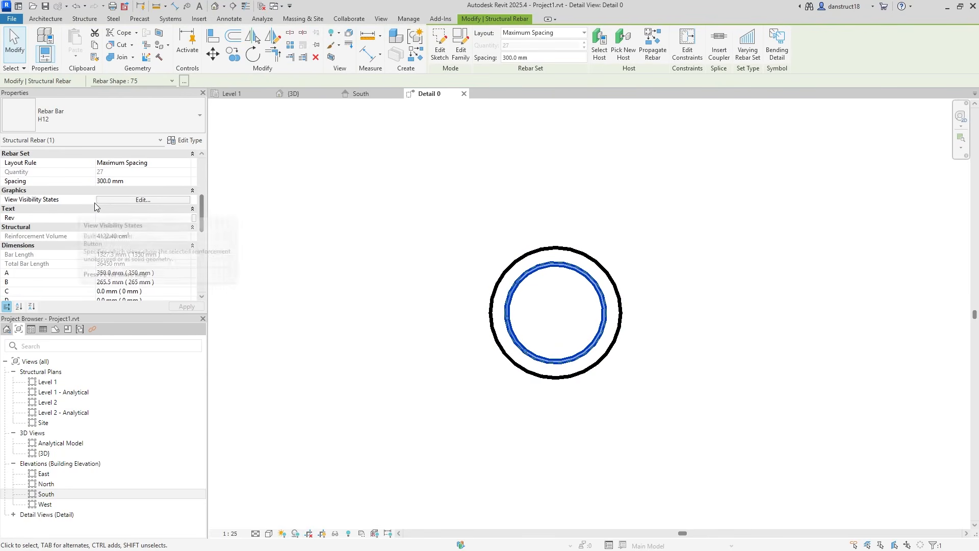
click(152, 200)
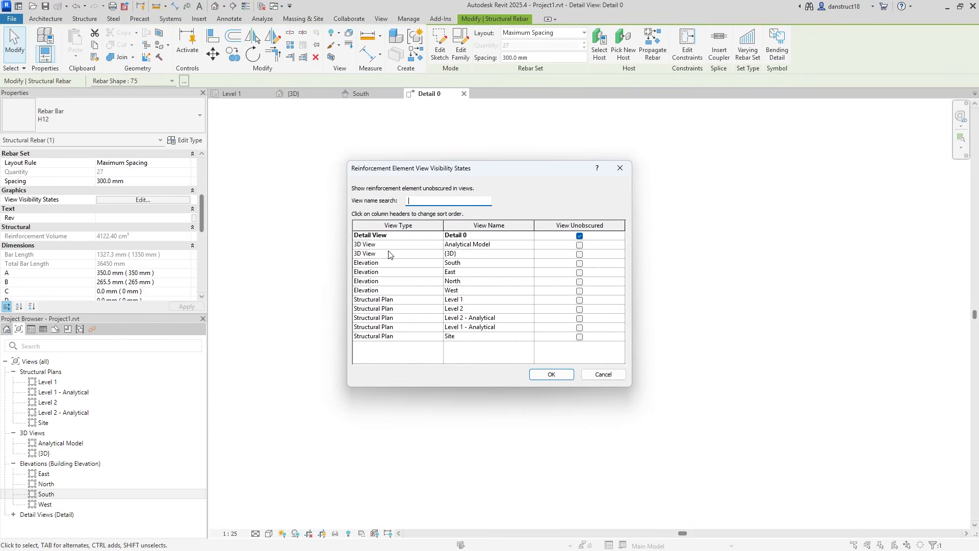
click(418, 253)
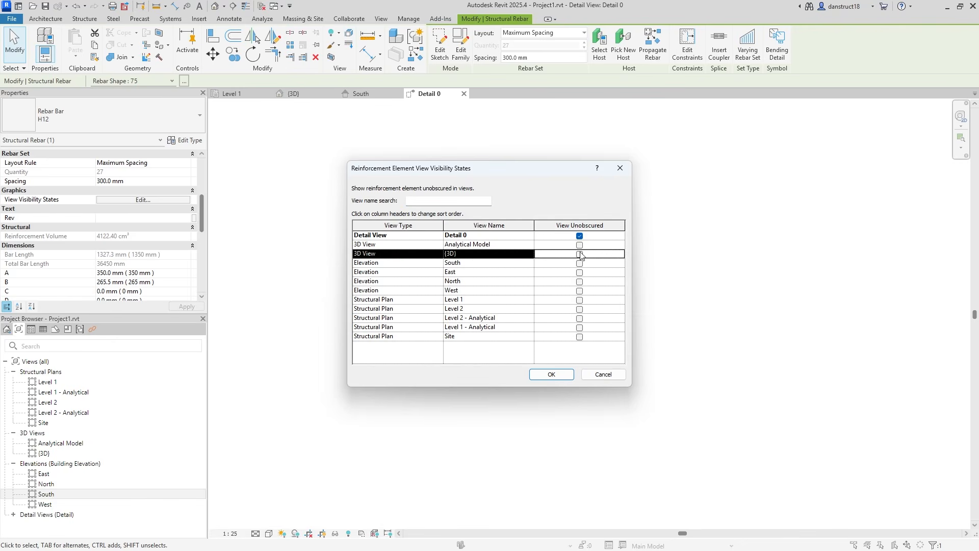
click(553, 373)
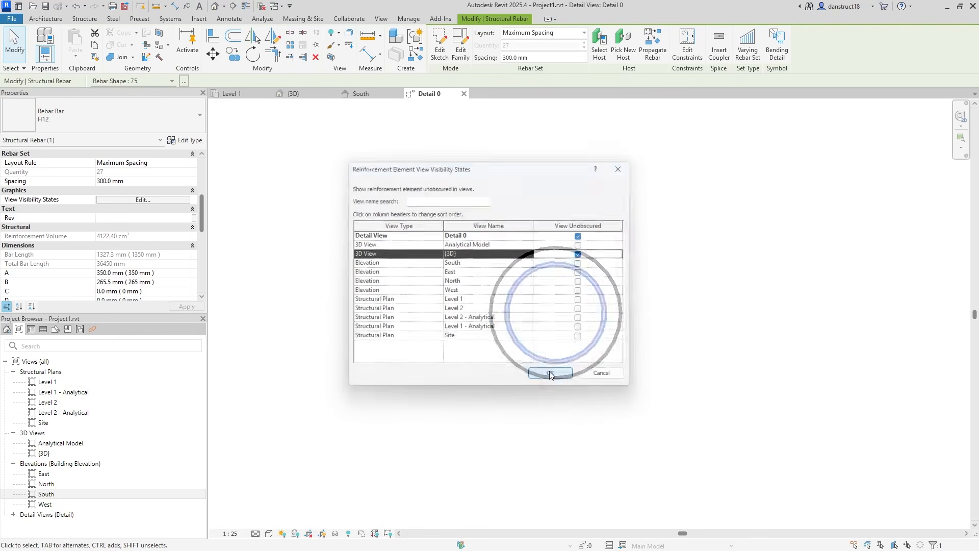
- Show the pile's link set in the {3D} view and change that view's detail level to Fine
click(300, 97)
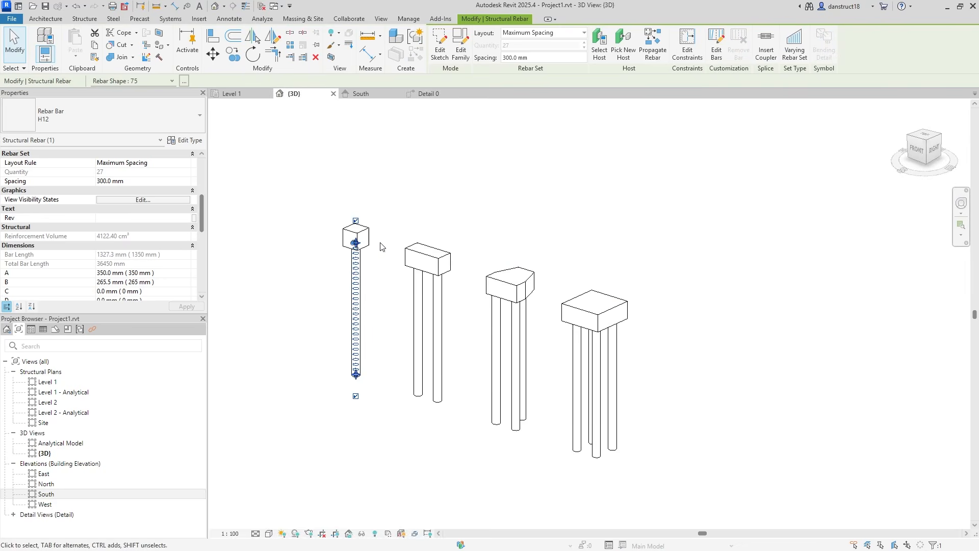
scroll(320, 284, up, 2)
scroll(398, 439, up, 4)
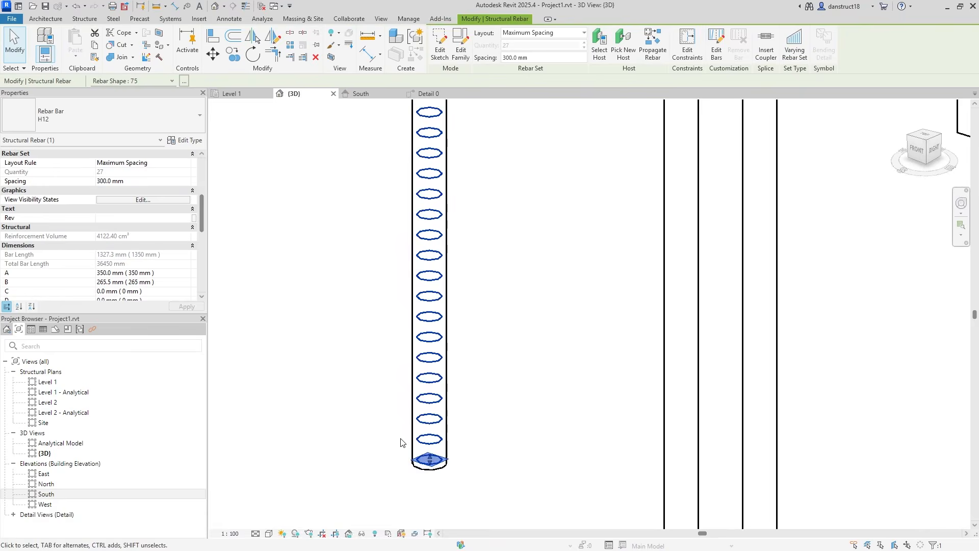
click(256, 533)
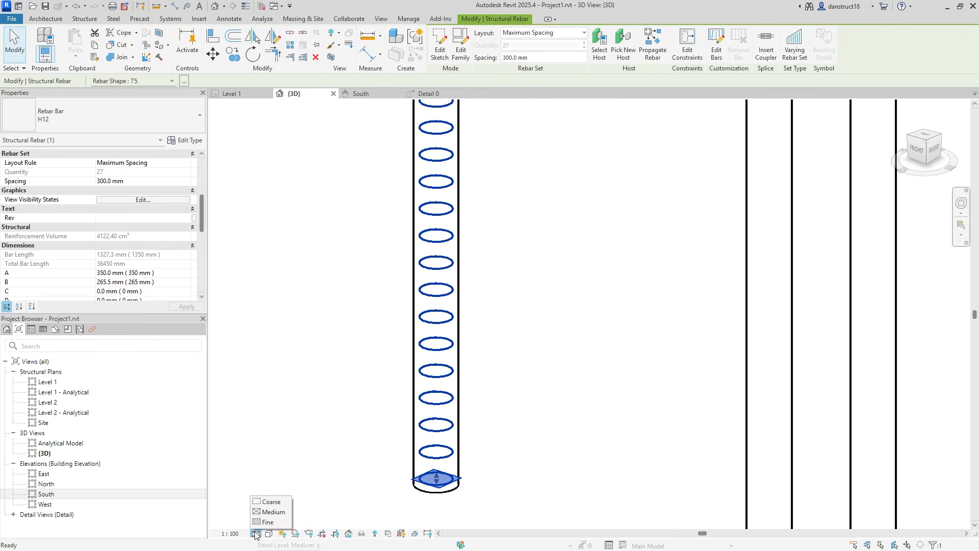
click(264, 523)
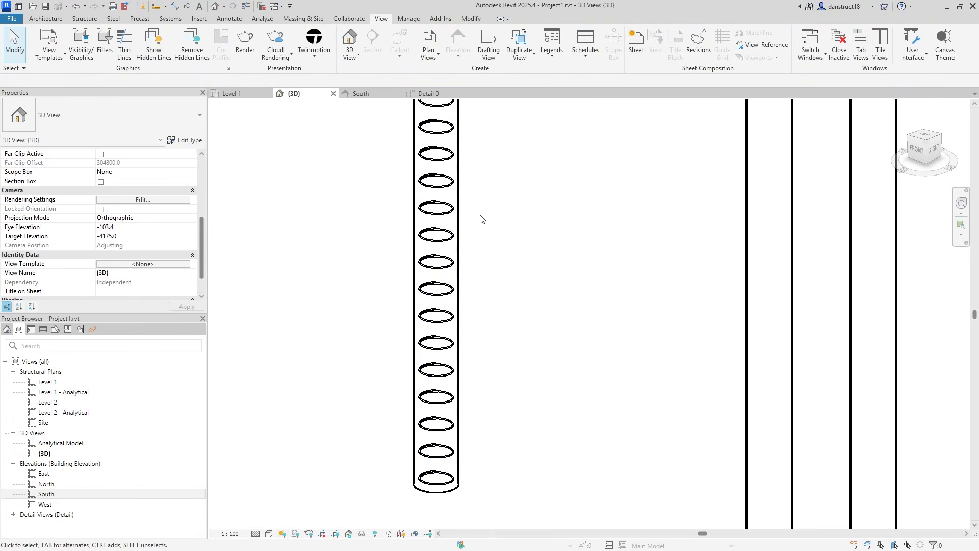
- Change the single pile's circular link set to rebar shape 77
scroll(448, 389, down, 3)
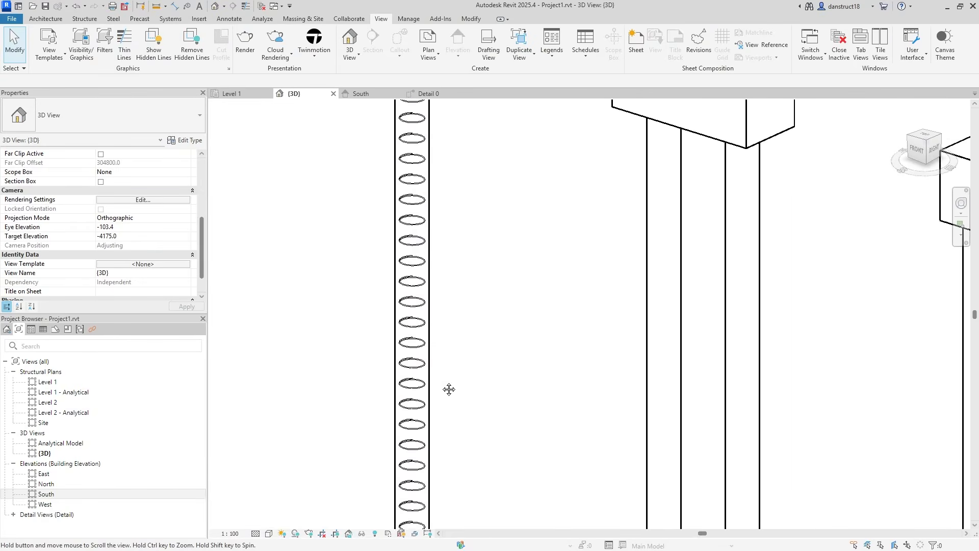
click(397, 266)
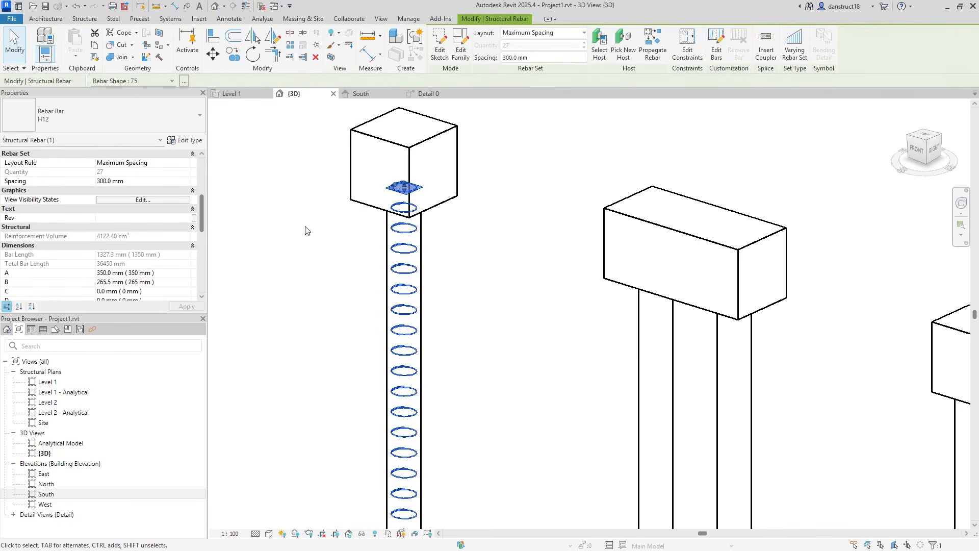
scroll(143, 190, up, 5)
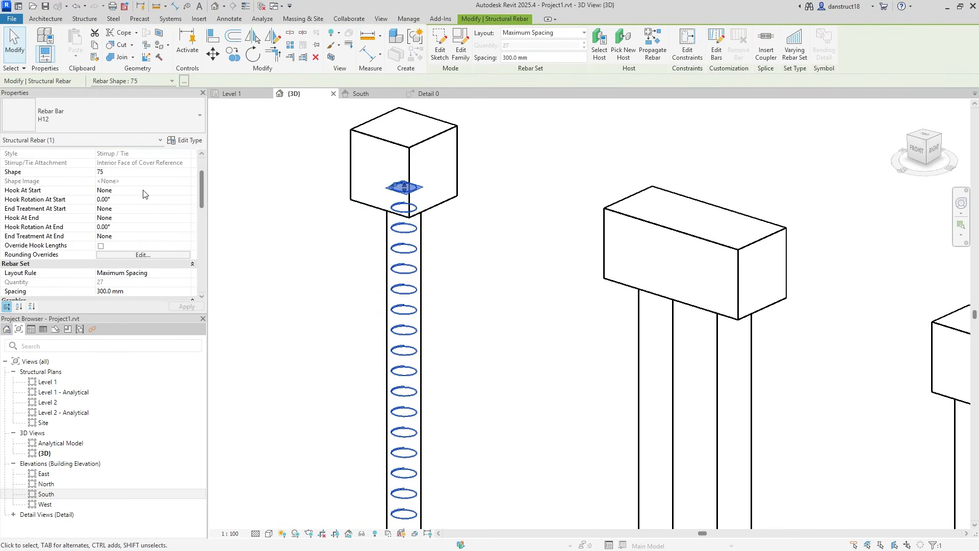
click(162, 217)
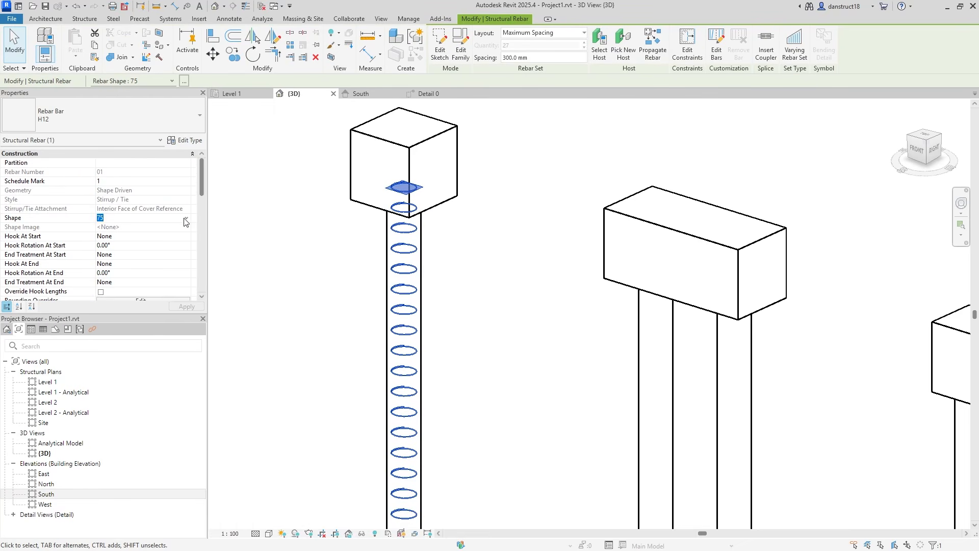
click(185, 219)
scroll(132, 243, down, 1)
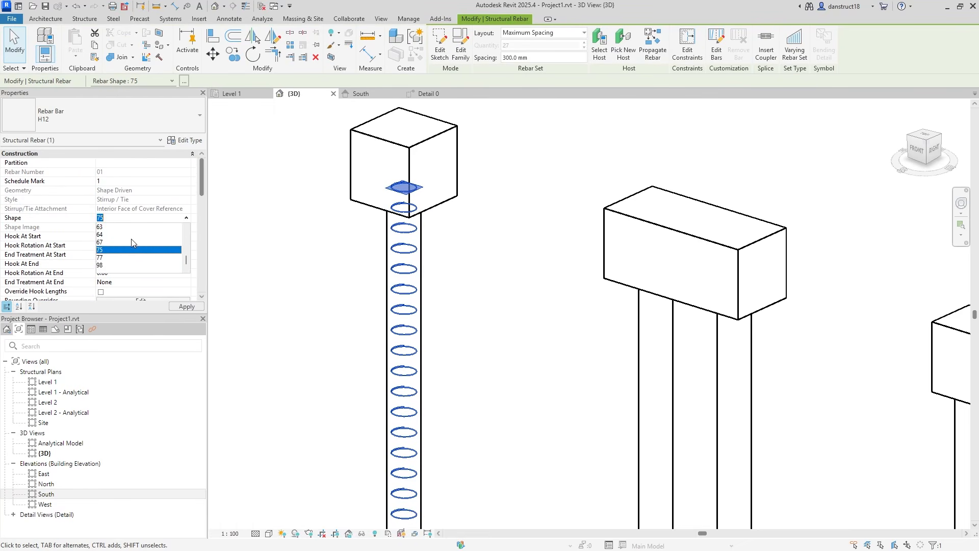
click(102, 258)
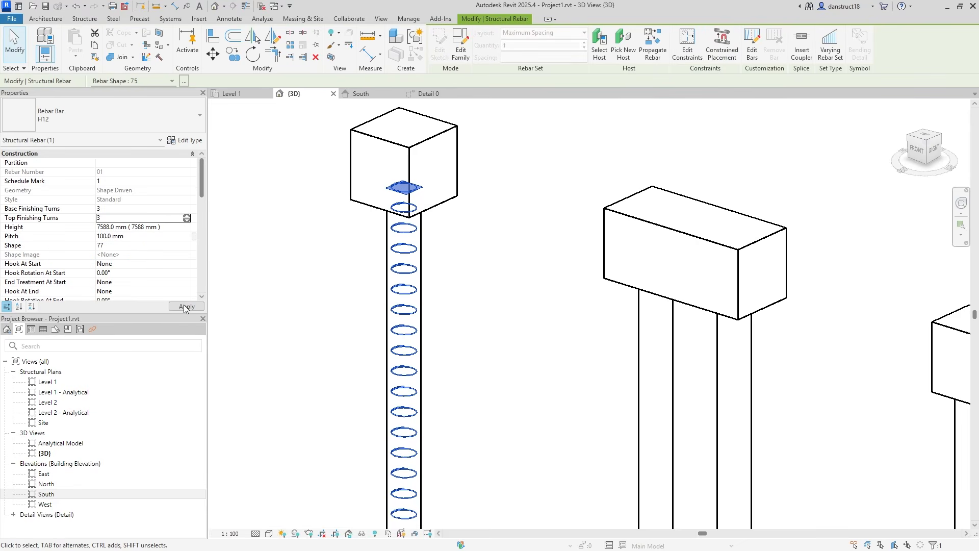
click(196, 307)
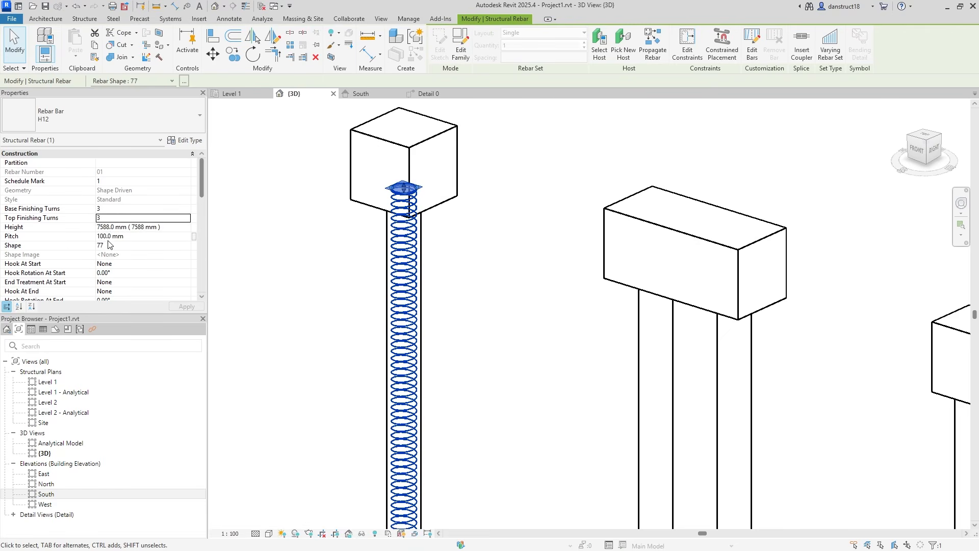
- Set the pitch of the pile's spiral link to 300 mm
click(136, 236)
text(3)
click(175, 306)
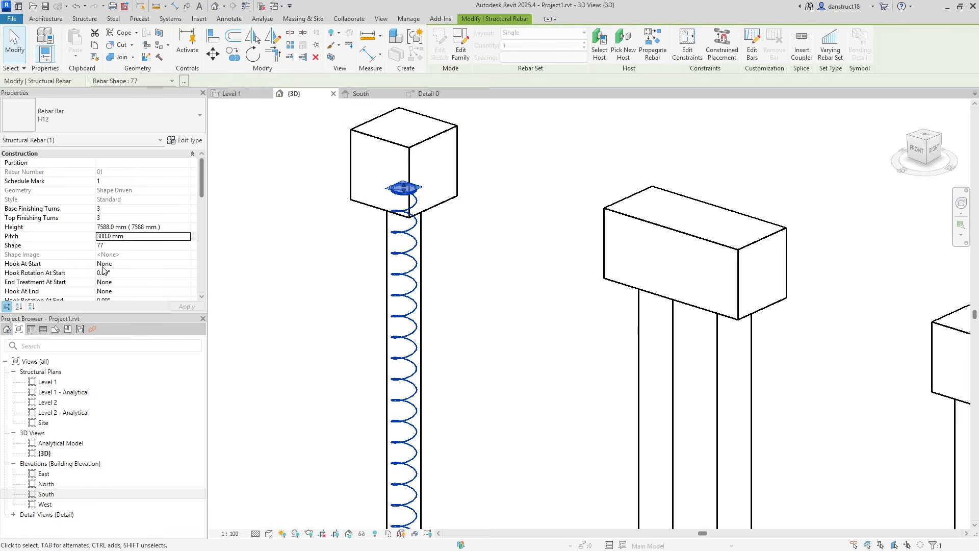
scroll(103, 269, down, 5)
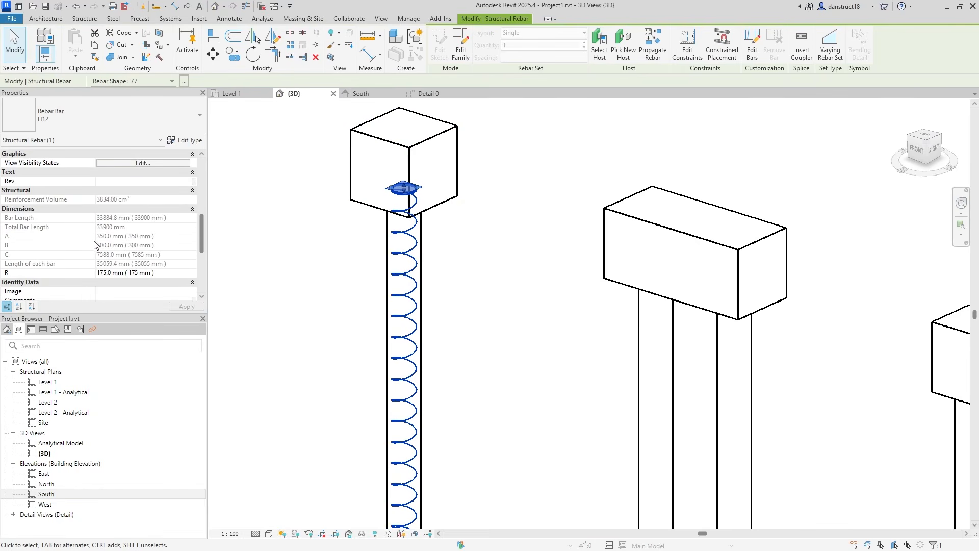
- Deselect the spiral and undo its pitch and shape changes
click(283, 241)
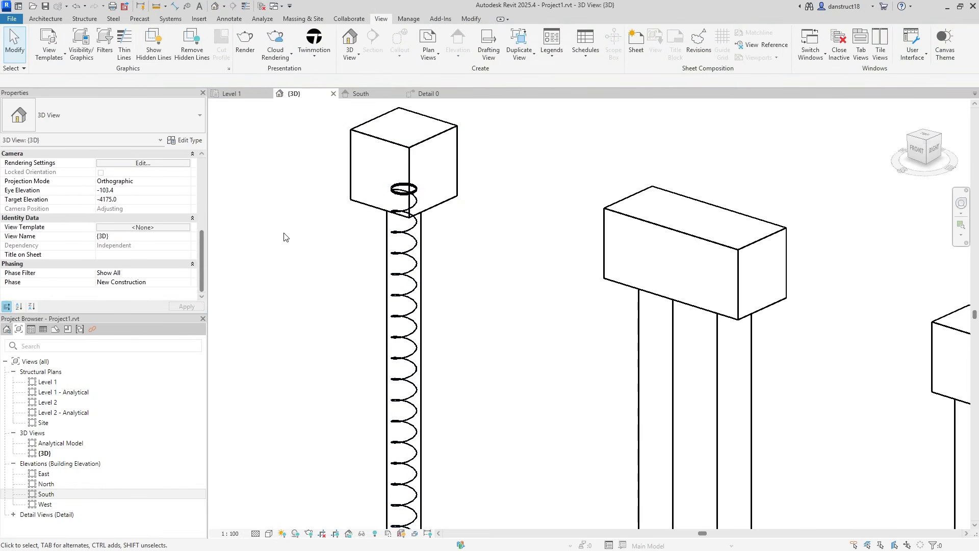
click(77, 9)
click(77, 10)
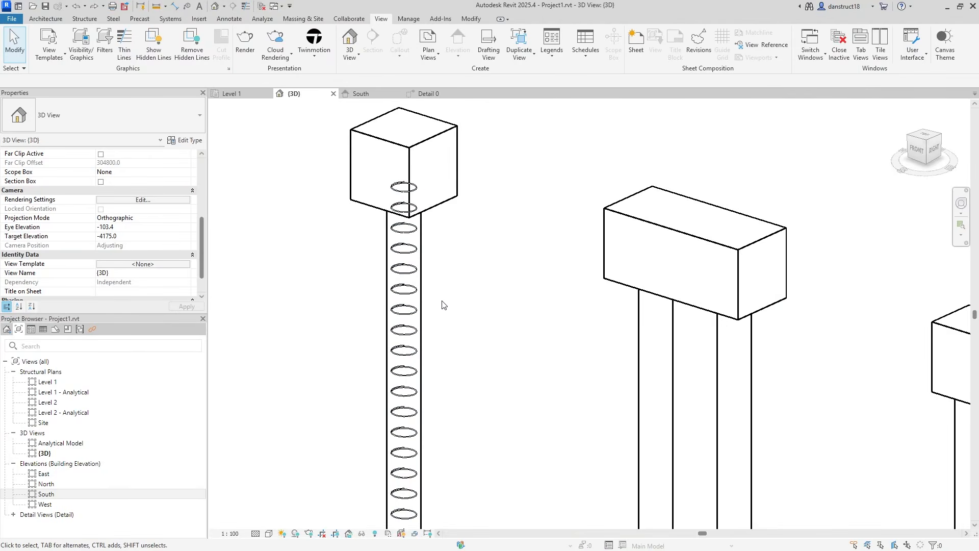
- Start placing free-form rebar in the single pile with a Fixed Number layout and a quantity of 8
click(425, 304)
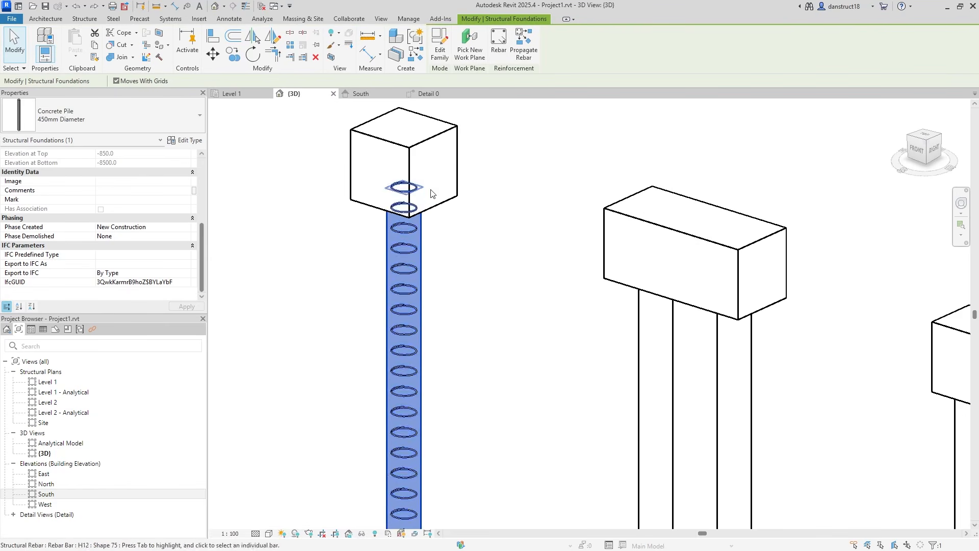
click(495, 50)
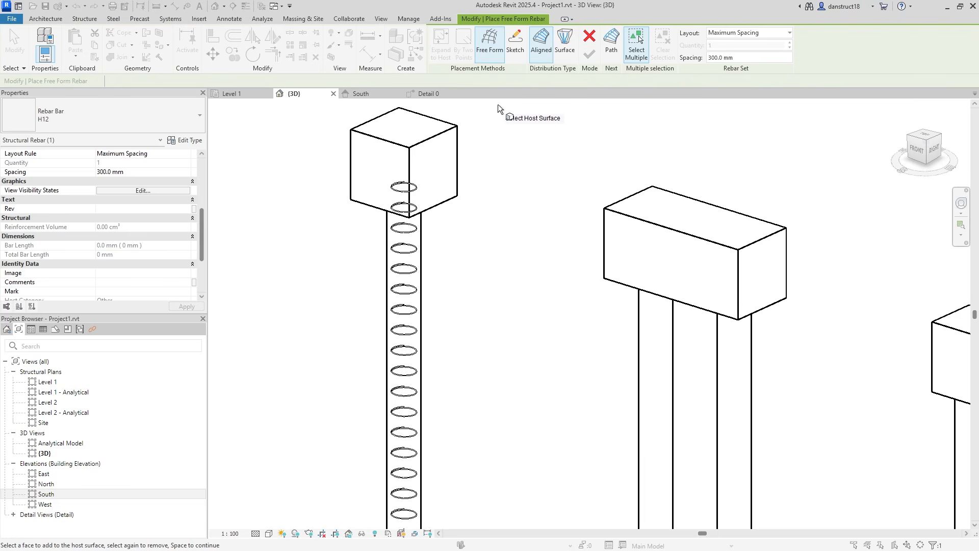
click(739, 31)
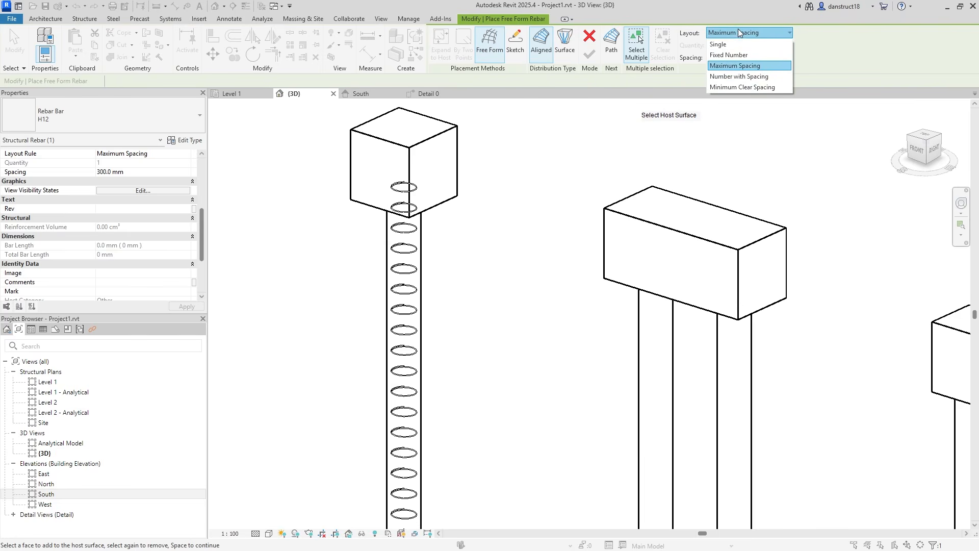
click(735, 55)
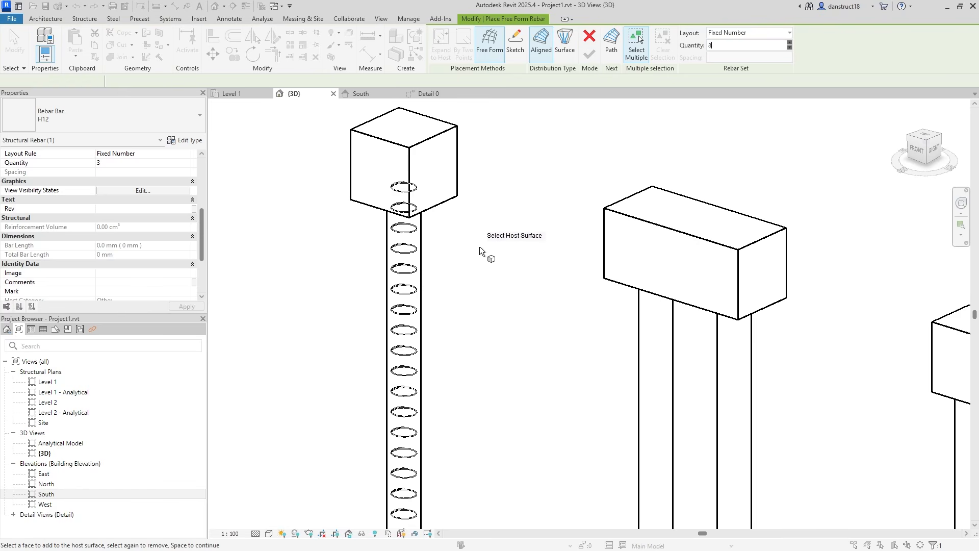
- Choose both halves of the pile's cylindrical side face as the host surfaces for the aligned bars
scroll(488, 243, down, 2)
middle_drag(499, 416, 500, 283)
scroll(463, 386, up, 2)
scroll(434, 418, up, 3)
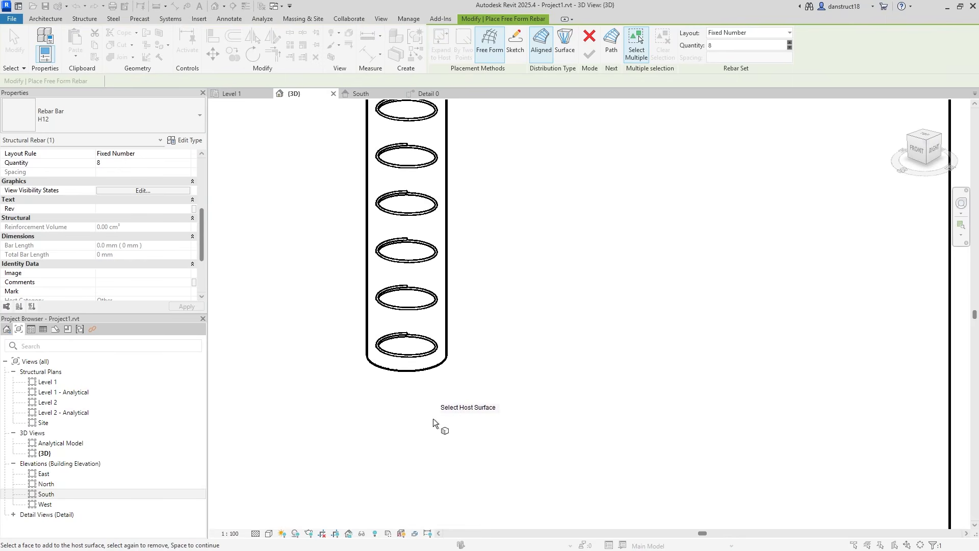
click(447, 317)
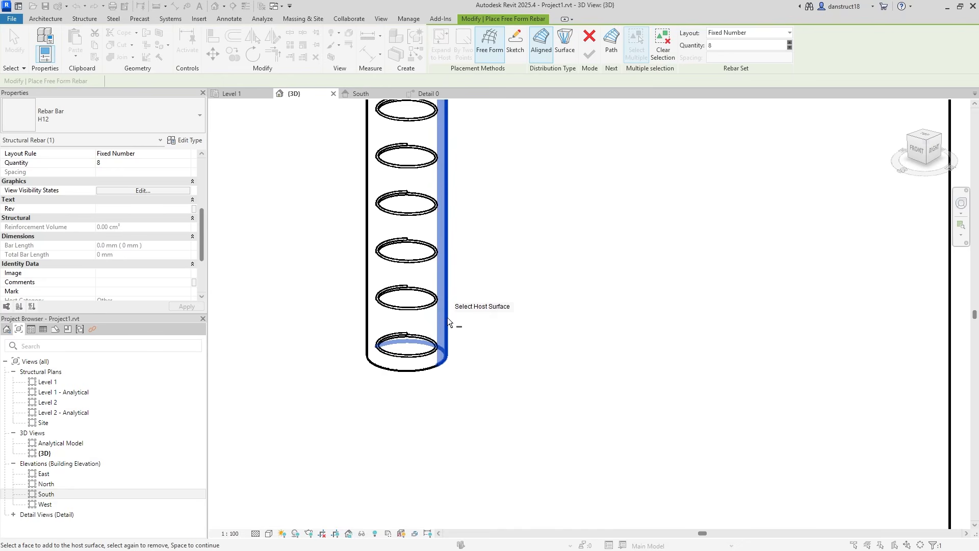
click(365, 314)
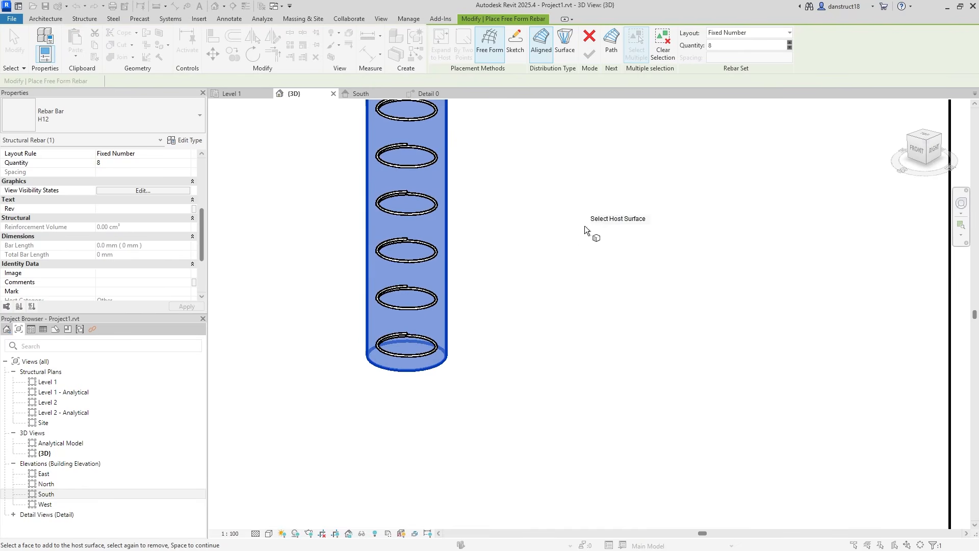
- Define the path with both bottom-edge arcs of the pile and finish placing the vertical bars
click(610, 51)
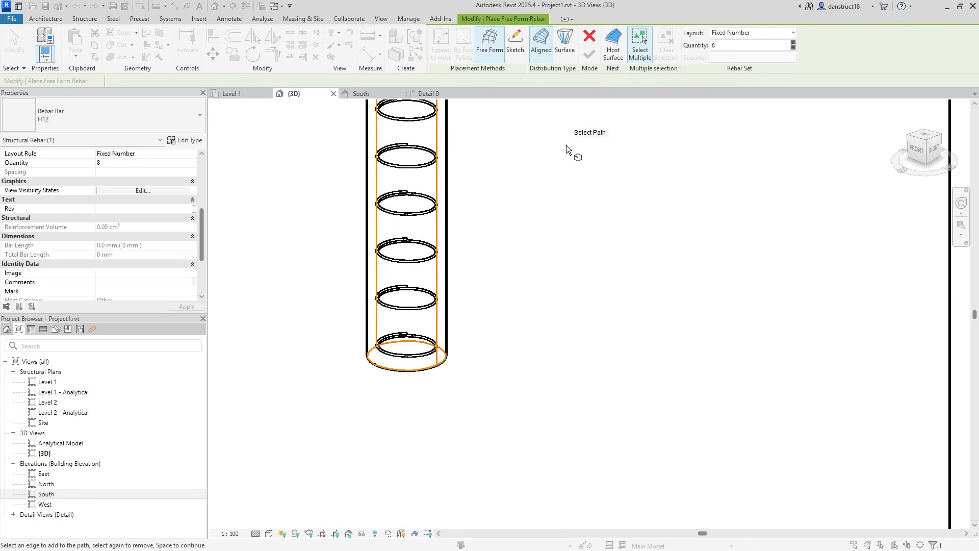
click(448, 357)
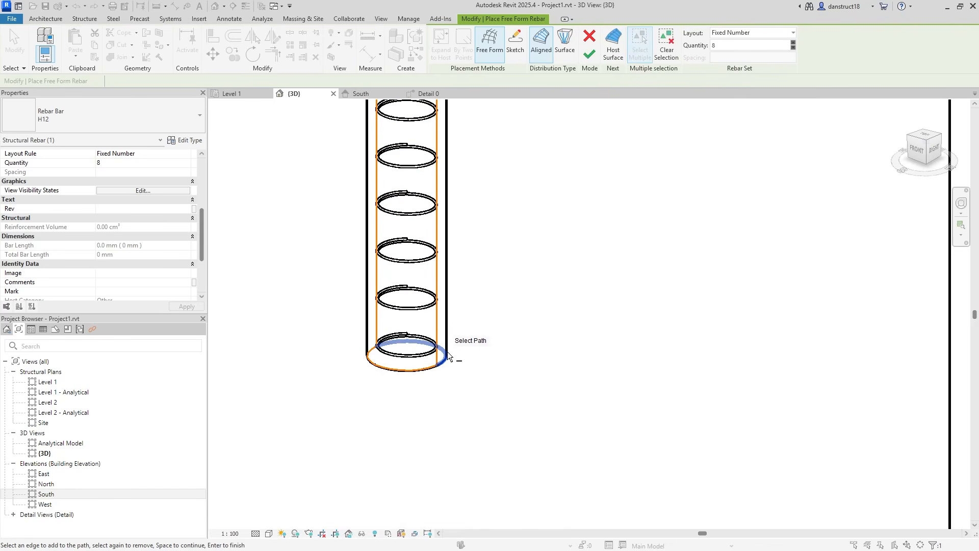
click(406, 366)
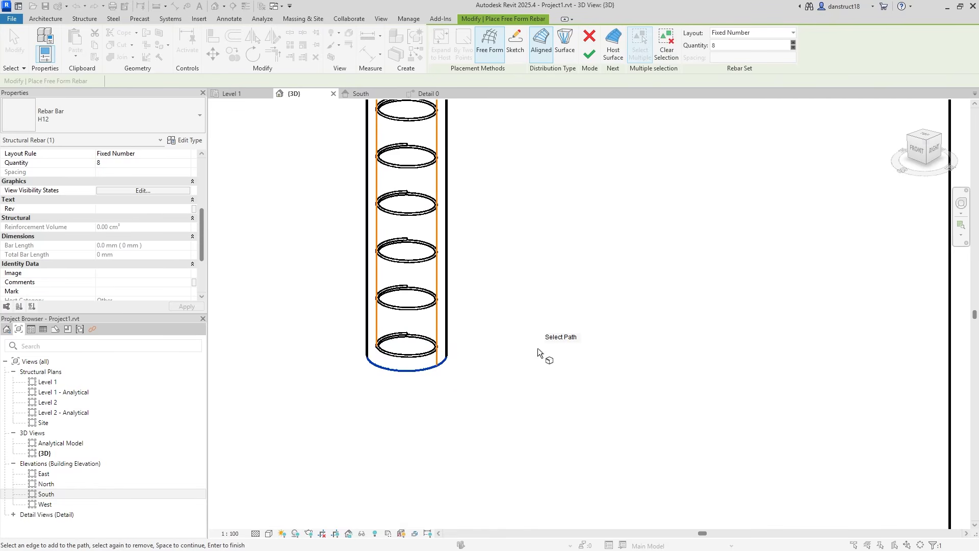
click(589, 55)
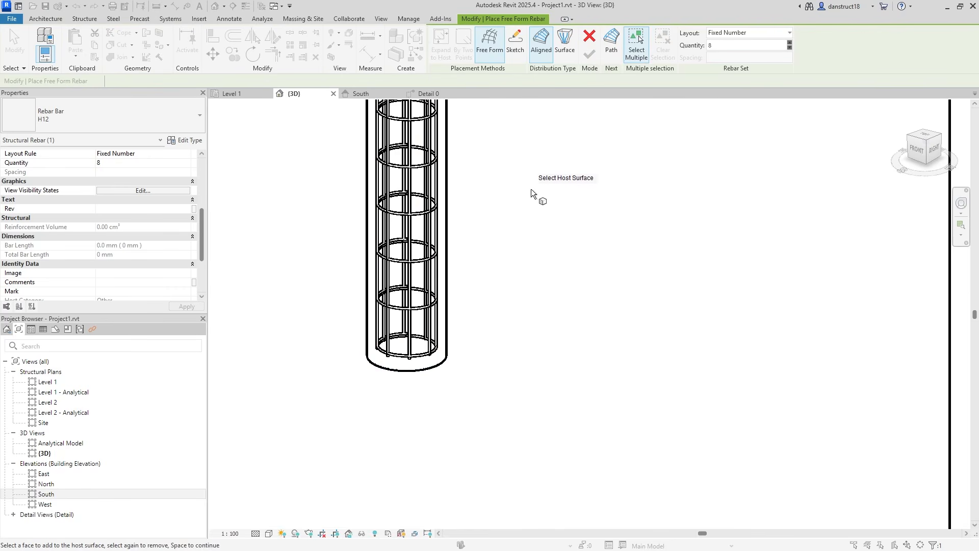
key(Escape)
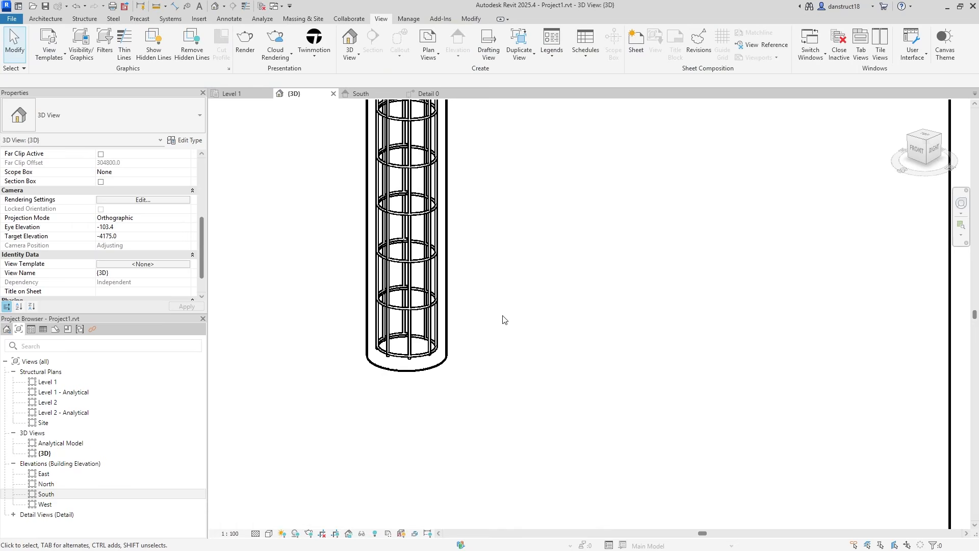
- Select the pile's set of vertical bars and change its bar type to H16
click(414, 329)
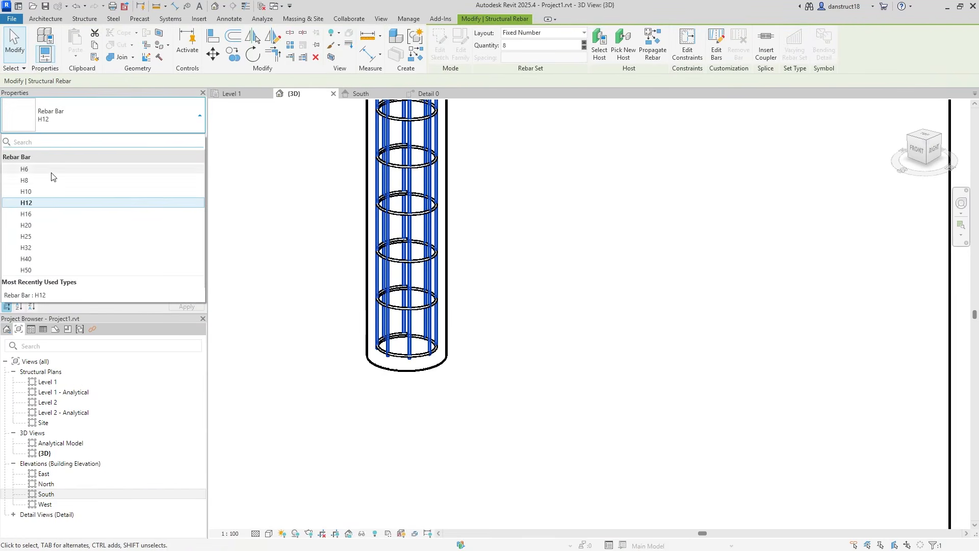
click(27, 214)
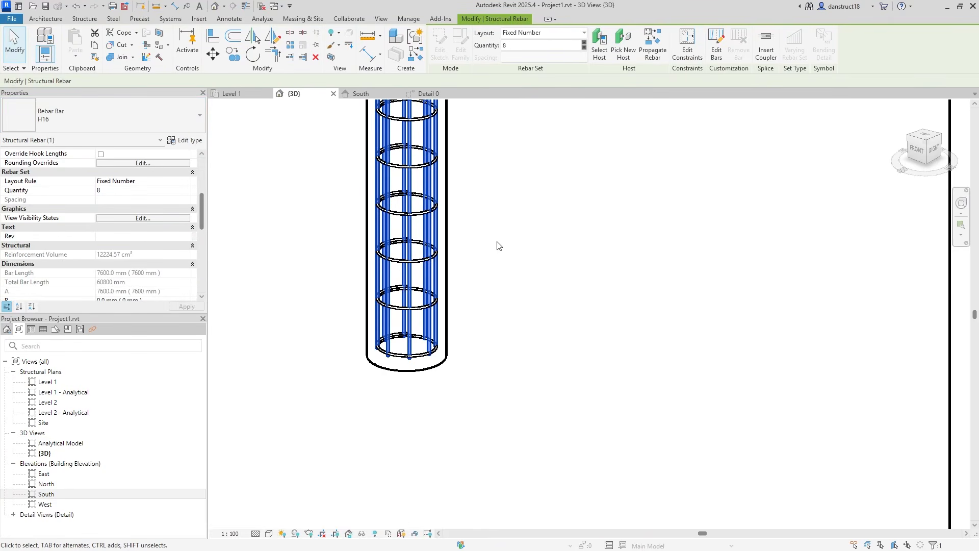
scroll(499, 246, down, 5)
scroll(450, 250, up, 2)
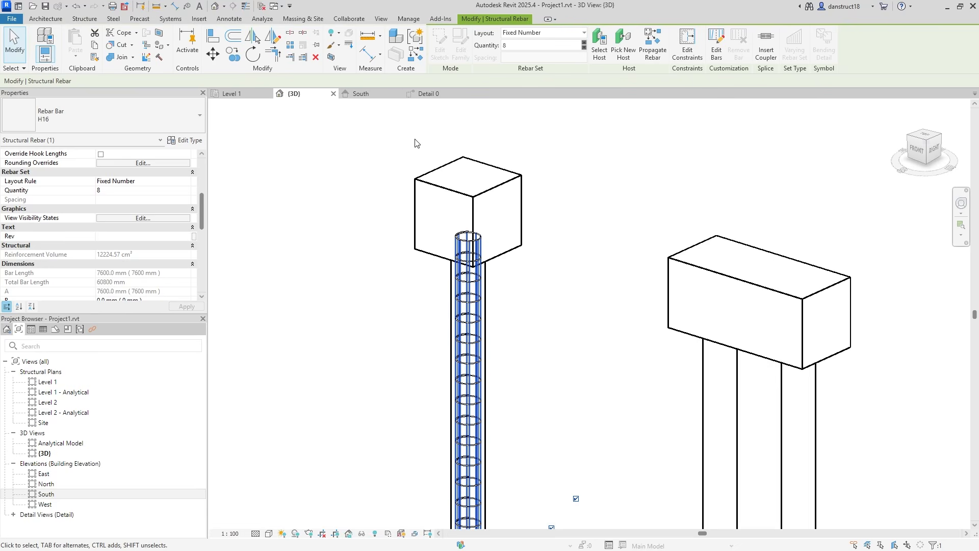
- In the Detail 0 view, edit the vertical bar set's constraints and set its host surface cover offset to -20 mm
click(429, 94)
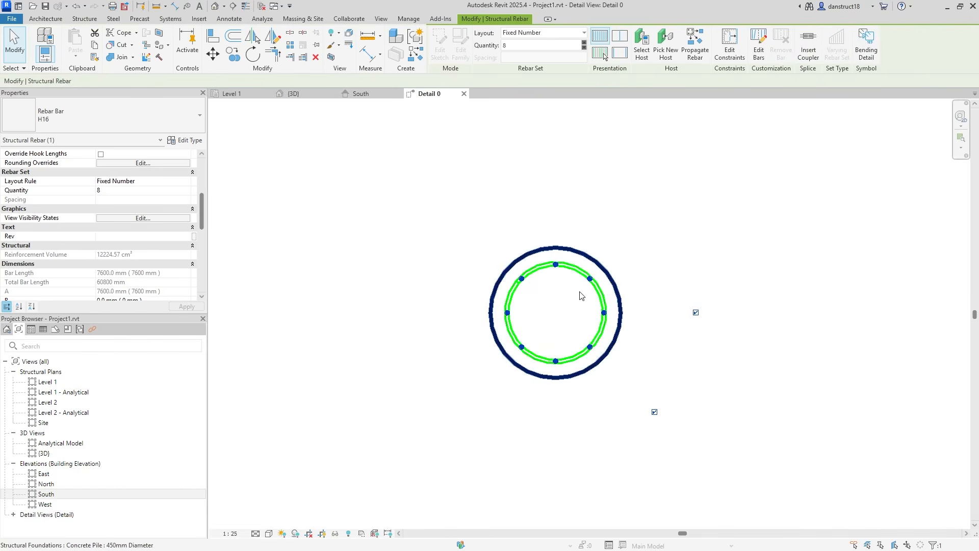
scroll(581, 297, up, 3)
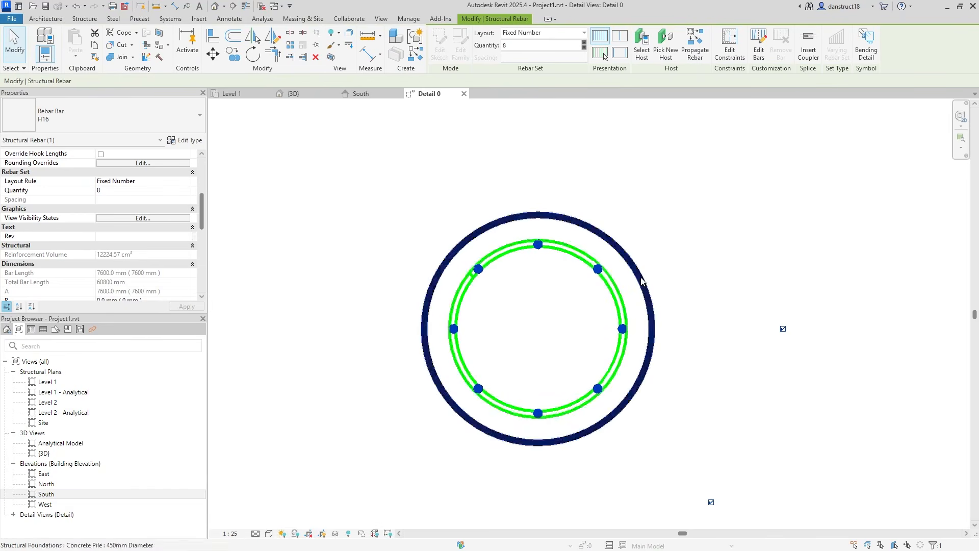
click(662, 258)
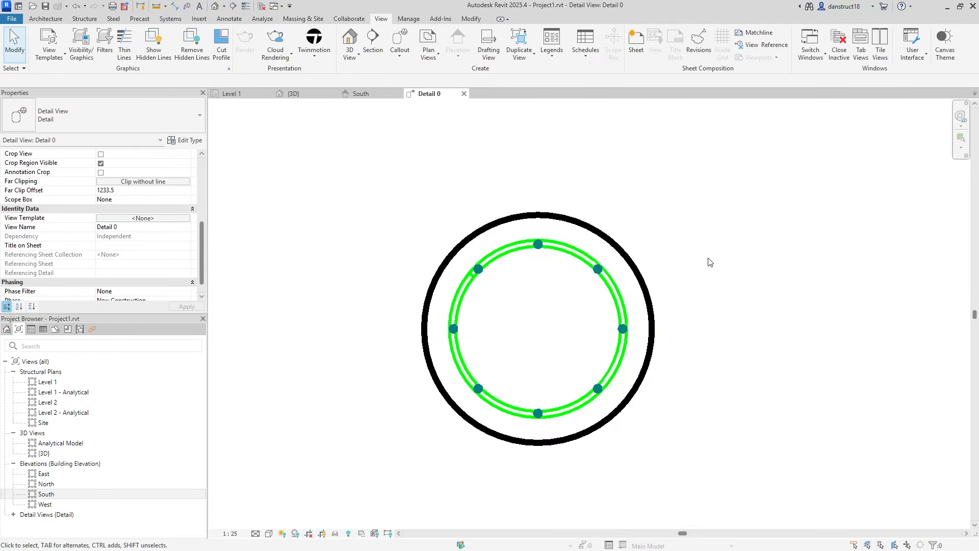
click(601, 273)
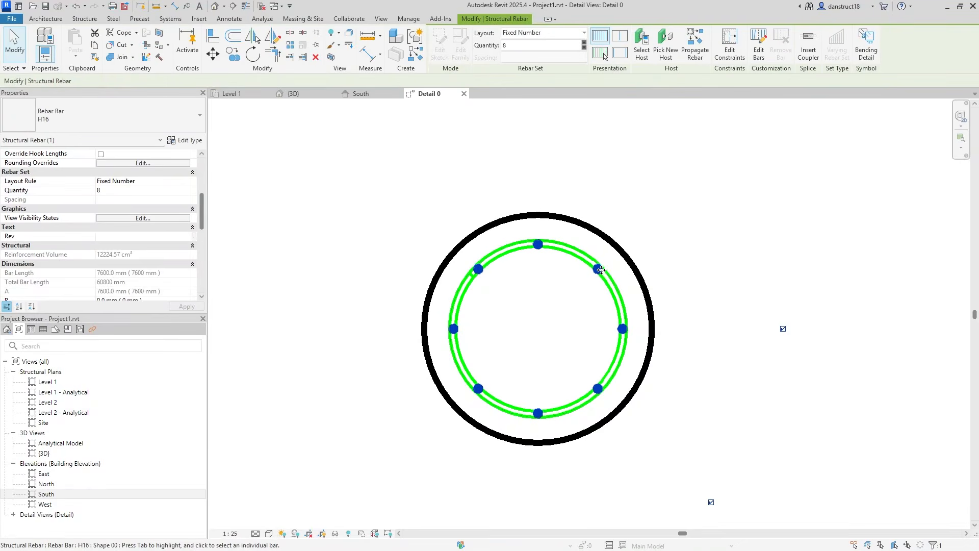
click(729, 46)
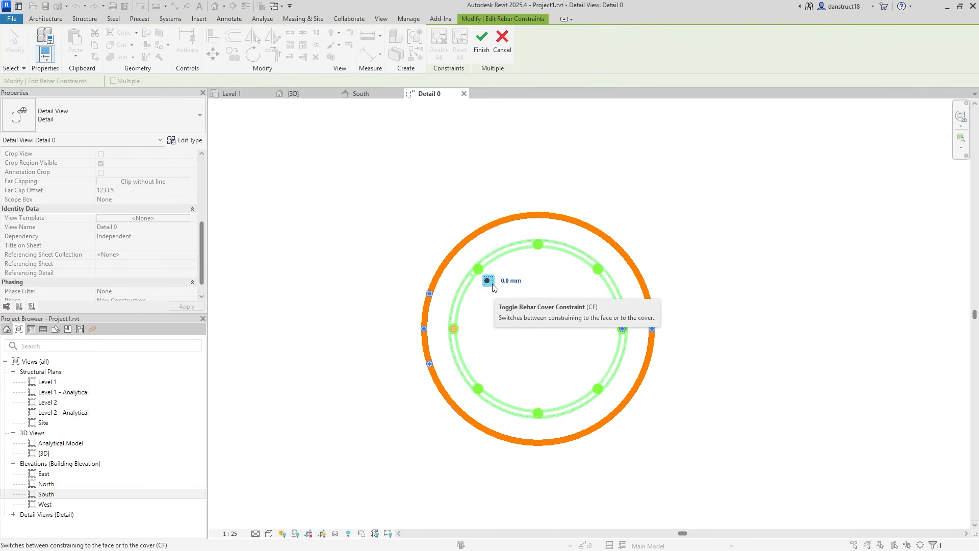
click(510, 283)
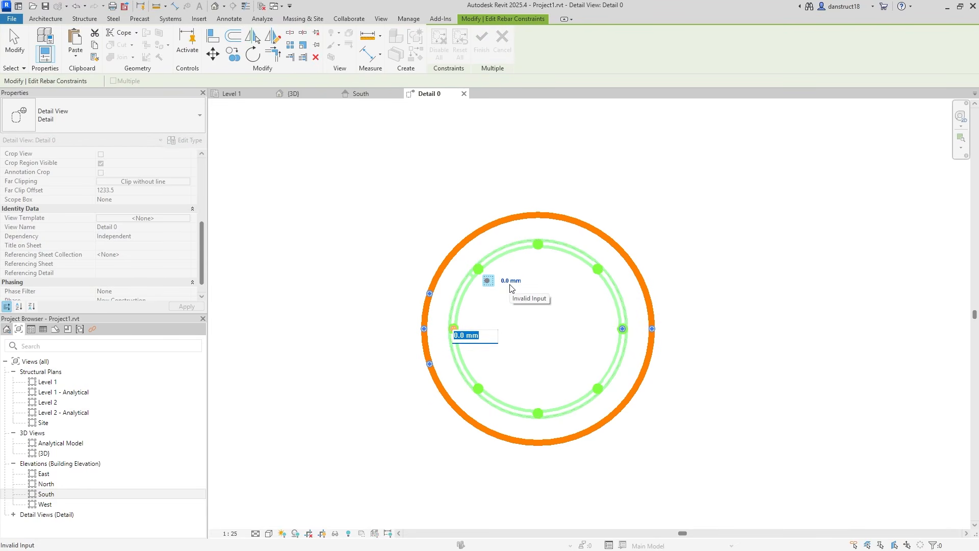
text(-2)
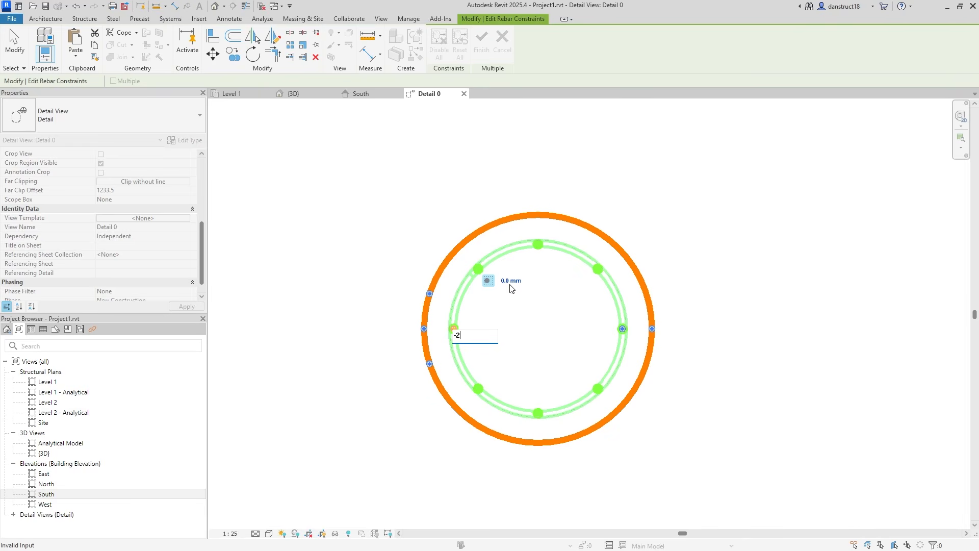
text(0)
key(Return)
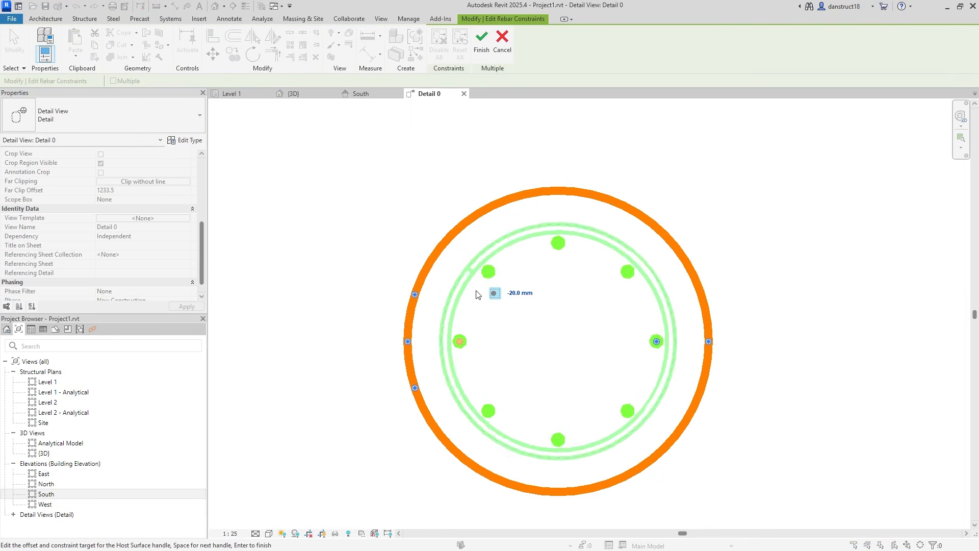
- Set the vertical bars' host surface offset to -16 mm and finish editing the constraints
scroll(476, 289, up, 3)
click(509, 321)
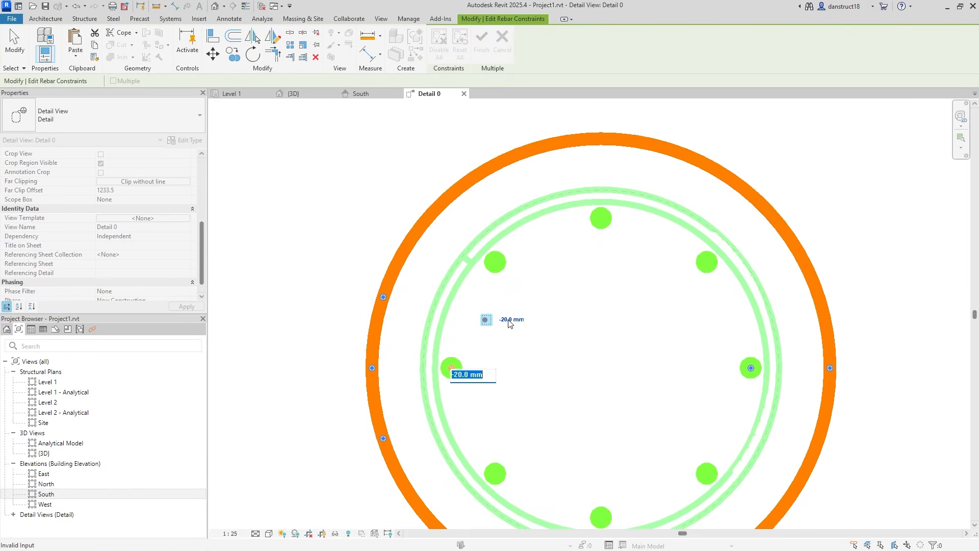
text(-16)
key(Return)
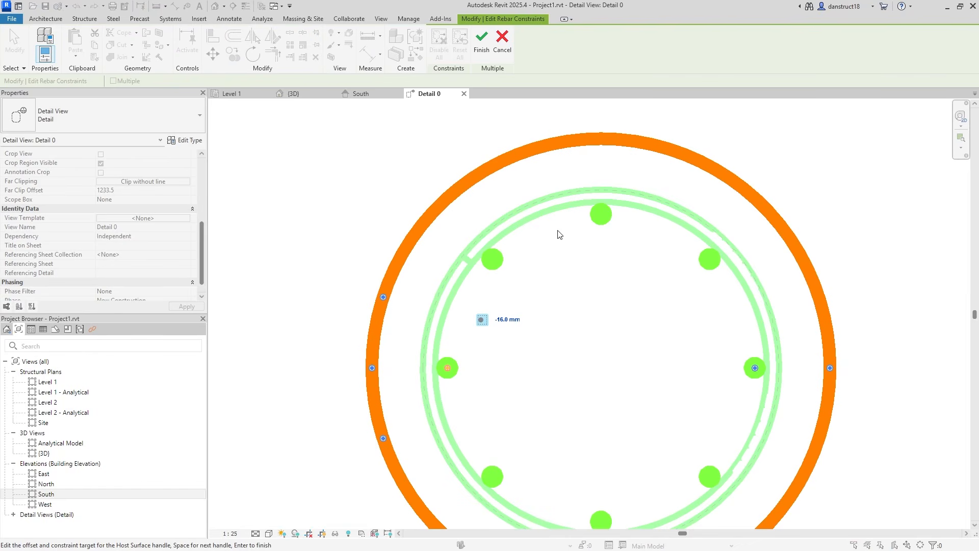
scroll(647, 255, down, 3)
click(482, 41)
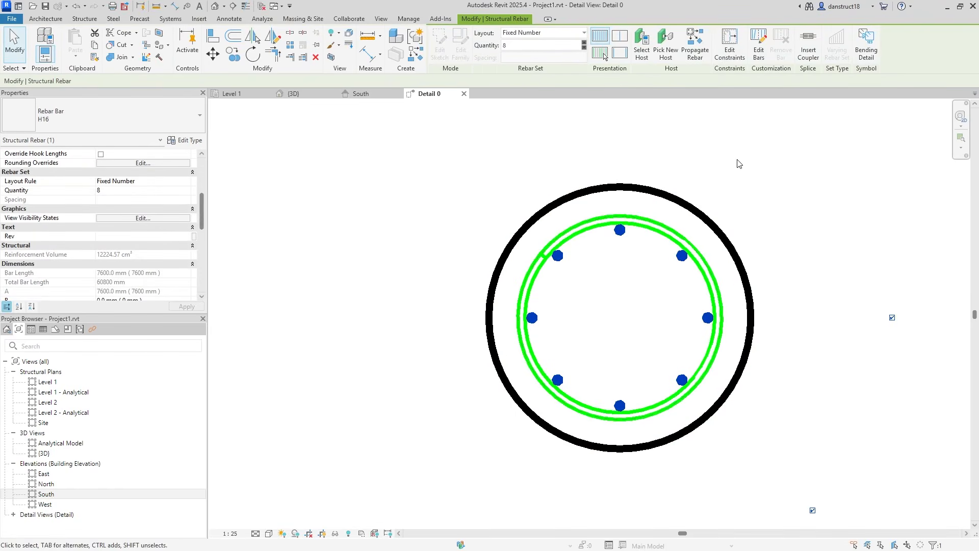
- In the 3D view, select the pile's vertical bar set and give its start a Standard - 90 deg. hook
click(301, 96)
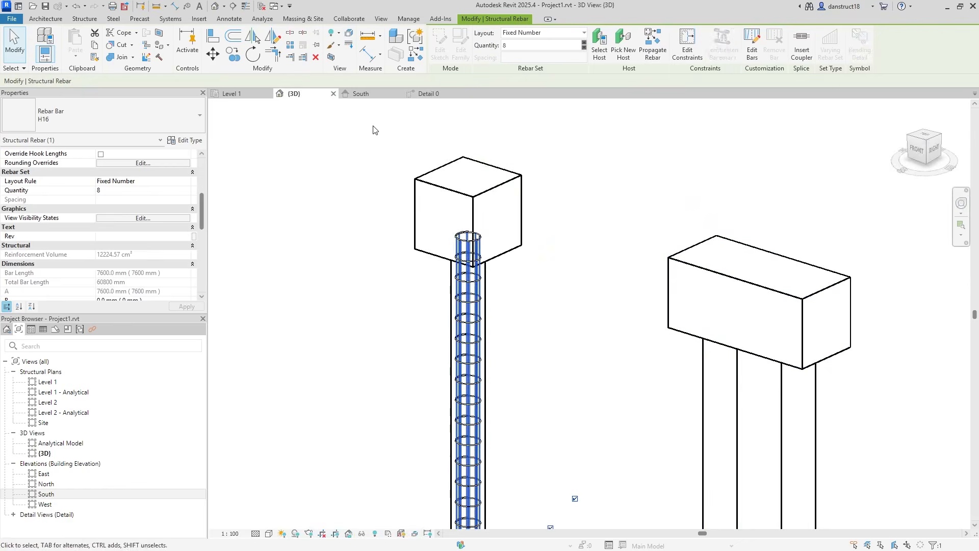
middle_drag(520, 372, 519, 291)
scroll(519, 291, up, 5)
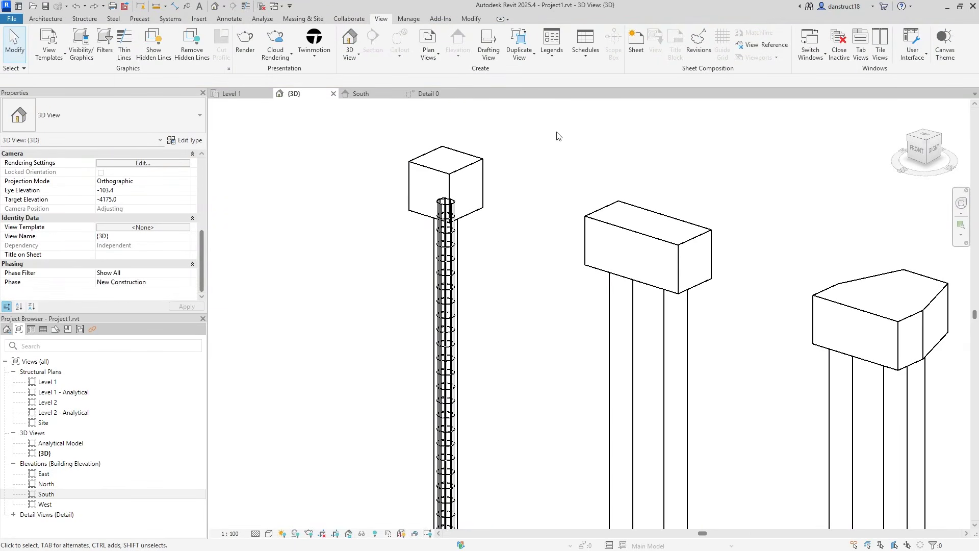
scroll(449, 296, up, 4)
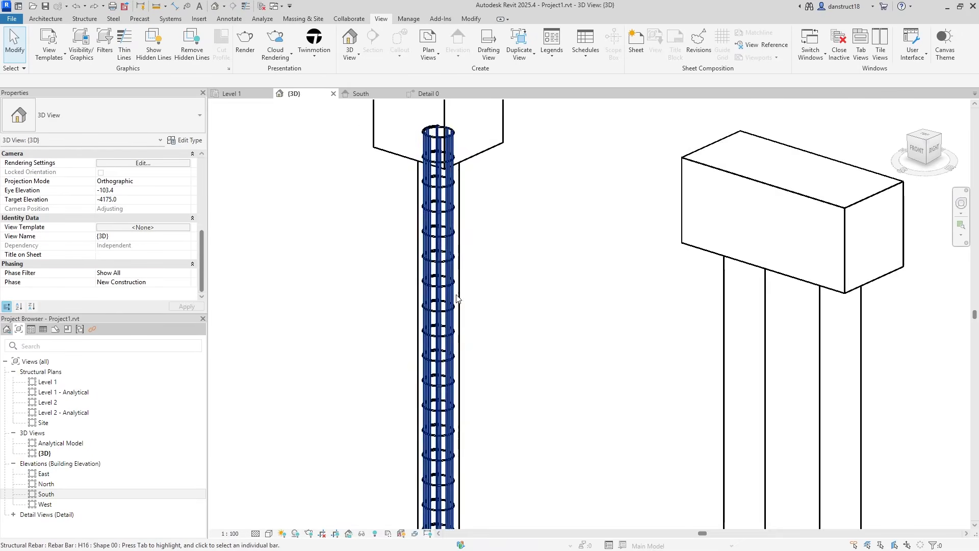
click(454, 298)
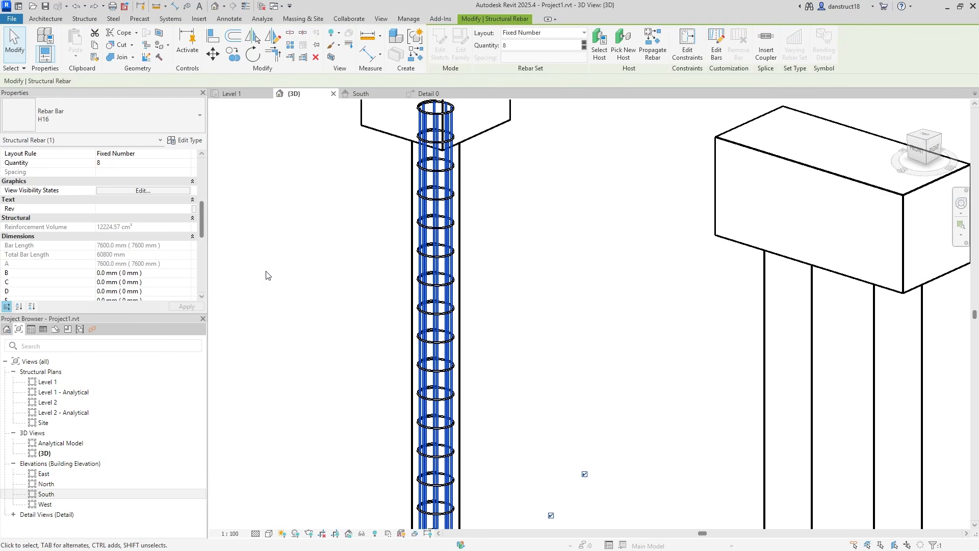
scroll(39, 210, up, 5)
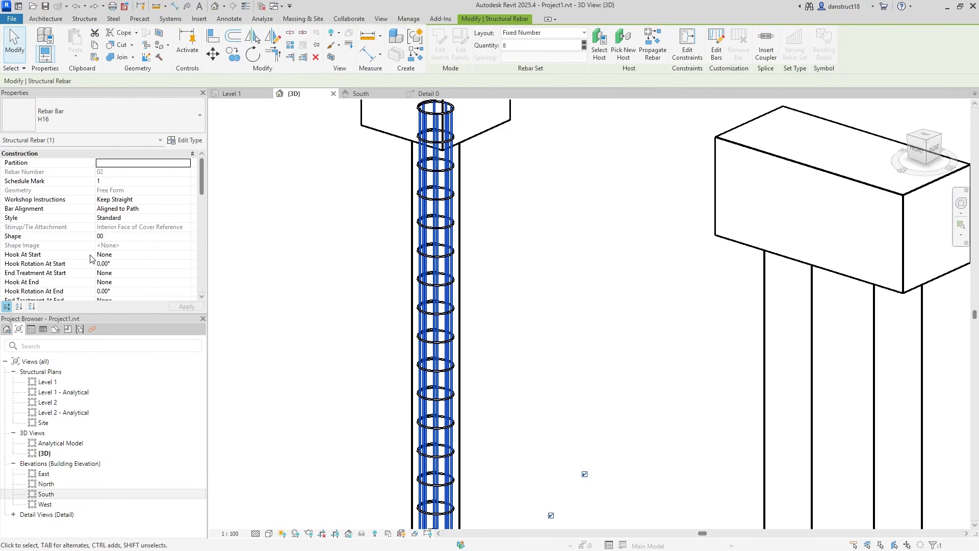
click(159, 255)
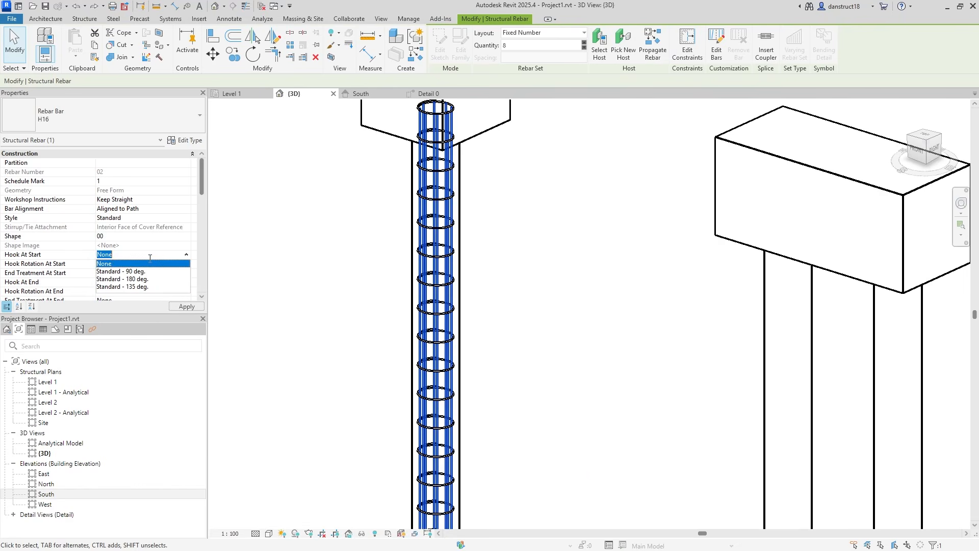
click(122, 272)
click(184, 306)
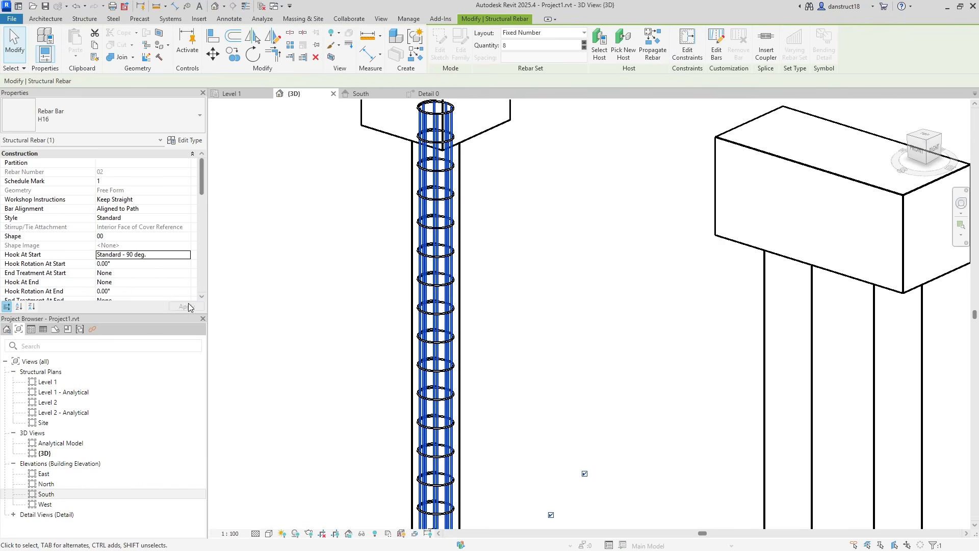
- Override the vertical bars' hook lengths and set the start hook length H1 to 100 mm
scroll(348, 197, down, 3)
scroll(411, 260, up, 8)
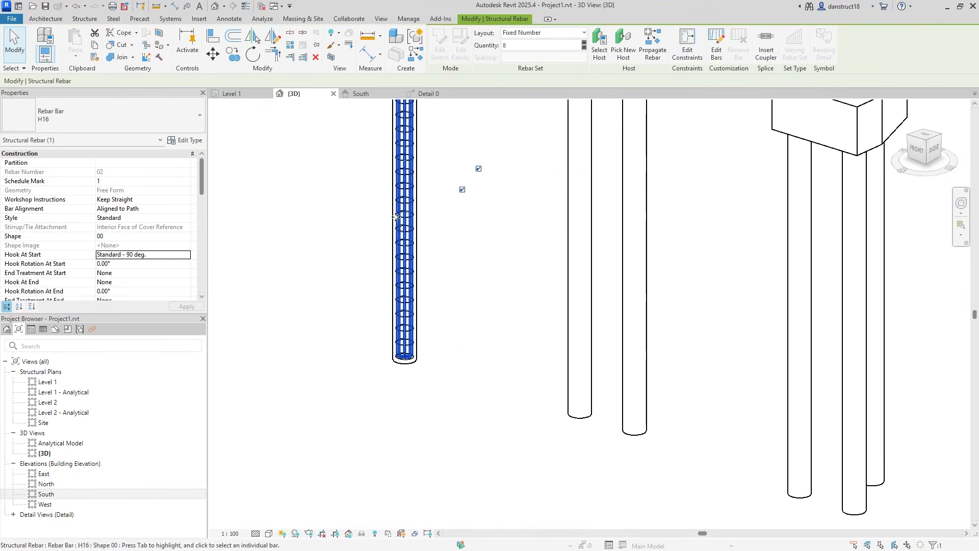
scroll(419, 283, up, 3)
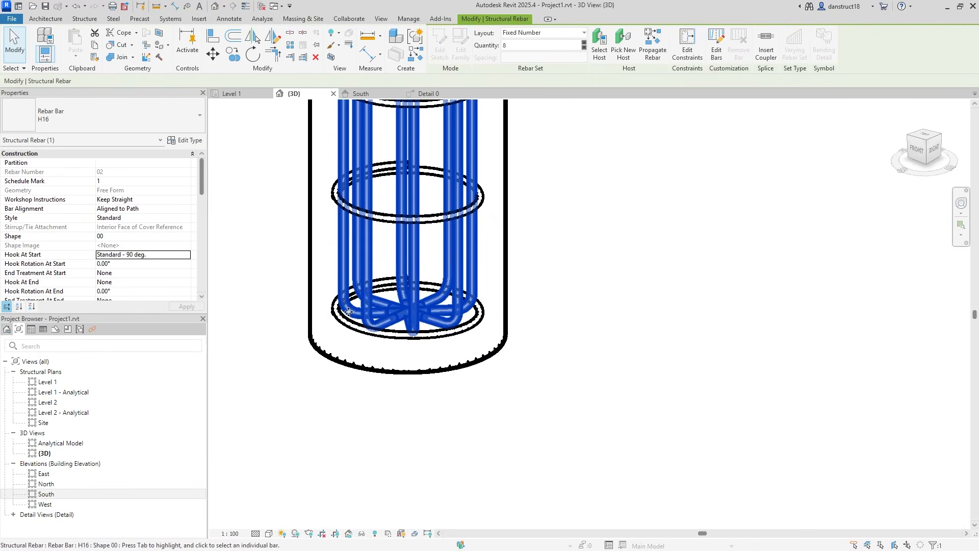
scroll(402, 305, up, 2)
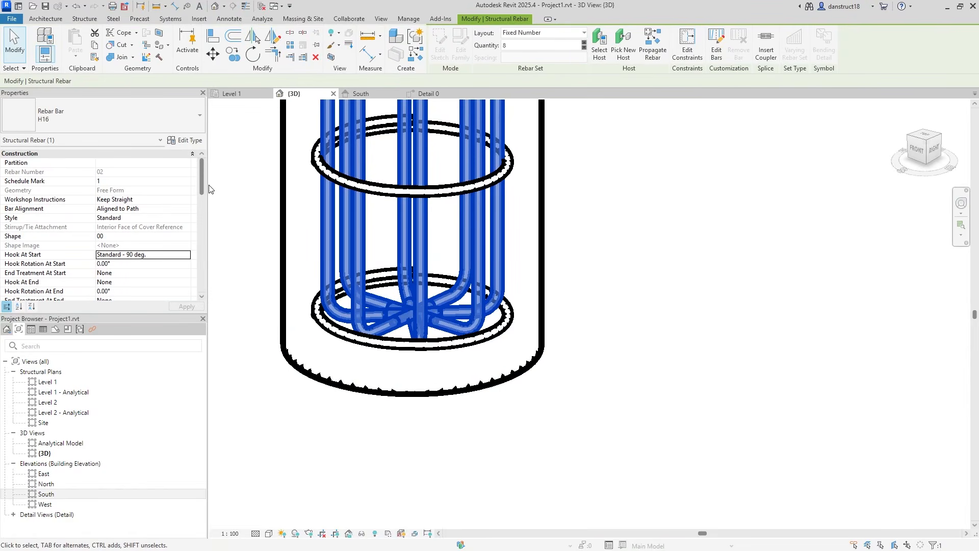
drag(202, 177, 199, 247)
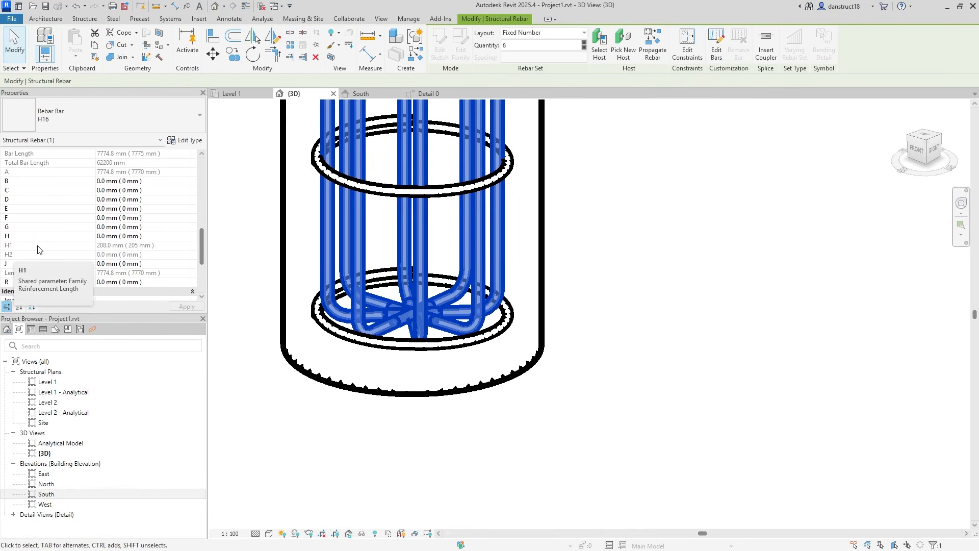
drag(202, 250, 205, 202)
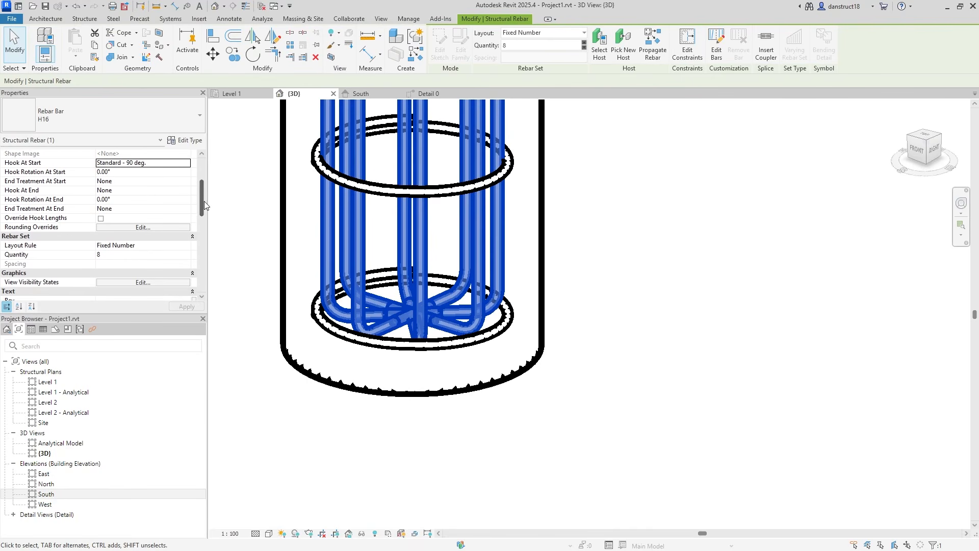
click(100, 219)
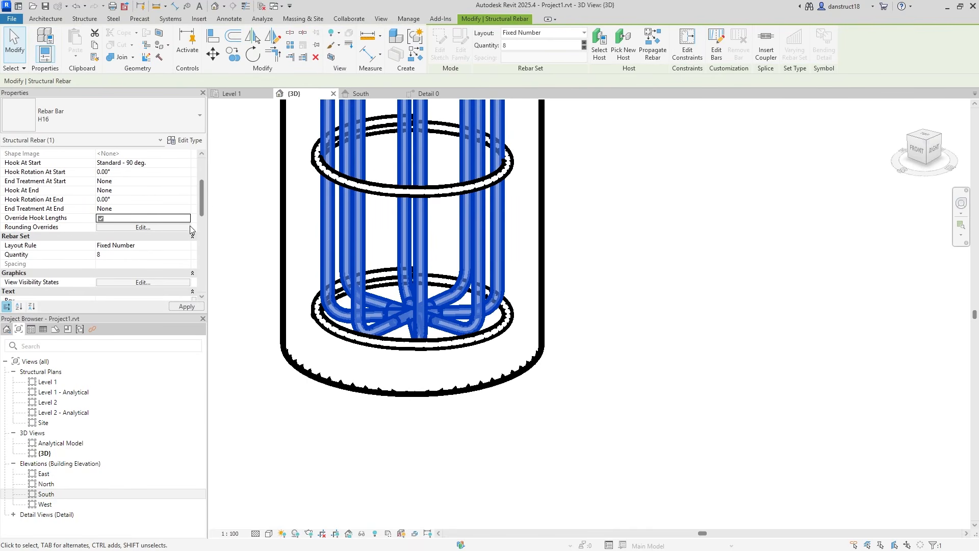
click(186, 307)
drag(203, 209, 194, 265)
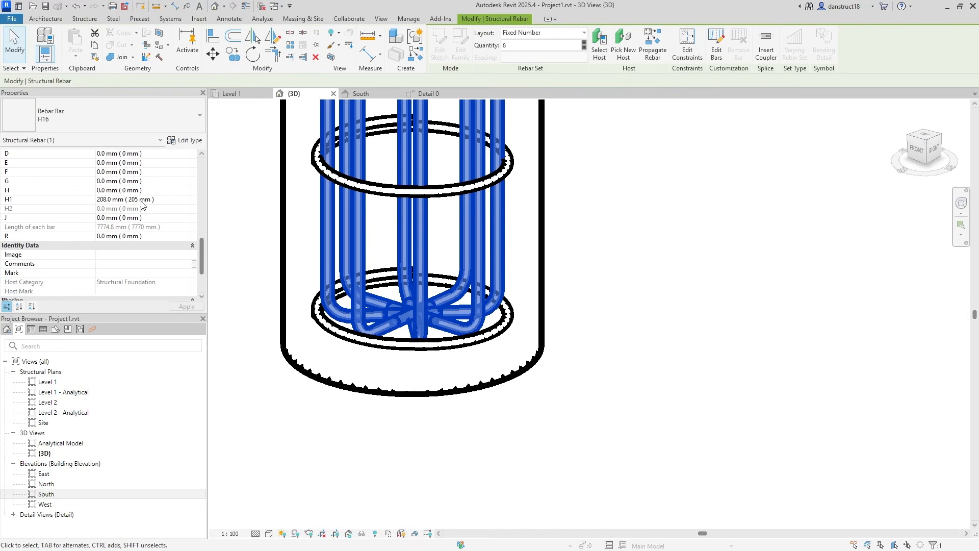
click(167, 200)
text(1)
click(184, 306)
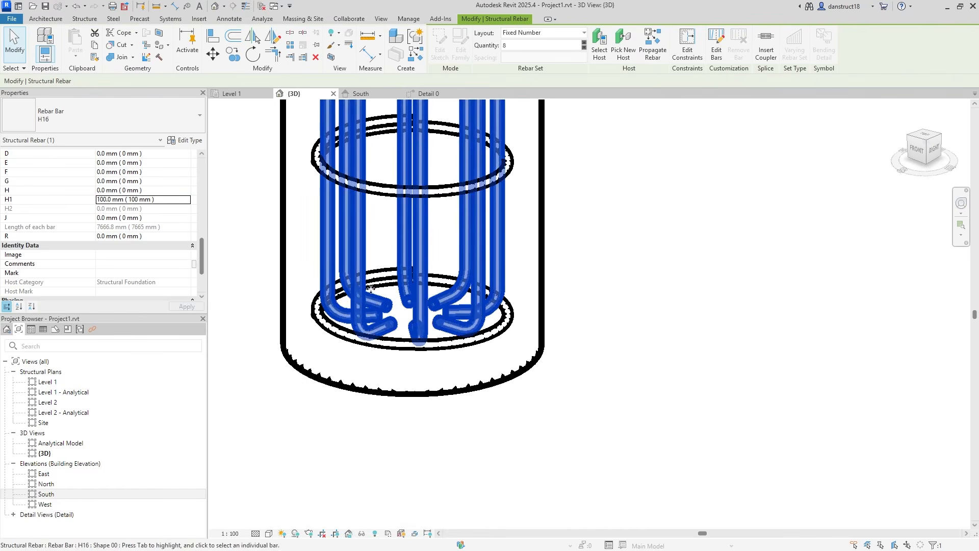
- From the front, select the circular link set and raise its bottom extent to just above the vertical bars' bottom hooks
click(918, 151)
scroll(595, 301, down, 5)
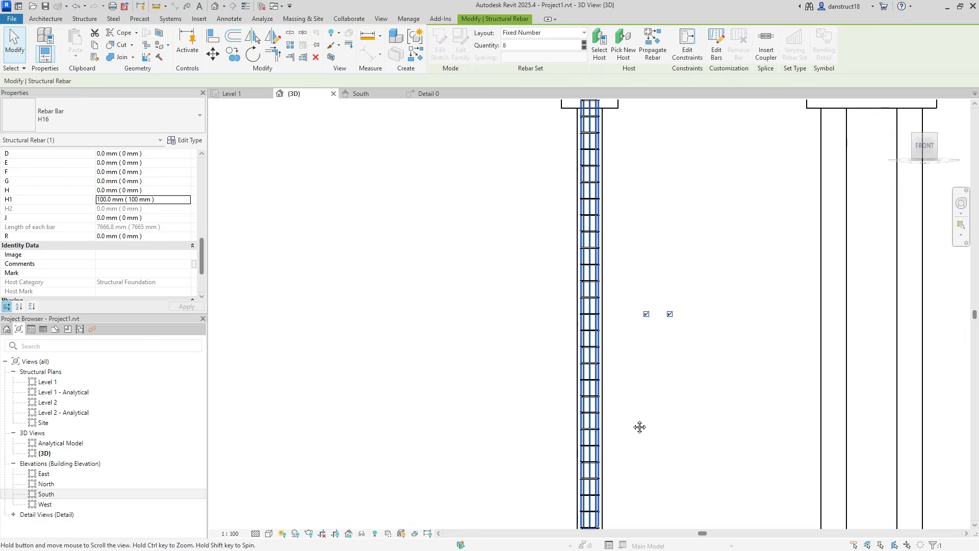
middle_drag(638, 426, 619, 179)
scroll(488, 285, up, 6)
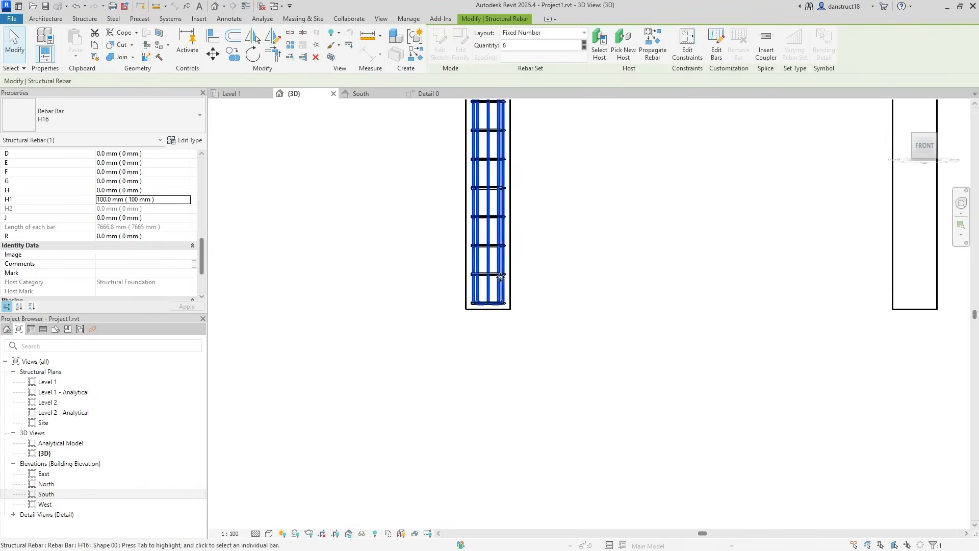
click(360, 335)
click(450, 332)
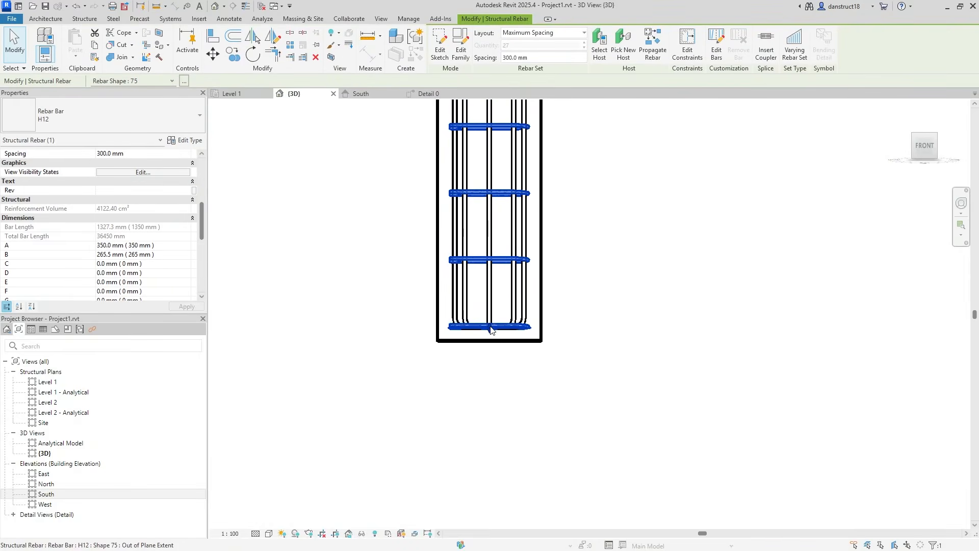
drag(490, 328, 492, 320)
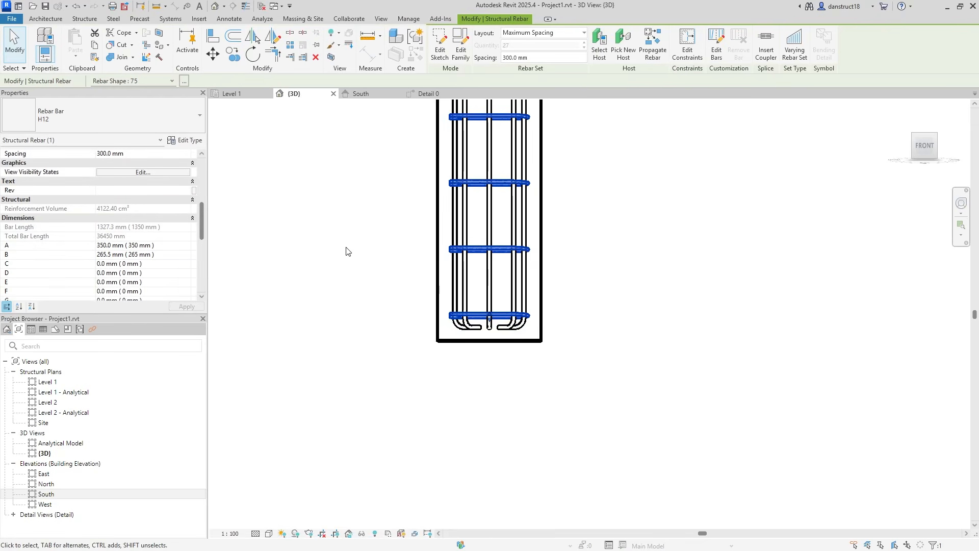
- Lower the link set's top extent to slightly below the upper ends of the vertical bars inside the pile cap
scroll(388, 249, down, 3)
scroll(424, 251, up, 8)
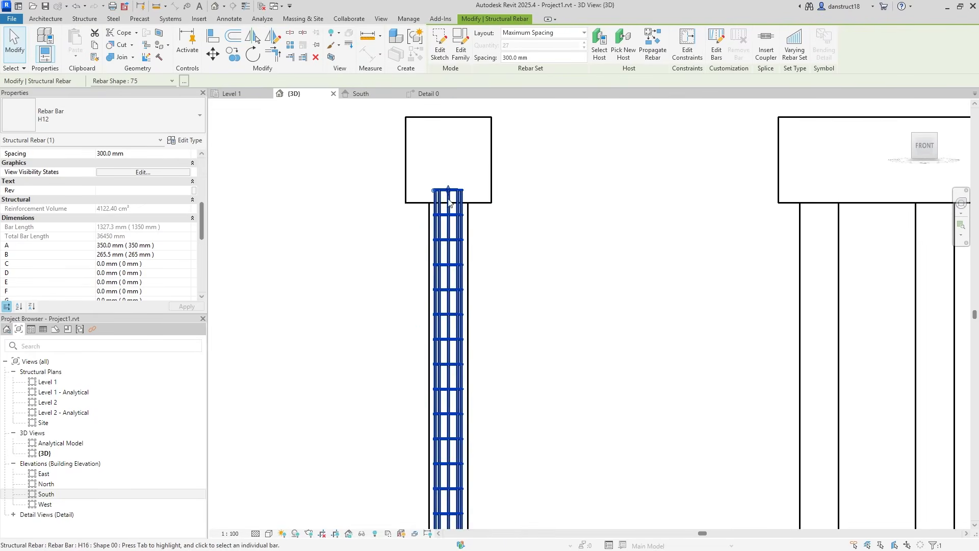
drag(399, 214, 412, 252)
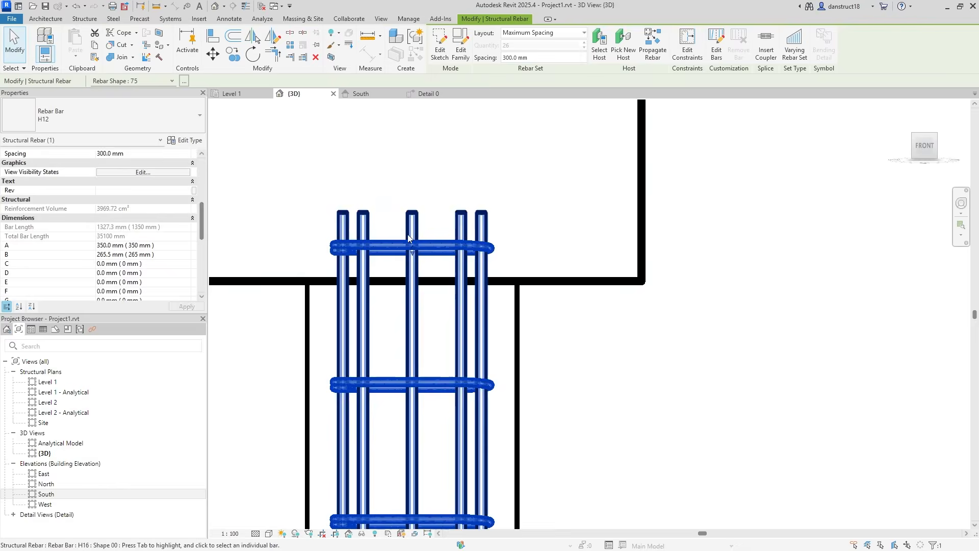
- Select the vertical bar set and give its end a Standard - 90 deg. hook
click(483, 302)
scroll(419, 292, down, 5)
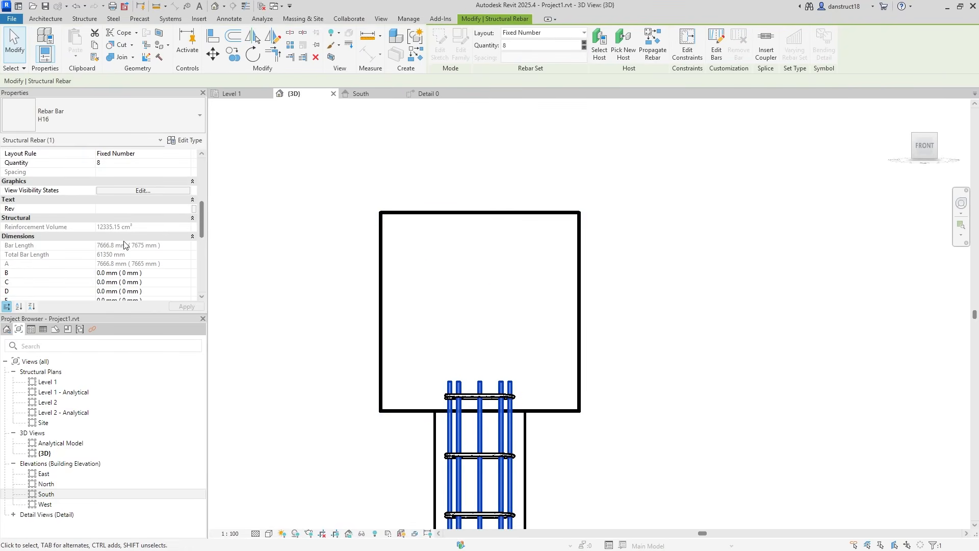
scroll(102, 217, down, 3)
scroll(102, 217, up, 5)
scroll(102, 216, up, 4)
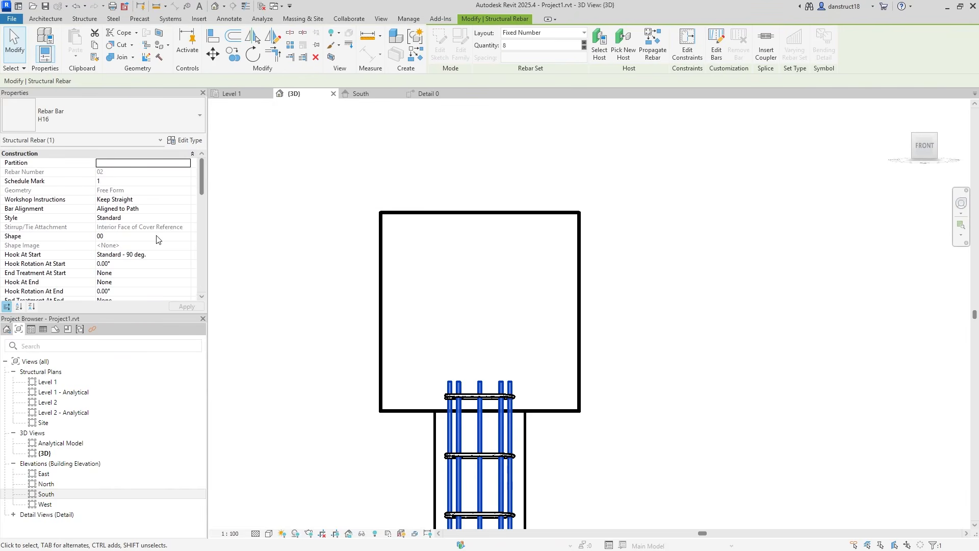
click(137, 285)
click(186, 284)
click(134, 299)
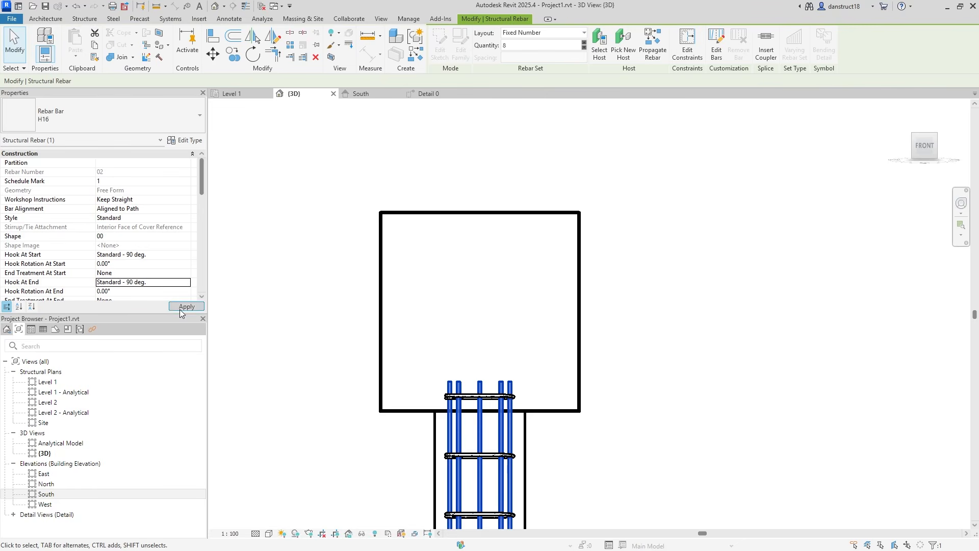
shift+middle_drag(568, 366, 449, 226)
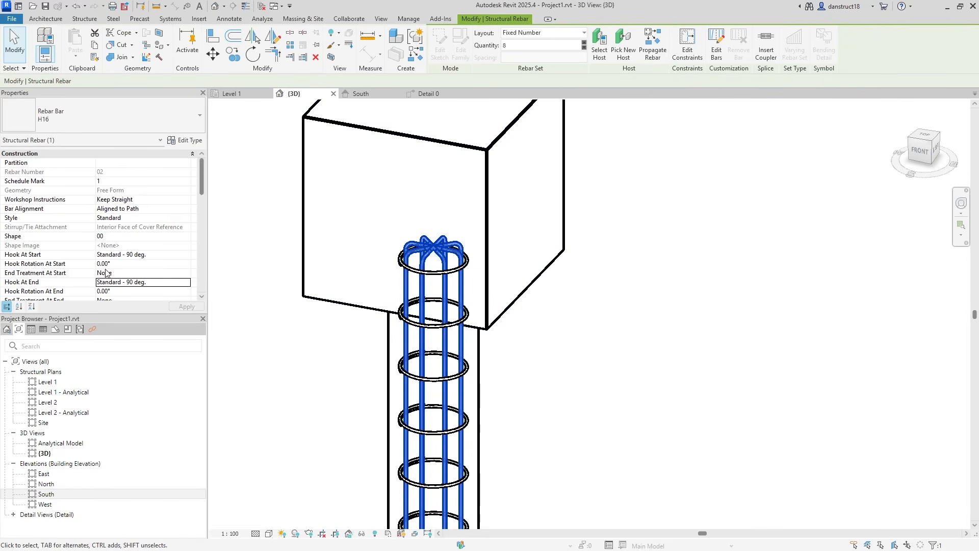
- Set the vertical bars' hook rotation at end to 180° so the top hooks point outward into the cap
click(118, 292)
text(1)
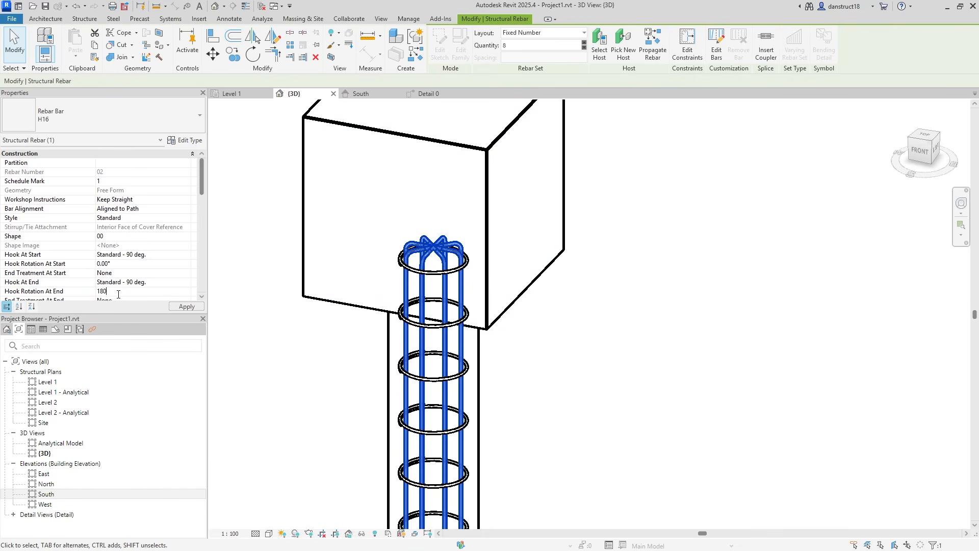
text(80)
click(179, 306)
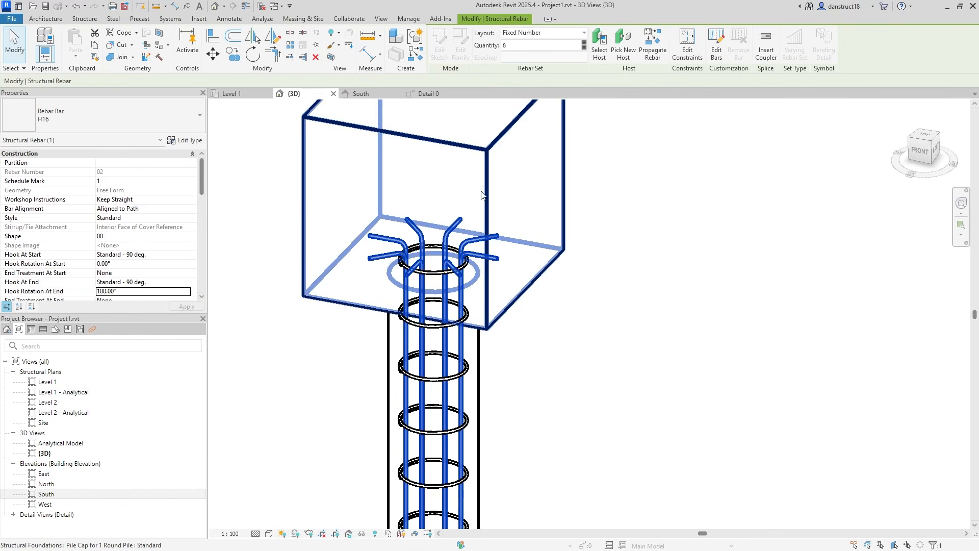
scroll(481, 192, down, 2)
mouse_move(513, 269)
shift+middle_down()
mouse_move(575, 252)
mouse_move(560, 231)
mouse_move(522, 276)
shift+middle_up()
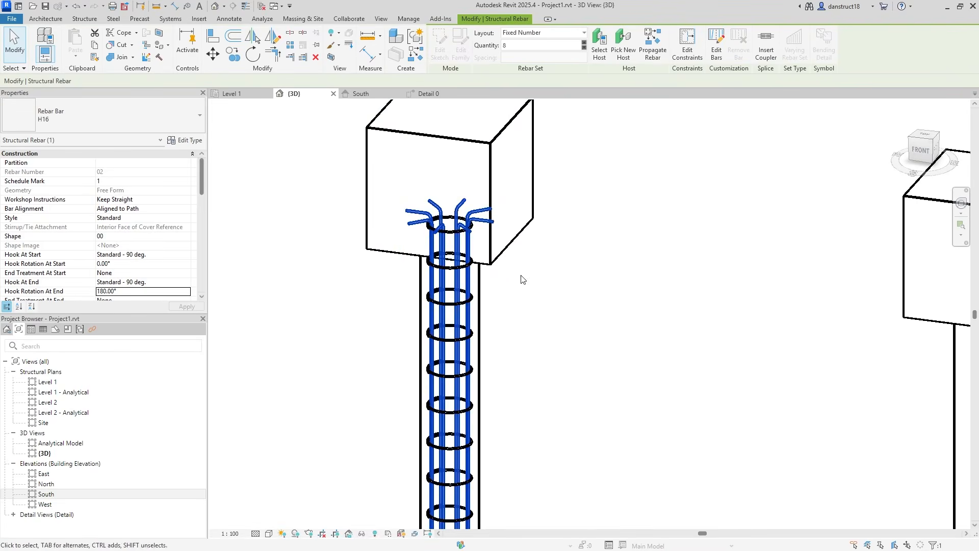
- Set the vertical bars' end hook length H2 to 250 mm
scroll(125, 236, down, 5)
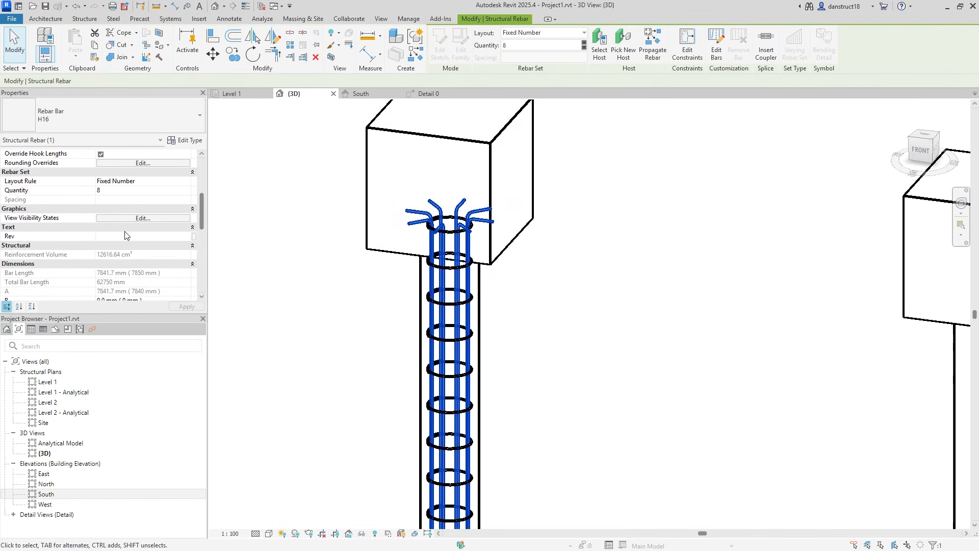
scroll(125, 236, down, 5)
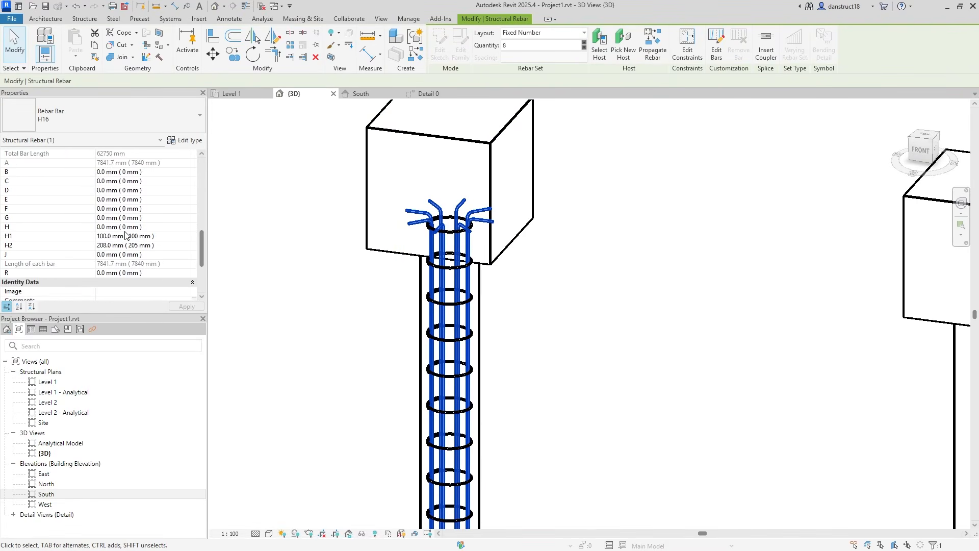
click(155, 245)
drag(150, 245, 87, 250)
text(250)
click(187, 306)
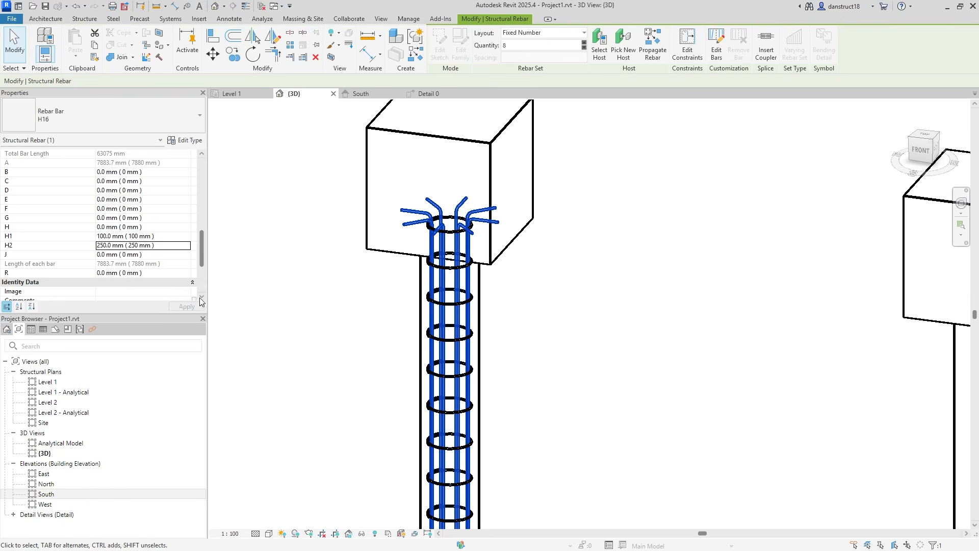
middle_drag(458, 283, 500, 232)
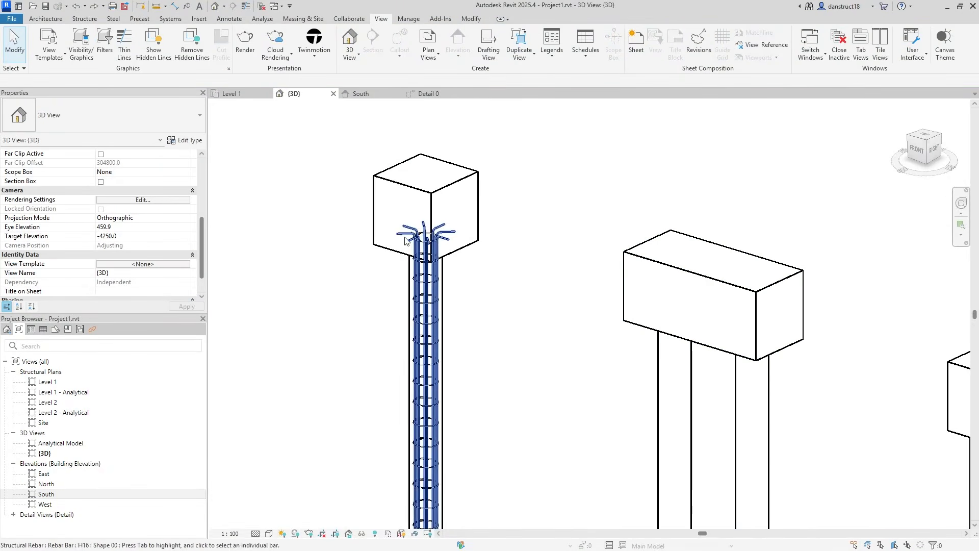
- Edit the vertical bar set's constraints, giving the end of the bars a 500 mm offset to extend them further up into the pile cap
scroll(510, 270, up, 3)
click(507, 257)
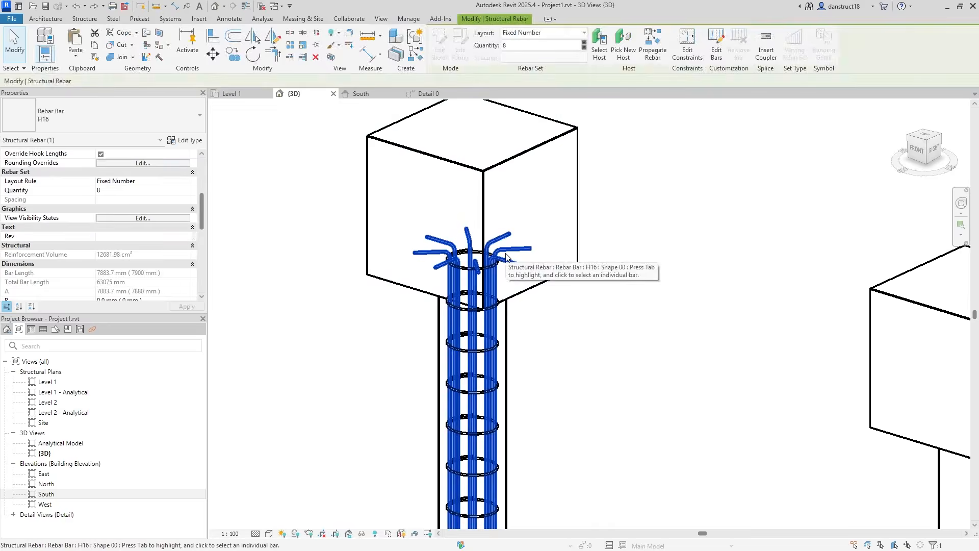
click(687, 42)
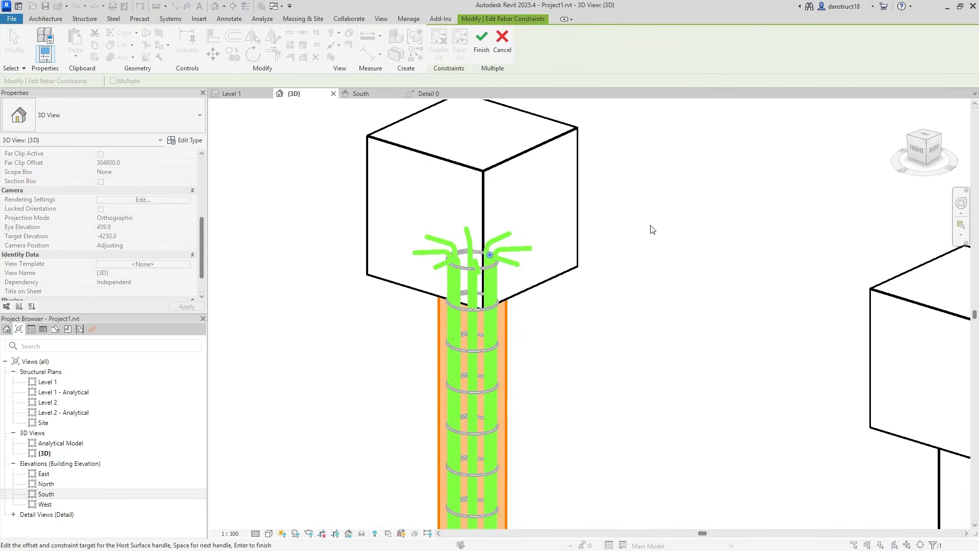
click(490, 255)
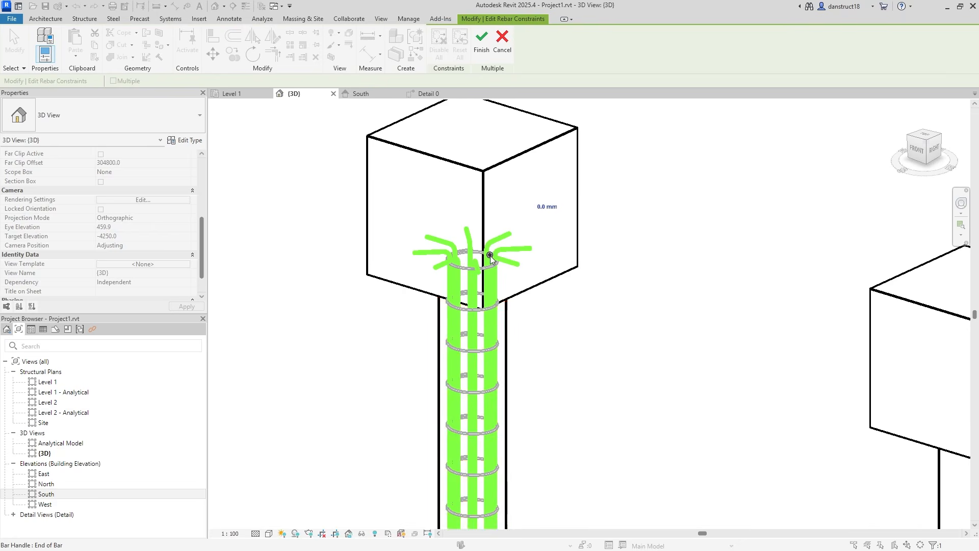
click(536, 218)
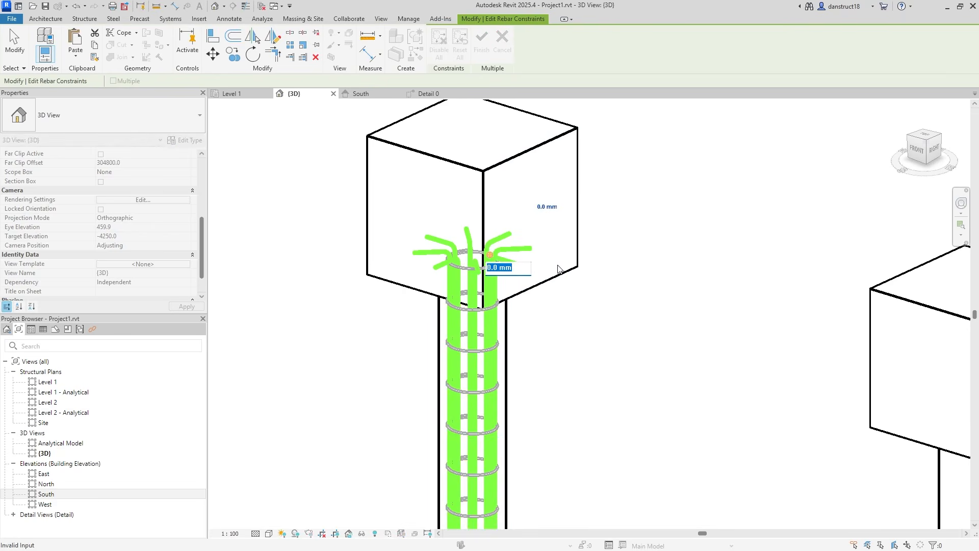
text(500)
key(Return)
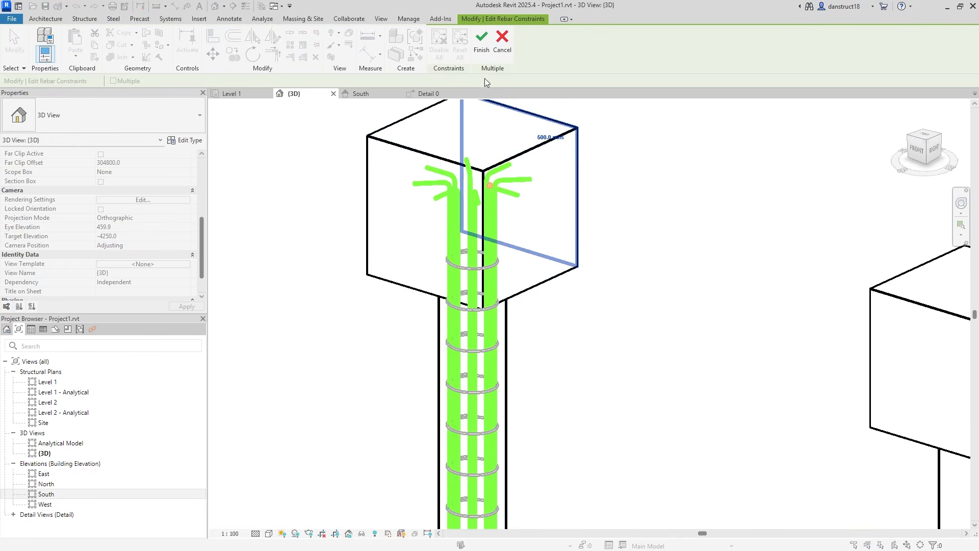
click(917, 150)
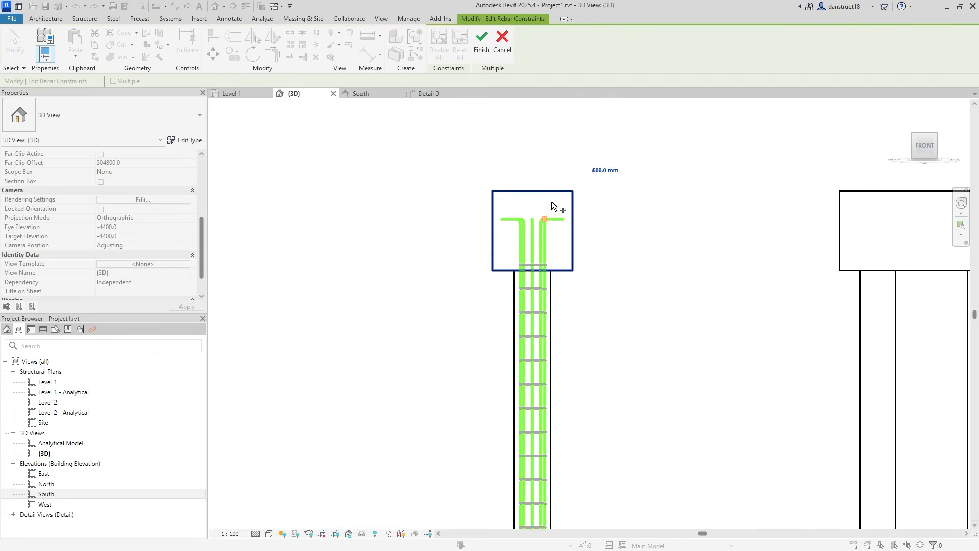
click(482, 48)
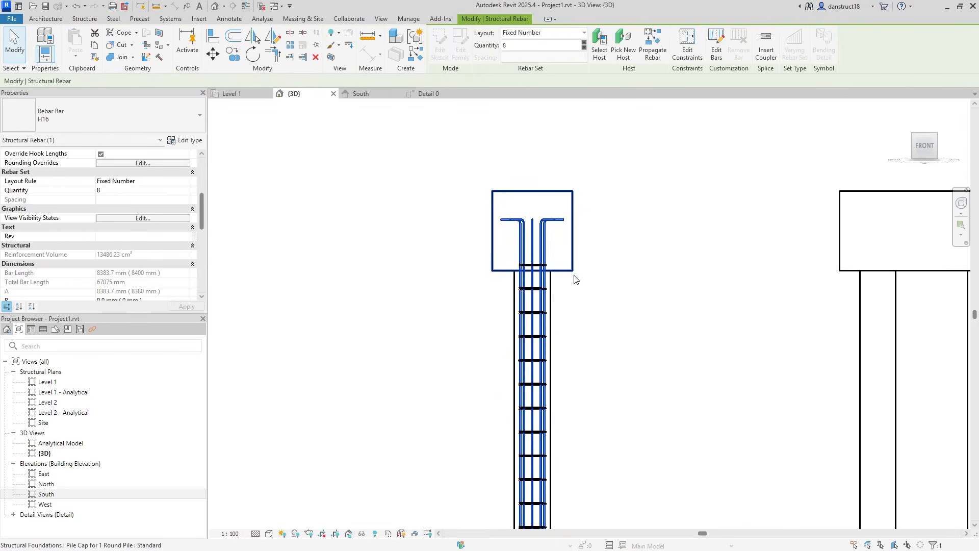
click(596, 284)
- Propagate the reinforced single pile's rebar, aligned by host, to all piles under the two-, three- and four-pile caps
scroll(596, 284, down, 3)
shift+middle_drag(648, 299, 439, 274)
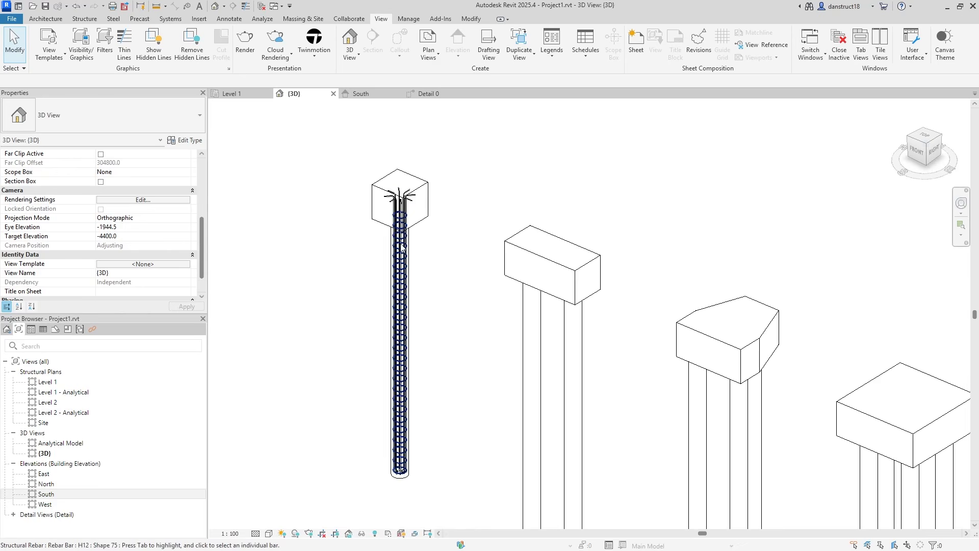
scroll(409, 252, down, 2)
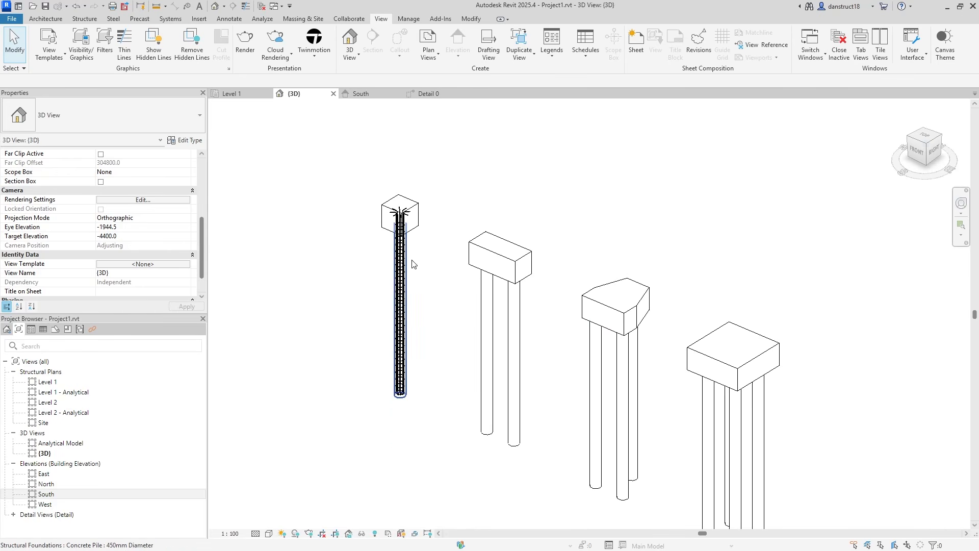
click(410, 261)
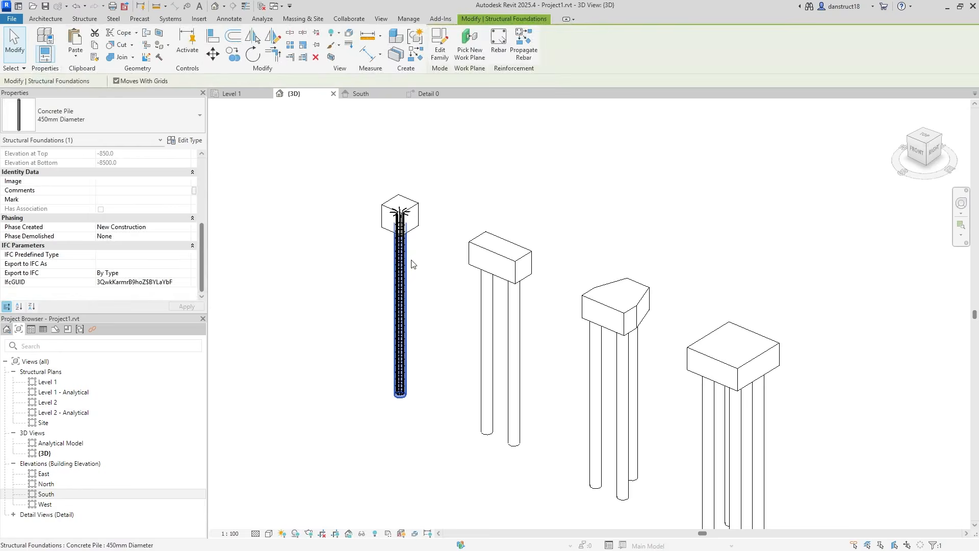
click(531, 54)
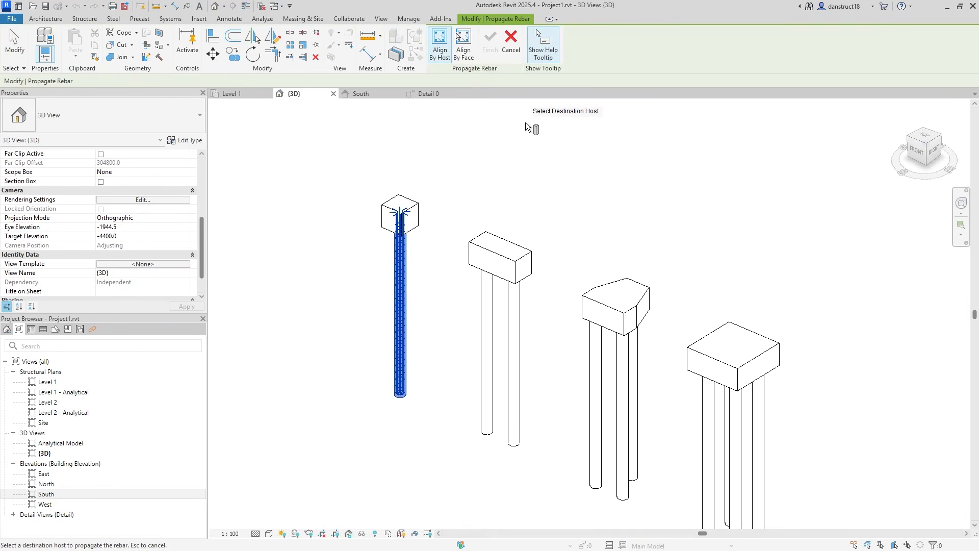
click(485, 321)
click(512, 339)
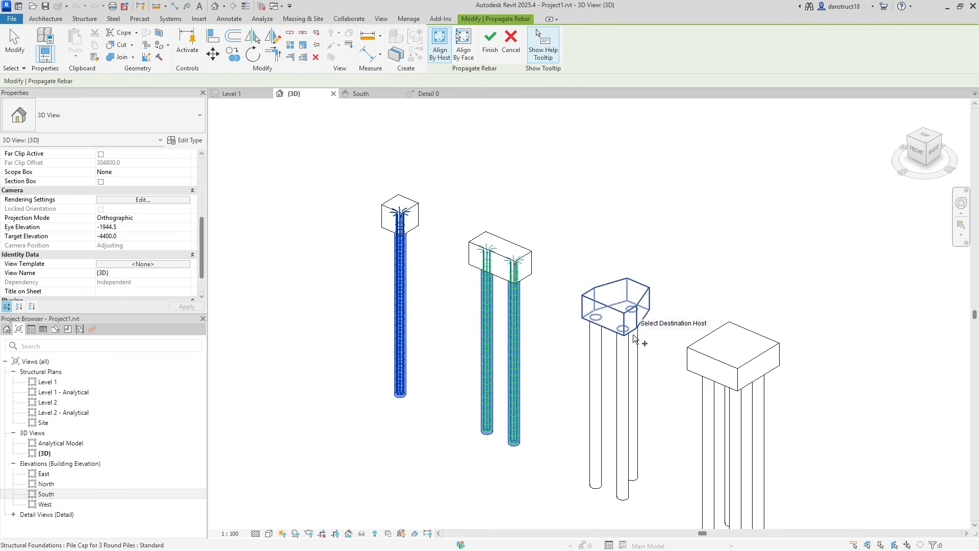
middle_drag(712, 386, 631, 253)
drag(755, 446, 494, 291)
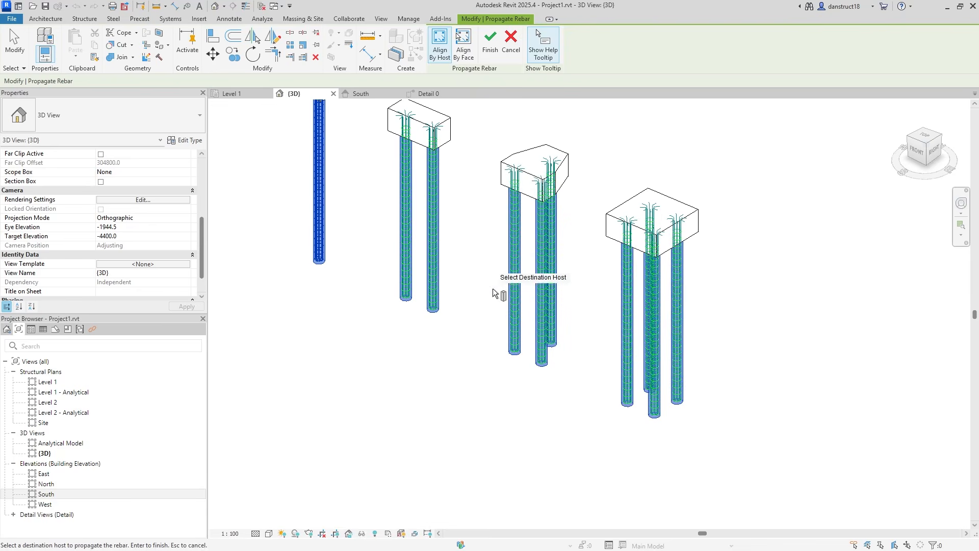
click(487, 54)
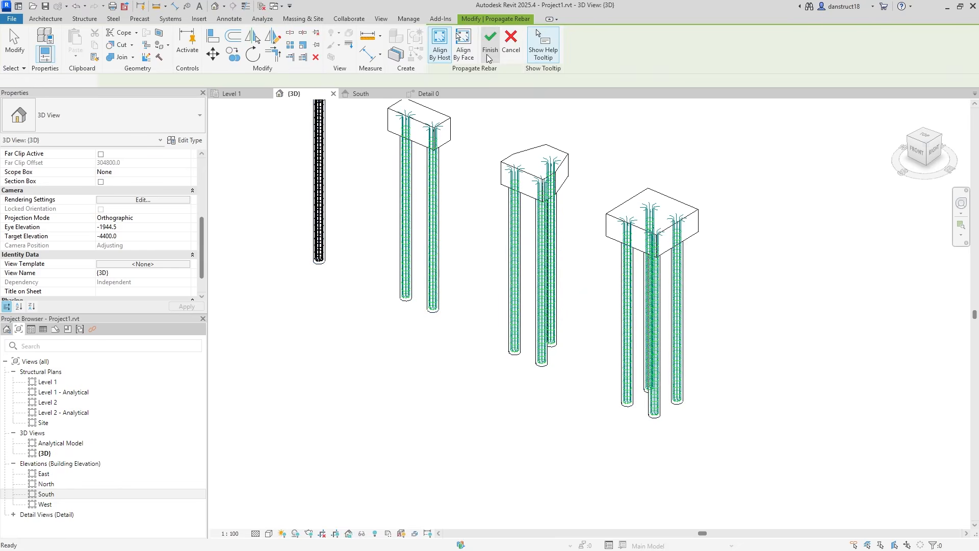
scroll(690, 306, up, 3)
scroll(690, 306, up, 1)
scroll(663, 291, down, 5)
middle_drag(461, 306, 413, 308)
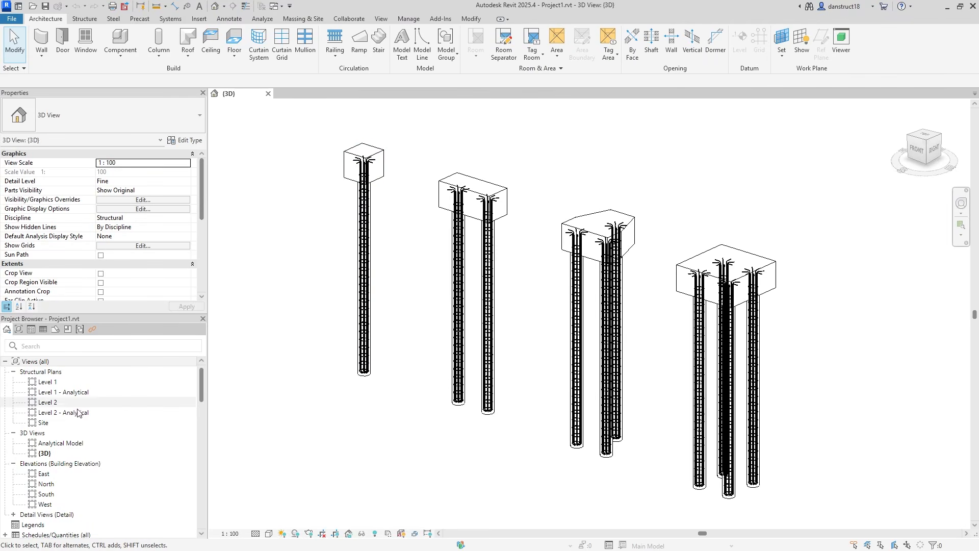
- Open the Level 1 structural plan and set its view scale to 1:50
double_click(47, 382)
scroll(429, 280, up, 8)
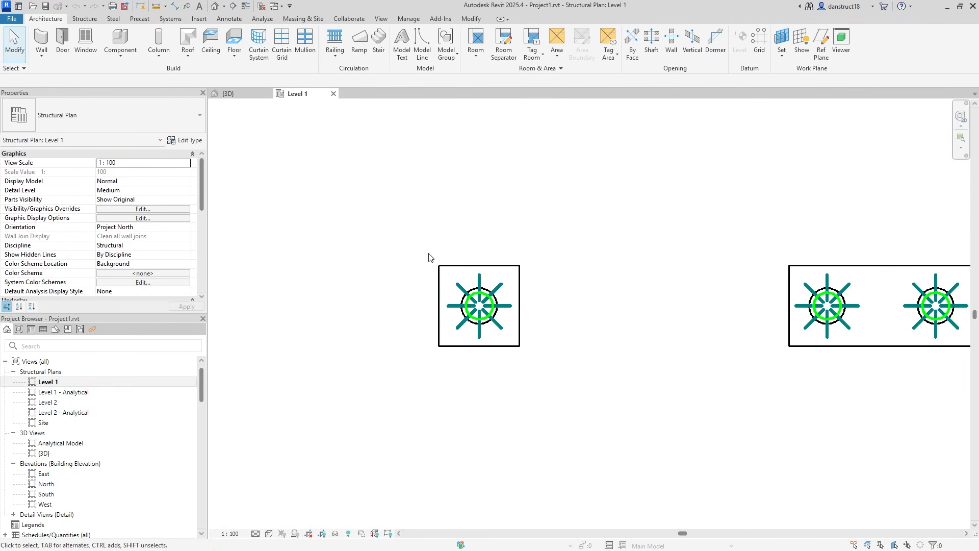
click(232, 532)
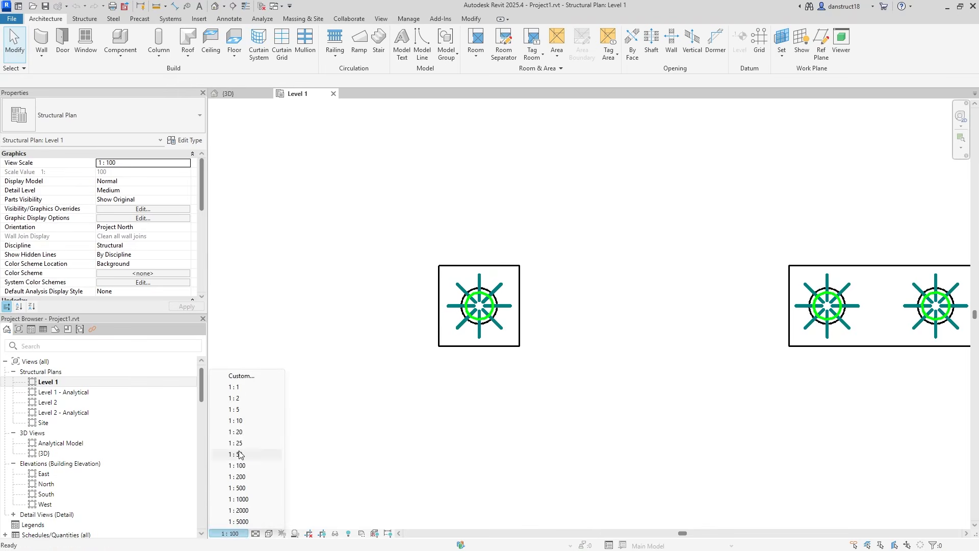
click(241, 454)
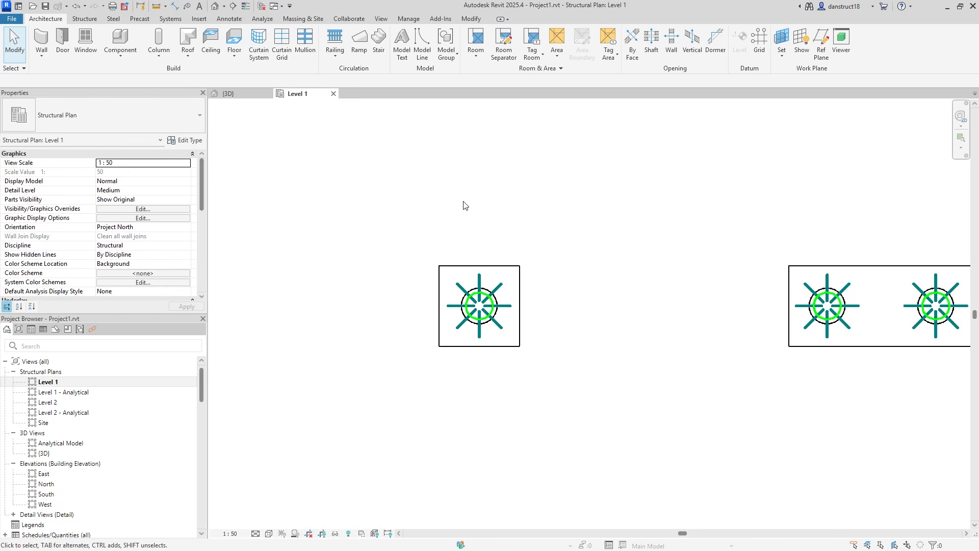
- Create a Detail View section running vertically through the single-pile cap, from above the cap to below it
click(380, 19)
click(373, 50)
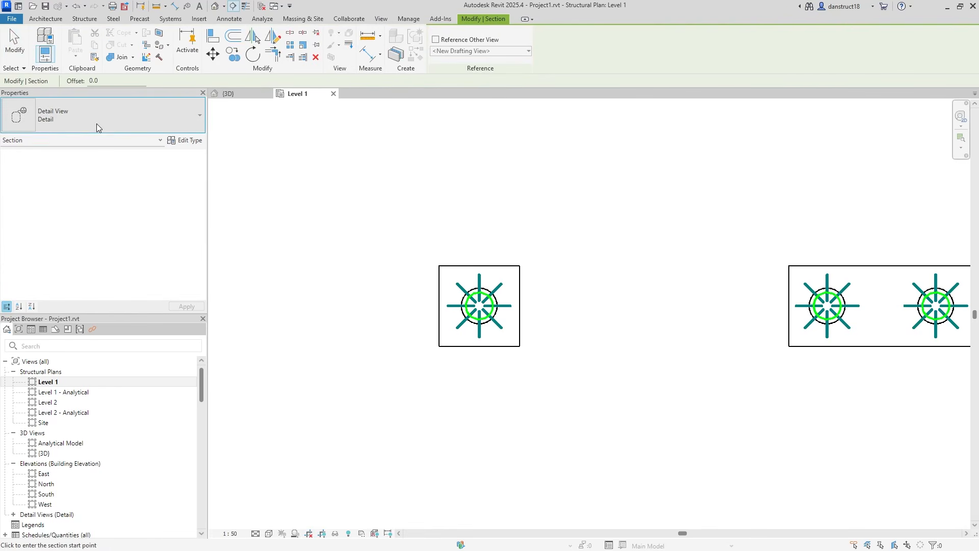
click(96, 124)
click(49, 171)
click(471, 208)
click(470, 408)
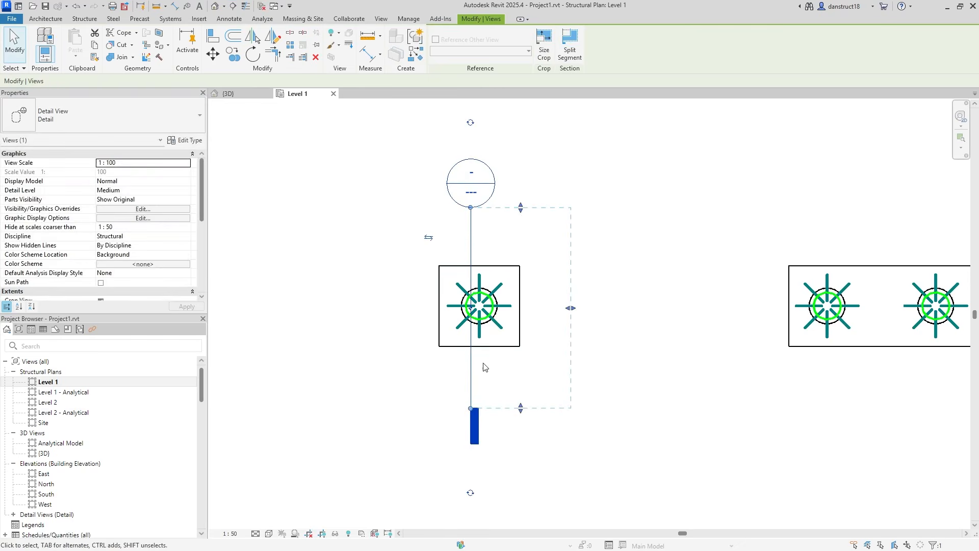
- Create a second Detail View section running horizontally through the single-pile cap, crossing the vertical one
click(368, 218)
click(376, 47)
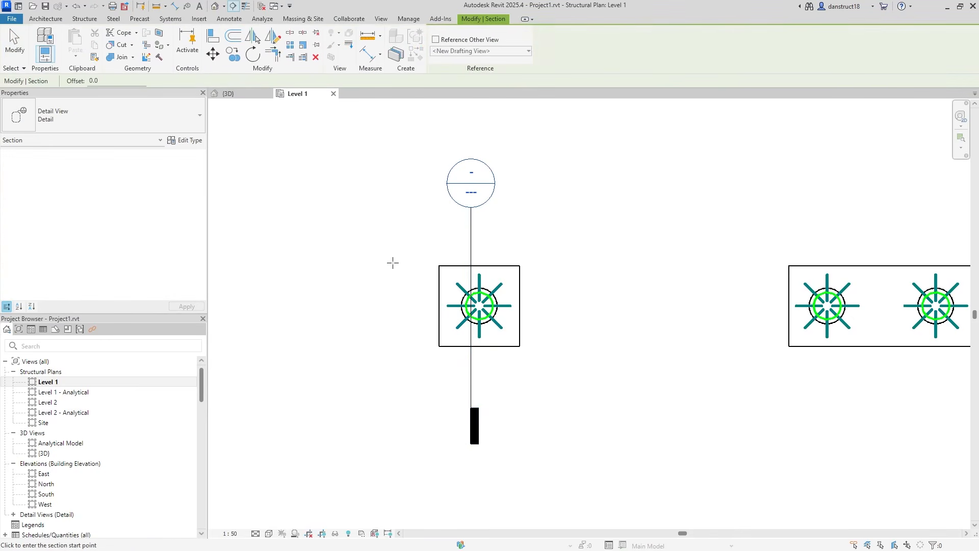
click(358, 303)
click(607, 302)
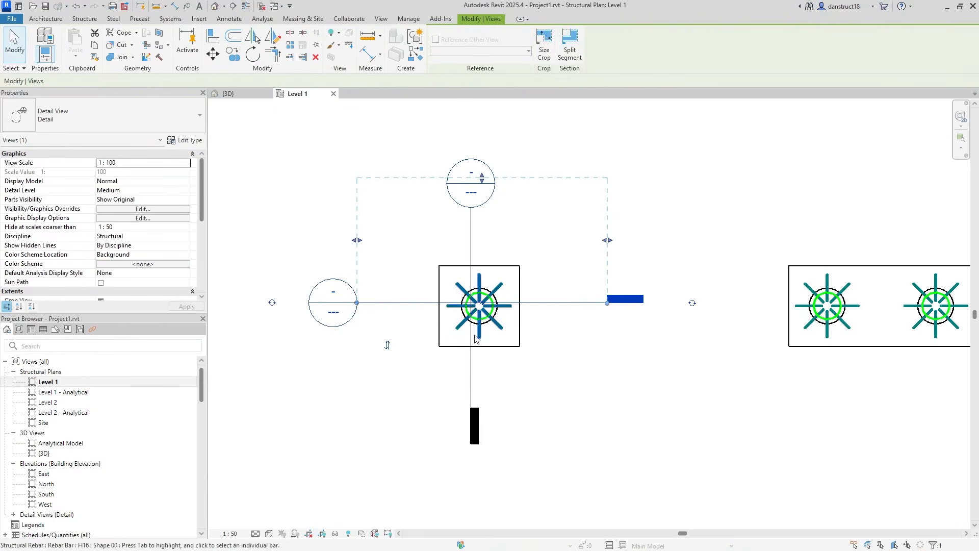
- Set the view scale of both detail sections to 1:25 and apply it
ctrl+click(471, 375)
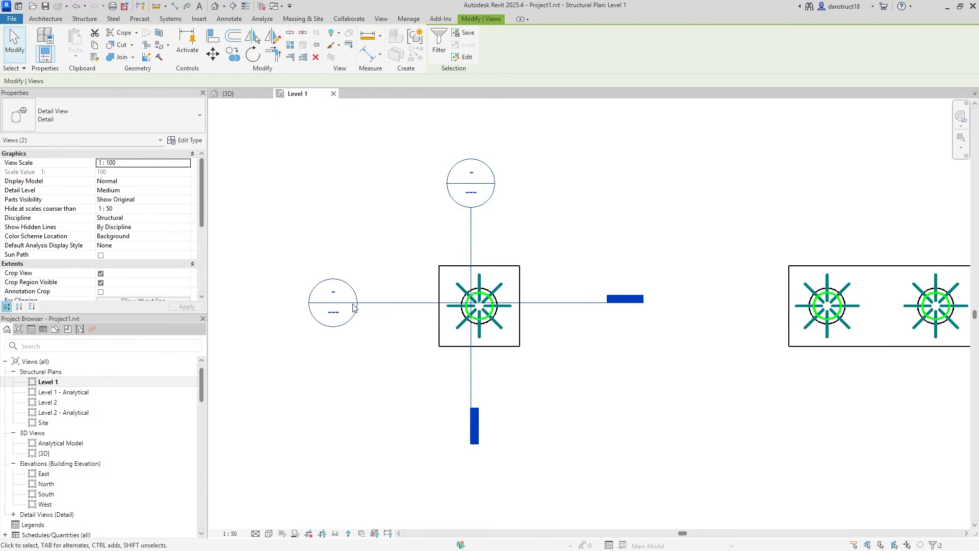
click(188, 163)
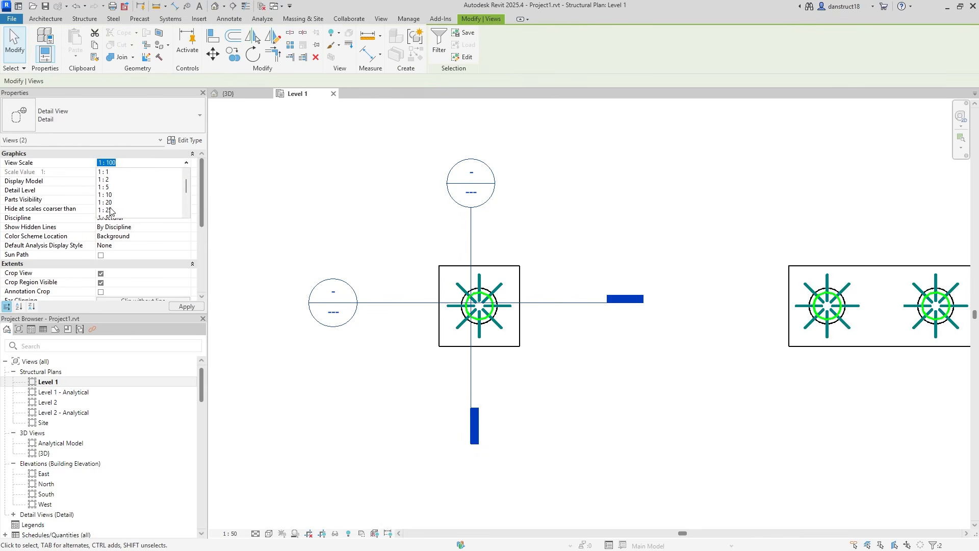
scroll(111, 212, down, 1)
click(107, 187)
click(182, 306)
click(399, 216)
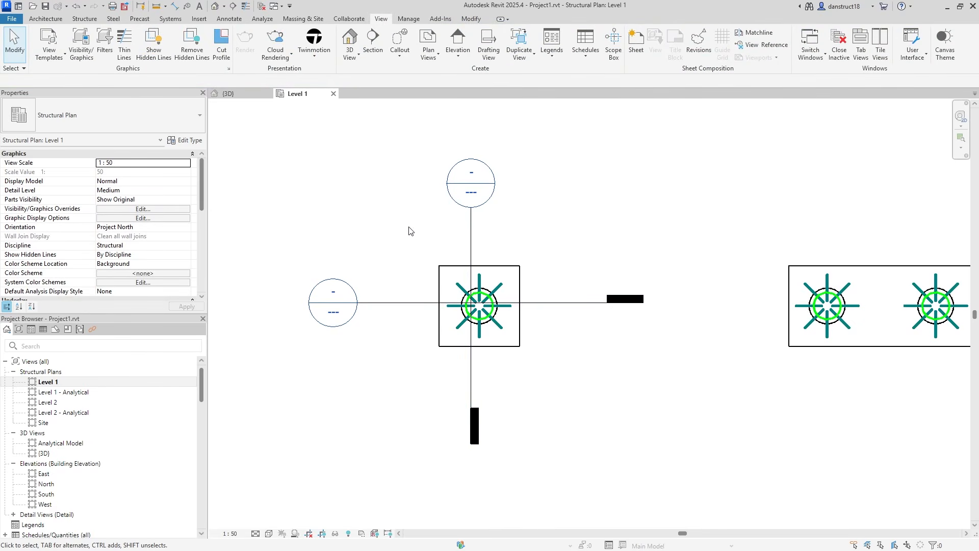
- Shorten the view depth of both detail sections so their far limits lie just inside the single-pile cap
click(385, 303)
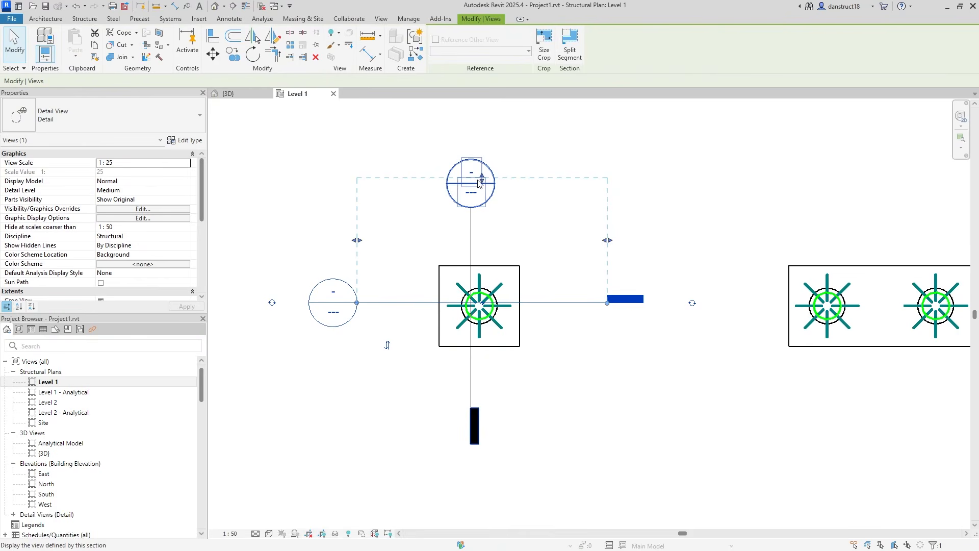
click(531, 212)
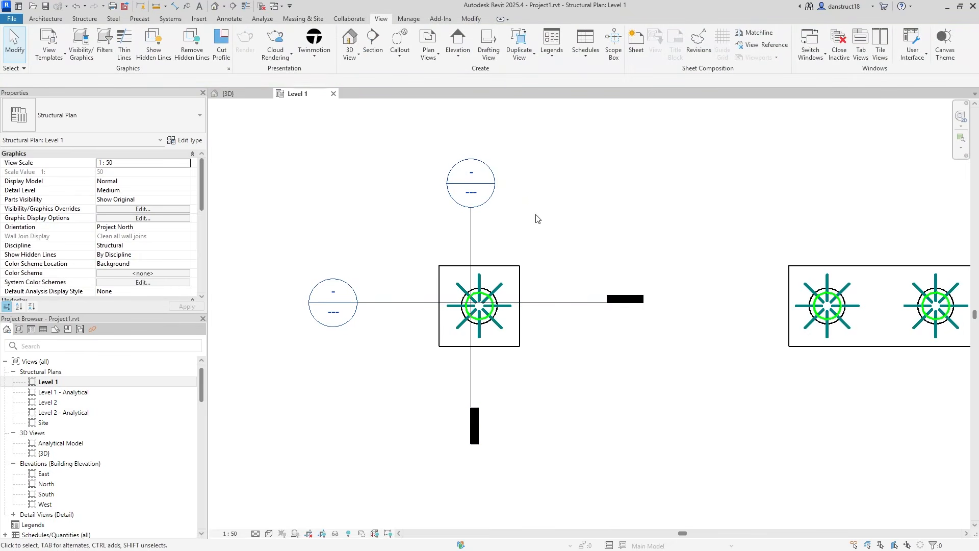
click(560, 301)
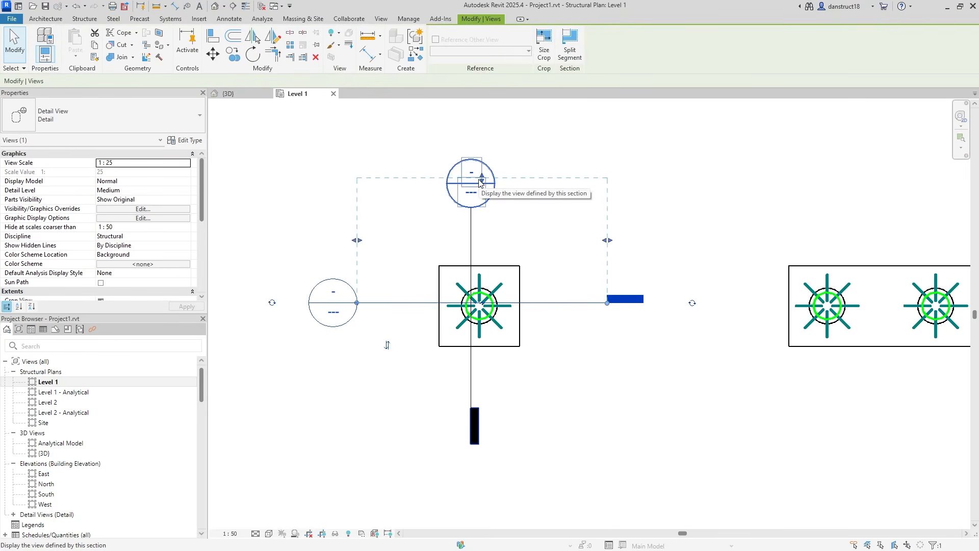
drag(480, 184, 482, 283)
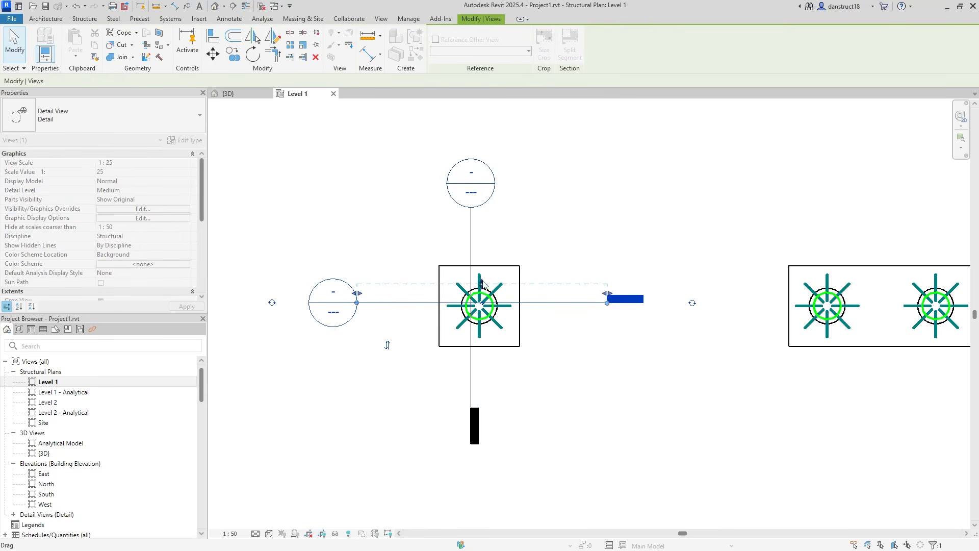
click(471, 243)
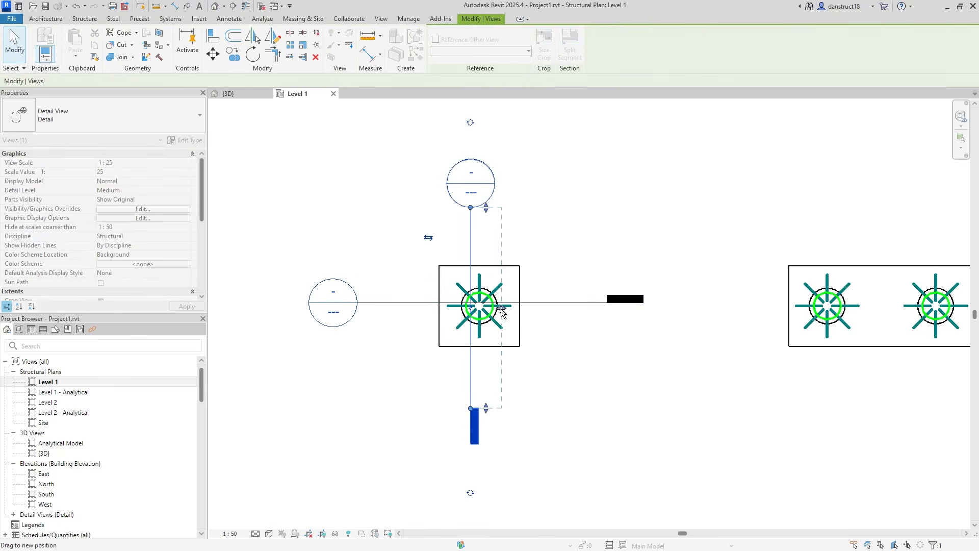
click(400, 303)
click(306, 276)
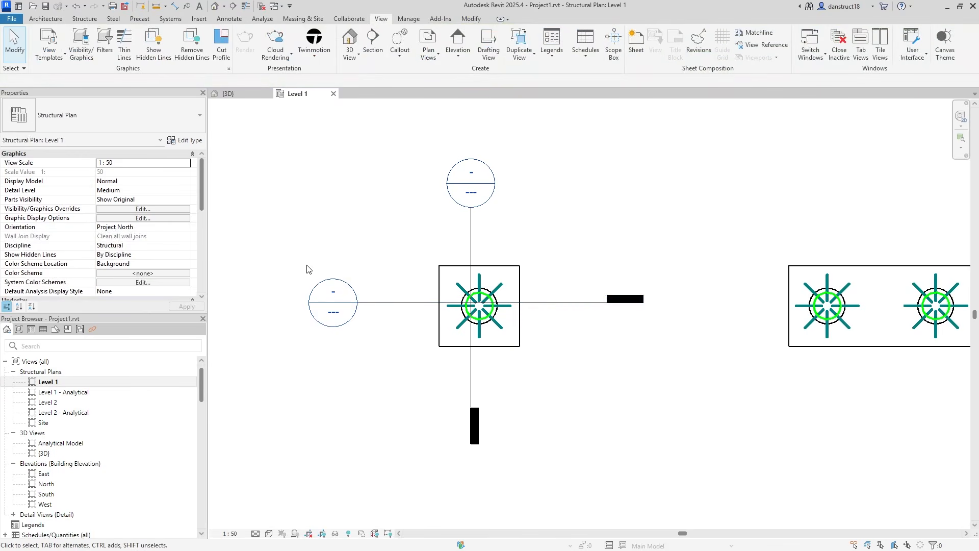
- Open the horizontal section's detail view and start placing rebar in the pile cap using shape 21
double_click(331, 287)
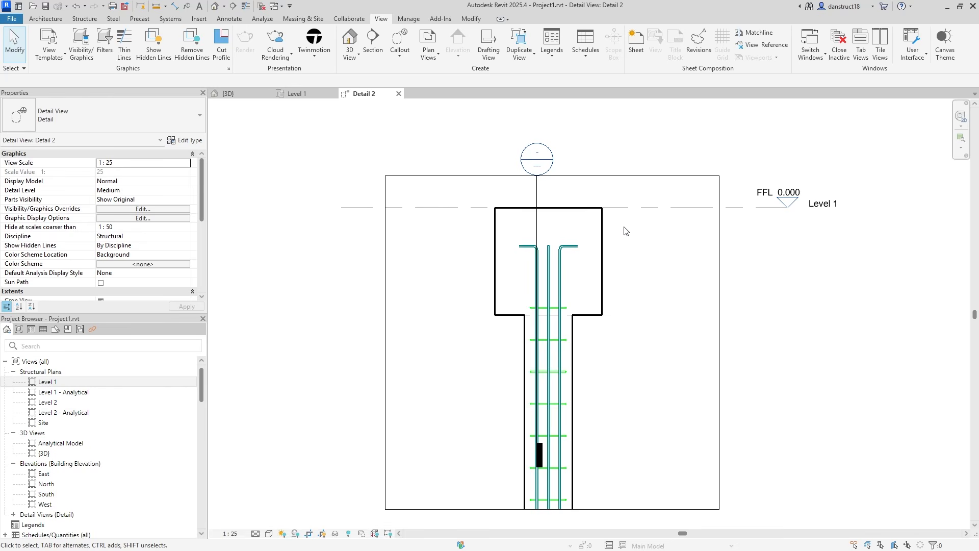
click(606, 232)
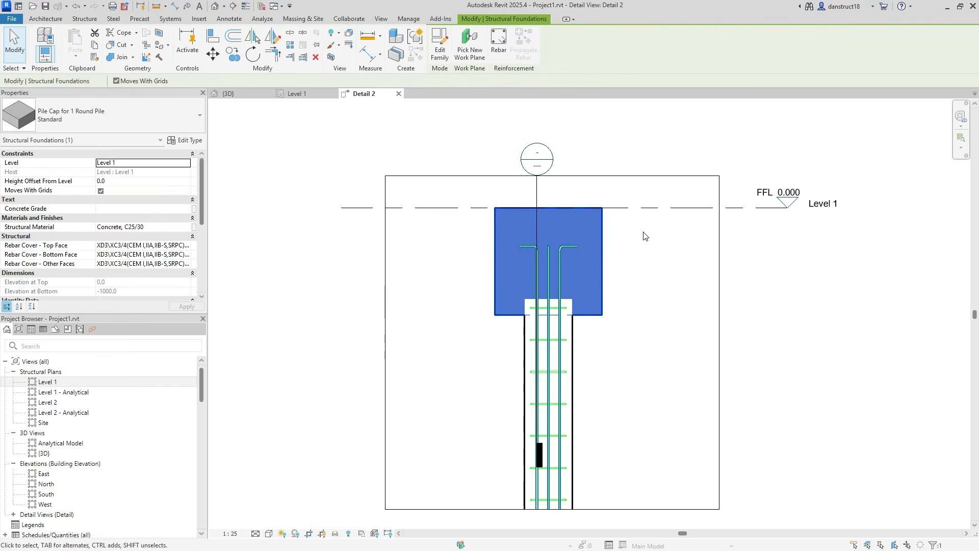
click(503, 58)
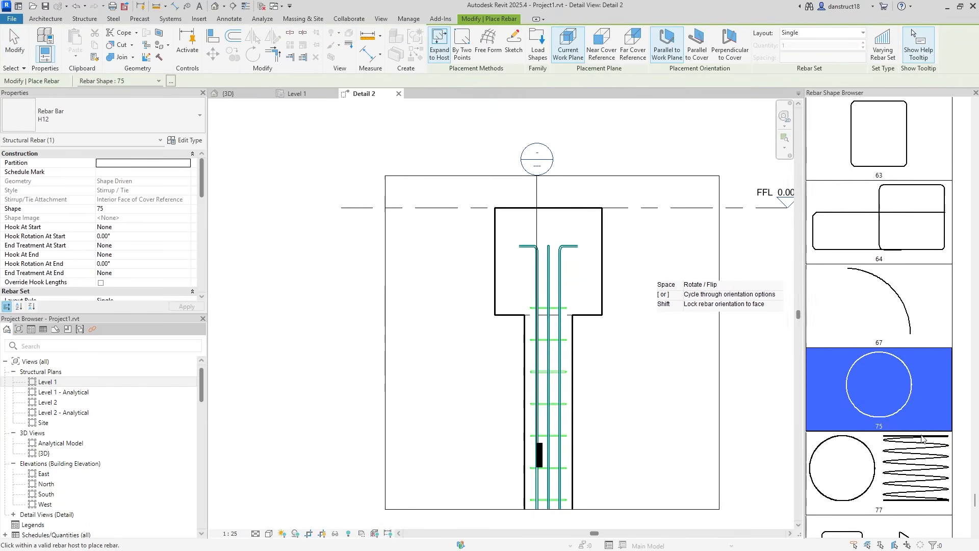
drag(975, 501, 962, 193)
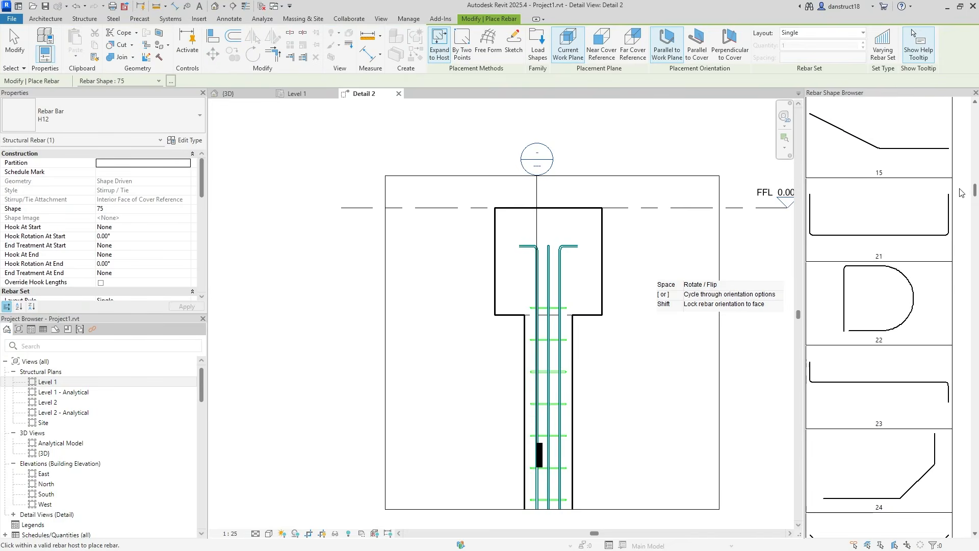
click(903, 217)
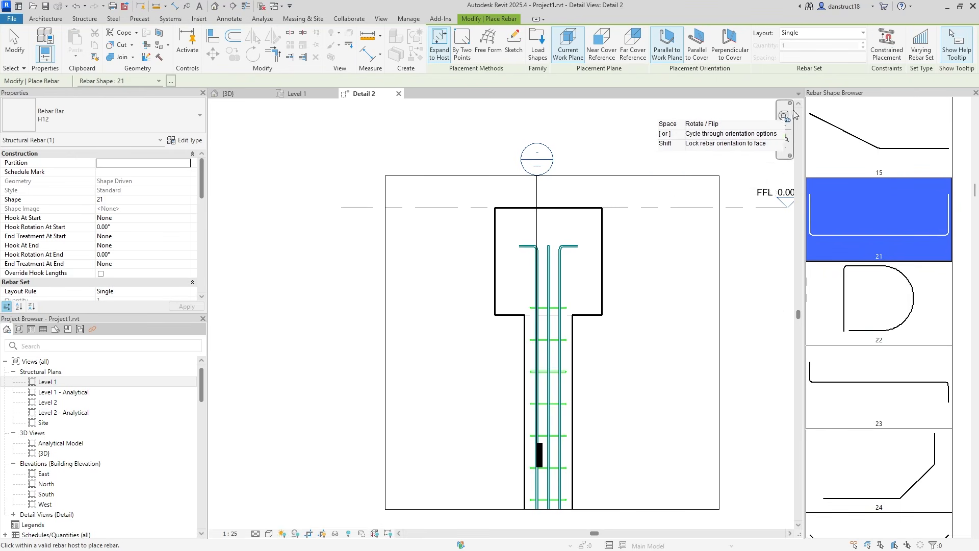
- Set the rebar layout to Maximum Spacing at 200 mm and the bar type to H16
click(806, 41)
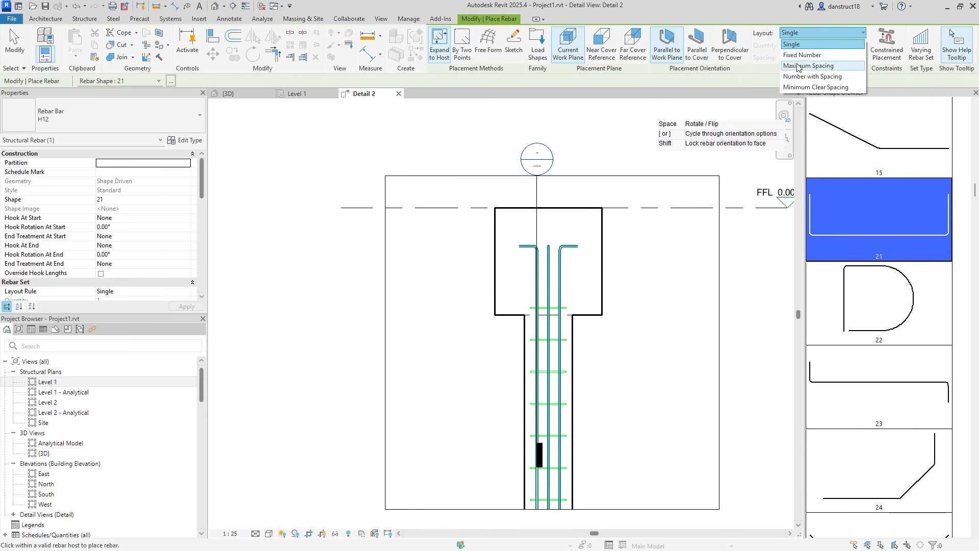
click(806, 60)
triple_click(821, 61)
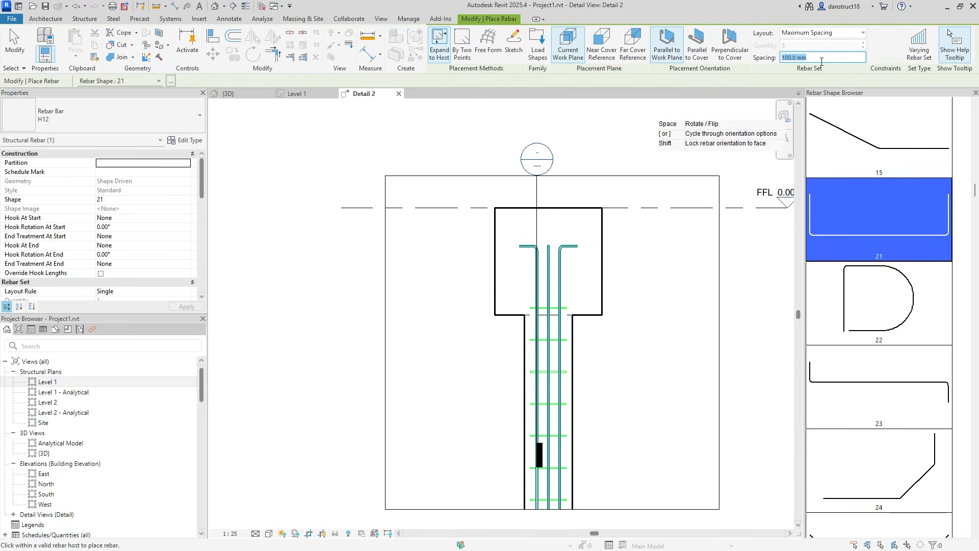
text(200)
key(Return)
click(136, 111)
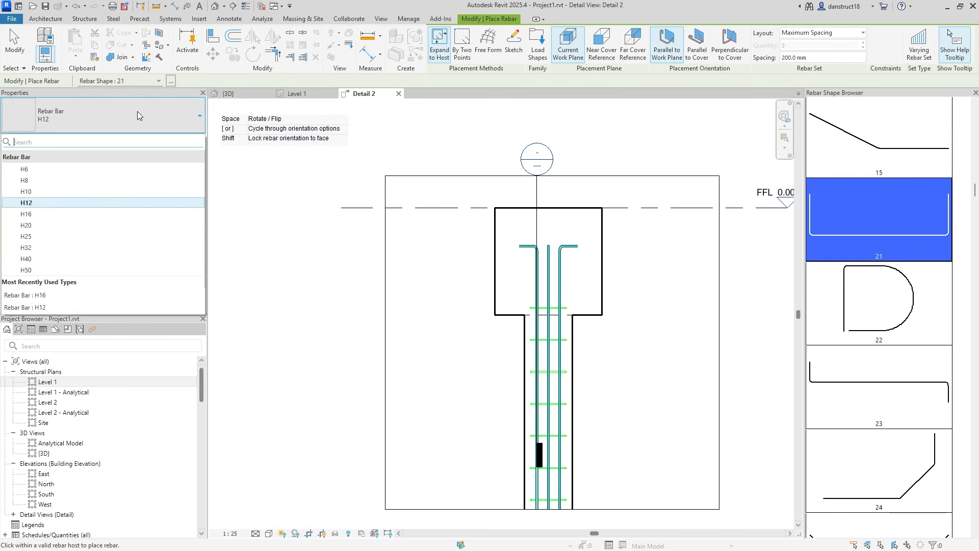
click(47, 218)
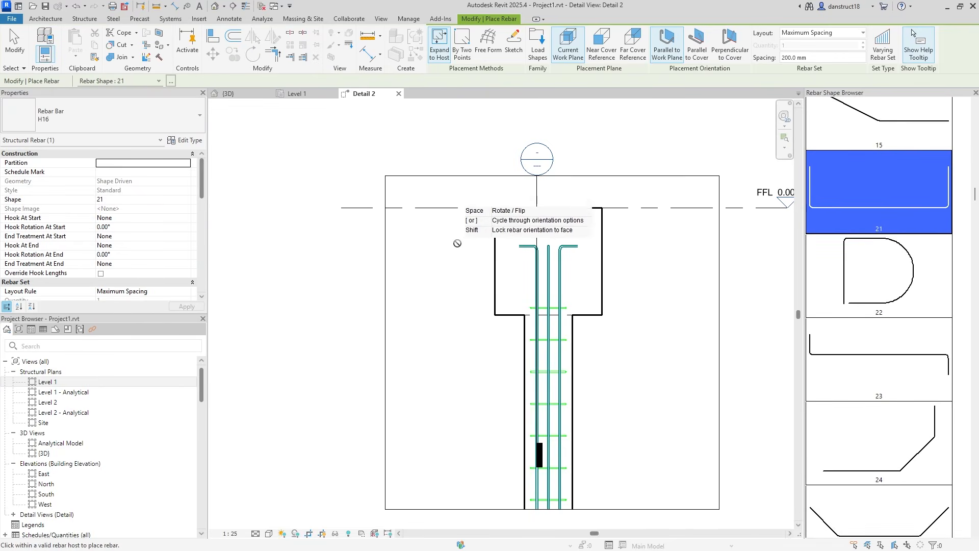
- Place the shape 21 rebar set in the pile cap and stretch it into an upright U spanning the cap's width
scroll(514, 304, up, 2)
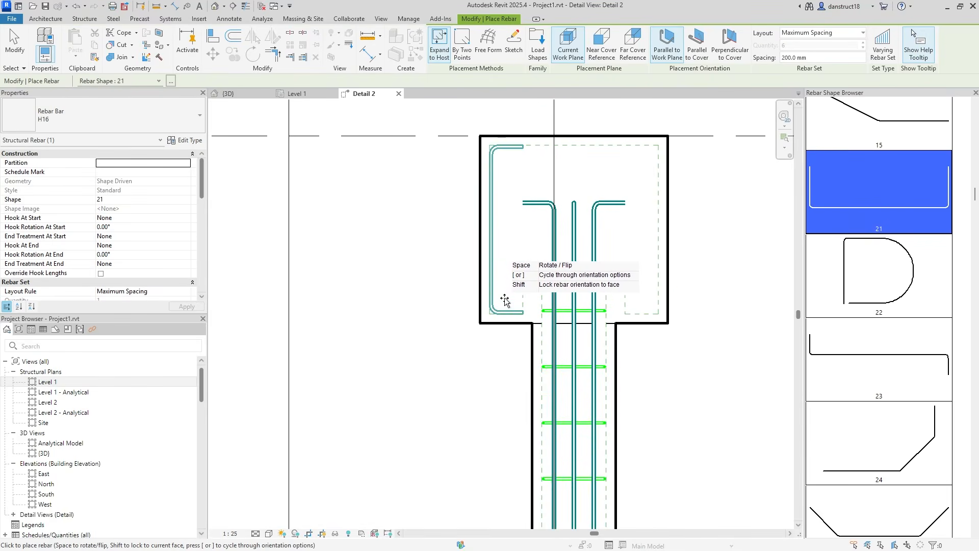
click(508, 309)
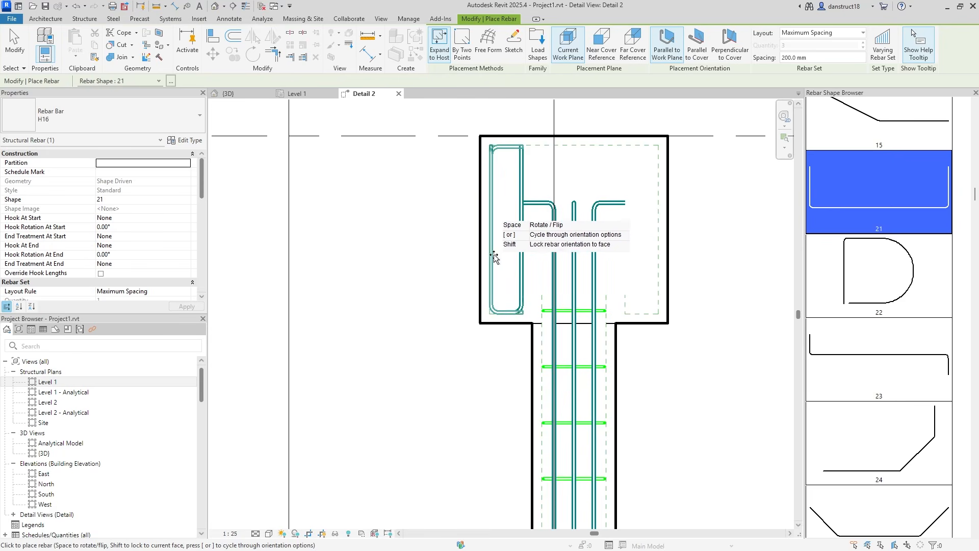
click(14, 49)
click(522, 226)
drag(522, 226, 659, 232)
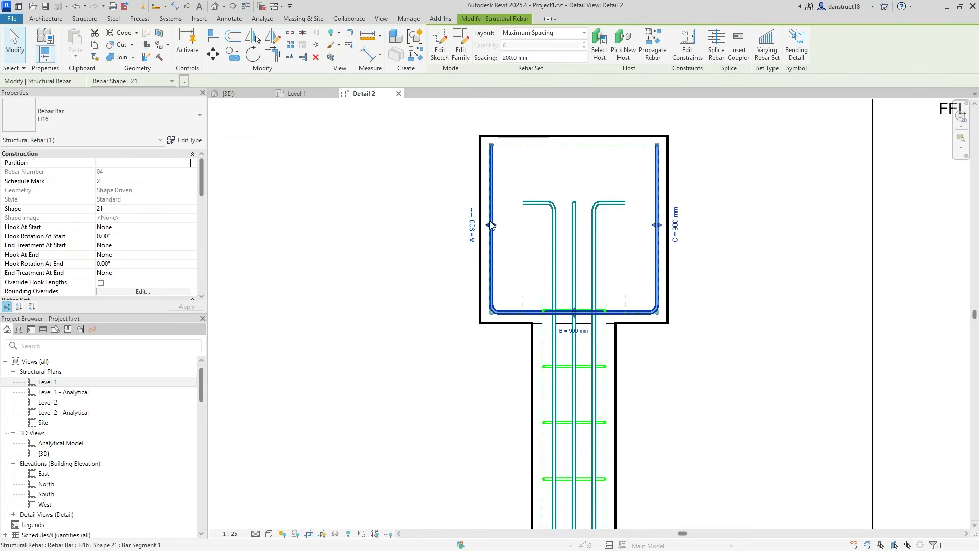
- Set both vertical legs, A and C, of the U-shaped rebar to 850 mm
click(472, 227)
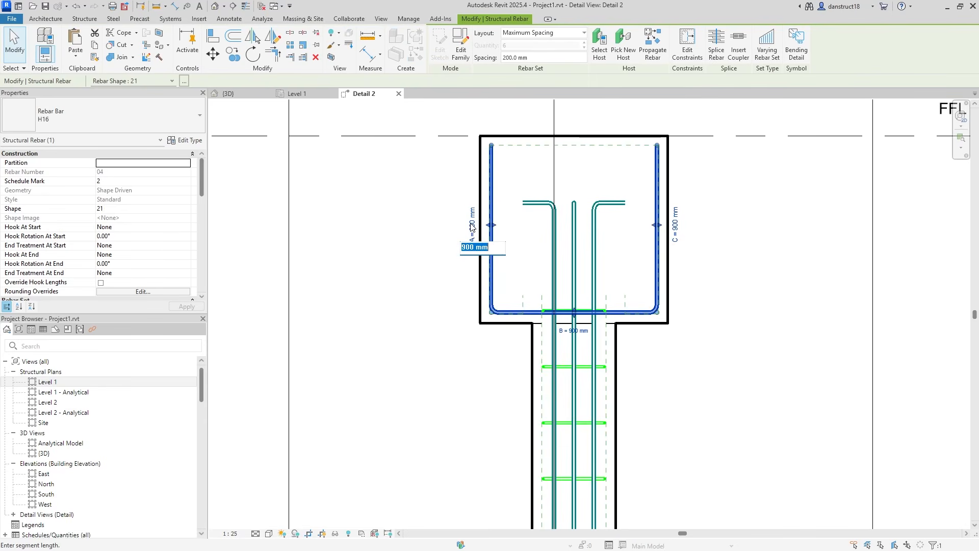
text(850)
key(Return)
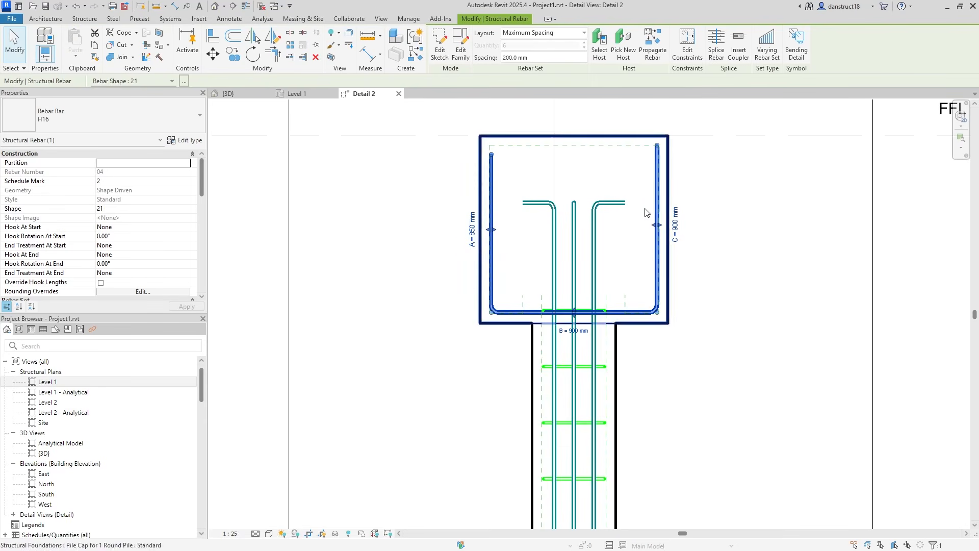
click(681, 228)
text(850)
key(Return)
click(733, 218)
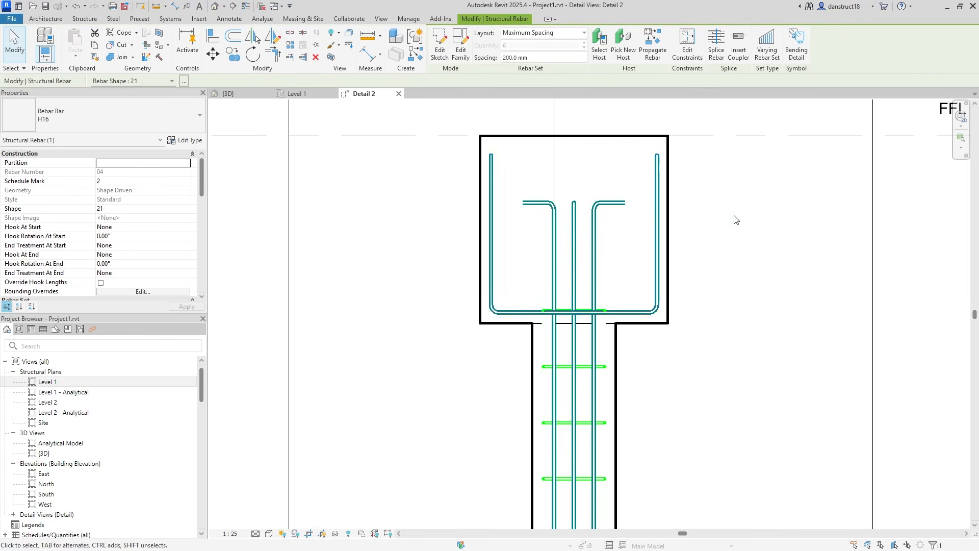
- Raise the bottom segment of the U-shaped rebar so it sits just above the uppermost pile link
middle_drag(734, 220, 692, 287)
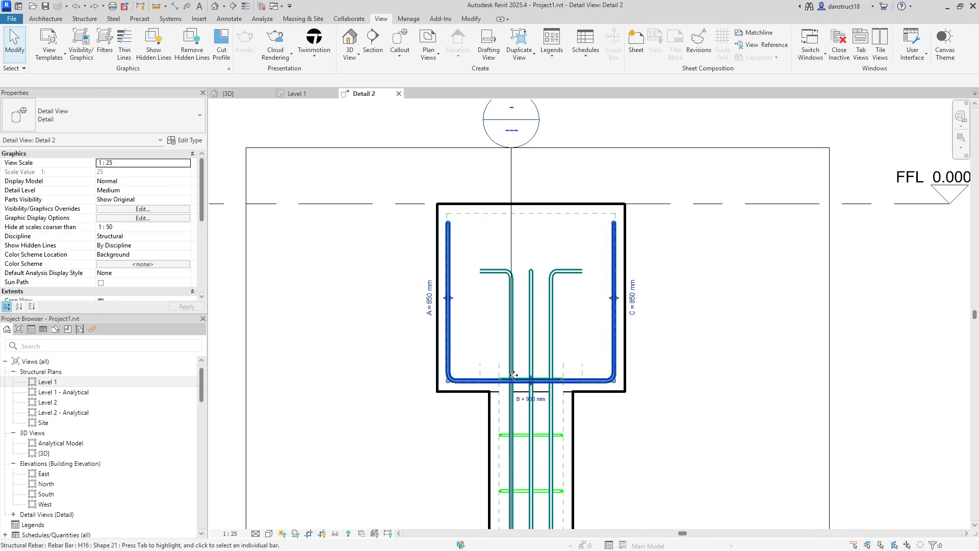
click(551, 380)
scroll(523, 380, up, 5)
scroll(523, 381, up, 1)
drag(553, 382, 553, 367)
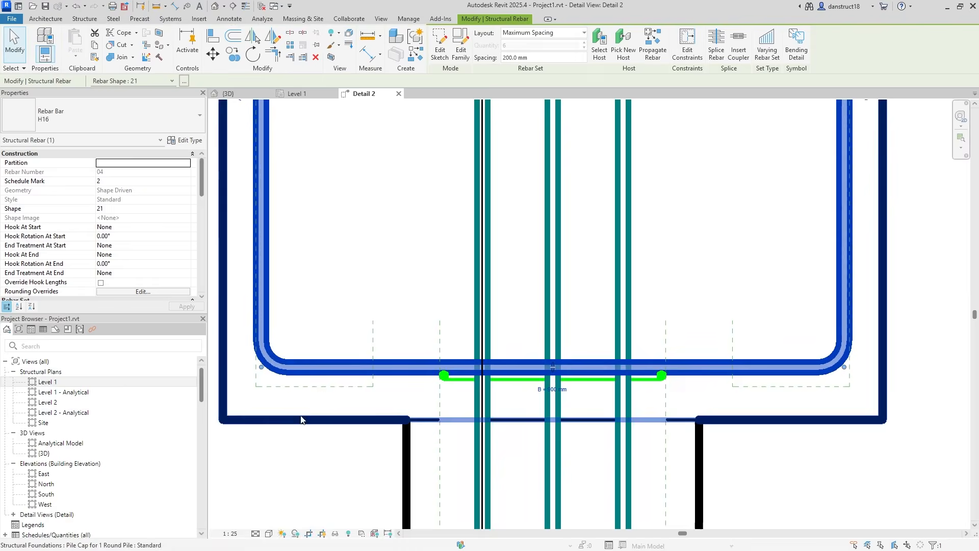
click(290, 466)
scroll(321, 339, down, 1)
middle_drag(321, 339, 433, 372)
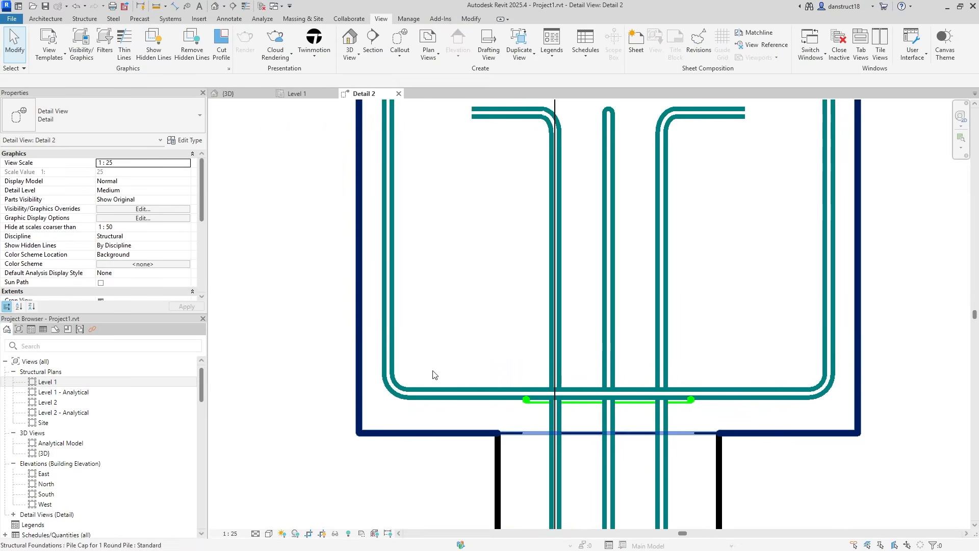
- Create a new shared parameter file named Structural III.txt in the Documents folder, replacing the blank text file of that name
click(406, 20)
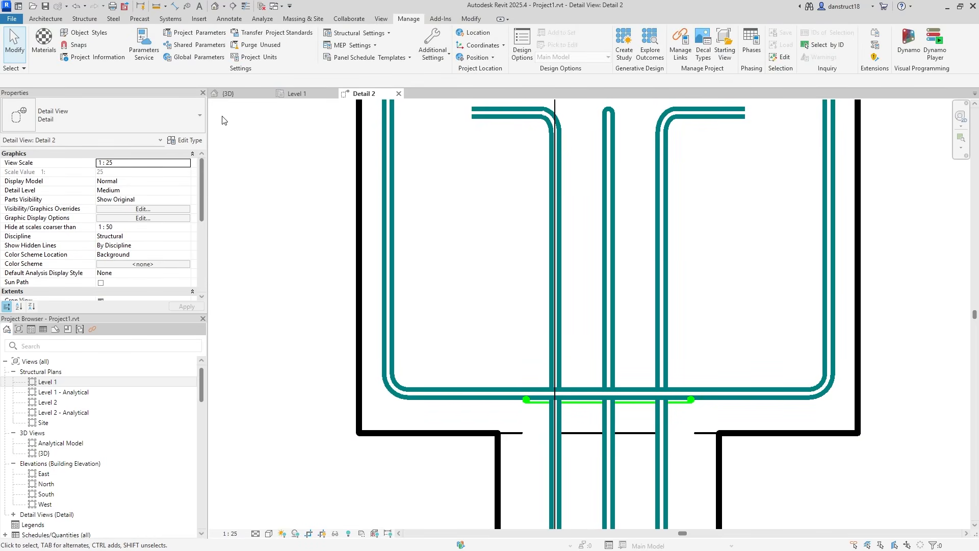
click(193, 45)
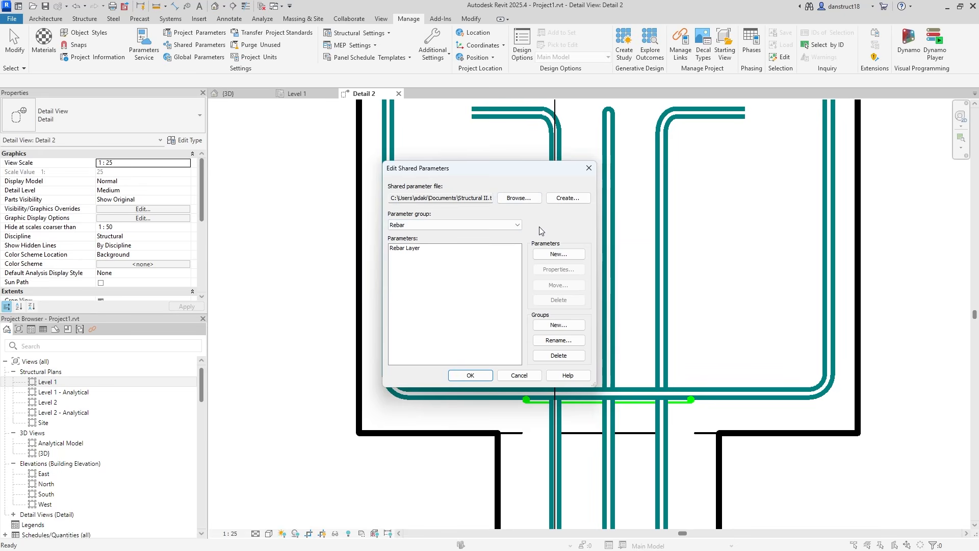
click(566, 198)
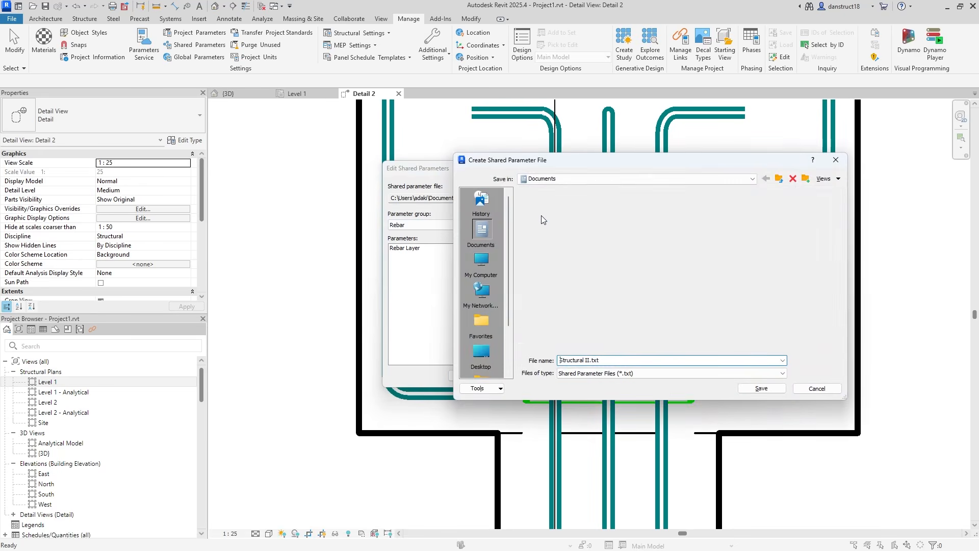
right_click(553, 319)
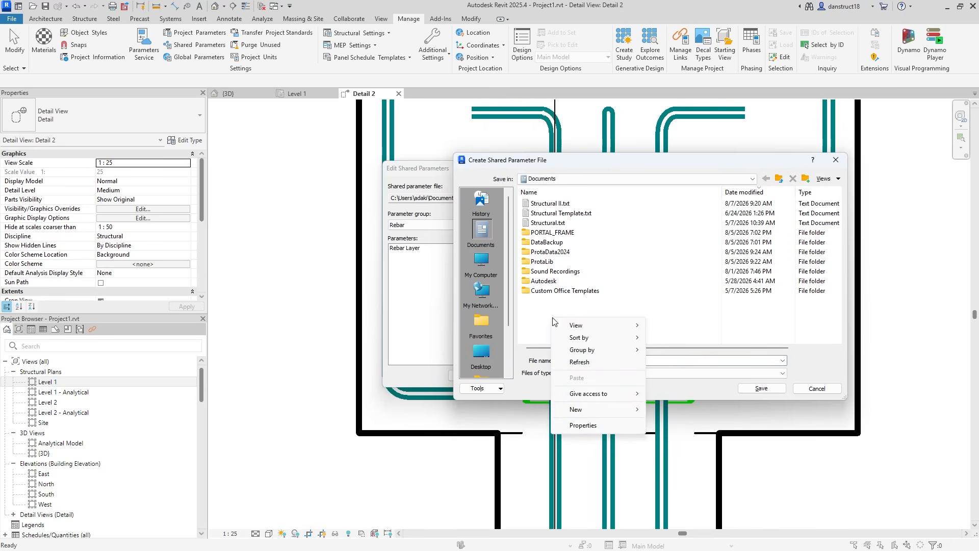
mouse_move(589, 408)
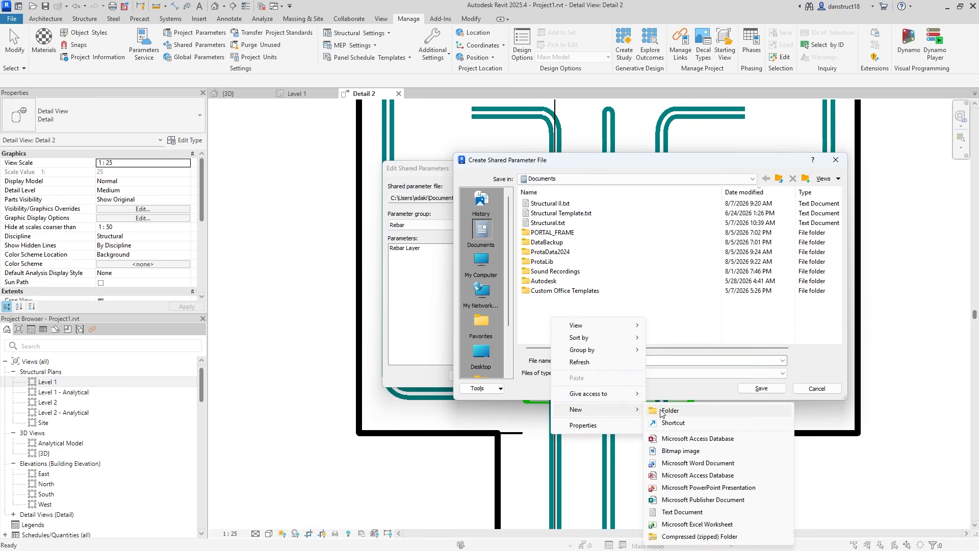
click(666, 512)
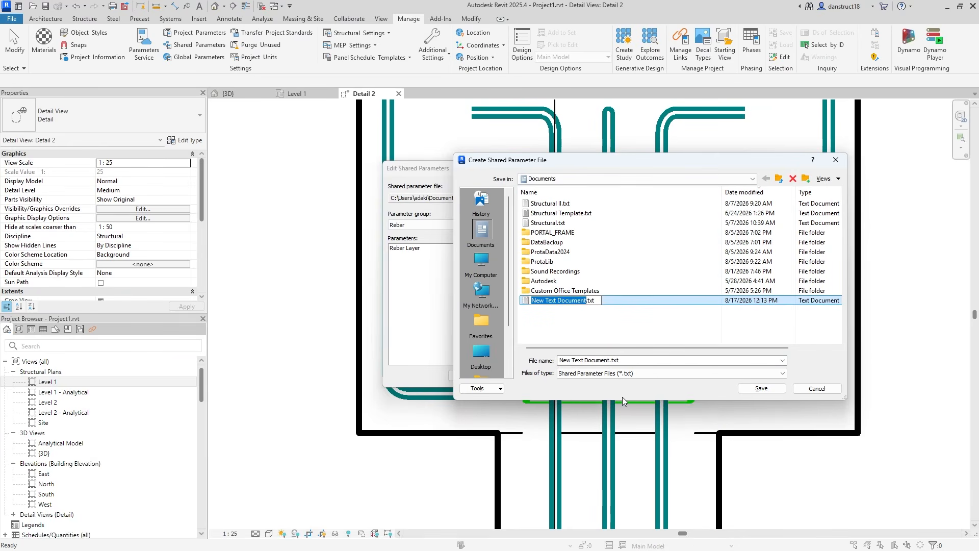
text(Struct)
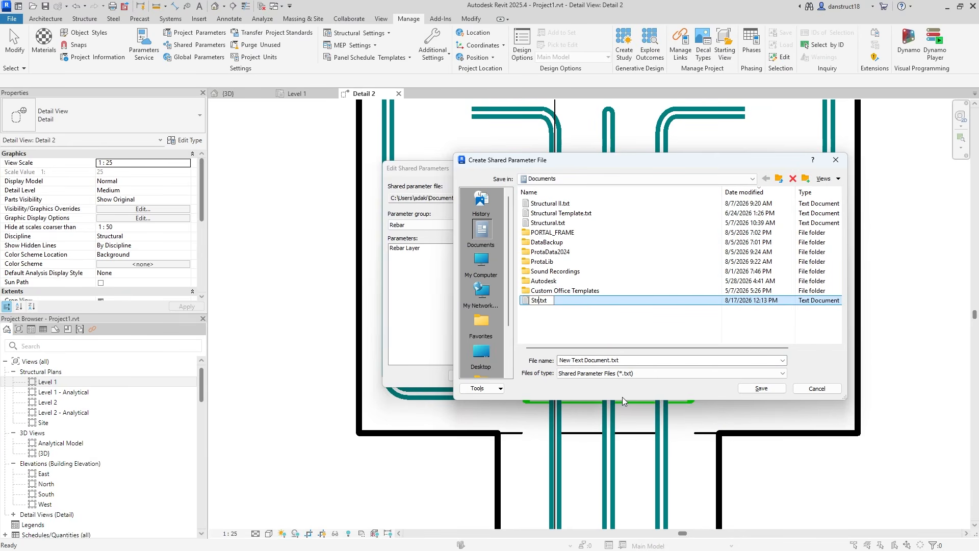
text(ural III)
key(Return)
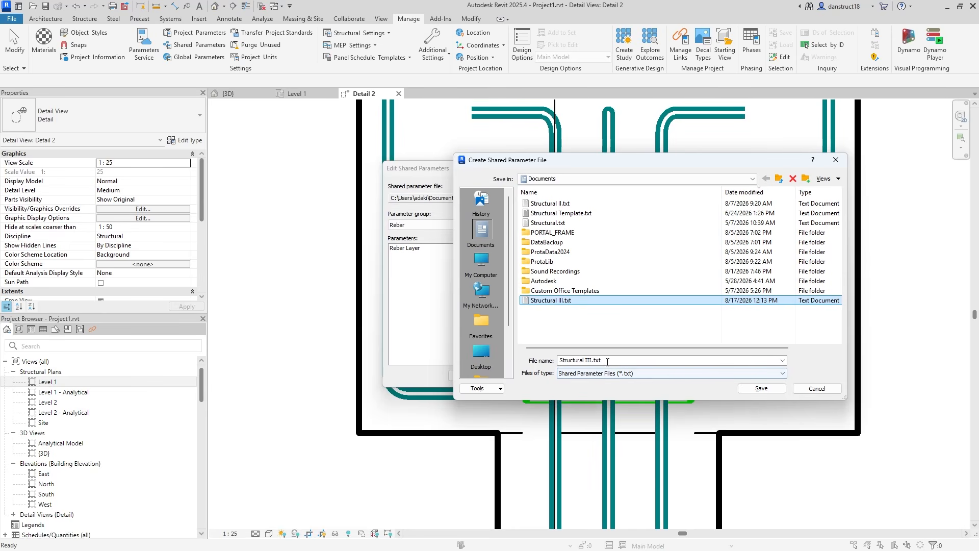
click(760, 389)
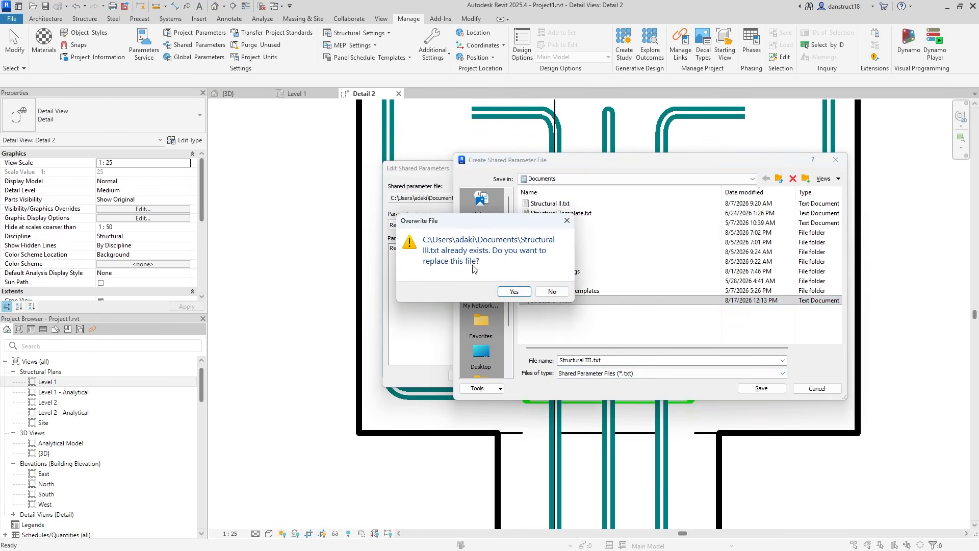
click(507, 289)
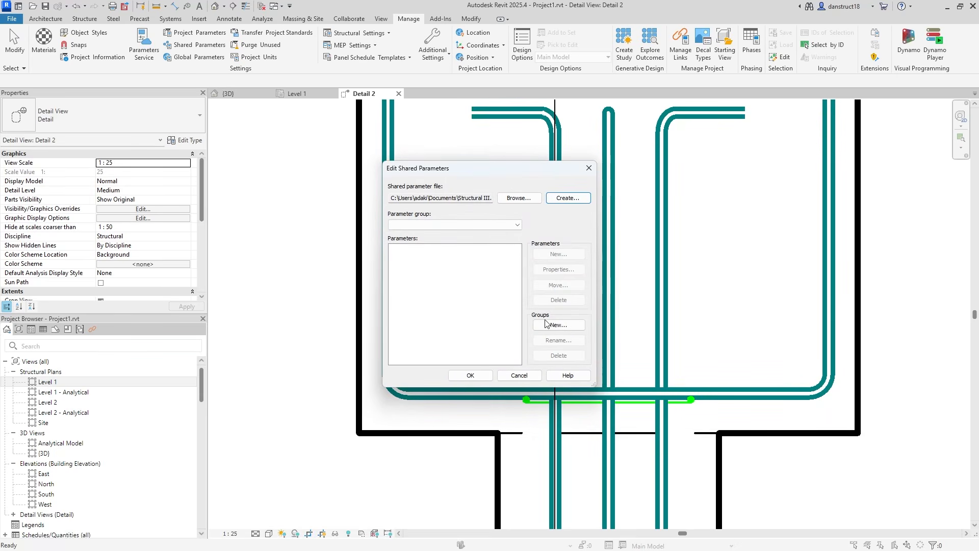
- Add a parameter group named Rebar to the shared parameter file, containing a Text parameter named Rebar Layer
click(548, 326)
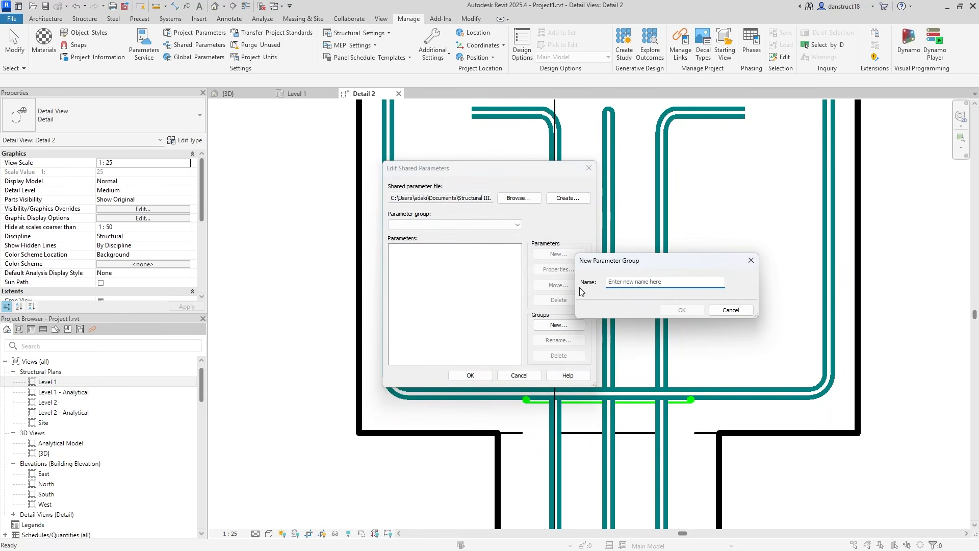
text(R)
click(672, 310)
click(549, 255)
text(Re)
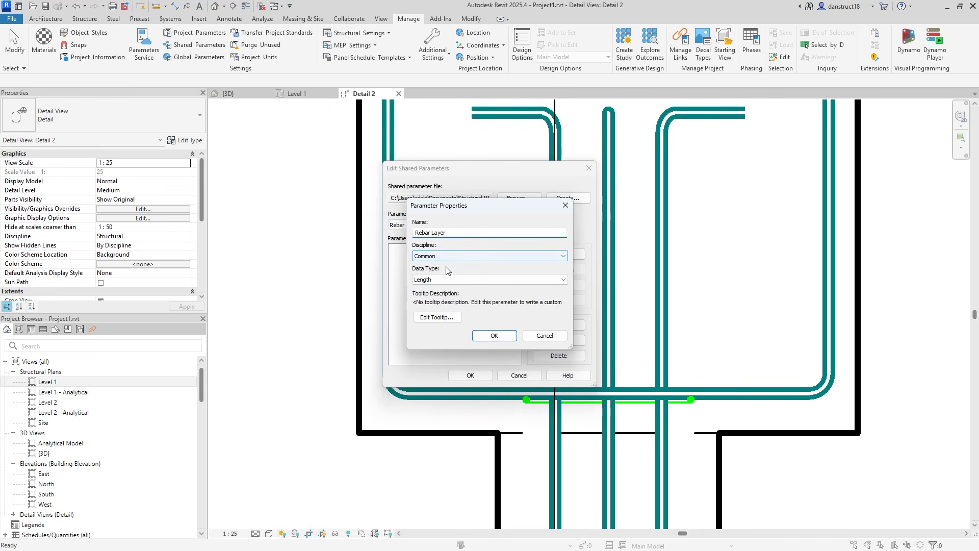
click(449, 280)
click(442, 290)
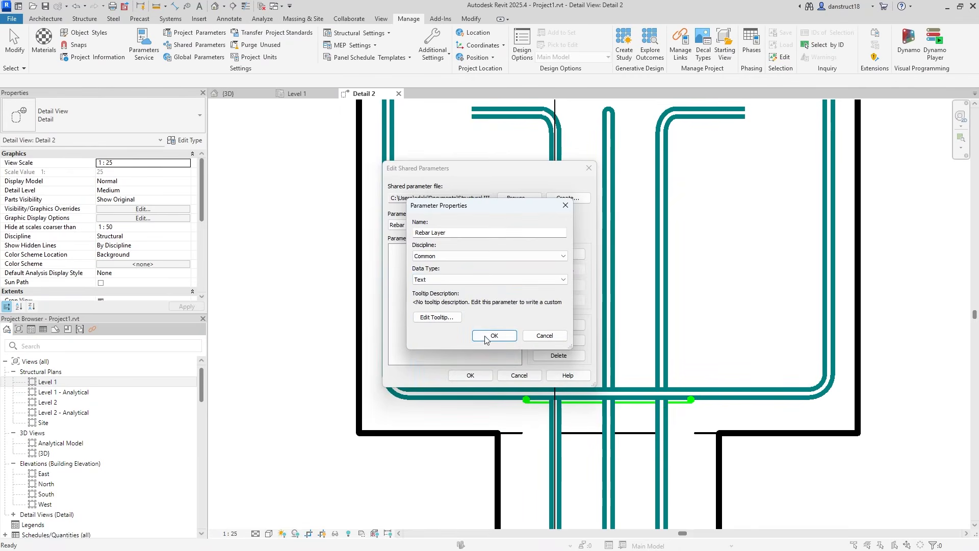
click(493, 336)
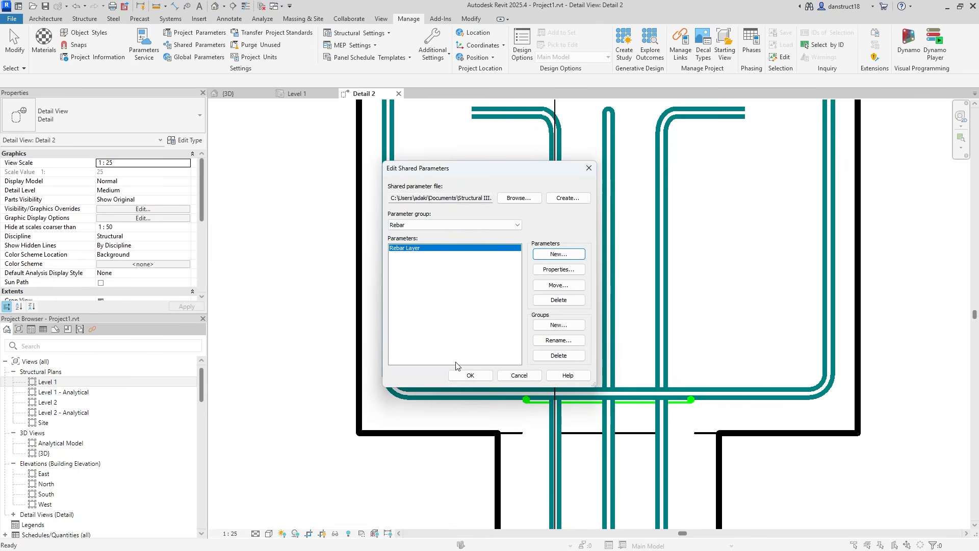
click(466, 376)
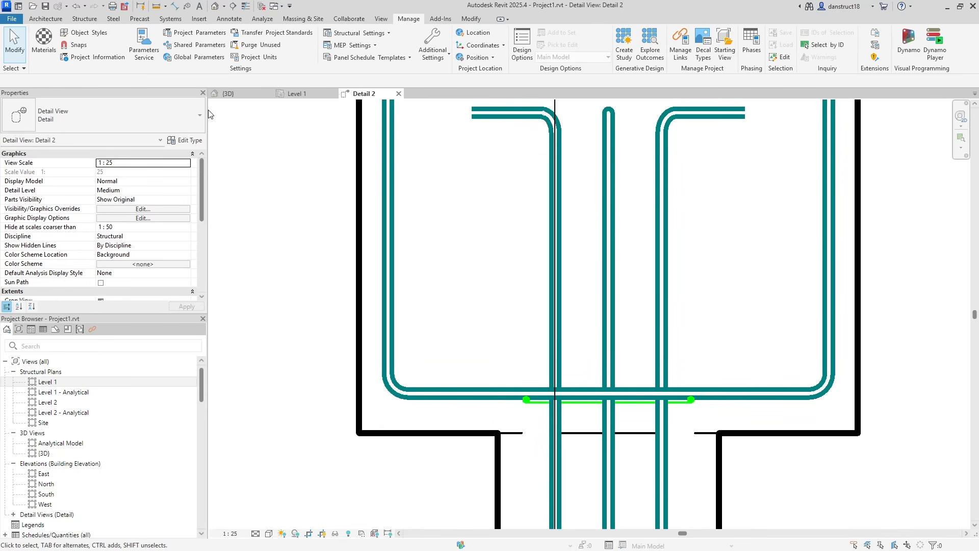
- Start a new project parameter based on the shared parameter Rebar Layer from the Rebar group
click(200, 33)
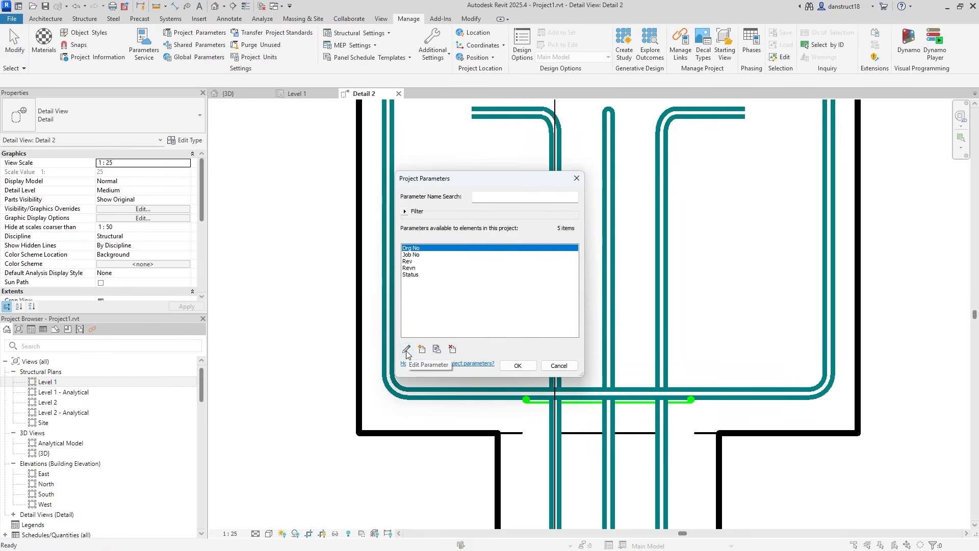
click(421, 350)
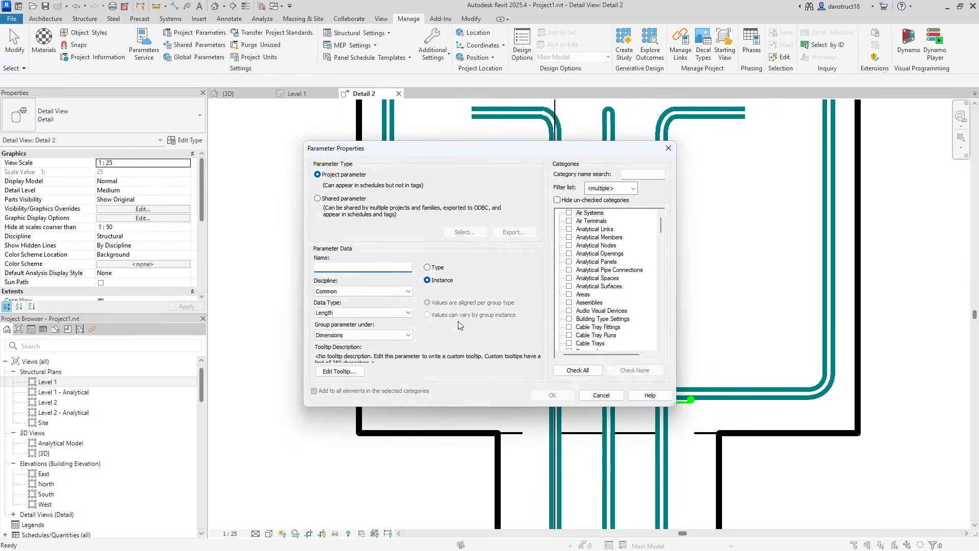
click(322, 201)
click(449, 232)
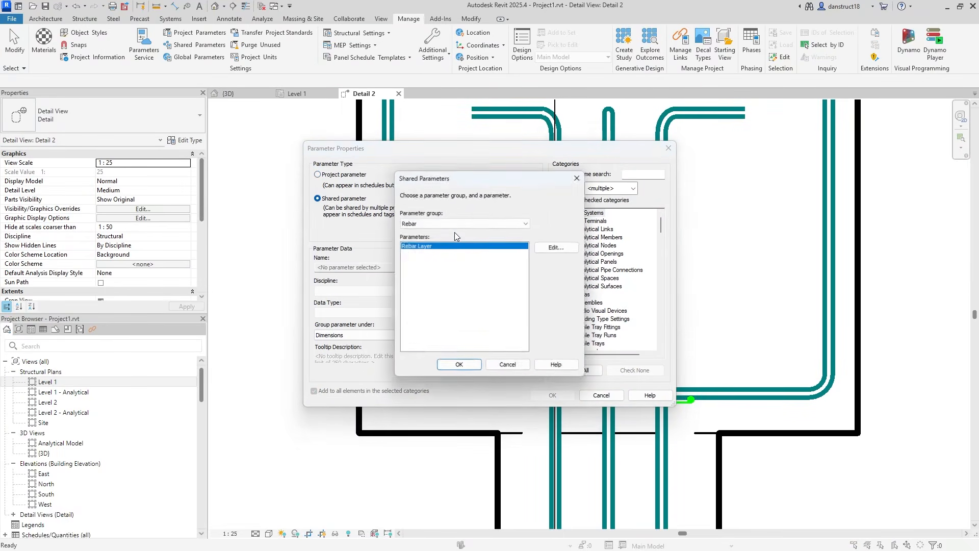
click(459, 366)
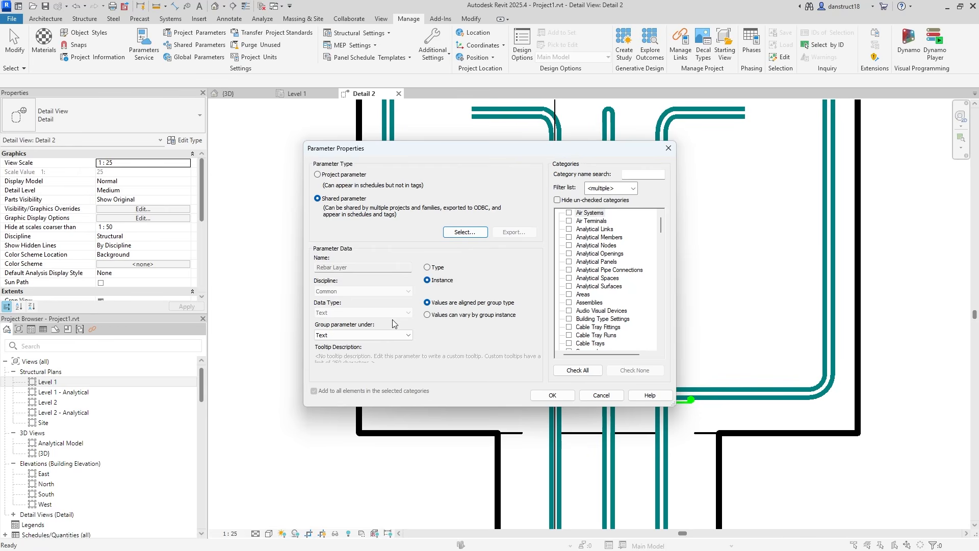
- Group the Rebar Layer parameter under Construction and assign it to the Structural Rebar category
click(336, 334)
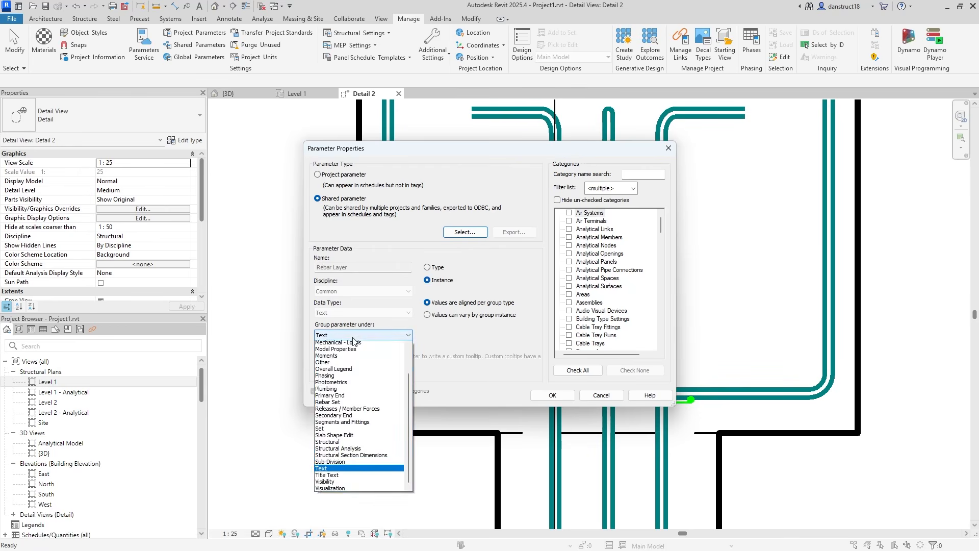
drag(409, 432, 411, 346)
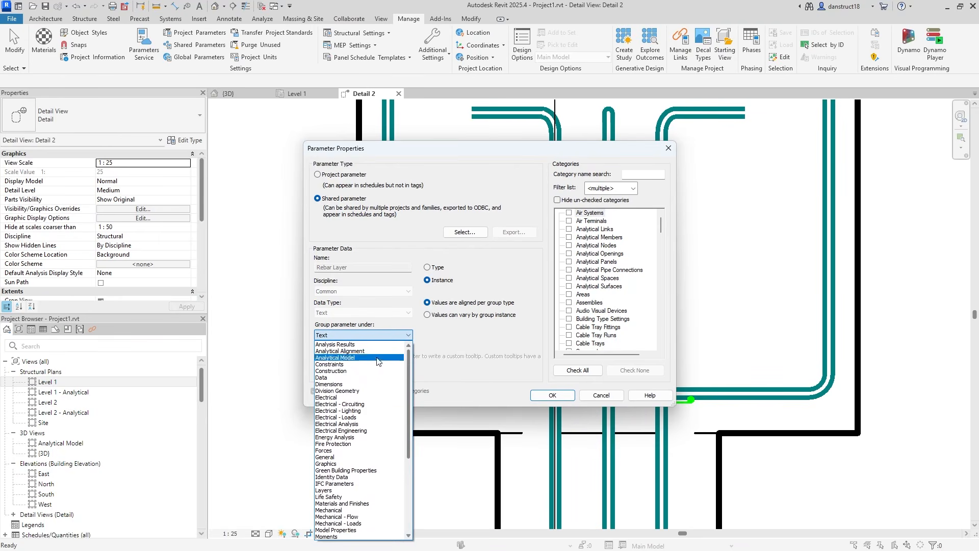
click(352, 371)
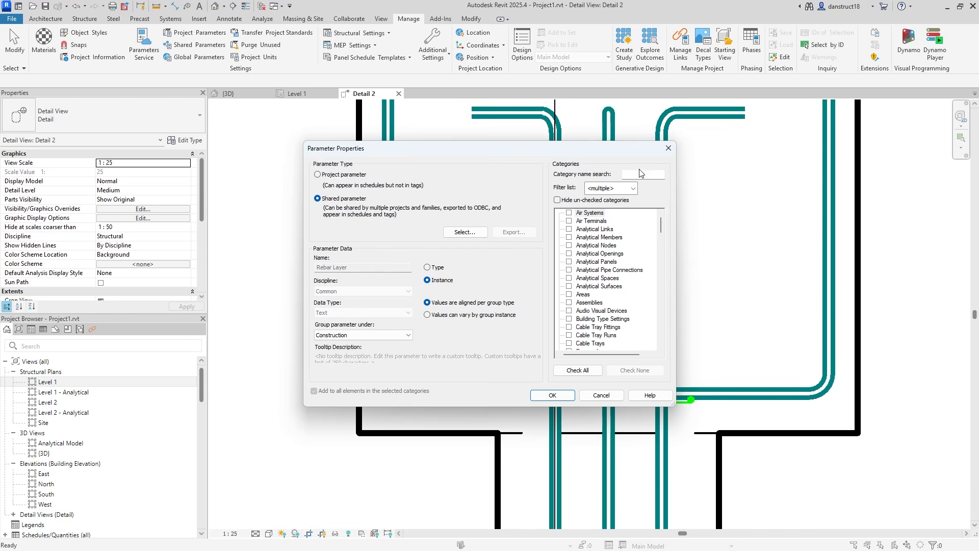
text(rebar)
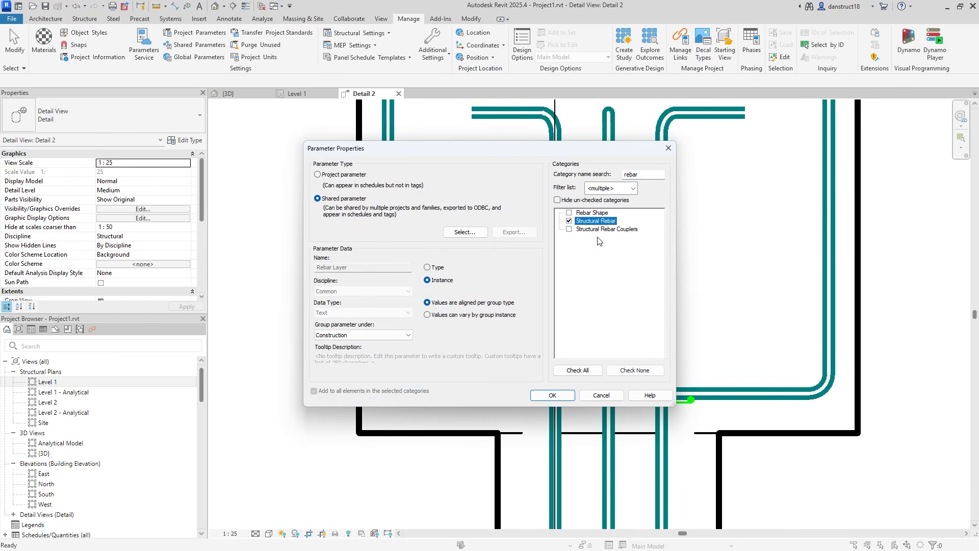
click(551, 396)
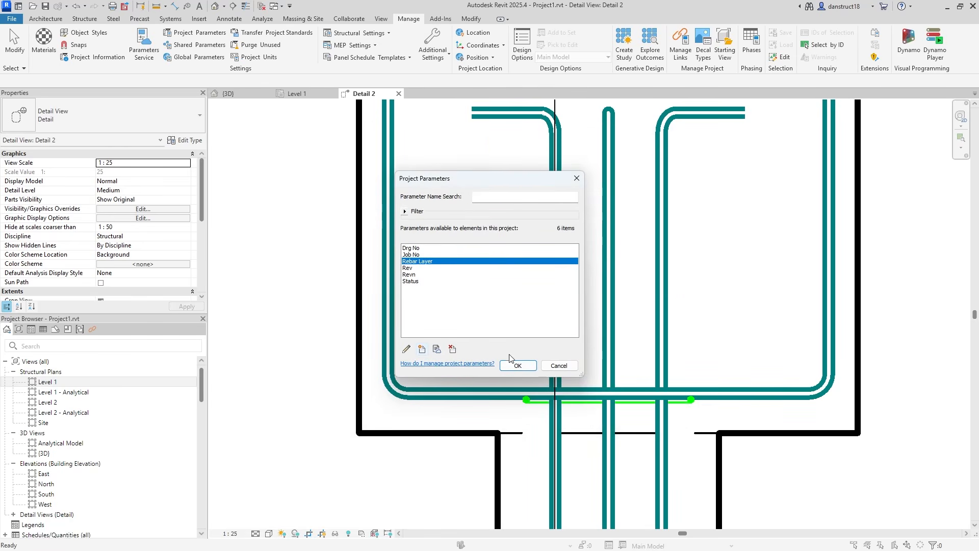
click(517, 366)
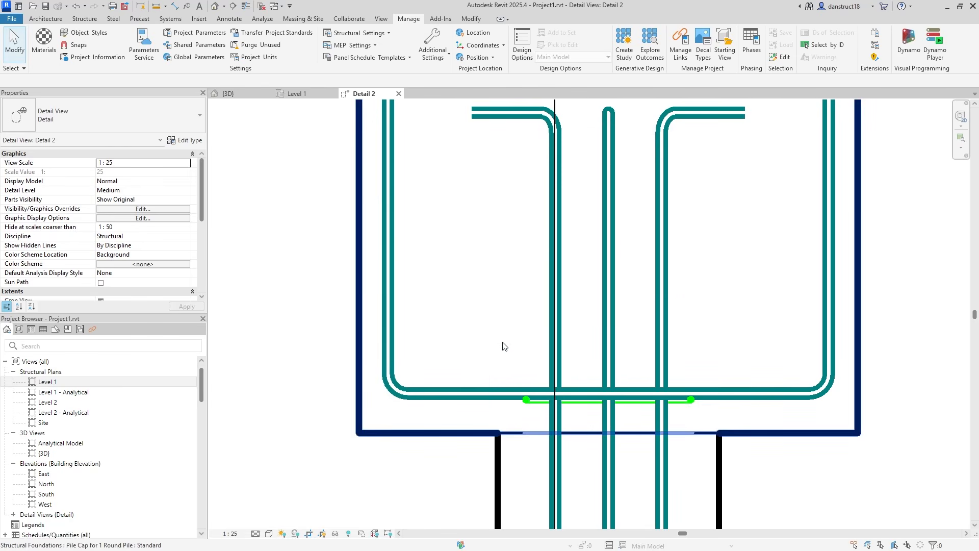
- Set the Rebar Layer of the U-shaped H16 rebar set in the pile cap to B2
click(467, 389)
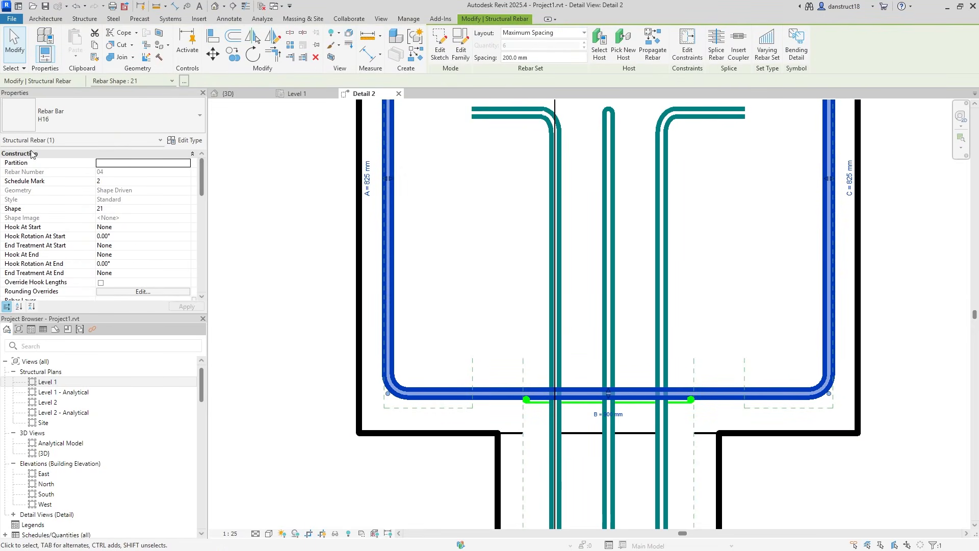
scroll(101, 211, down, 1)
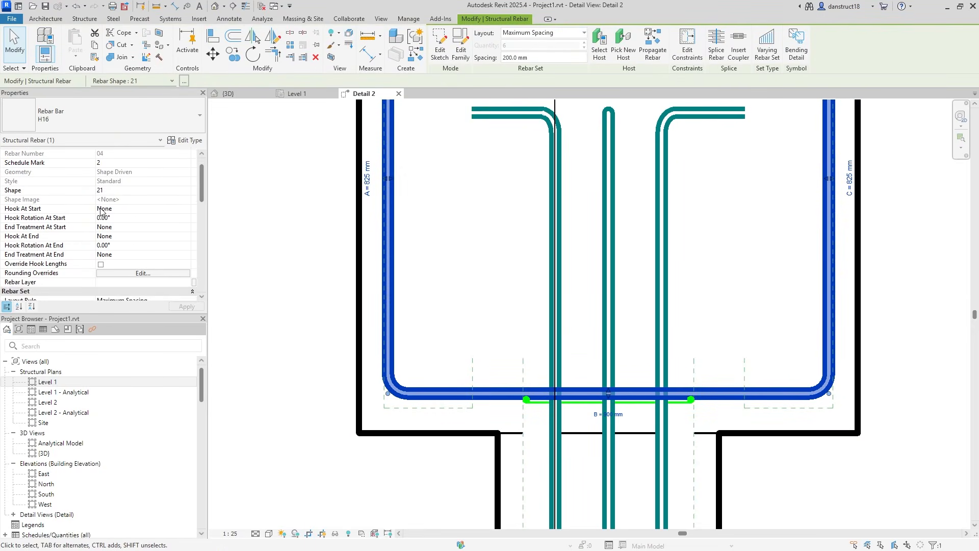
click(113, 283)
text(B)
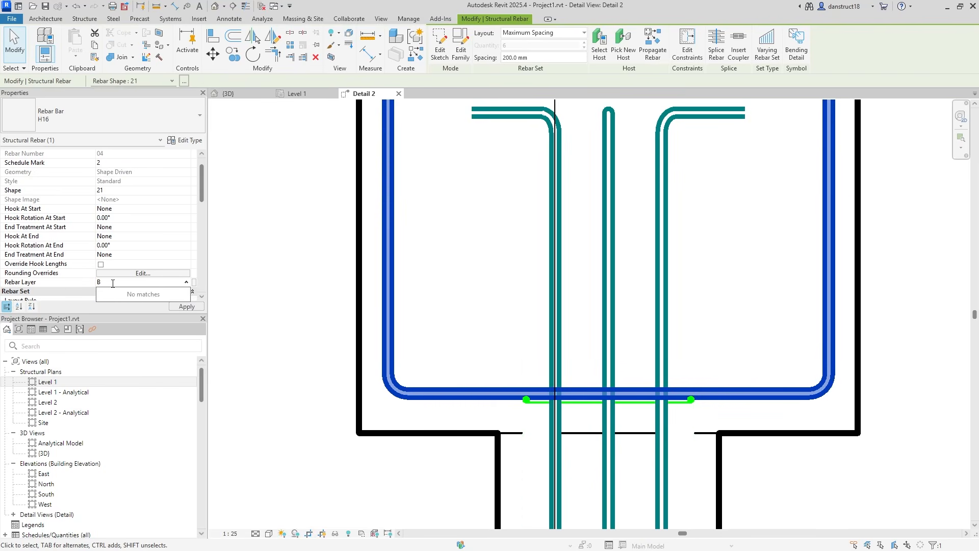
text(2)
click(187, 307)
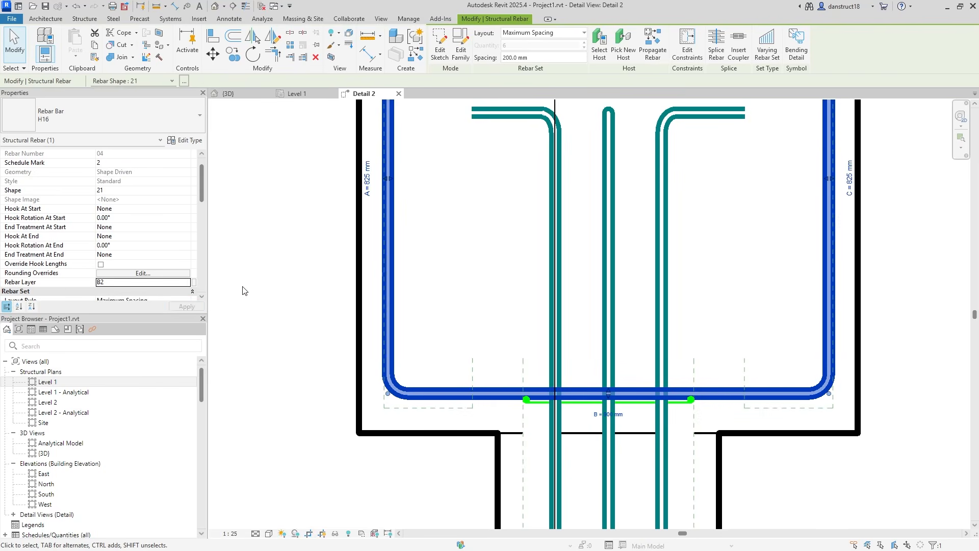
click(274, 276)
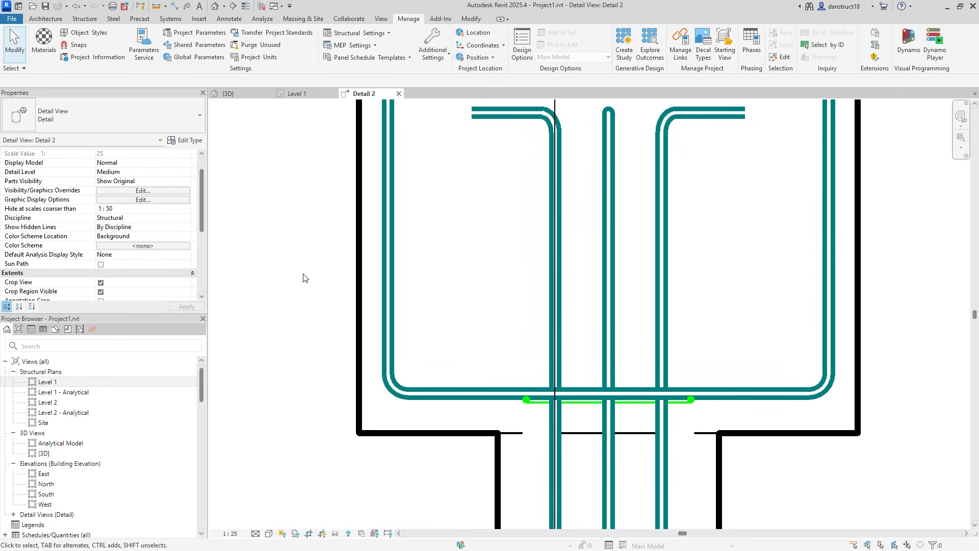
- Open the Detail 1 section of the single-pile cap from its section head in the Level 1 plan
click(300, 93)
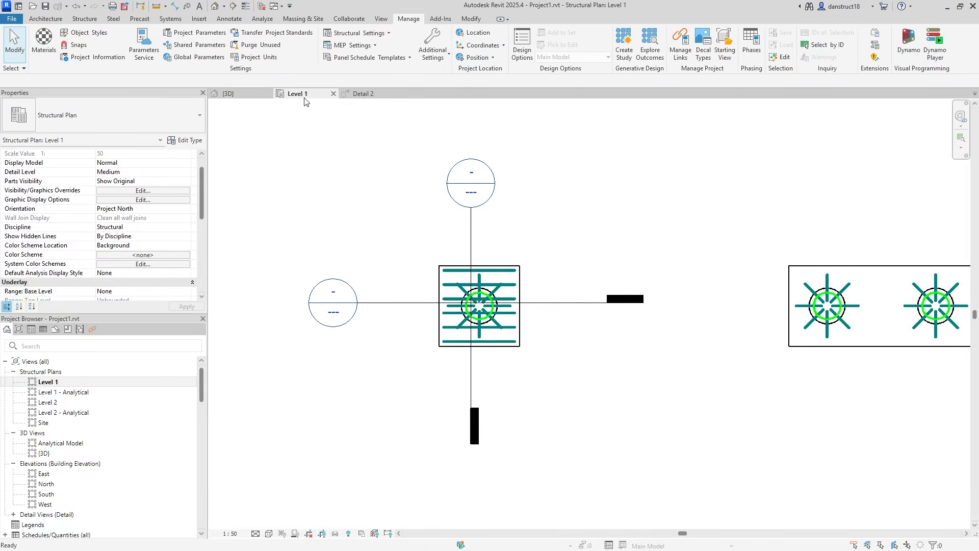
double_click(471, 172)
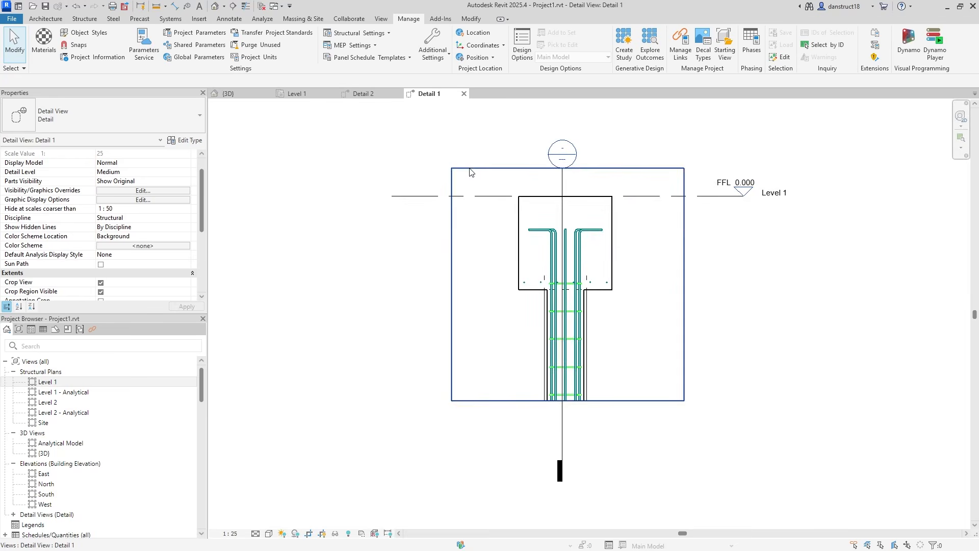
scroll(626, 318, up, 2)
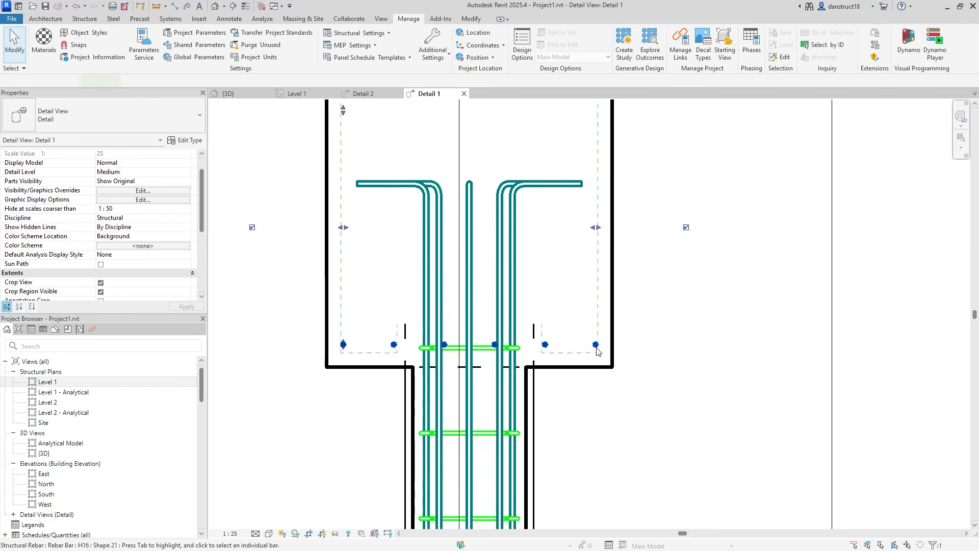
- Start placing H16 shape 21 rebar in the pile cap in Detail 1, with its Rebar Layer set to B1
click(328, 249)
click(325, 249)
middle_drag(339, 214, 391, 320)
click(499, 40)
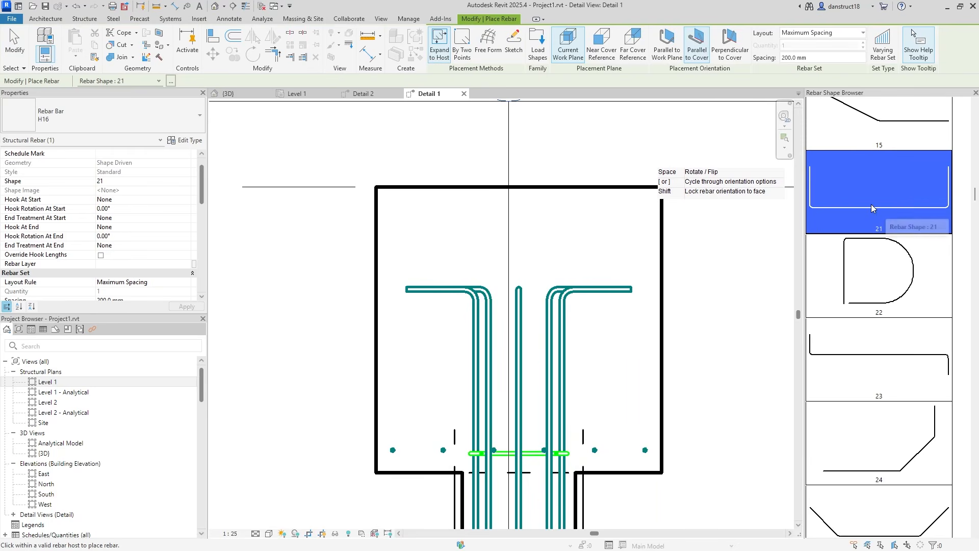
click(115, 267)
click(132, 281)
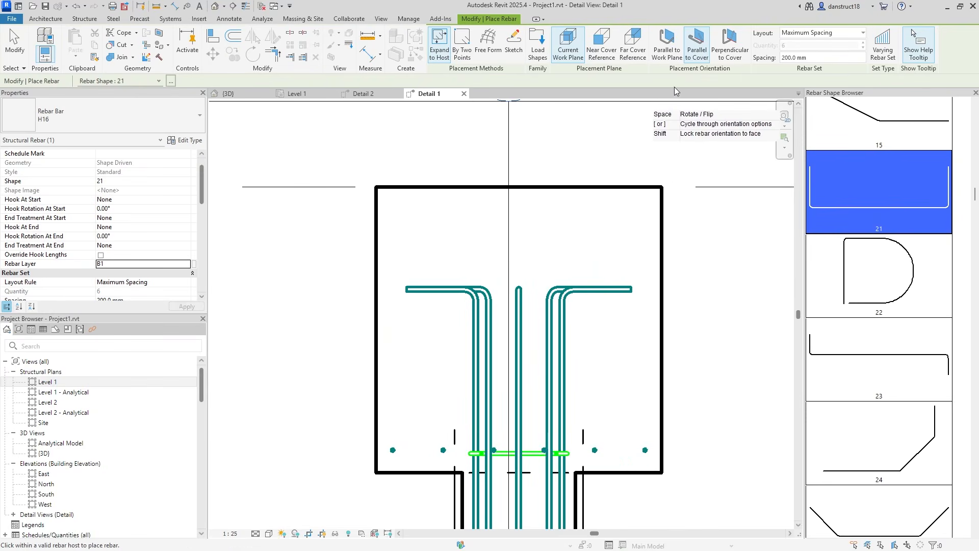
- Place the B1 U-bars parallel to the work plane at the cap's base, and stretch them across the full cap width
click(666, 45)
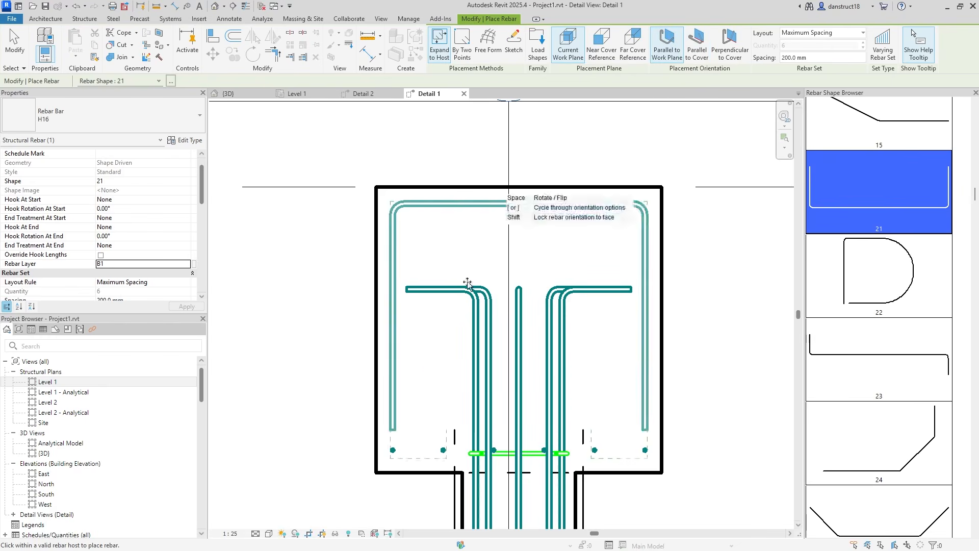
click(407, 453)
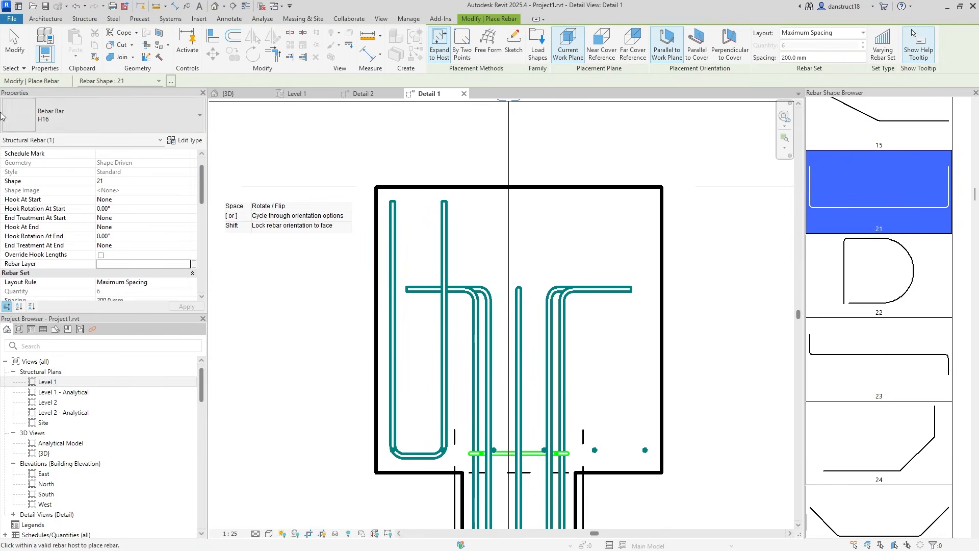
click(18, 60)
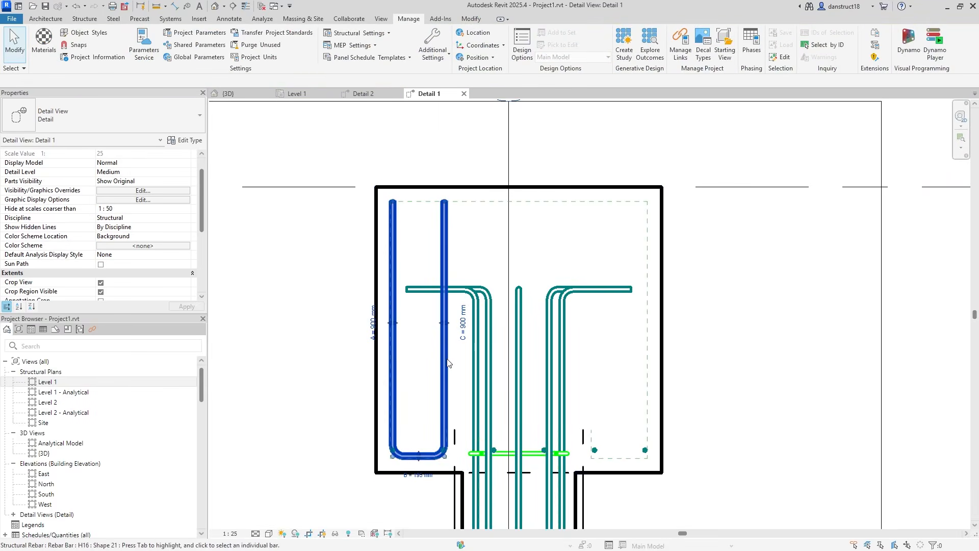
click(448, 327)
drag(458, 323, 645, 331)
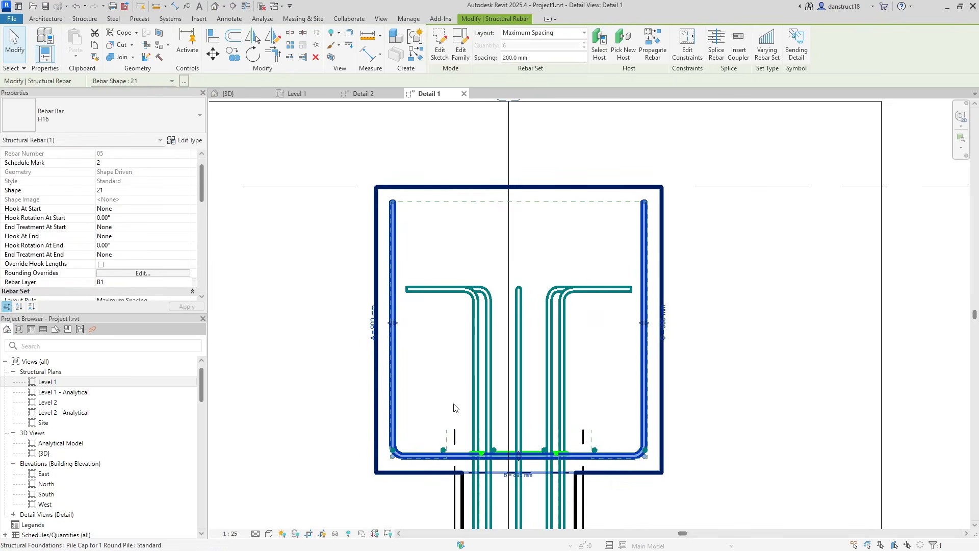
- Pull both ends of the B2 bar set's distribution inward, clear of the B1 bar's bends in Detail 1
scroll(443, 450, up, 3)
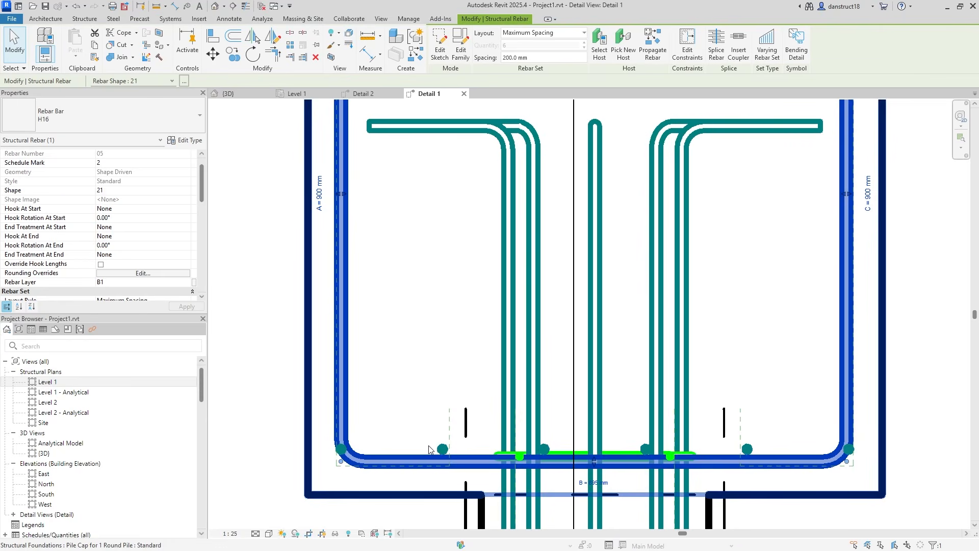
click(436, 450)
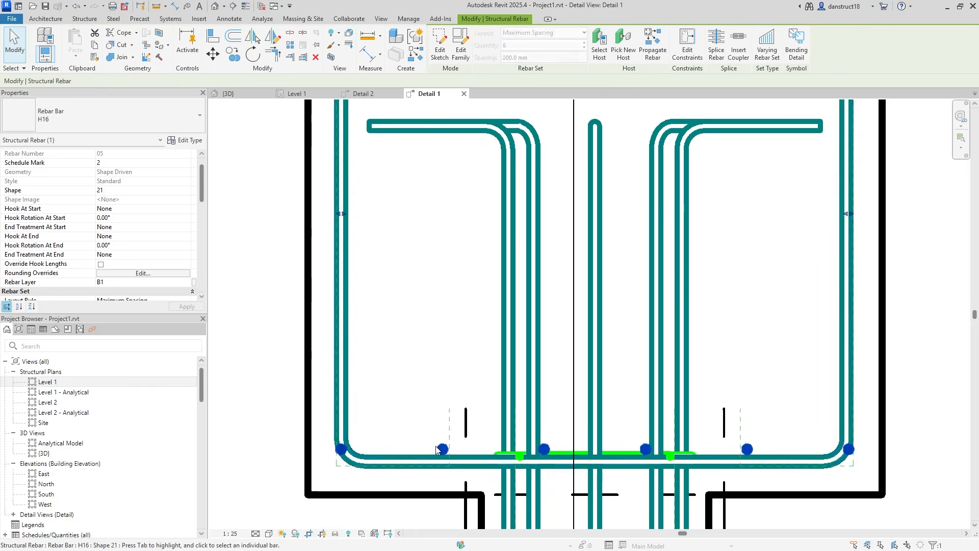
drag(341, 214, 368, 214)
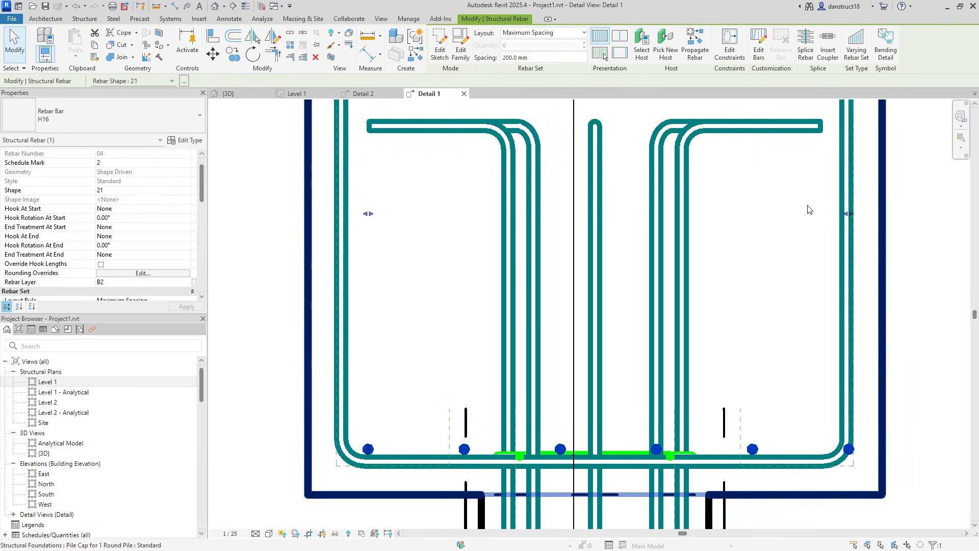
drag(848, 214, 818, 214)
- Move both vertical legs of the B1 U-bars inward from the cover, and fine-tune the end of the B2 set's distribution
click(345, 260)
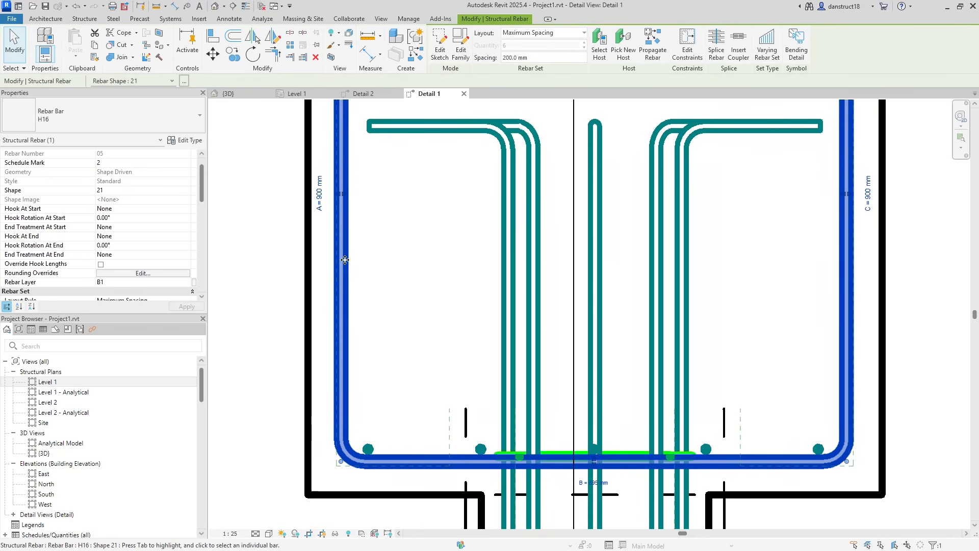
drag(349, 217, 351, 196)
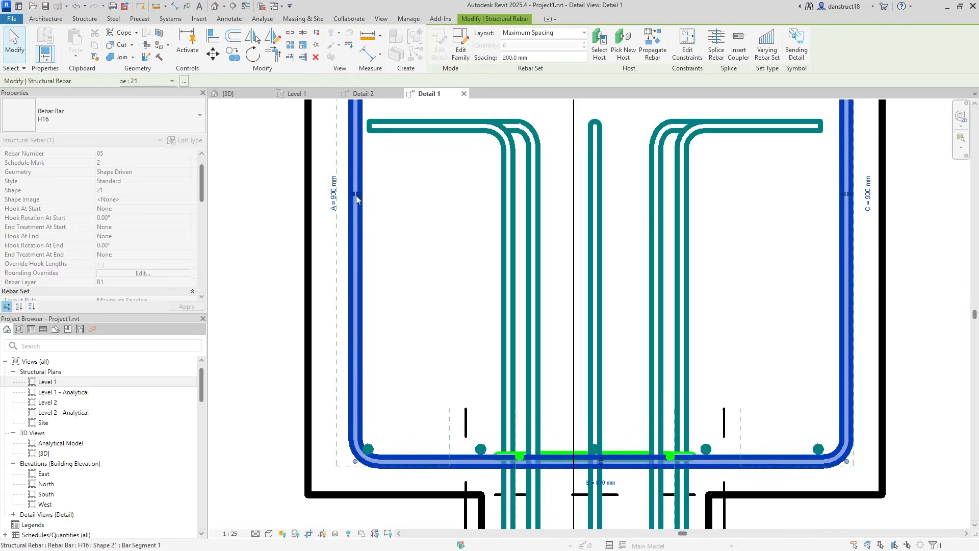
drag(847, 194, 835, 199)
click(818, 449)
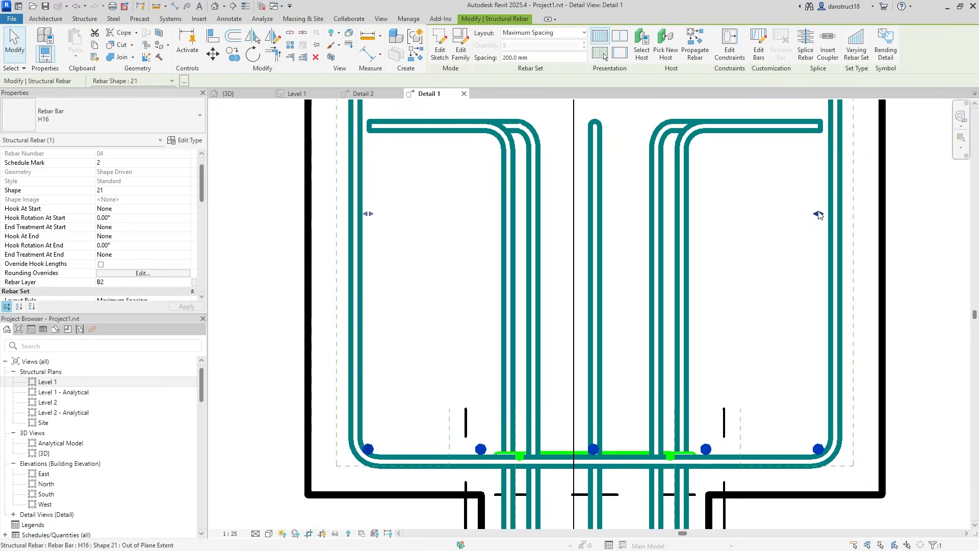
drag(369, 213, 372, 212)
- Set both vertical legs, A and C, of the B1 U-bars to 850 mm
scroll(375, 216, down, 2)
click(348, 281)
scroll(348, 280, down, 2)
click(335, 283)
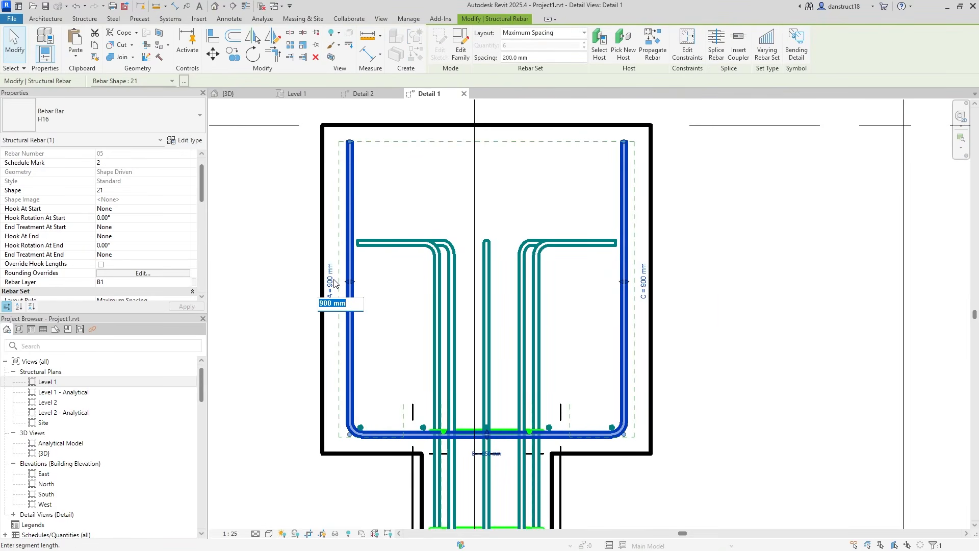
text(850)
key(Return)
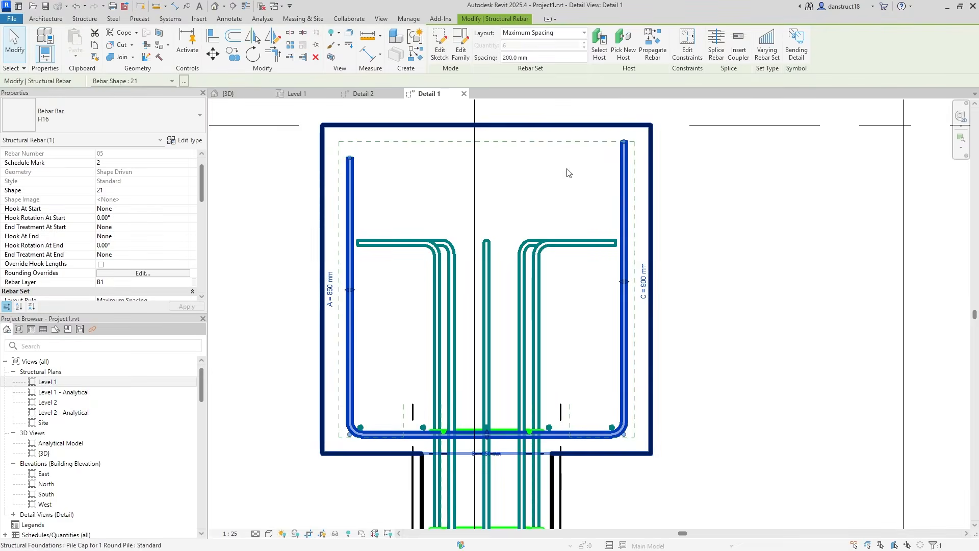
click(644, 272)
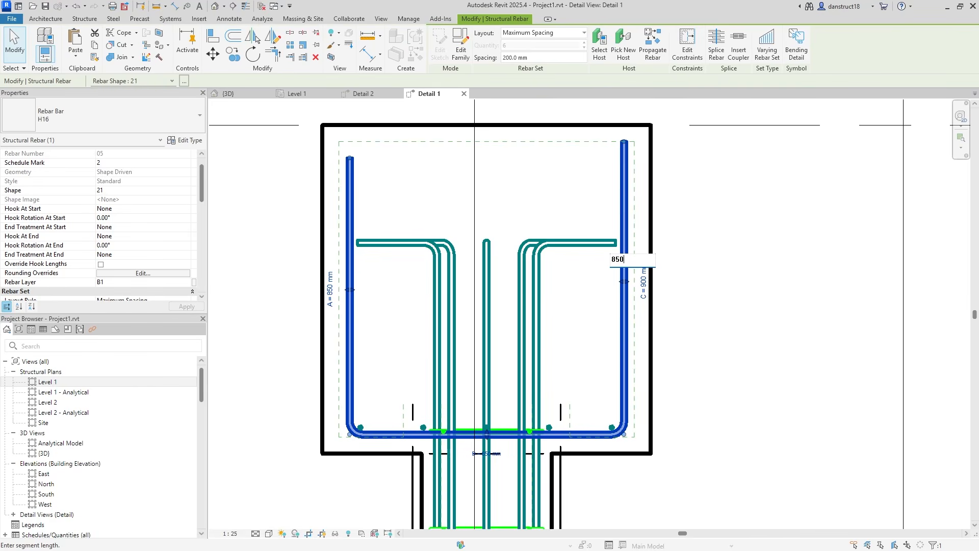
key(Return)
click(712, 260)
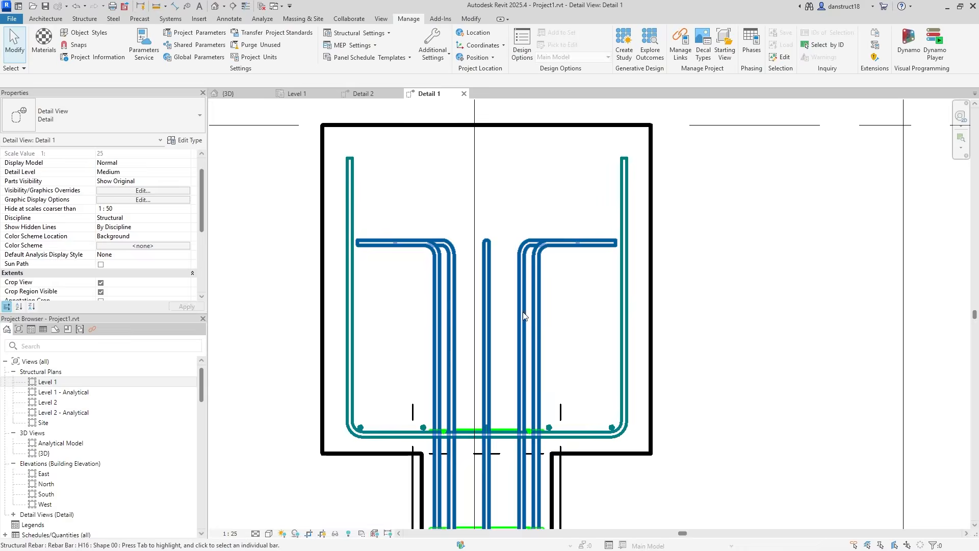
- In Detail 2, move both vertical legs of the B2 U-bars inward so the base measures about 855 mm
click(416, 431)
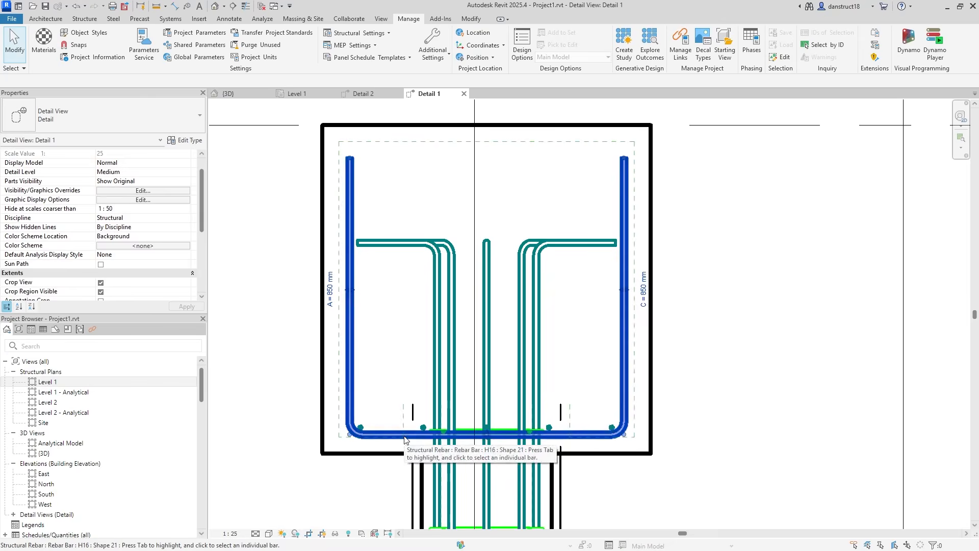
click(362, 427)
click(365, 94)
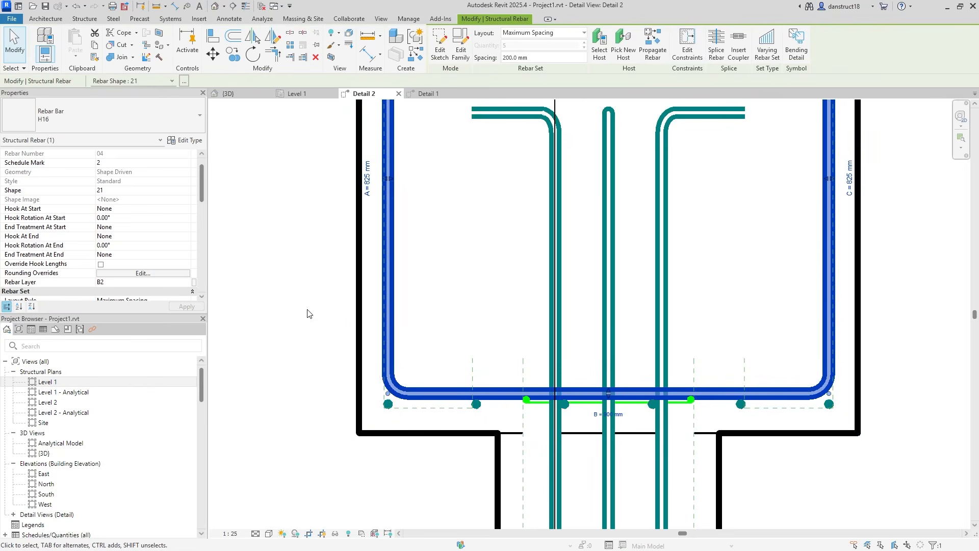
scroll(393, 297, down, 4)
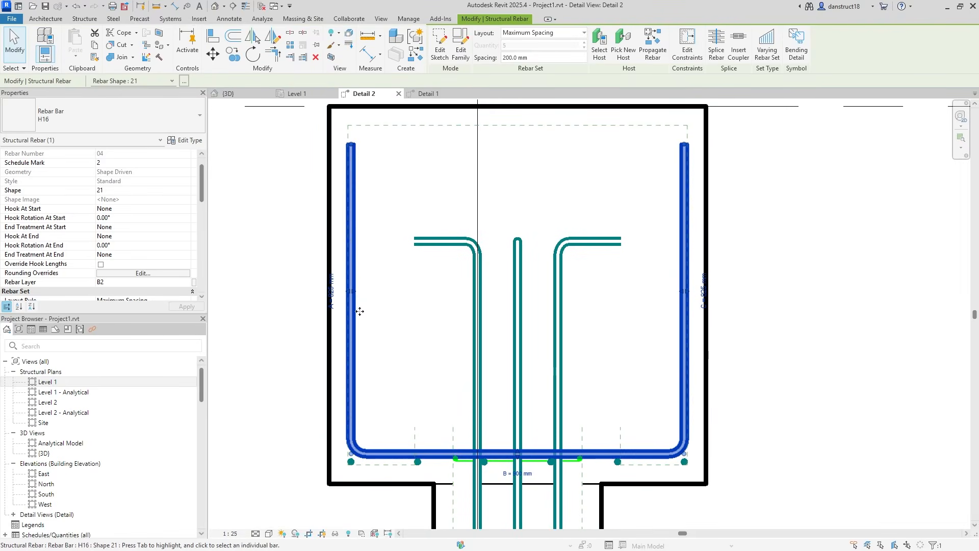
drag(353, 291, 360, 293)
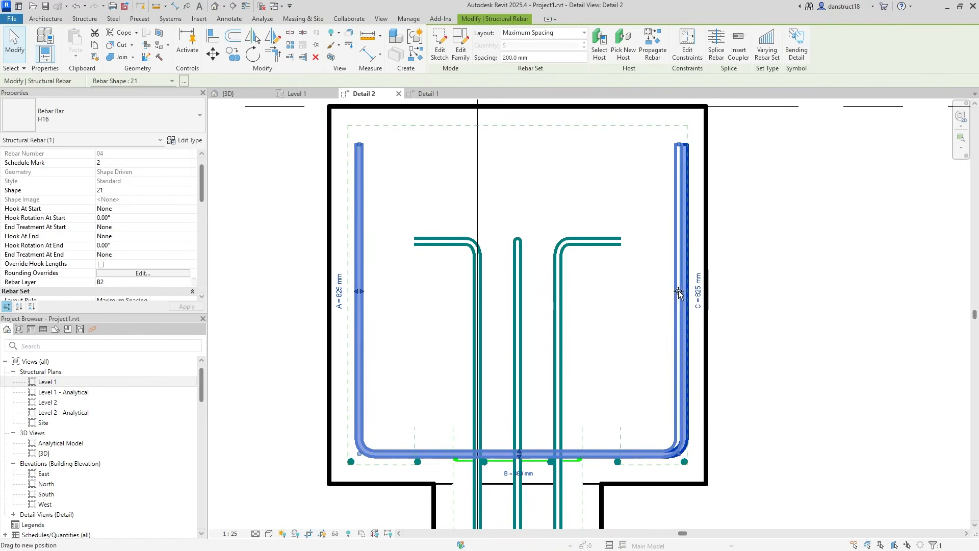
drag(685, 292, 677, 295)
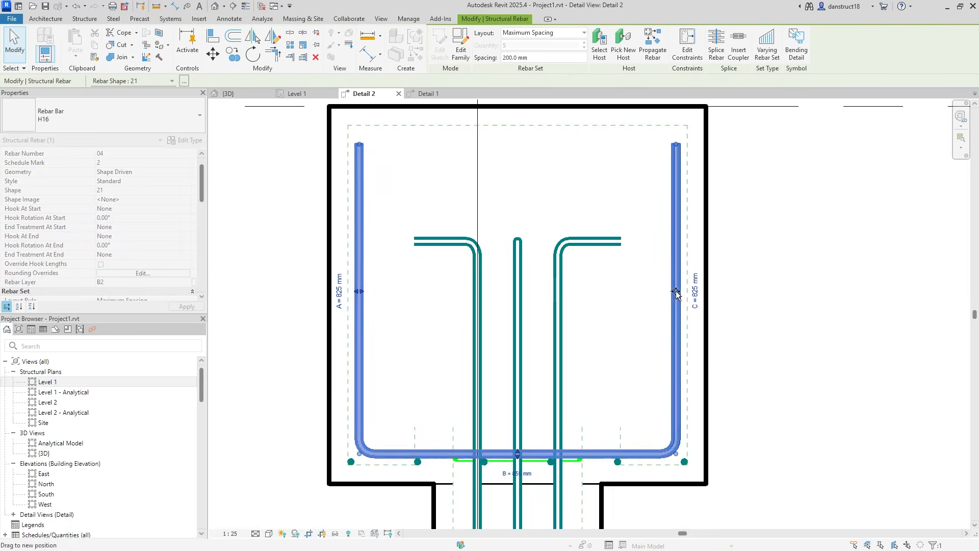
click(785, 244)
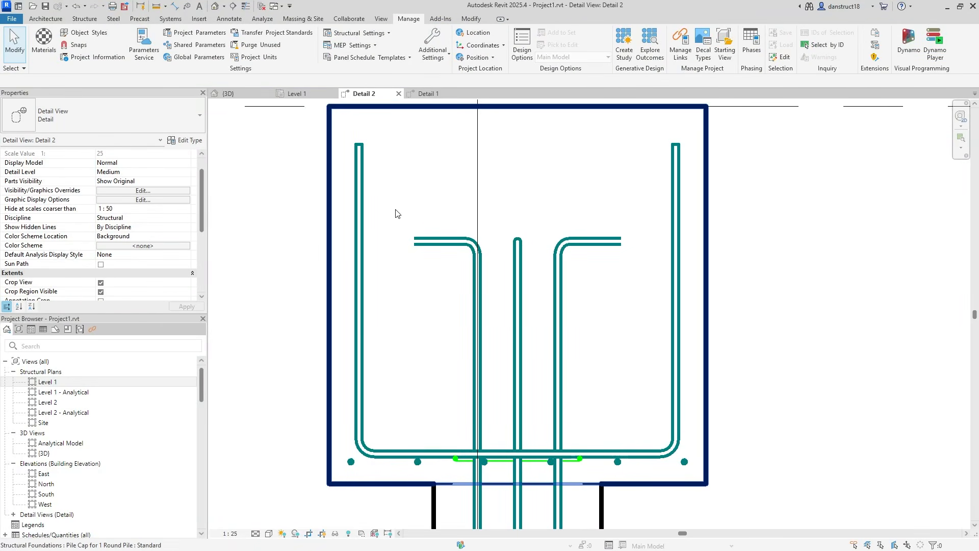
- Mirror copies of the B1 and B2 U-bar sets to the cap's top about a horizontal axis at its mid-height
click(359, 242)
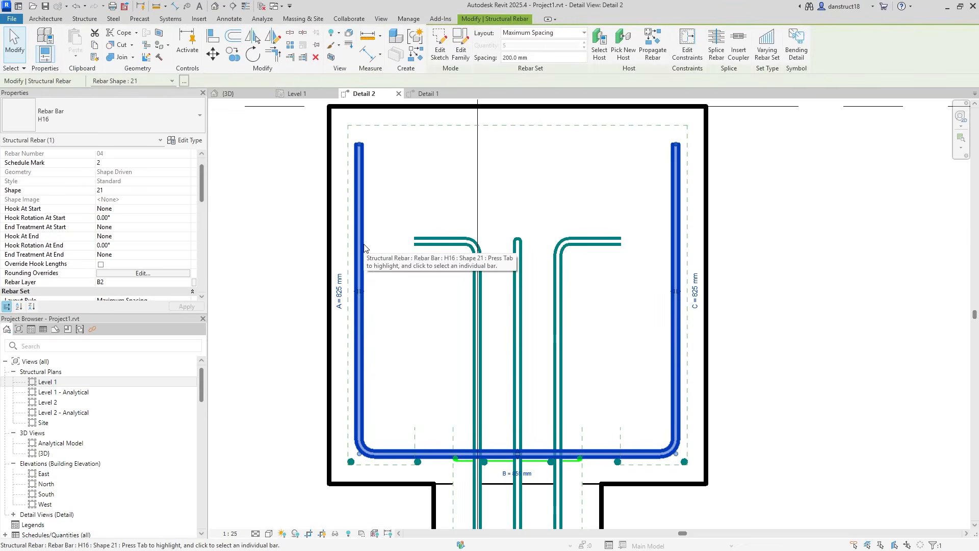
ctrl+click(351, 464)
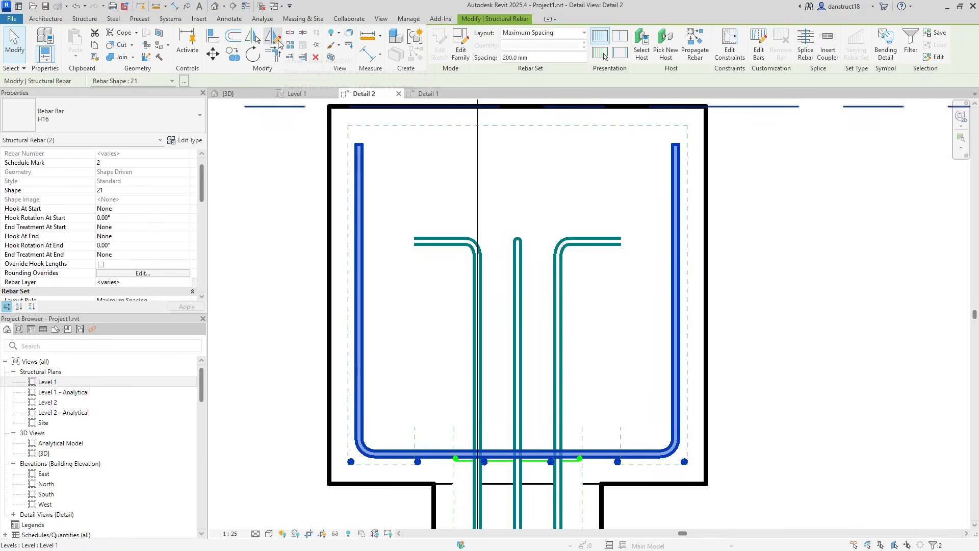
click(279, 43)
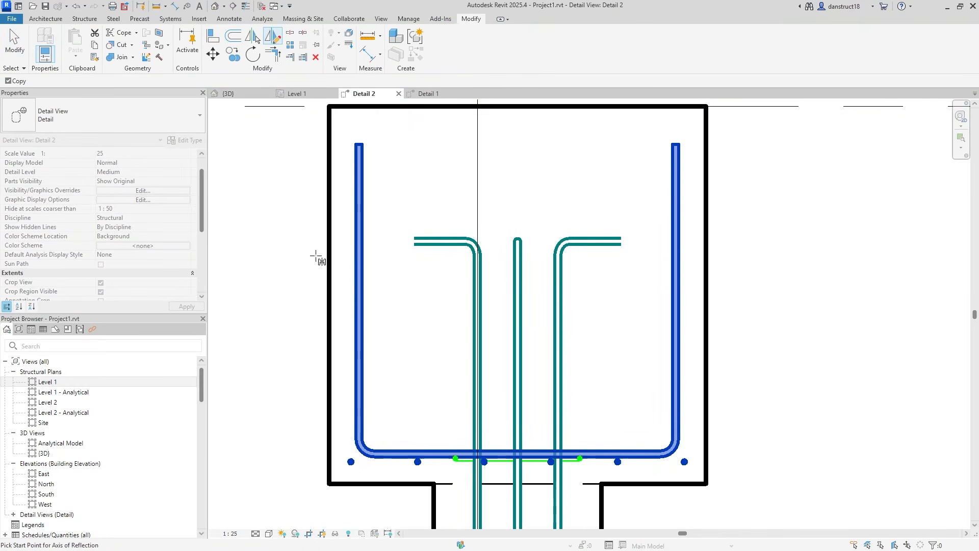
click(329, 296)
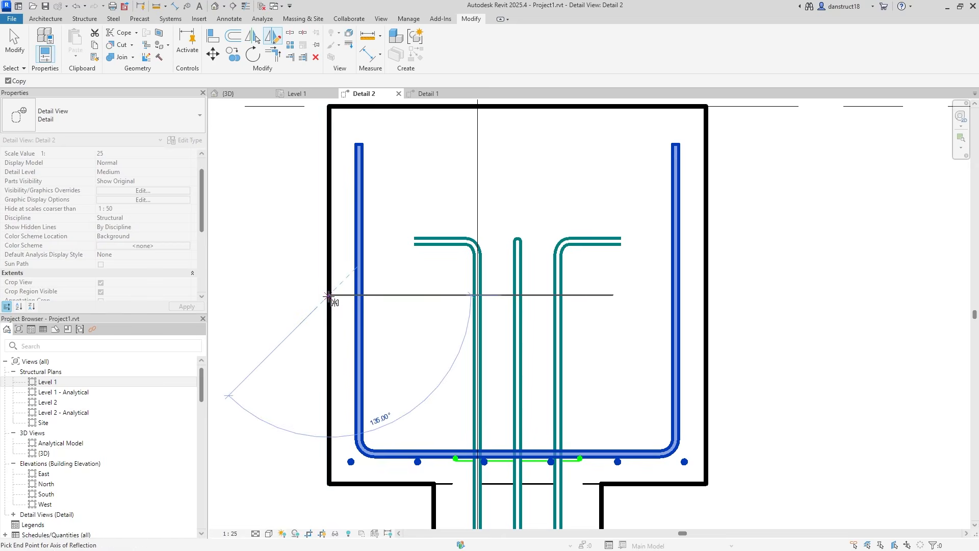
click(272, 298)
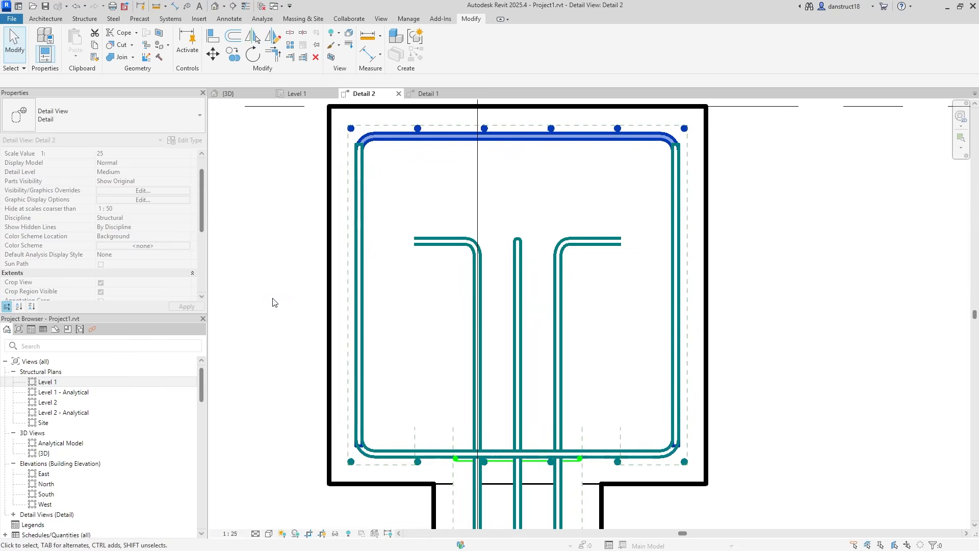
- Set the Rebar Layer of the inner mirrored U-bar set at the cap's top to T2
middle_drag(281, 165, 287, 222)
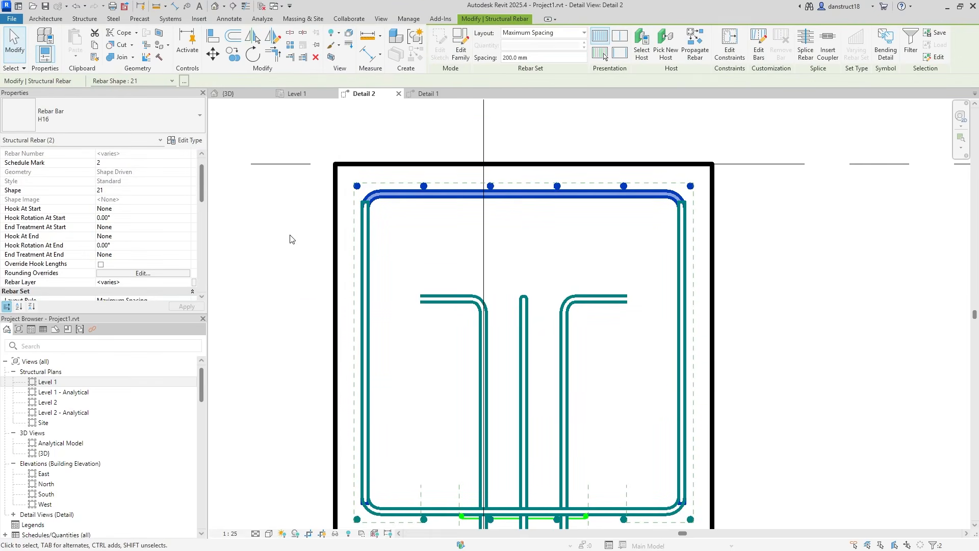
click(394, 197)
click(111, 283)
text(T2)
click(186, 309)
- Set the Rebar Layer of the outer mirrored bar set, shown as dots along the cap's top, to T1
click(424, 186)
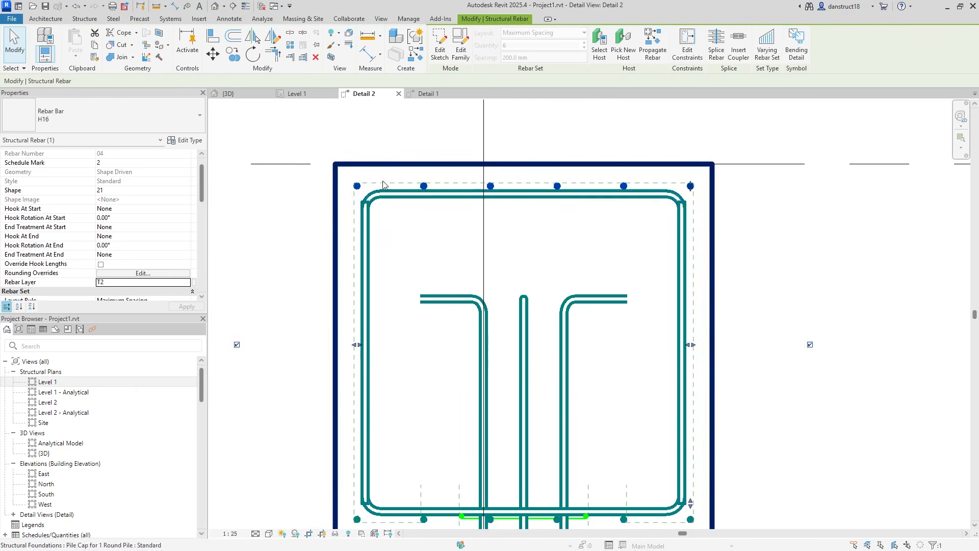
click(132, 282)
text(T1)
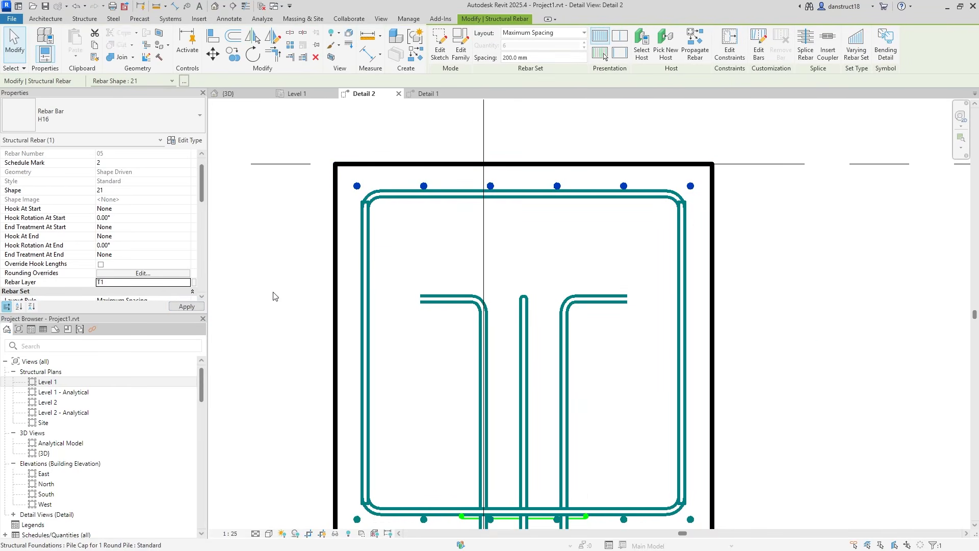
- Move both vertical legs of the T2 U-bars inside the B2 legs, making segment B about 810 mm
click(396, 204)
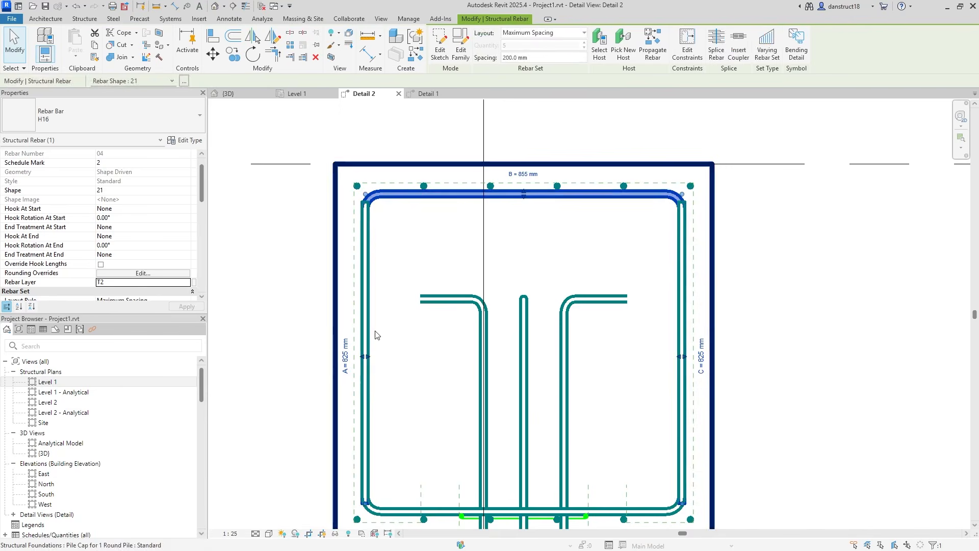
click(374, 359)
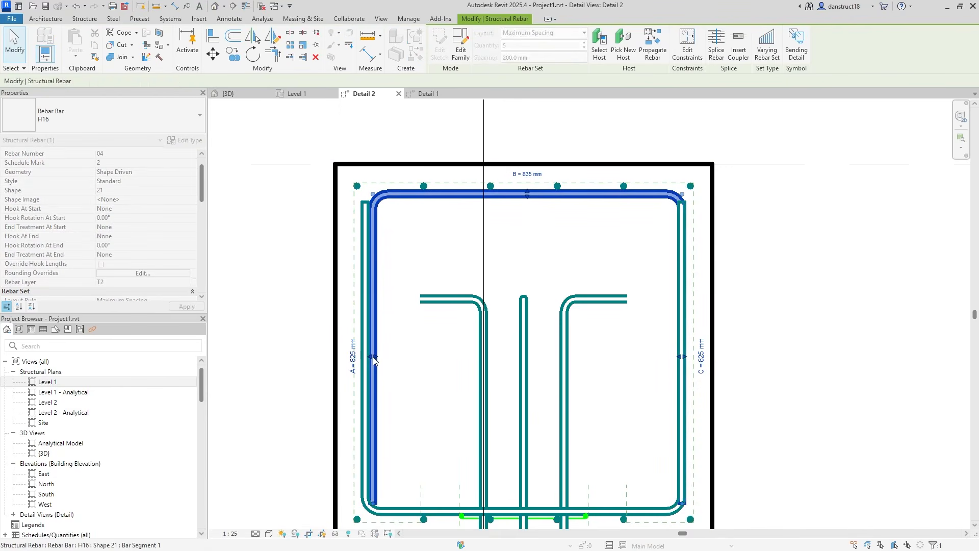
drag(374, 359, 374, 357)
drag(682, 358, 675, 359)
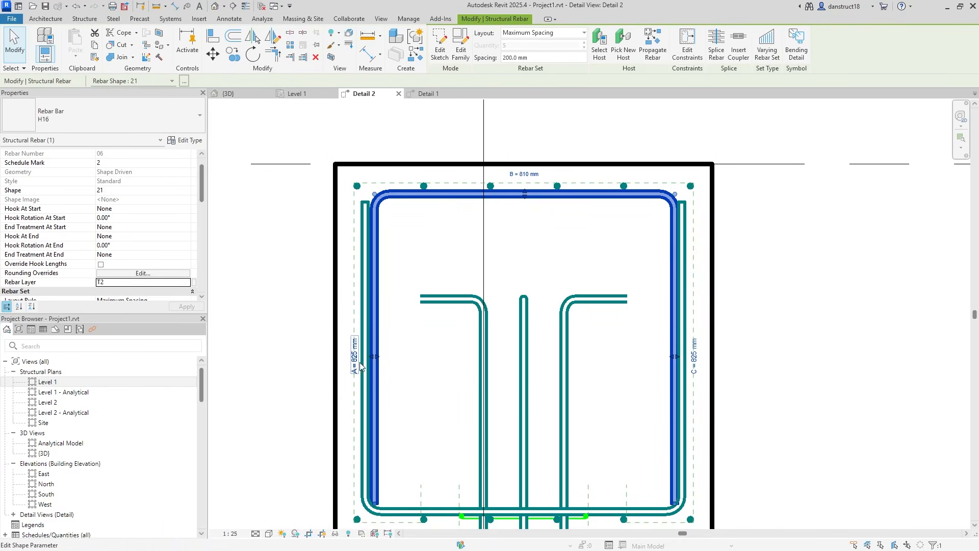
- Set both vertical legs, A and C, of the T2 U-bars to 800 mm
click(359, 362)
text(800)
key(Return)
click(695, 360)
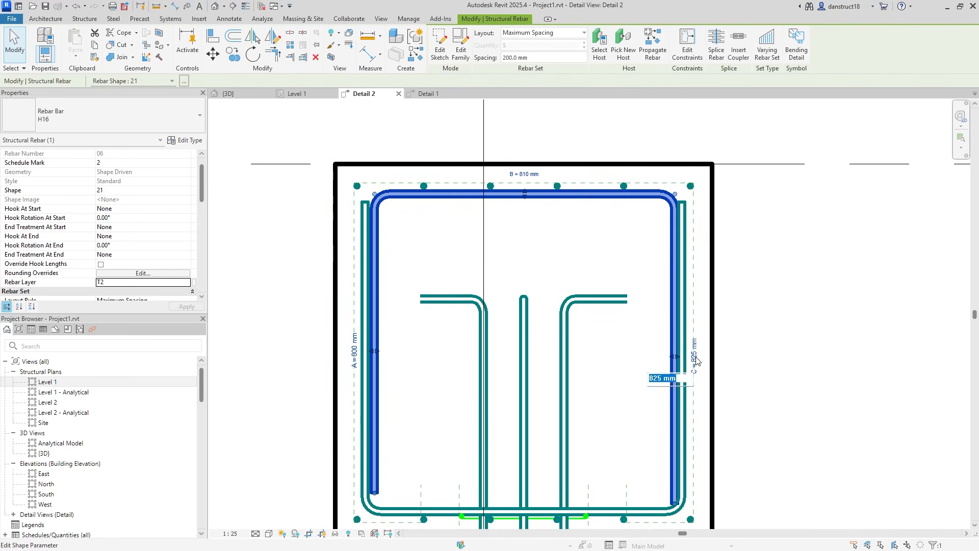
text(800)
key(Return)
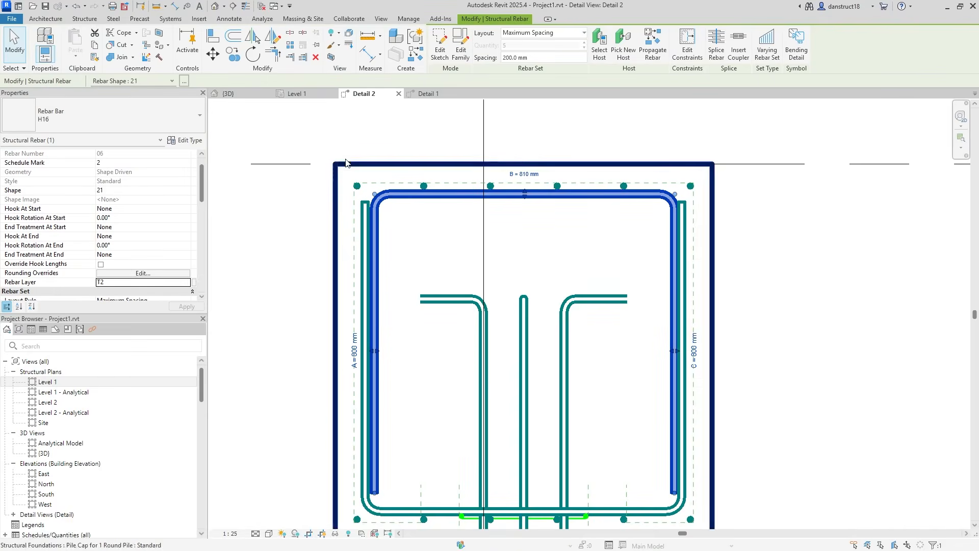
- In Detail 1, move both vertical legs of the T1 U-bars inwards so they sit inside the B1 legs
click(424, 96)
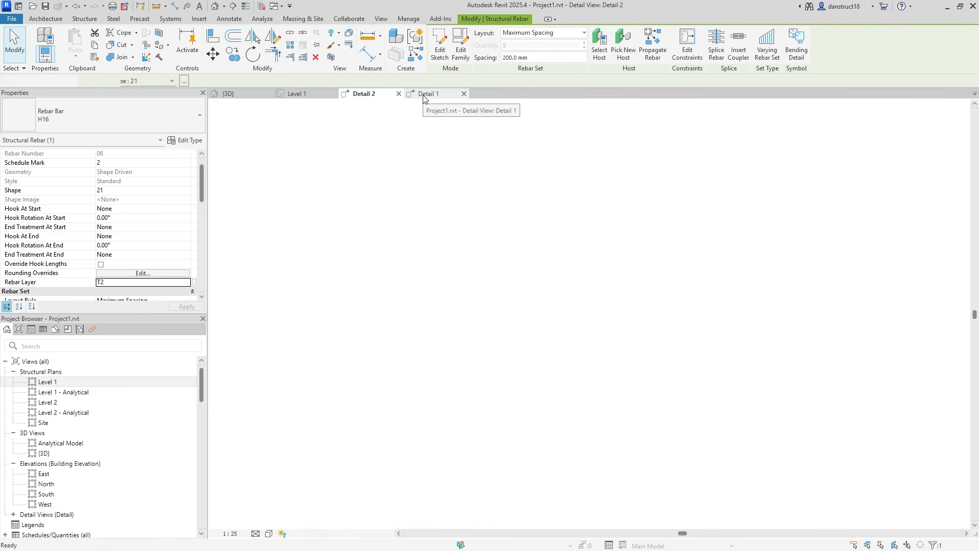
scroll(347, 176, up, 2)
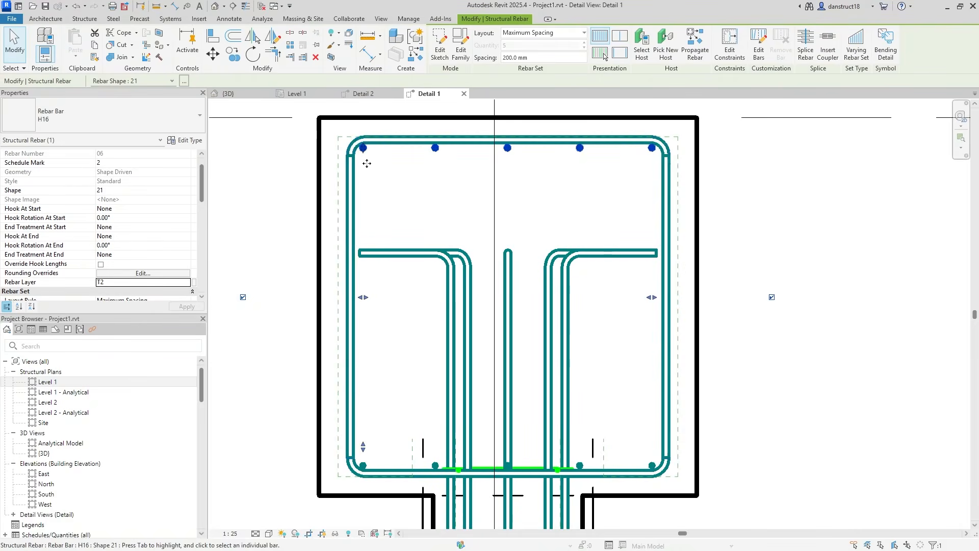
click(356, 311)
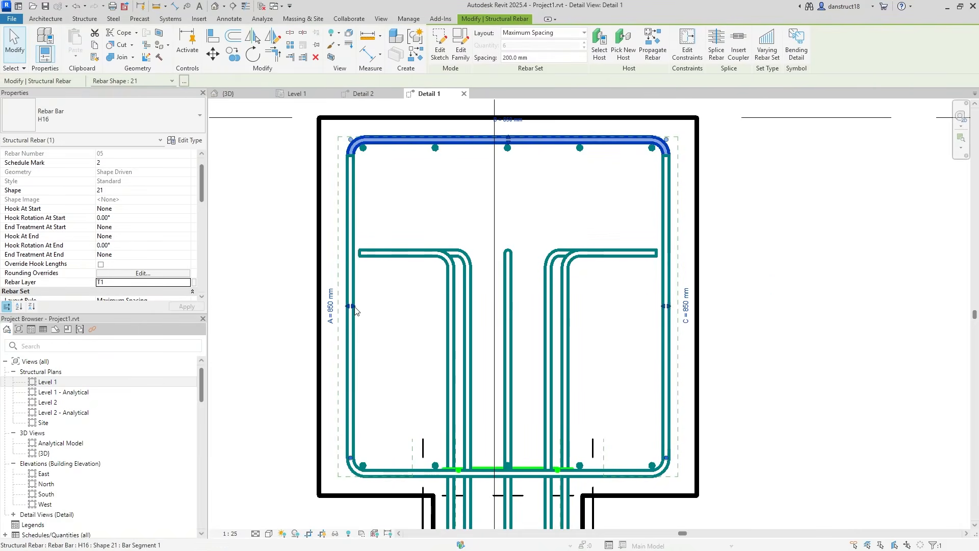
drag(356, 311, 359, 309)
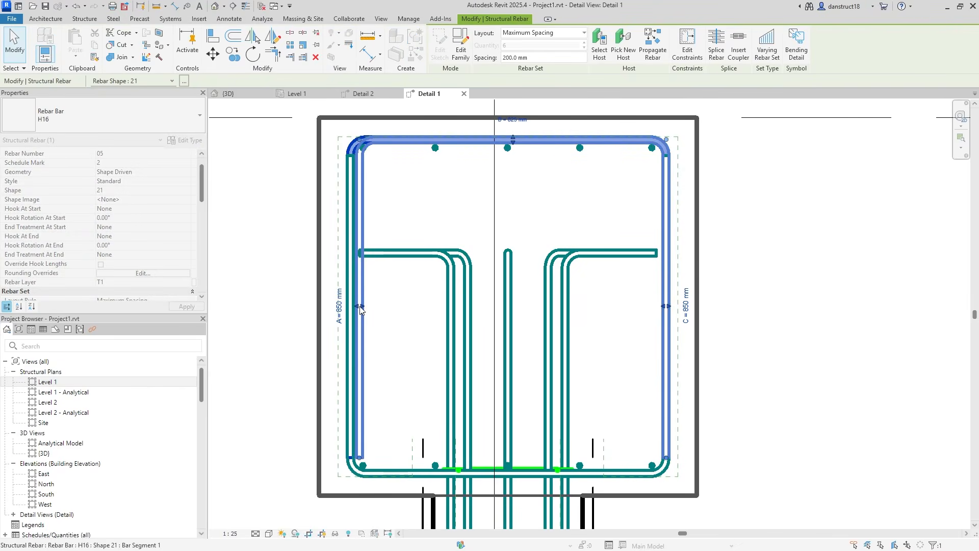
click(360, 311)
drag(665, 310, 658, 310)
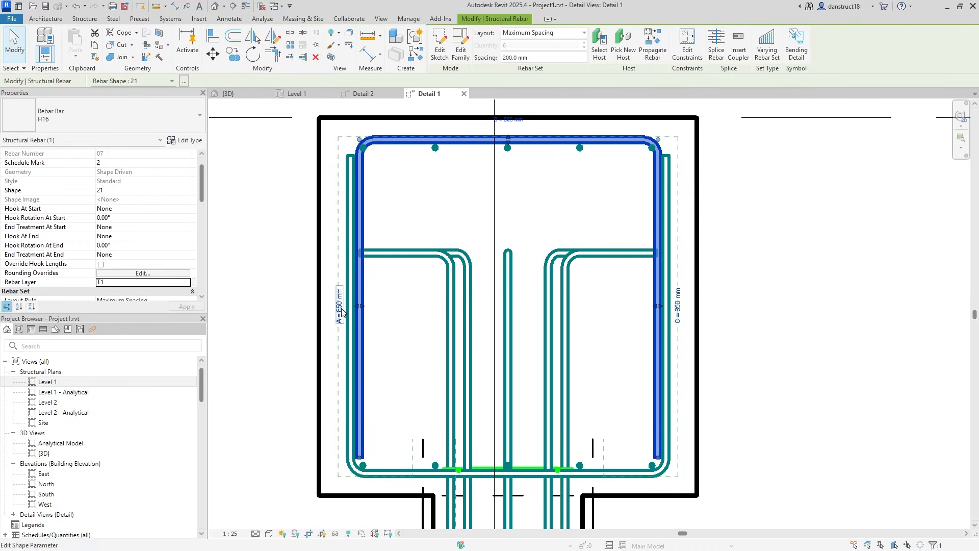
- Set both vertical legs, A and C, of the T1 U-bars to 800 mm
key(Return)
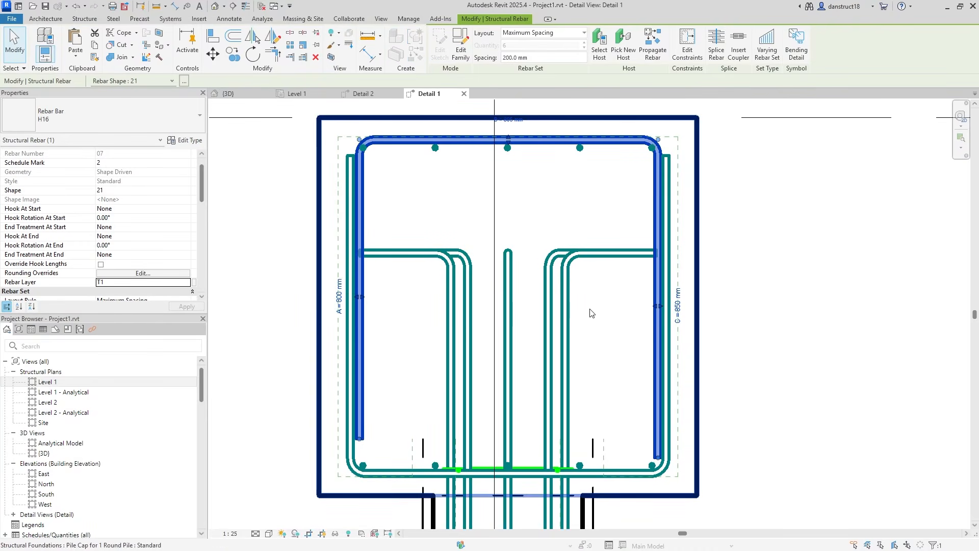
click(678, 306)
text(80)
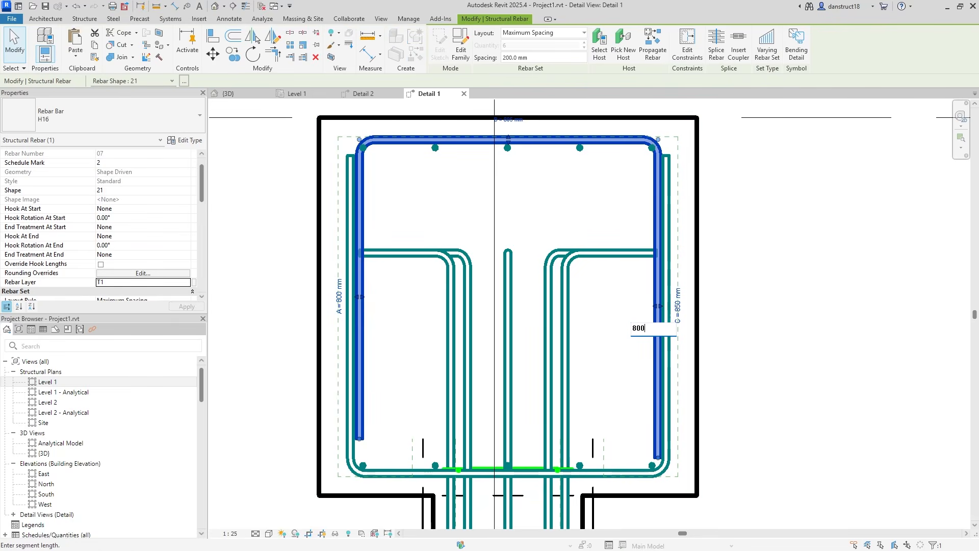
text(0)
key(Return)
key(Escape)
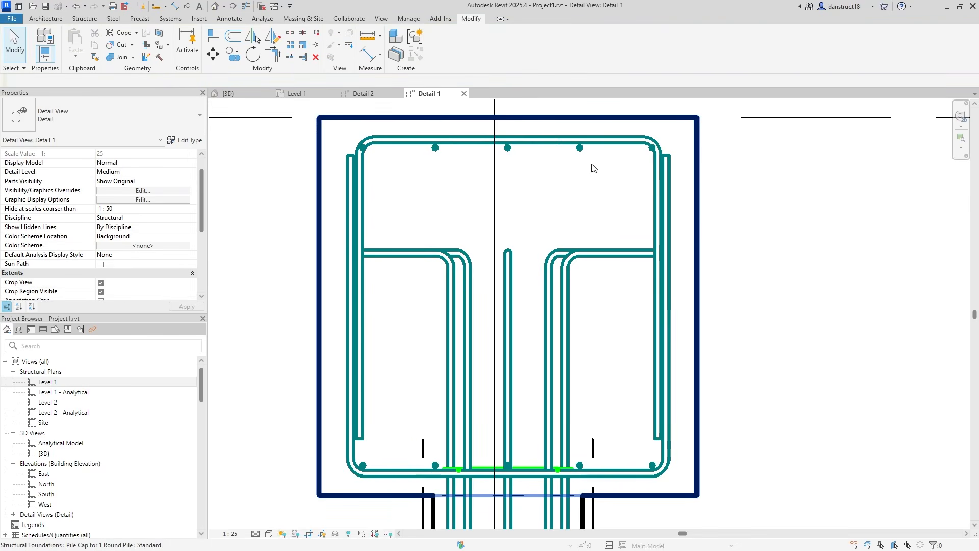
- Pull both ends of the T2 bar set, shown as dots along the cap's top, inwards to clear the T1 legs
click(462, 127)
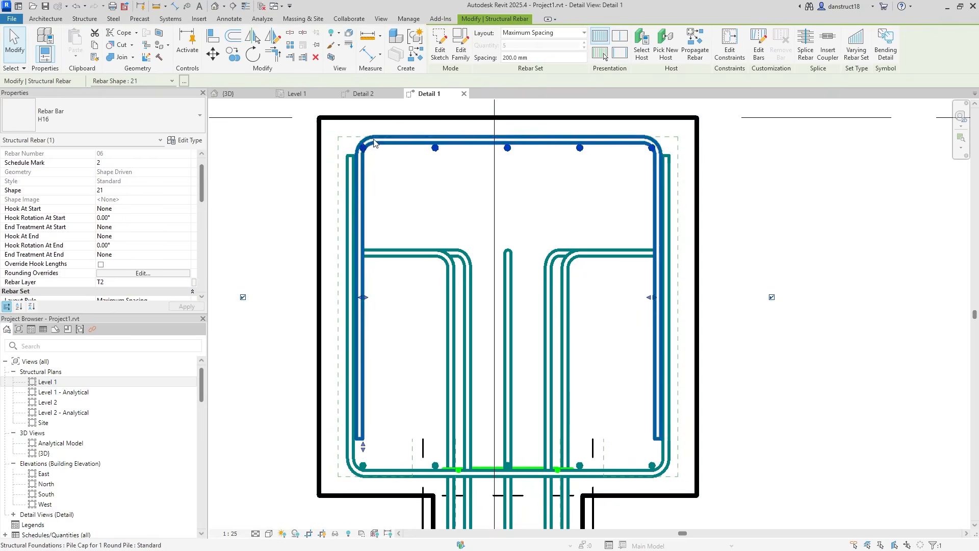
scroll(366, 302, up, 1)
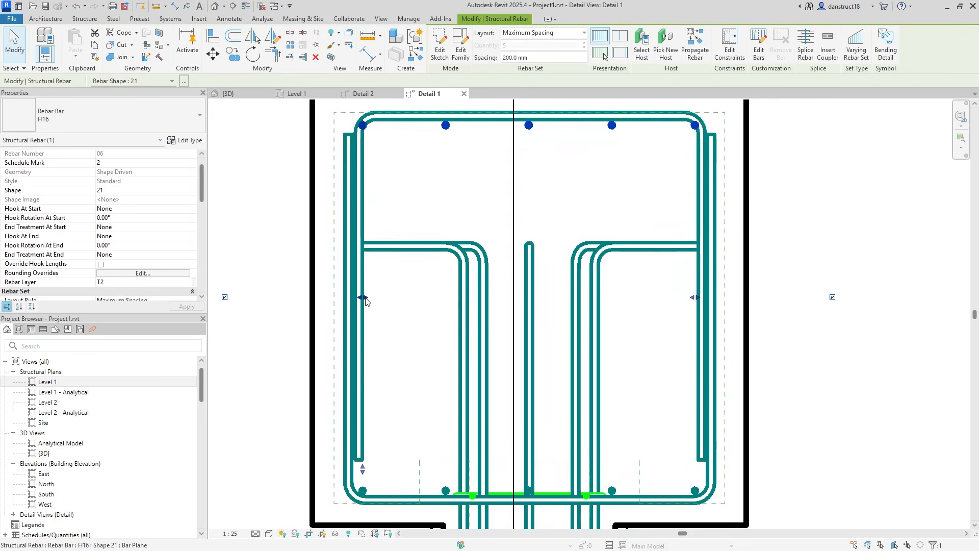
drag(364, 299, 373, 298)
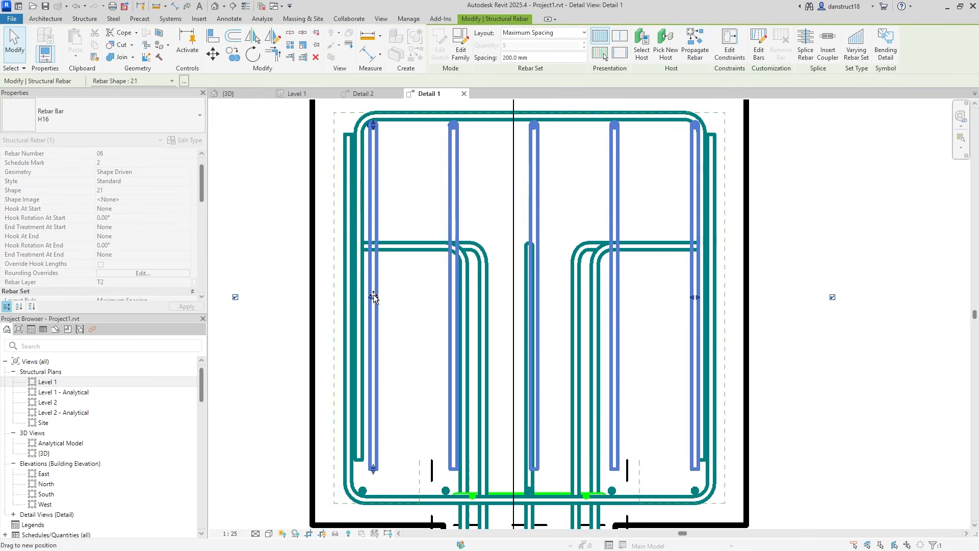
drag(694, 297, 688, 301)
click(799, 207)
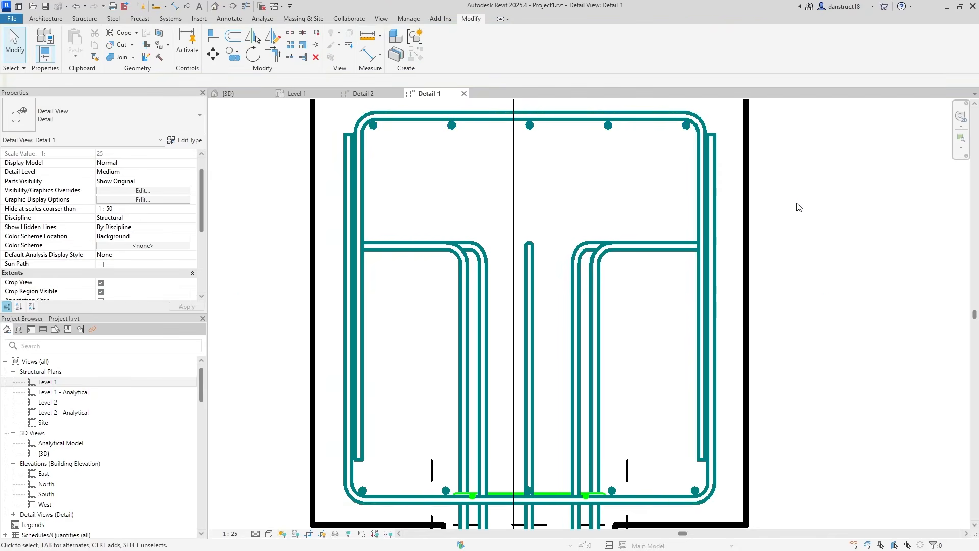
scroll(799, 207, down, 2)
middle_drag(748, 228, 684, 255)
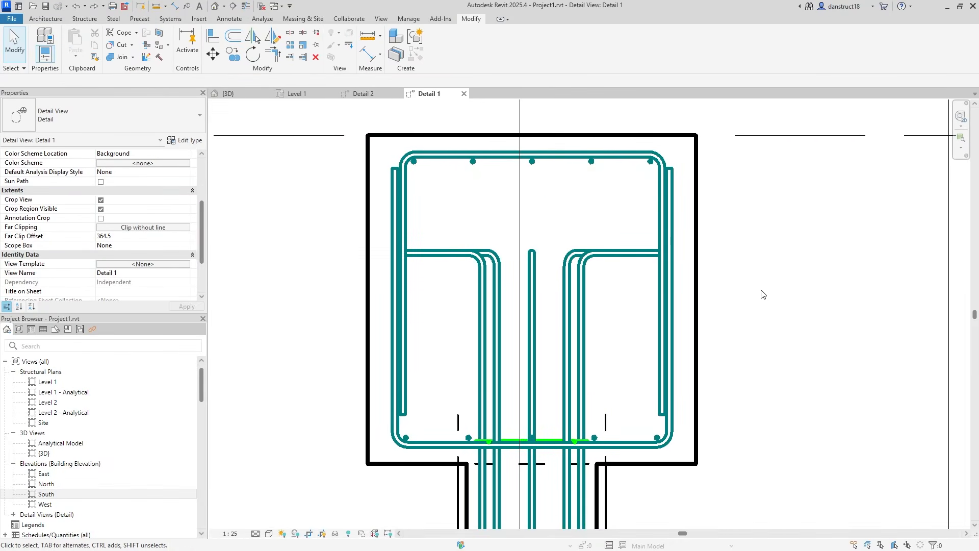
- In the 3D view, override the Structural Foundations category graphics with a surface transparency of 50
click(229, 93)
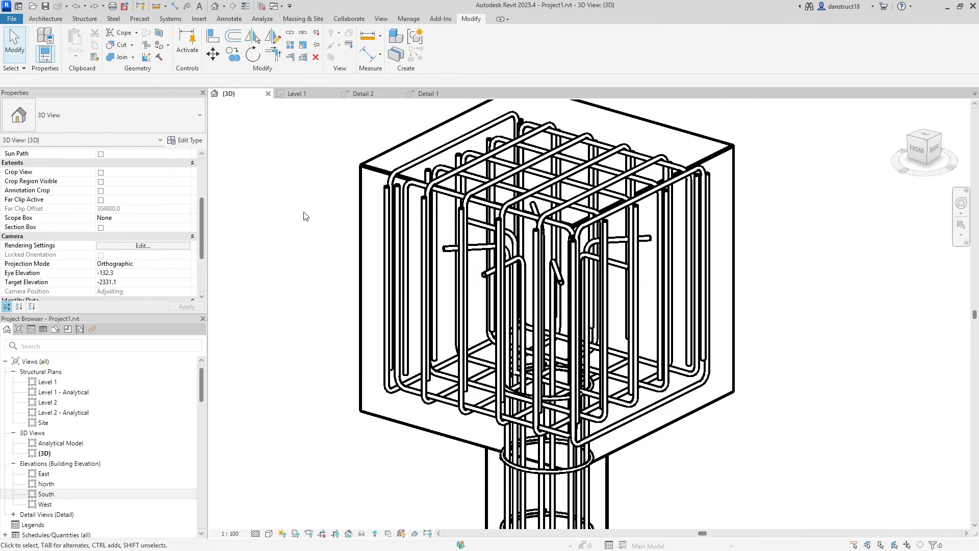
click(358, 246)
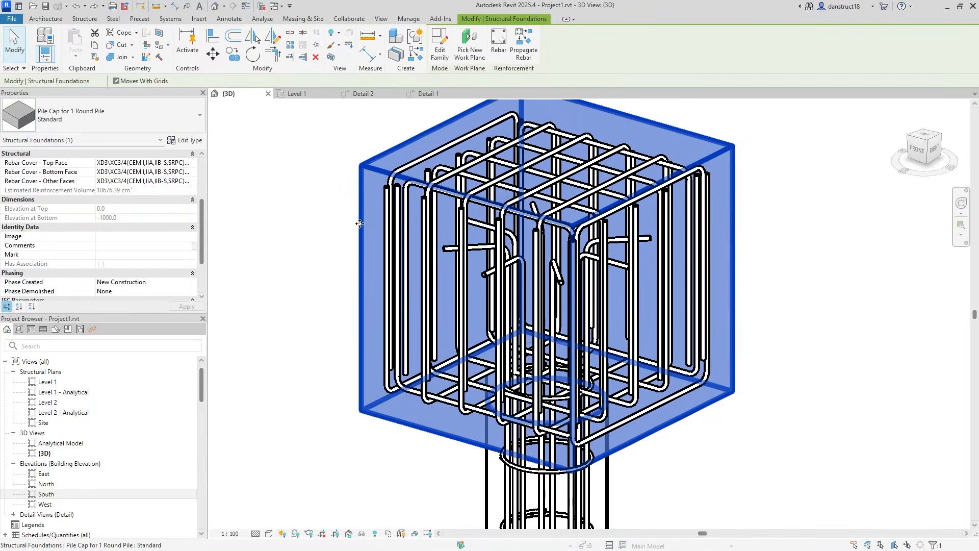
right_click(360, 225)
mouse_move(402, 304)
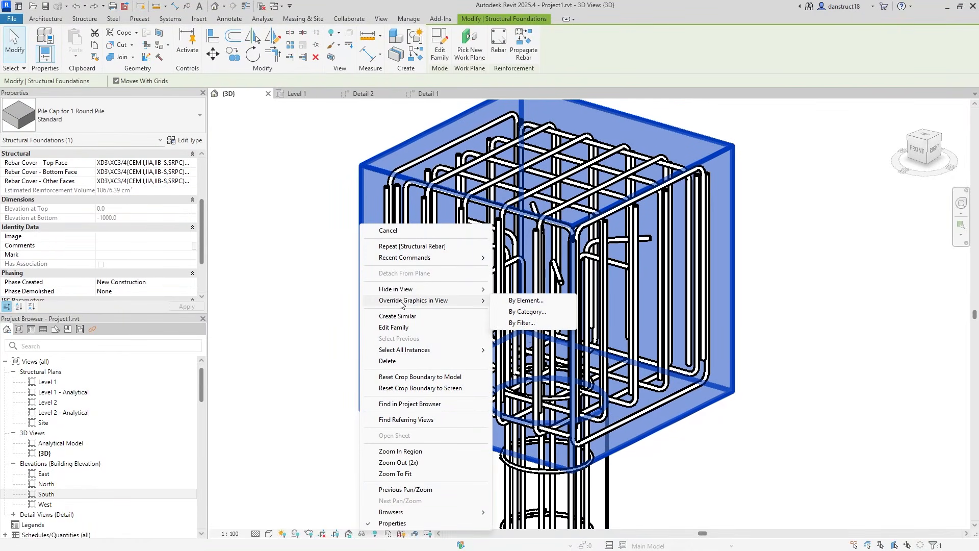
click(521, 313)
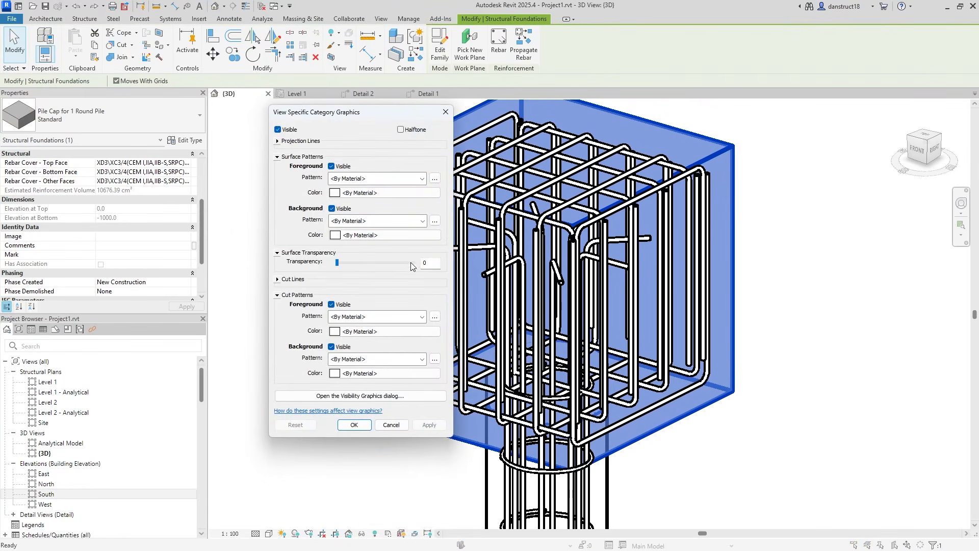
click(382, 262)
click(426, 425)
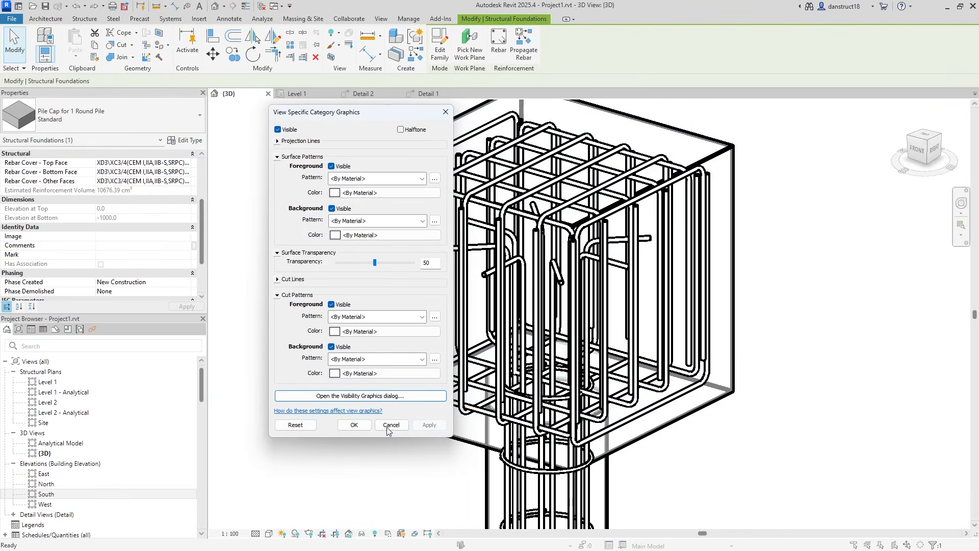
click(351, 425)
click(343, 237)
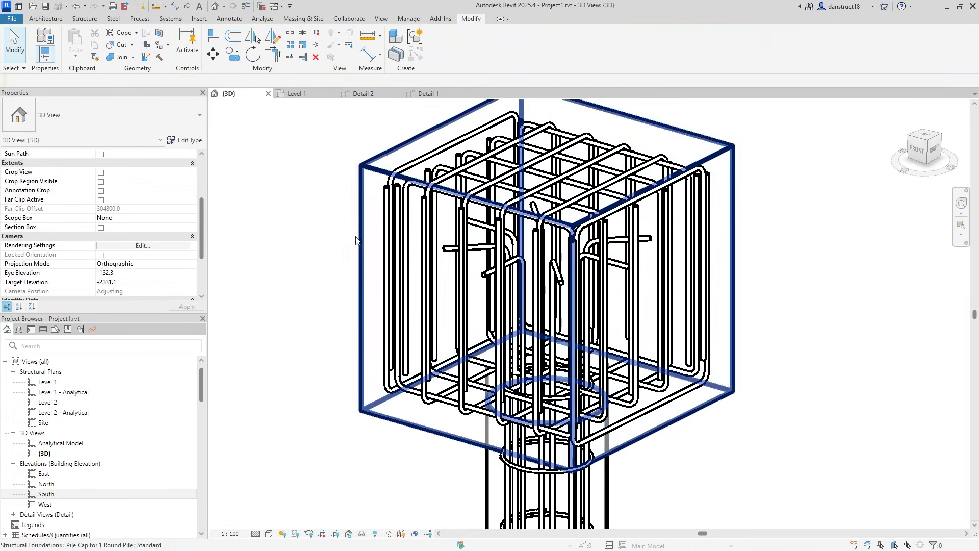
scroll(357, 221, down, 4)
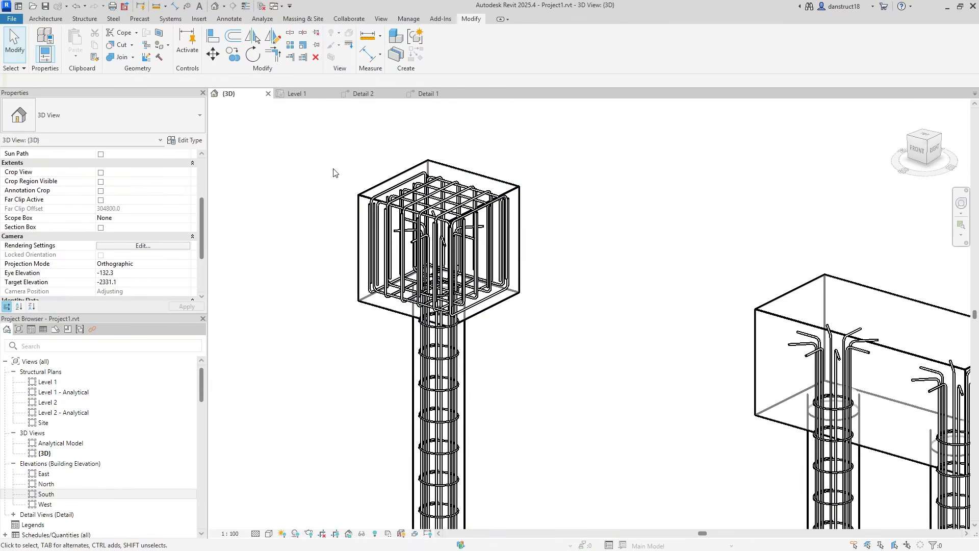
- In Detail 1, place H12 shape 52 links in the pile cap, parallel to cover at 200 mm maximum spacing
click(431, 95)
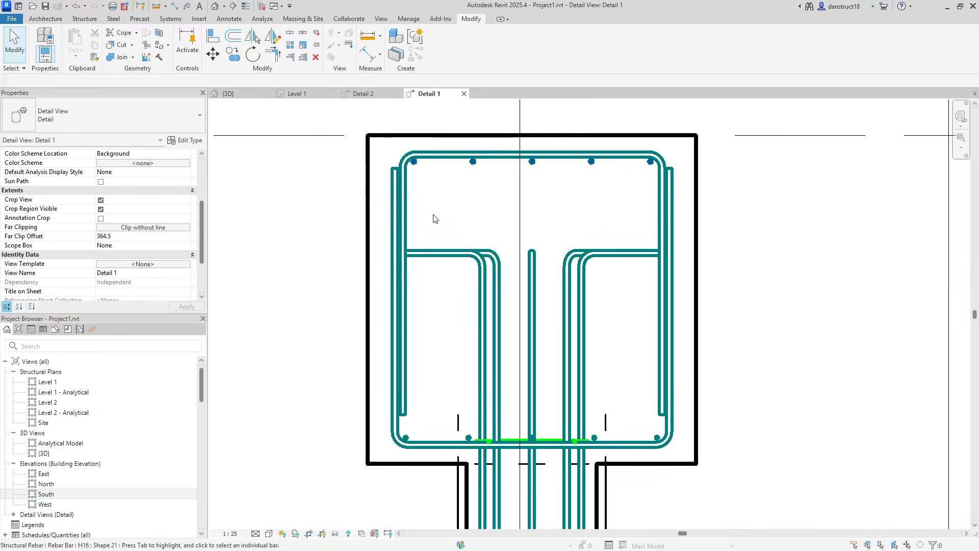
click(368, 224)
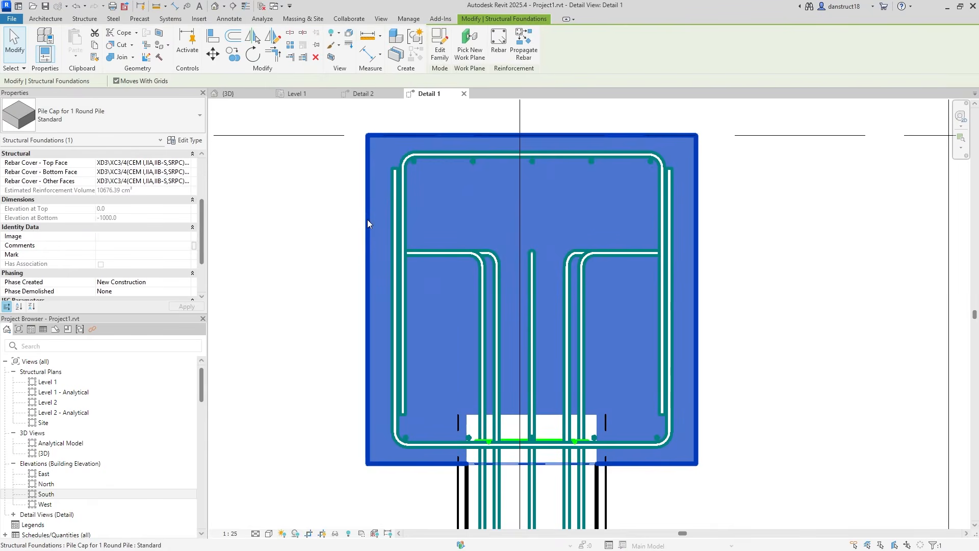
click(491, 55)
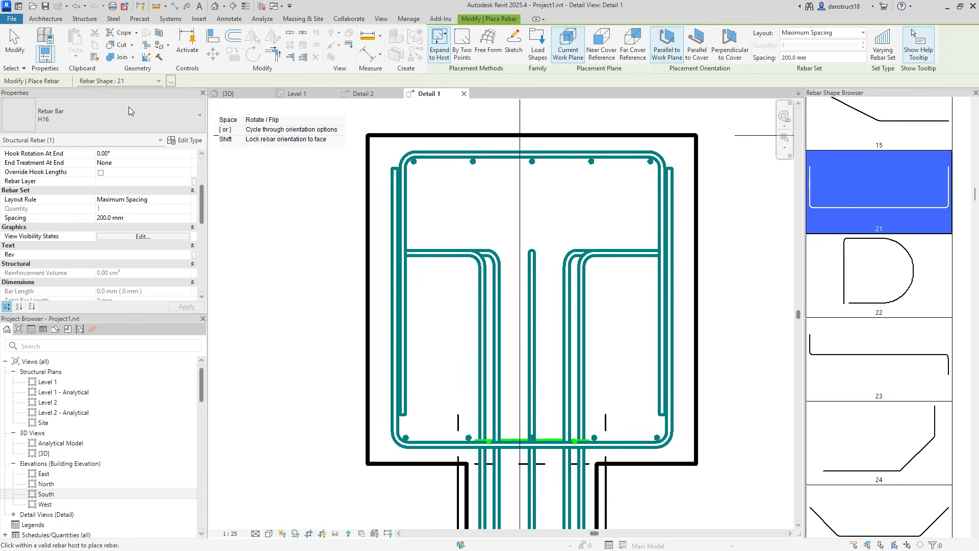
click(77, 115)
click(37, 205)
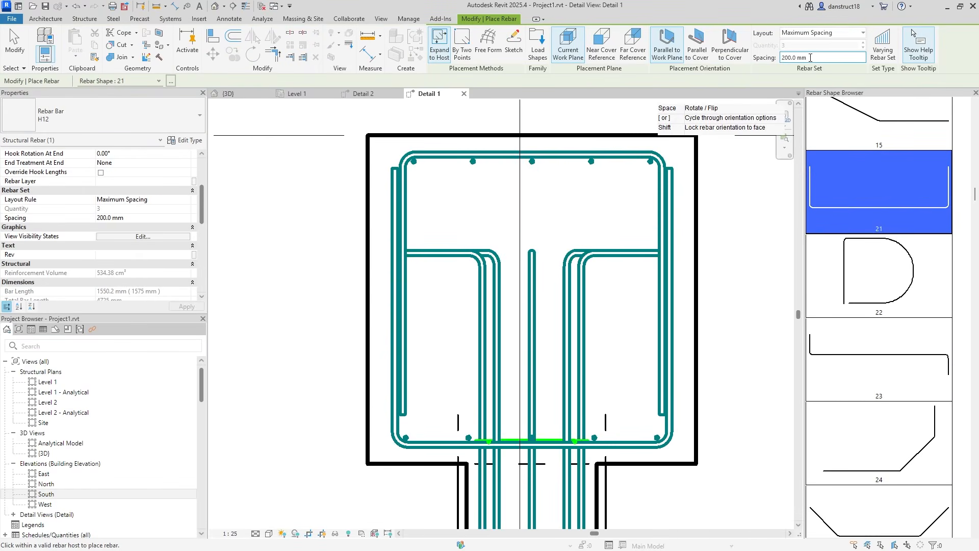
drag(974, 199, 946, 465)
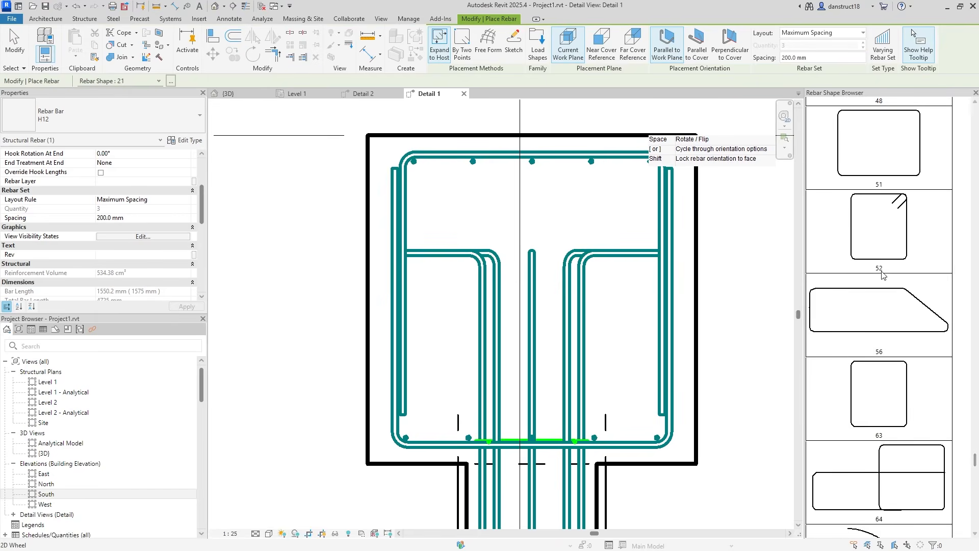
click(881, 255)
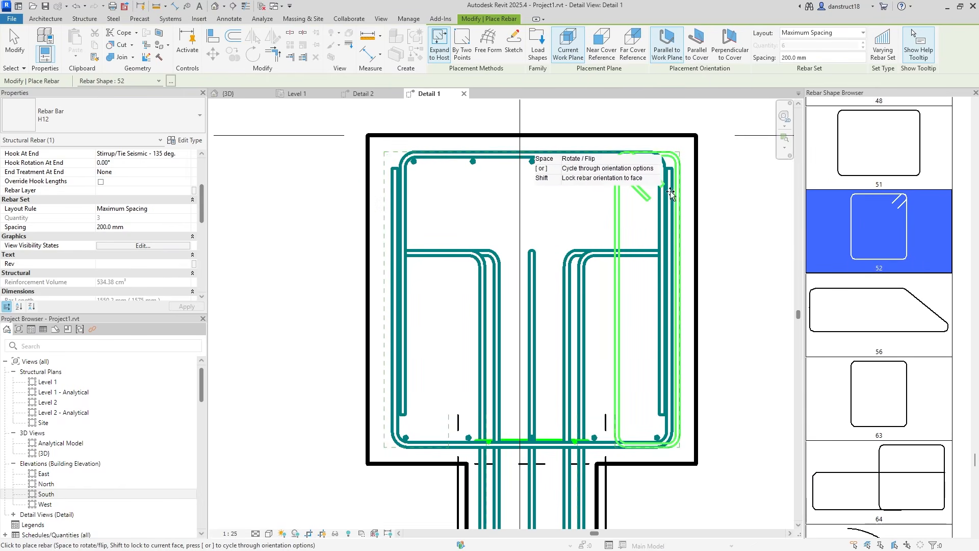
click(697, 53)
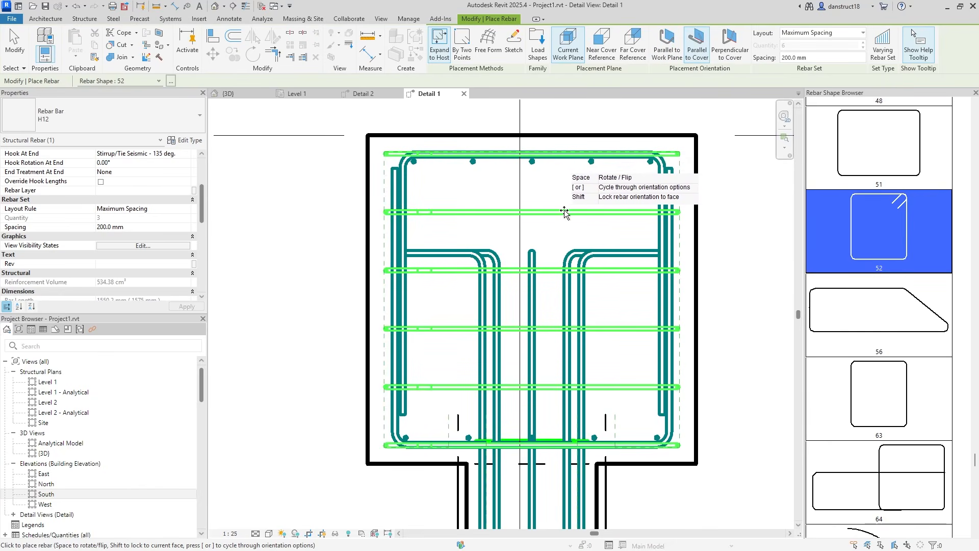
click(625, 217)
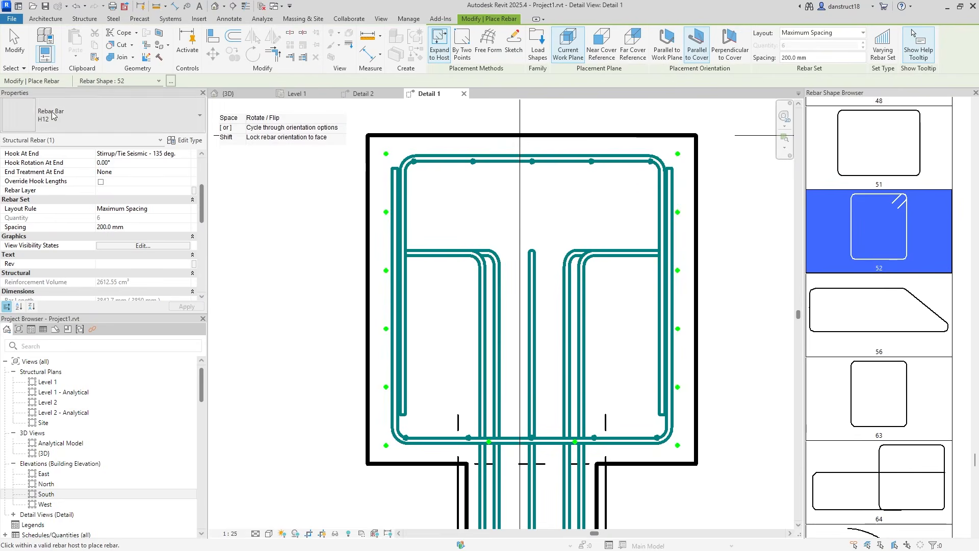
click(15, 51)
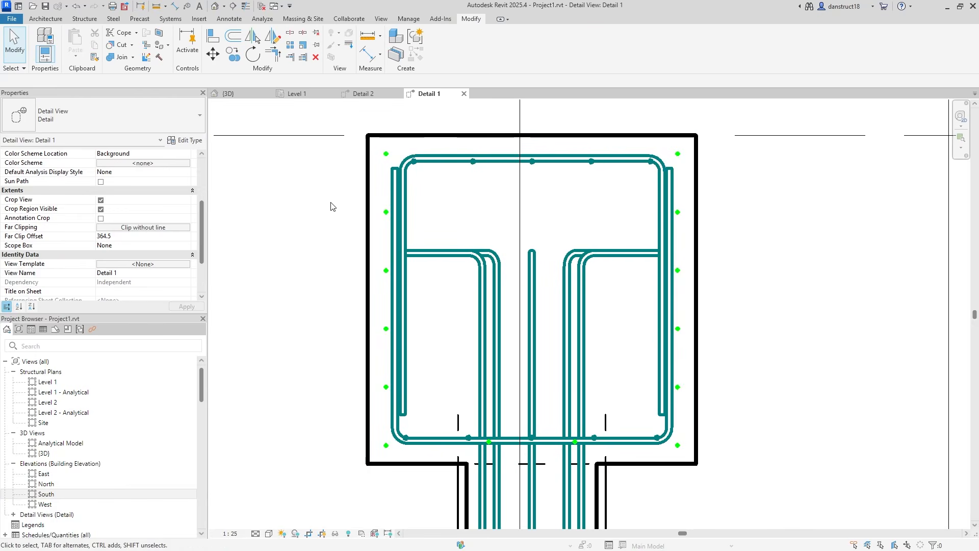
- Check the H12 links in 3D, and pull the link set's top and bottom extents inwards in Detail 1
click(225, 94)
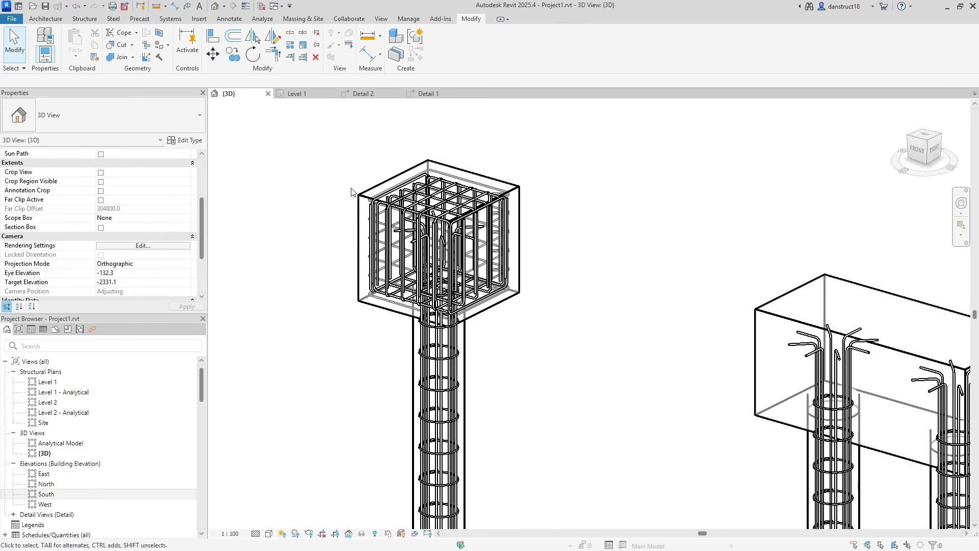
scroll(371, 204, up, 5)
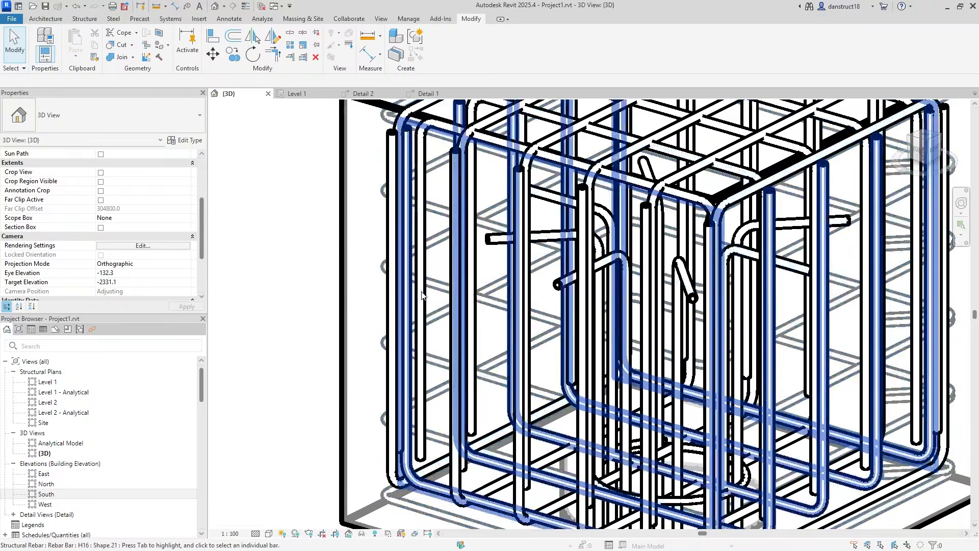
click(427, 94)
click(533, 159)
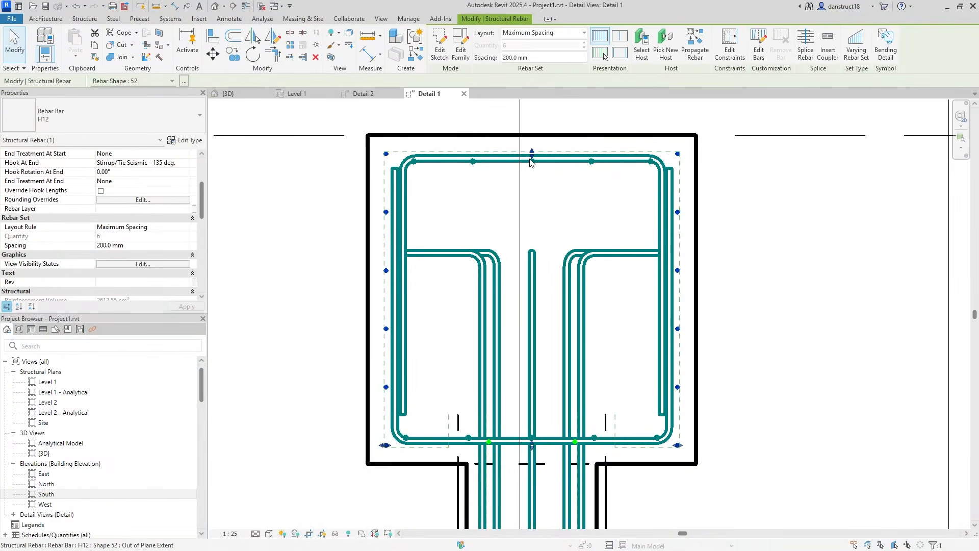
scroll(512, 155, up, 1)
drag(534, 157, 535, 170)
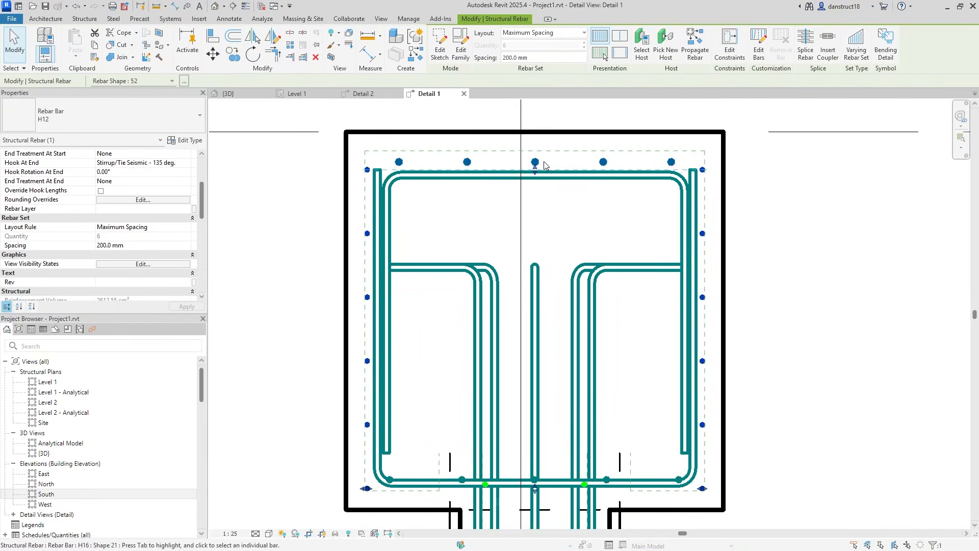
drag(534, 488, 534, 472)
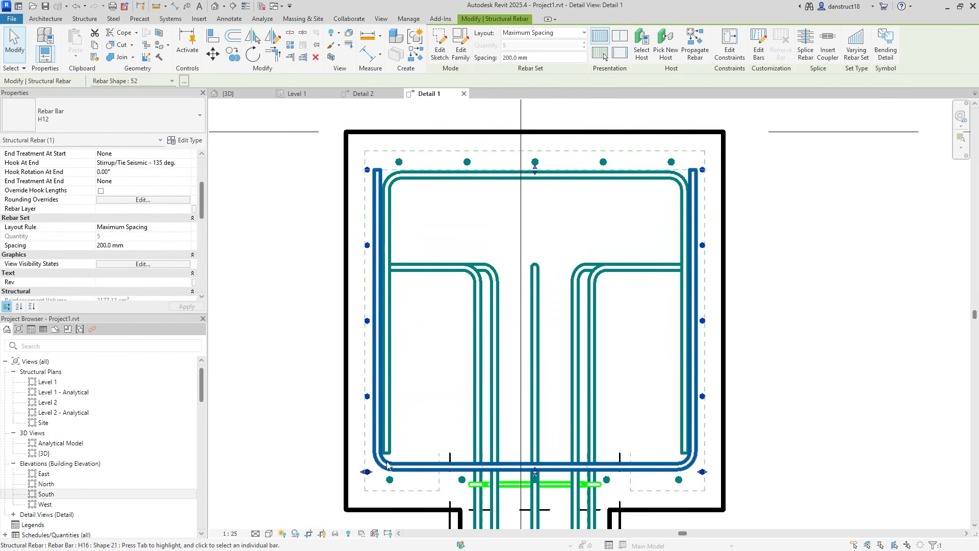
click(411, 469)
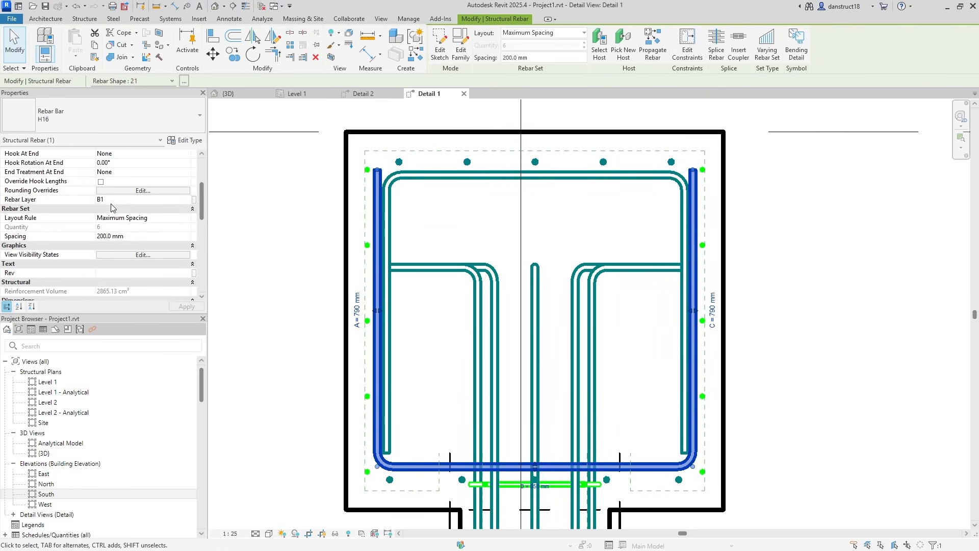
- In Detail 1, extend the B1 U-bars' base down and the T1 U-bars' top up to the pile cap's cover lines
drag(534, 472, 532, 490)
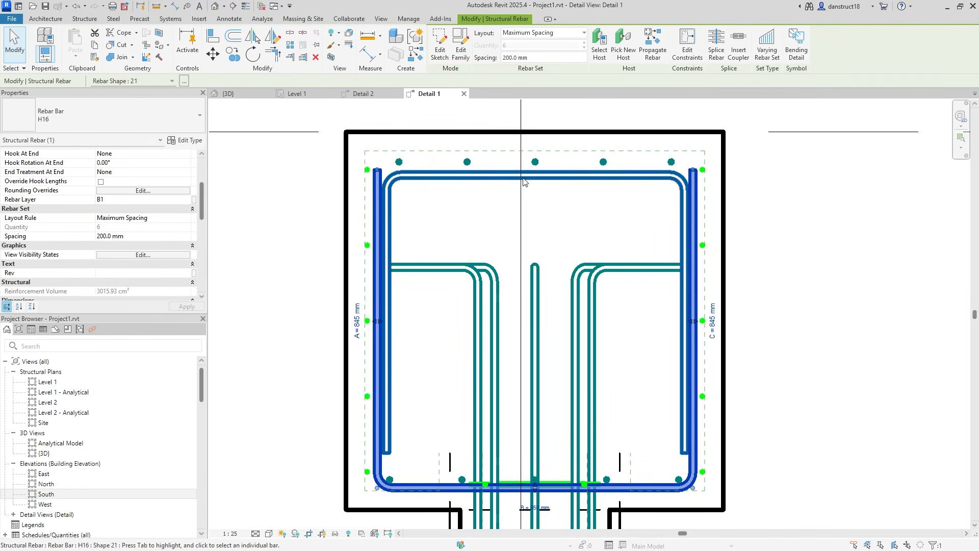
click(535, 176)
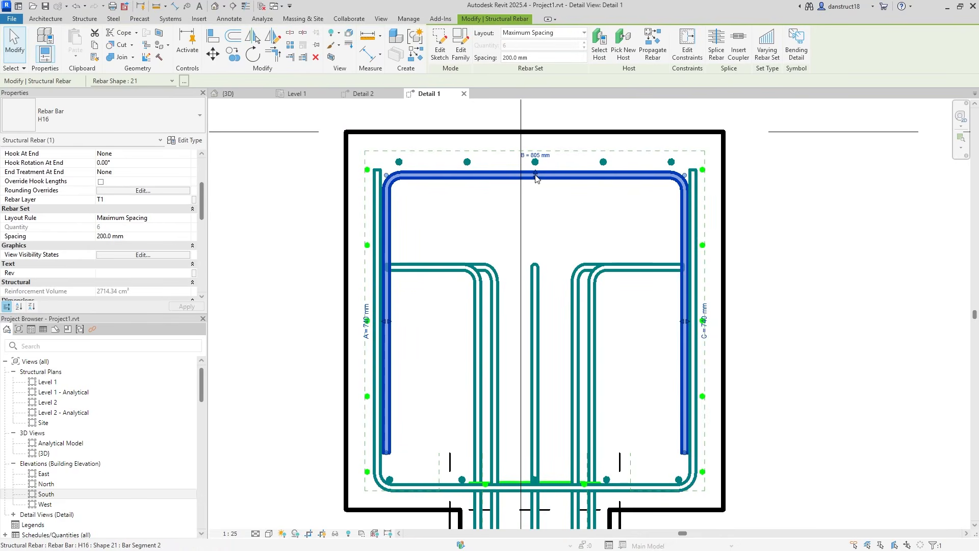
drag(535, 177, 538, 155)
click(776, 168)
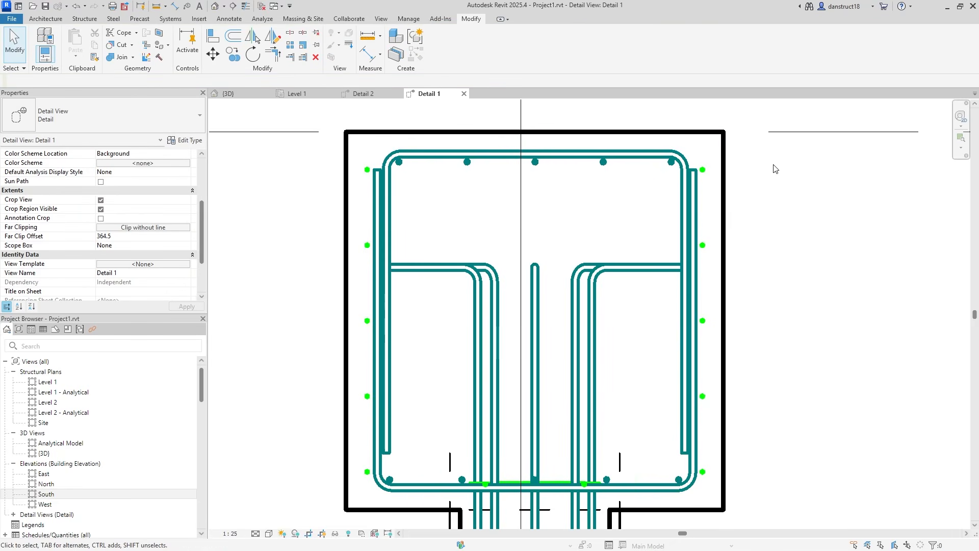
- Show all structural rebar unobscured in the {3D} view and in Detail 0, Detail 1 and Detail 2
click(230, 93)
scroll(651, 232, down, 5)
middle_drag(652, 232, 662, 242)
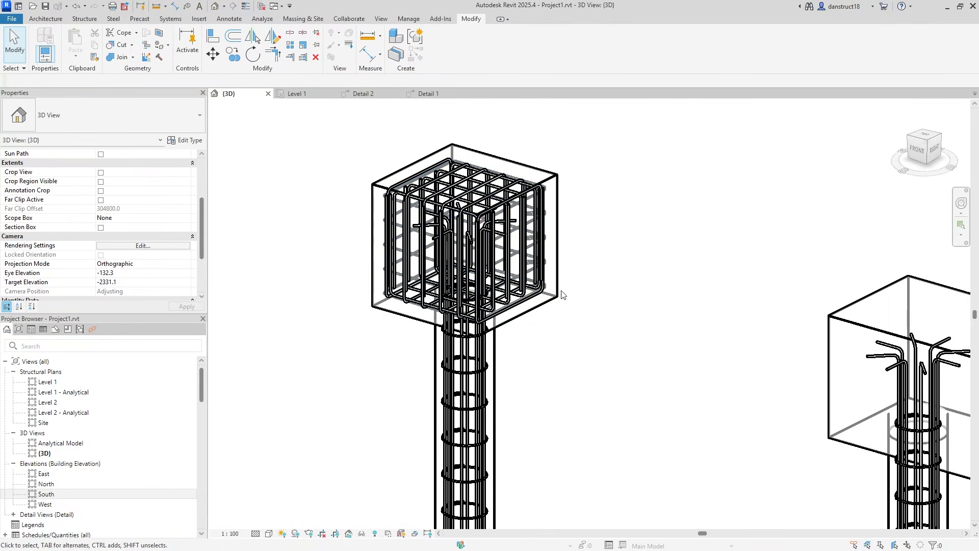
scroll(339, 278, up, 5)
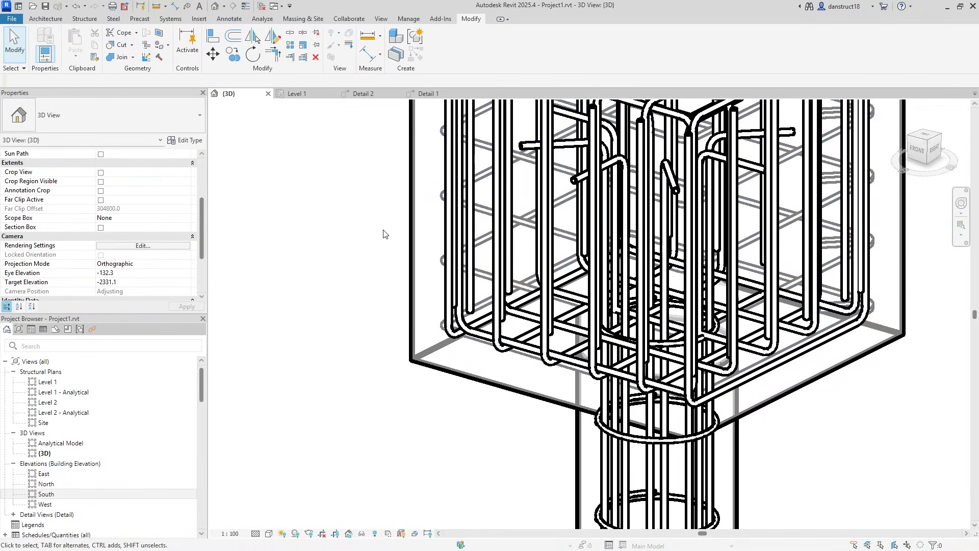
scroll(339, 211, down, 6)
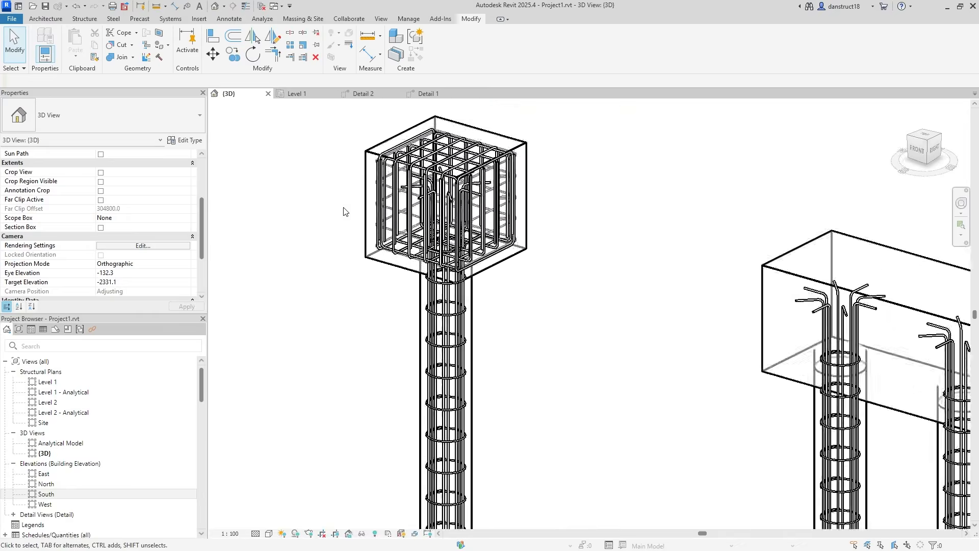
scroll(371, 206, down, 3)
drag(320, 144, 730, 478)
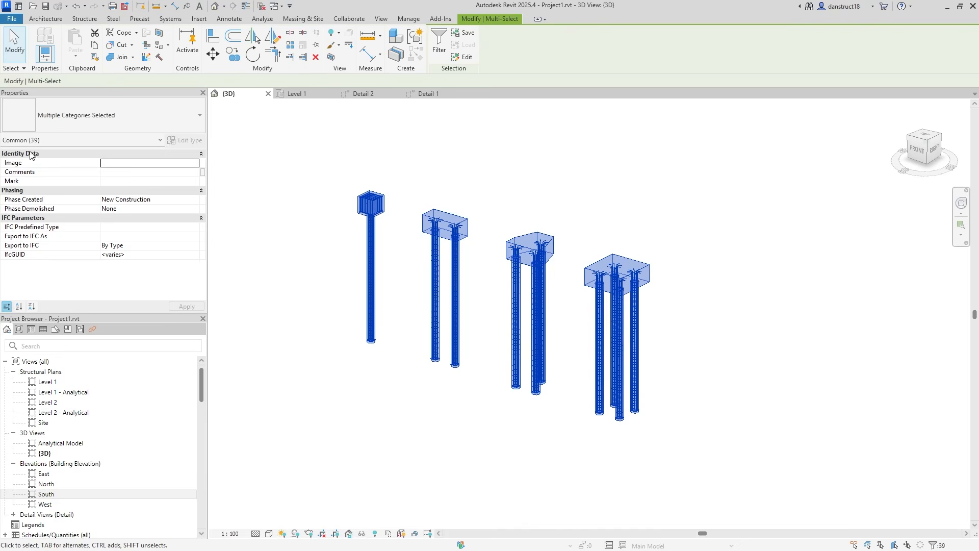
click(60, 142)
click(75, 163)
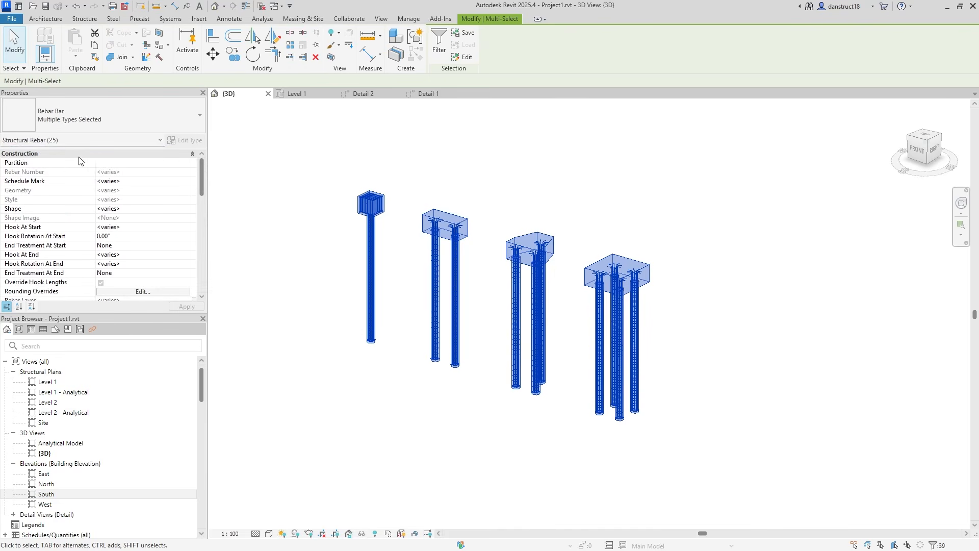
scroll(148, 274, down, 5)
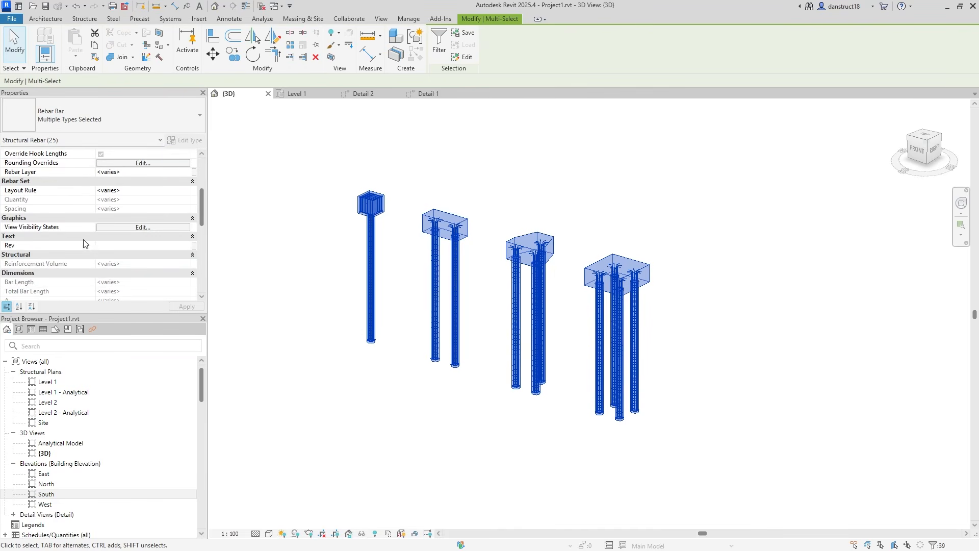
click(140, 228)
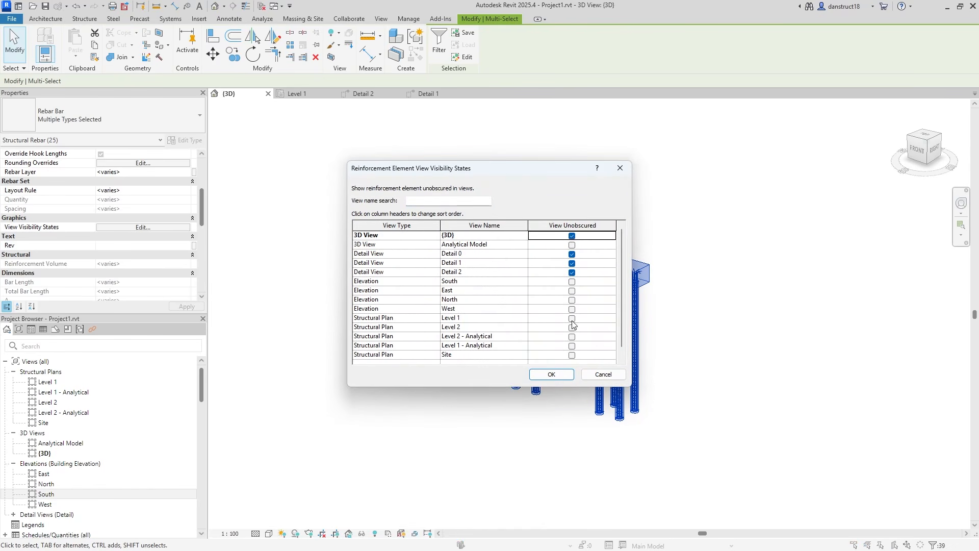
click(552, 375)
click(273, 269)
- Examine the single-pile cap's reinforcement in 3D and compare it with the two-pile and four-pile caps
scroll(393, 201, up, 5)
scroll(308, 193, up, 4)
scroll(326, 194, down, 8)
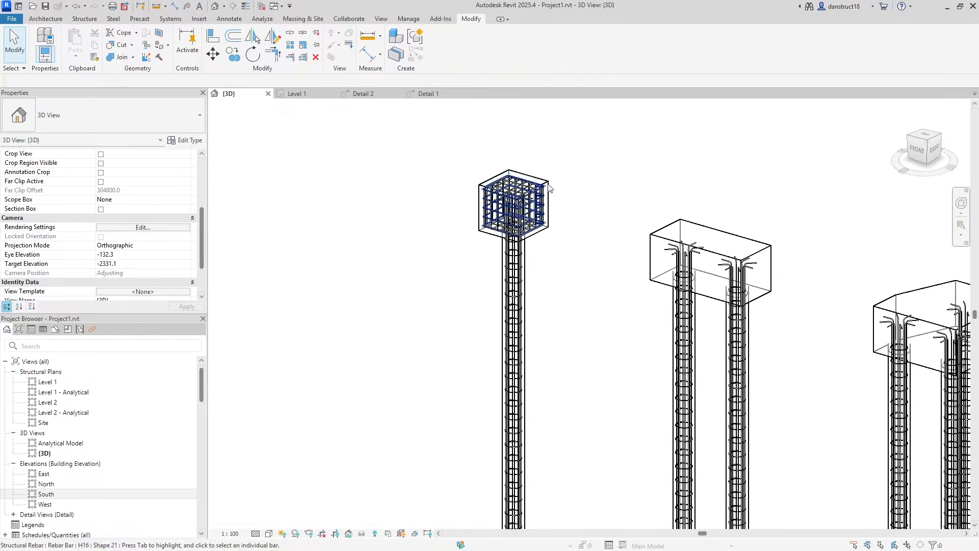
middle_drag(662, 190, 505, 175)
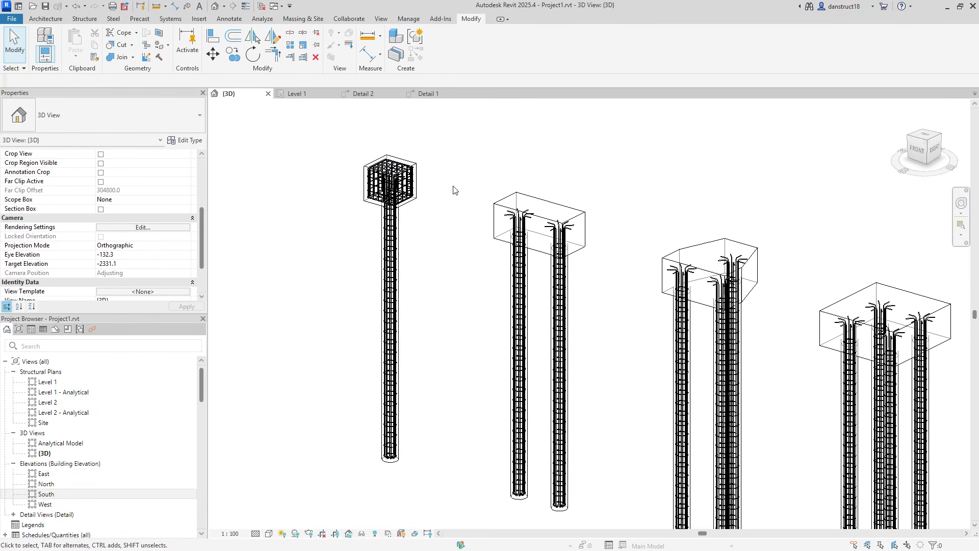
click(551, 199)
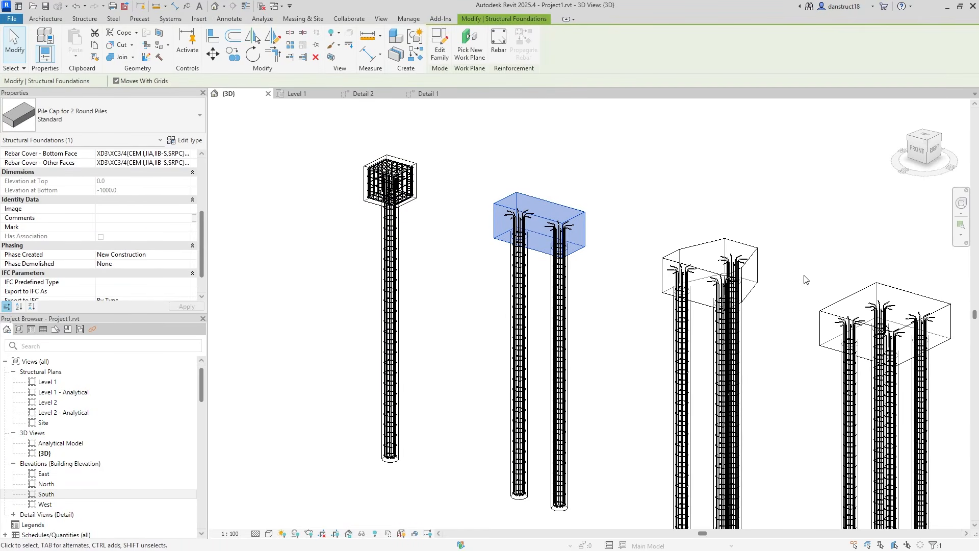
click(841, 299)
click(798, 256)
- Set the rebar layer of the single-pile cap's H12 links to SIDE-BARS
scroll(380, 179, up, 10)
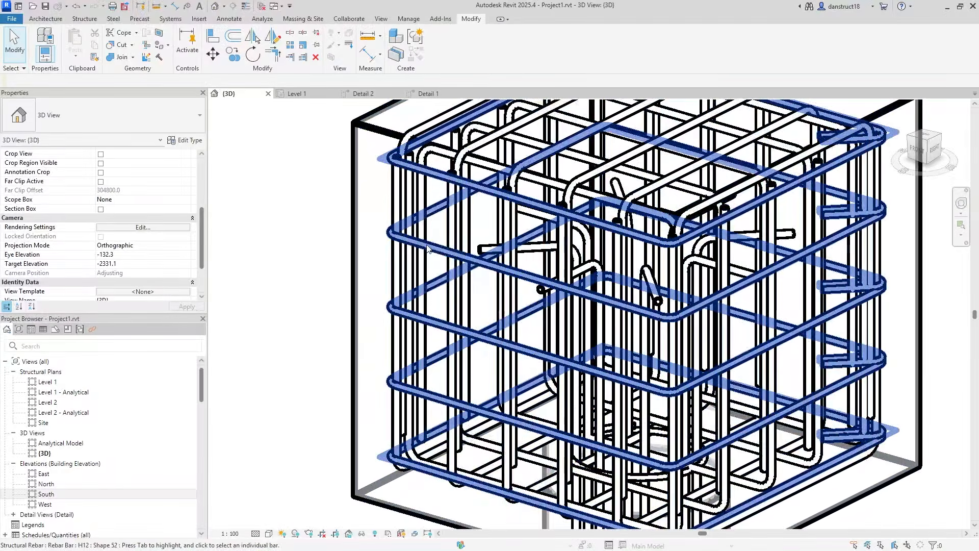
click(427, 249)
click(114, 183)
text(SIDE-BARS)
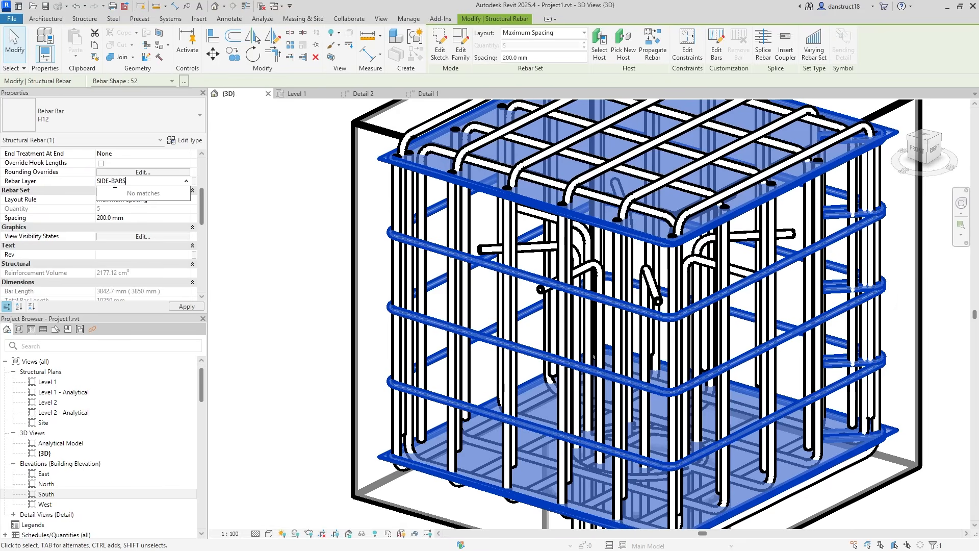
click(187, 306)
click(289, 258)
scroll(288, 258, down, 4)
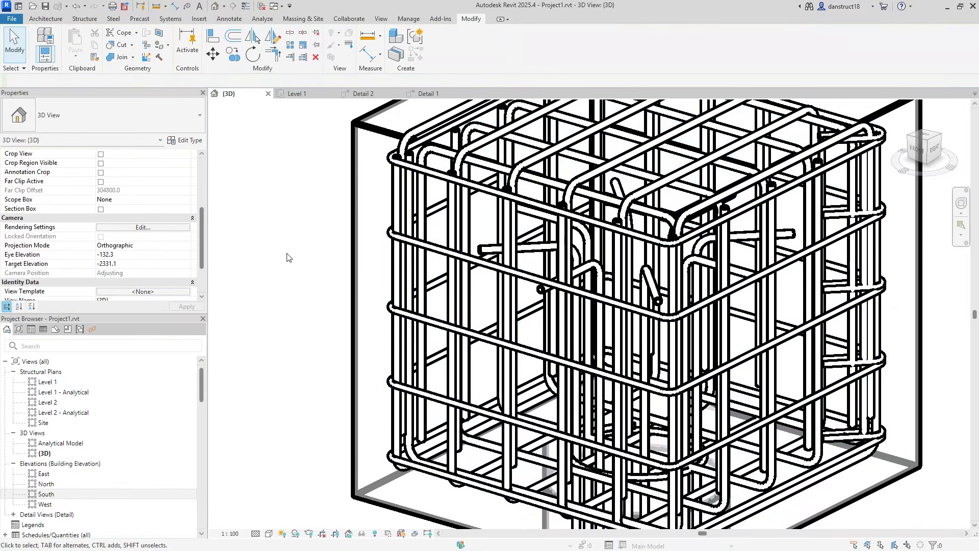
- Propagate the single-pile cap's rebar to the two-pile cap, aligned by host
scroll(288, 258, down, 1)
click(309, 273)
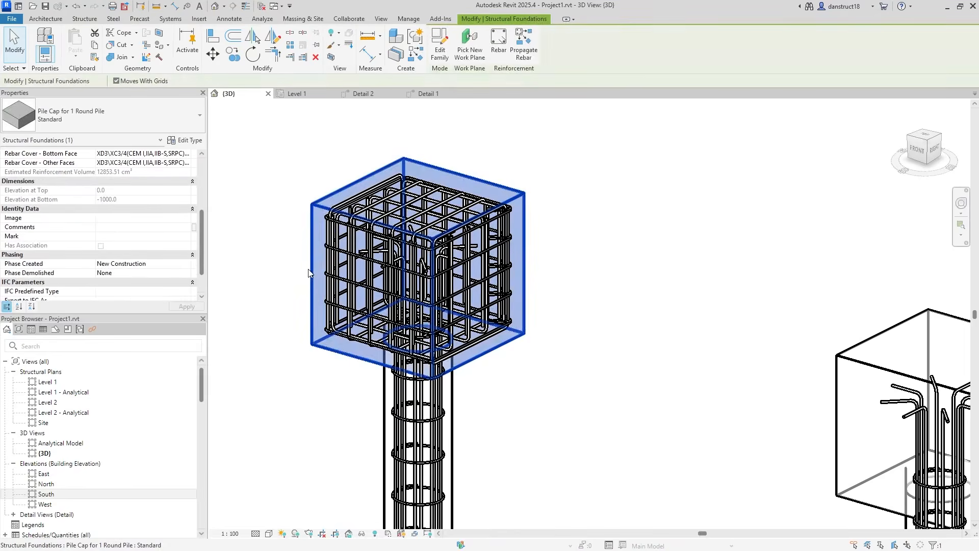
scroll(264, 228, down, 2)
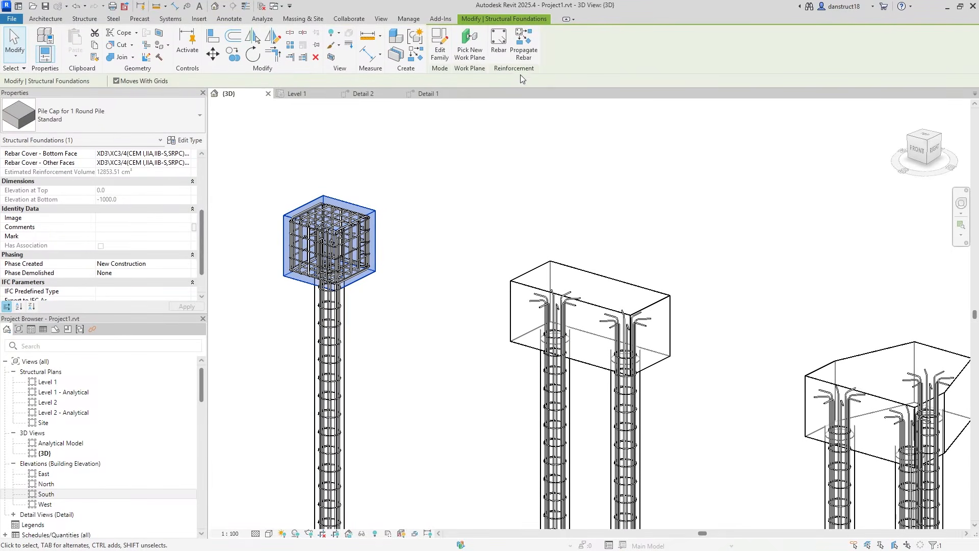
click(528, 57)
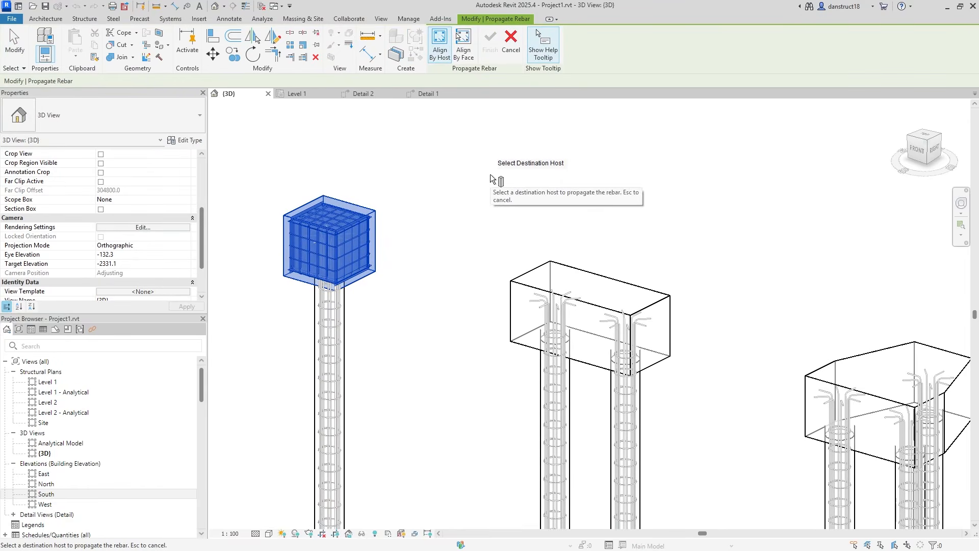
click(544, 267)
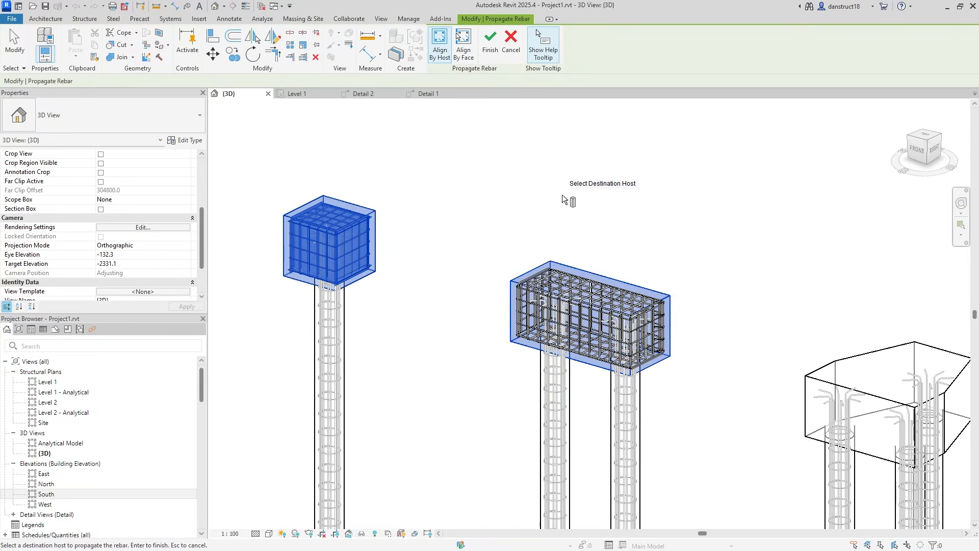
scroll(689, 351, up, 2)
scroll(383, 250, up, 1)
scroll(347, 215, up, 3)
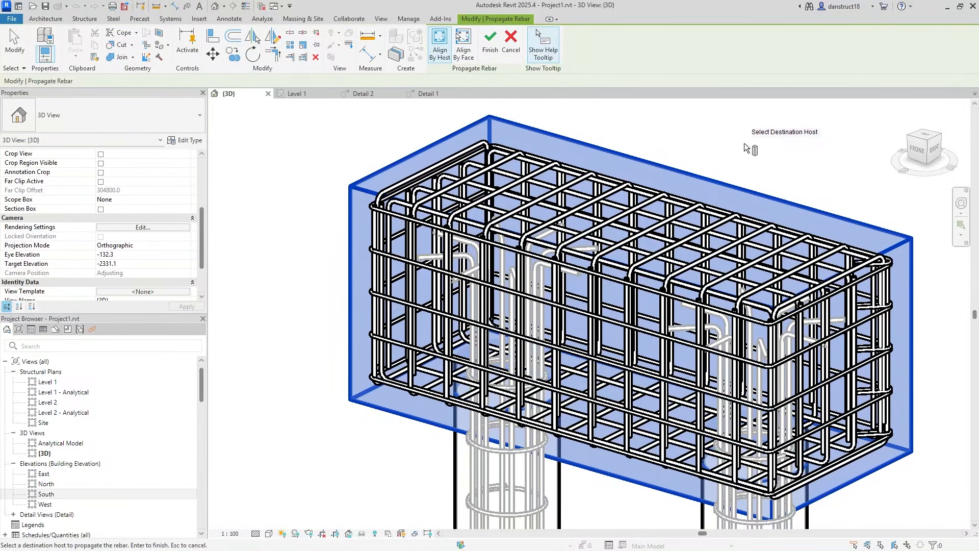
- Add the four-pile cap as another destination host, finish the rebar propagation, and check its cage in 3D
scroll(743, 147, down, 5)
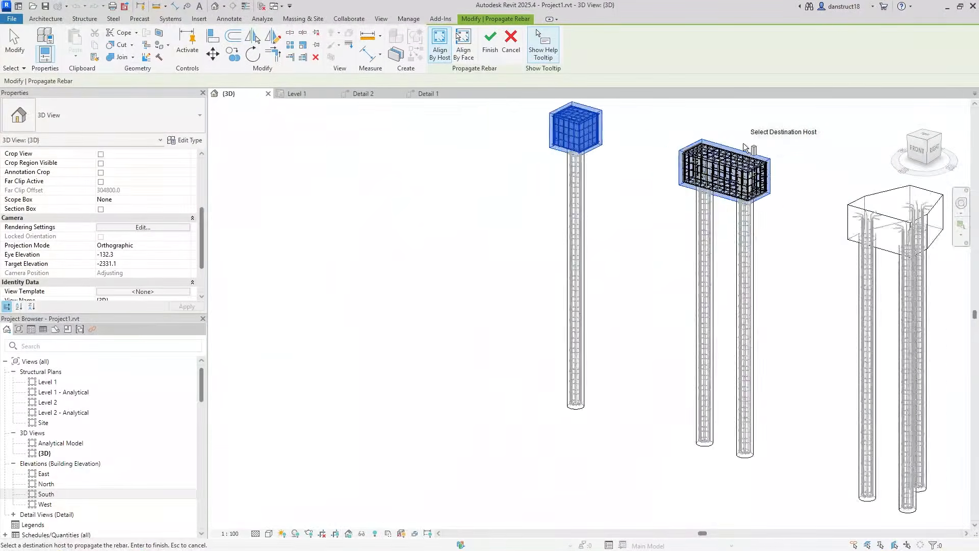
scroll(638, 219, up, 1)
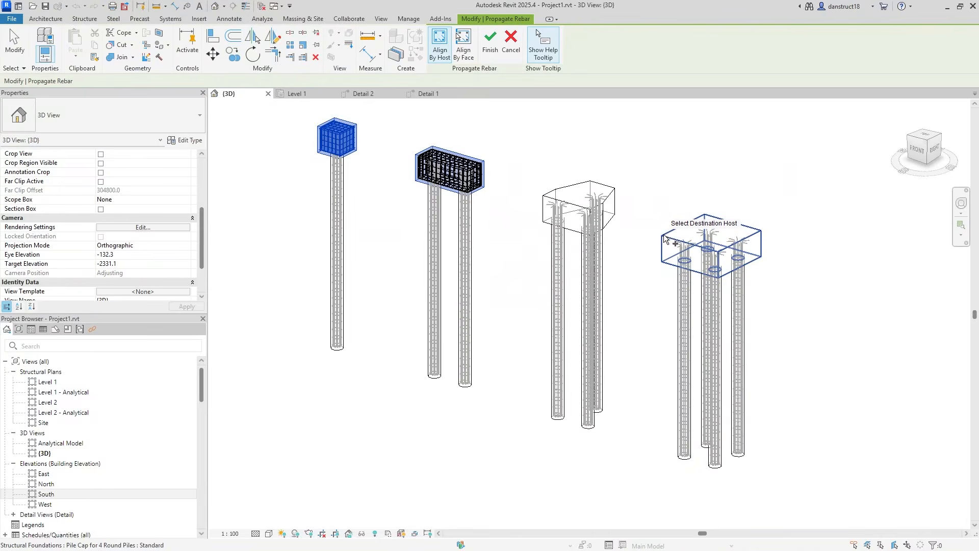
click(664, 238)
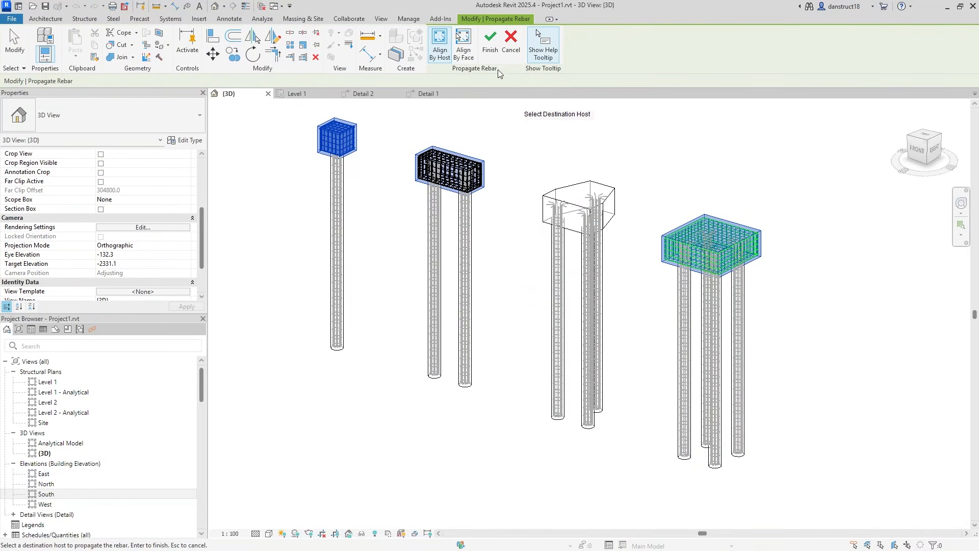
click(491, 55)
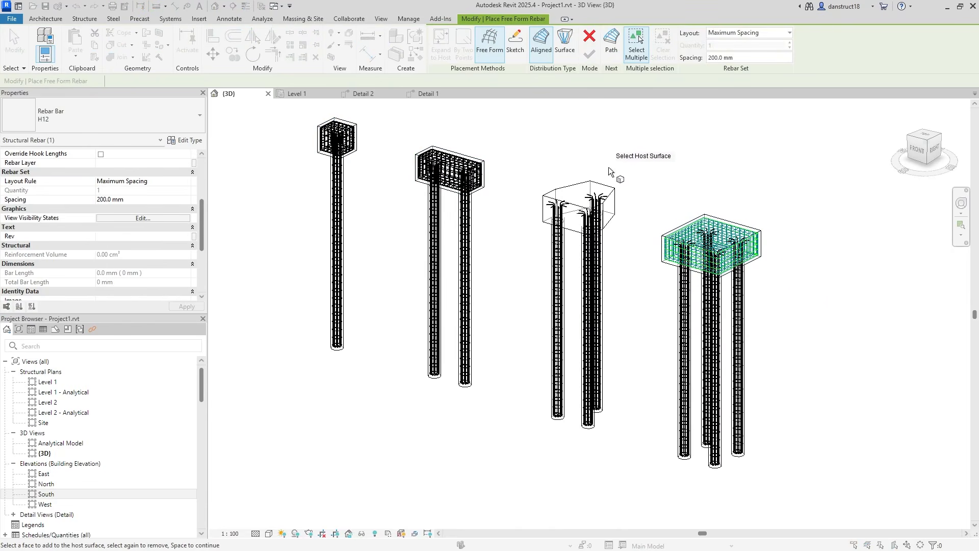
click(587, 41)
scroll(638, 275, up, 6)
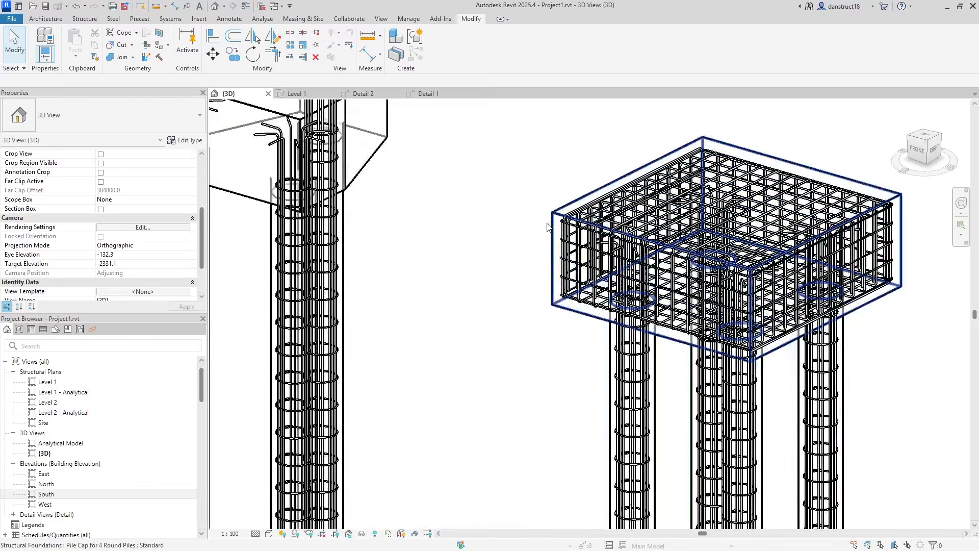
scroll(637, 278, up, 4)
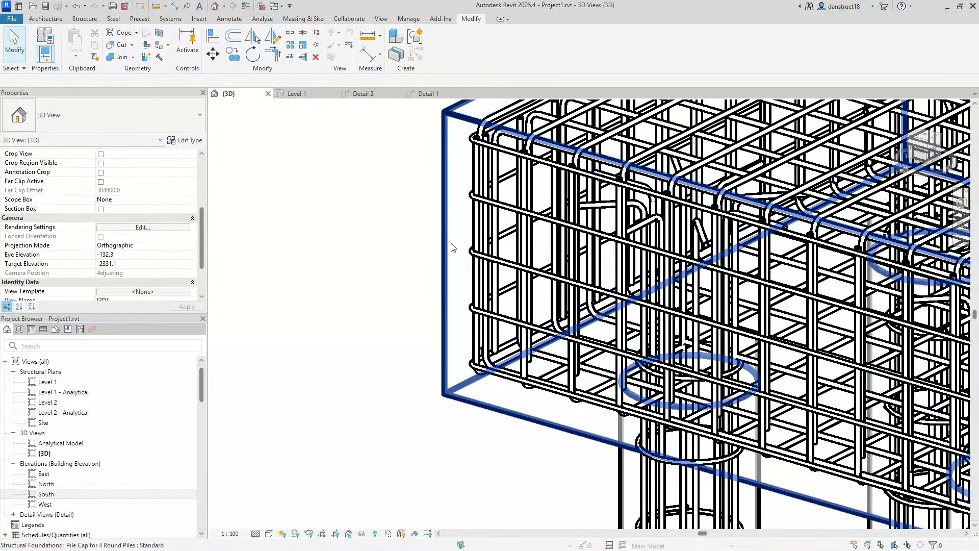
scroll(451, 249, down, 12)
- Increase the Clearance type parameter of the three-pile cap so its edges extend further beyond the piles
middle_drag(516, 325, 542, 319)
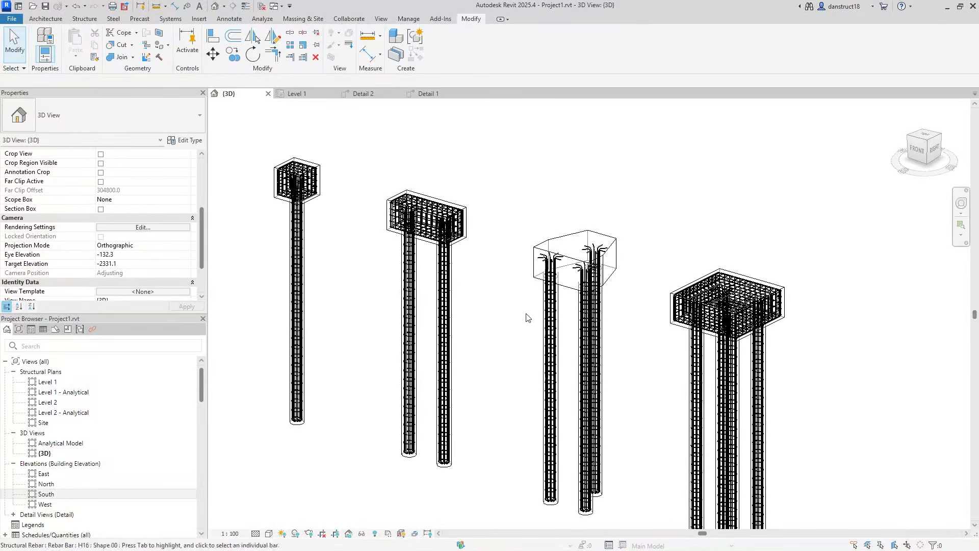
click(571, 237)
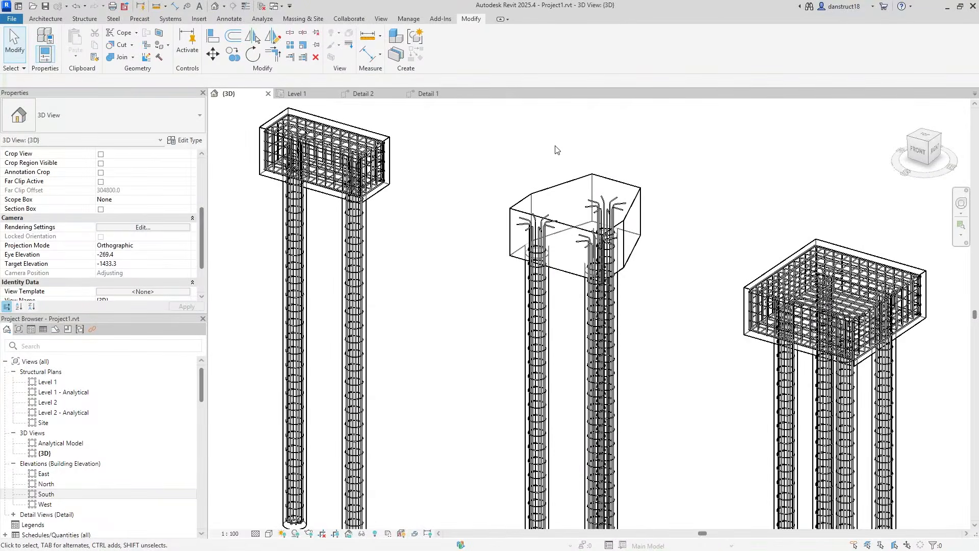
click(301, 94)
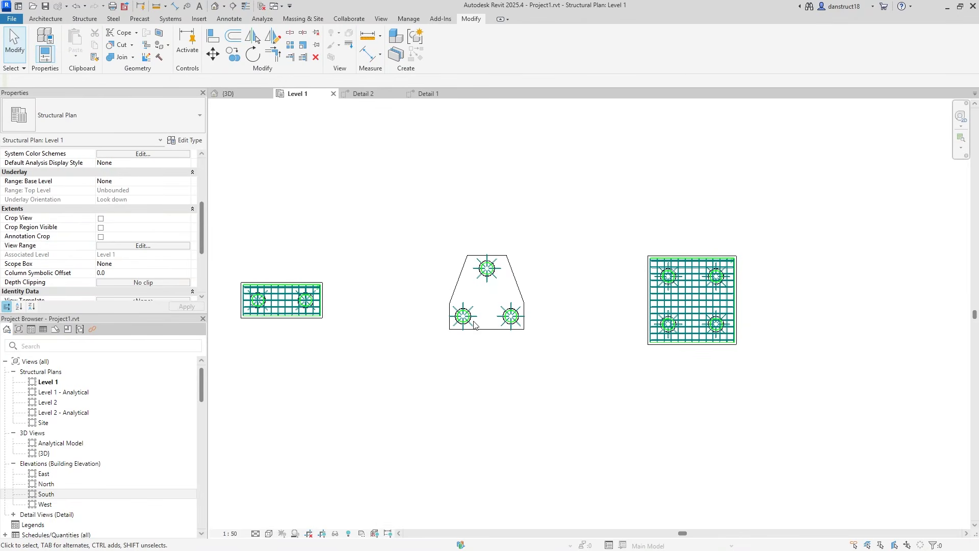
scroll(479, 338, up, 4)
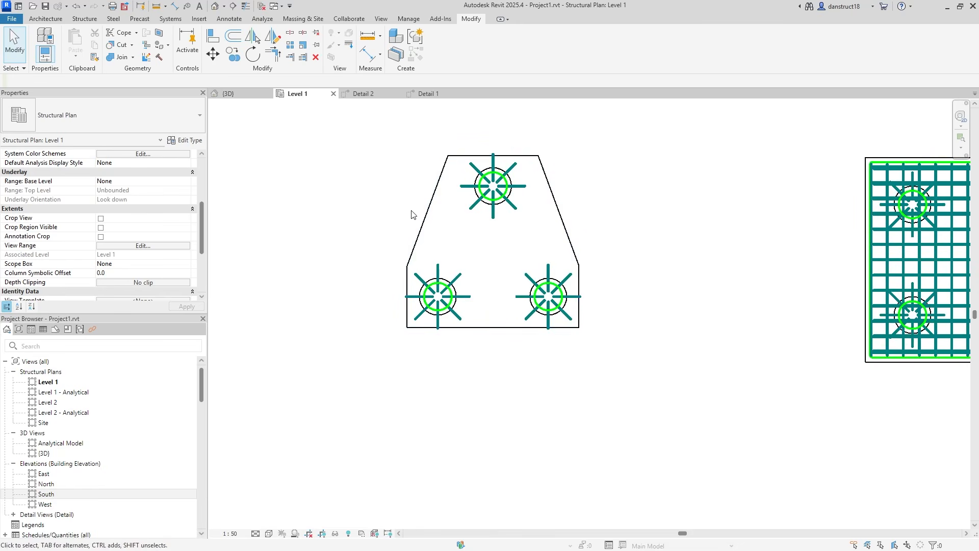
scroll(411, 296, up, 1)
click(428, 296)
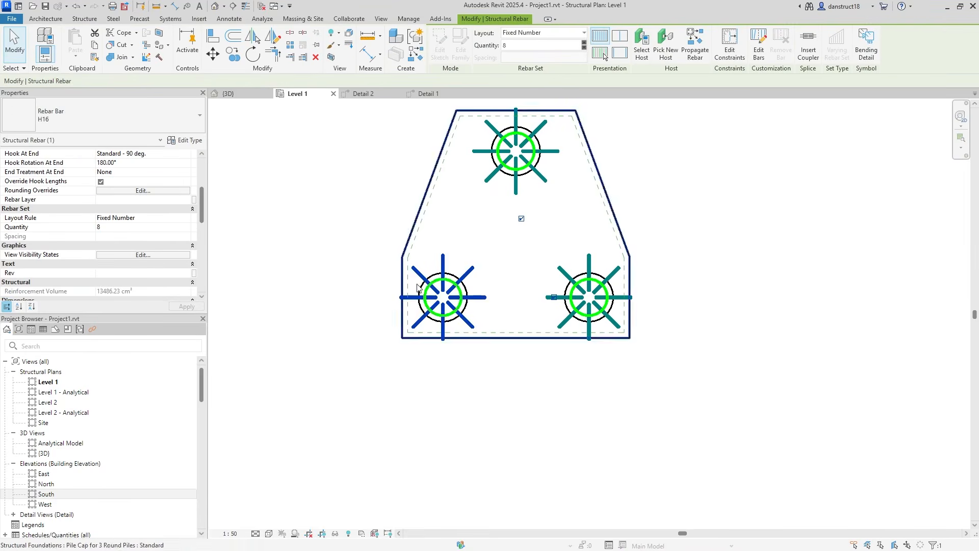
click(402, 267)
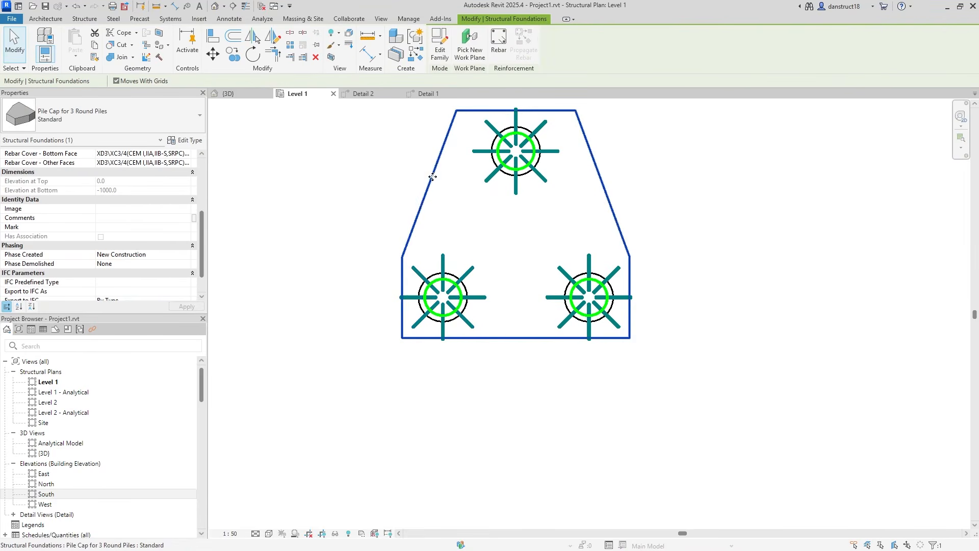
click(194, 140)
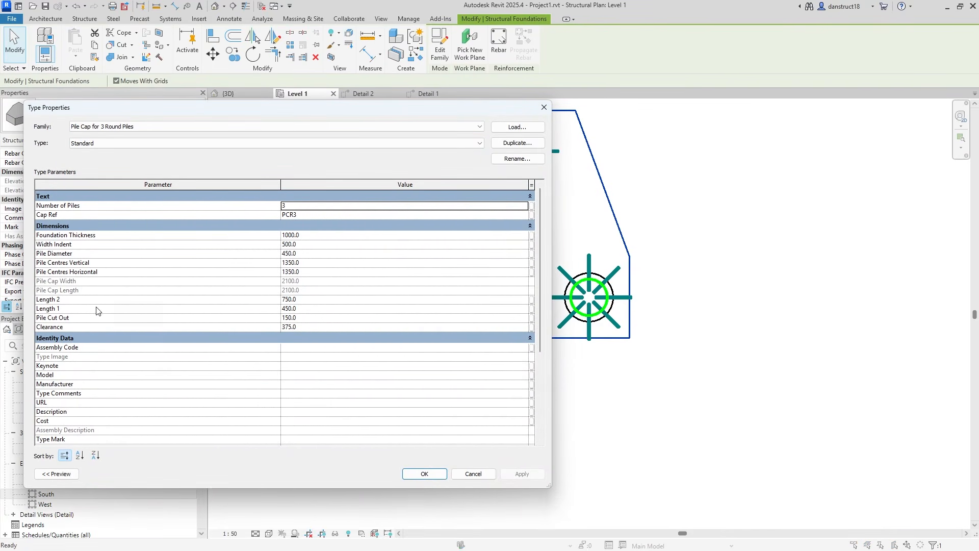
click(313, 325)
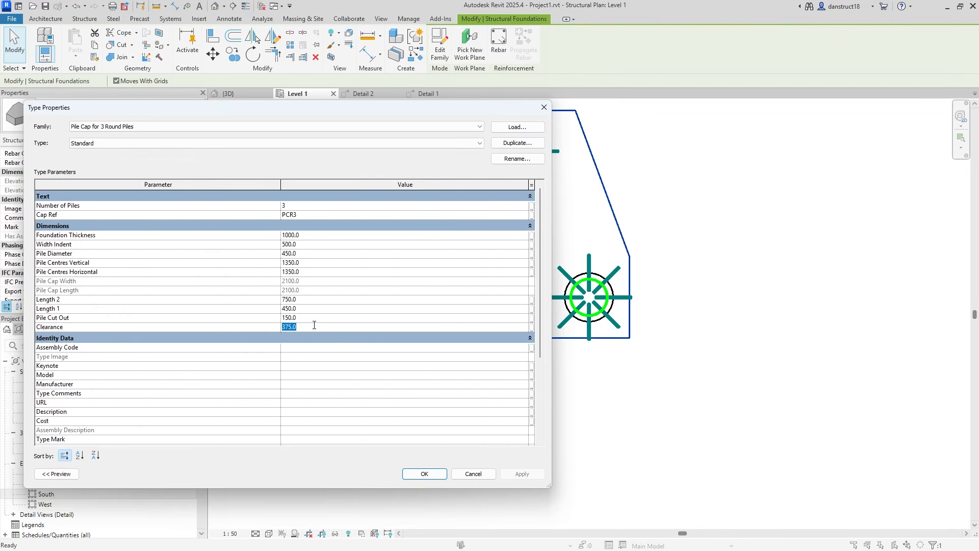
click(423, 474)
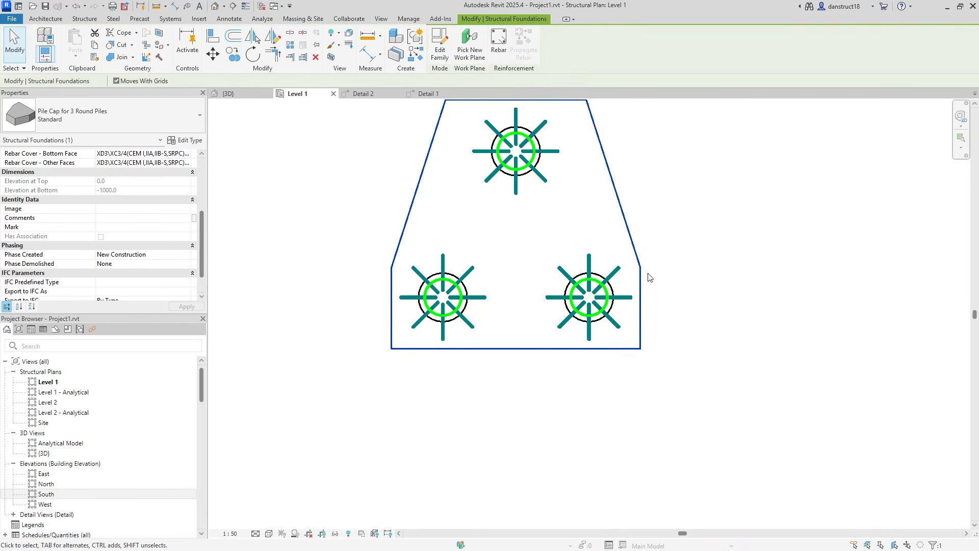
click(670, 249)
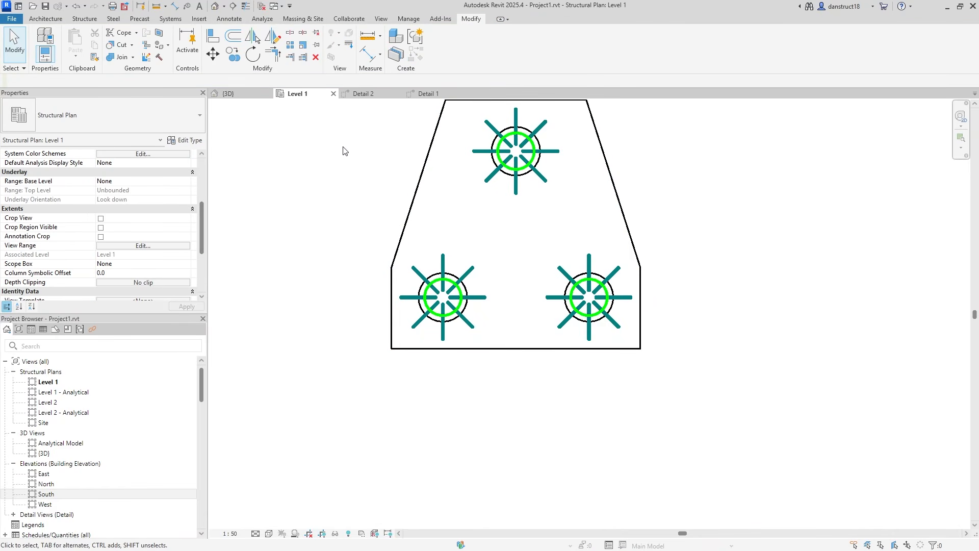
- Copy the horizontal detail view marker from the single-pile cap onto the three-pile cap in the Level 1 plan
scroll(352, 149, down, 3)
middle_drag(361, 149, 722, 212)
scroll(426, 210, up, 3)
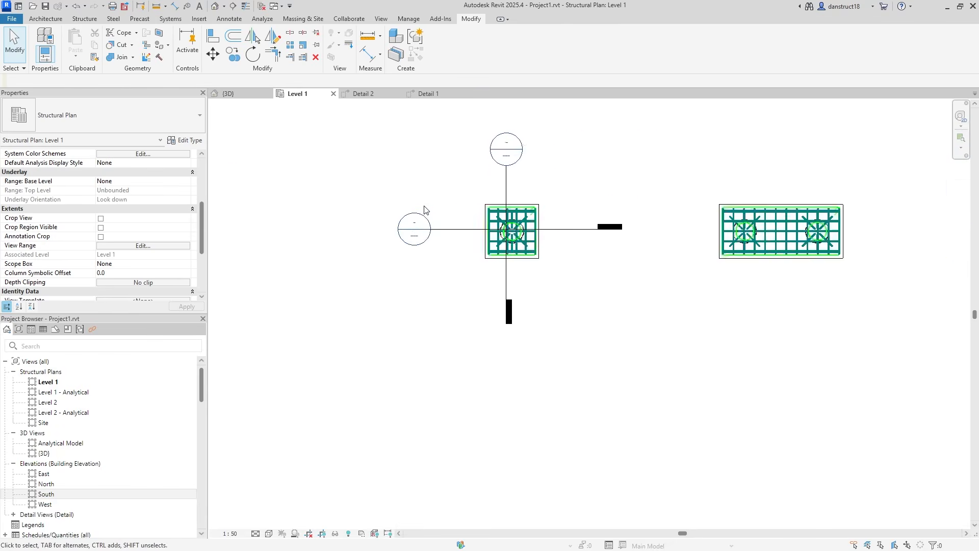
scroll(424, 209, up, 1)
click(415, 229)
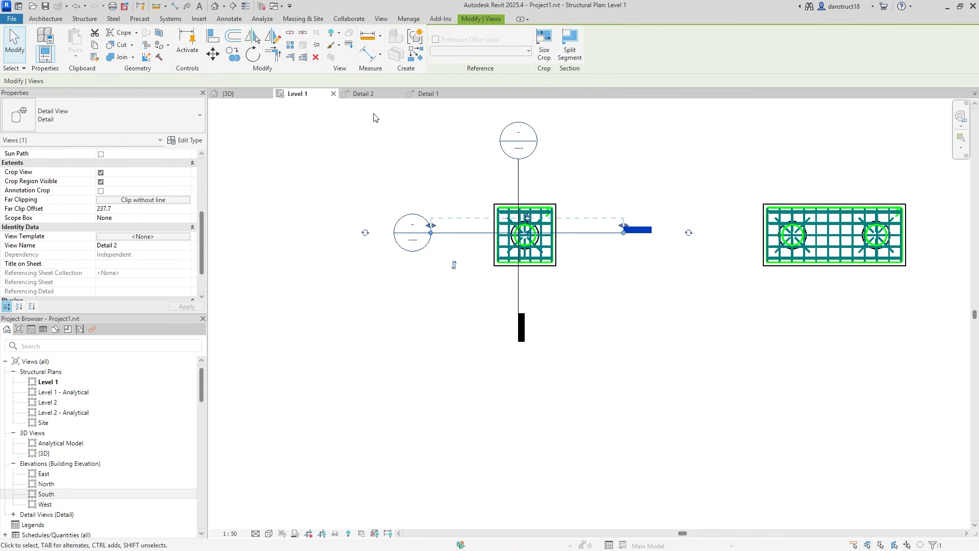
click(232, 57)
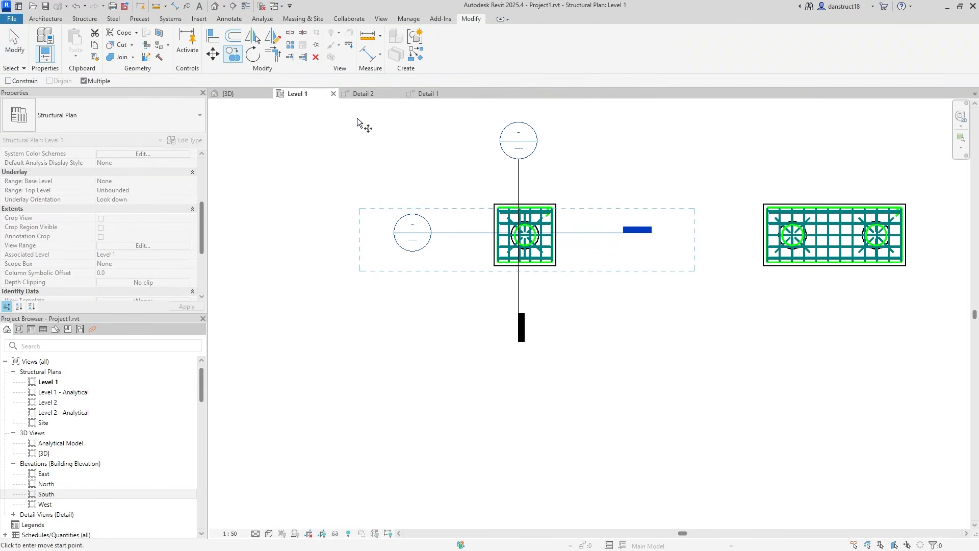
click(527, 237)
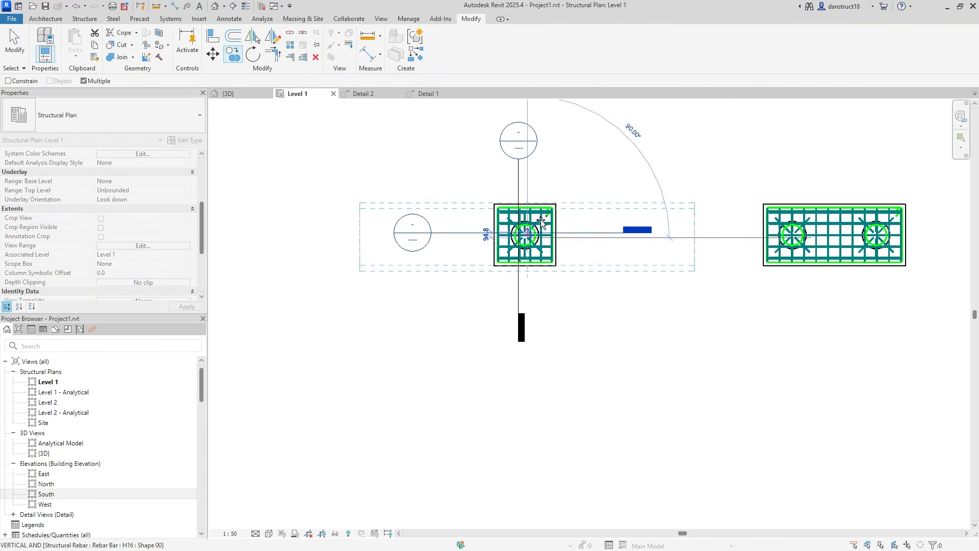
scroll(688, 219, down, 1)
middle_drag(688, 219, 401, 261)
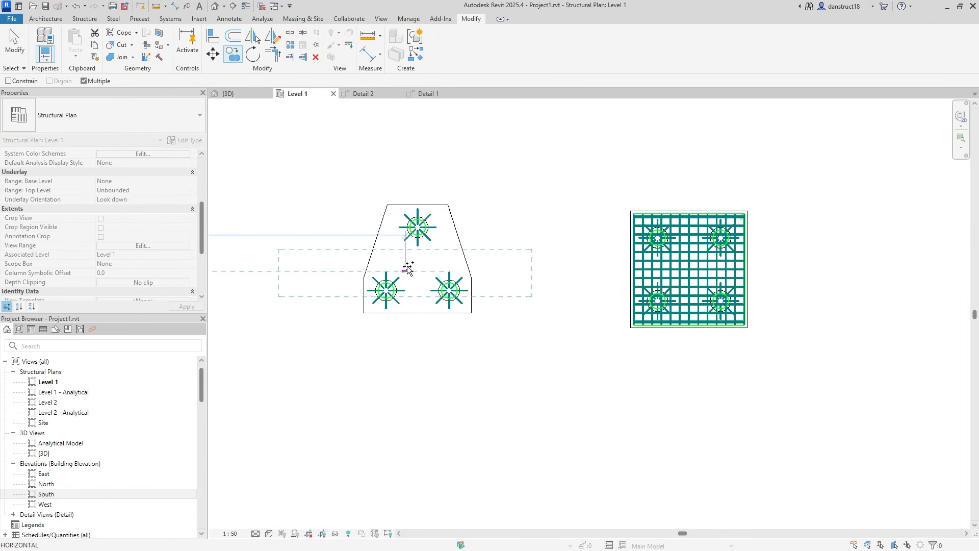
click(414, 269)
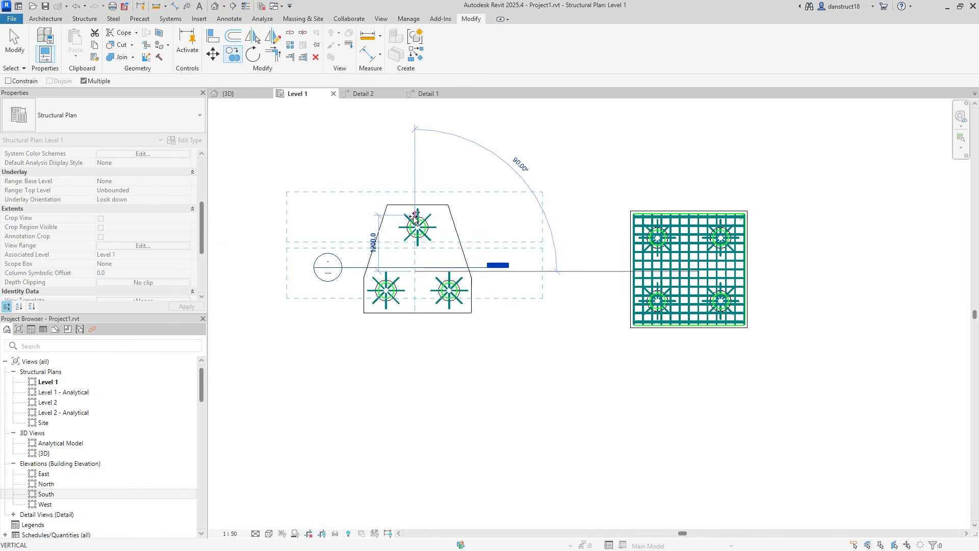
key(Escape)
- Move the copied detail line across the three-pile cap's two lower piles and adjust its far clip offset to about 259 mm
drag(442, 268, 440, 300)
scroll(440, 299, up, 1)
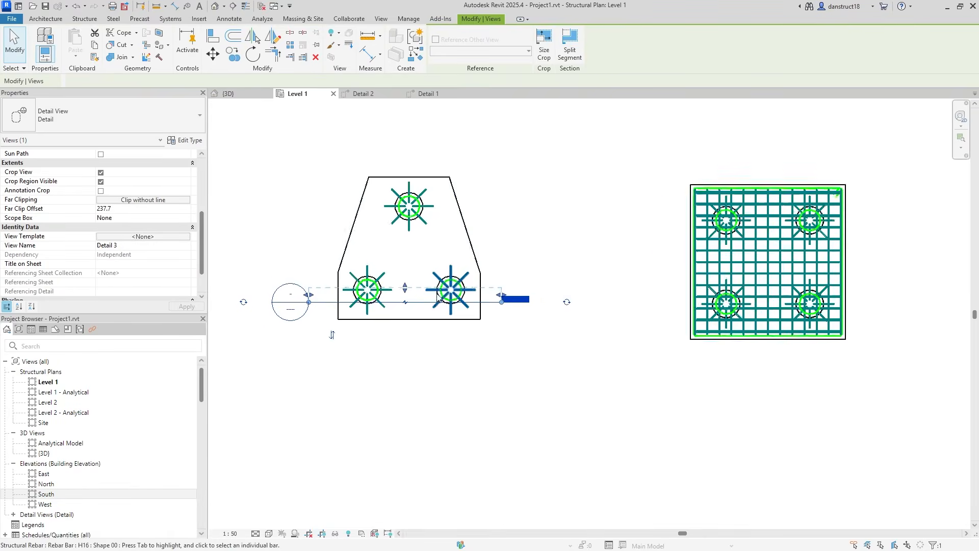
scroll(441, 298, up, 1)
drag(401, 286, 401, 254)
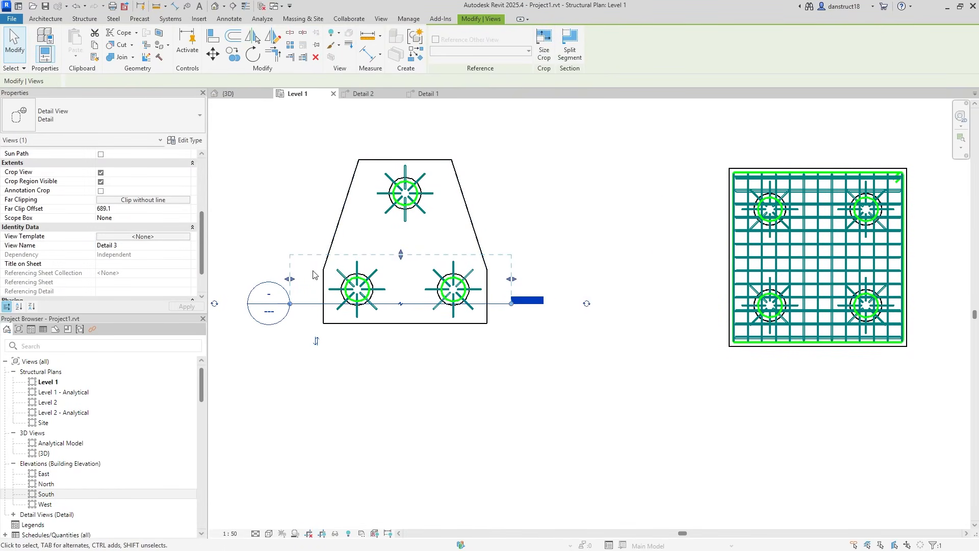
drag(401, 254, 401, 286)
click(273, 255)
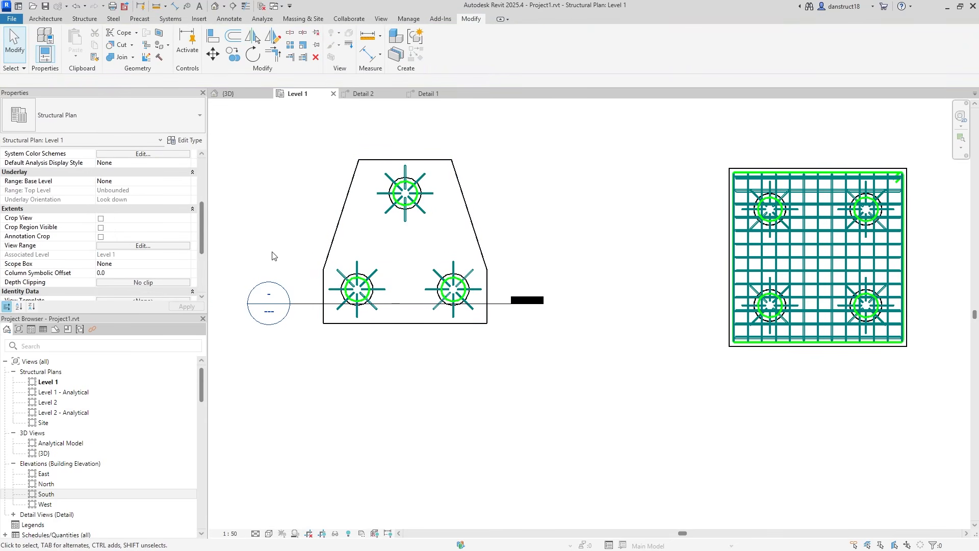
- Open the three-pile cap's new detail view, Detail 3, and close the Detail 1 and Detail 2 views
double_click(271, 291)
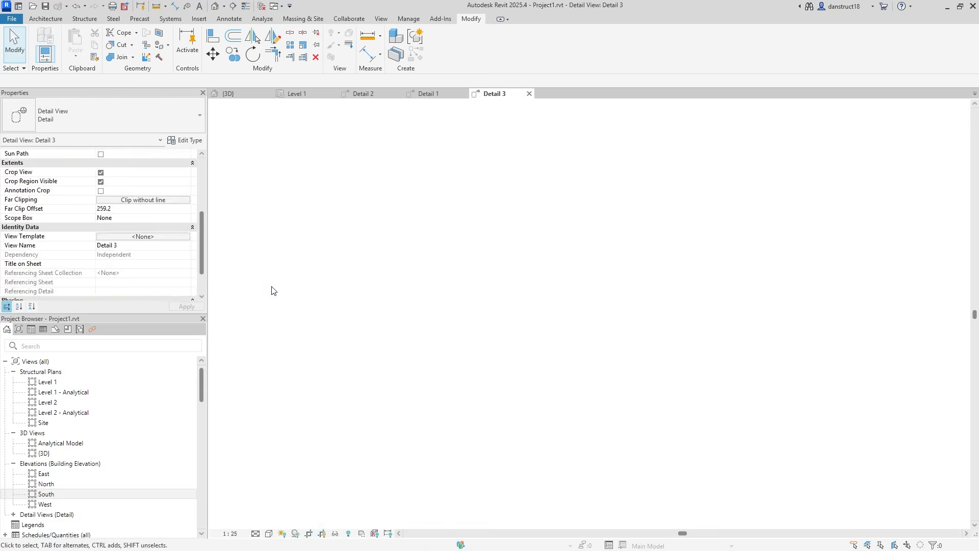
click(398, 94)
click(398, 94)
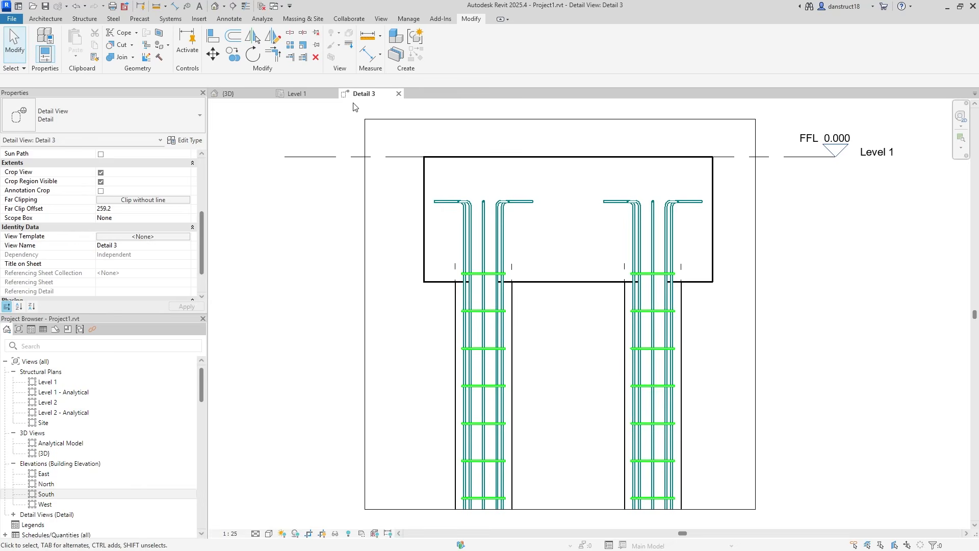
- Place an H16 shape 21 rebar set at 200 mm maximum spacing along the three-pile cap's base, parallel to the work plane
click(550, 157)
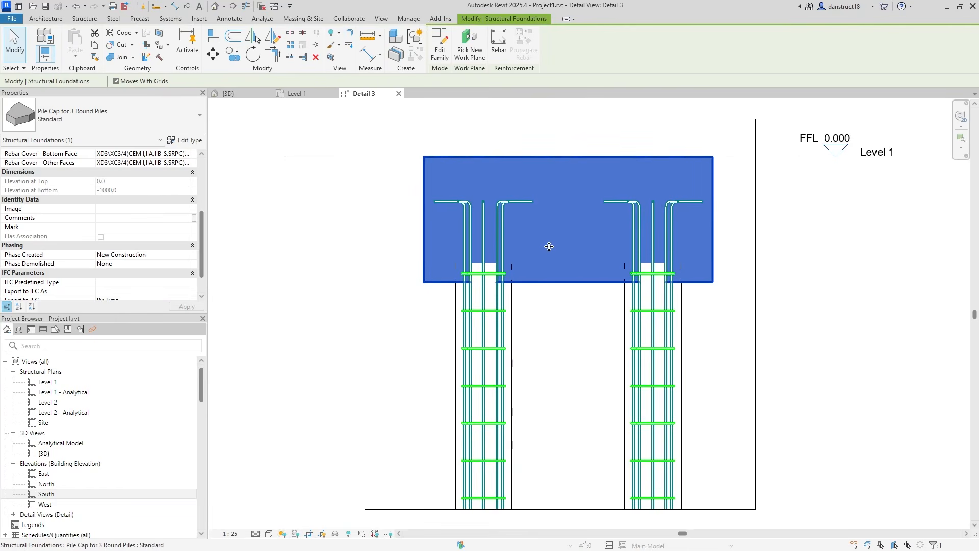
click(498, 44)
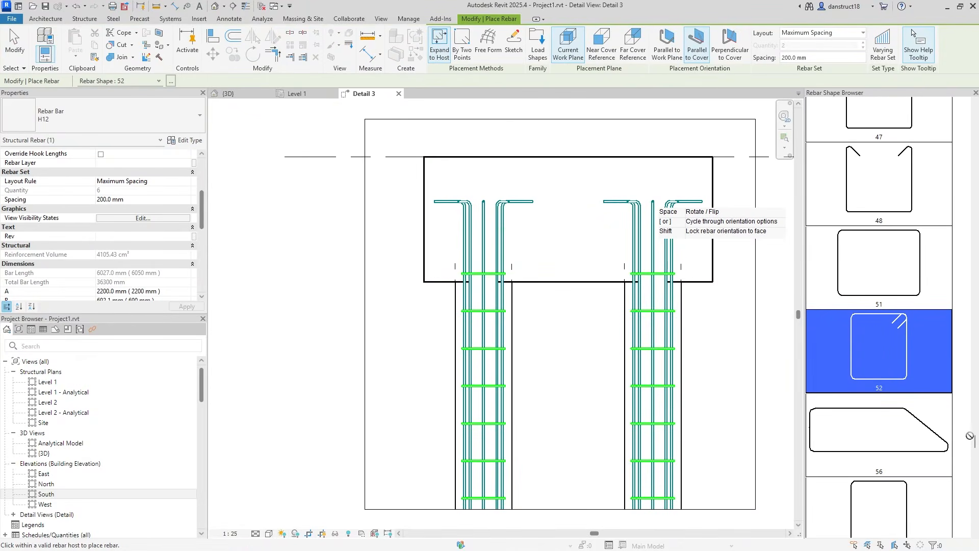
drag(976, 443, 973, 180)
click(862, 281)
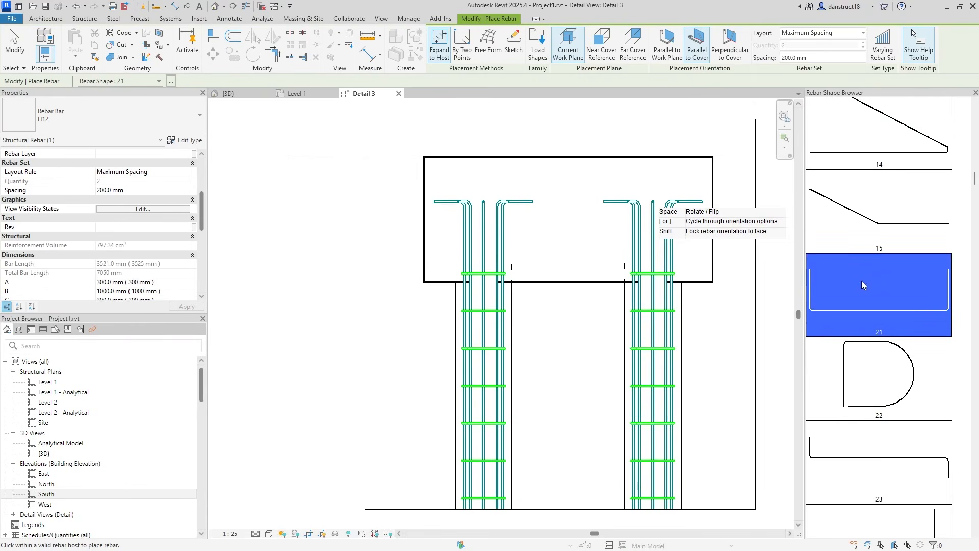
click(102, 115)
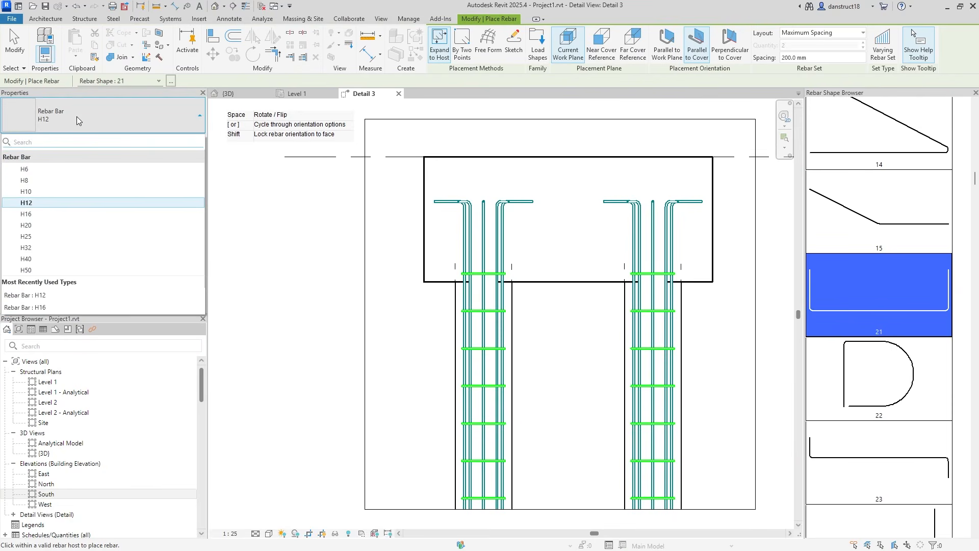
click(32, 215)
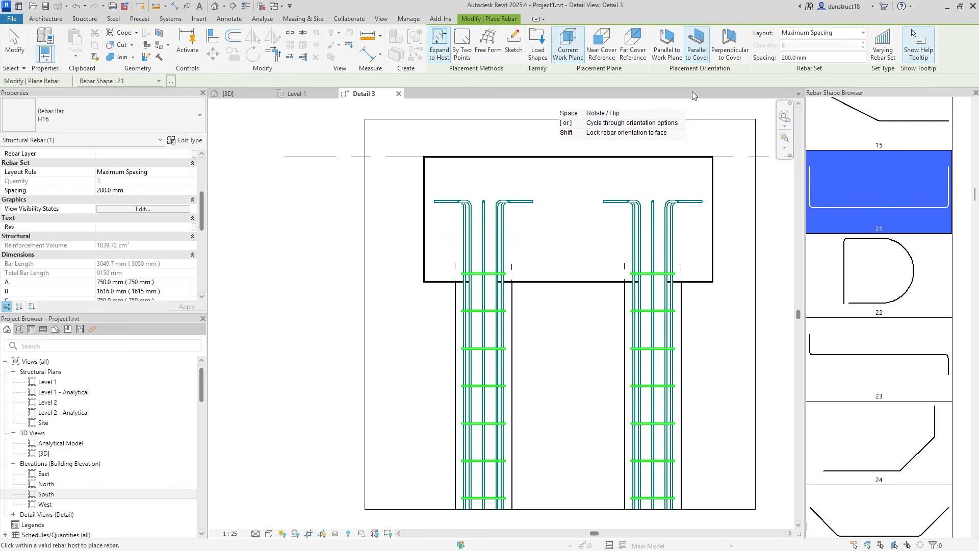
click(667, 45)
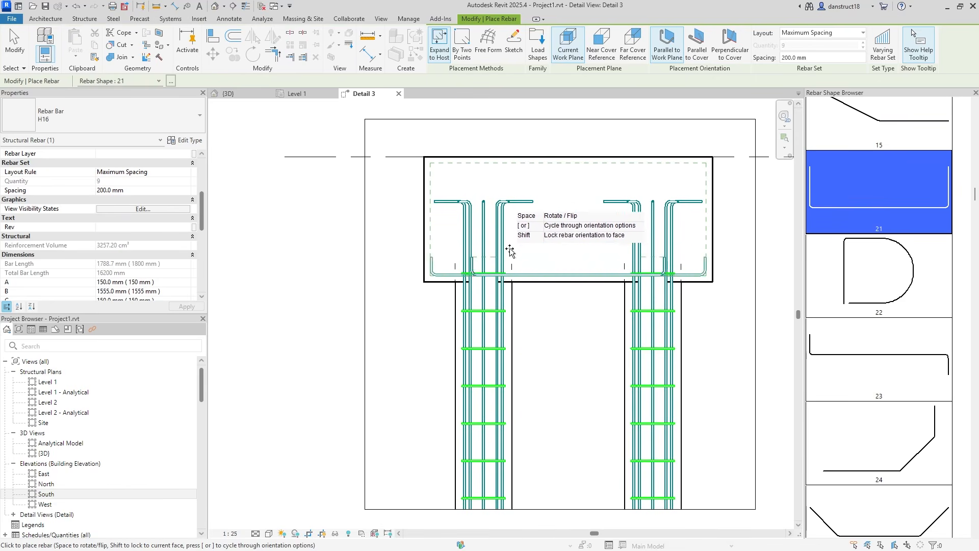
click(514, 254)
key(Escape)
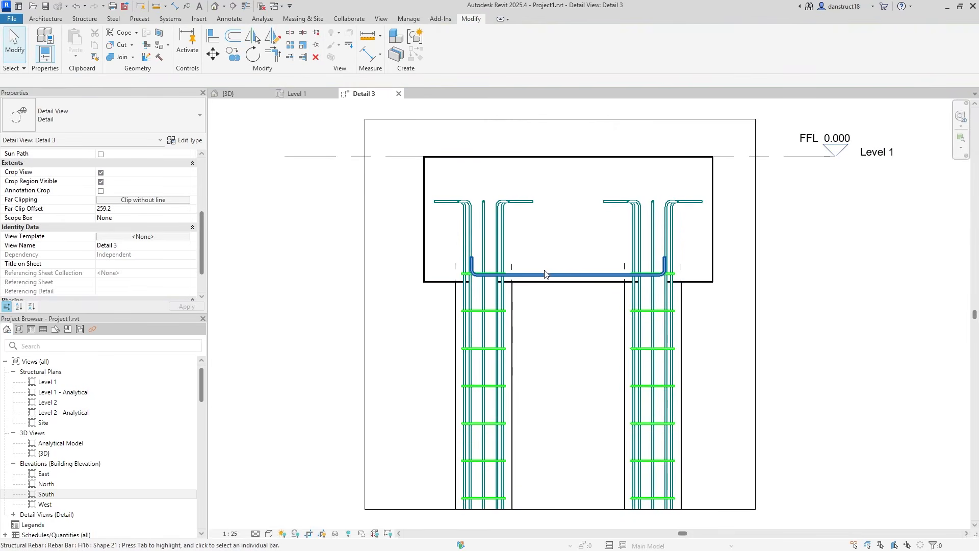
- Stretch both ends of the shape 21 bar towards the cap's sides, making its bottom segment 2100 mm long
click(469, 268)
drag(469, 266, 436, 266)
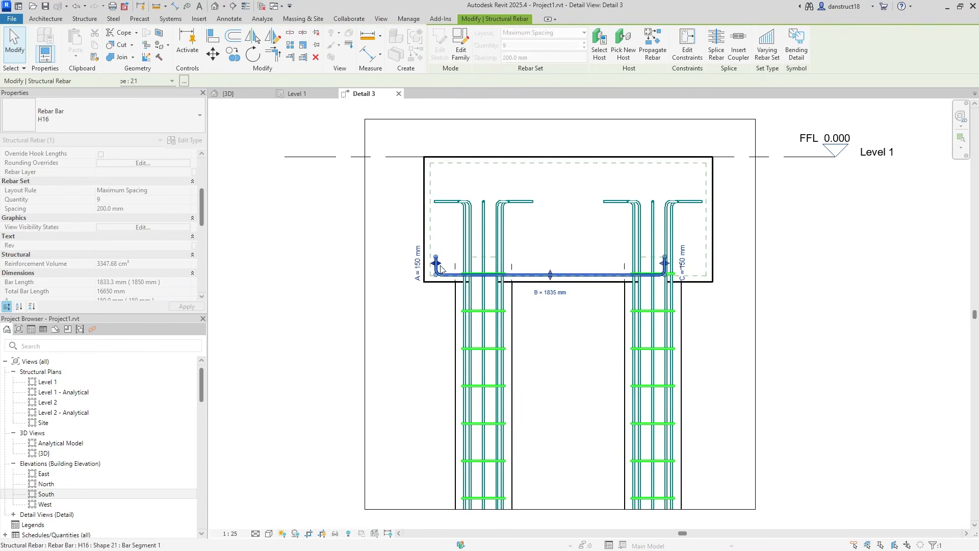
drag(669, 267, 714, 265)
- Set both upright legs of the shape 21 bar to 850 mm and check the rebar set in 3D
click(716, 266)
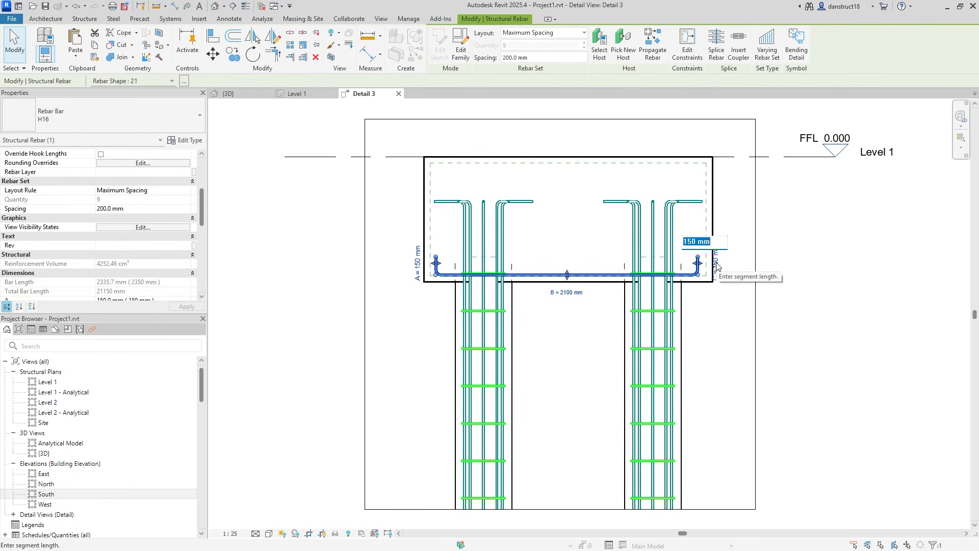
key(Return)
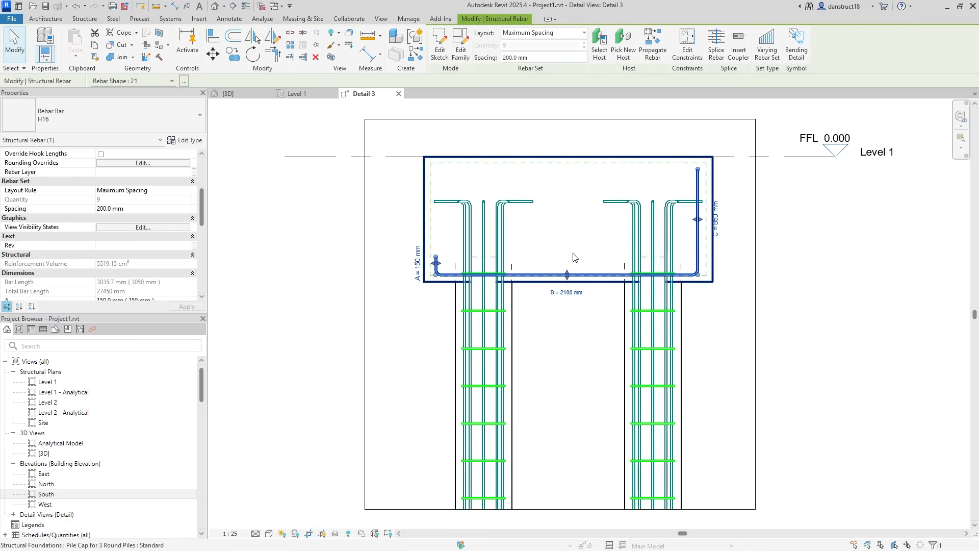
click(411, 264)
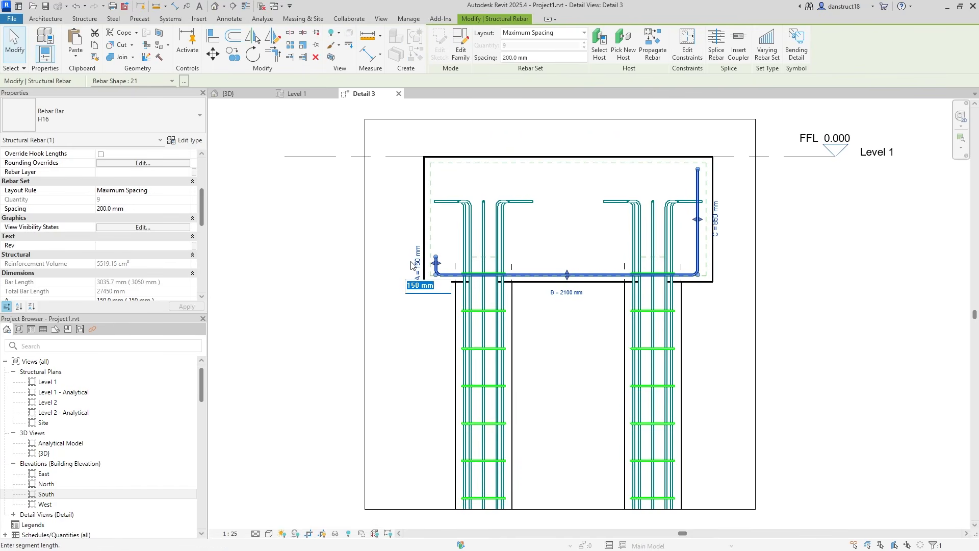
key(Return)
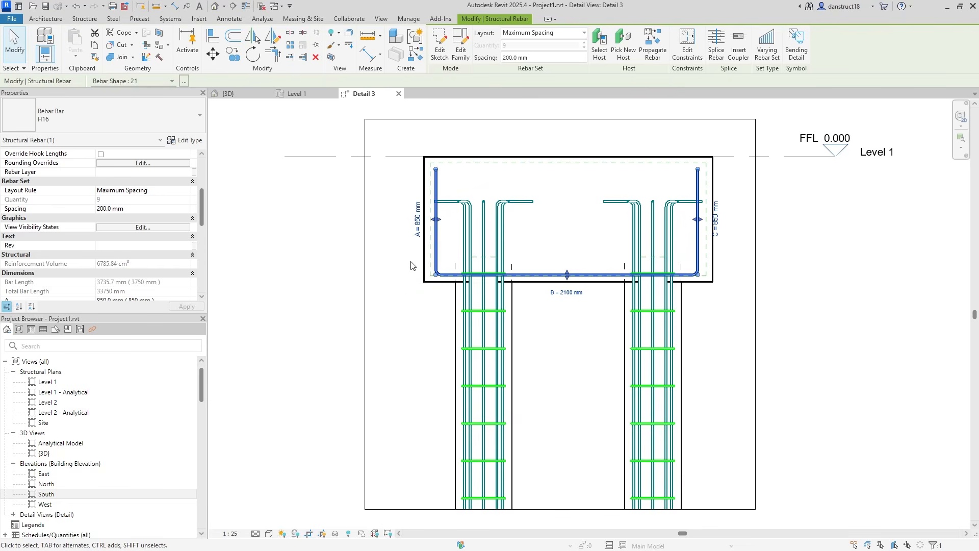
click(230, 94)
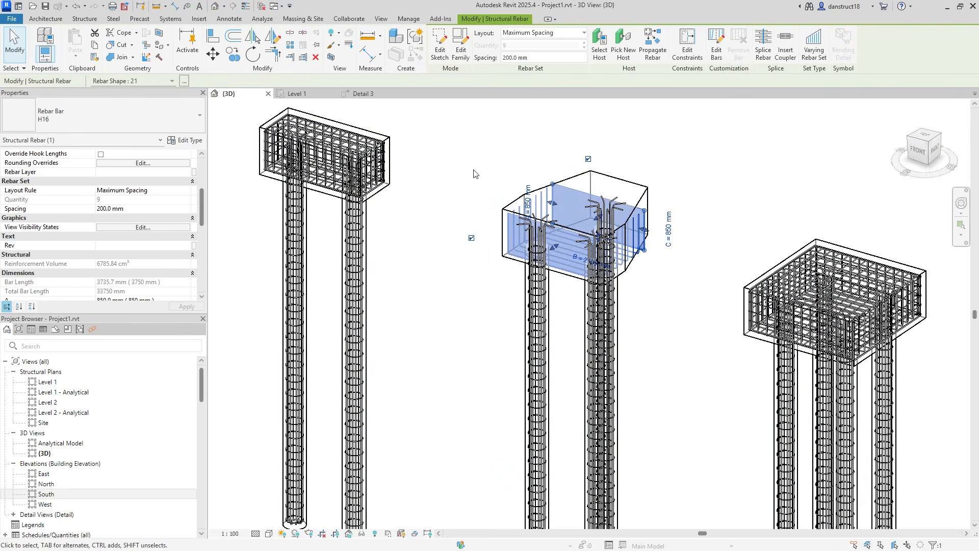
mouse_move(658, 209)
shift+middle_down()
mouse_move(702, 210)
mouse_move(664, 196)
shift+middle_up()
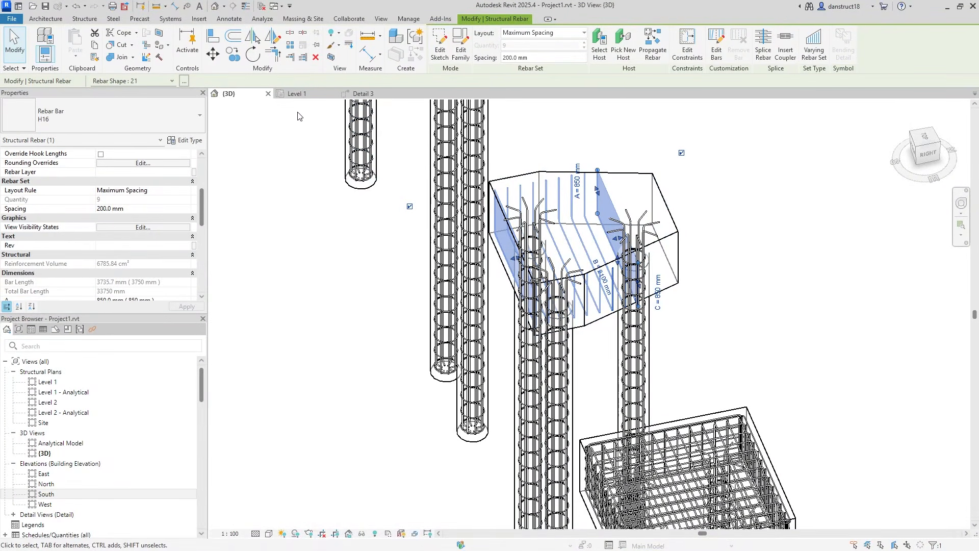
- In the Level 1 plan, shorten the shape 21 set's extent so it covers only the three-pile cap's rectangular part
click(297, 94)
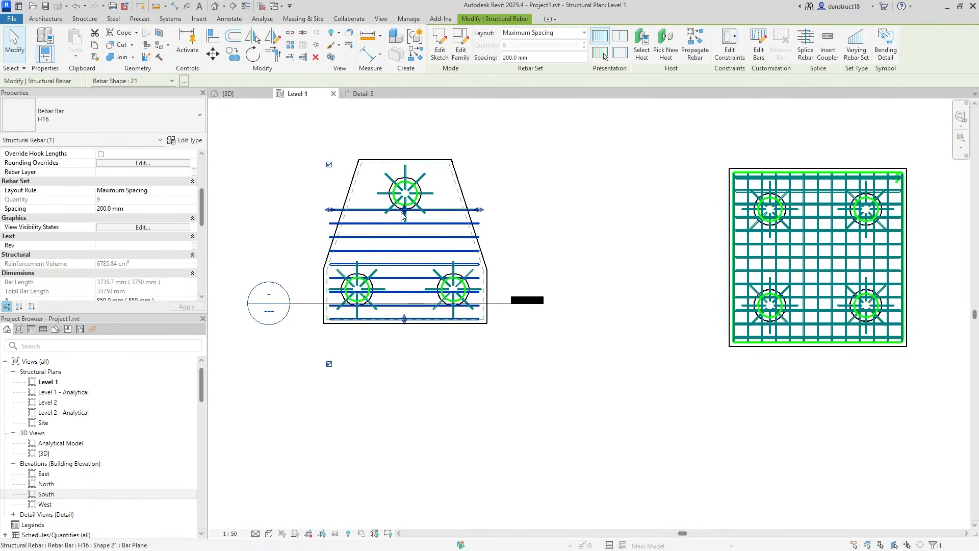
drag(404, 213, 402, 268)
scroll(402, 270, up, 3)
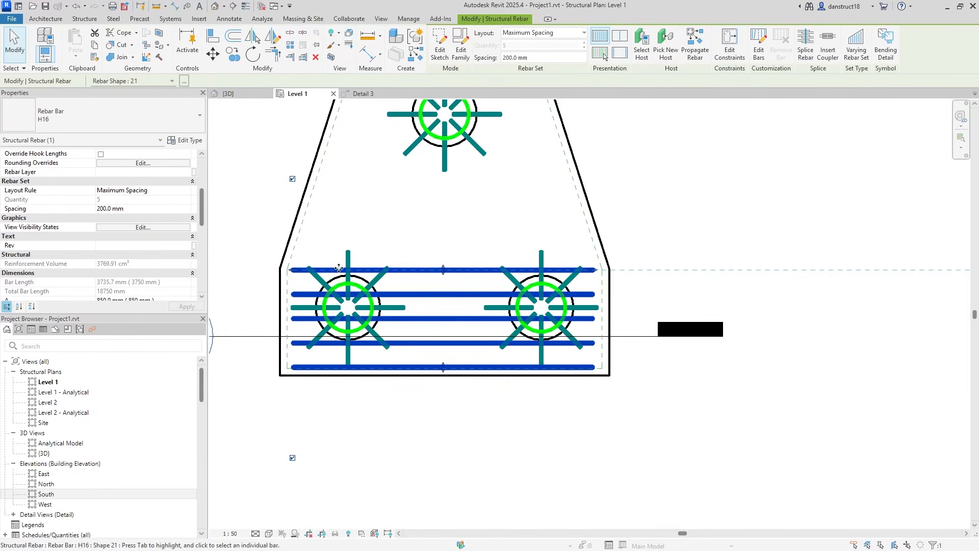
- In Detail 3, assign rebar layer B2 to the set and raise its bottom segment, making both legs 805 mm
click(355, 95)
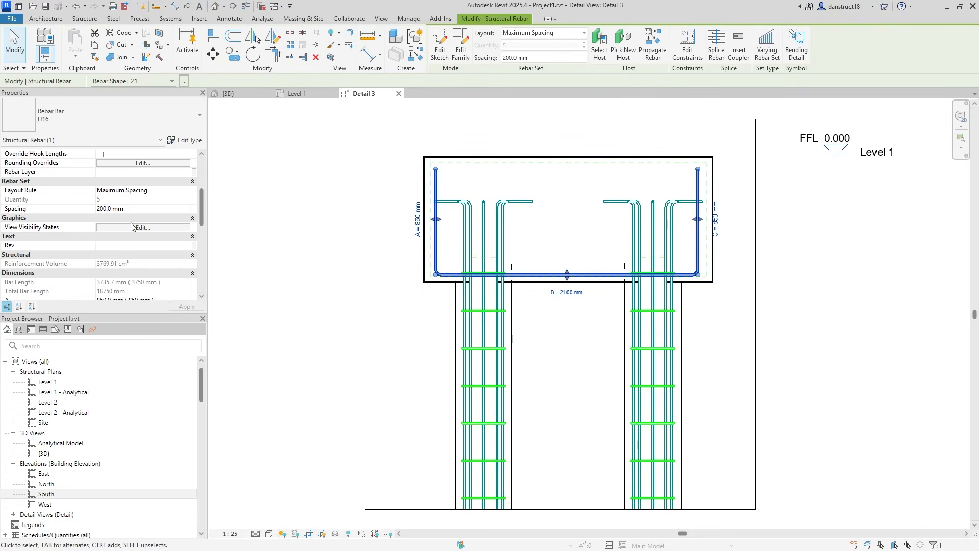
click(170, 173)
click(185, 172)
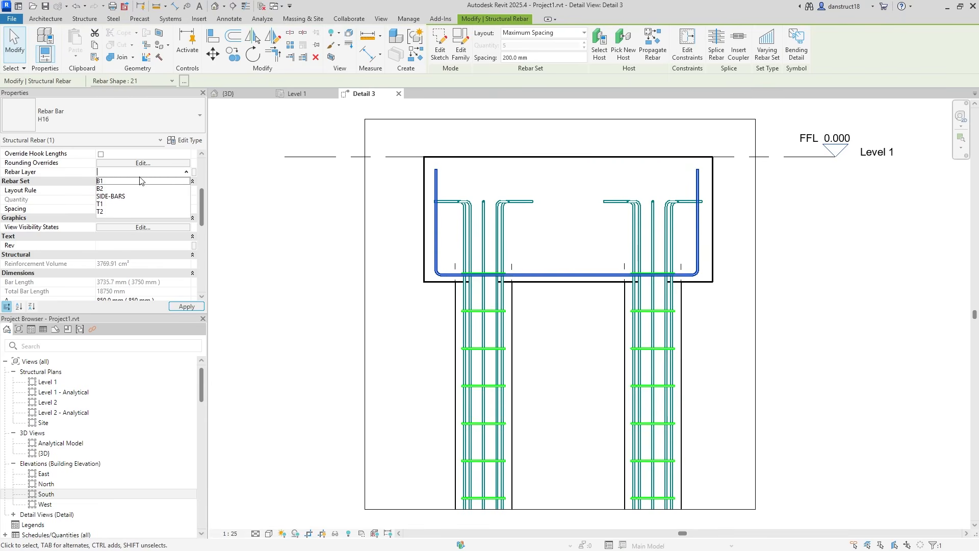
click(102, 189)
click(185, 307)
scroll(561, 273, up, 3)
drag(557, 282, 557, 274)
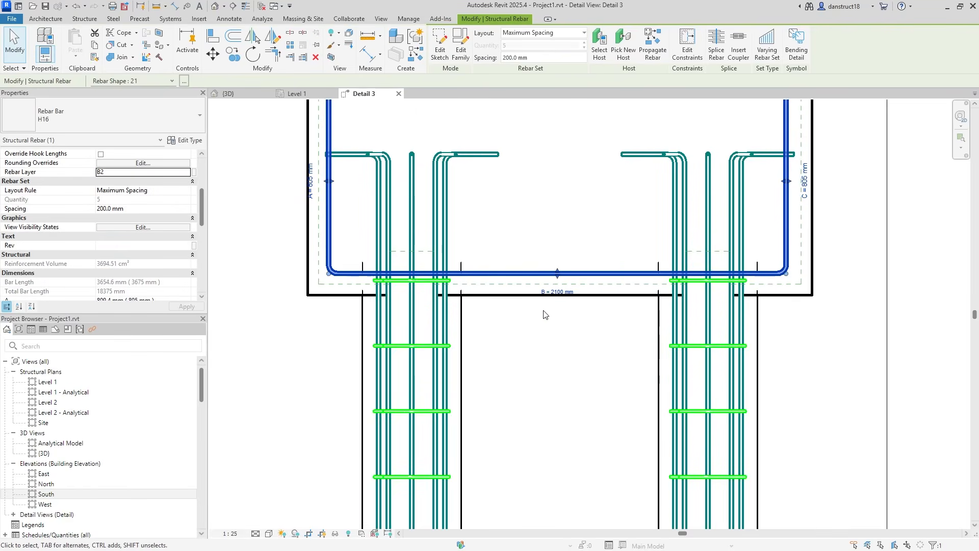
- In the Level 1 plan, copy the B2 set from the cap's lower corner to the corner where the tapered side starts
click(296, 96)
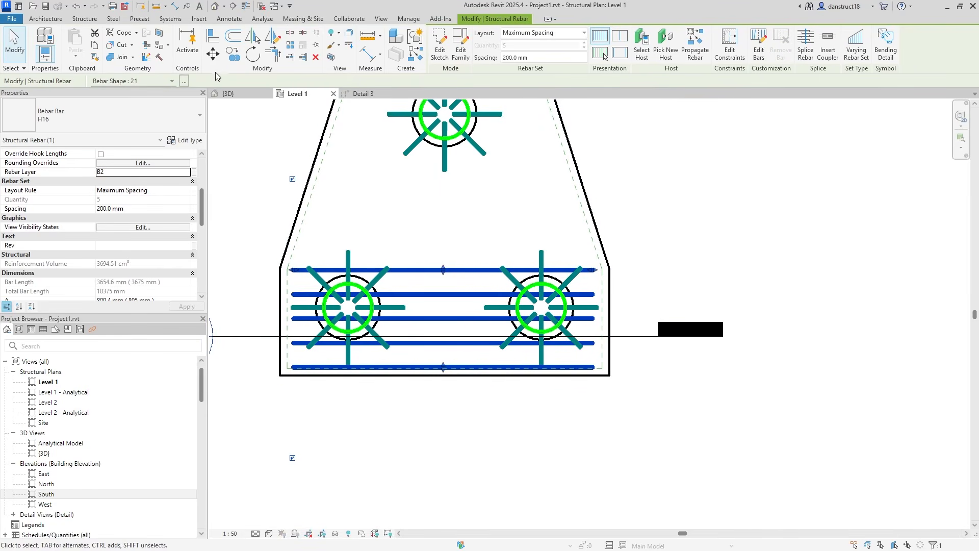
click(234, 57)
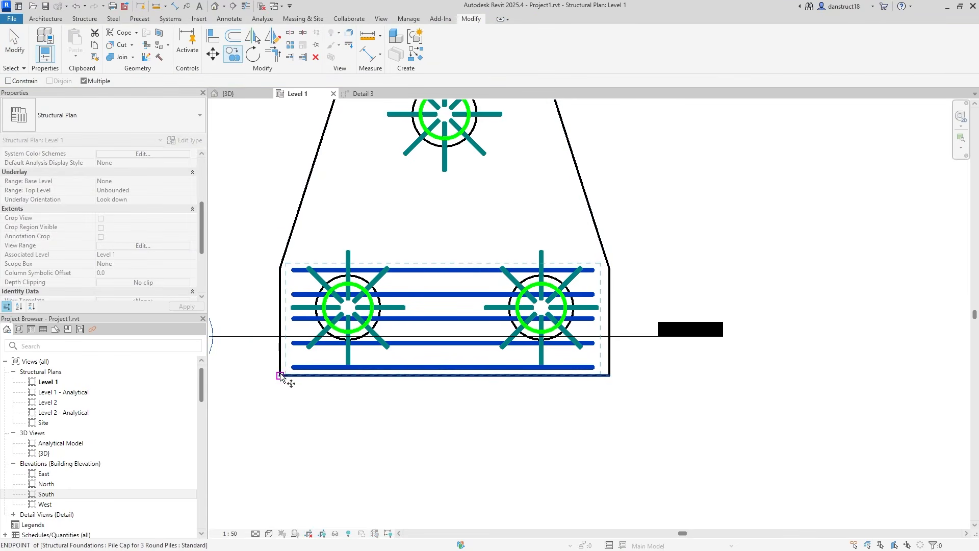
click(279, 269)
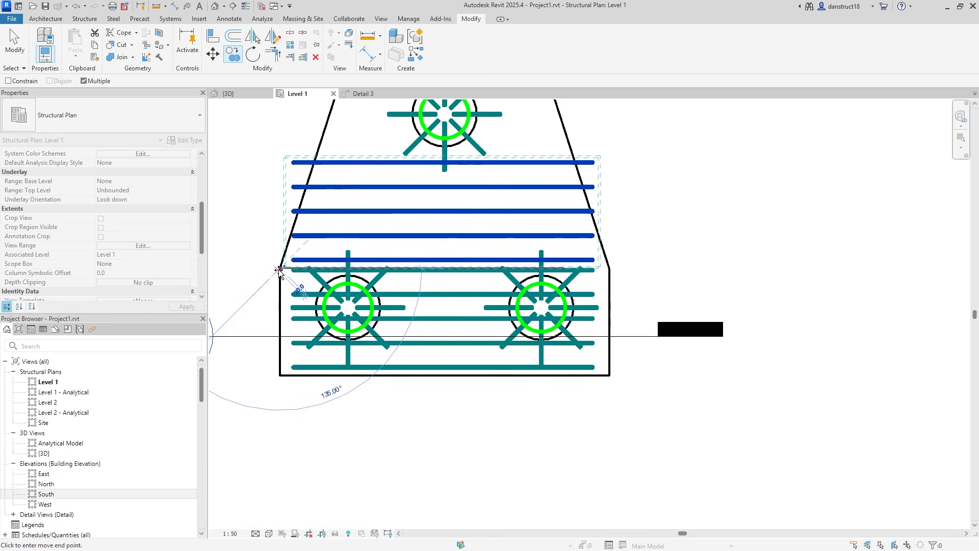
key(Escape)
- Make the copied set a varying rebar set and stretch its extent to the tapered cap's narrow edge
click(345, 236)
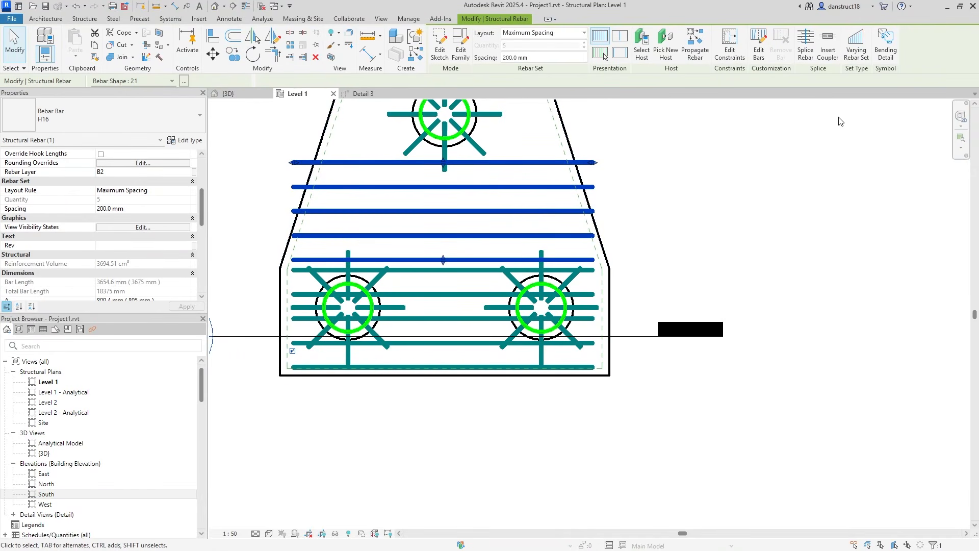
click(861, 59)
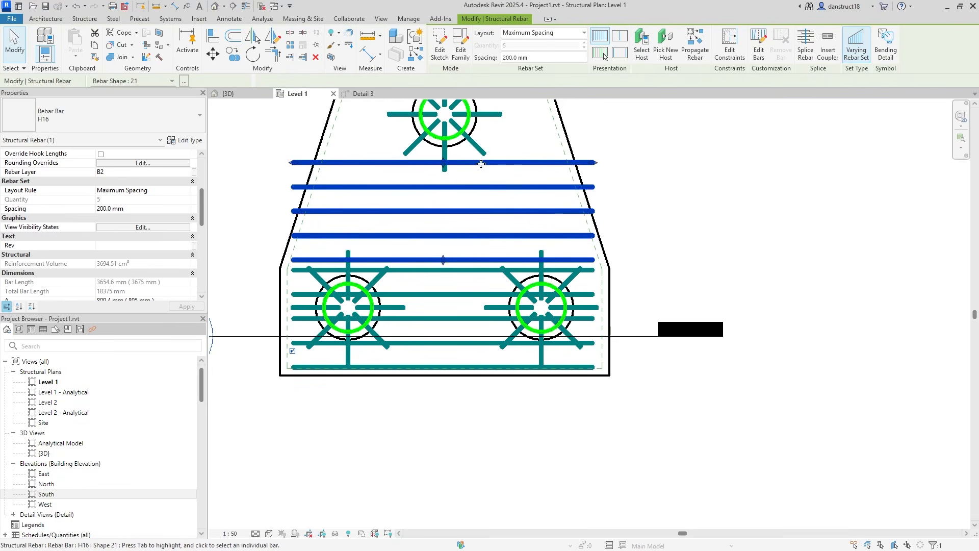
middle_drag(488, 171, 497, 242)
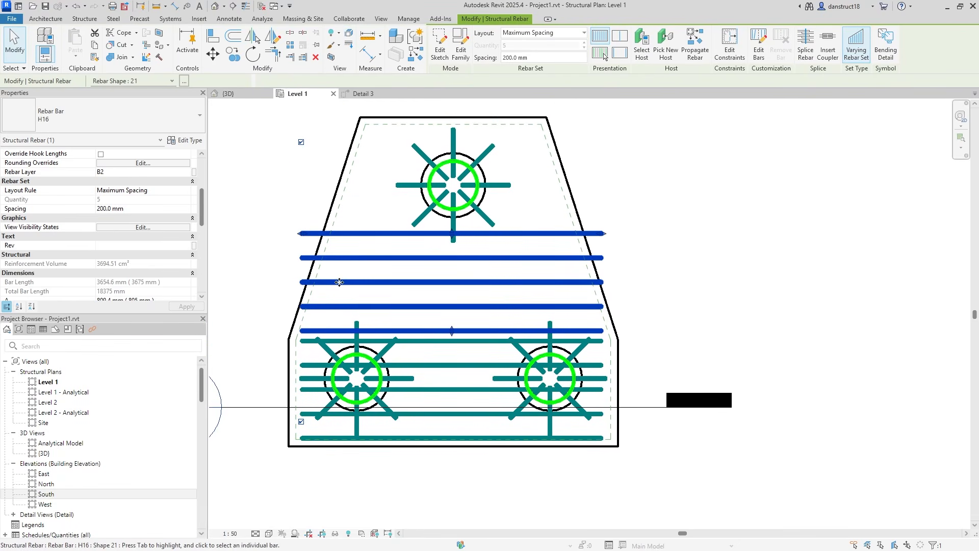
drag(453, 240, 451, 297)
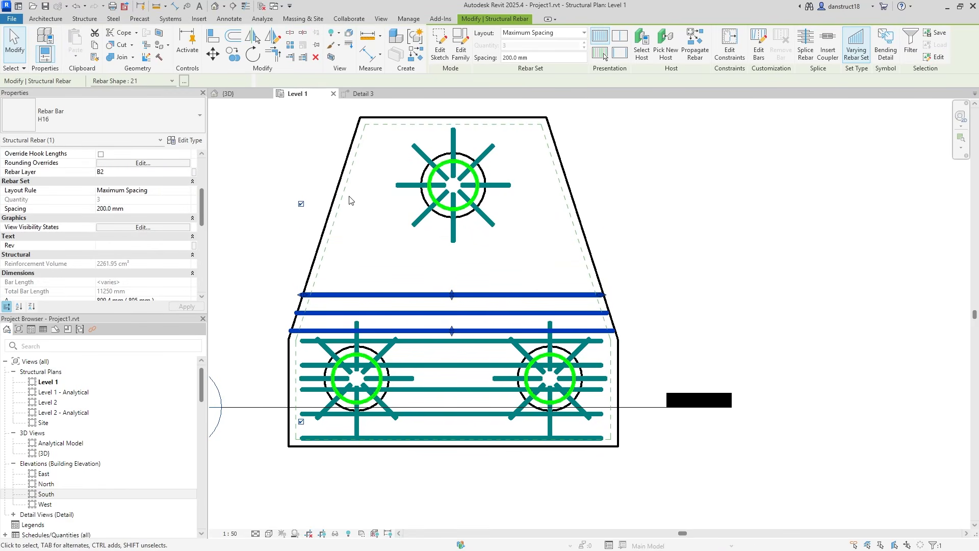
drag(452, 295, 458, 130)
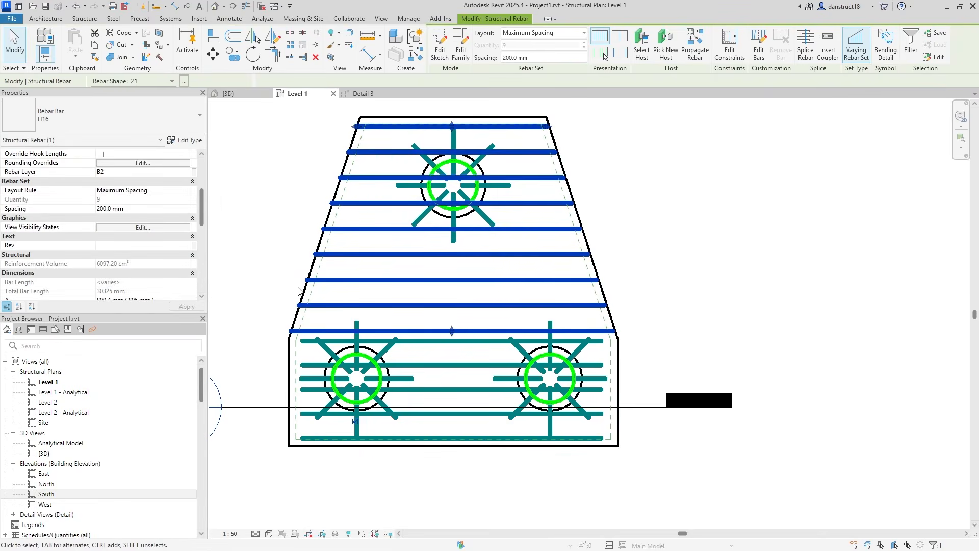
- Pull both ends of the varying set's bars inward to the concrete cover along the tapered sides
scroll(361, 122, up, 5)
drag(371, 133, 372, 133)
drag(721, 135, 719, 137)
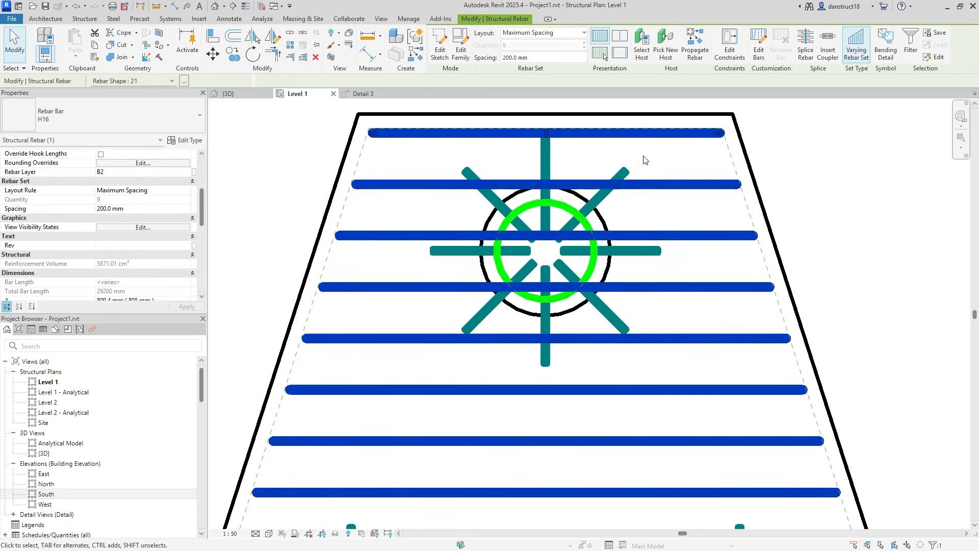
- Move the varying set's first bar away from the rectangular part's bars and check the reinforcement in 3D
scroll(599, 173, down, 3)
scroll(582, 372, up, 2)
drag(574, 387, 572, 374)
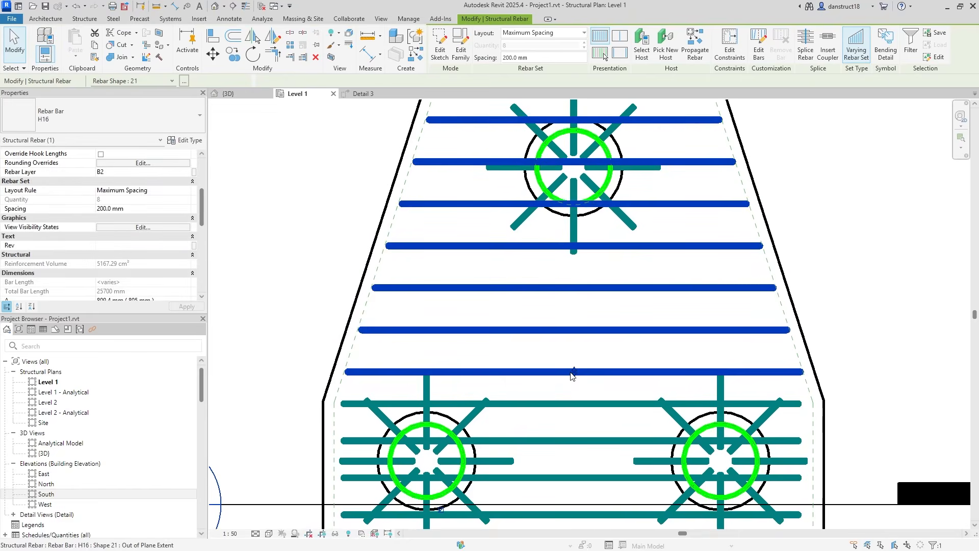
click(229, 94)
scroll(497, 303, up, 5)
click(561, 146)
shift+middle_drag(561, 146, 885, 252)
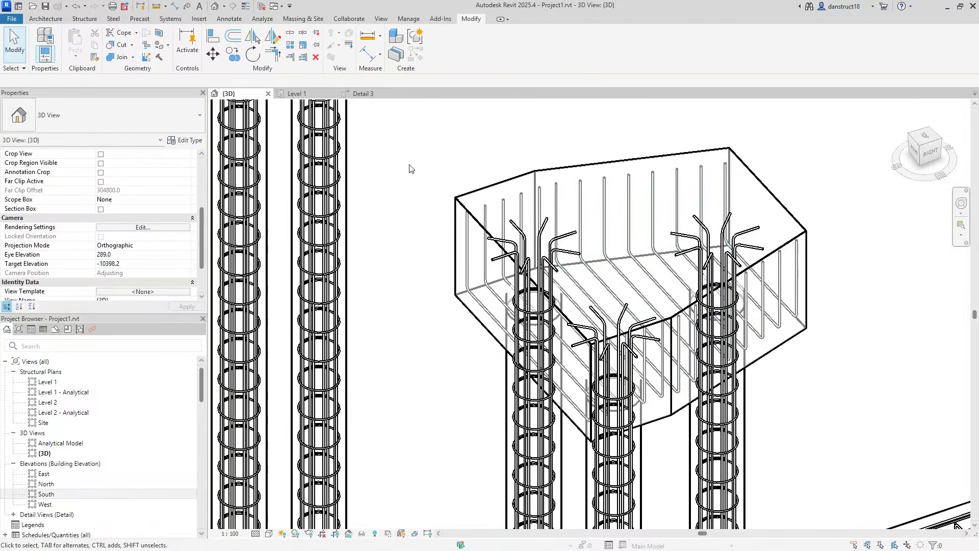
- In the Level 1 plan, copy the one-pile cap's vertical Detail 1 section marker onto the three-pile cap
click(296, 94)
scroll(327, 236, down, 5)
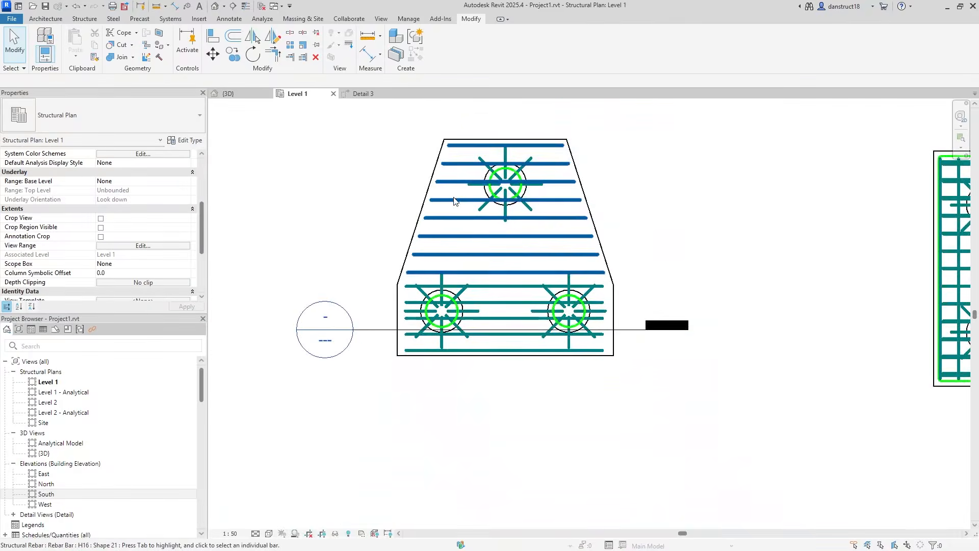
scroll(327, 236, down, 2)
middle_drag(374, 247, 430, 252)
scroll(419, 258, up, 1)
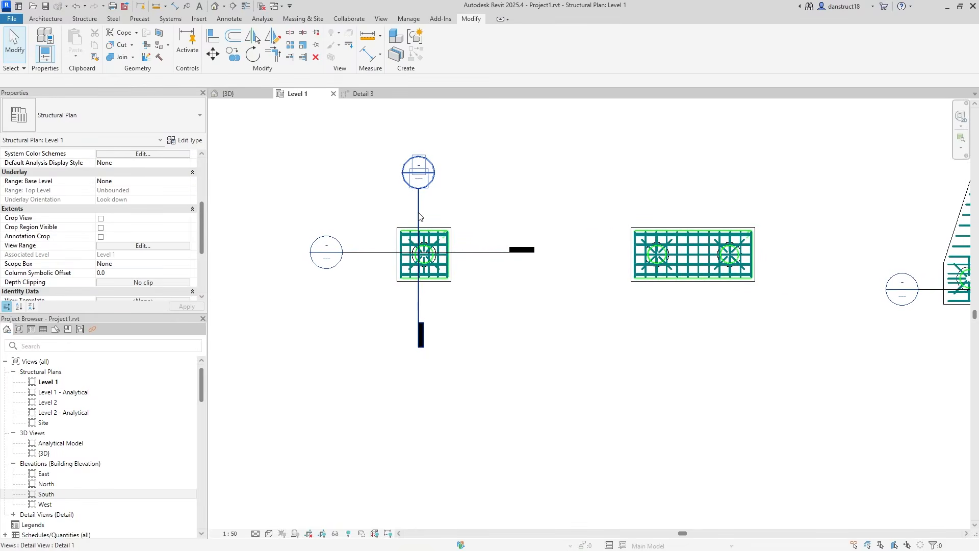
click(418, 259)
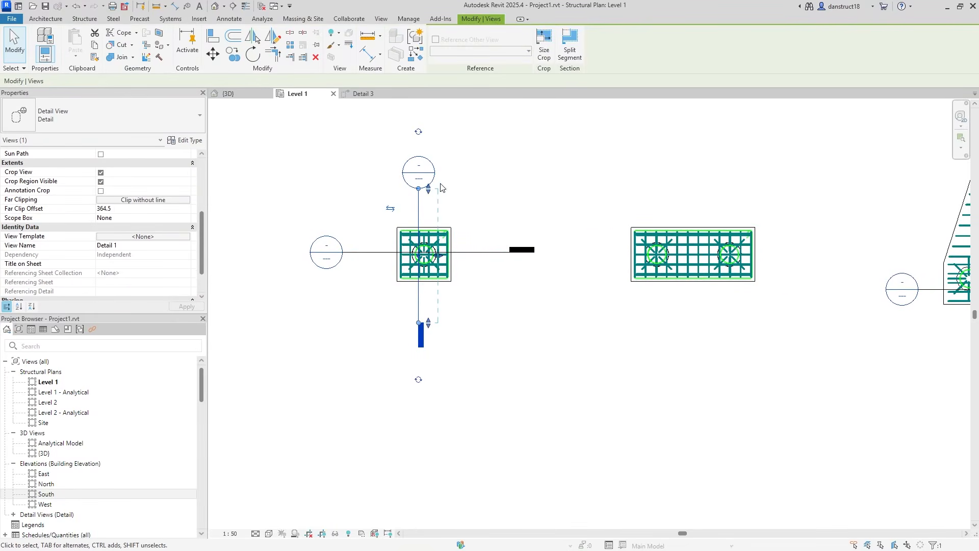
click(233, 56)
click(422, 260)
middle_drag(564, 252, 404, 312)
click(480, 304)
key(r)
key(o)
click(795, 303)
click(507, 452)
- Position the copied section line through the outer side of the three-pile cap and open its Detail 4 view
drag(515, 238, 516, 211)
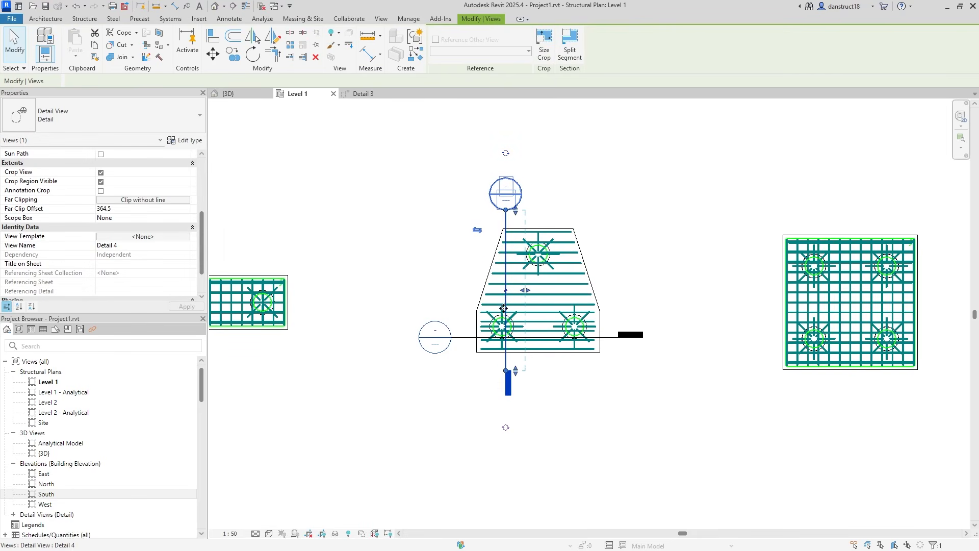
drag(490, 314, 490, 317)
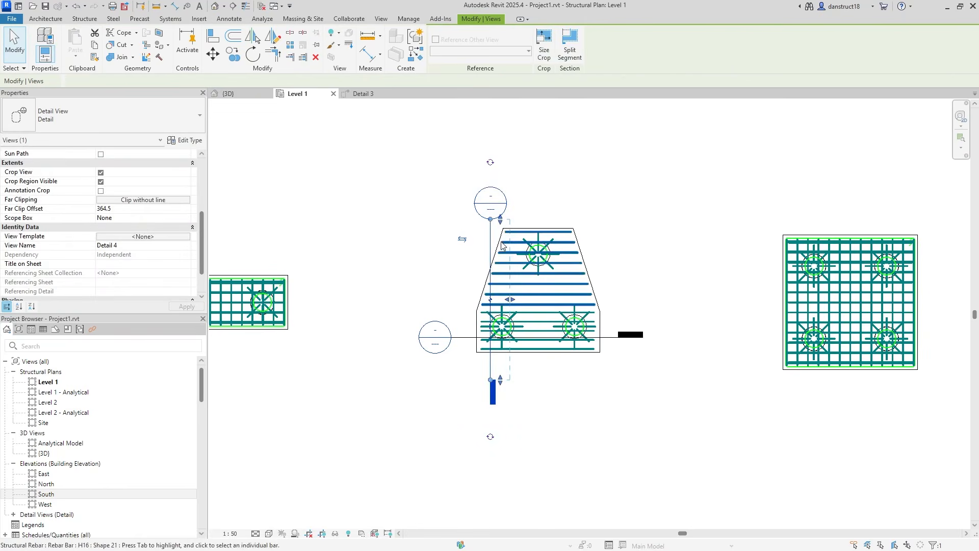
click(553, 190)
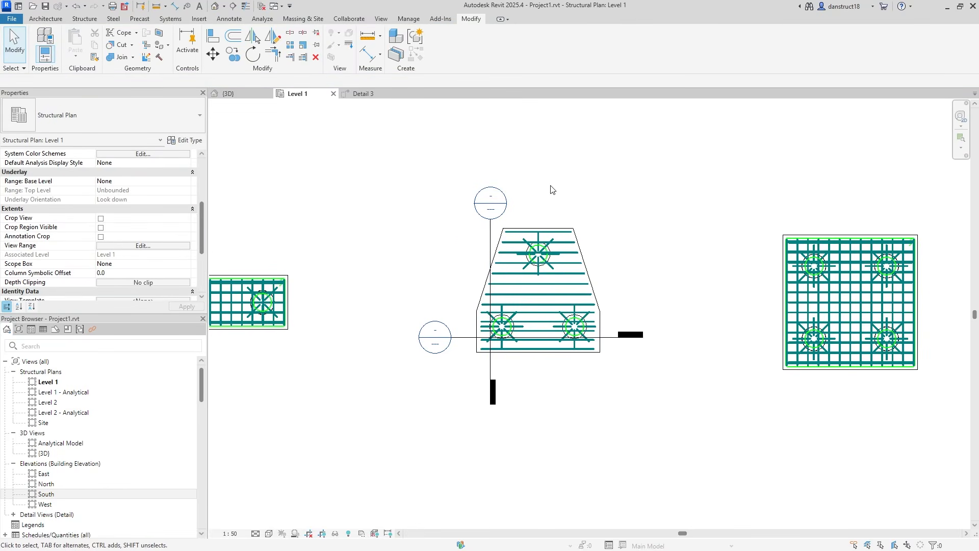
double_click(490, 204)
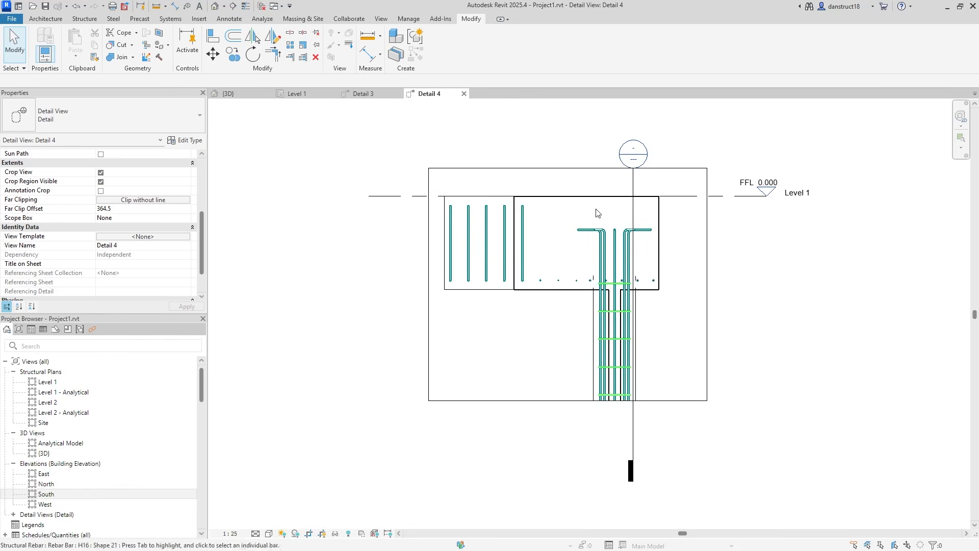
- Place an H16 shape 21 rebar set at 200 mm maximum spacing along the cap's base in Detail 4, parallel to the work plane
scroll(667, 271, up, 4)
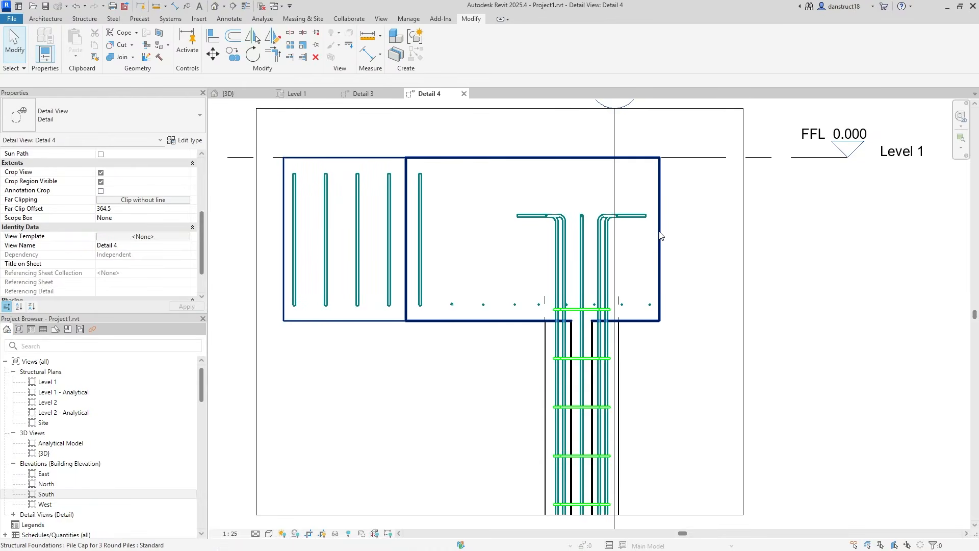
click(660, 236)
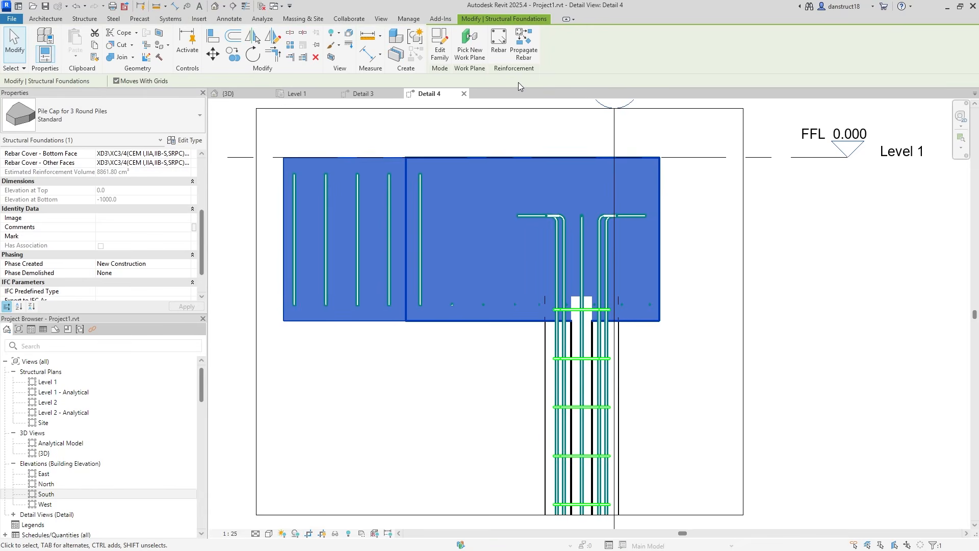
click(498, 41)
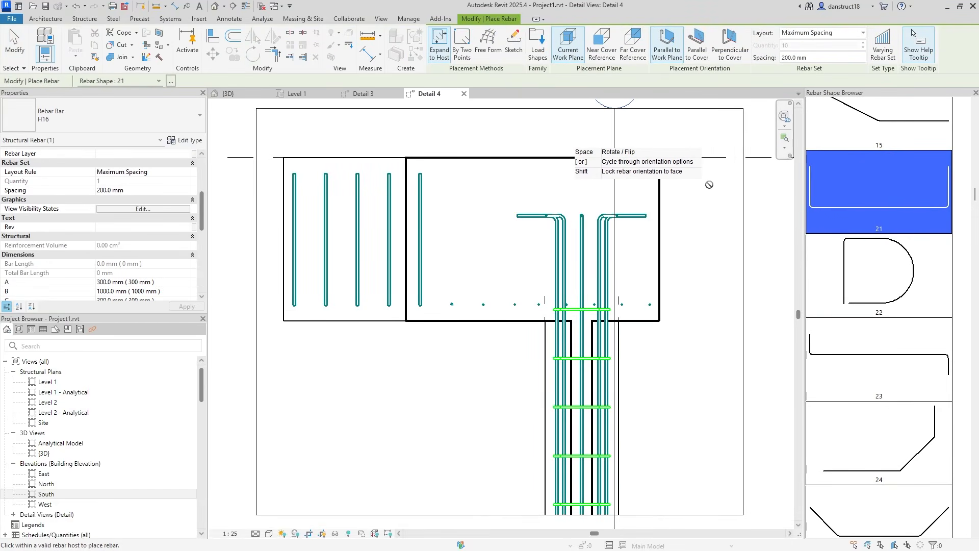
key(space)
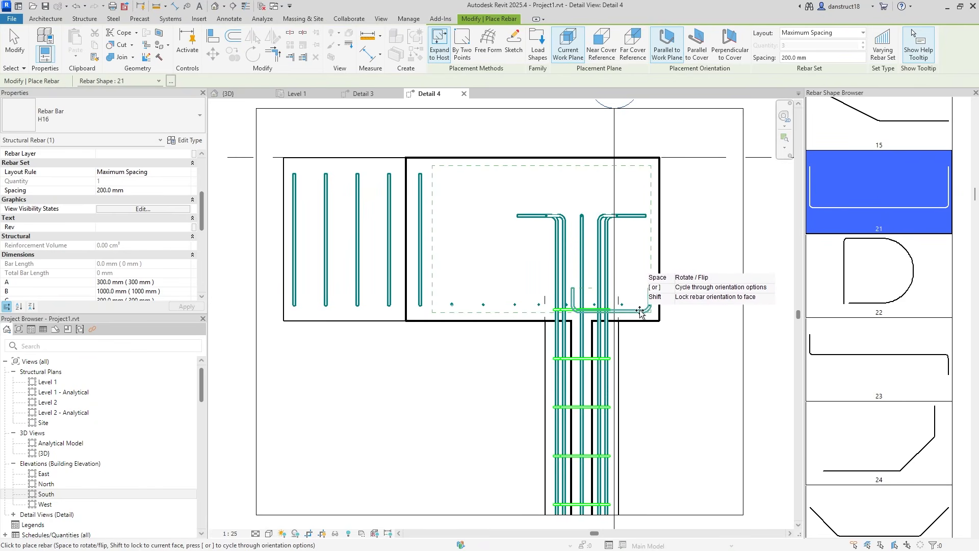
click(640, 312)
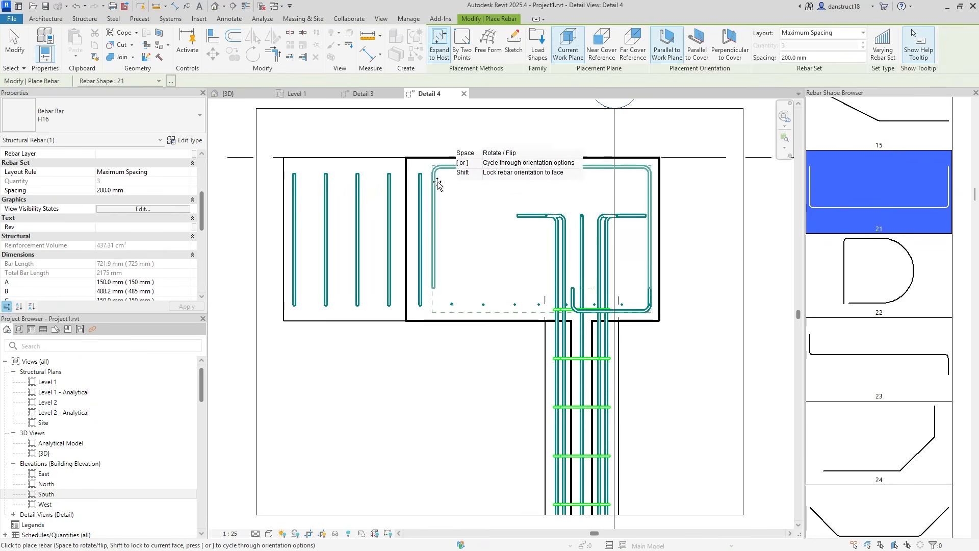
key(Escape)
- Set both upright legs of the new shape 21 bar in Detail 4 to 850 mm
scroll(636, 301, up, 2)
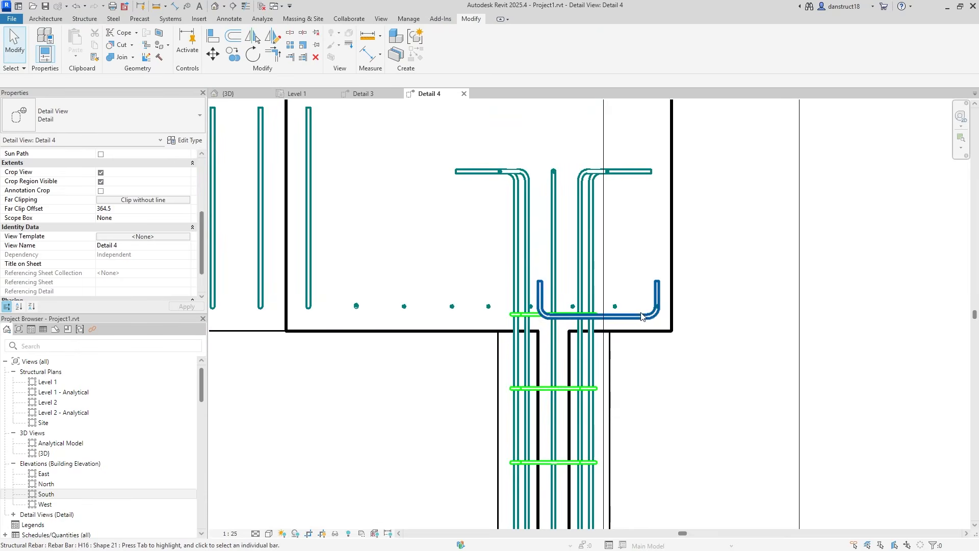
click(658, 300)
click(677, 305)
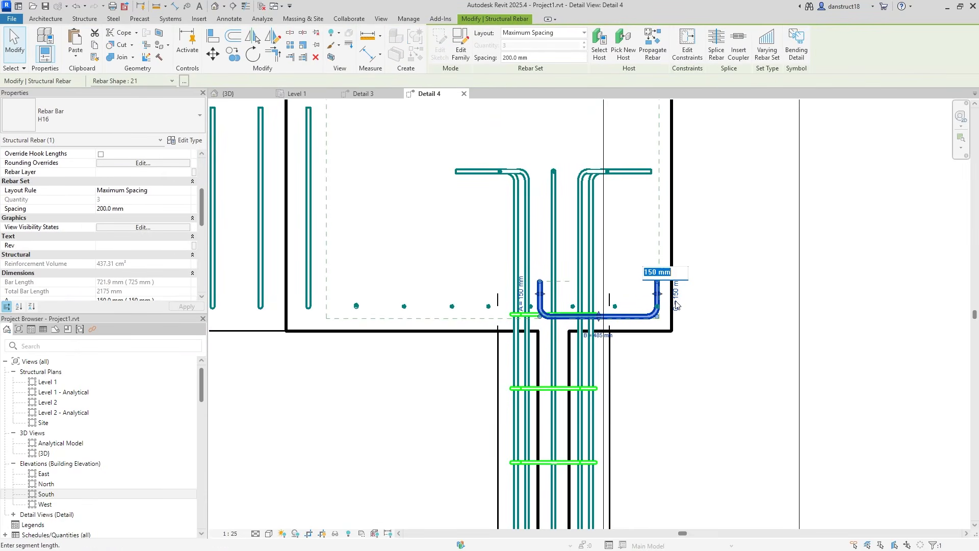
text(850)
key(Return)
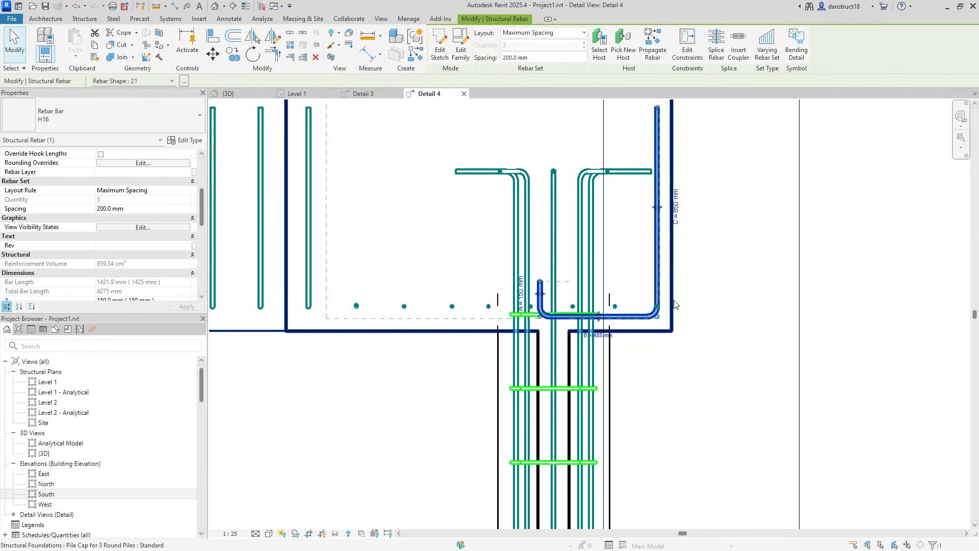
click(522, 296)
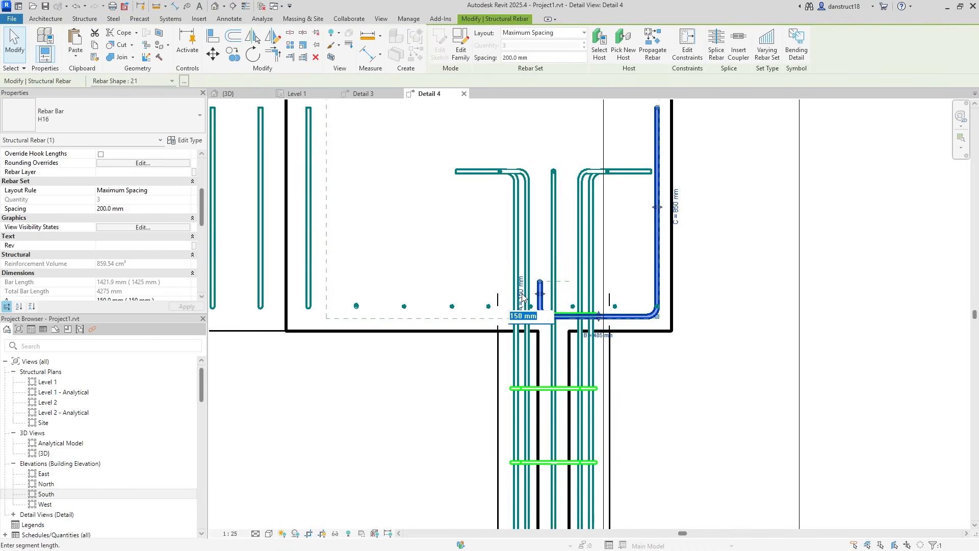
text(850)
key(Return)
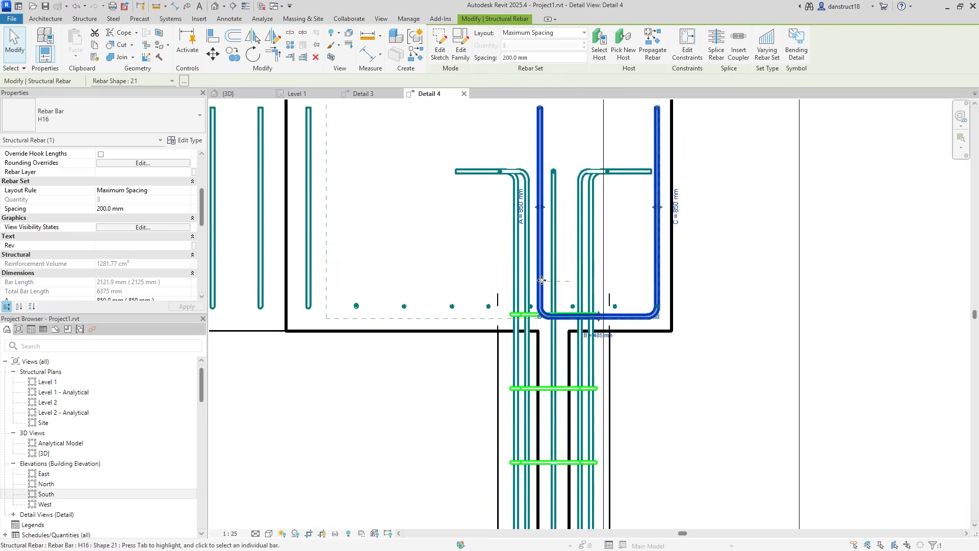
- Stretch the bar's inner leg to the opposite cover line of the cut cap section, making the bottom segment about 1340 mm long
scroll(622, 284, down, 3)
scroll(592, 282, up, 1)
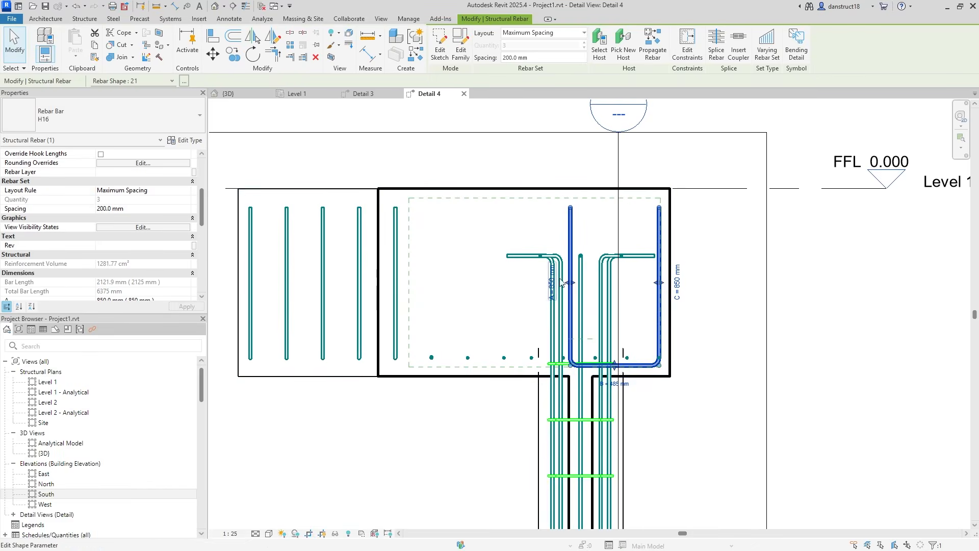
drag(572, 286, 411, 299)
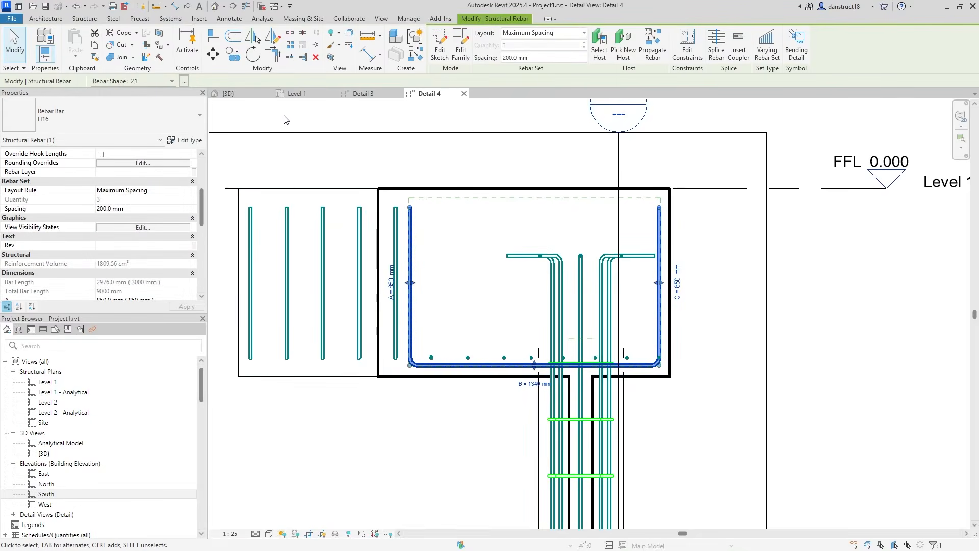
- Assign rebar layer B1 to the new shape 21 bar set in Detail 4
click(242, 95)
shift+middle_drag(526, 172, 690, 255)
click(428, 96)
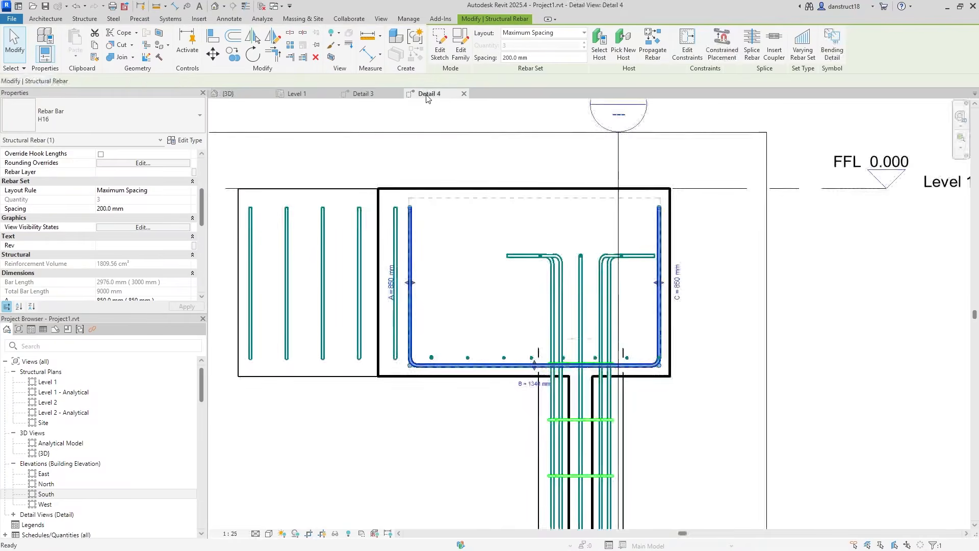
scroll(539, 368, up, 5)
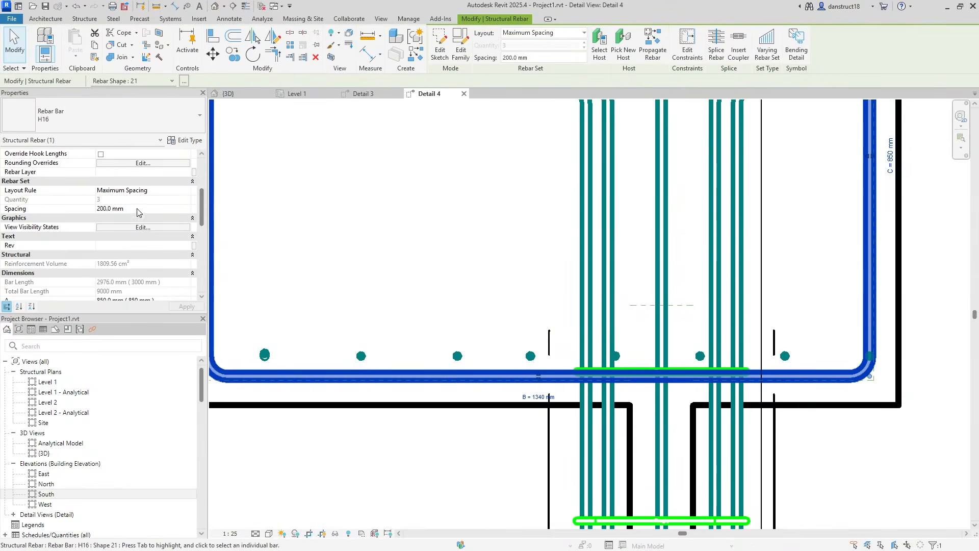
click(131, 173)
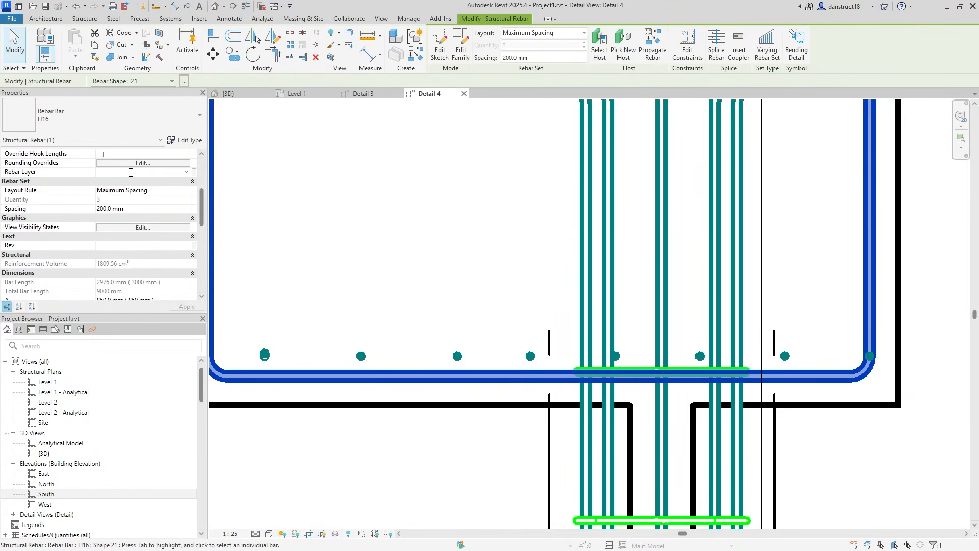
text(B1)
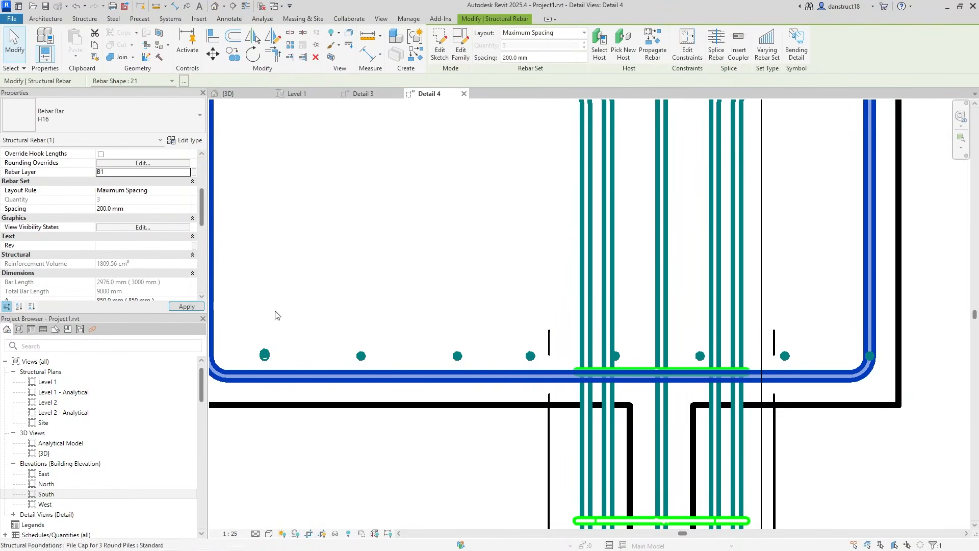
- In Detail 3, lower the bottom segment of the five-bar B2 set so it rests just above the crossing B1 bars
click(361, 357)
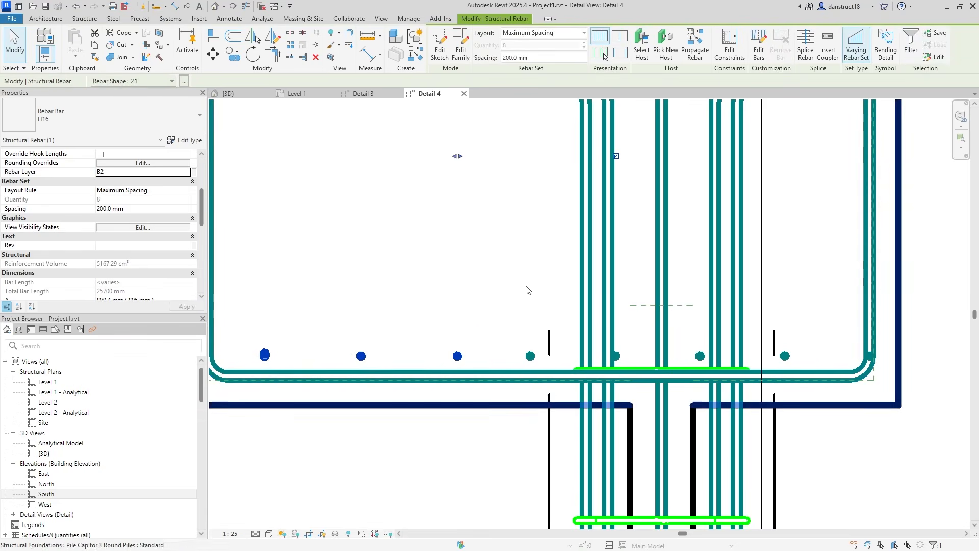
scroll(681, 333, down, 1)
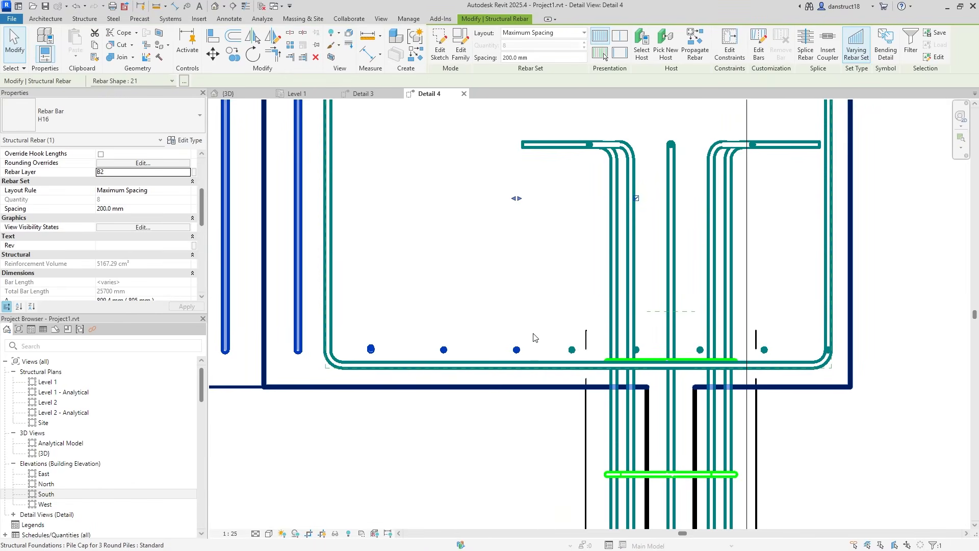
scroll(517, 349, up, 1)
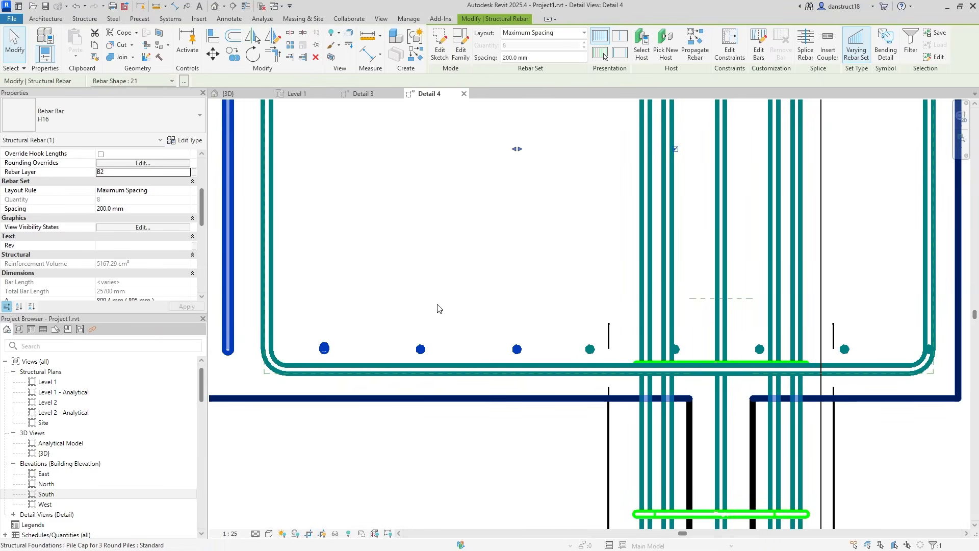
click(369, 95)
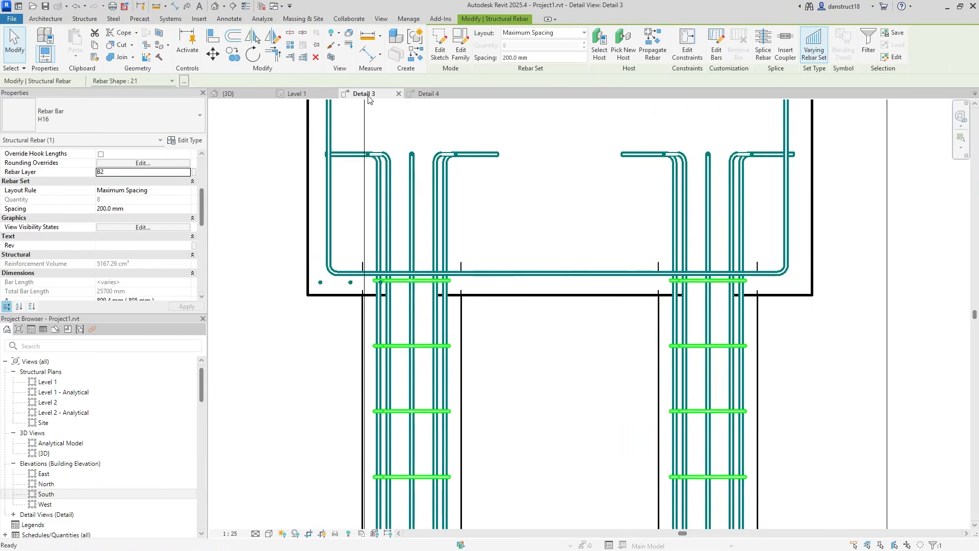
scroll(351, 291, up, 1)
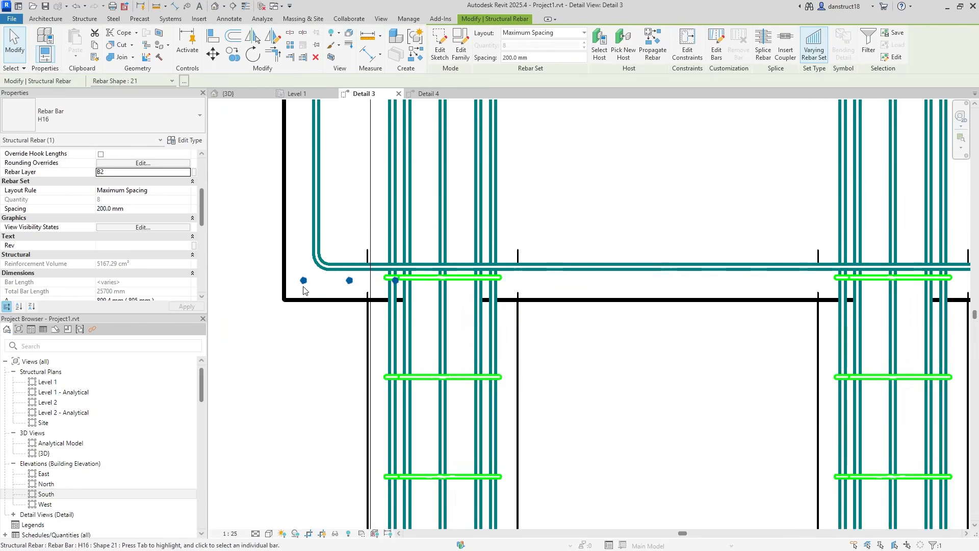
click(333, 276)
click(664, 266)
scroll(664, 270, up, 1)
drag(665, 269, 664, 276)
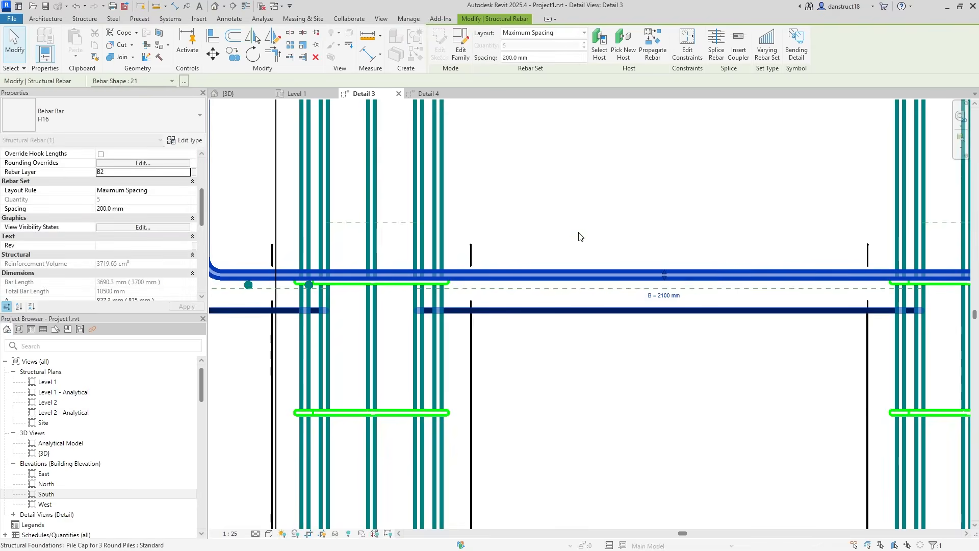
- In Detail 4, lower the bottom of the eight-bar varying B2 set to the same level as the five-bar set
click(434, 95)
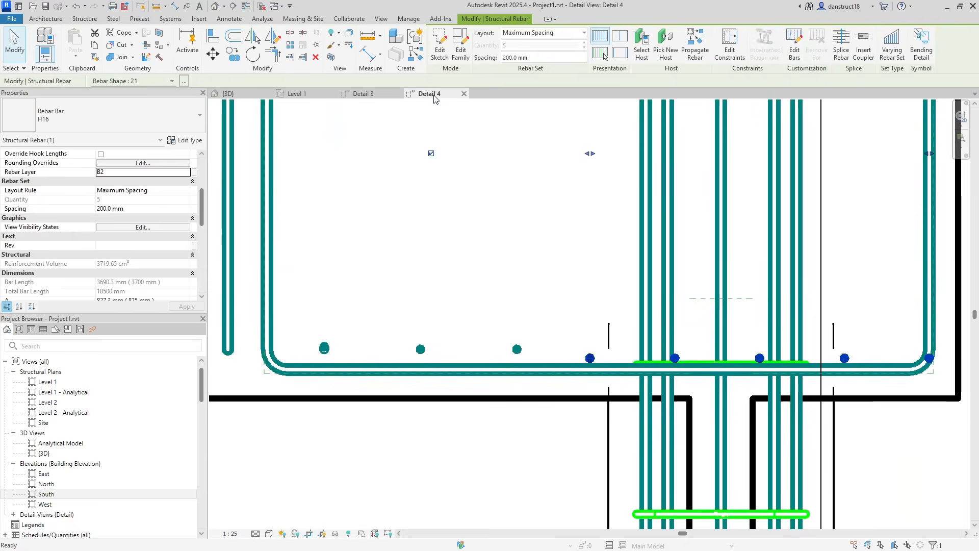
click(522, 352)
scroll(521, 352, down, 3)
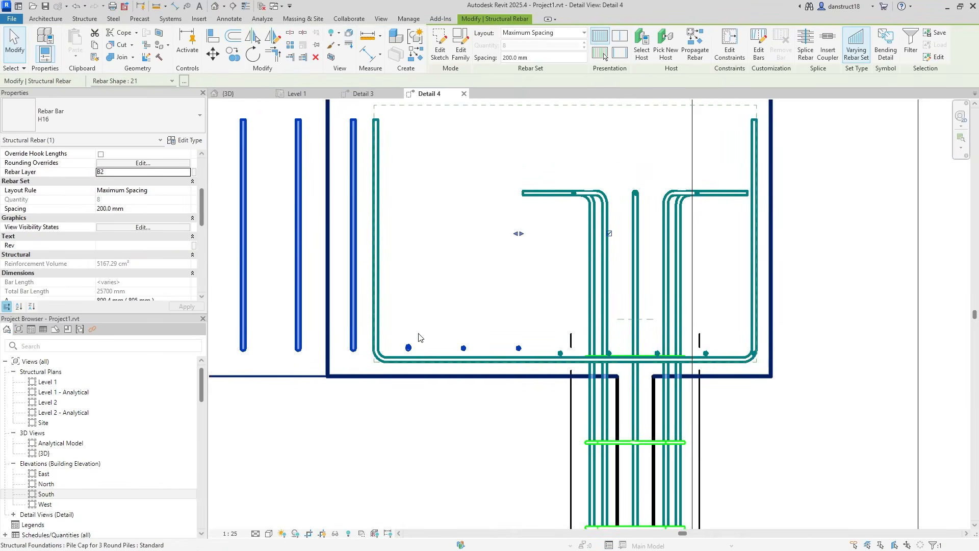
middle_drag(384, 327, 493, 330)
middle_drag(418, 334, 439, 335)
drag(264, 353, 263, 360)
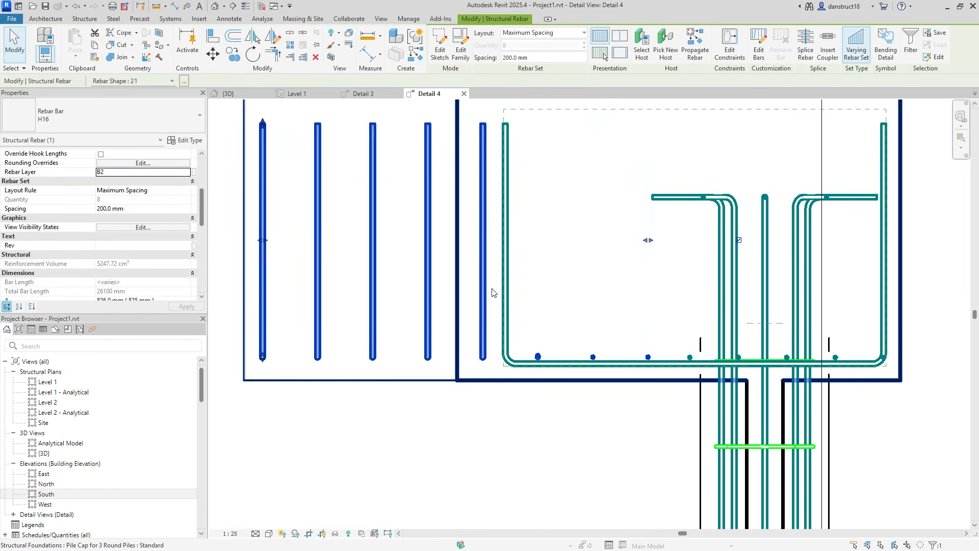
- Examine the three-pile cap's bar sets in the 3D view from several angles and select the B1 set
click(228, 95)
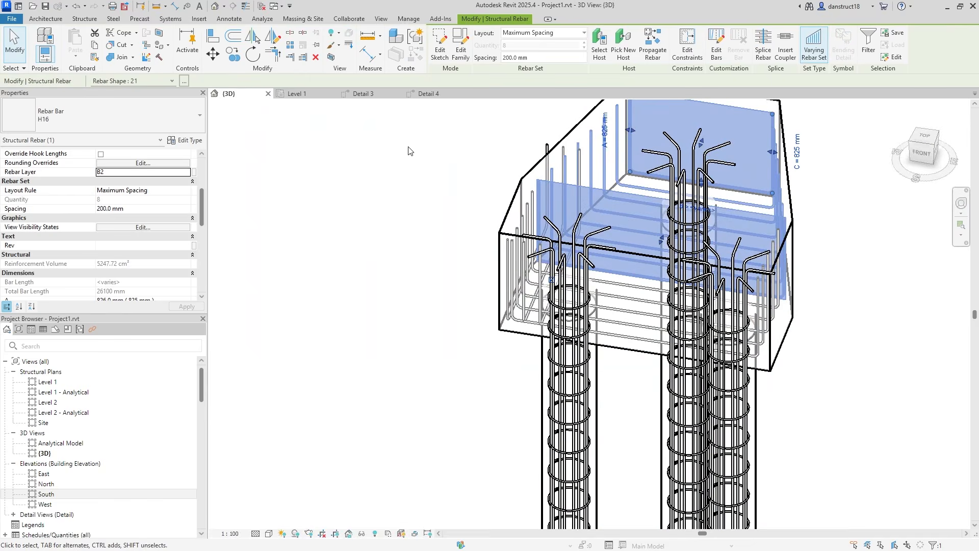
click(409, 147)
shift+middle_drag(653, 273, 592, 294)
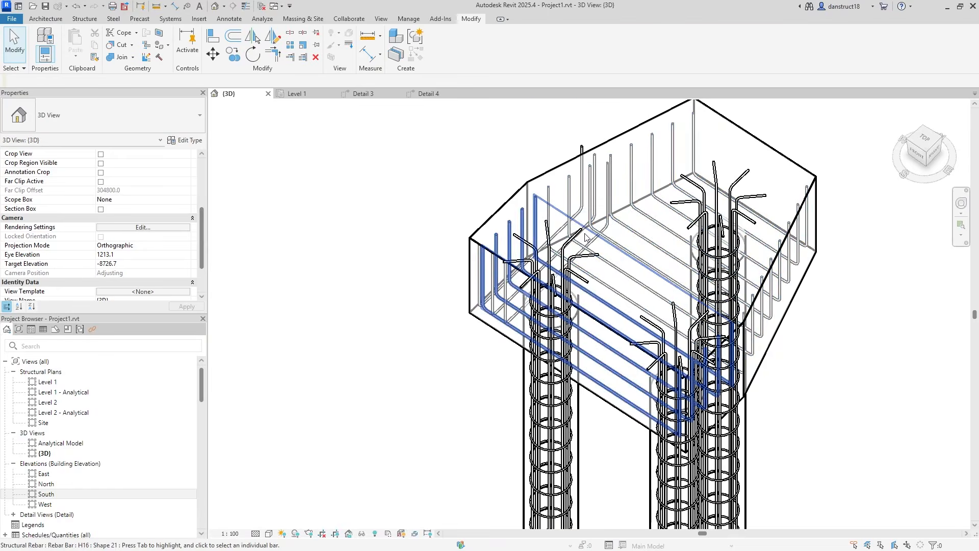
scroll(611, 225, up, 4)
click(607, 250)
scroll(607, 250, down, 3)
shift+middle_drag(607, 250, 576, 409)
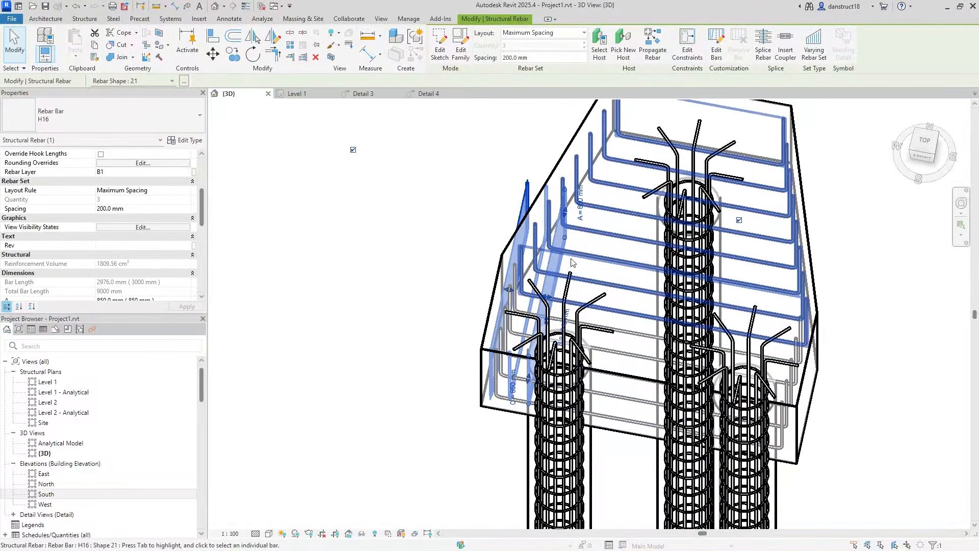
- In the Level 1 plan, make the B1 set a varying rebar set and stretch its bar ends to the cap's sloping edge
click(296, 93)
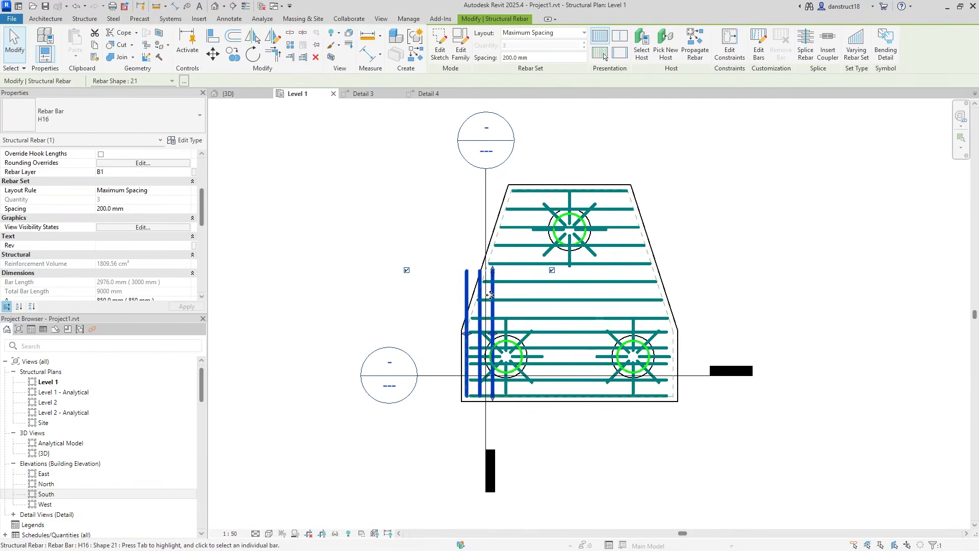
click(857, 58)
drag(493, 277, 496, 257)
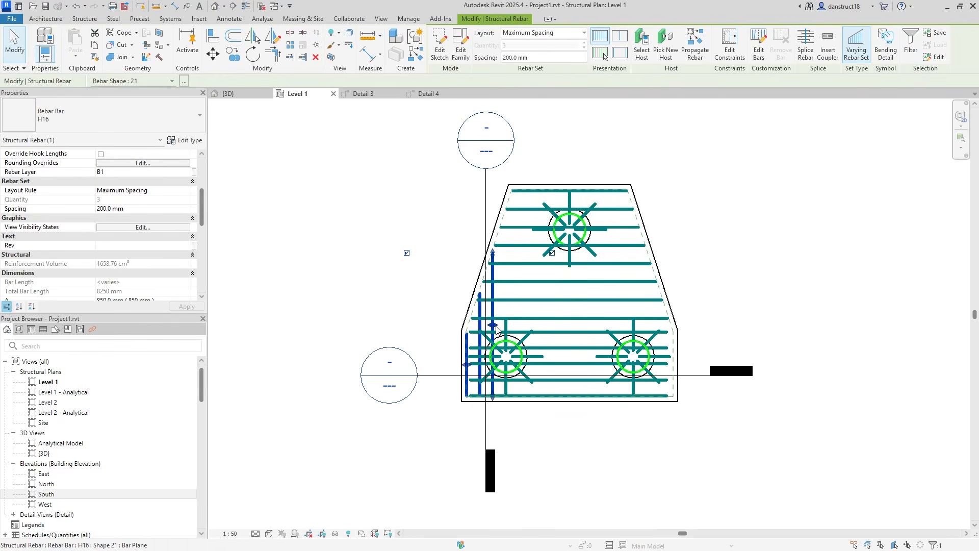
- Widen the varying B1 set inward until its longest bar reaches the corner at the cap's narrow edge
drag(498, 327, 513, 295)
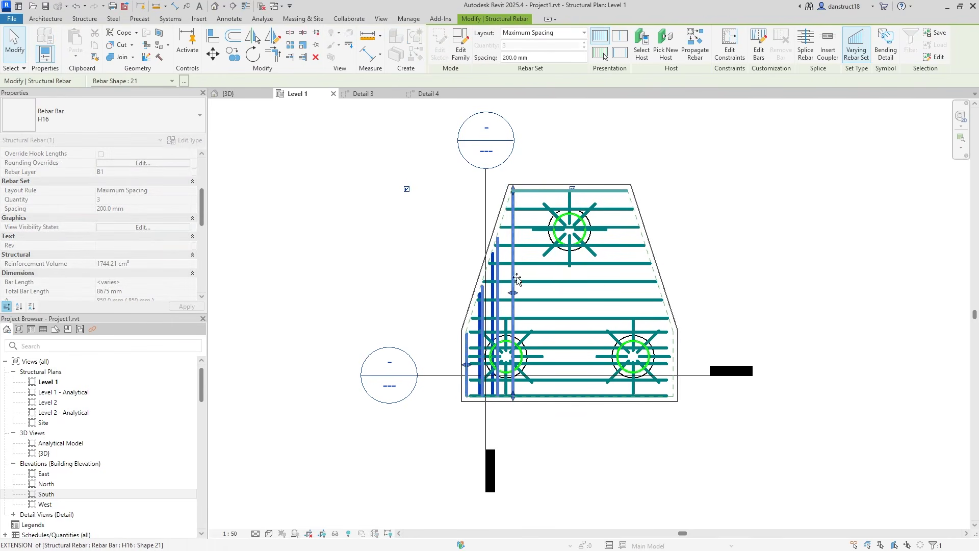
scroll(514, 184, up, 5)
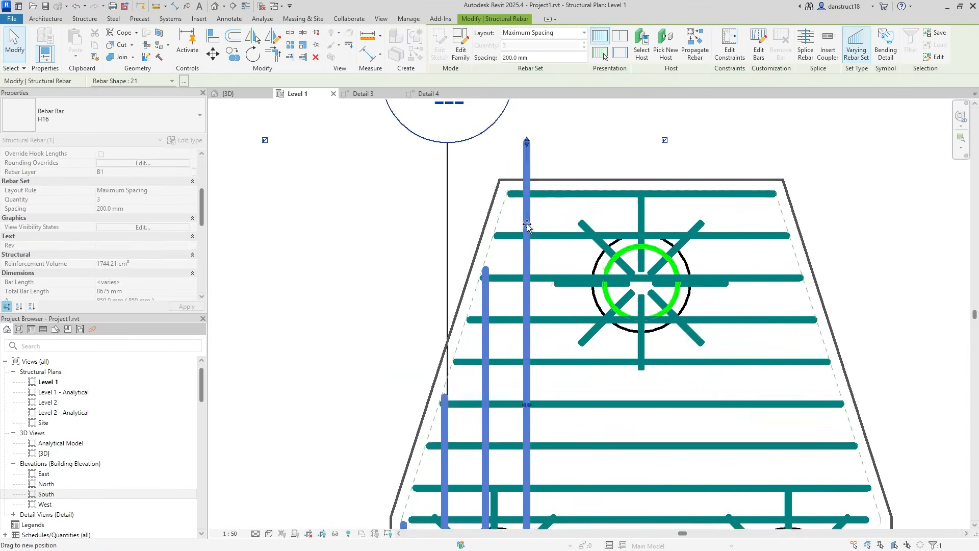
drag(497, 221, 500, 219)
scroll(500, 220, down, 5)
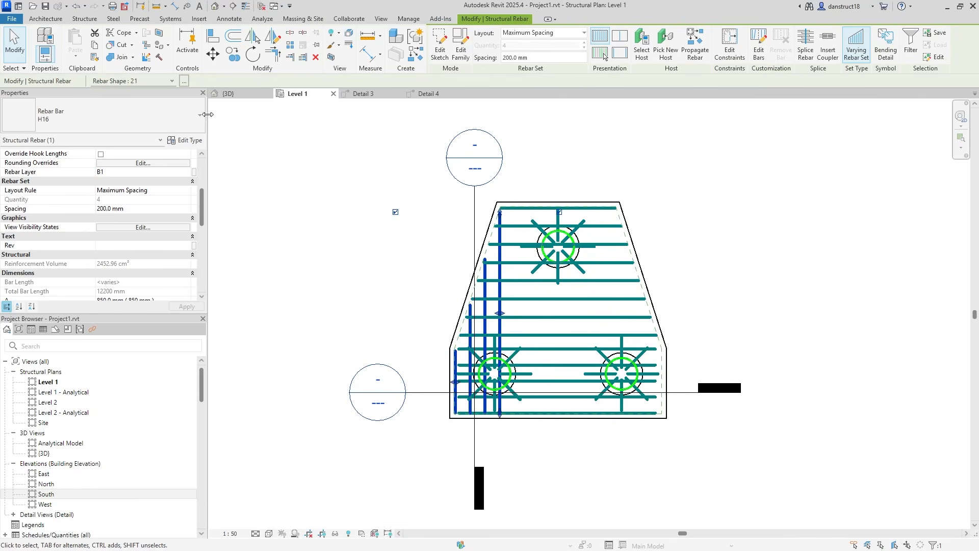
- Mirror the varying B1 set to the opposite sloping side about a drawn axis through the middle of the three-pile cap
click(228, 97)
shift+middle_drag(343, 147, 392, 239)
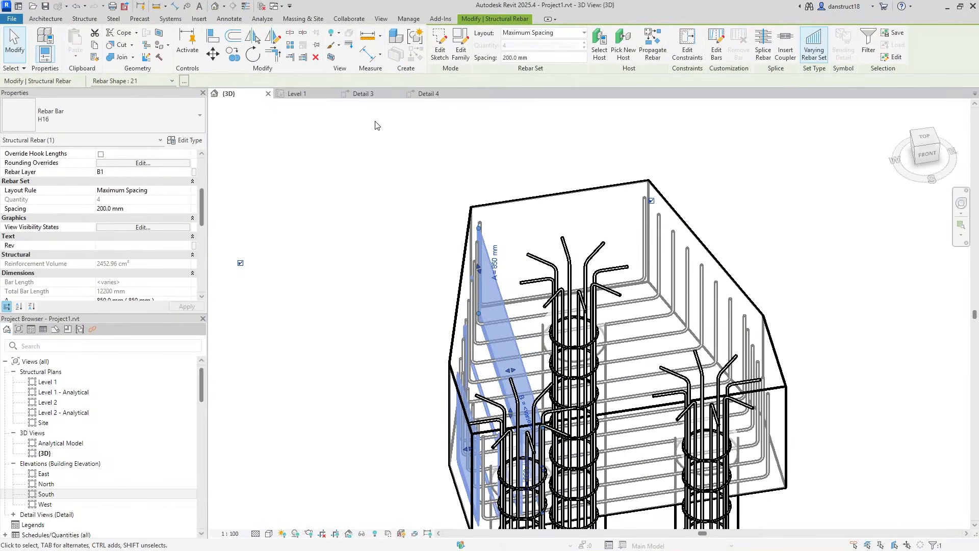
click(301, 97)
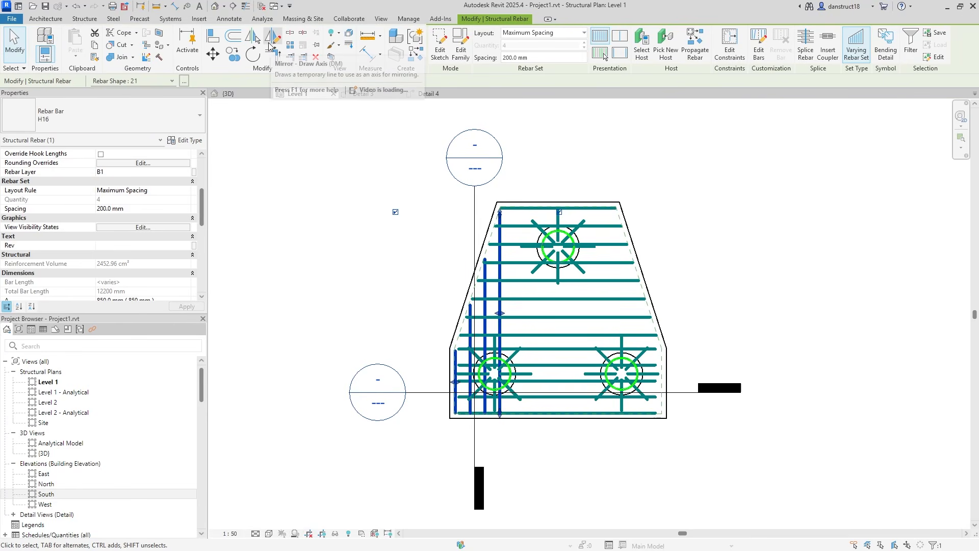
click(270, 42)
click(557, 198)
click(557, 170)
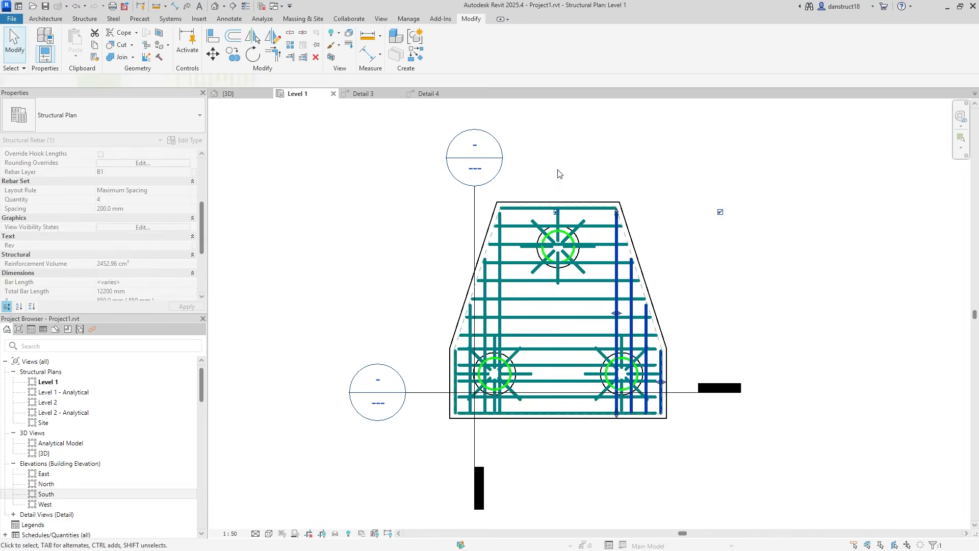
click(557, 173)
- Copy the mirrored B1 set into the middle of the cap in plan and make the copy a non-varying set
click(228, 93)
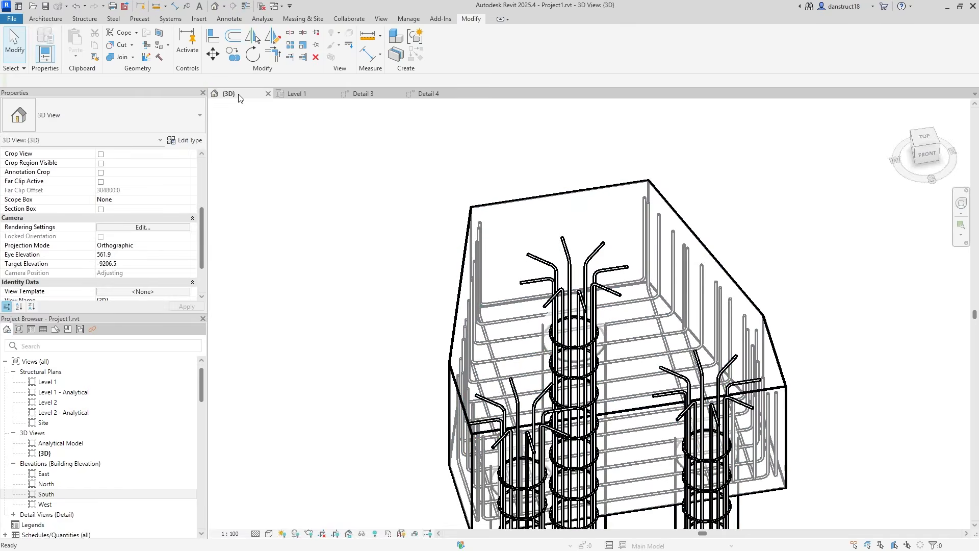
shift+middle_drag(530, 266, 516, 296)
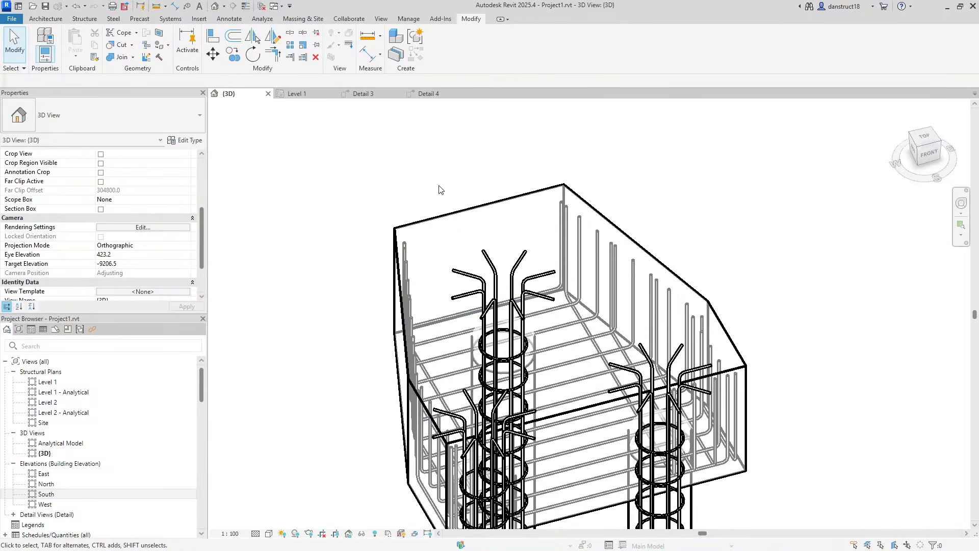
click(313, 94)
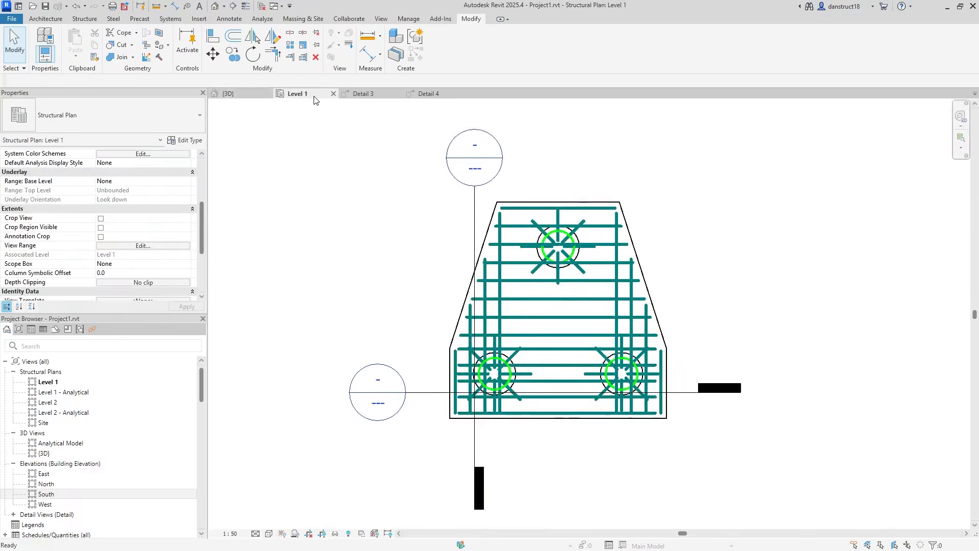
click(504, 250)
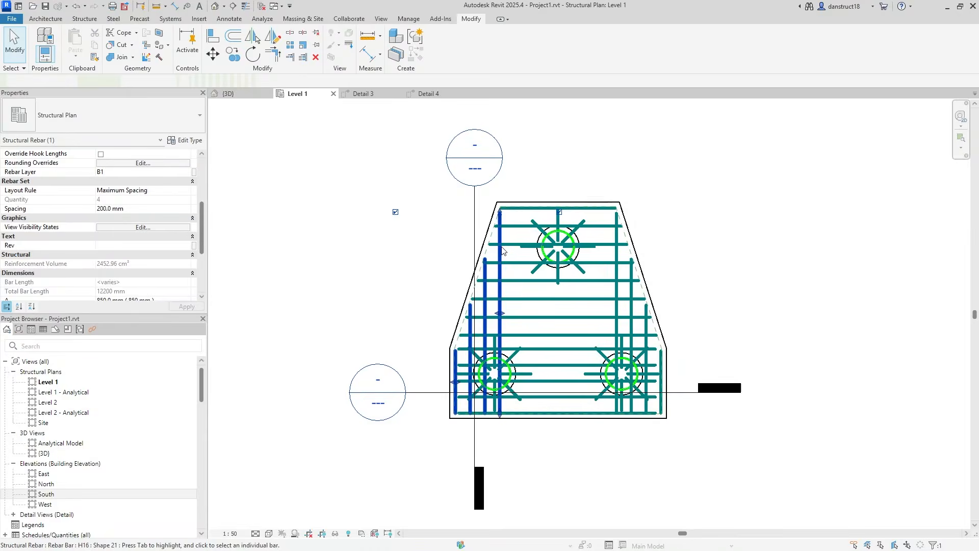
click(616, 260)
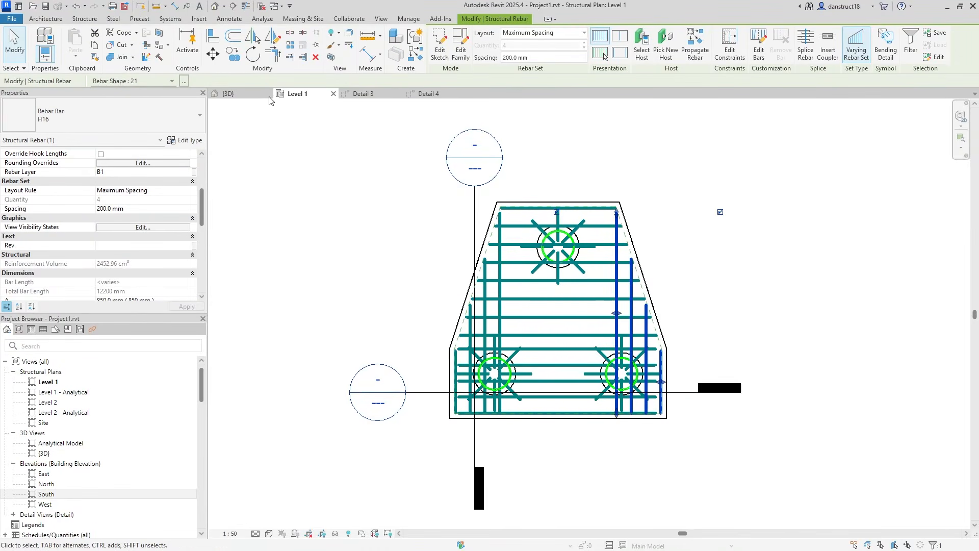
click(236, 61)
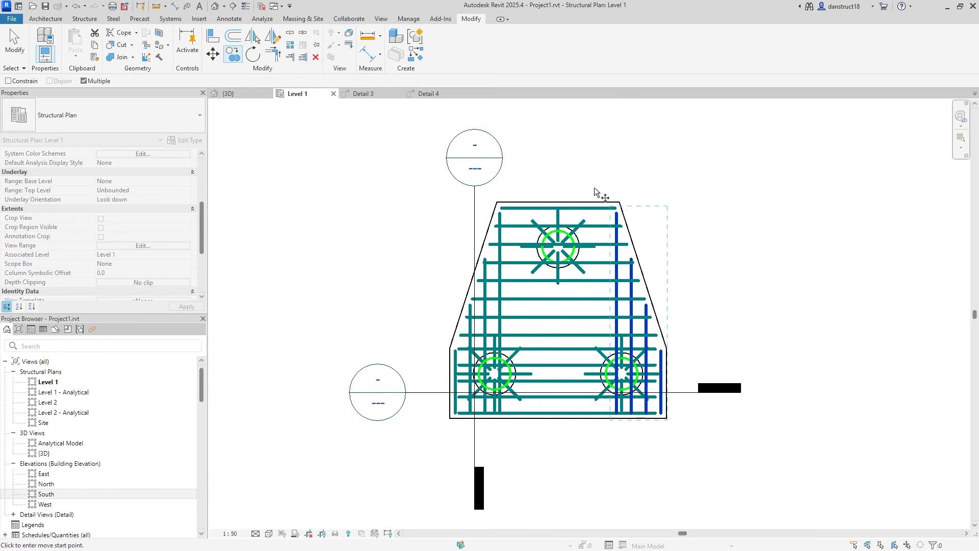
click(618, 201)
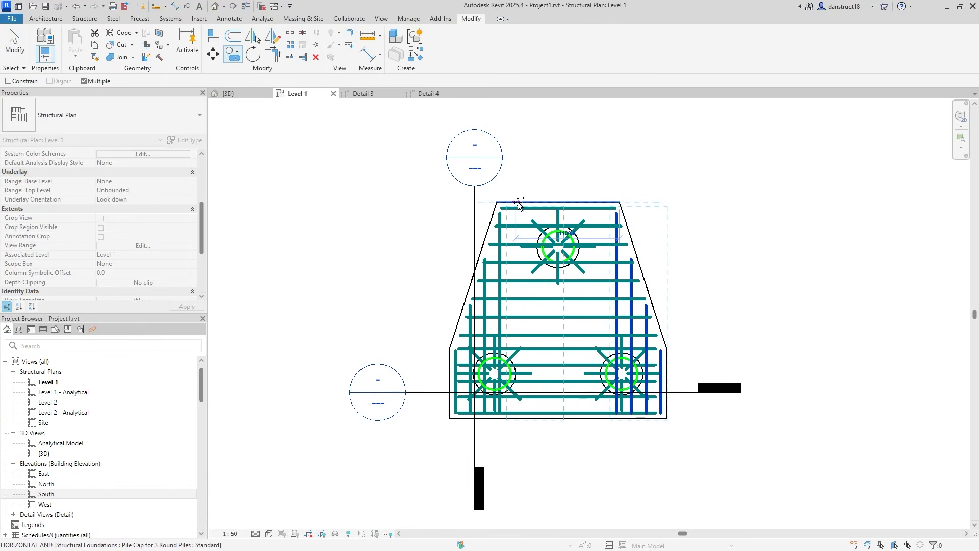
click(518, 203)
key(Escape)
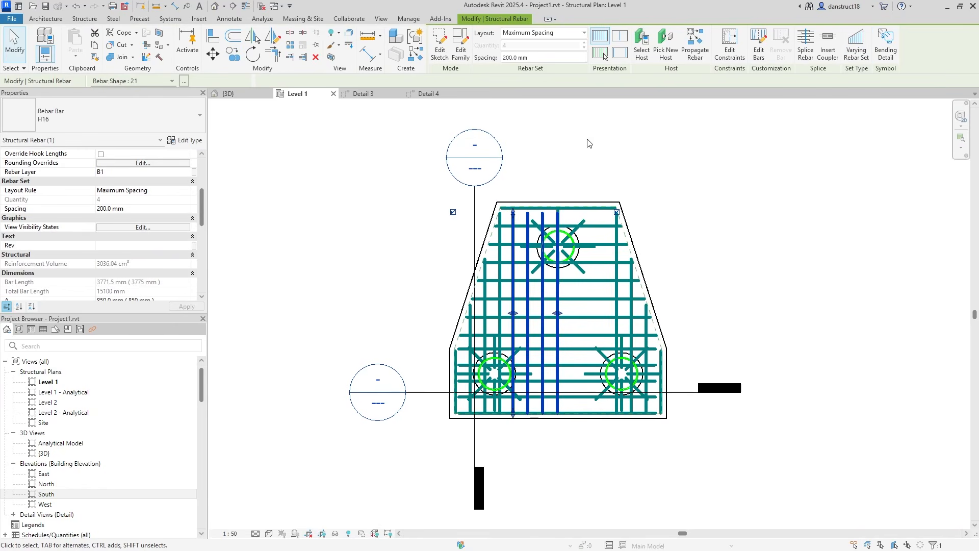
- Extend the middle B1 bars to the cover line at the narrow edge and widen the set across the gap between the side sets
scroll(513, 229, up, 3)
drag(514, 194, 514, 186)
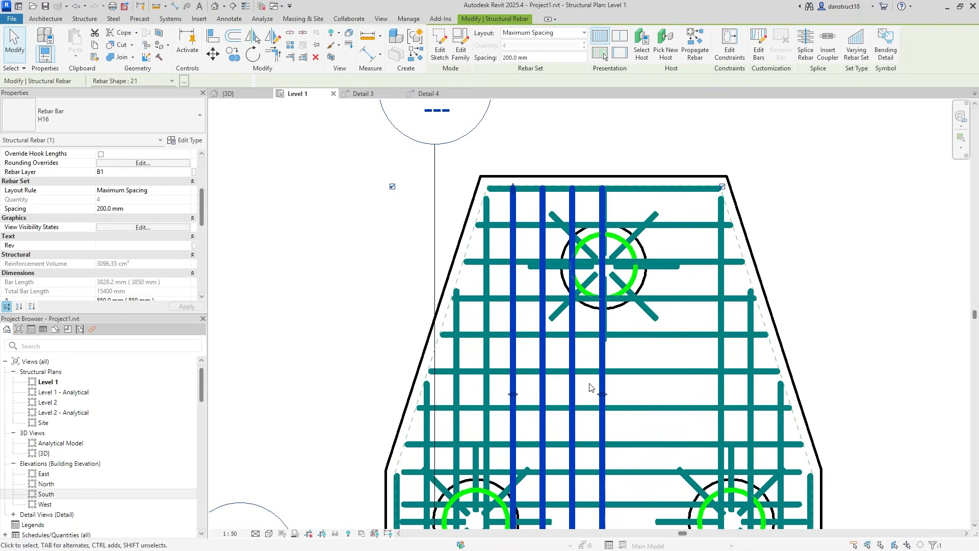
drag(605, 395, 689, 403)
click(359, 262)
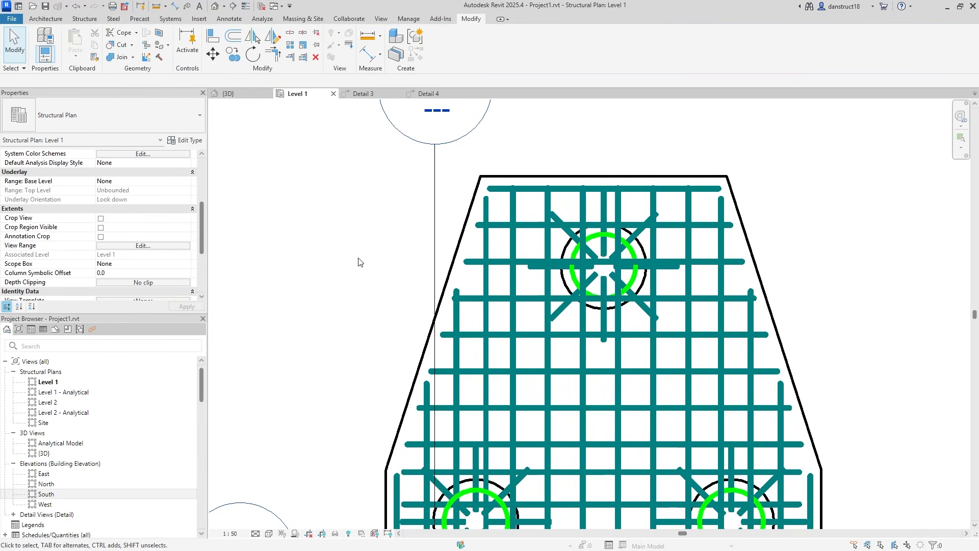
click(234, 97)
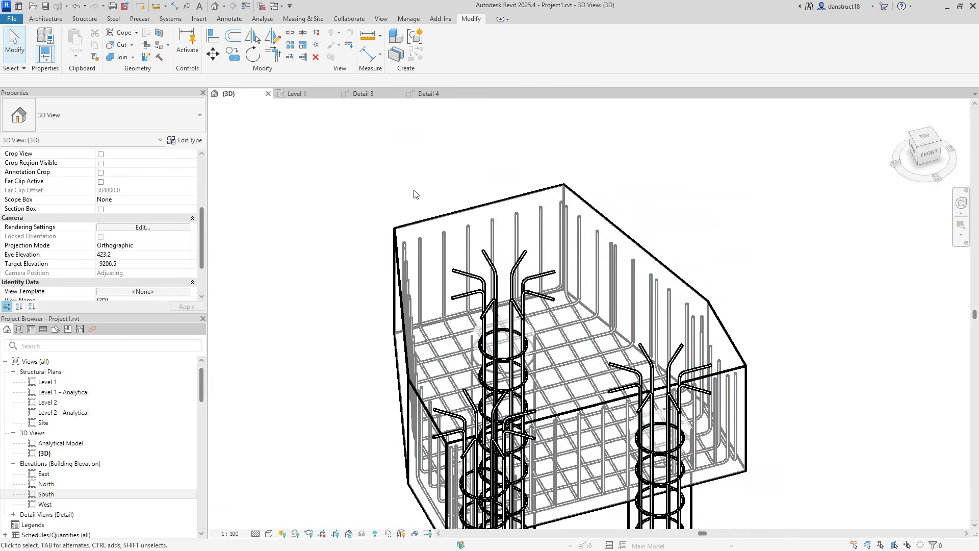
- Inspect the bottom bar sets of the three-pile cap in 3D
click(462, 232)
click(430, 159)
click(467, 230)
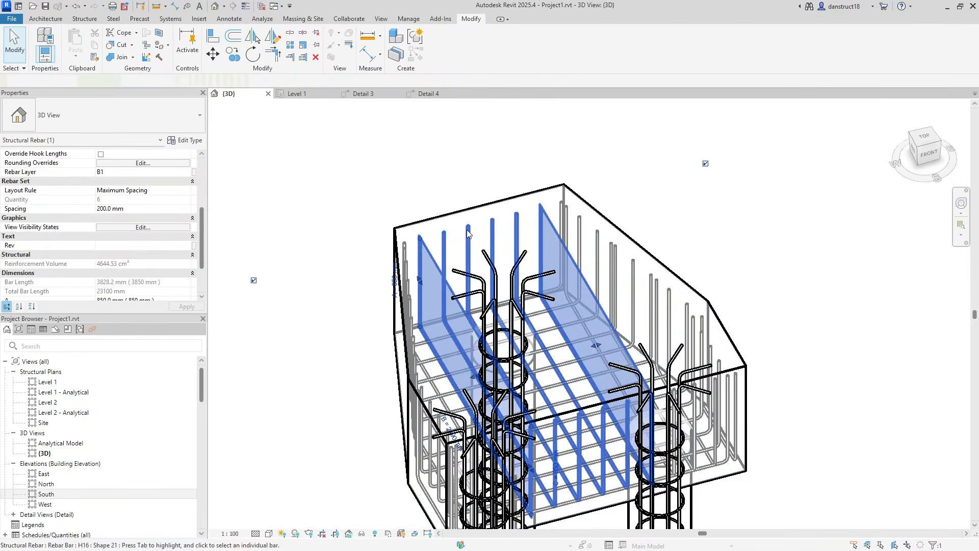
shift+middle_drag(391, 380, 380, 340)
click(343, 254)
scroll(343, 254, down, 2)
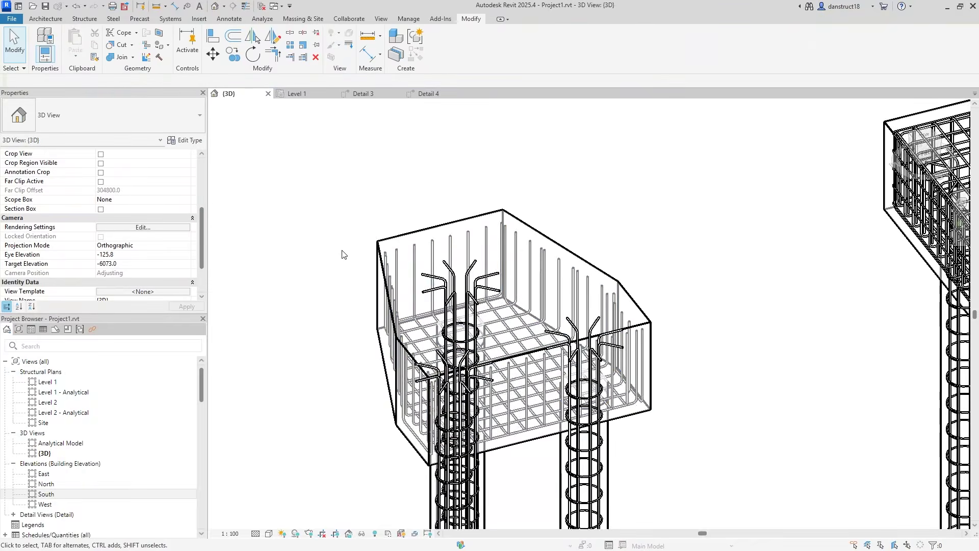
shift+middle_drag(635, 251, 597, 181)
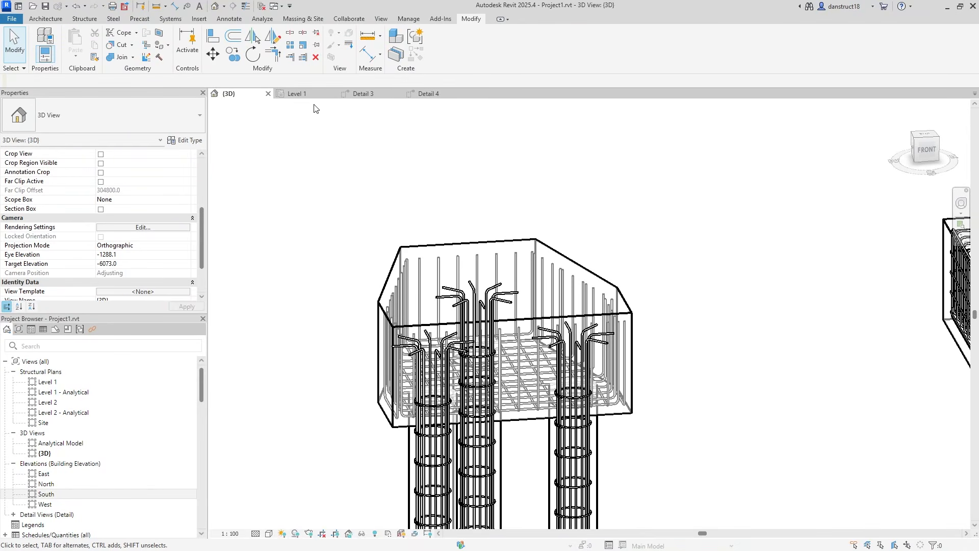
- In Detail 3, mirror the visible B1 and B2 bottom bar sets to the cap's top about a drawn horizontal axis at mid-height
click(373, 94)
scroll(560, 369, down, 4)
middle_drag(560, 369, 517, 429)
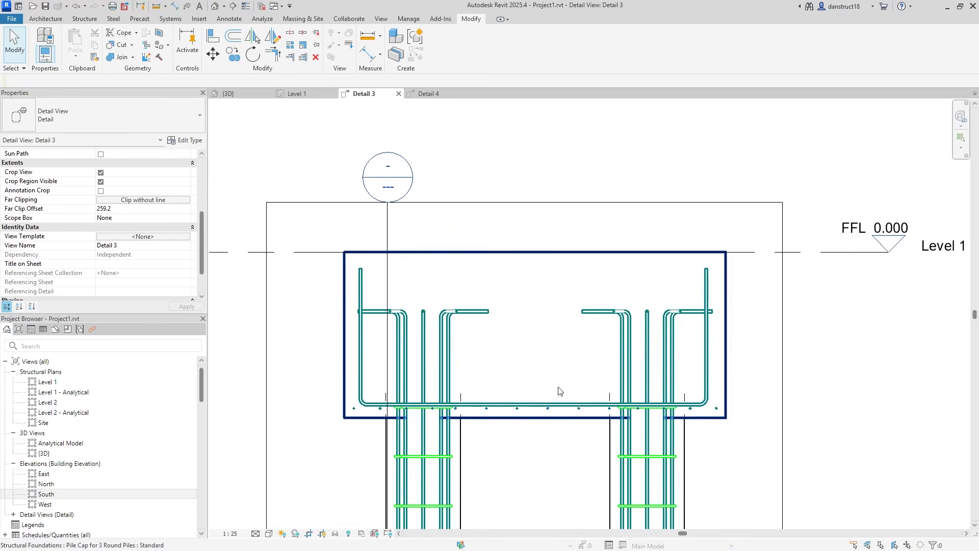
scroll(350, 397, up, 3)
click(369, 396)
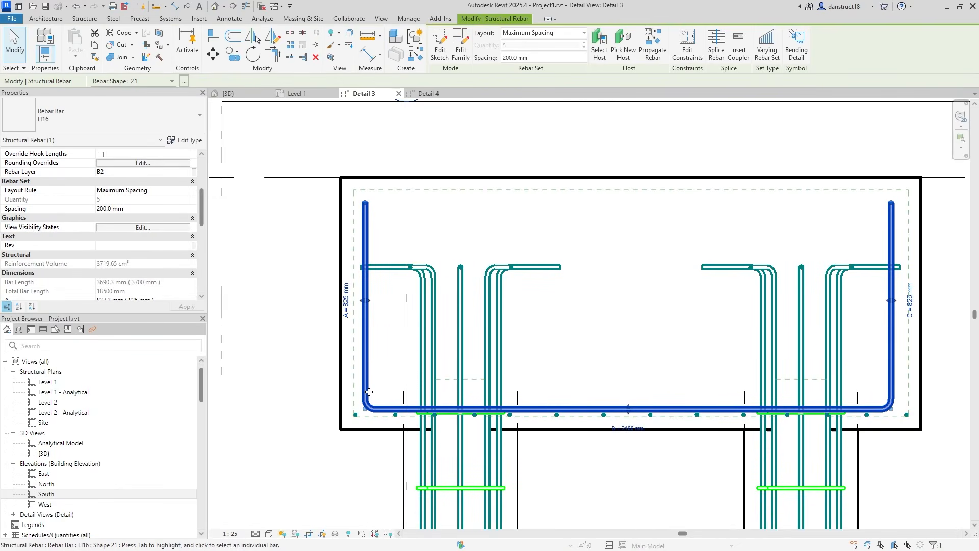
ctrl+click(355, 415)
scroll(114, 194, down, 3)
scroll(125, 219, up, 3)
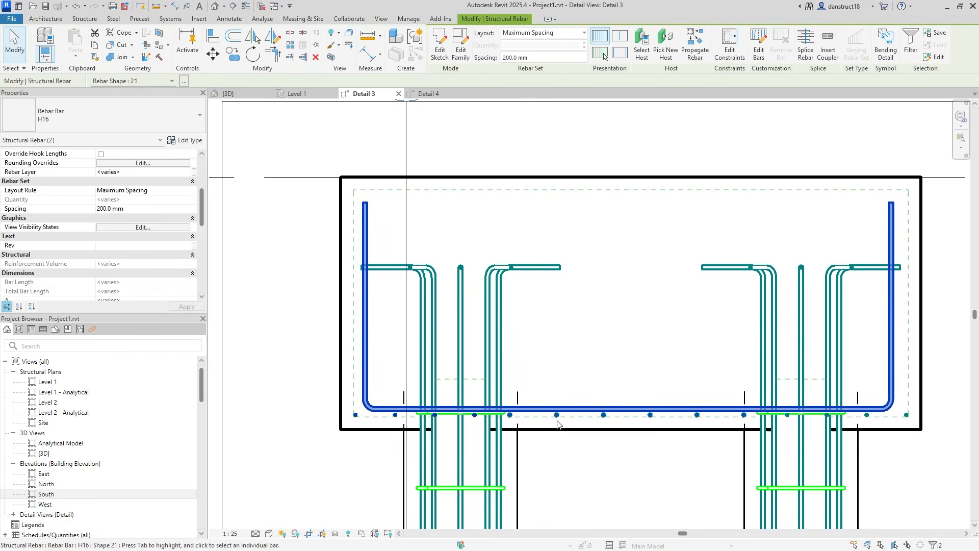
ctrl+click(903, 421)
ctrl+click(907, 419)
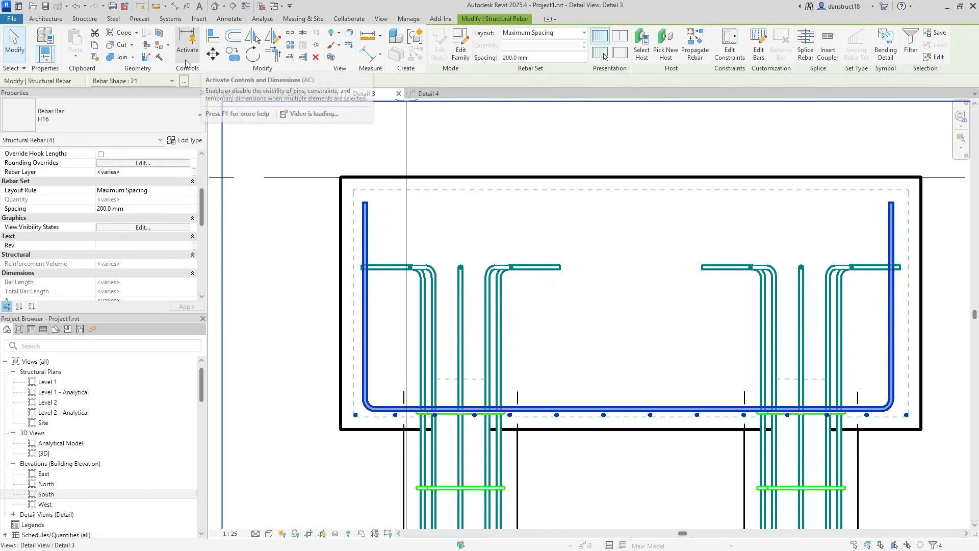
click(279, 40)
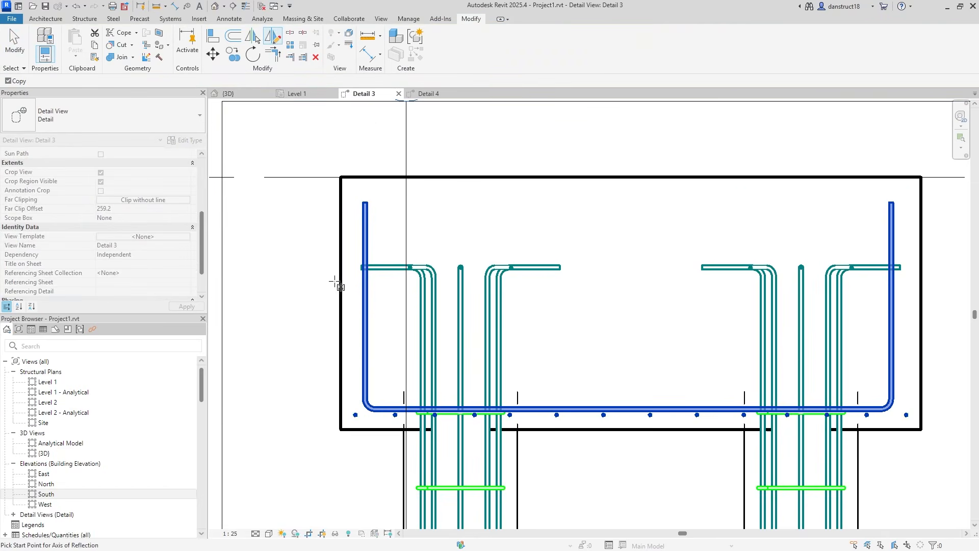
click(341, 304)
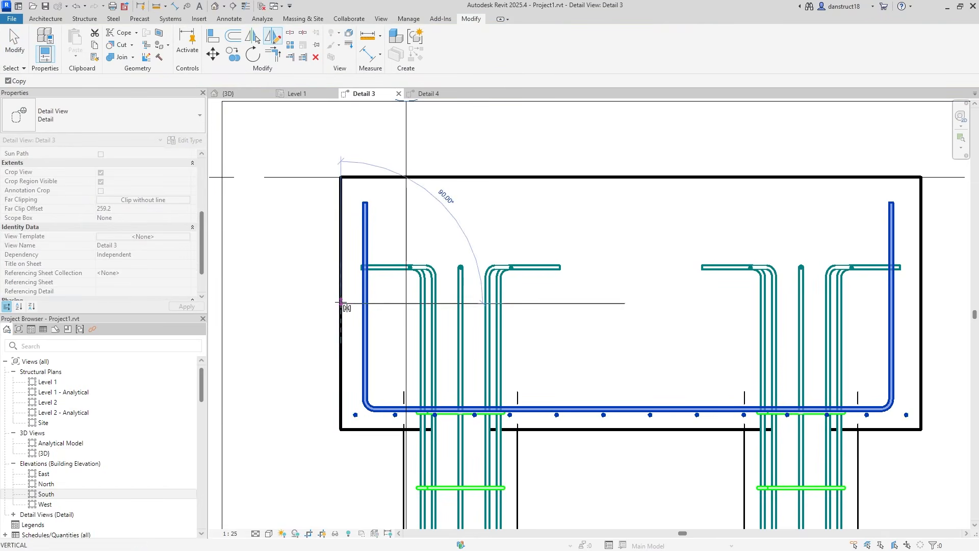
click(299, 303)
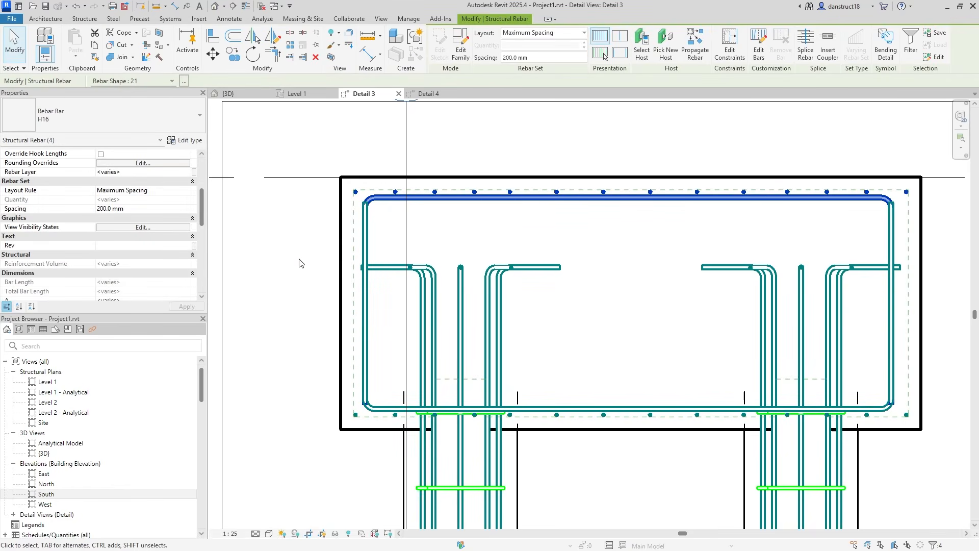
key(Escape)
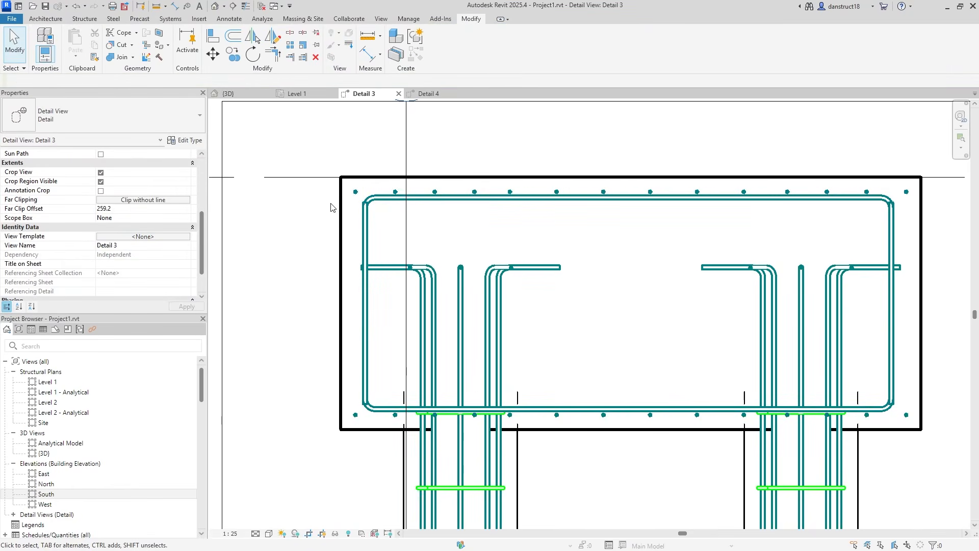
- Pull the outer ends of the B1 sets at the cap's left side inward to the bends of the B2 bars
scroll(366, 272, up, 1)
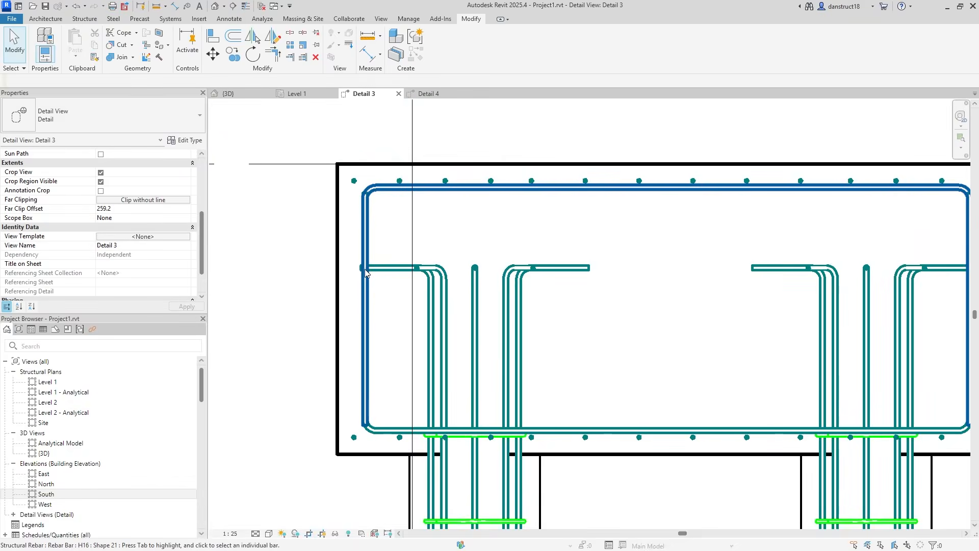
click(365, 272)
click(361, 393)
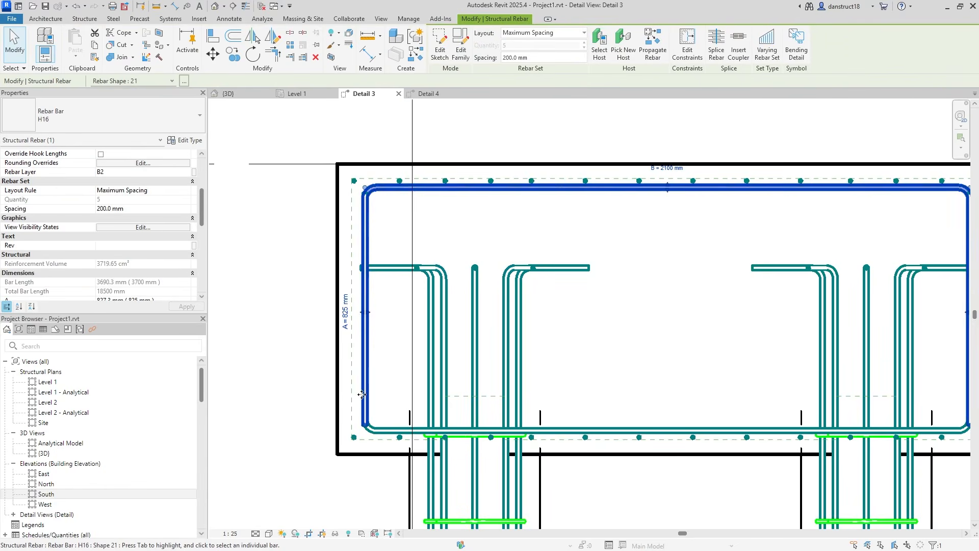
click(354, 437)
mouse_move(356, 319)
mouse_down()
mouse_move(375, 319)
mouse_move(365, 306)
mouse_move(382, 306)
mouse_move(373, 312)
mouse_up()
- Bring both legs of the mirrored B2 bars inside the bottom bars' legs and set segments A and C to 800 mm
click(392, 189)
scroll(368, 312, up, 1)
click(351, 313)
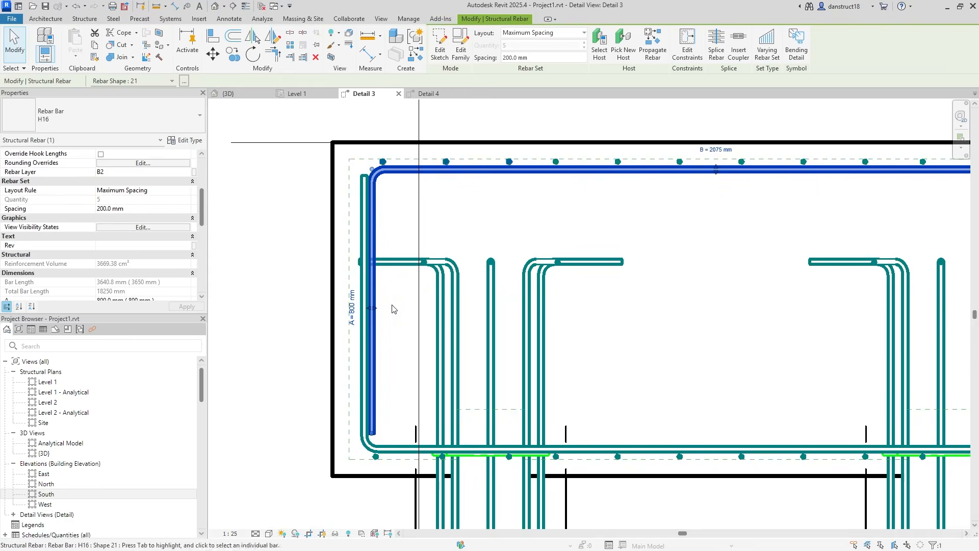
scroll(399, 305, down, 3)
scroll(856, 308, up, 1)
scroll(838, 333, up, 2)
drag(827, 307, 818, 303)
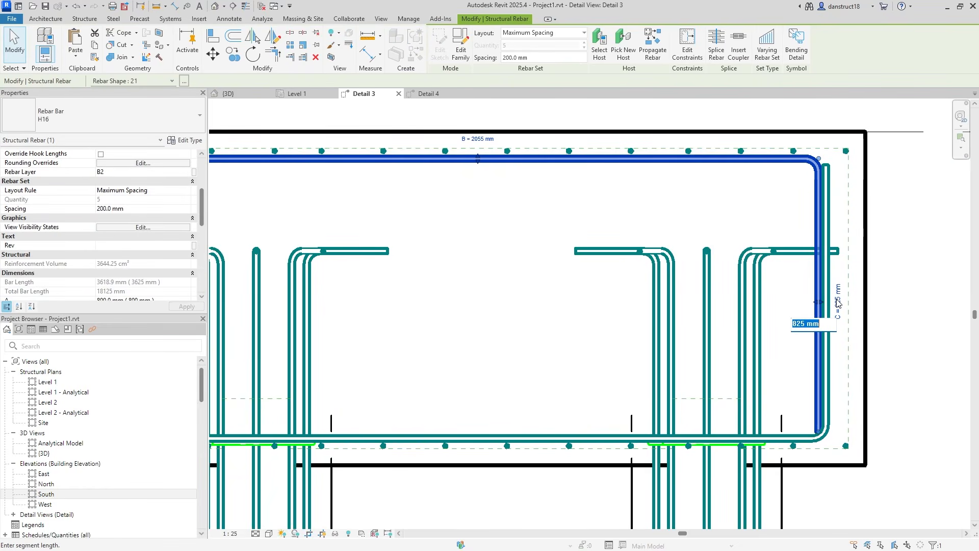
text(800)
key(Return)
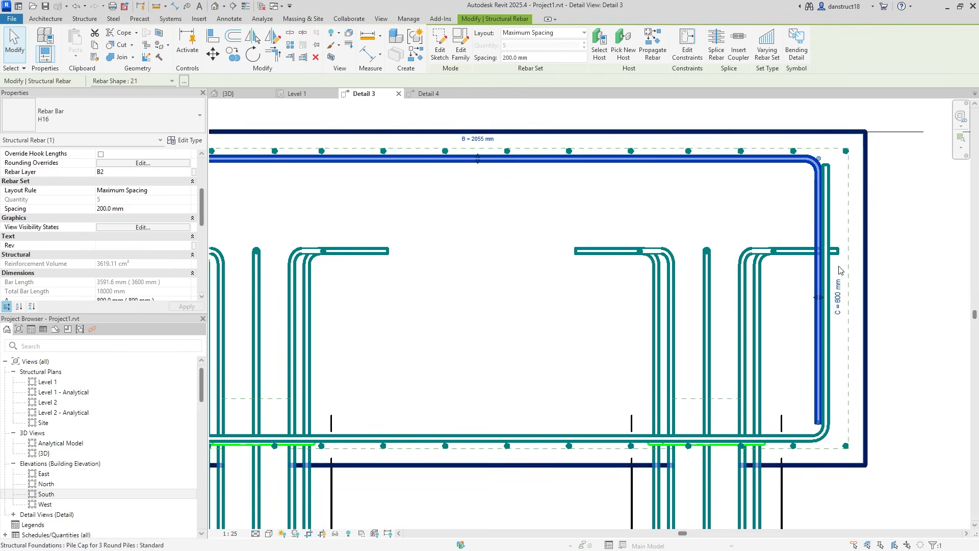
- Pull the outer ends of the top and bottom B1 sets at the cap's right side inward to the bends of the B2 bars
click(845, 156)
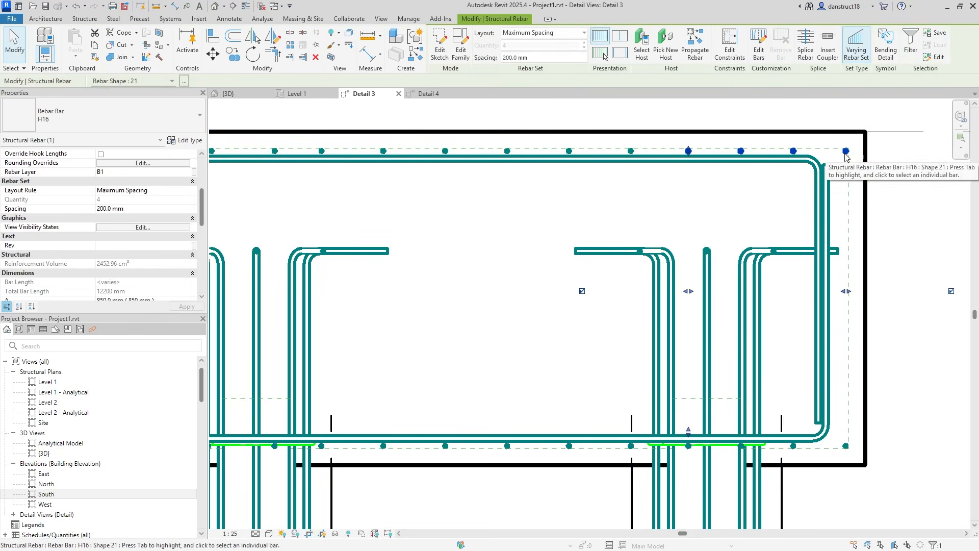
scroll(845, 154, down, 2)
drag(845, 257, 818, 261)
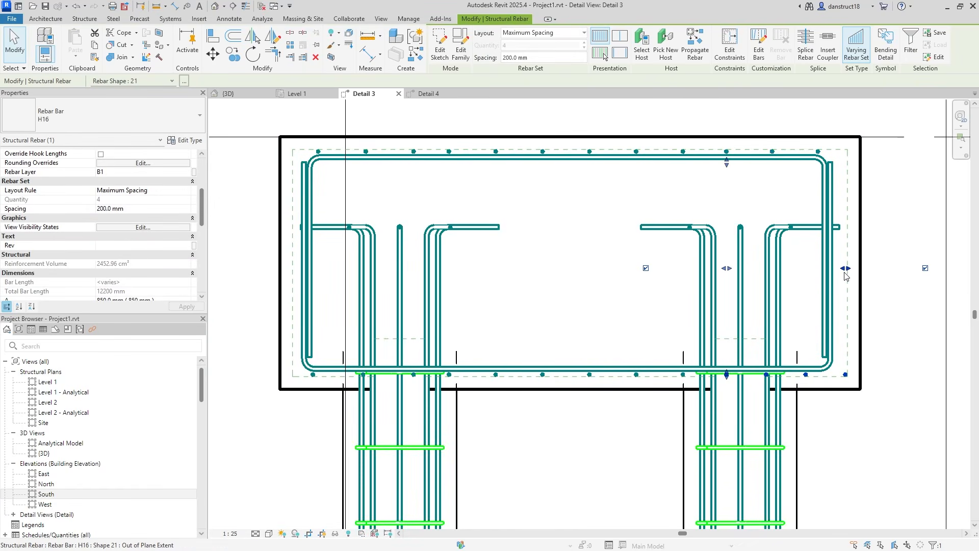
drag(846, 271, 820, 279)
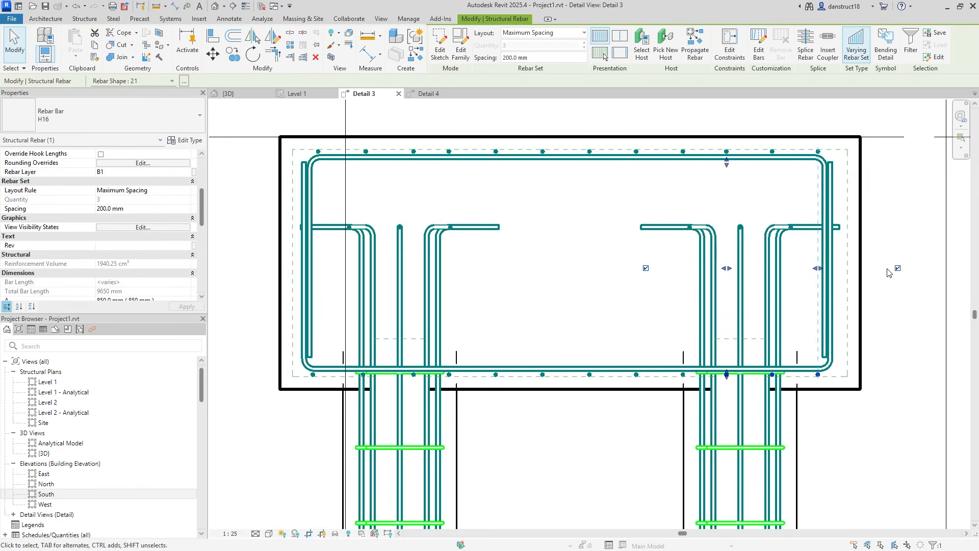
click(901, 373)
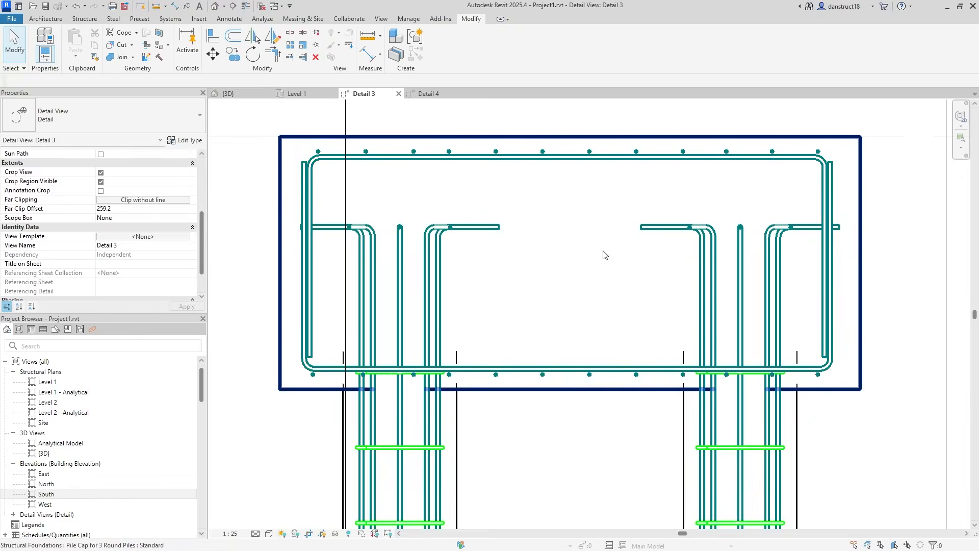
- Pick the remaining varying B2 bottom set in 3D and mirror it to the top about the cap's mid-height axis in Detail 3
click(228, 94)
shift+middle_drag(416, 209, 388, 339)
scroll(376, 342, up, 3)
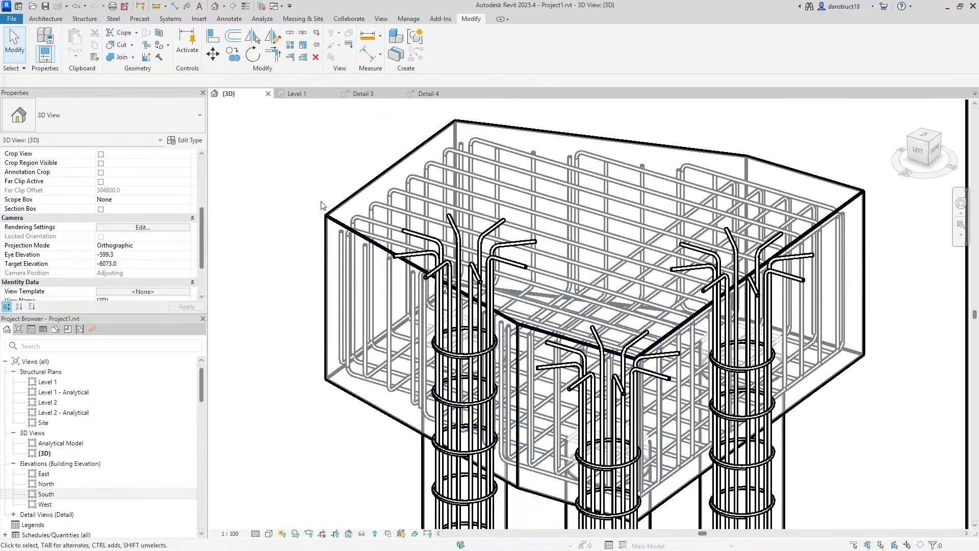
shift+middle_drag(319, 206, 428, 186)
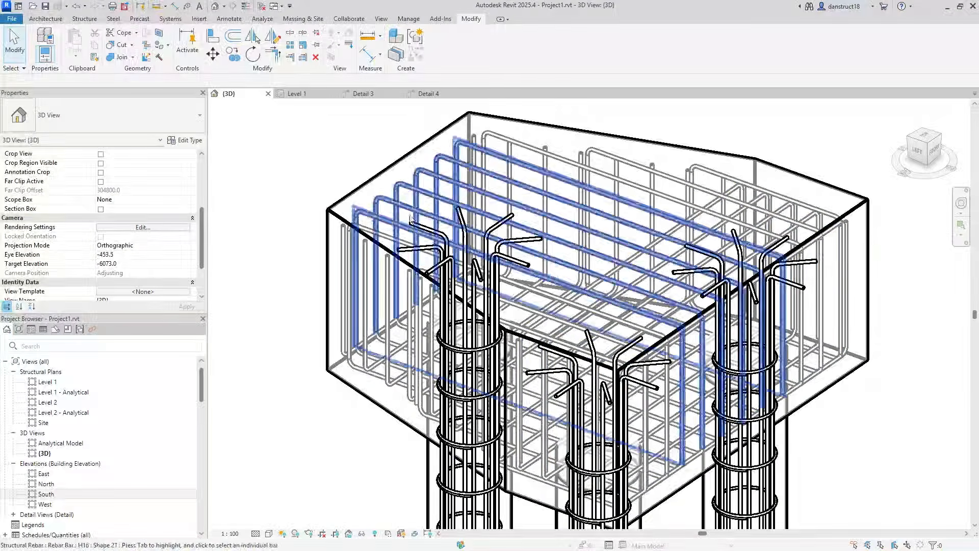
click(614, 274)
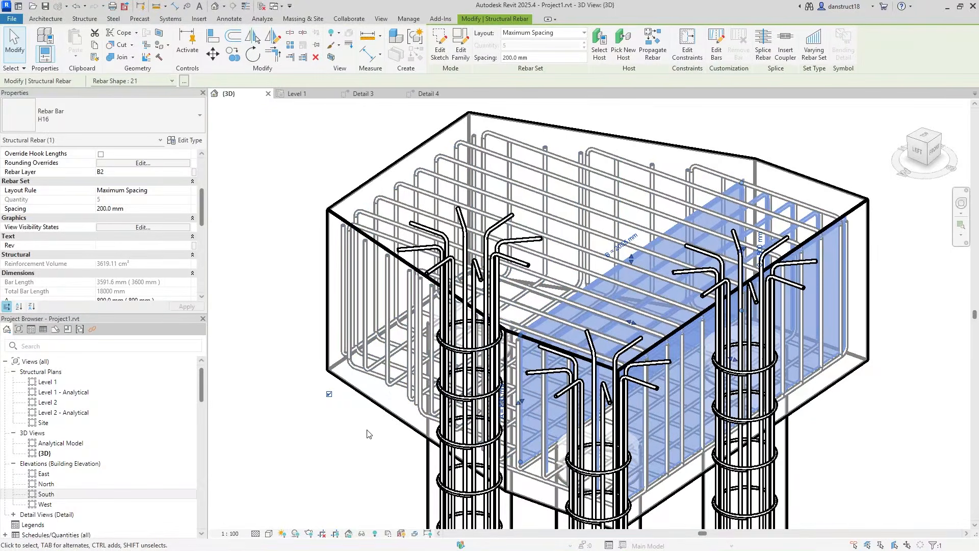
click(370, 364)
shift+middle_drag(371, 361, 388, 311)
shift+middle_drag(418, 281, 408, 280)
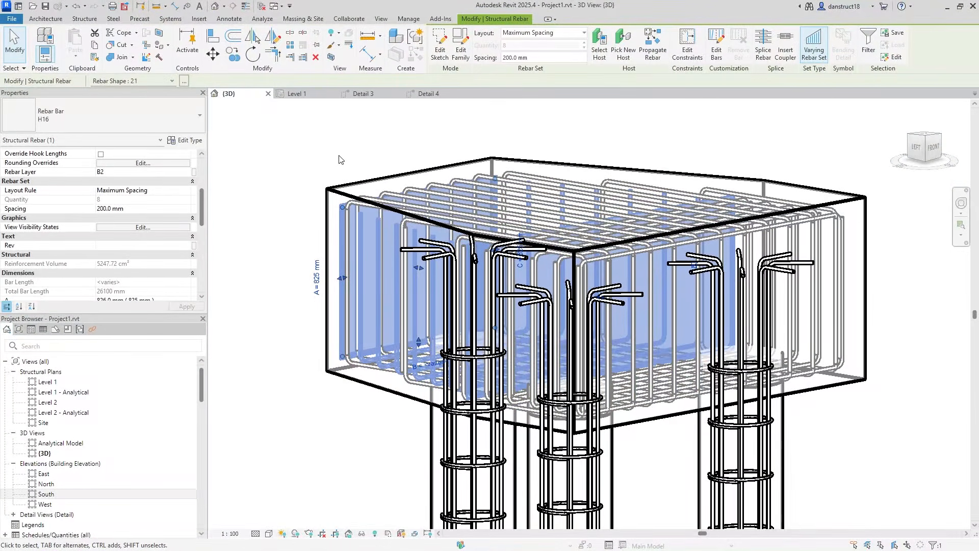
click(370, 97)
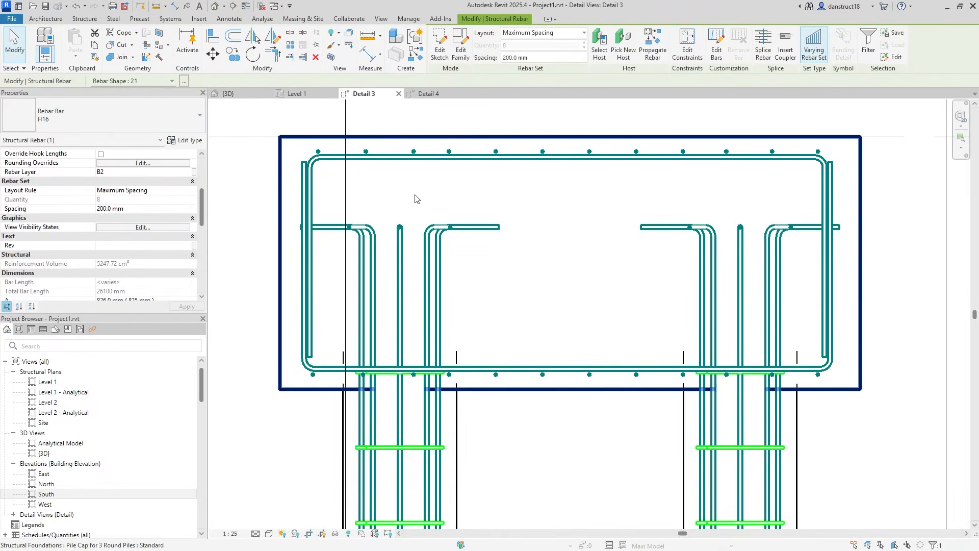
middle_drag(295, 188, 363, 210)
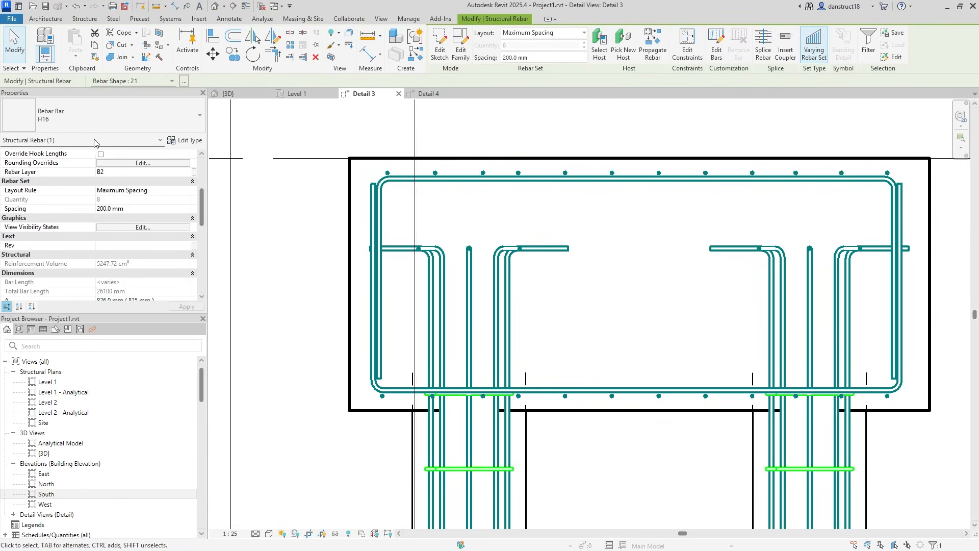
click(280, 40)
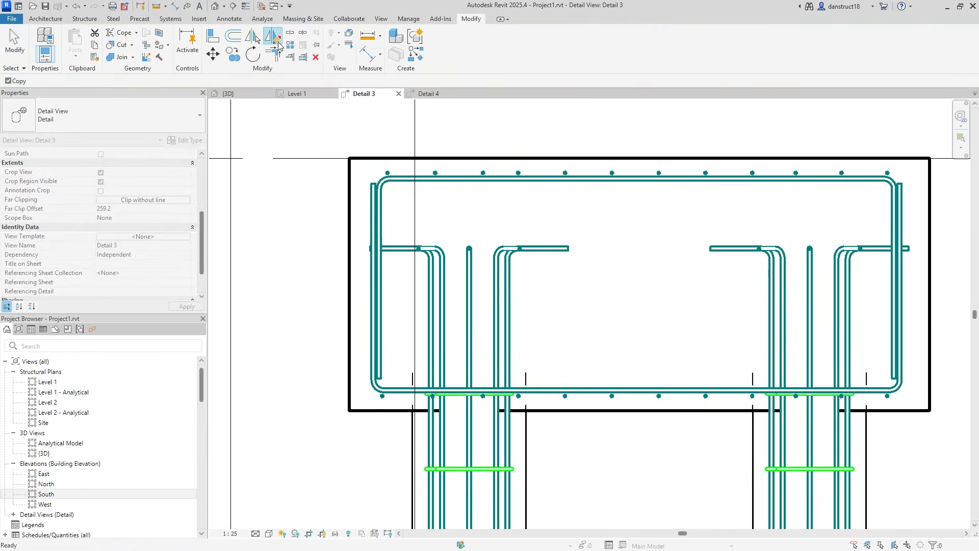
click(350, 284)
click(318, 285)
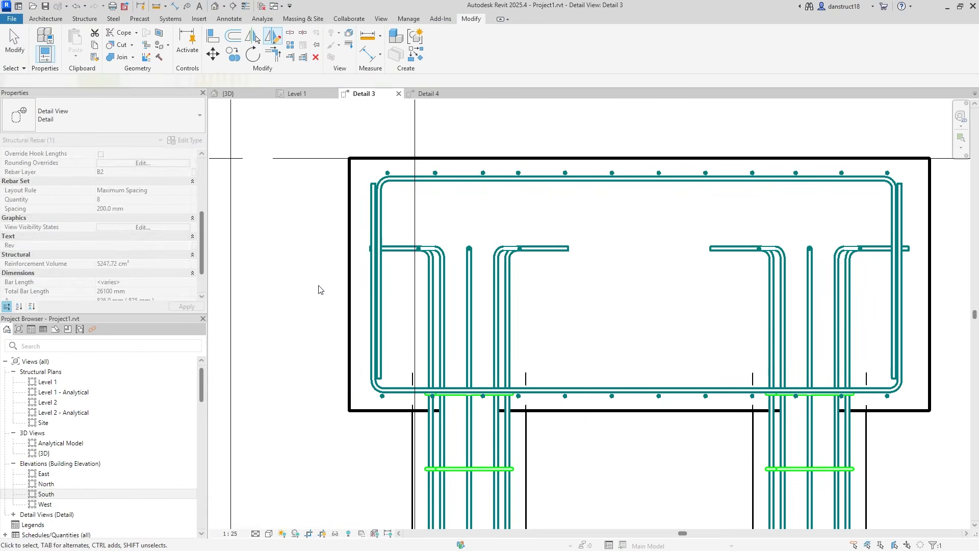
- Set the legs of the mirrored varying B2 set to 800 mm and its Rebar Layer to T2
click(240, 95)
shift+middle_drag(397, 392, 354, 433)
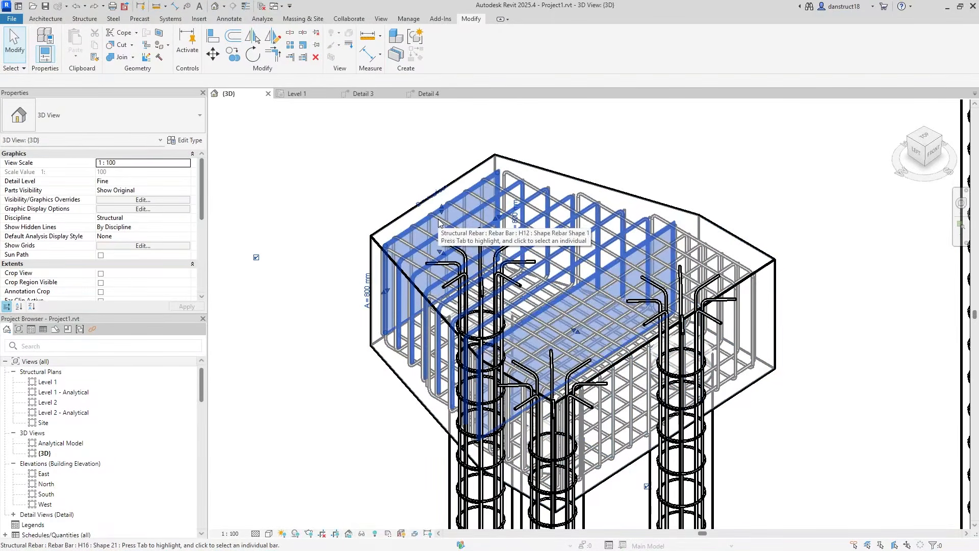
click(440, 223)
scroll(439, 220, up, 3)
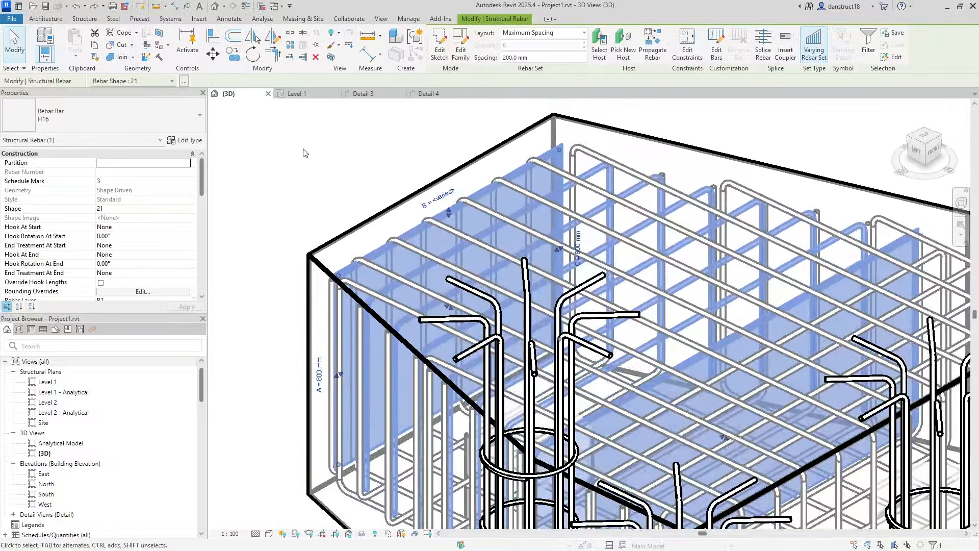
scroll(120, 277, down, 1)
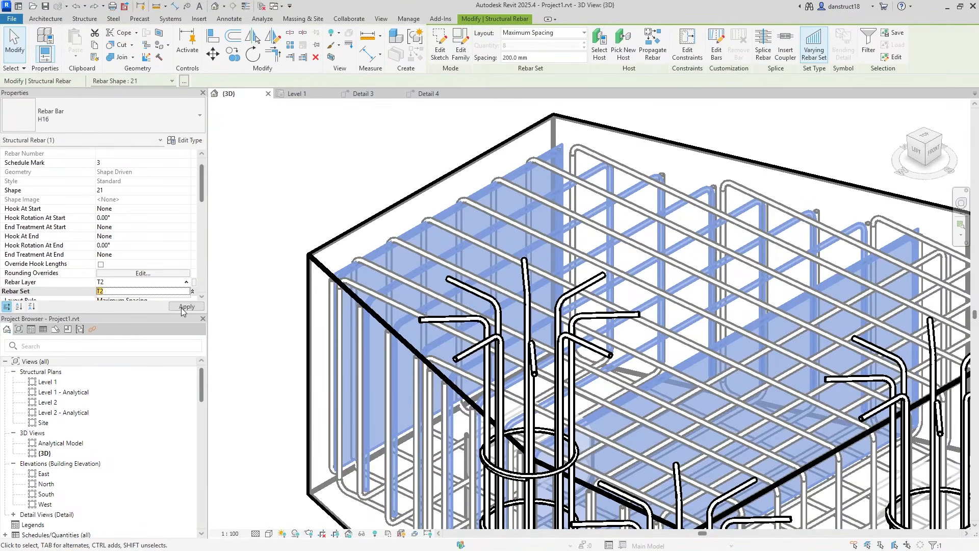
click(183, 307)
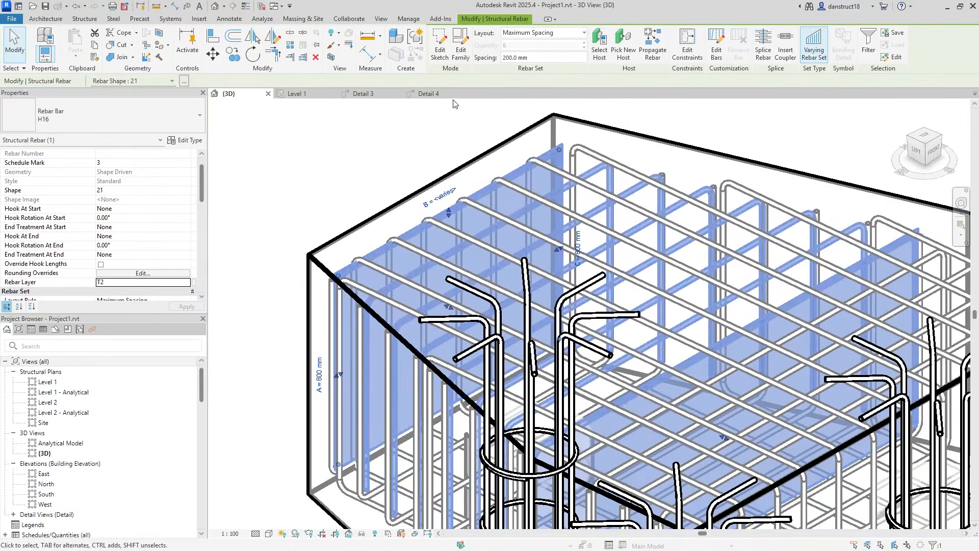
- Select the three mirrored top sets still labelled B1 and set their Rebar Layer to T1
click(435, 131)
scroll(589, 147, up, 2)
click(593, 158)
click(593, 157)
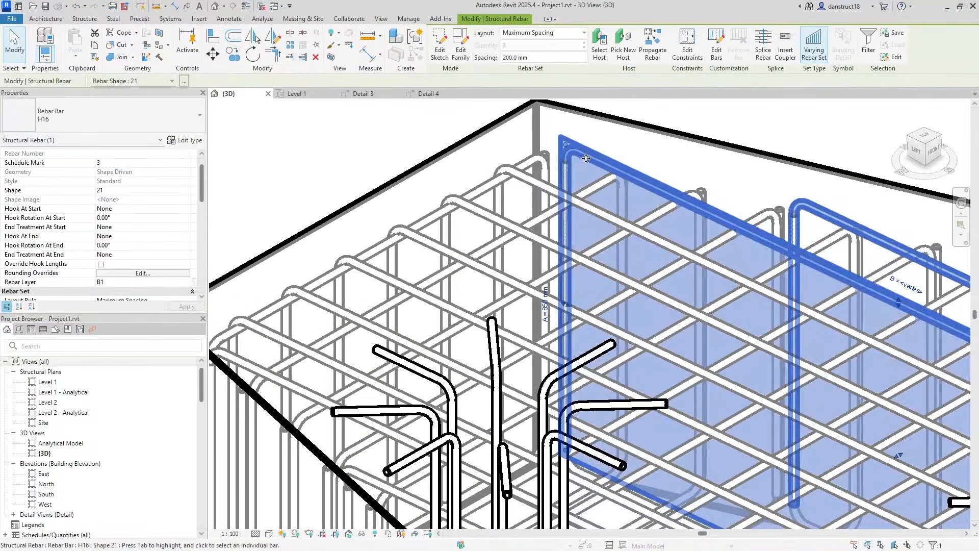
ctrl+click(545, 181)
middle_drag(273, 378, 369, 250)
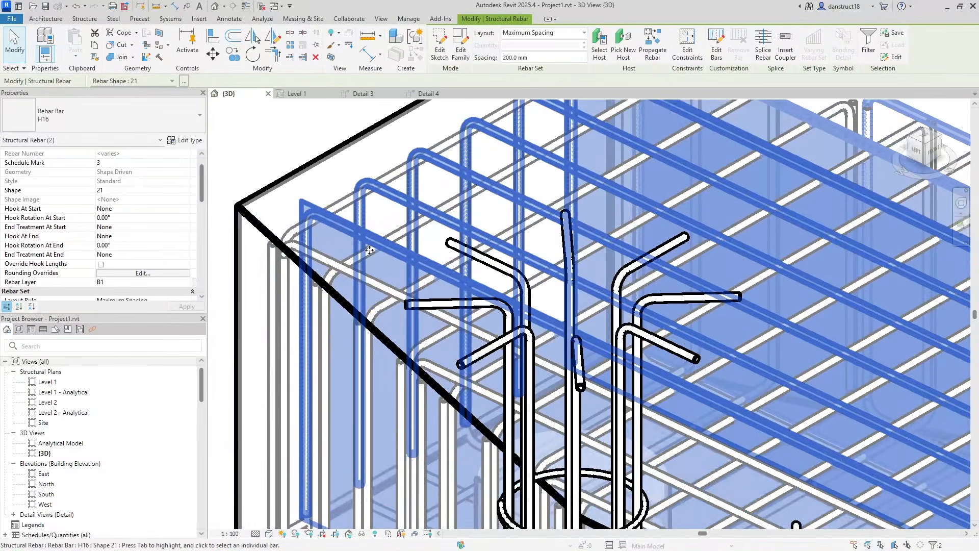
scroll(413, 328, down, 4)
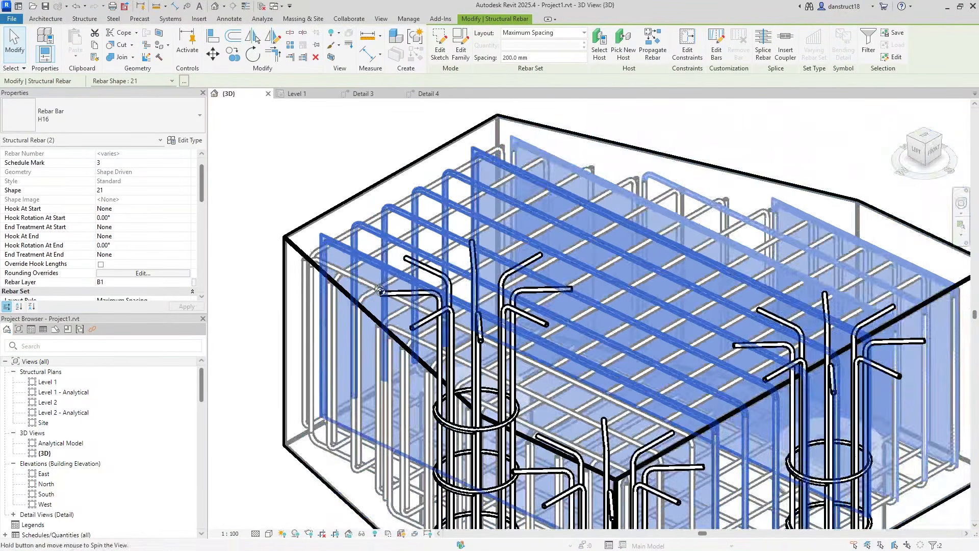
shift+middle_drag(414, 328, 320, 371)
ctrl+click(357, 195)
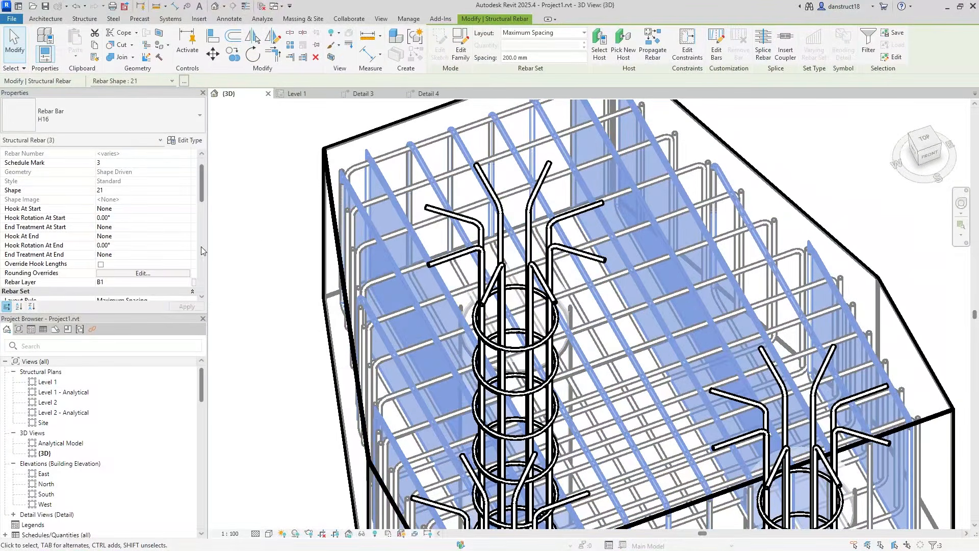
text(T)
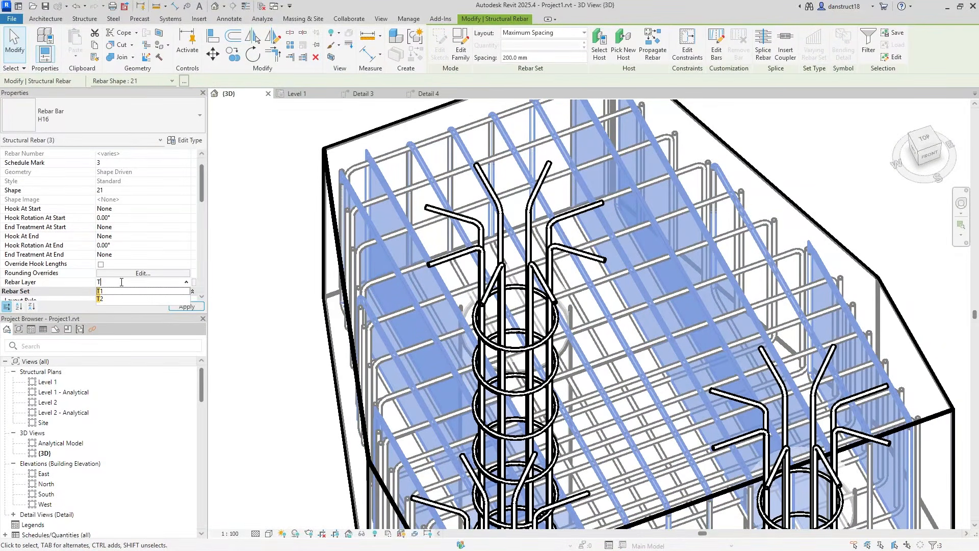
click(191, 309)
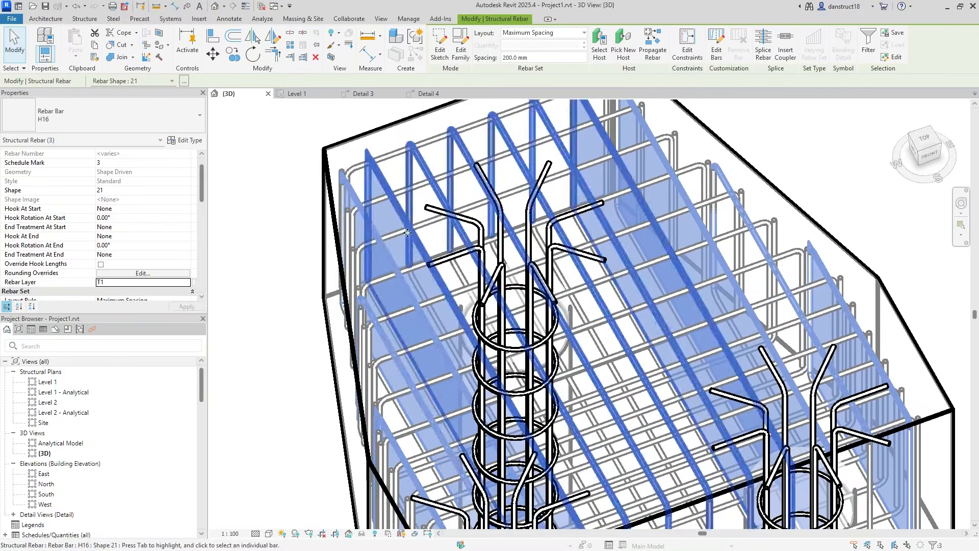
- Set the Rebar Layer of the uniform five-bar top set crossing the T1 bars to T2
scroll(704, 240, down, 3)
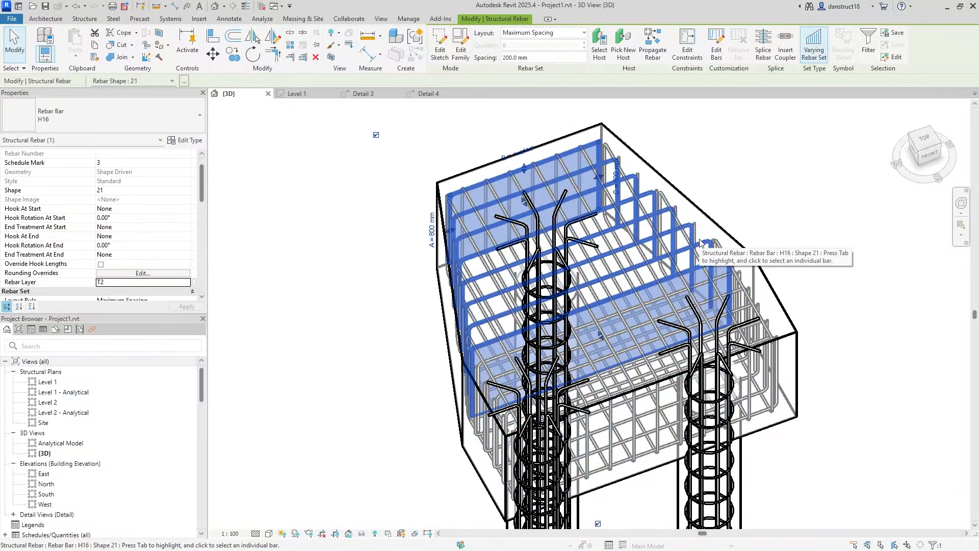
click(742, 307)
click(741, 306)
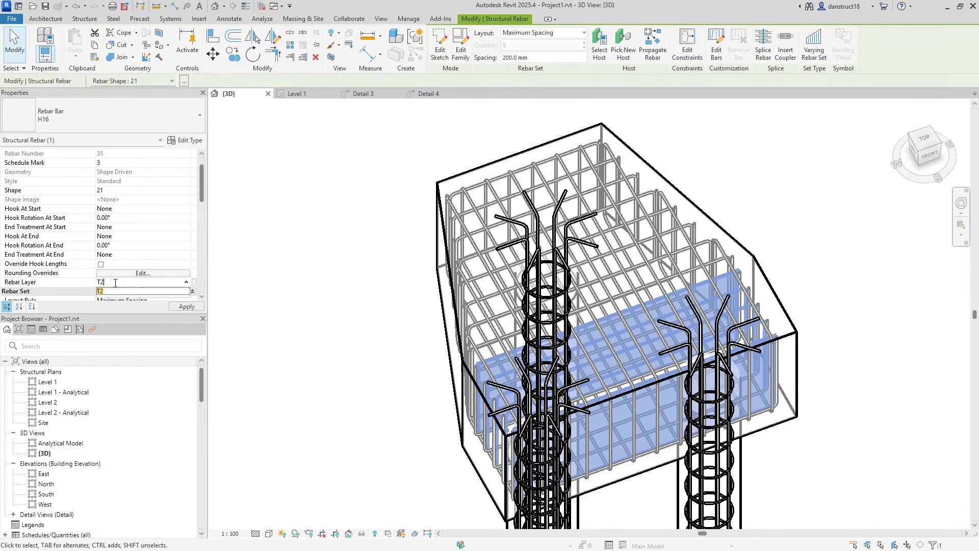
click(716, 165)
- Pull in the A leg of the varying B1 bottom set along one sloping side and set segment A to 800 mm
middle_drag(693, 180, 626, 215)
scroll(403, 245, up, 5)
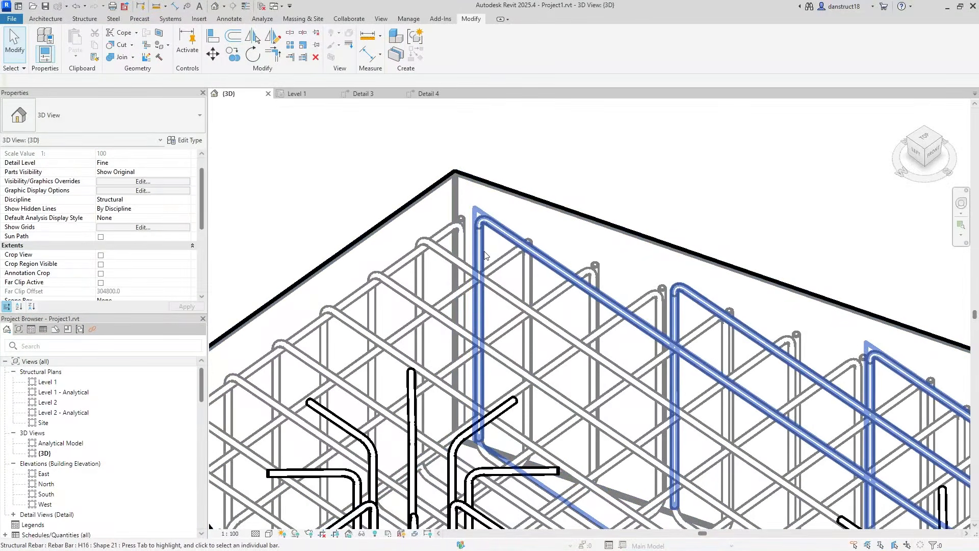
click(485, 461)
drag(481, 337, 482, 333)
shift+middle_drag(489, 300, 528, 278)
scroll(83, 254, down, 3)
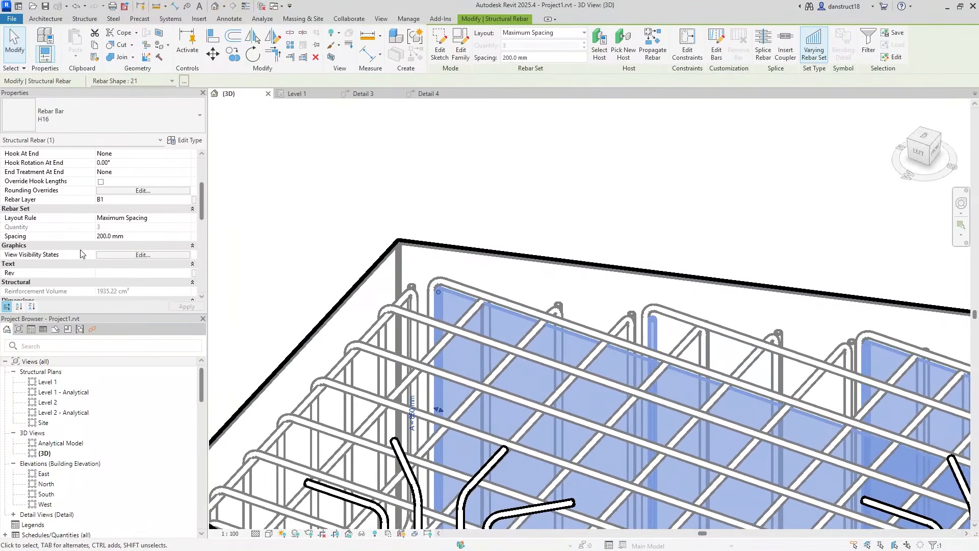
click(414, 419)
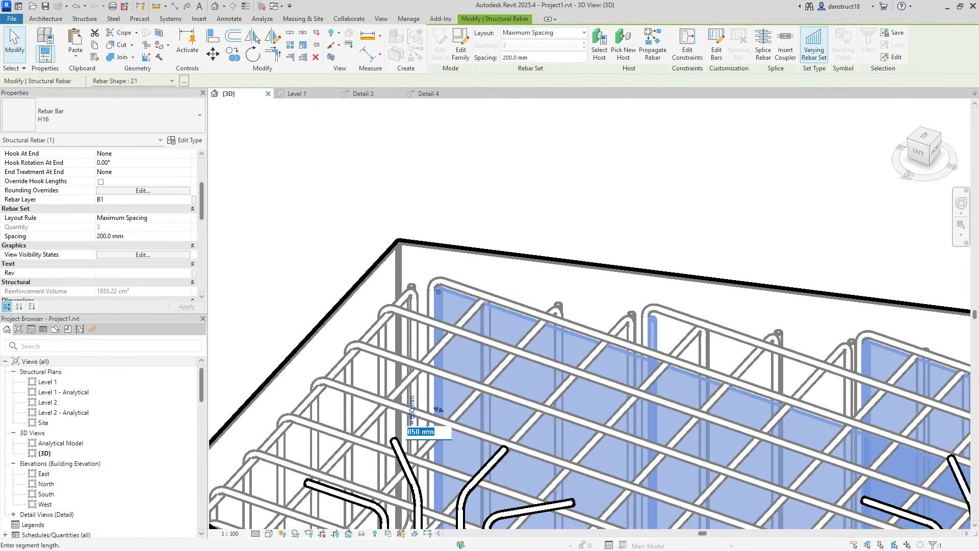
key(Return)
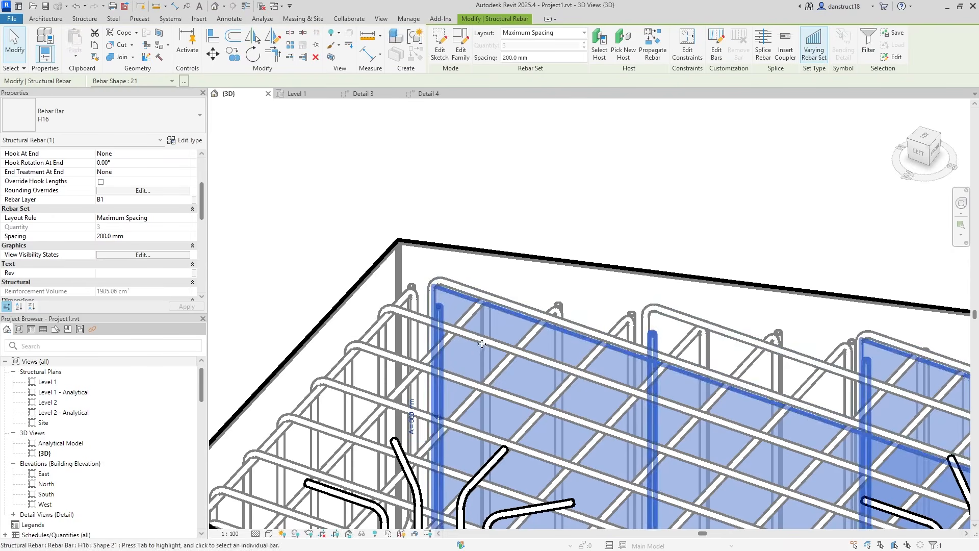
- Pull the opposite leg of this varying B1 bottom set inward and set segment C to 800 mm
scroll(479, 340, down, 2)
shift+middle_drag(479, 339, 592, 352)
middle_drag(638, 293, 543, 327)
scroll(545, 318, up, 4)
drag(589, 410, 579, 415)
shift+middle_drag(605, 398, 583, 366)
scroll(618, 459, up, 3)
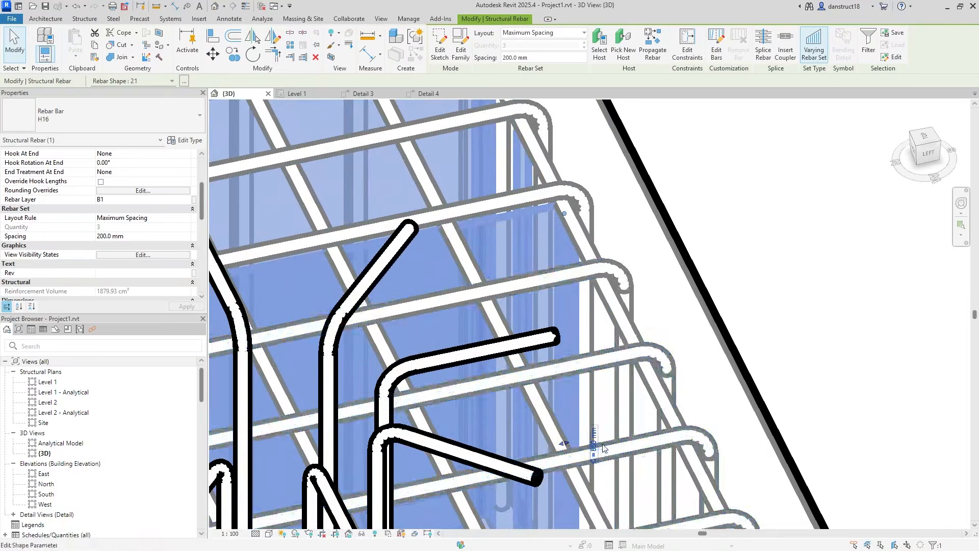
click(593, 446)
text(80)
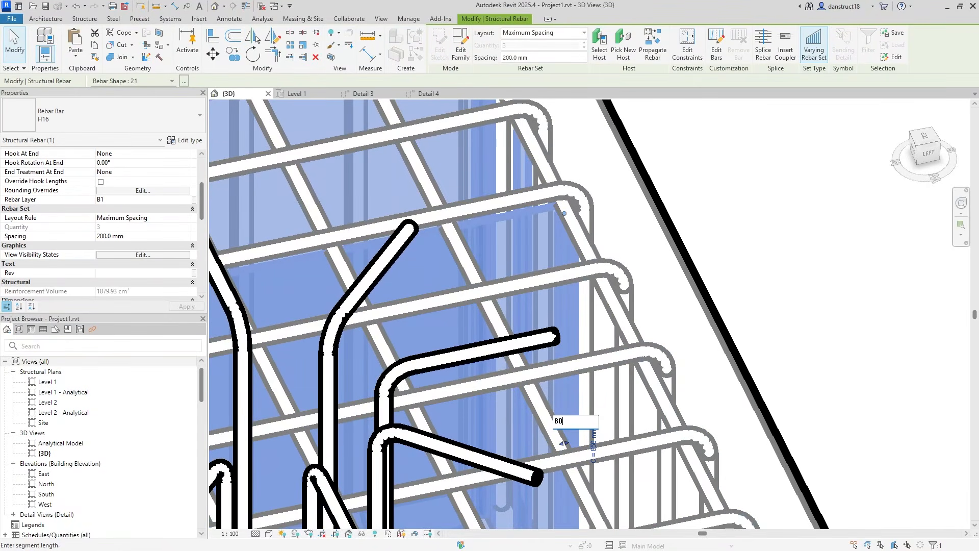
text(0)
key(Return)
- Pull in the C leg of the uniform six-bar B1 bottom set and set segment C to 800 mm
scroll(534, 365, down, 5)
shift+middle_drag(534, 365, 557, 347)
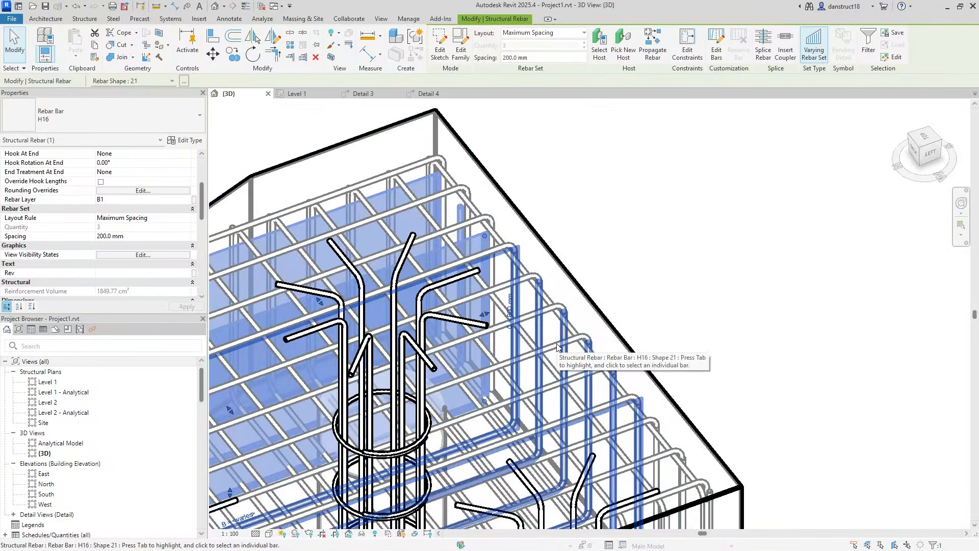
click(557, 347)
drag(636, 487, 629, 488)
middle_drag(629, 488, 570, 408)
scroll(570, 409, up, 3)
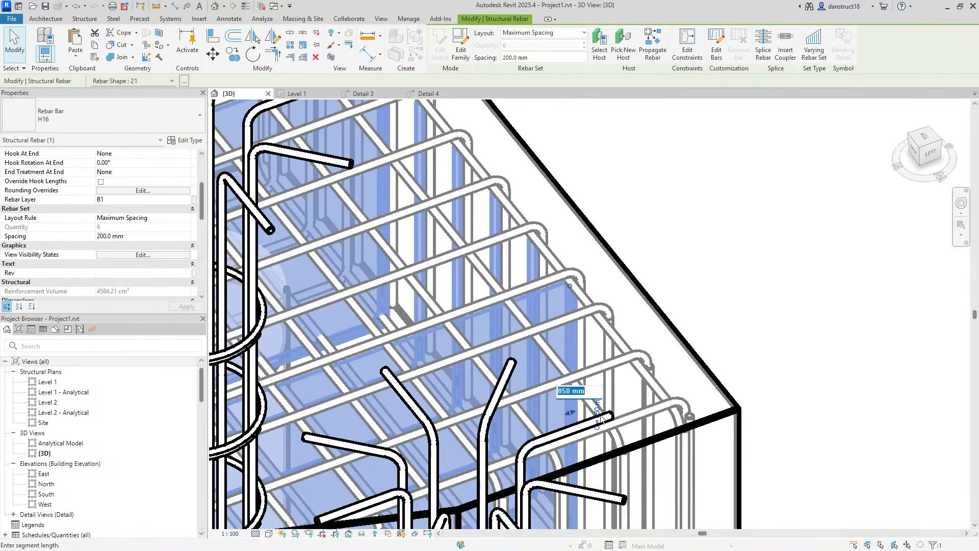
text(0)
key(Return)
- Adjust the C leg of the varying B1 bottom set along the other sloping side inward and set segment C to 800 mm
scroll(504, 403, down, 4)
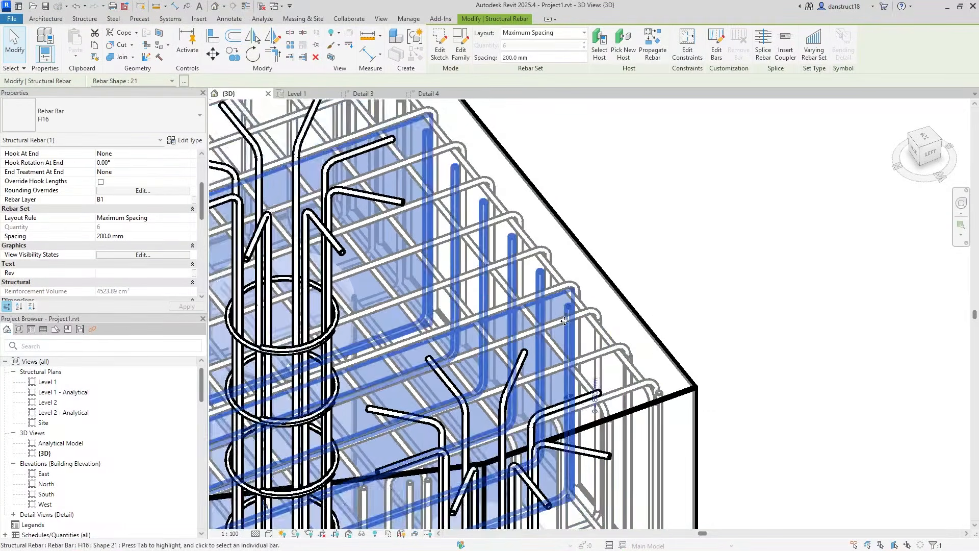
shift+middle_drag(504, 403, 656, 466)
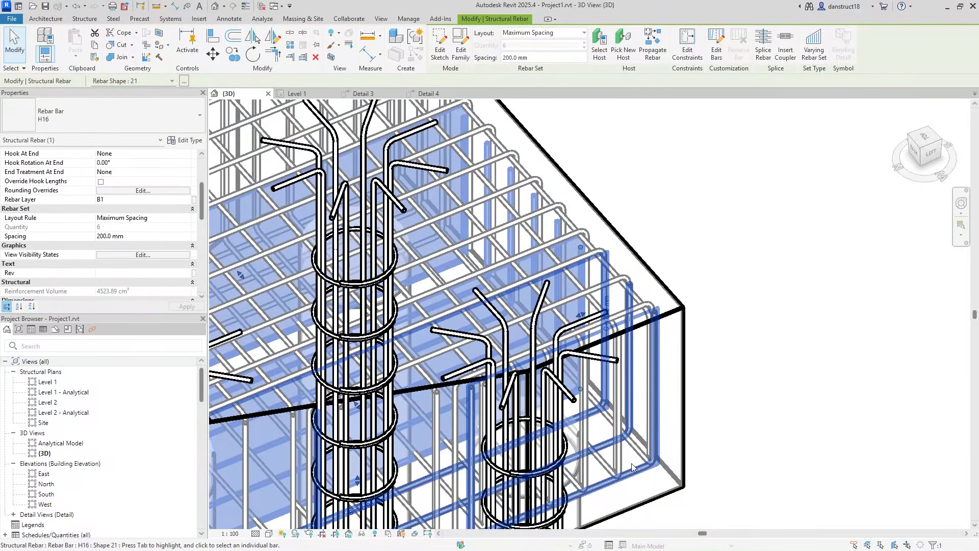
click(631, 463)
scroll(641, 381, up, 2)
mouse_move(591, 310)
mouse_down()
mouse_move(590, 320)
mouse_move(582, 312)
mouse_up()
shift+middle_drag(583, 312, 607, 343)
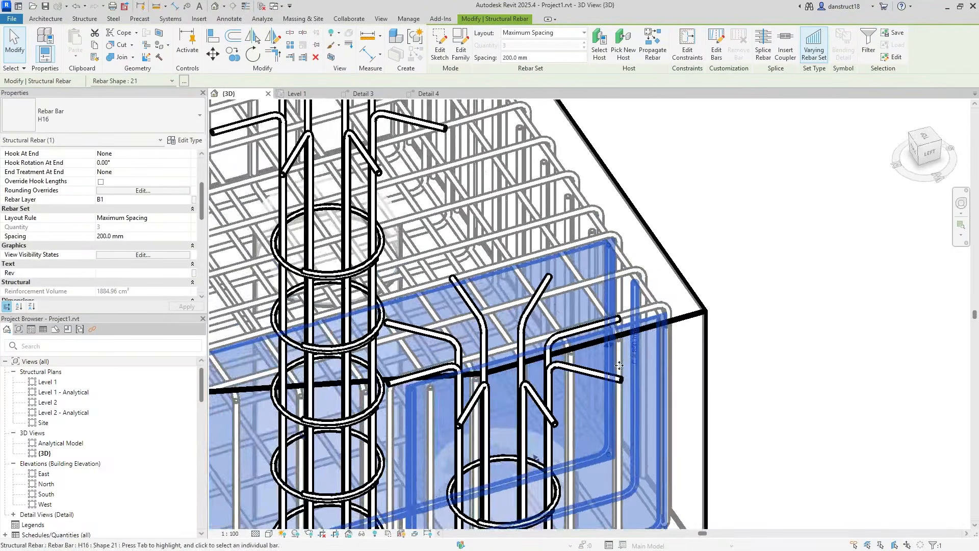
scroll(608, 342, up, 1)
drag(608, 342, 611, 341)
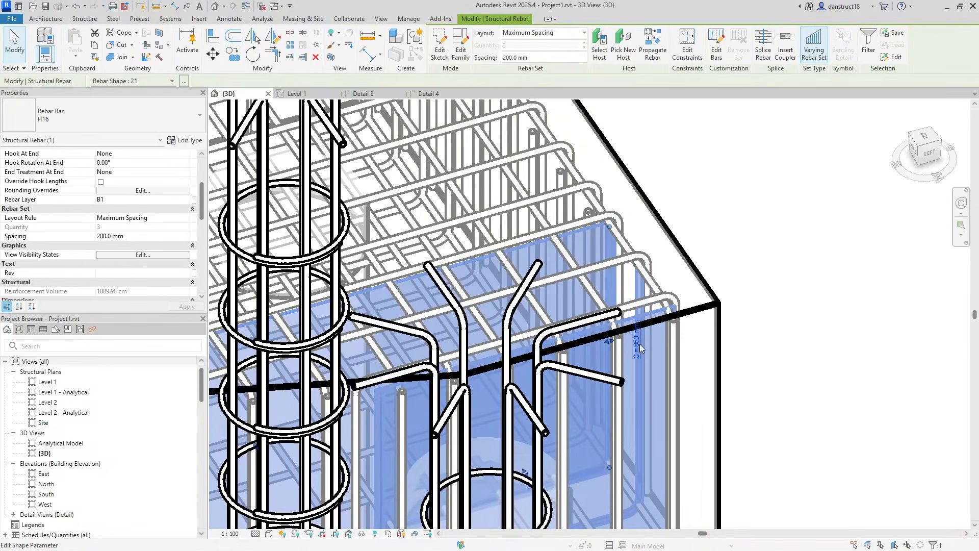
text(800)
key(Return)
- Set segment A of the same three-bar varying B1 bottom set to 800 mm
scroll(641, 347, down, 2)
scroll(641, 347, down, 1)
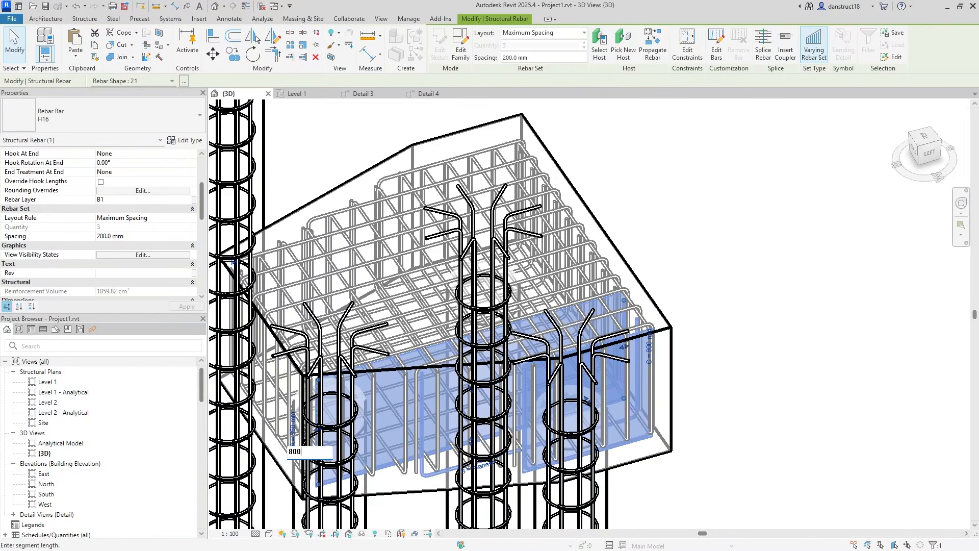
key(Return)
- Set segment A of the uniform six-bar B1 bottom set to 800 mm and clear the selection
scroll(383, 386, up, 5)
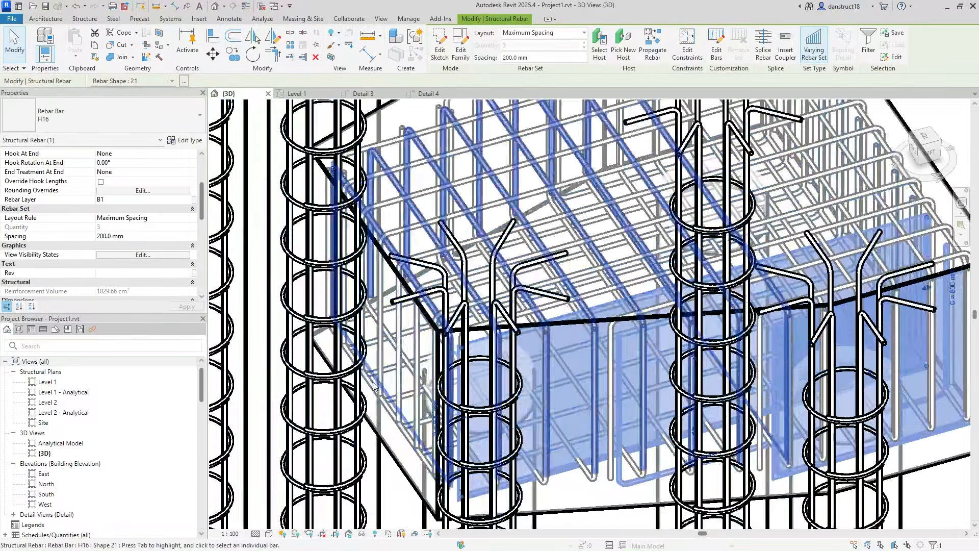
scroll(383, 385, up, 4)
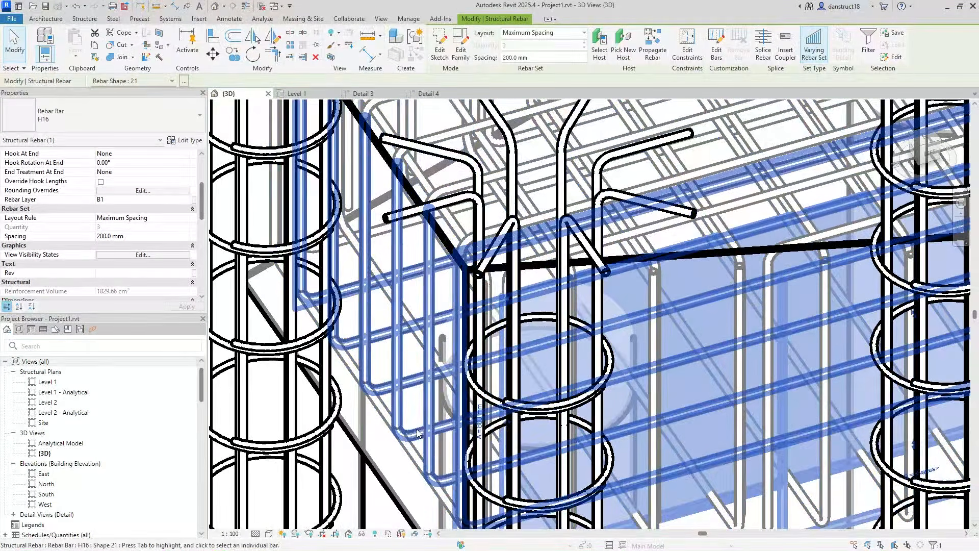
scroll(391, 330, down, 1)
shift+middle_drag(392, 329, 346, 314)
drag(343, 312, 345, 315)
shift+middle_drag(345, 316, 327, 339)
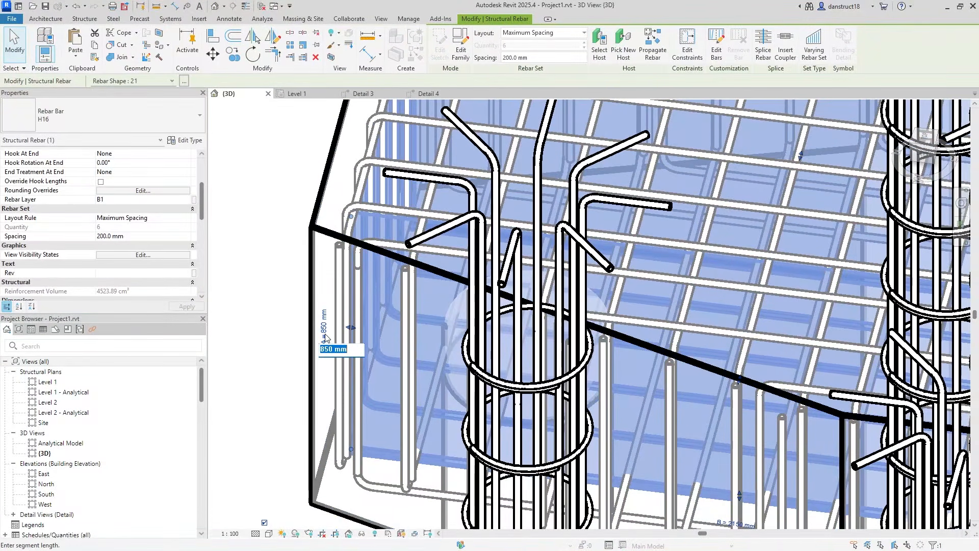
key(Return)
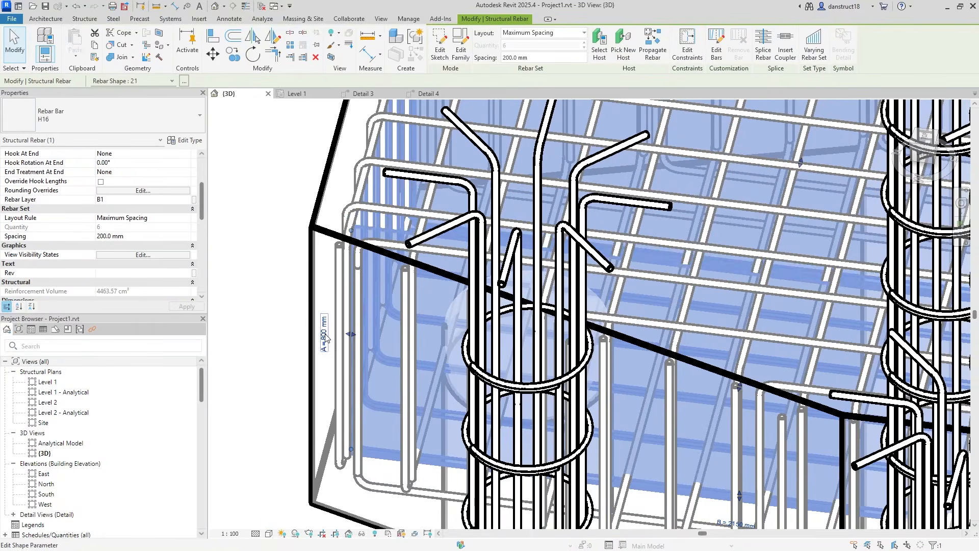
scroll(284, 466, down, 3)
shift+middle_drag(283, 465, 265, 279)
click(268, 275)
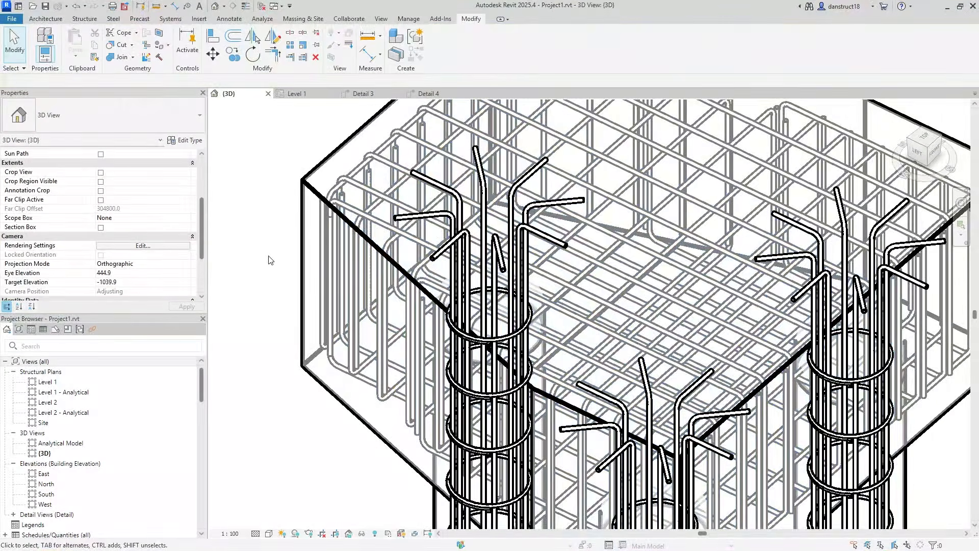
scroll(273, 250, down, 2)
shift+middle_drag(649, 378, 625, 369)
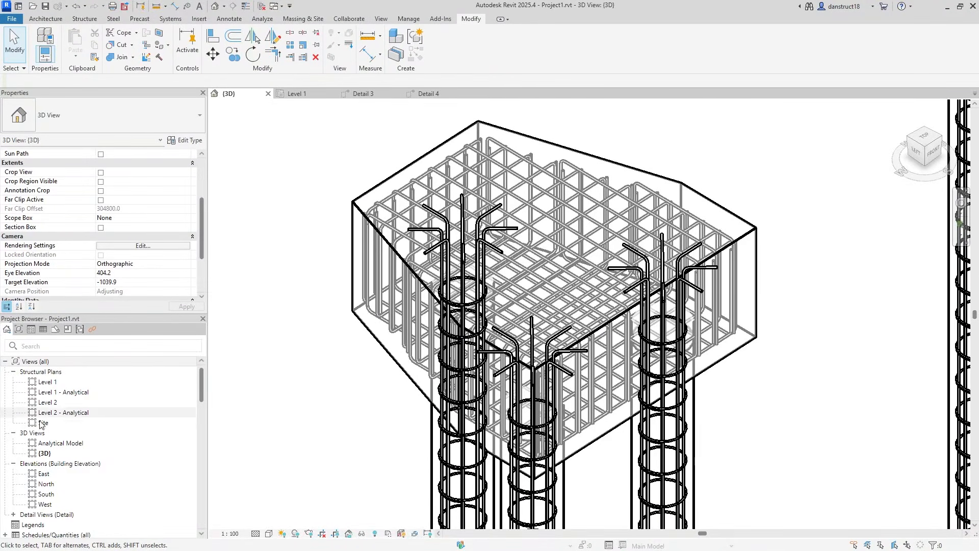
- In the South elevation, copy the horizontal detail section line from the piles up into the pile caps
double_click(46, 494)
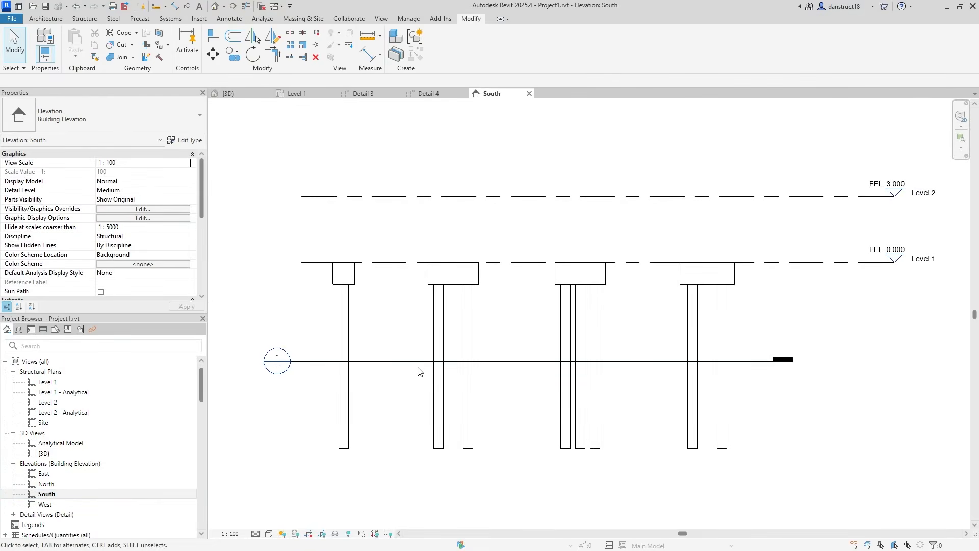
click(418, 365)
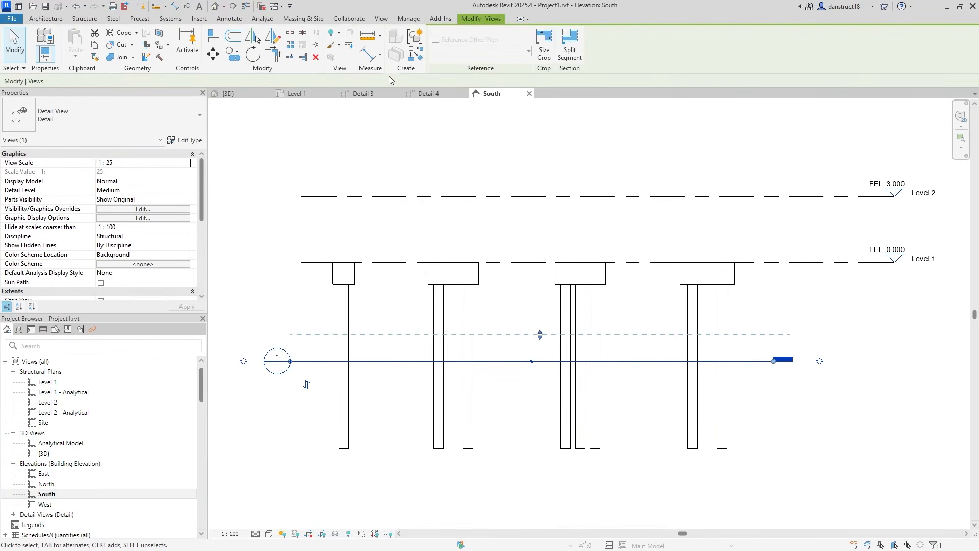
click(232, 54)
scroll(576, 363, up, 3)
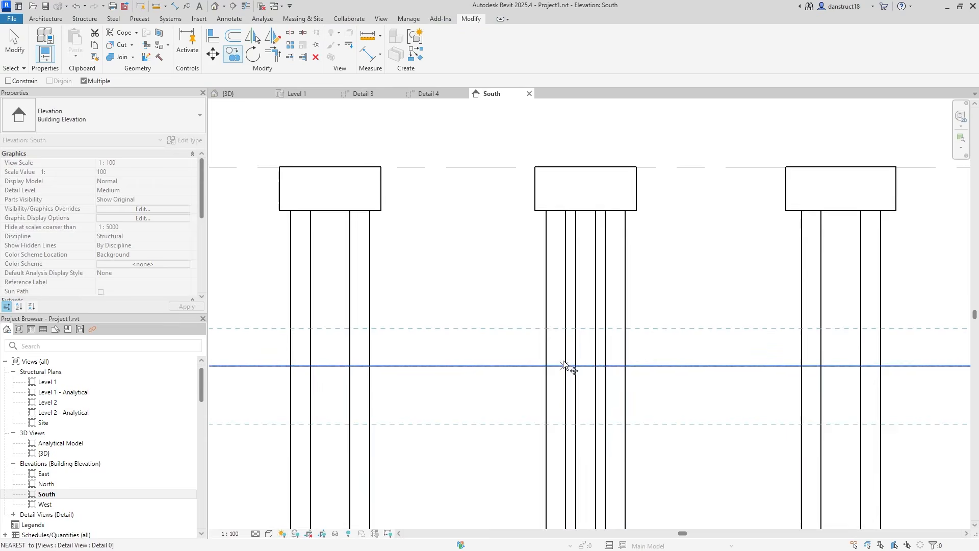
click(556, 366)
click(560, 199)
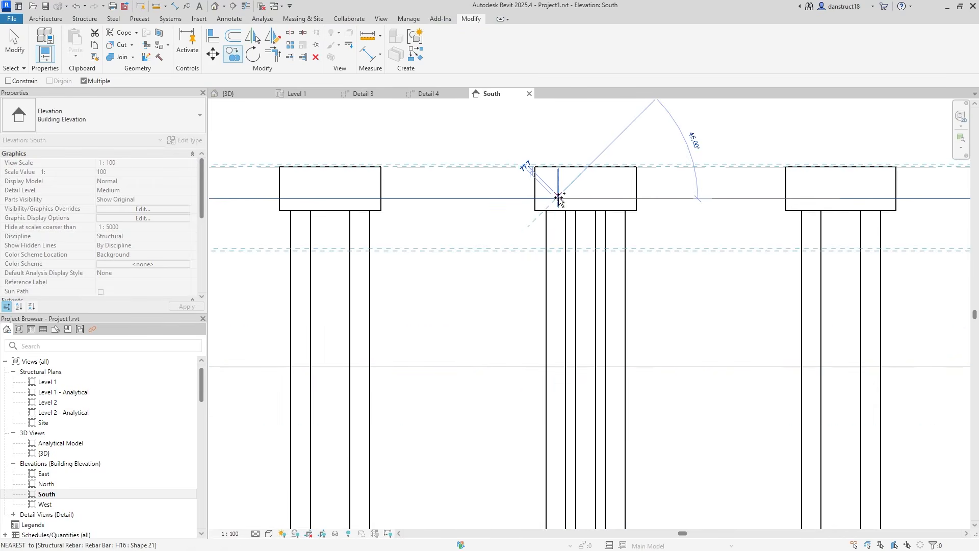
key(Escape)
- Pull the copied section's view depth limit down to inside the pile caps and open its detail view at the three-pile cap
scroll(557, 197, down, 2)
scroll(532, 173, up, 1)
scroll(532, 172, up, 1)
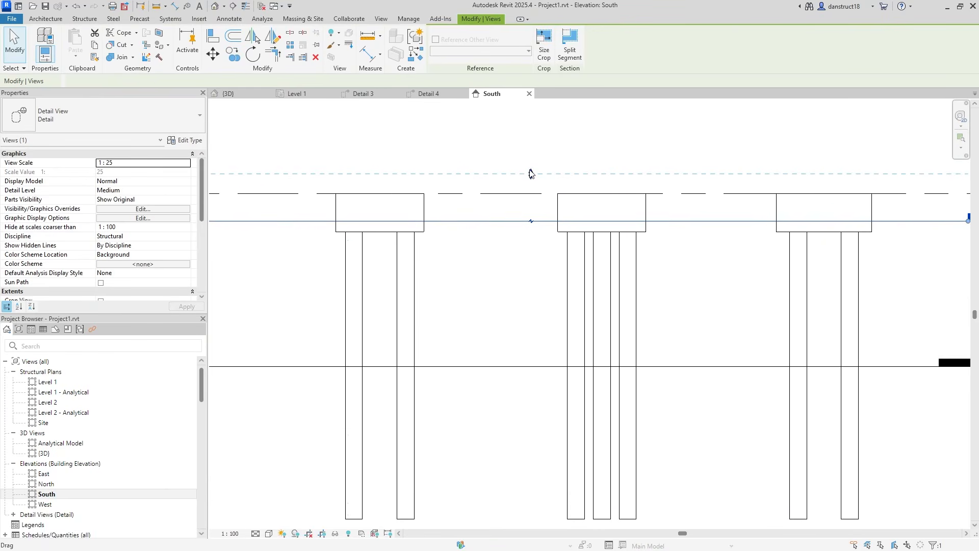
drag(530, 173, 531, 207)
scroll(531, 208, down, 2)
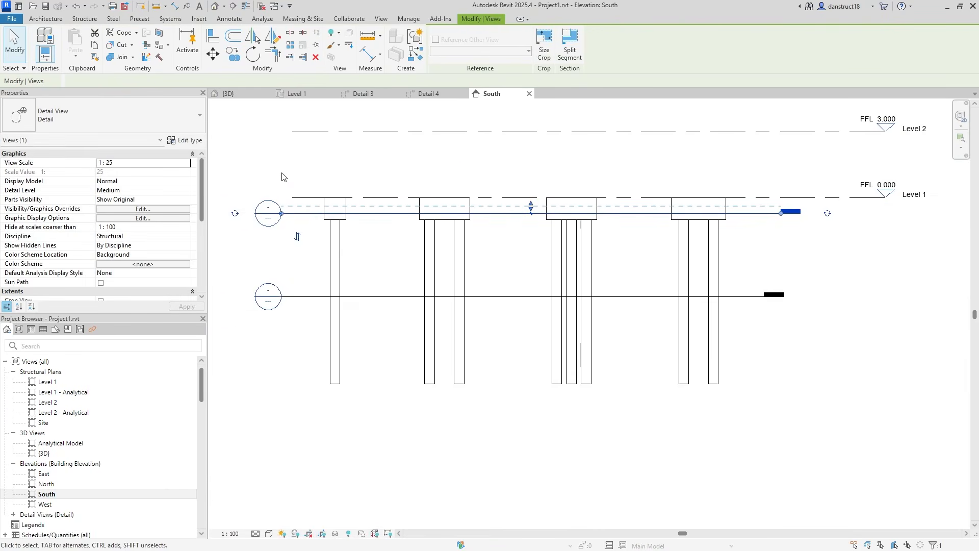
double_click(268, 213)
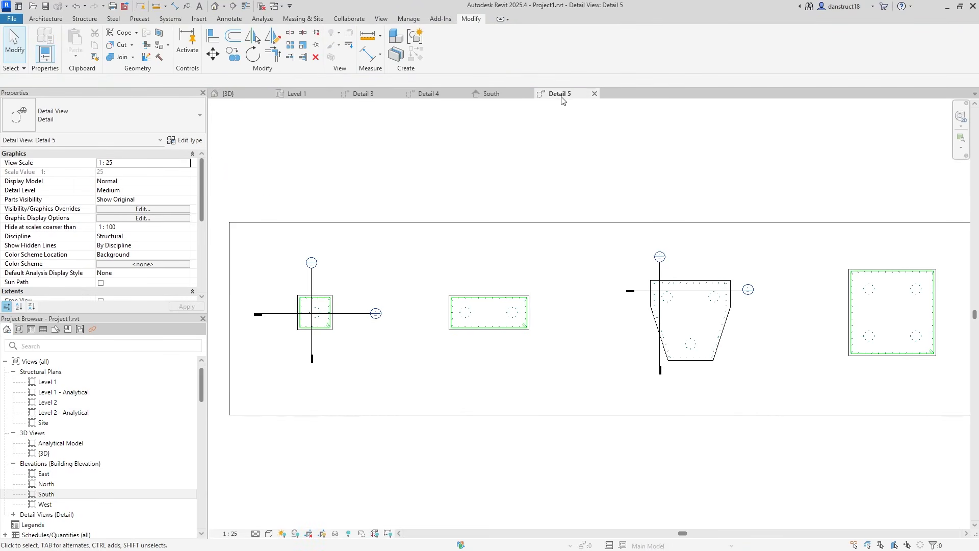
scroll(711, 256, up, 4)
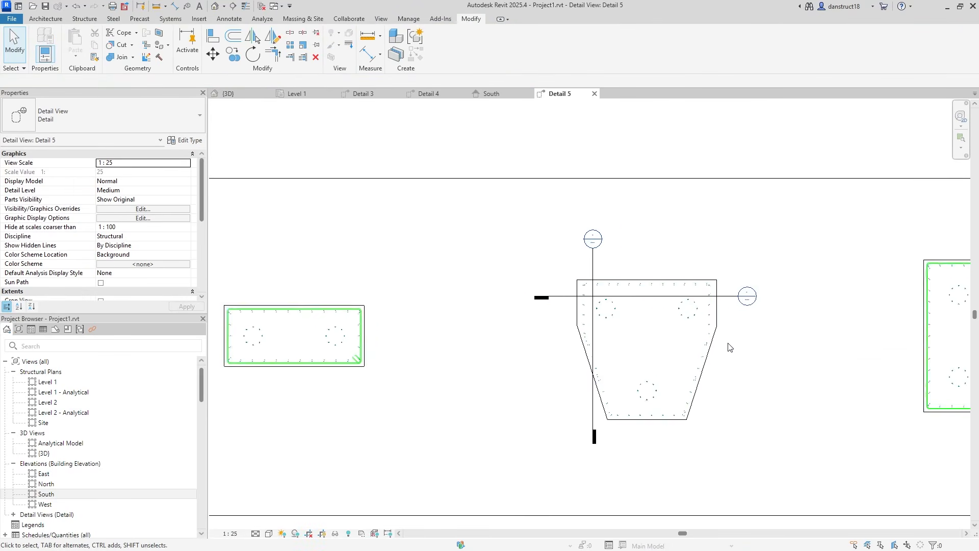
- Start sketching a custom rebar in the horizontal detail view, with the three-pile cap as its host
middle_drag(734, 356, 552, 325)
click(416, 299)
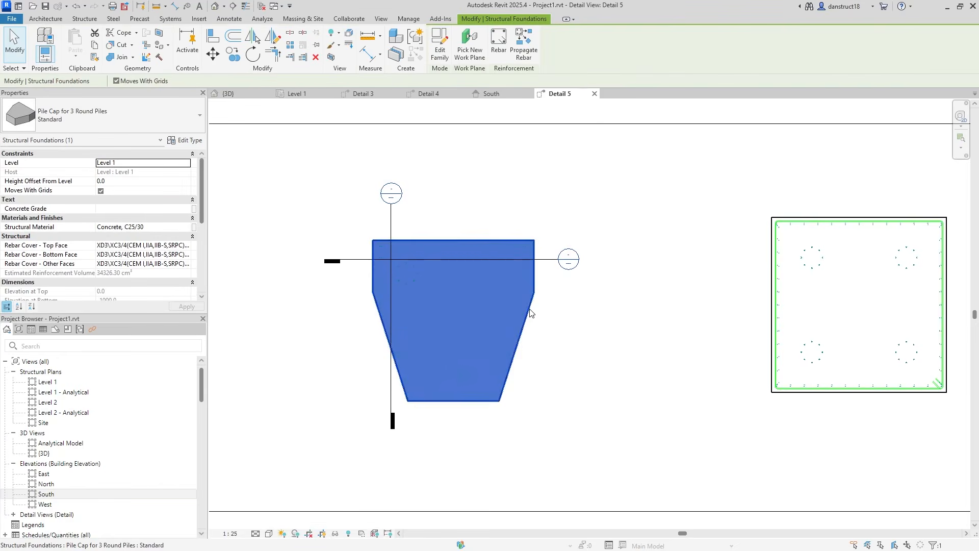
scroll(416, 300, up, 2)
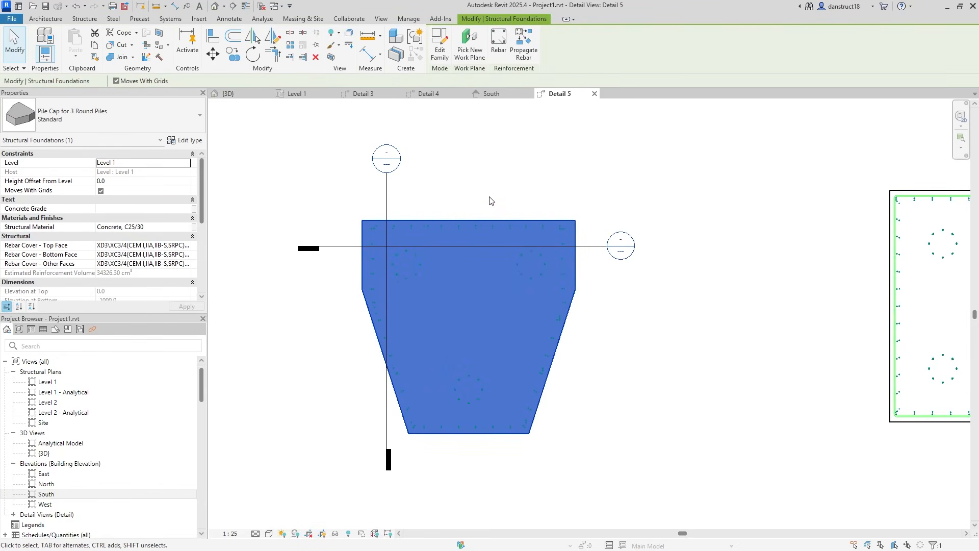
middle_drag(463, 179, 488, 156)
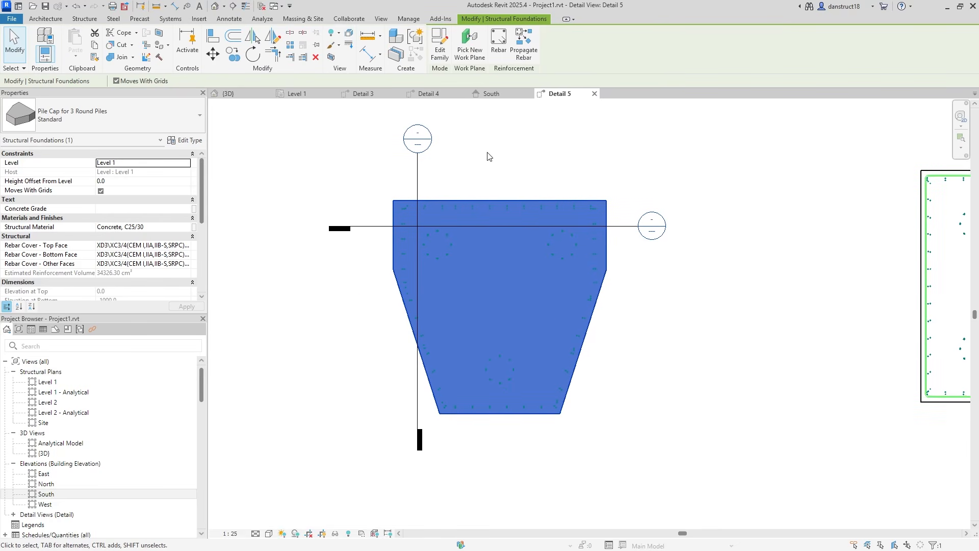
click(499, 46)
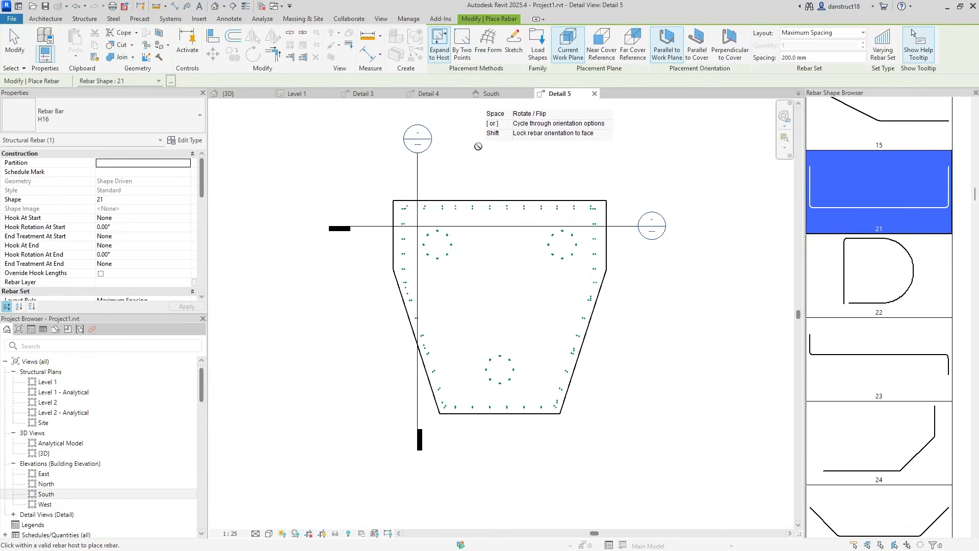
scroll(478, 146, up, 1)
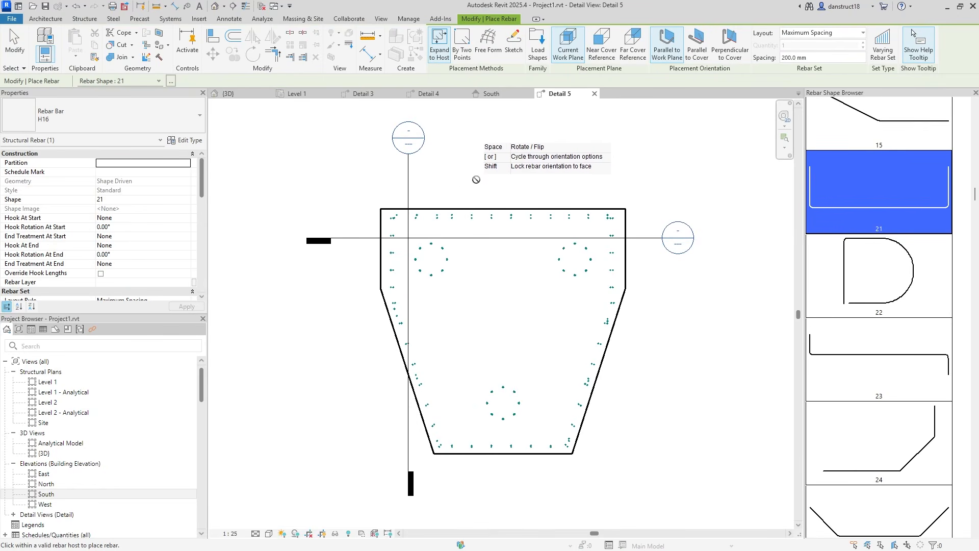
click(515, 46)
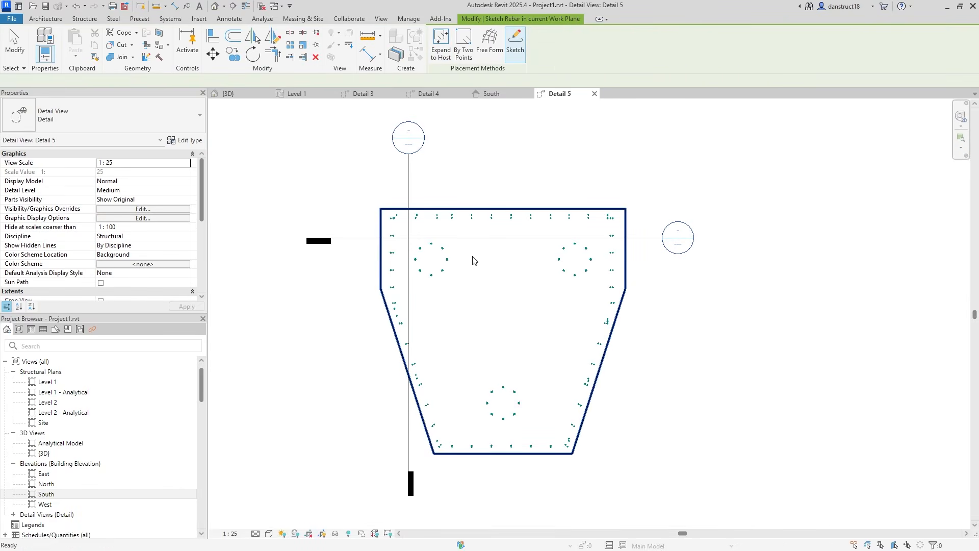
click(393, 233)
- Sketch an H16 side bar along the cap's left cover line, about 690 mm straight and about 795 mm down the slope, and finish it
scroll(388, 233, up, 4)
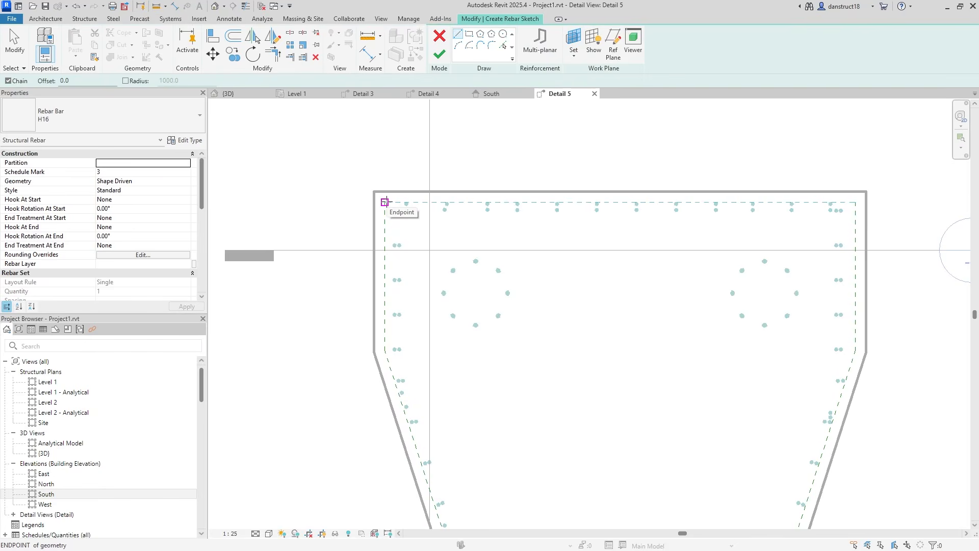
click(385, 202)
click(384, 350)
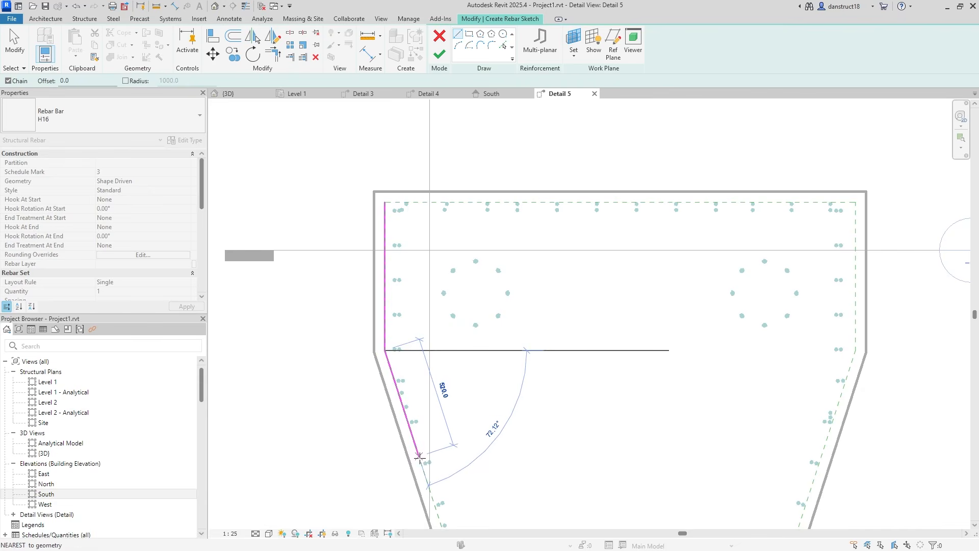
scroll(399, 389, down, 2)
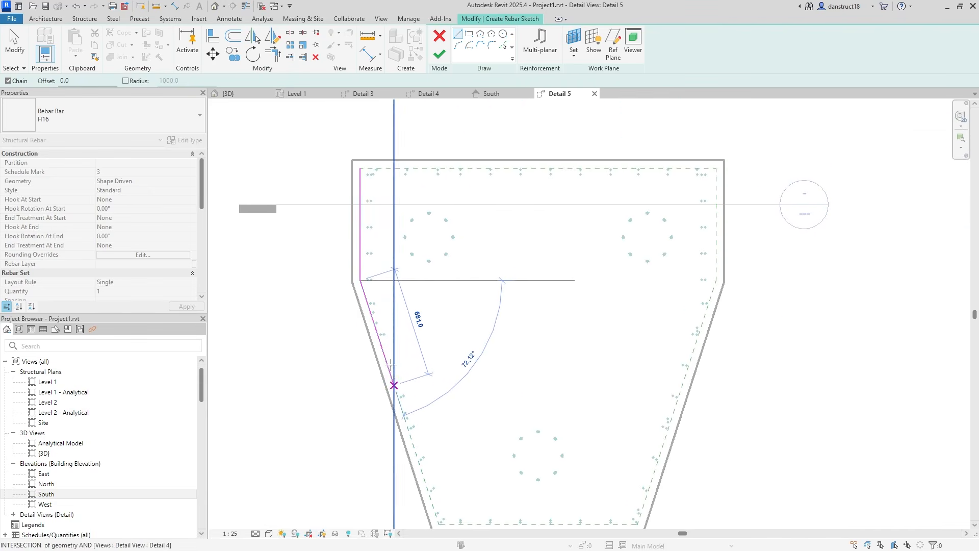
middle_drag(391, 364, 370, 301)
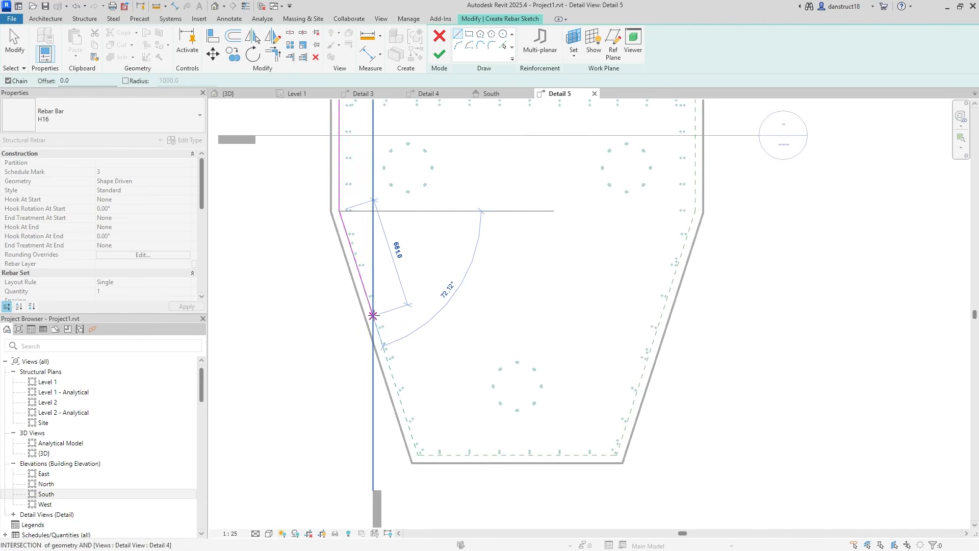
scroll(379, 333, up, 2)
click(381, 341)
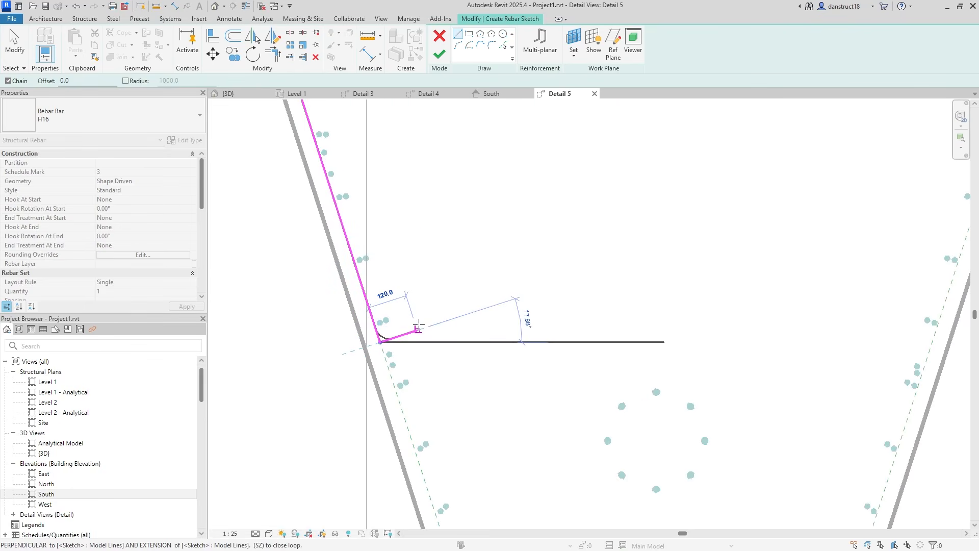
key(Escape)
key(Escape)
scroll(415, 328, down, 5)
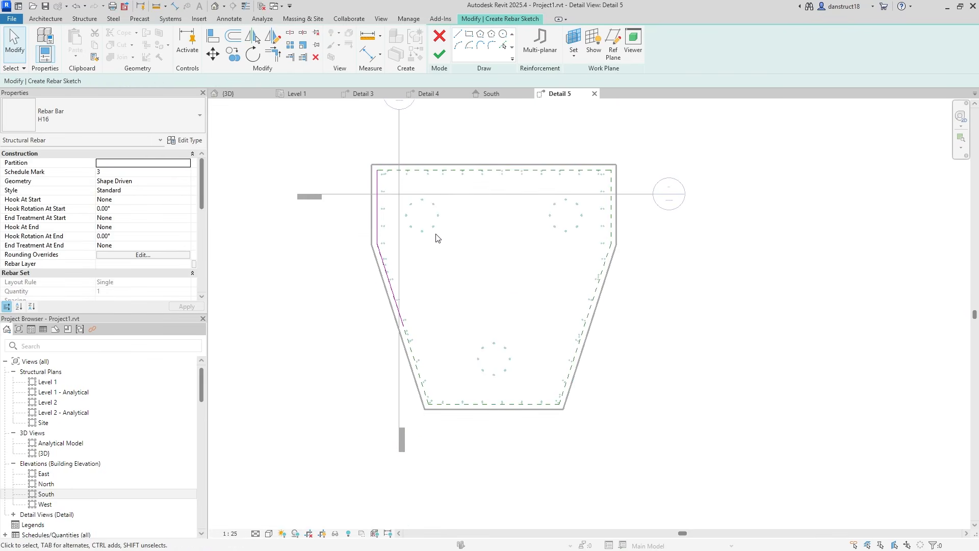
click(445, 53)
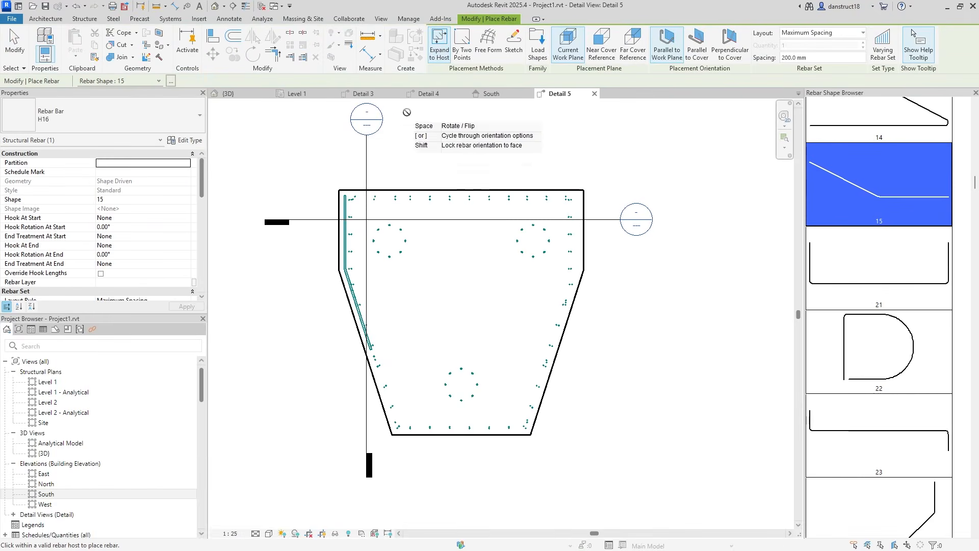
key(Escape)
- Give the new cranked side bar a Standard - 135 deg. hook at its start
click(346, 214)
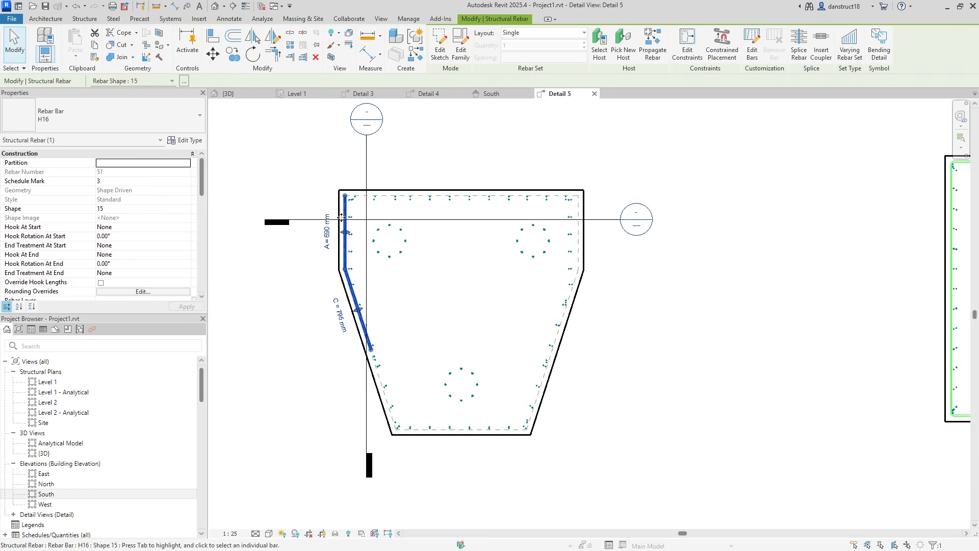
scroll(313, 218, up, 2)
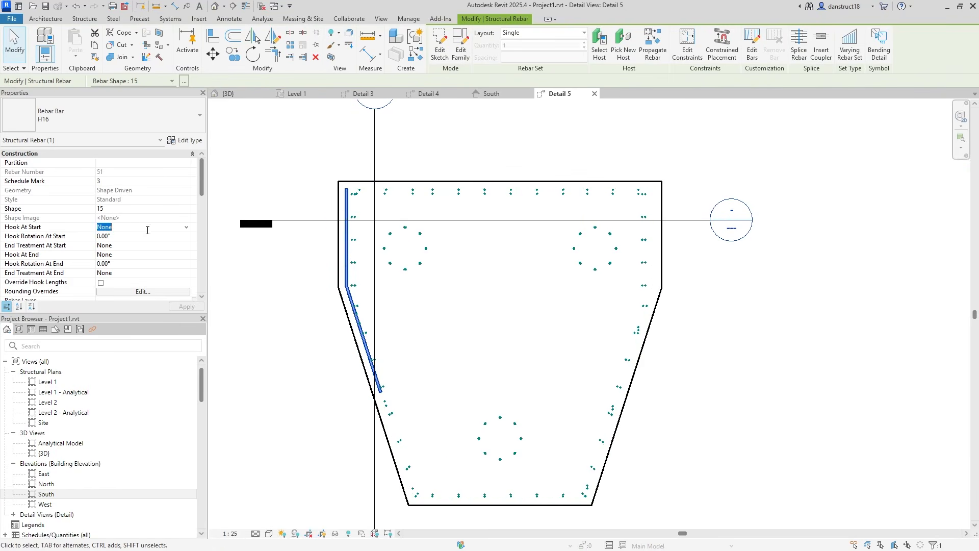
click(186, 227)
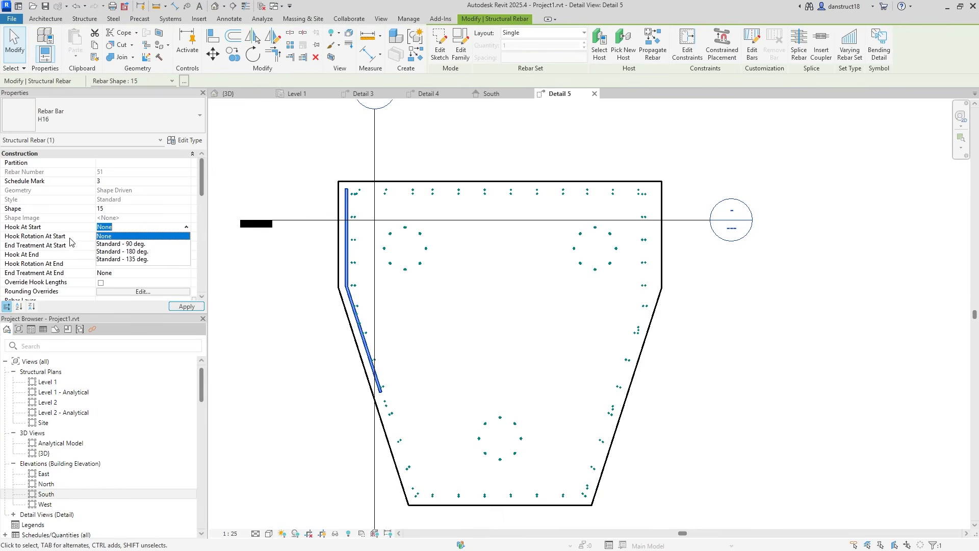
click(124, 259)
click(187, 307)
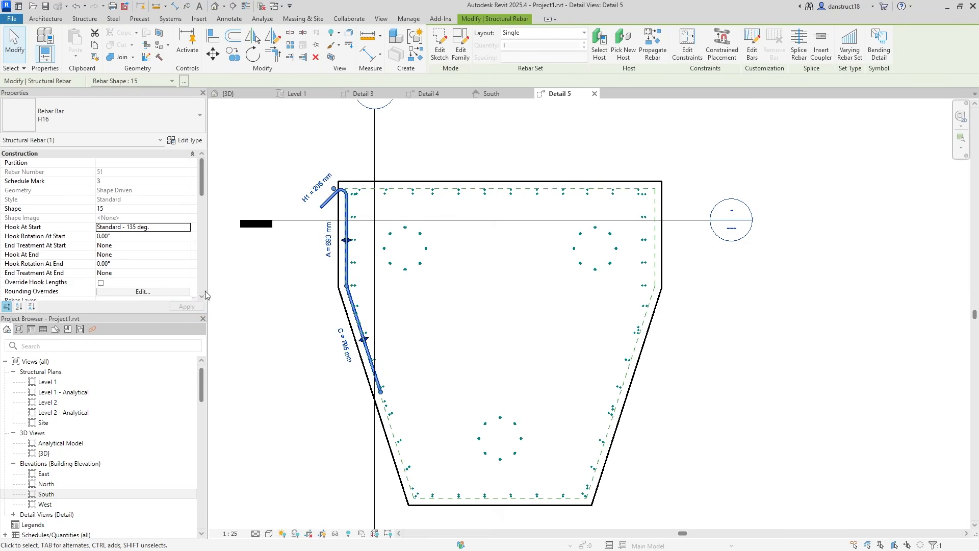
scroll(327, 194, up, 2)
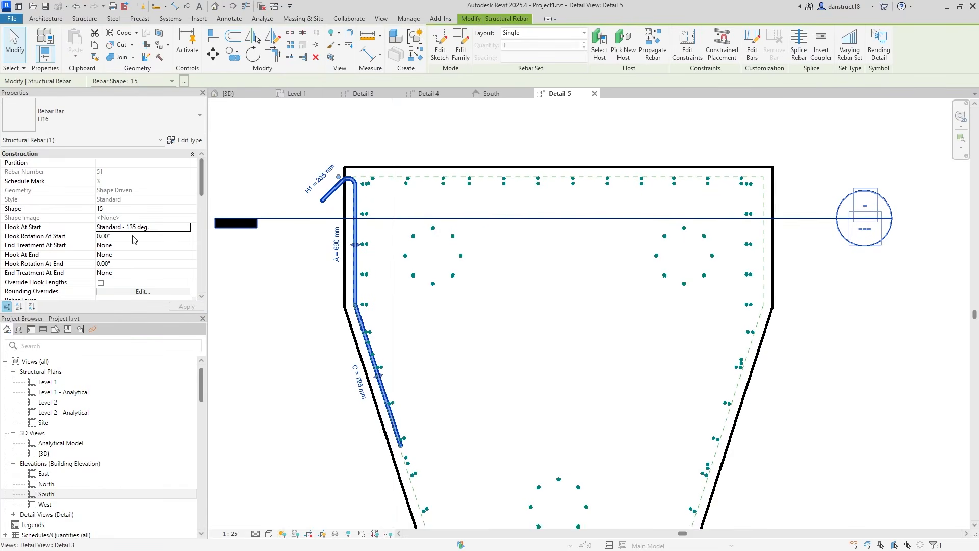
- Edit the hooked side bar's sketch to flip its 135-degree start hook toward the inside of the pile cap
click(440, 46)
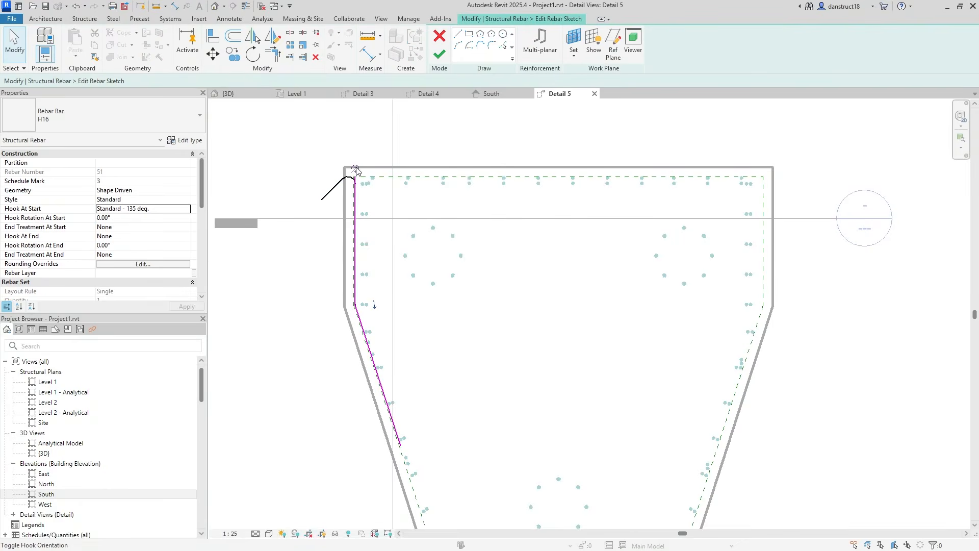
click(439, 54)
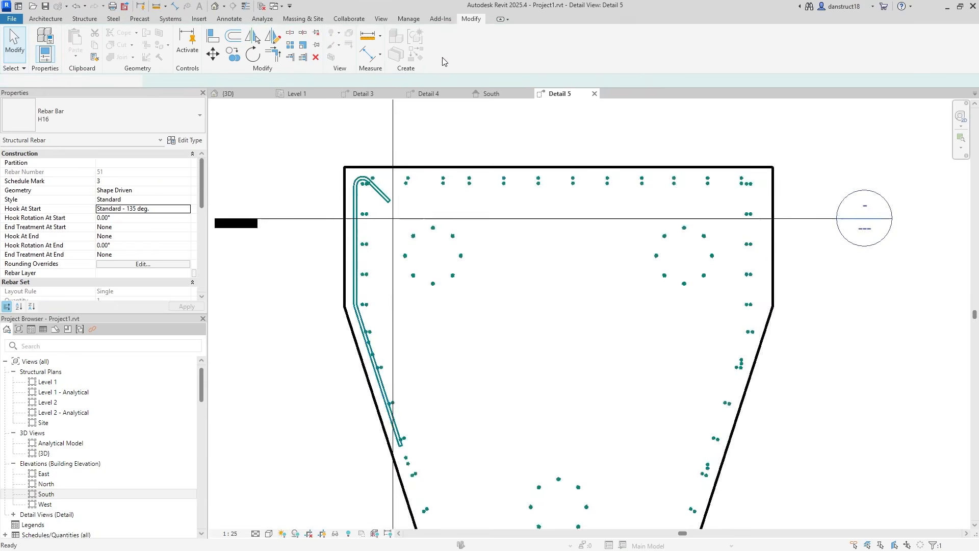
scroll(432, 269, down, 1)
middle_drag(431, 269, 361, 248)
scroll(350, 300, up, 1)
click(263, 369)
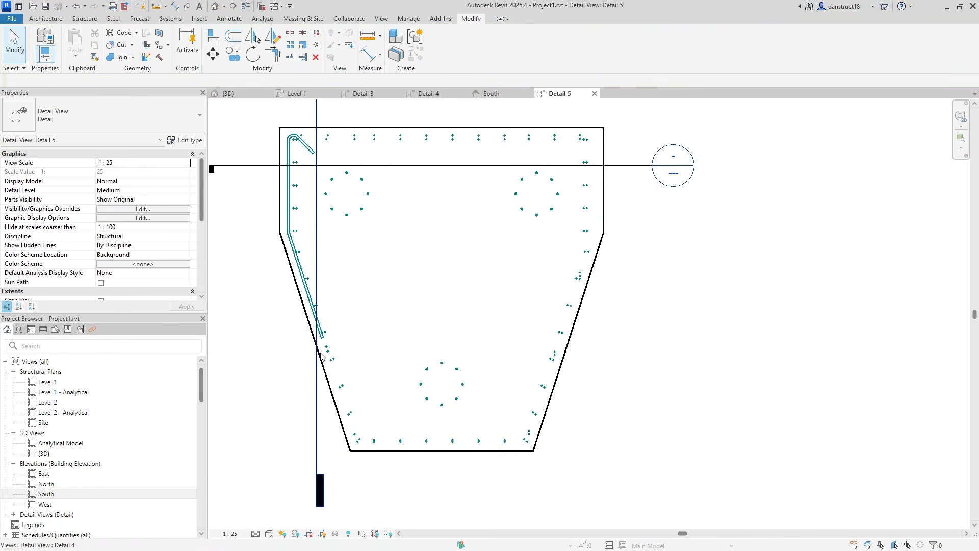
- Sketch a new straight rebar hosted in the pile cap, running along the upper cover line from corner to corner
click(328, 368)
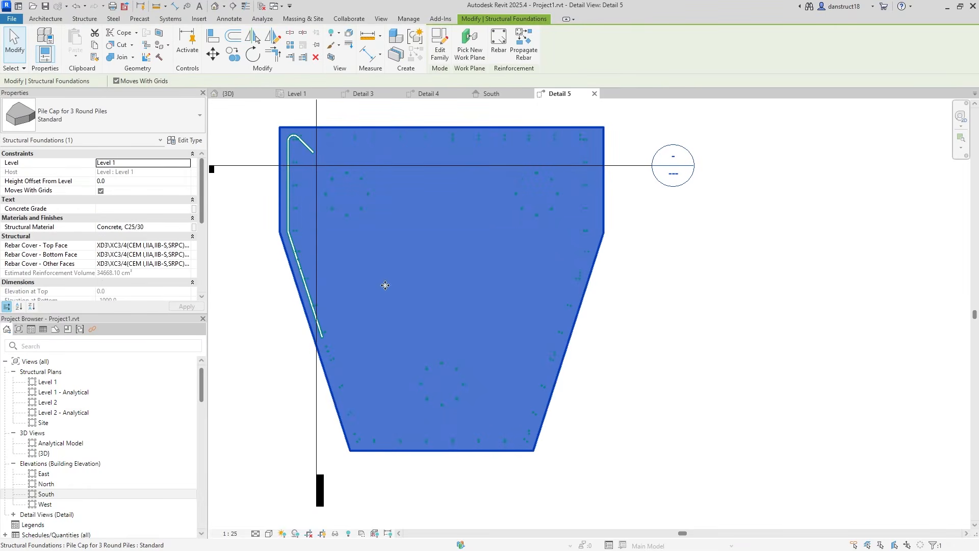
click(497, 54)
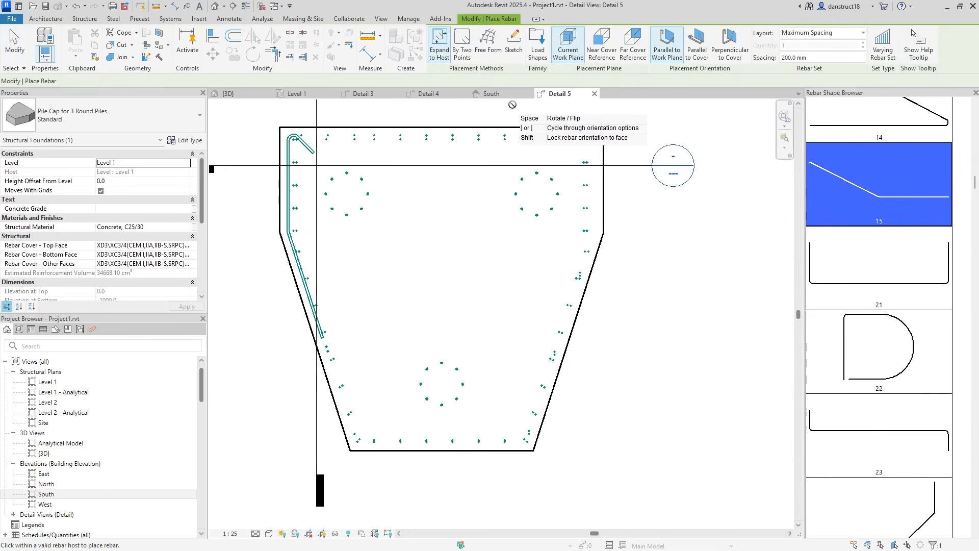
click(517, 57)
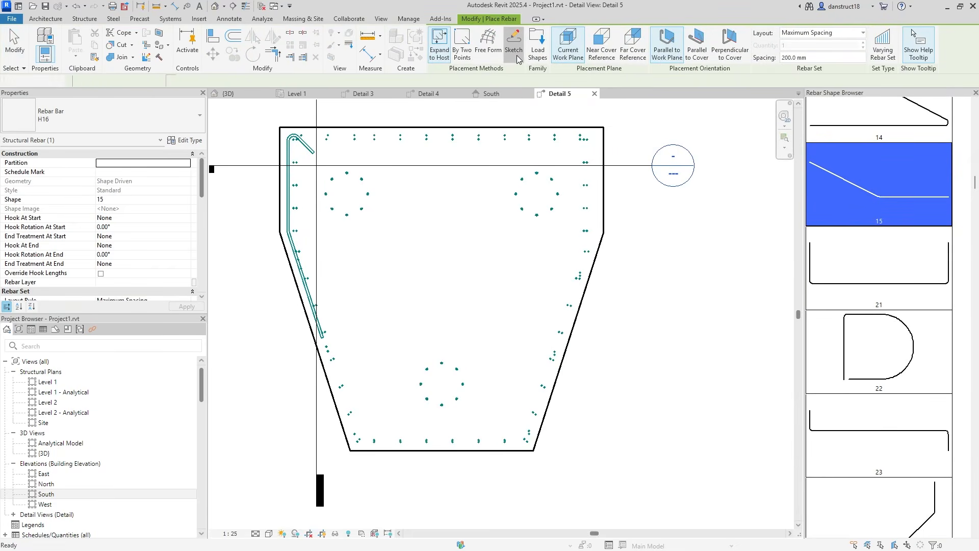
click(400, 217)
scroll(279, 125, up, 5)
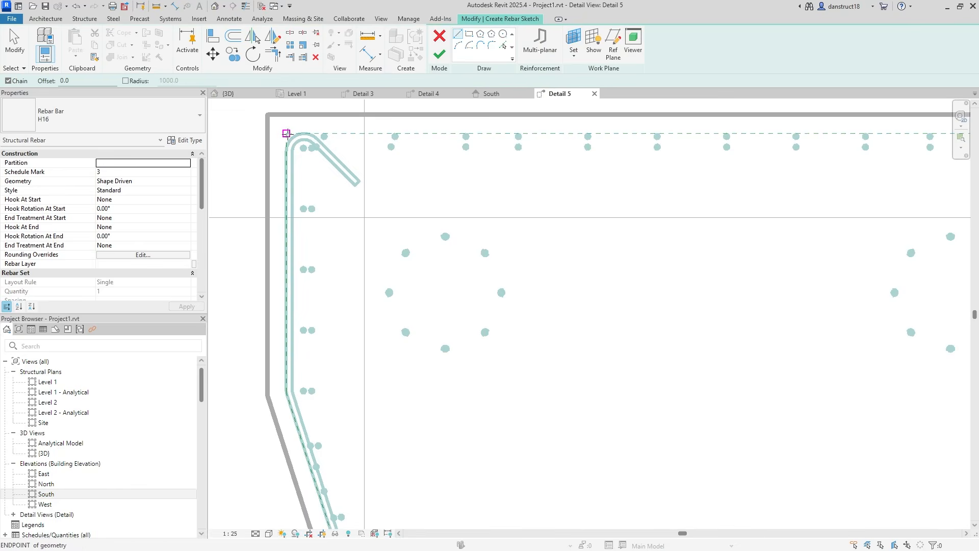
scroll(324, 133, down, 4)
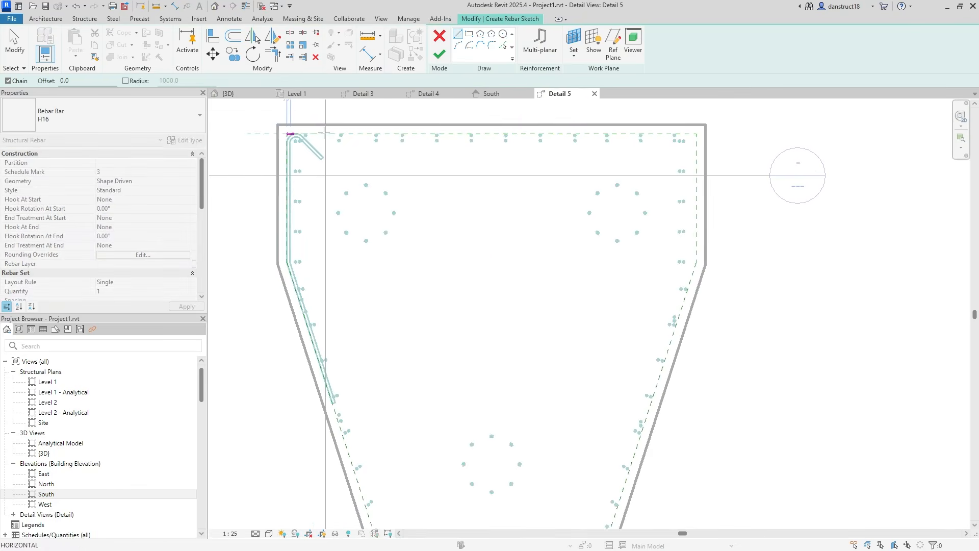
click(695, 132)
key(Escape)
key(Escape)
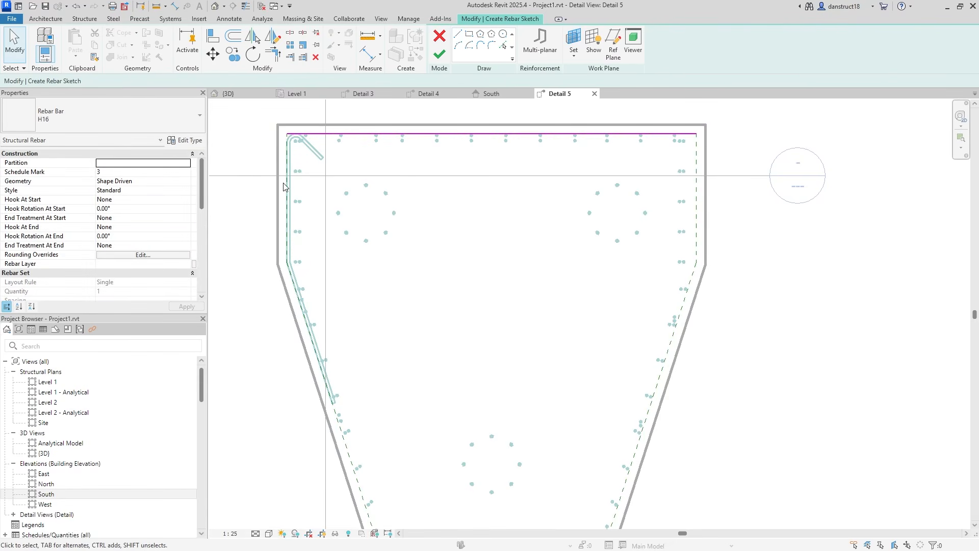
- Set the straight bar's start and end hooks to Standard - 135 deg. and finish its sketch
middle_drag(298, 191, 323, 204)
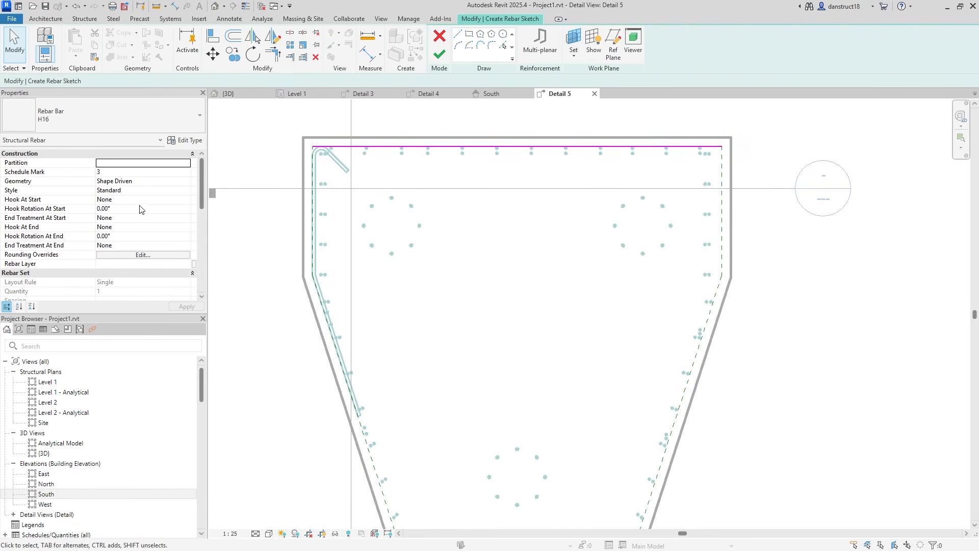
click(187, 200)
click(132, 232)
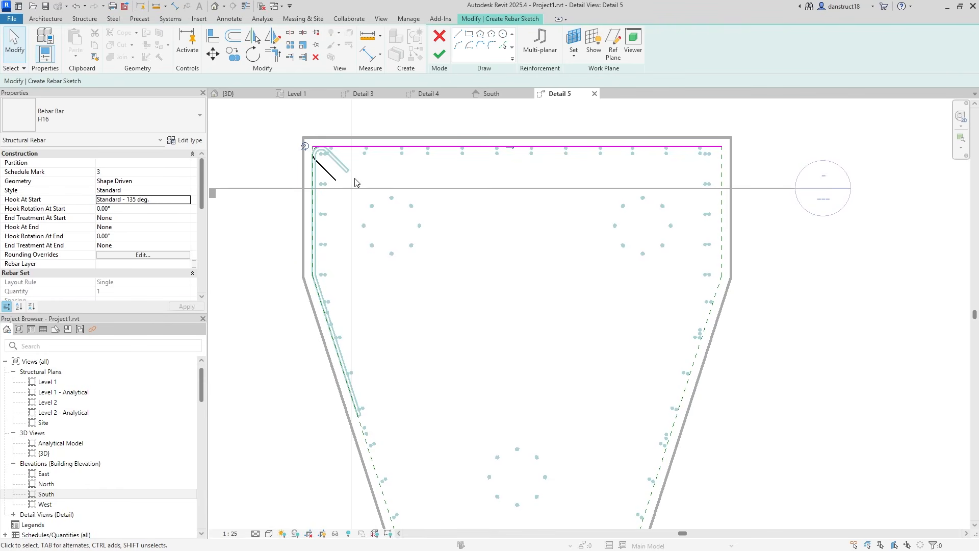
click(186, 228)
click(138, 259)
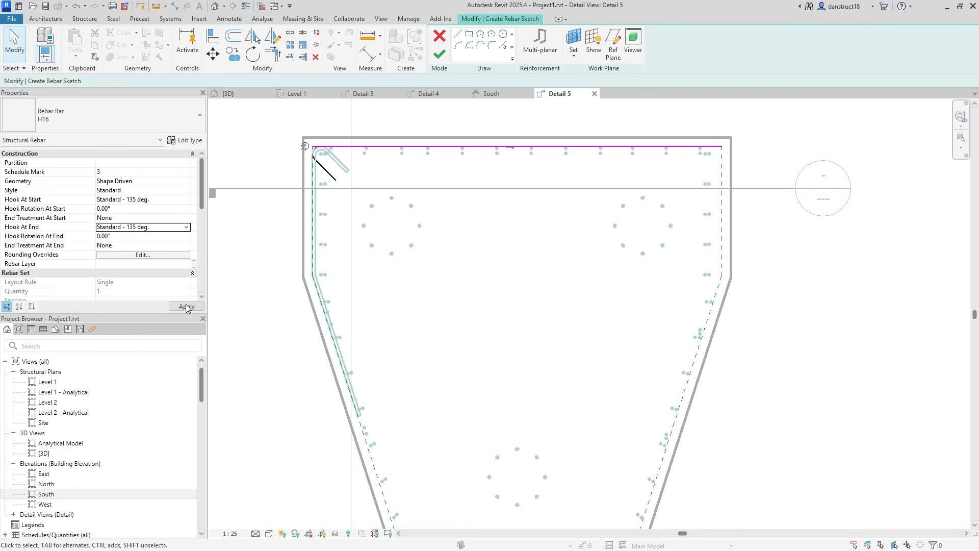
click(440, 59)
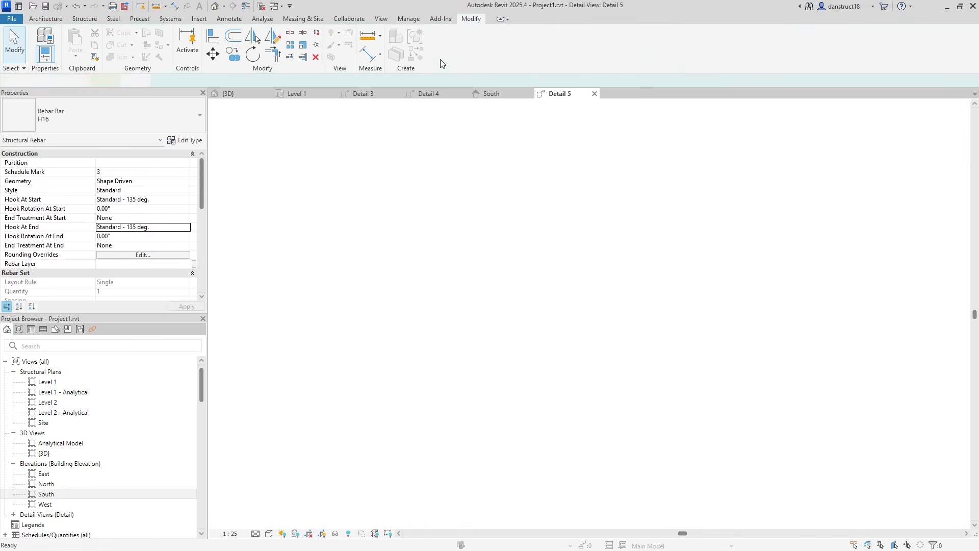
key(Escape)
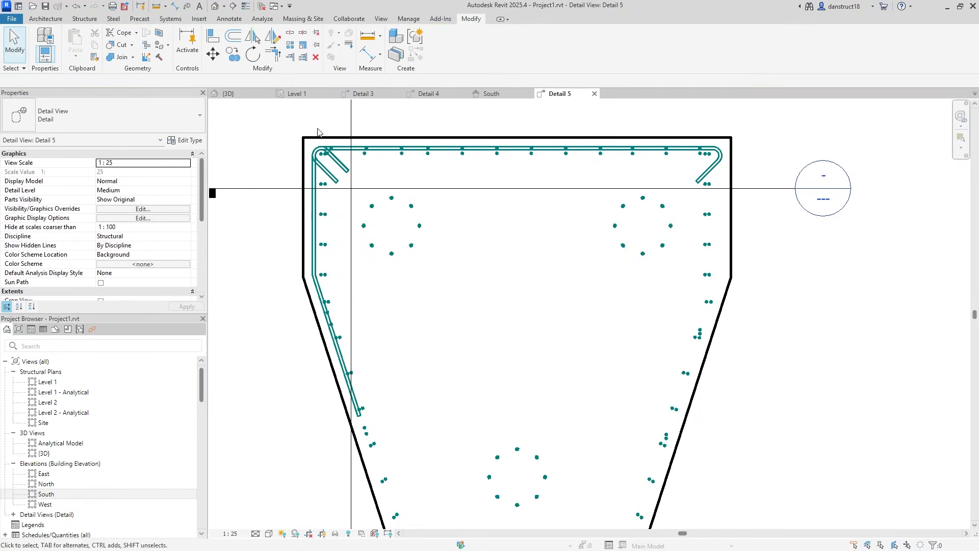
- Change the bent side bar and the straight upper bar to rebar type H12
click(317, 200)
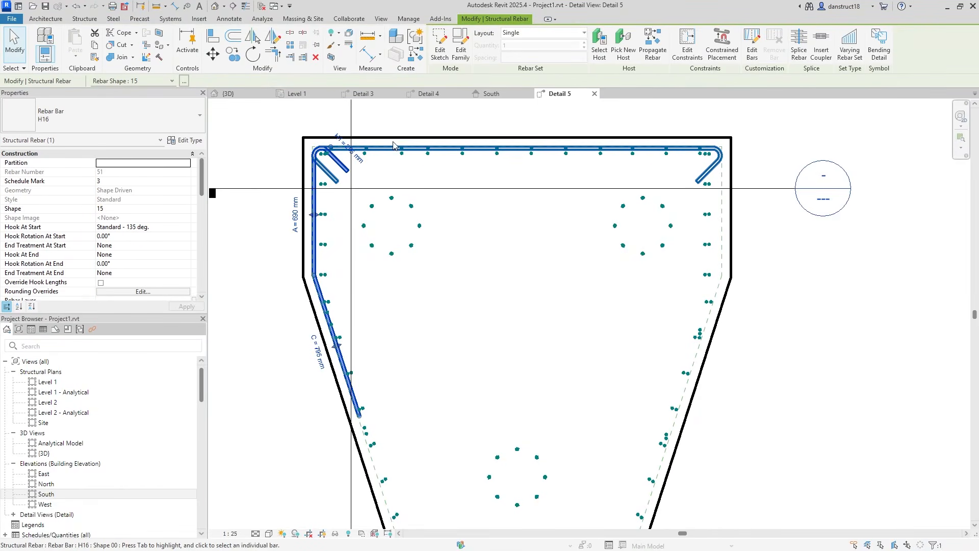
ctrl+click(393, 147)
click(102, 115)
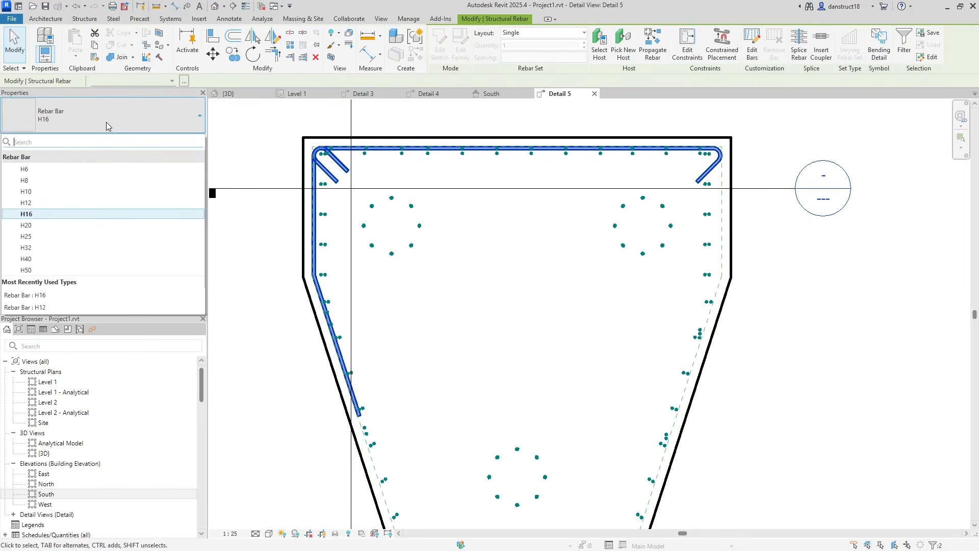
click(45, 203)
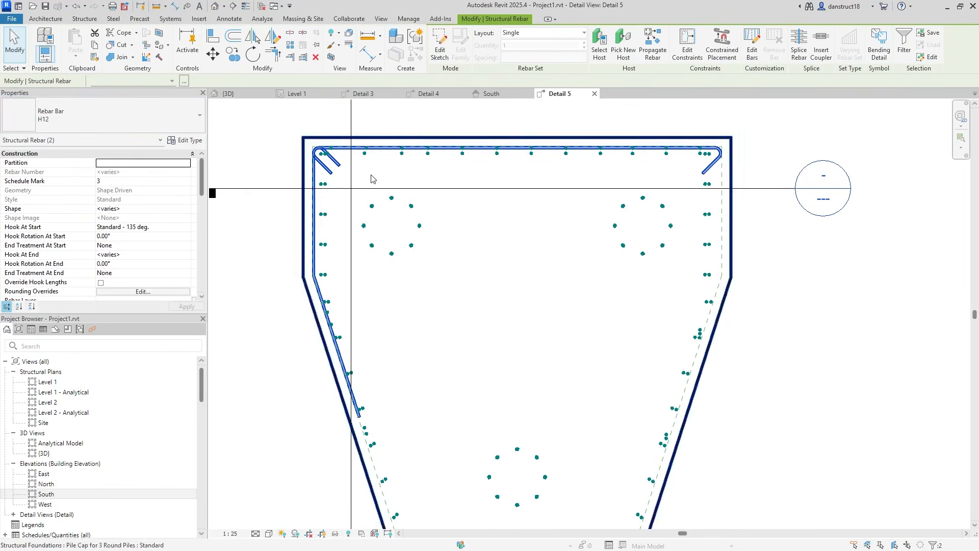
scroll(521, 265, down, 3)
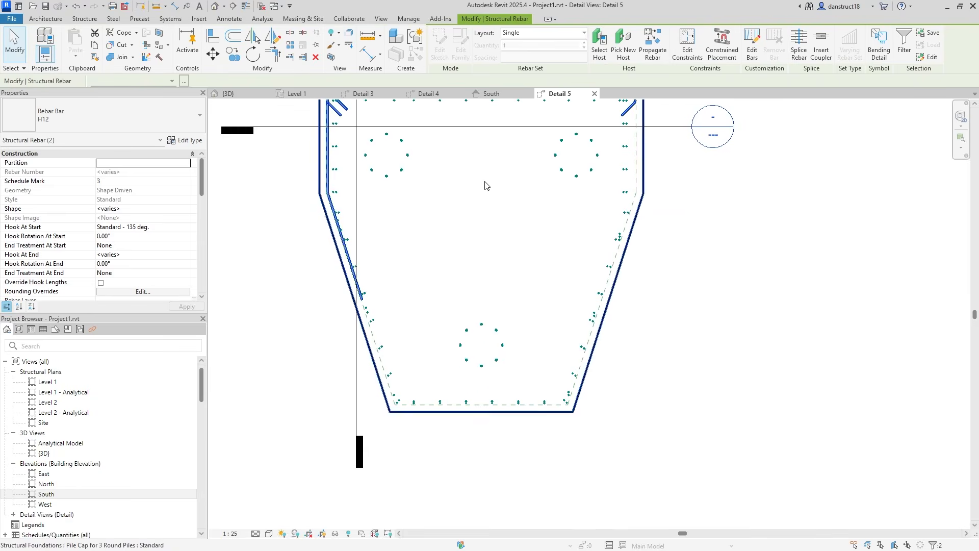
click(298, 308)
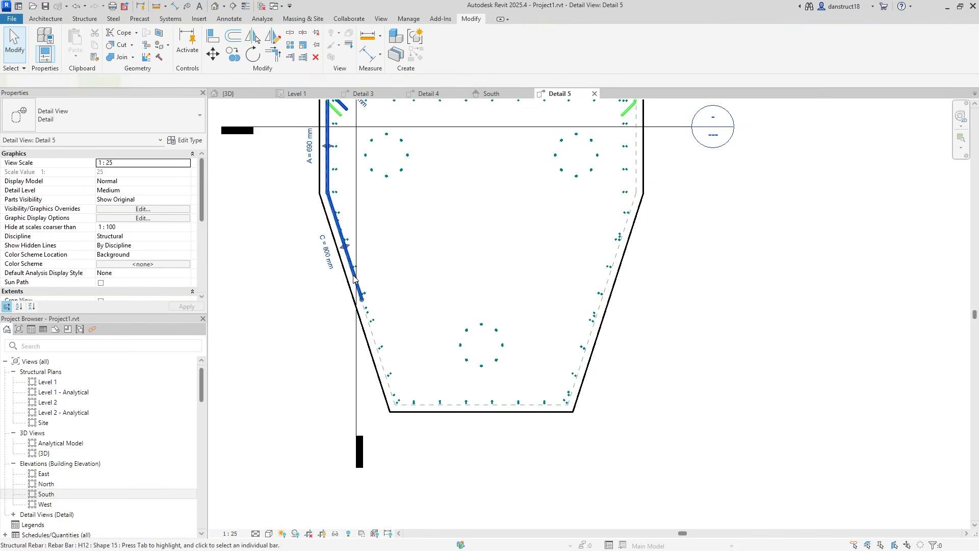
- Start a new sketched rebar with the pile cap as its host
click(355, 279)
click(467, 183)
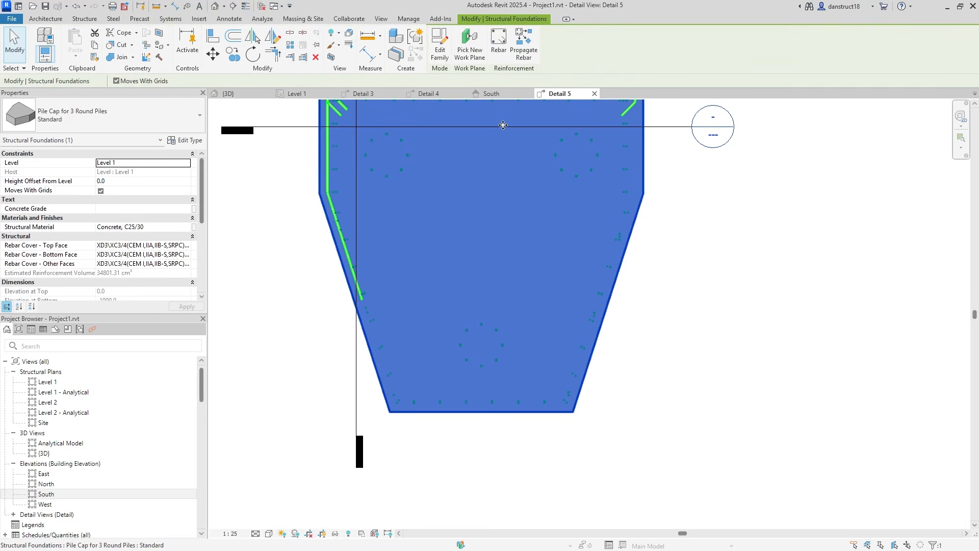
click(502, 48)
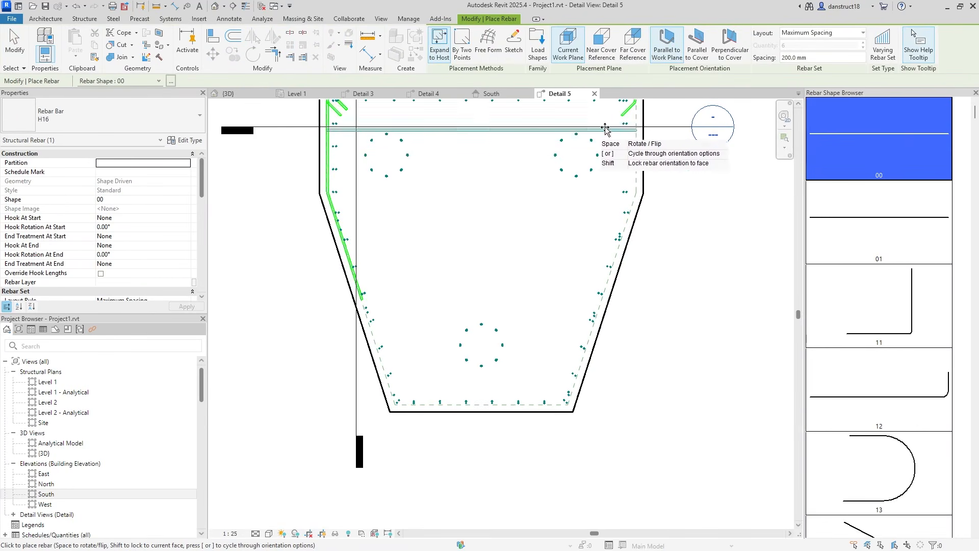
click(513, 43)
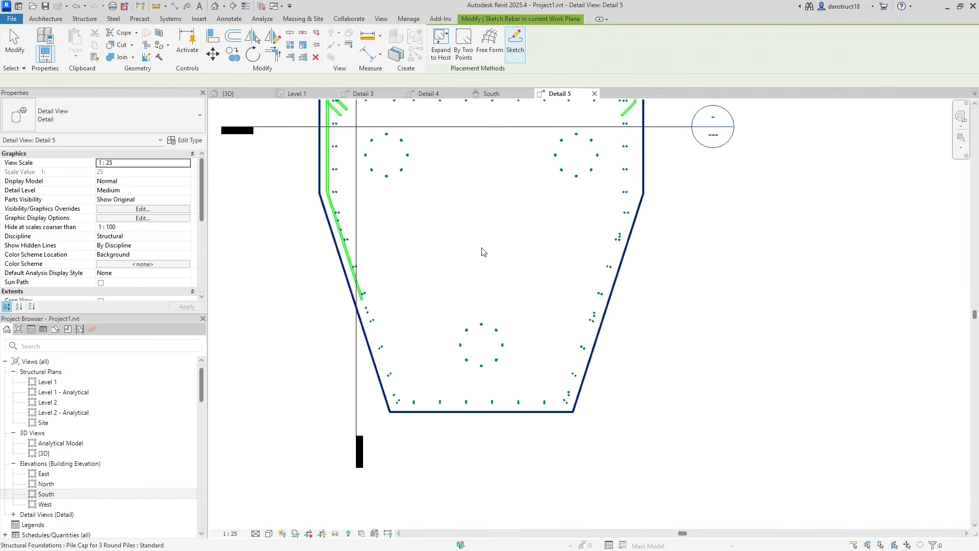
click(482, 247)
scroll(343, 224, up, 5)
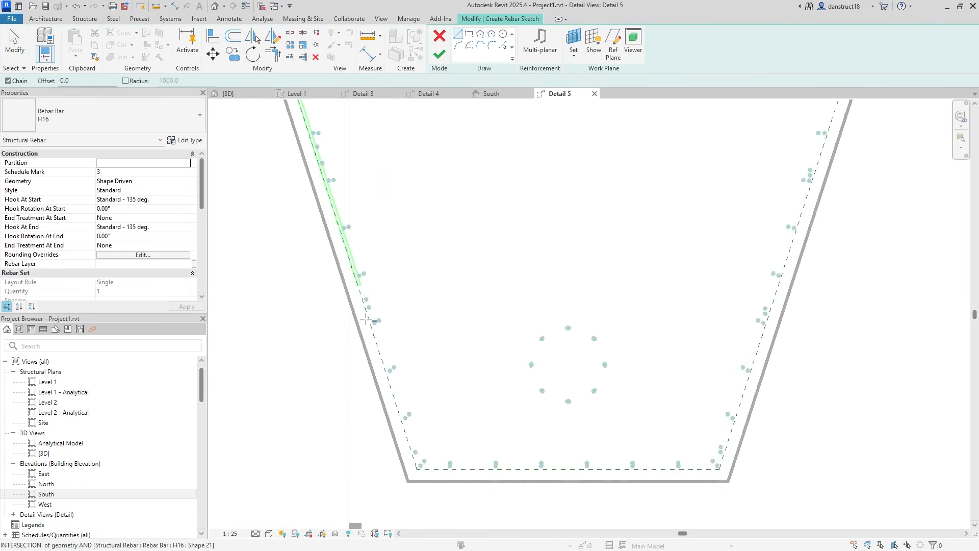
click(342, 225)
scroll(400, 317, down, 3)
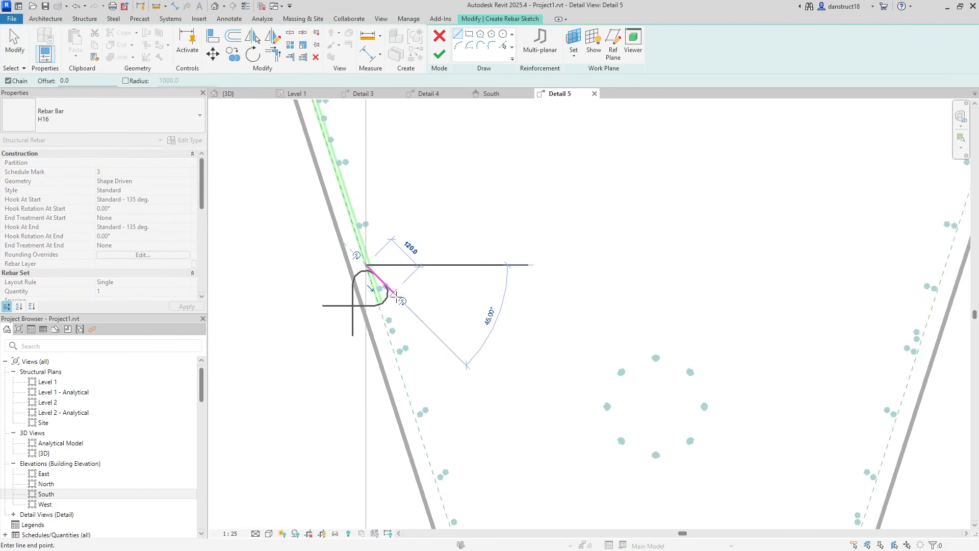
key(Escape)
key(Escape)
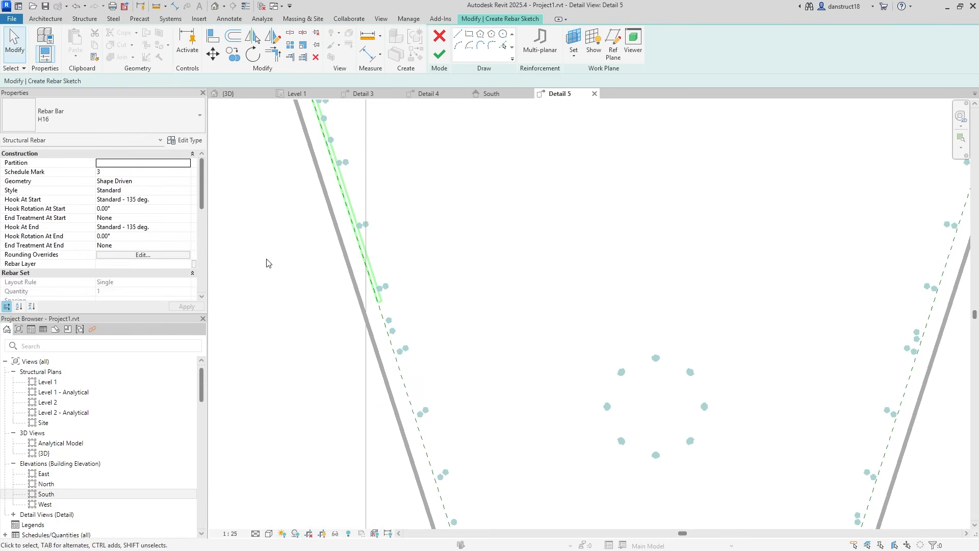
- Set both the start hook and the end hook of the new bar to None
click(186, 199)
click(180, 236)
click(186, 228)
click(173, 236)
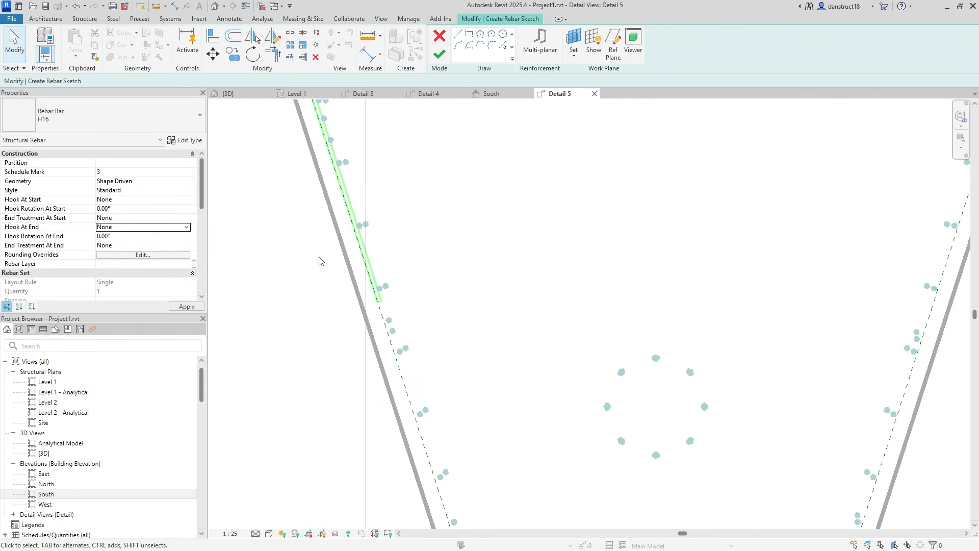
- Draw the bar about 1088 mm down the left sloping cover line, overlapping the side bar, then along the bottom cover line to the opposite corner
click(459, 35)
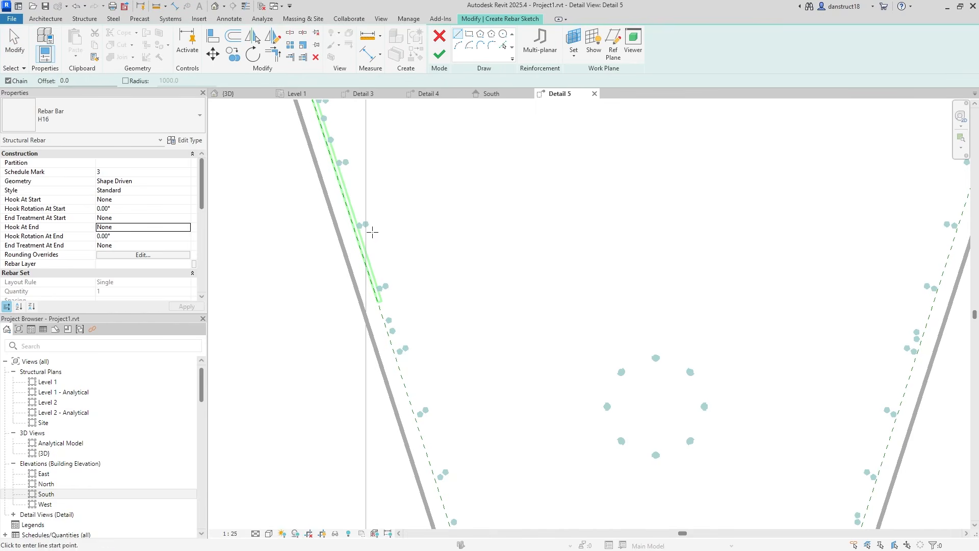
scroll(340, 208, up, 2)
click(335, 195)
scroll(288, 188, down, 3)
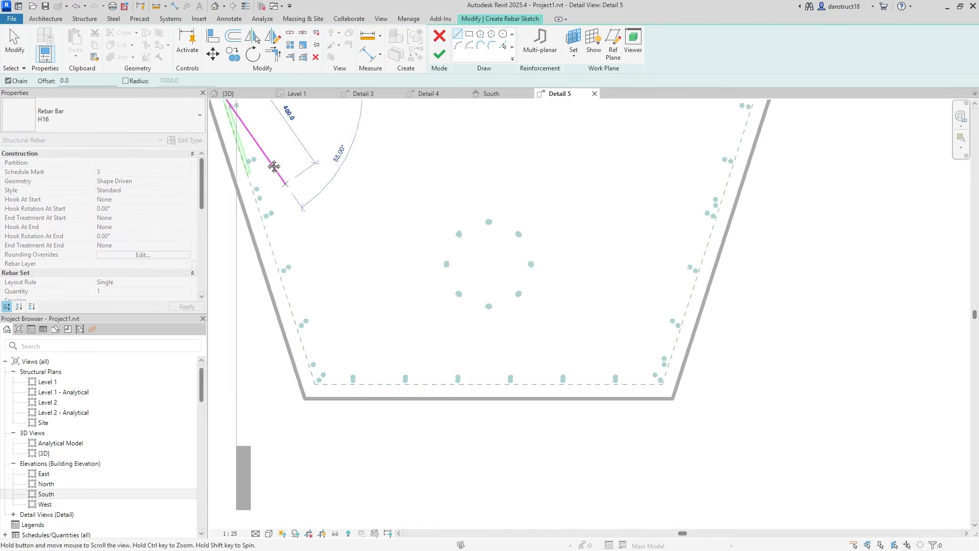
click(287, 344)
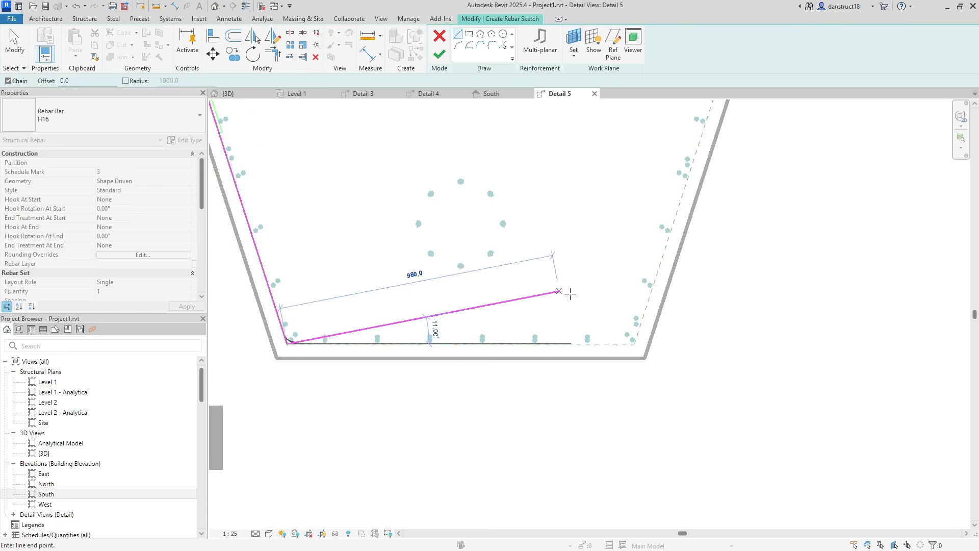
scroll(634, 344, down, 2)
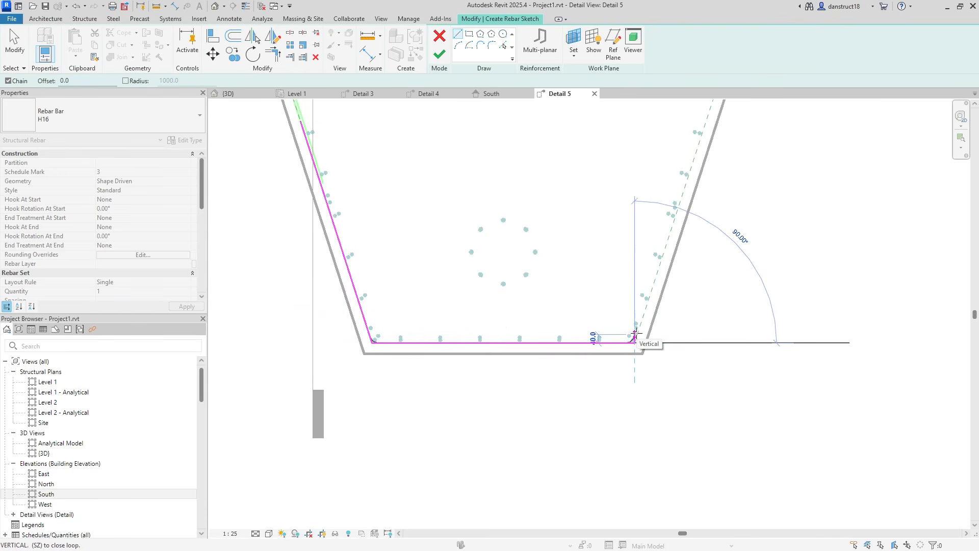
key(Escape)
key(Escape)
scroll(450, 262, down, 3)
middle_drag(450, 267, 426, 330)
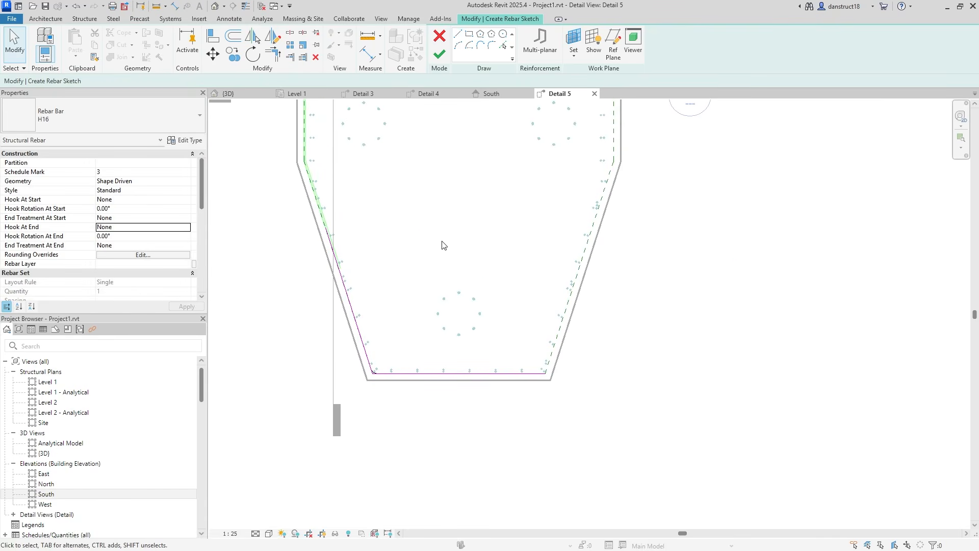
- Mirror a copy of the sloping sketch line to the opposite side about a vertical axis through the bottom edge's midpoint
click(356, 316)
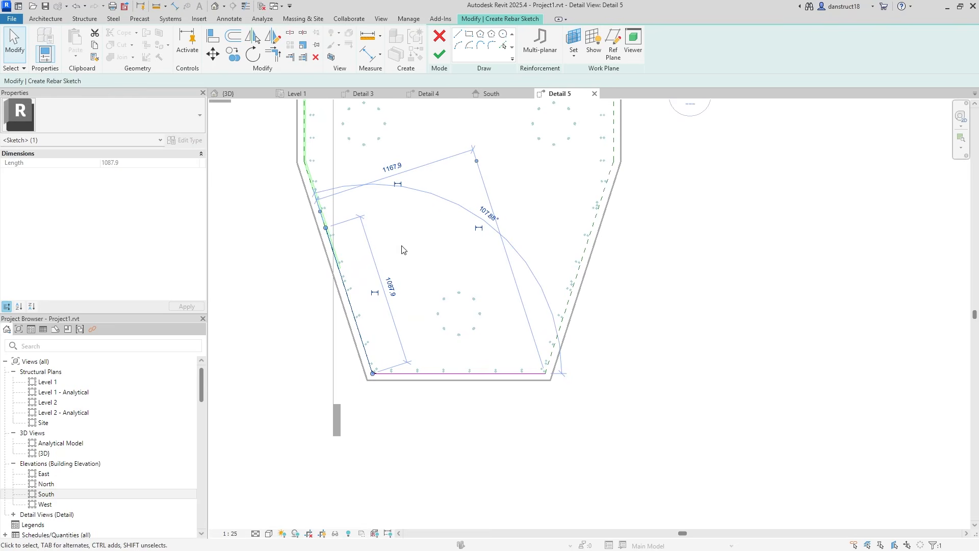
click(275, 39)
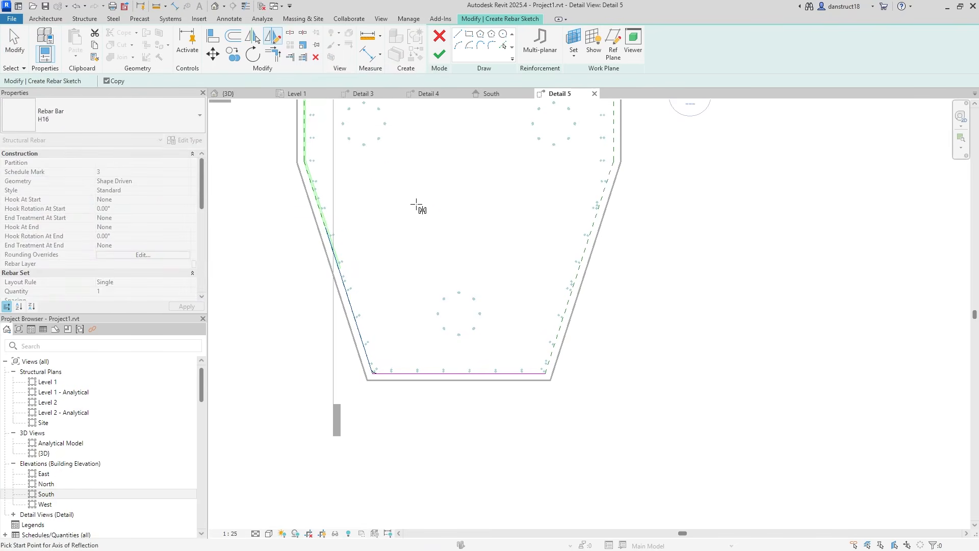
click(459, 380)
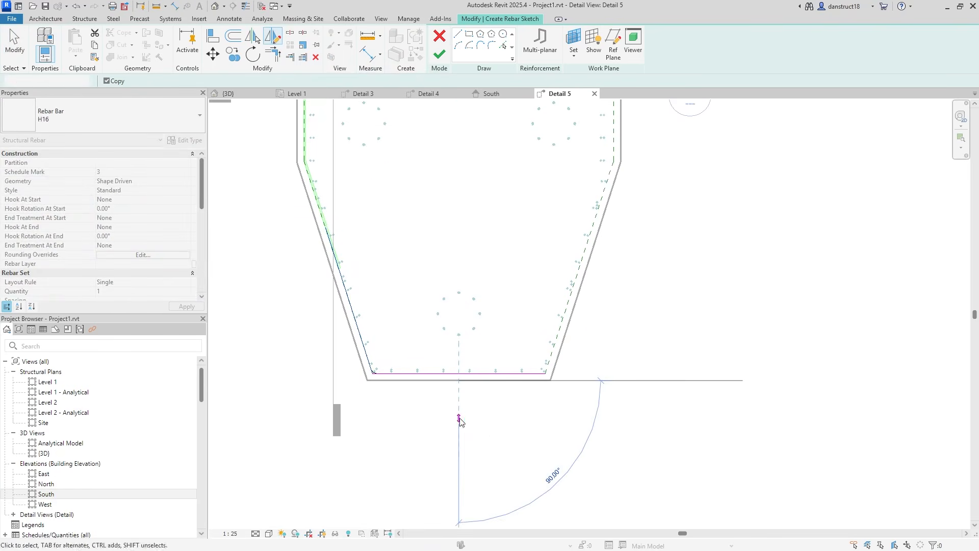
click(459, 420)
click(461, 406)
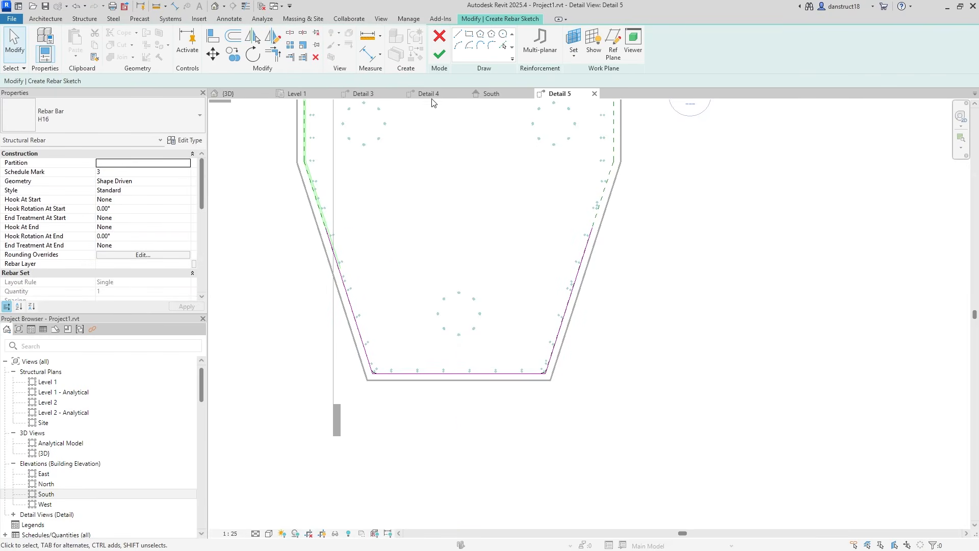
- Finish the sketched U-shaped bar at the pile cap's narrow end and change its bar type to H12
click(440, 54)
key(Escape)
click(420, 379)
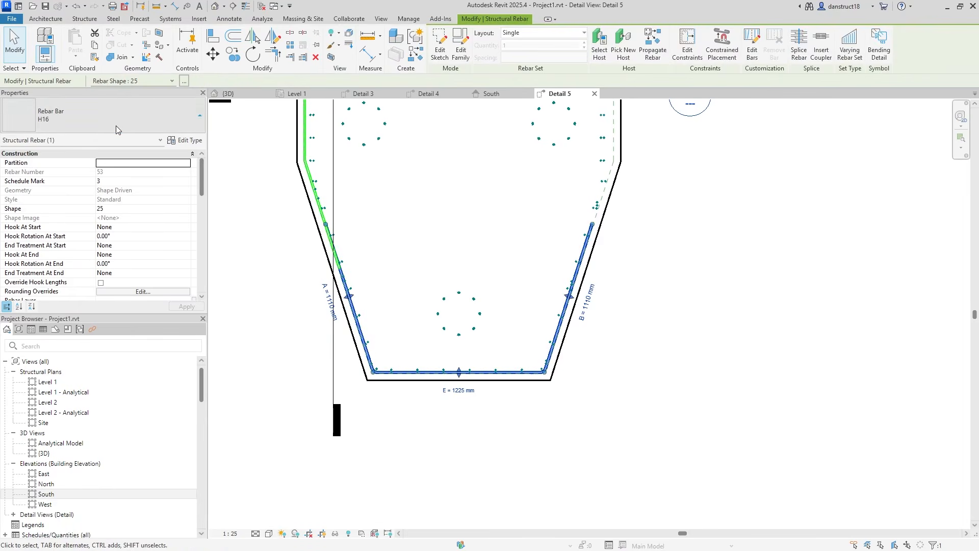
click(102, 117)
click(45, 203)
- Examine the U-shaped bar, the hooked side bar and the hooked top bar, checking their types and shapes
scroll(344, 292, up, 1)
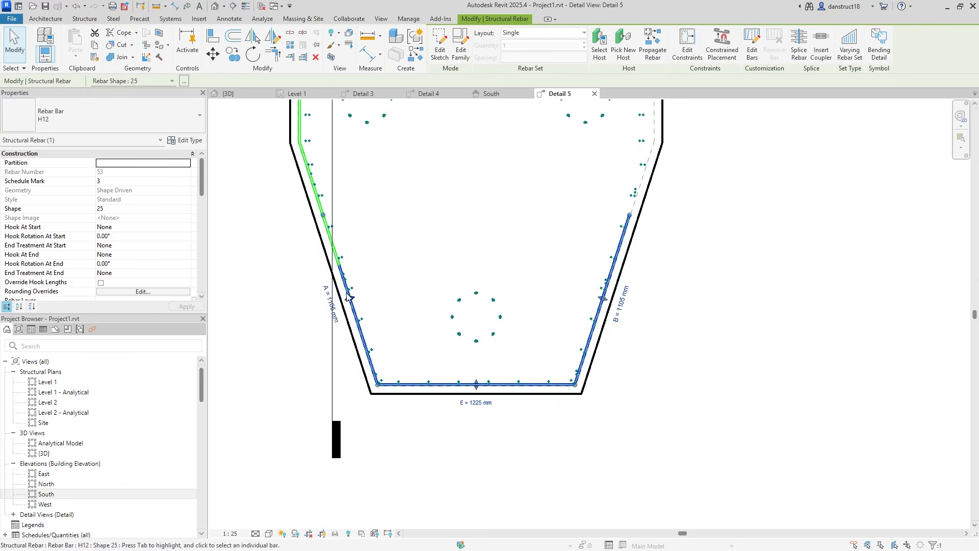
middle_drag(421, 400, 445, 450)
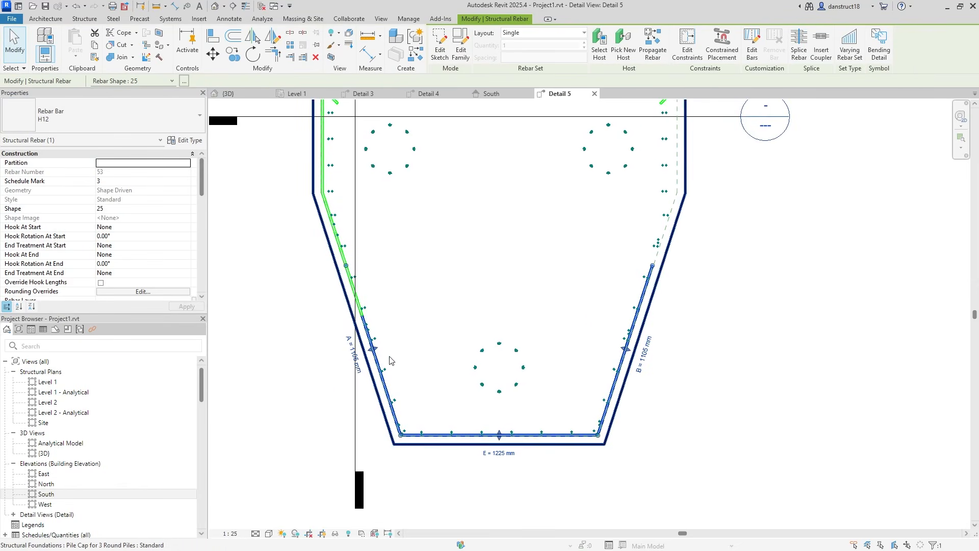
mouse_move(334, 217)
middle_down()
mouse_move(356, 364)
mouse_move(343, 231)
middle_up()
click(329, 187)
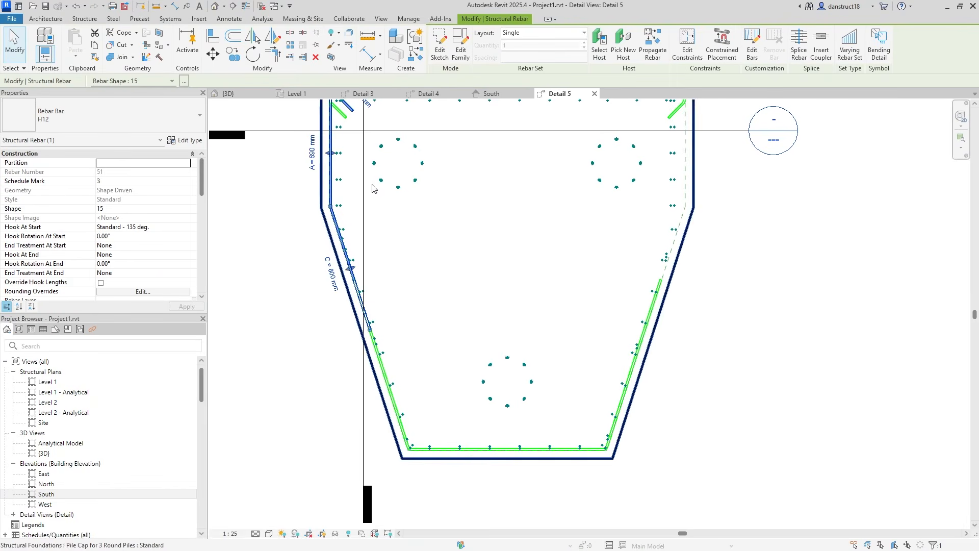
middle_drag(374, 186, 379, 332)
click(389, 247)
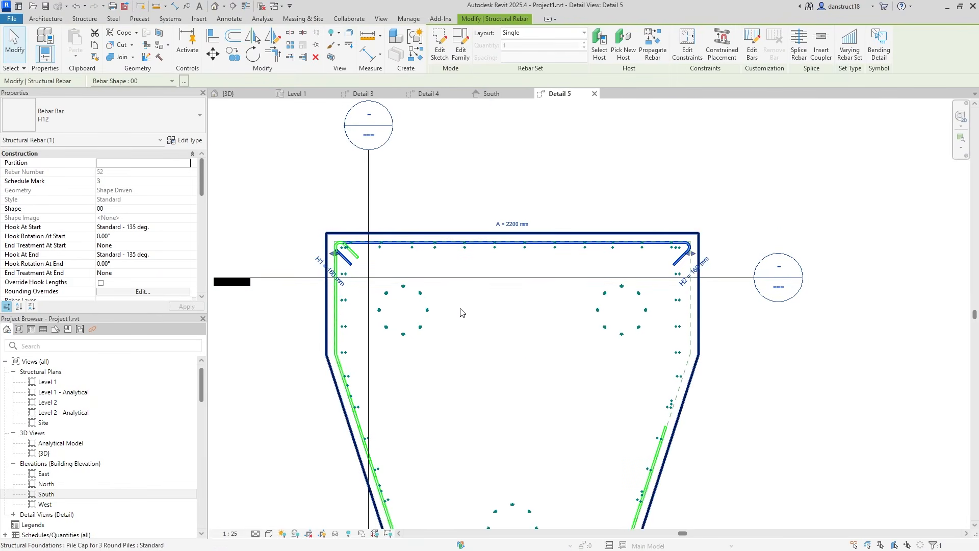
scroll(431, 245, down, 2)
middle_drag(429, 244, 449, 231)
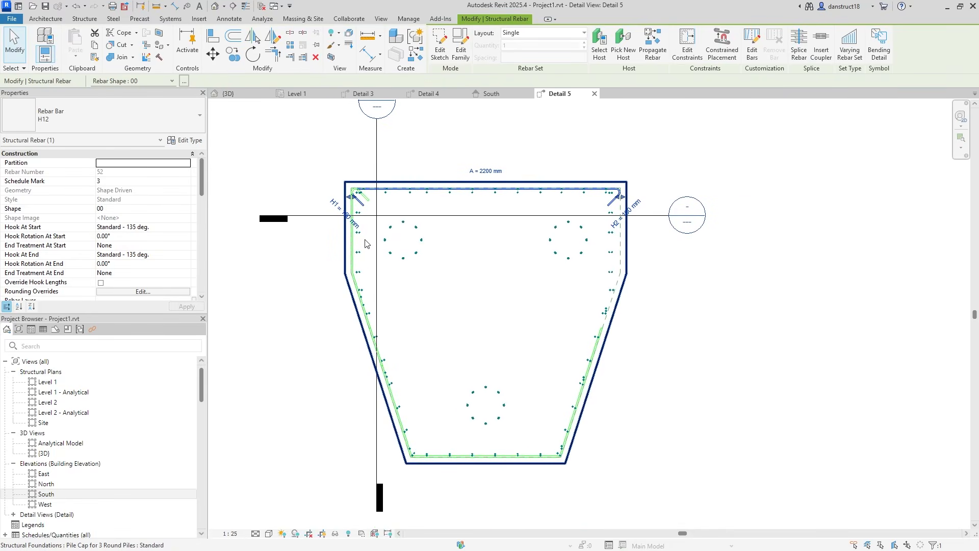
click(311, 279)
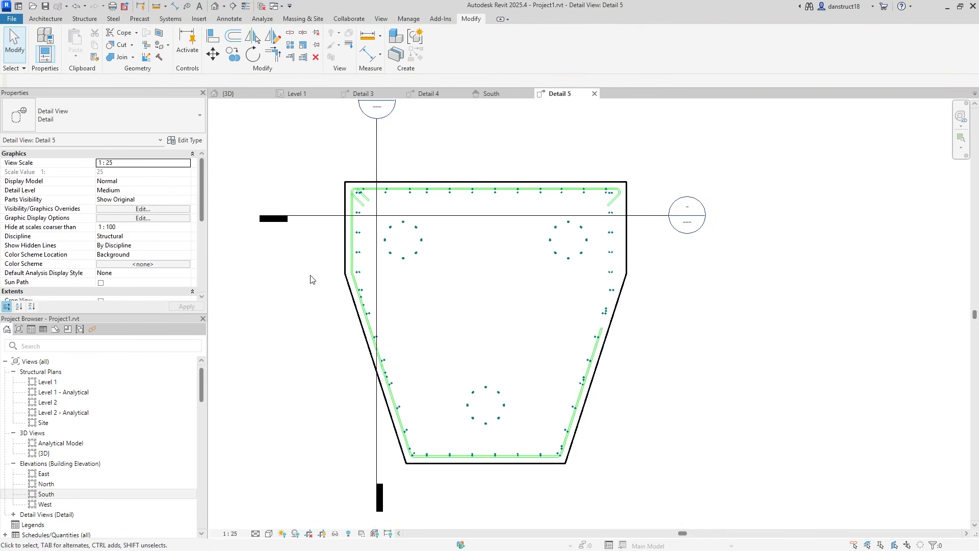
- Mirror a copy of the hooked side bar to the opposite side about a vertical axis through the top edge's midpoint
click(352, 252)
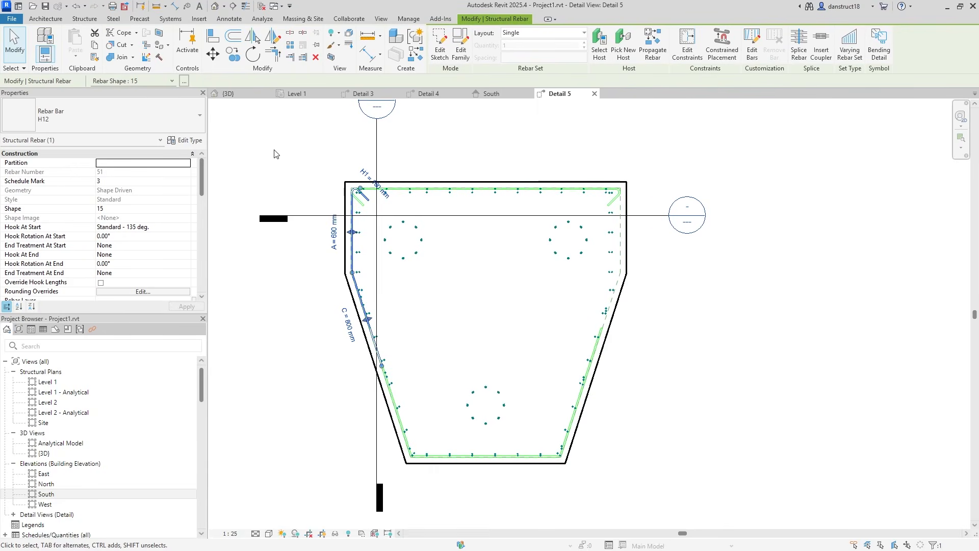
click(274, 37)
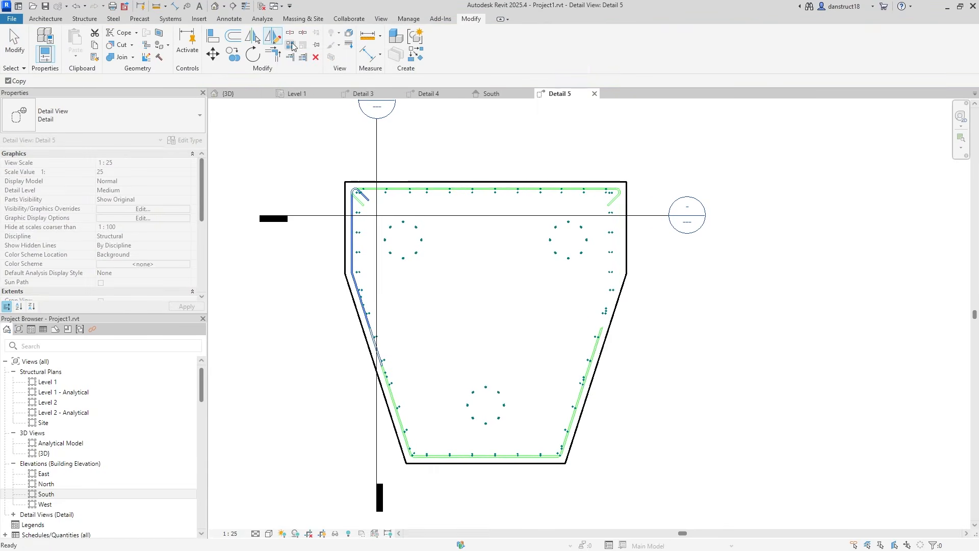
click(487, 181)
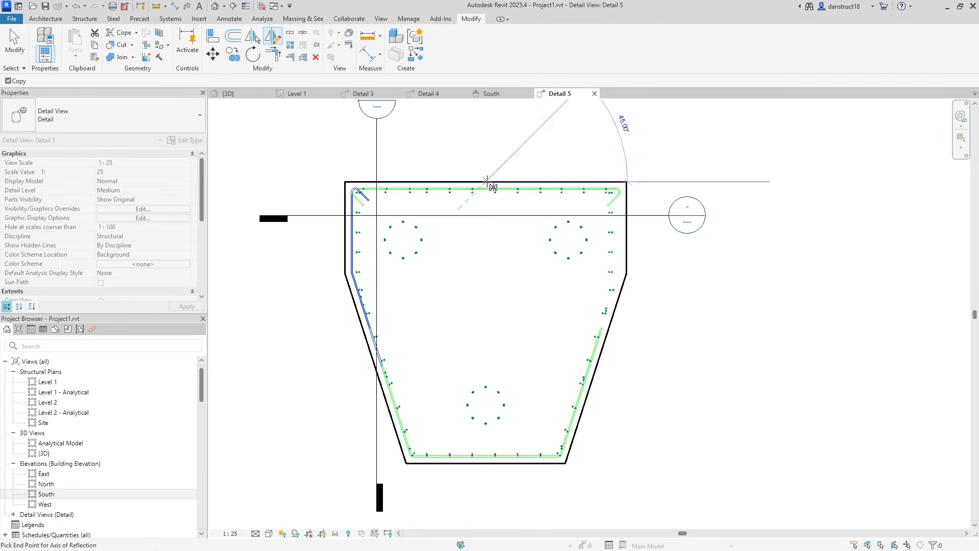
click(488, 158)
key(Escape)
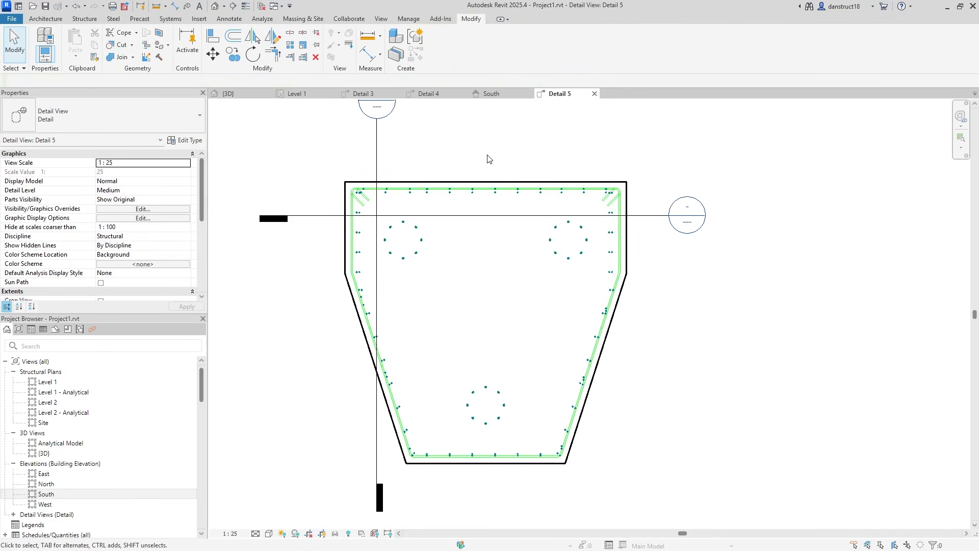
- Select all four perimeter bars and set their Rebar Layer to SIDE-BARS
middle_drag(487, 158, 526, 166)
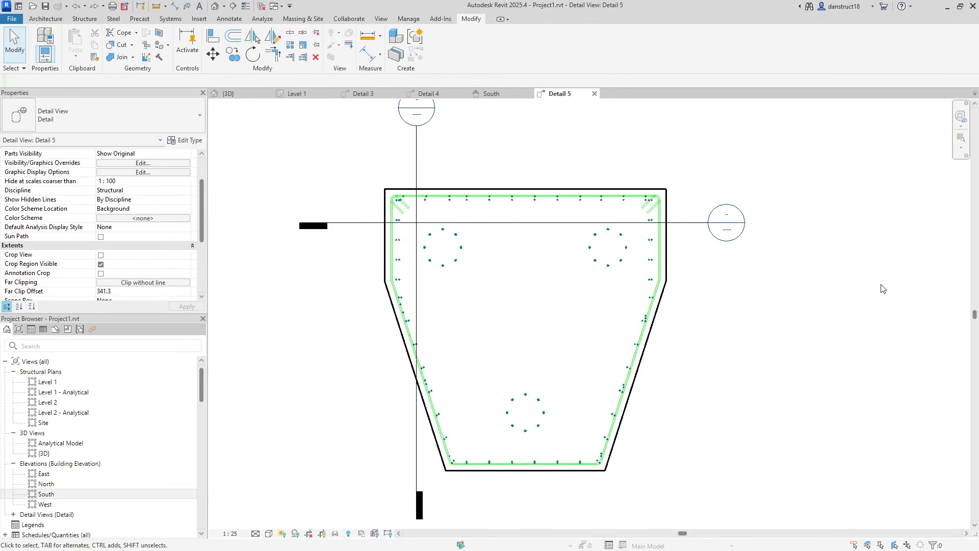
click(649, 329)
ctrl+click(607, 389)
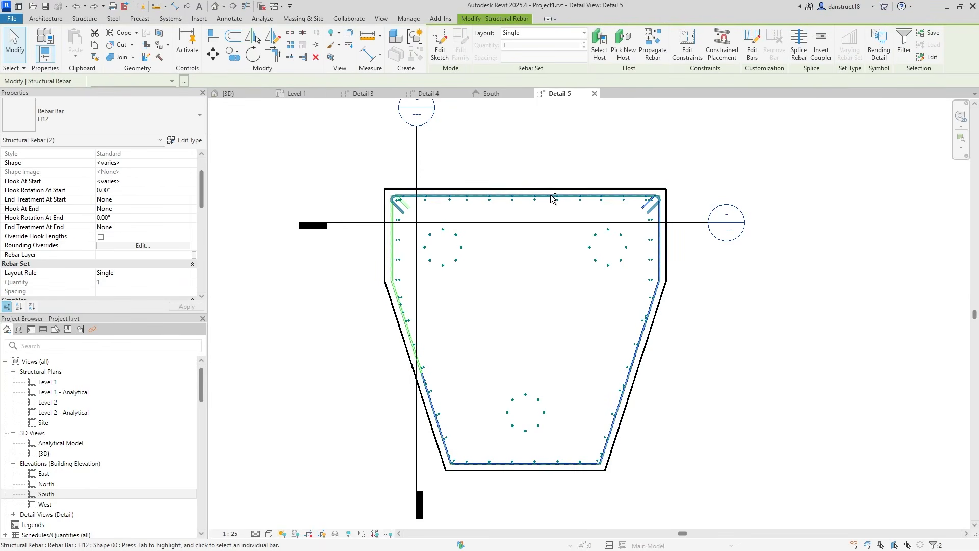
ctrl+click(387, 282)
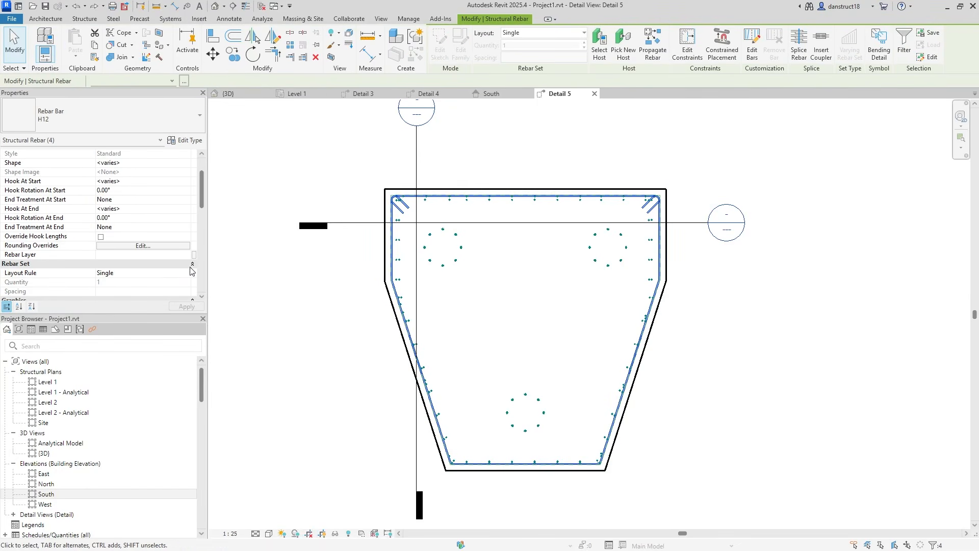
click(188, 259)
click(128, 283)
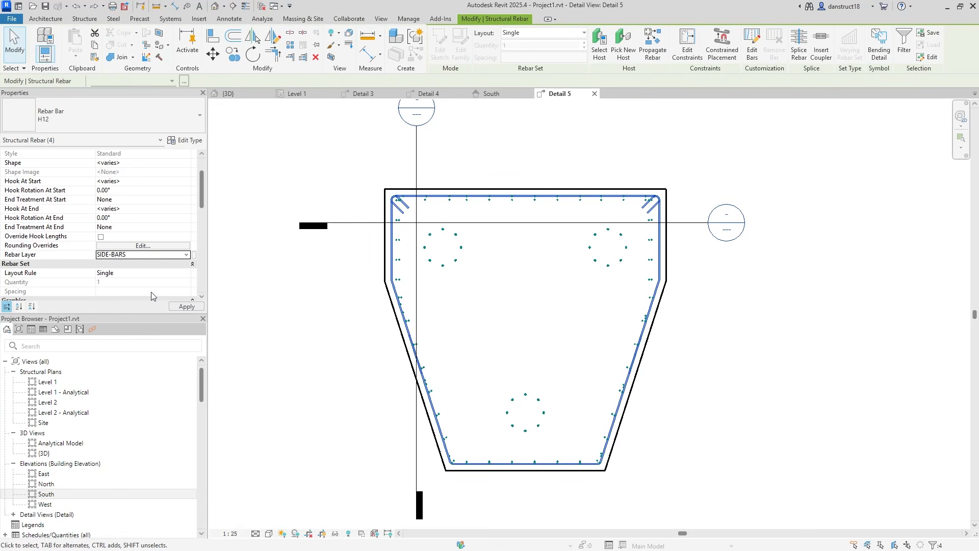
- Set the four bars' layout to Maximum Spacing at 200 mm and switch to the 3D view
click(521, 36)
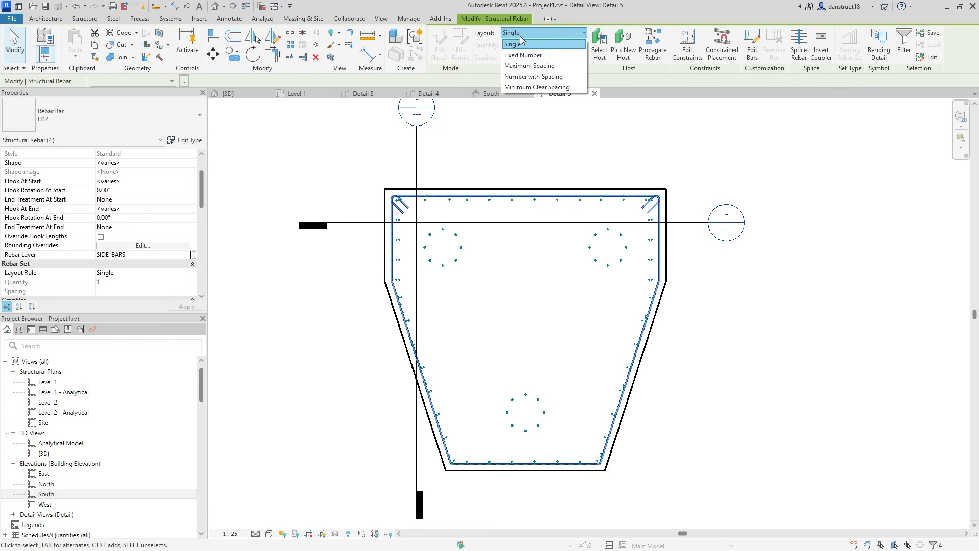
click(525, 66)
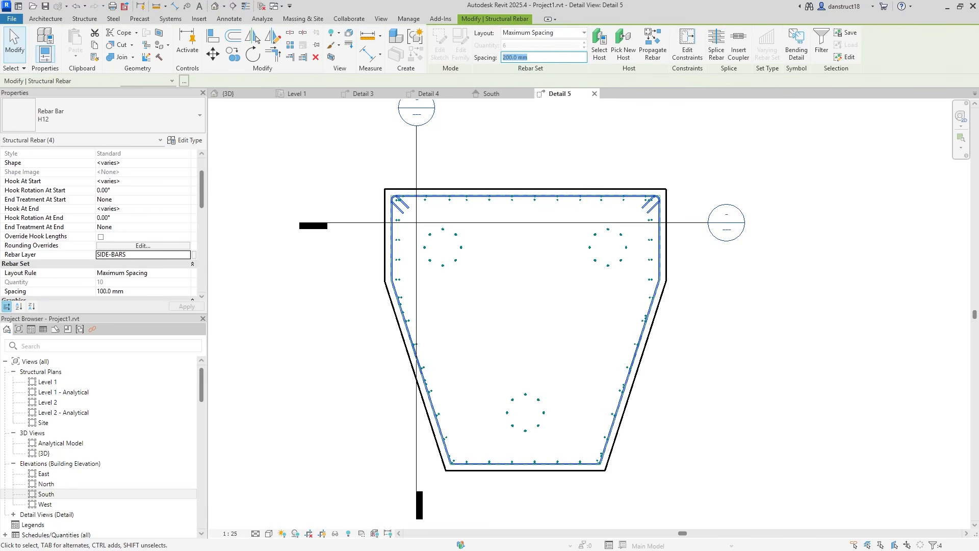
click(239, 96)
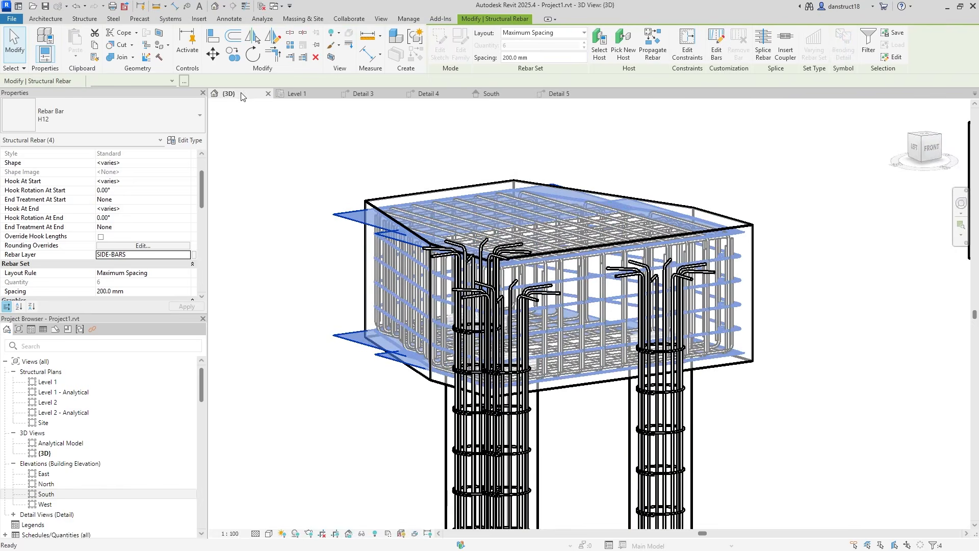
- Temporarily isolate the four side reinforcement sets in the 3D view
shift+middle_drag(347, 306, 350, 247)
scroll(436, 216, up, 2)
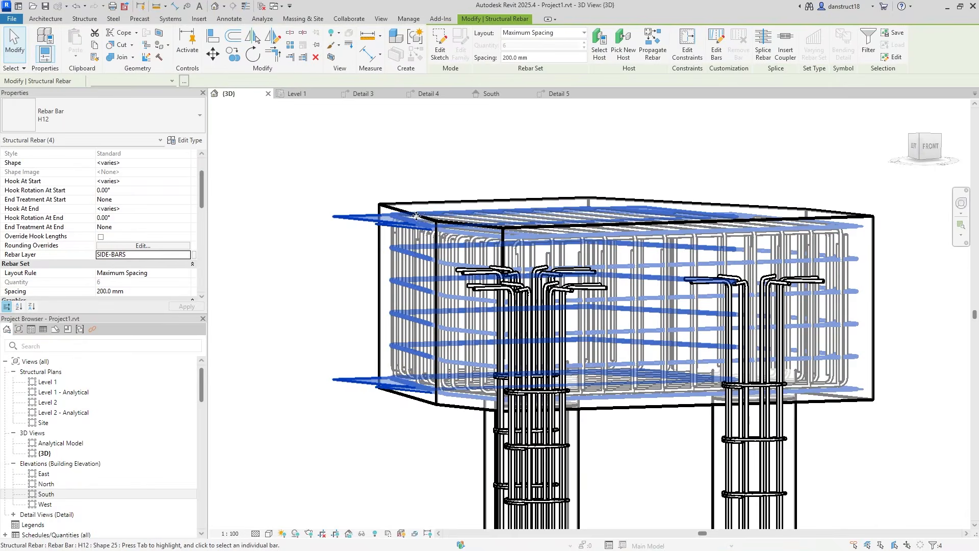
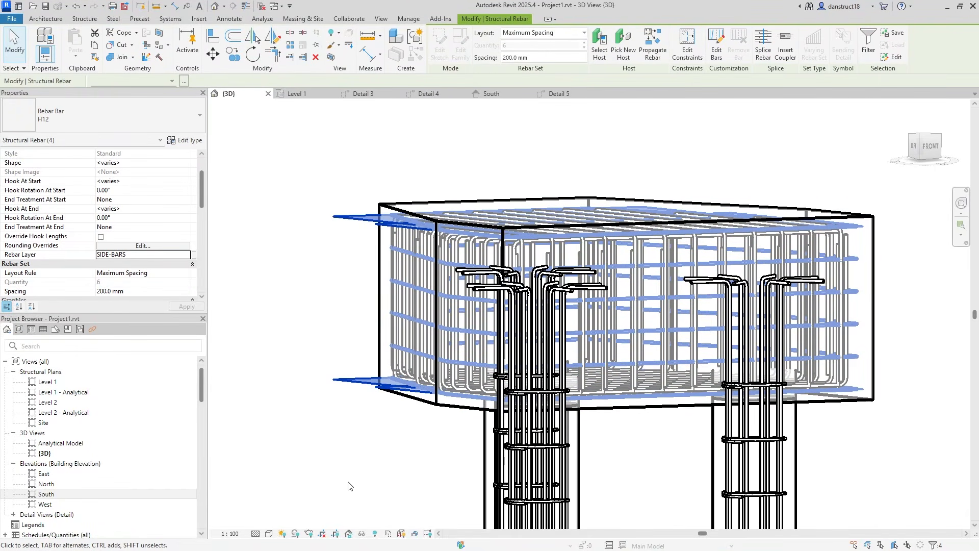
click(362, 534)
click(382, 500)
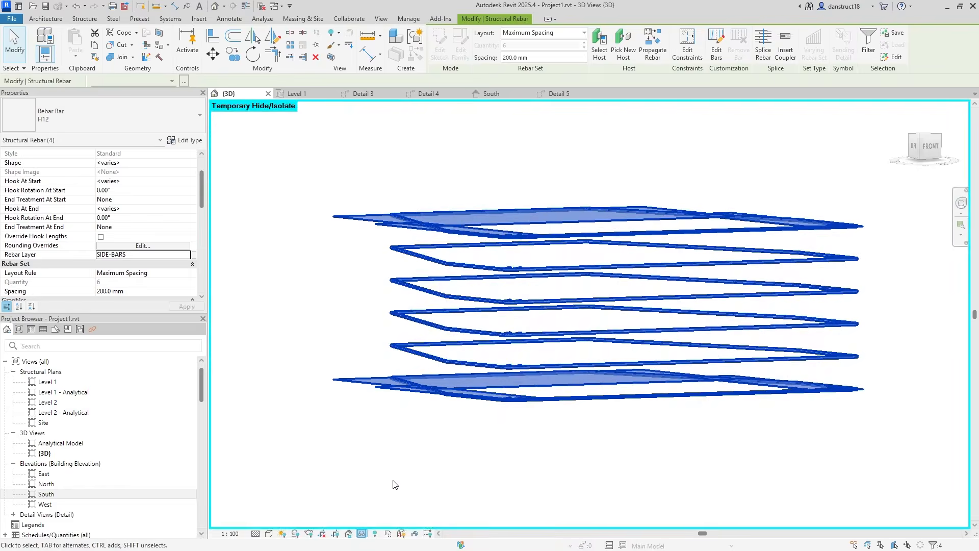
click(800, 165)
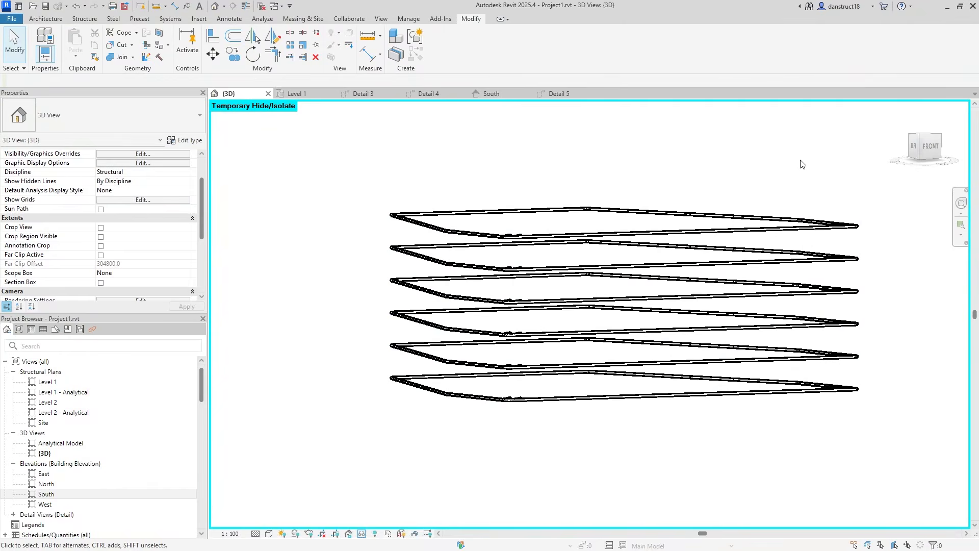
- In the front view, raise the bottom end of each side reinforcement set slightly so the lowest bars align
click(930, 147)
scroll(582, 380, up, 2)
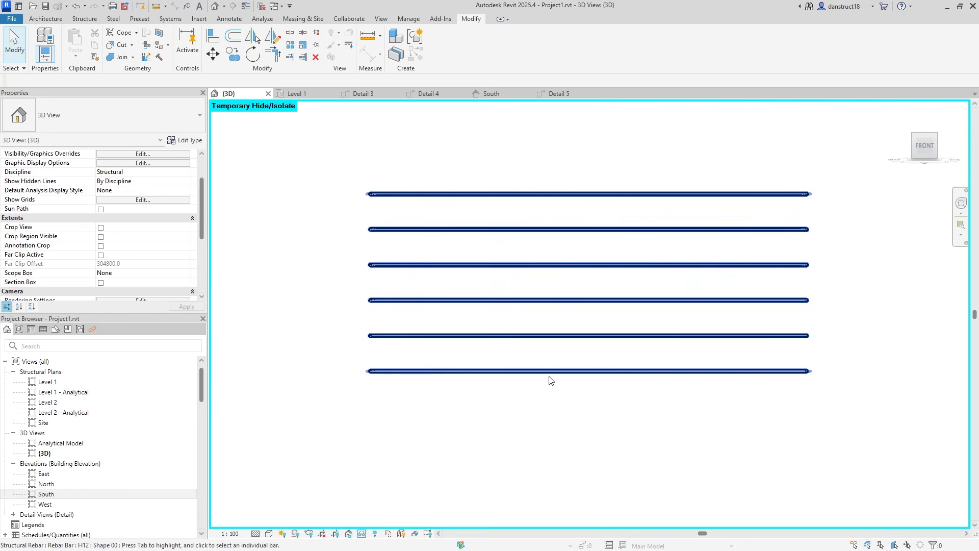
click(582, 371)
scroll(587, 371, up, 3)
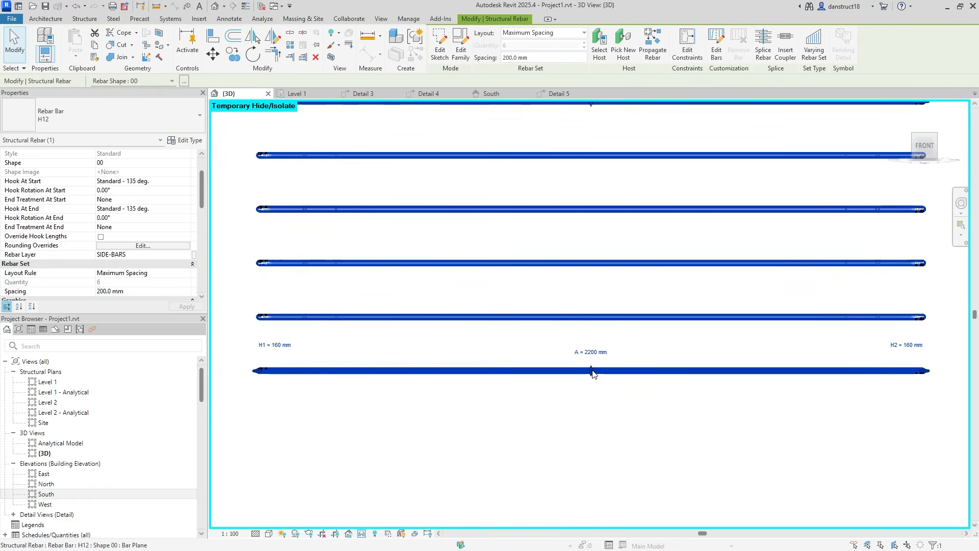
drag(591, 371, 591, 361)
click(513, 371)
click(289, 370)
drag(296, 371, 885, 360)
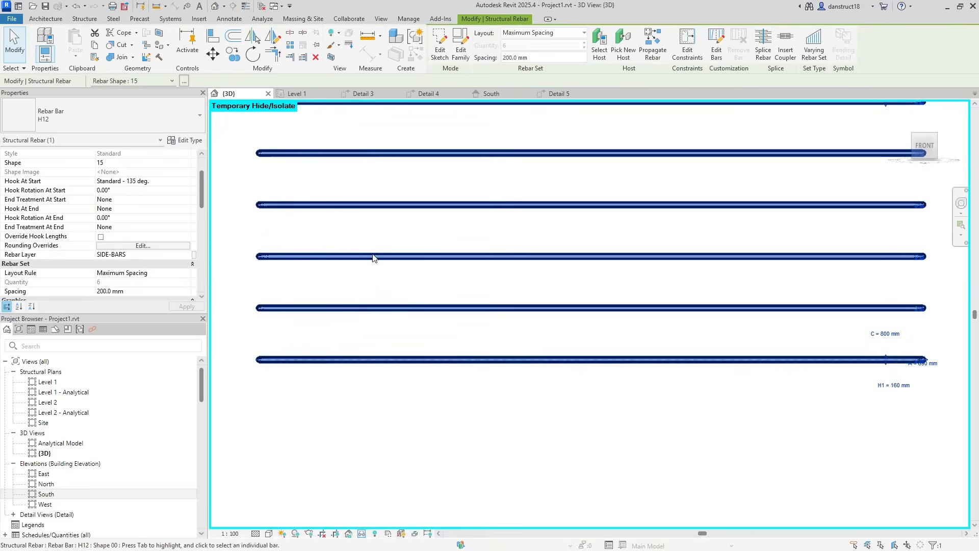
- Lower the top end of each side reinforcement set slightly so the uppermost bars align
middle_drag(373, 260, 387, 324)
click(592, 165)
drag(606, 165, 605, 176)
click(598, 168)
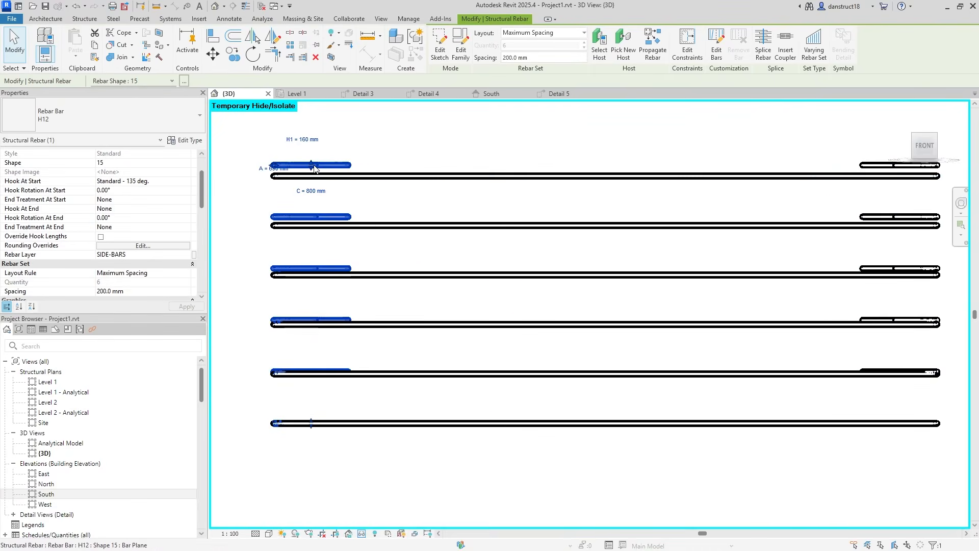
click(313, 169)
click(883, 166)
drag(900, 165, 899, 176)
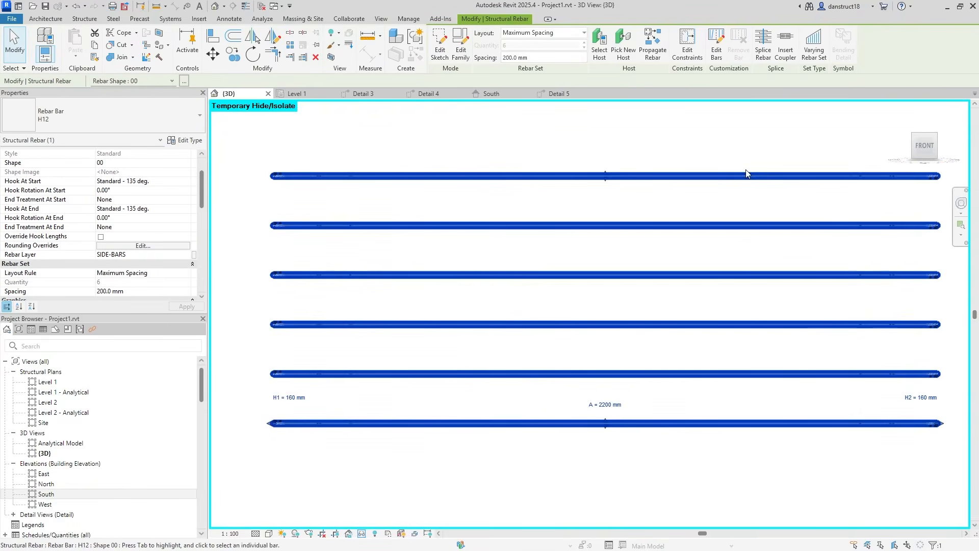
- Check the side bars' position in the Detail 3 section and return to the 3D view
key(Escape)
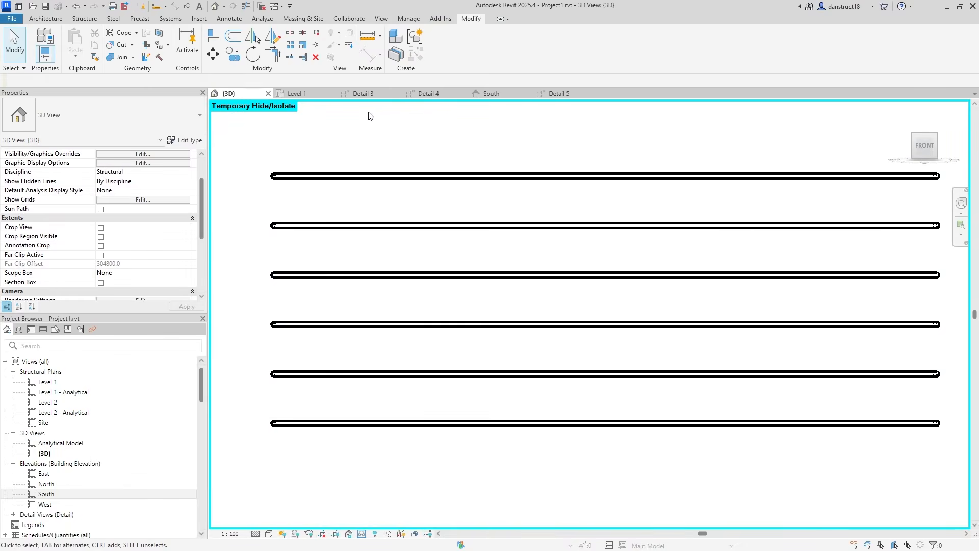
click(361, 94)
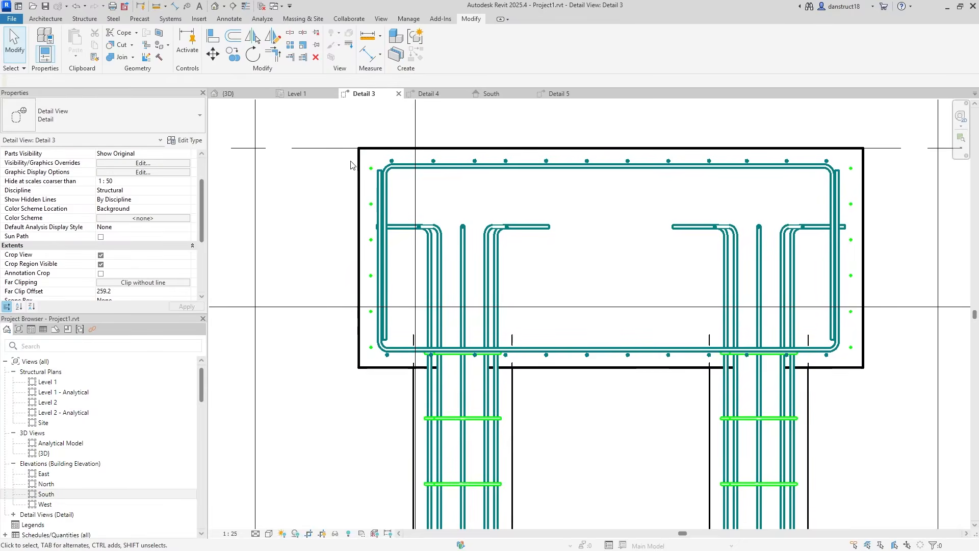
click(240, 95)
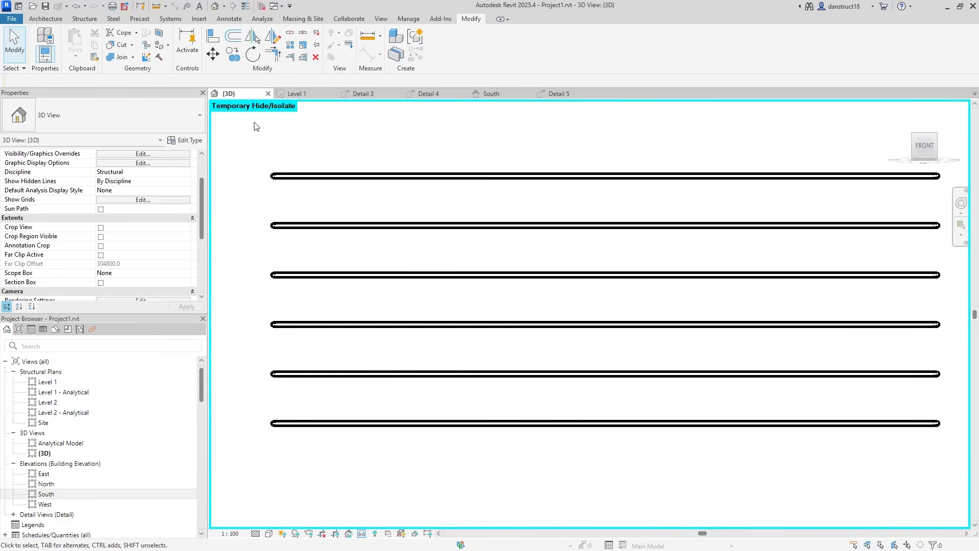
- Select both hooked side bar sets and shift them up about one bar diameter off the other bars in the front view
shift+middle_drag(345, 155, 347, 201)
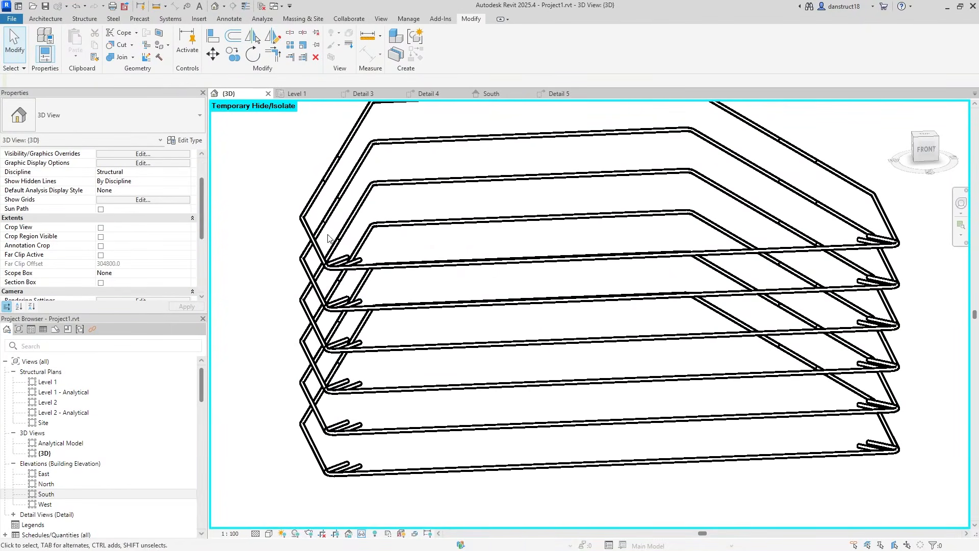
click(310, 196)
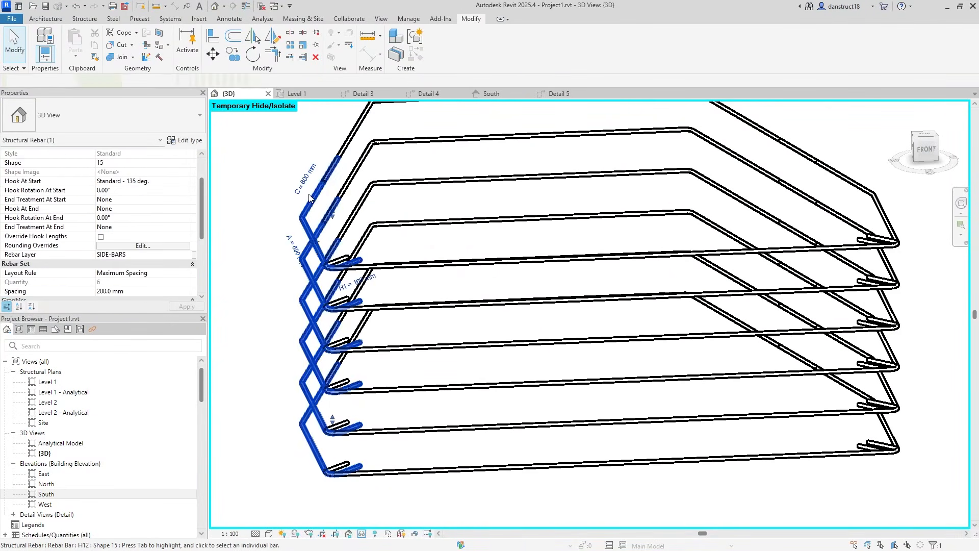
ctrl+click(867, 191)
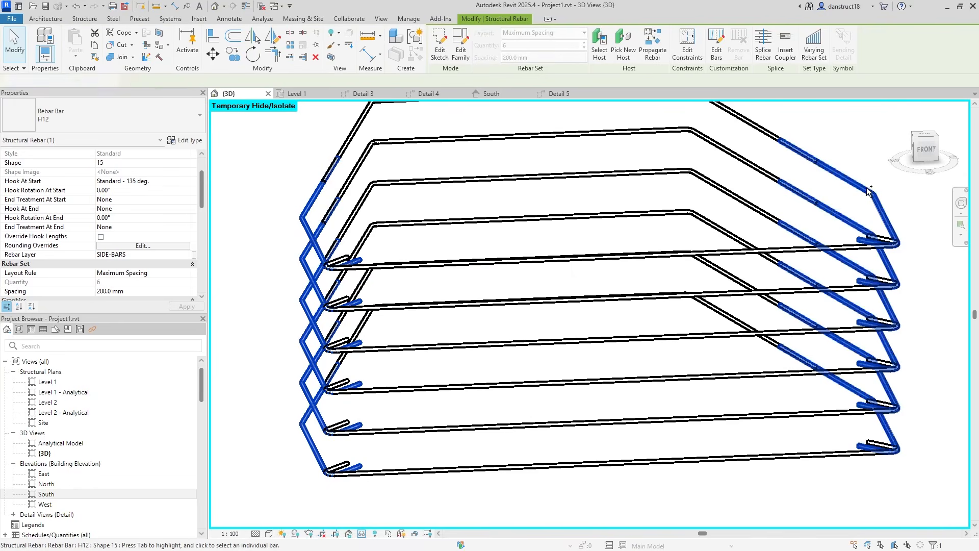
click(926, 160)
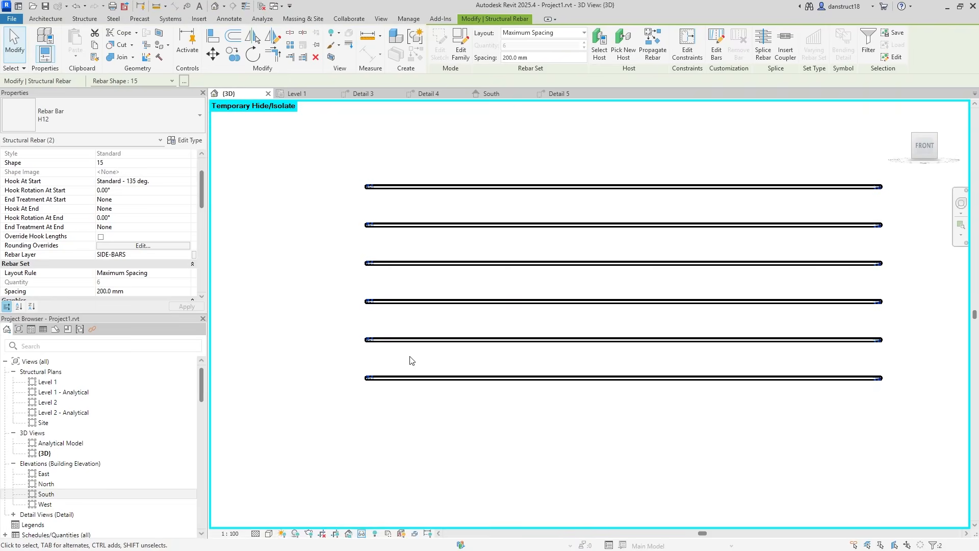
scroll(412, 361, up, 2)
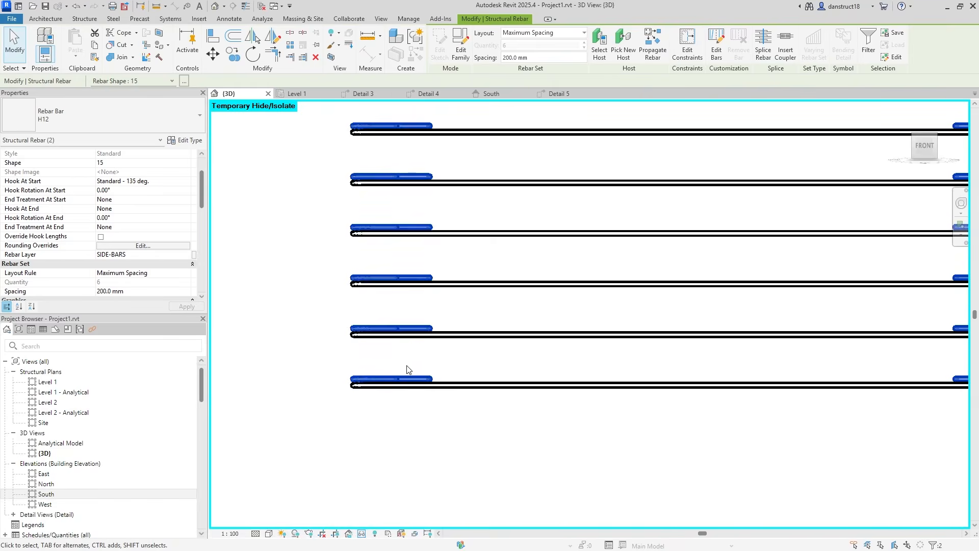
- Check the shifted side bars, reset the temporary isolation in the 3D view and inspect the cap's full reinforcement
scroll(414, 360, up, 3)
scroll(420, 357, down, 2)
shift+middle_drag(403, 354, 402, 449)
key(Escape)
shift+middle_drag(396, 402, 536, 408)
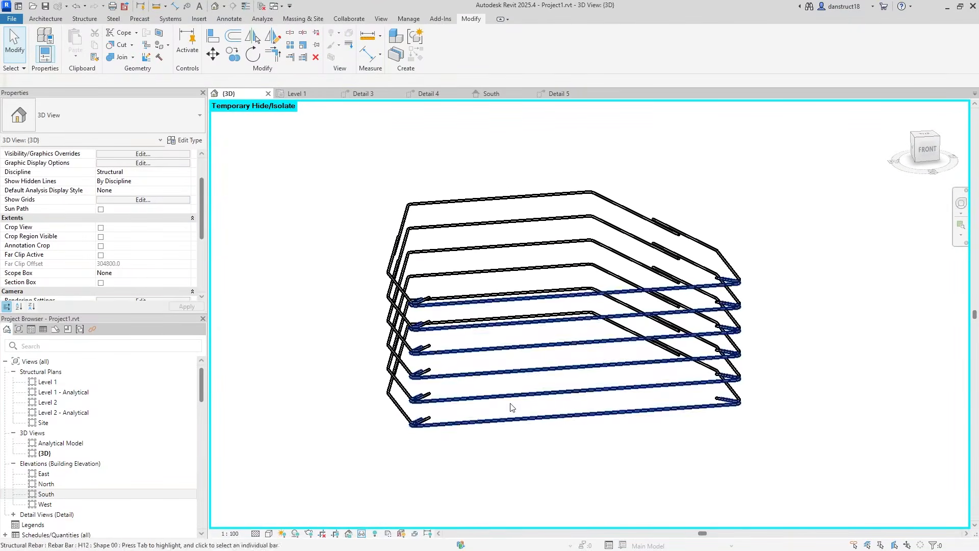
click(362, 534)
click(371, 523)
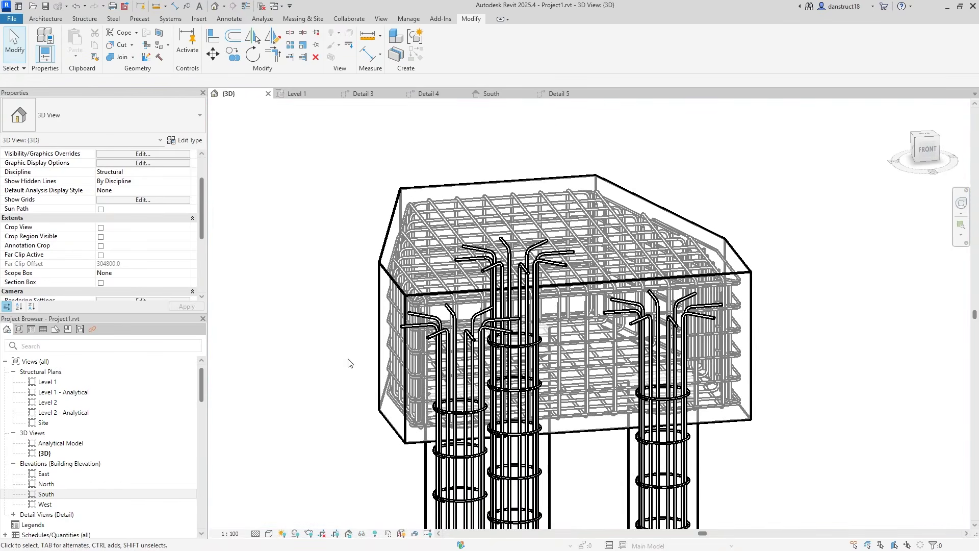
shift+middle_drag(331, 235, 385, 275)
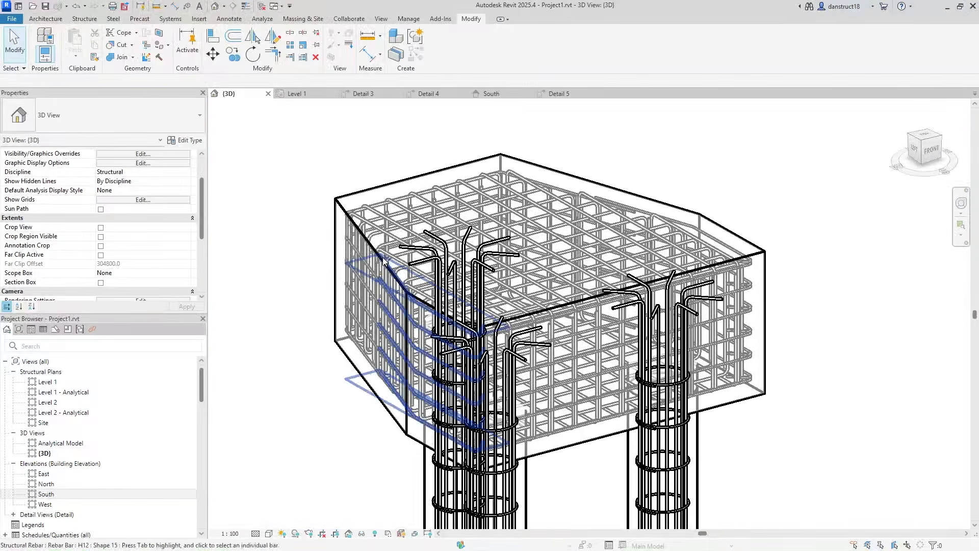
shift+middle_drag(307, 175, 304, 208)
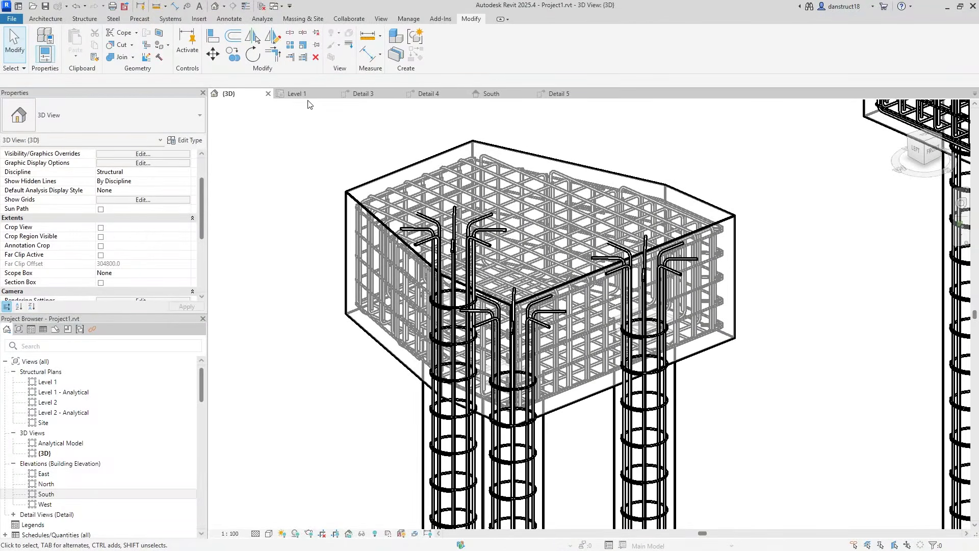
- In the Detail 3 section, move the left vertical legs of the B2 and T2 H16 bars outward toward the side bars
click(296, 94)
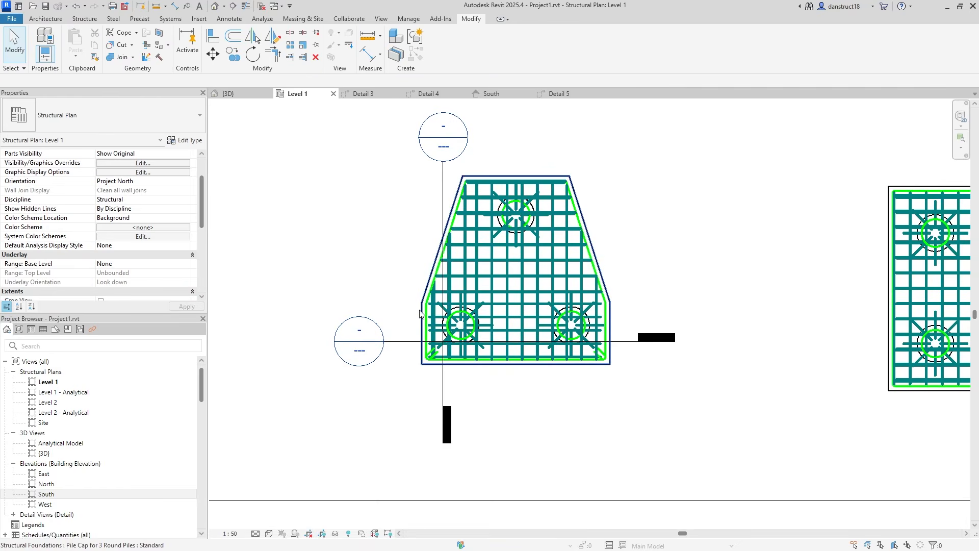
double_click(357, 322)
scroll(382, 205, down, 2)
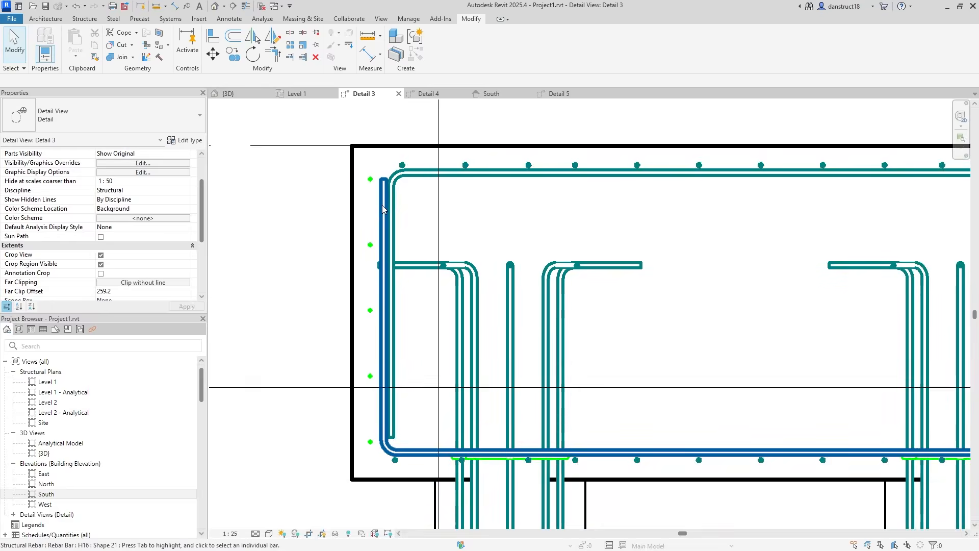
middle_drag(515, 303, 468, 295)
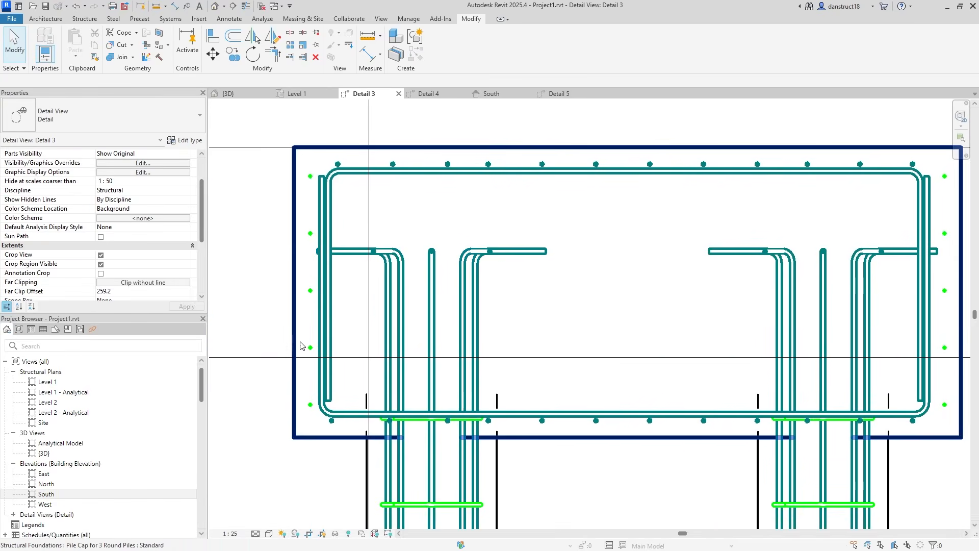
scroll(326, 365, up, 2)
click(318, 376)
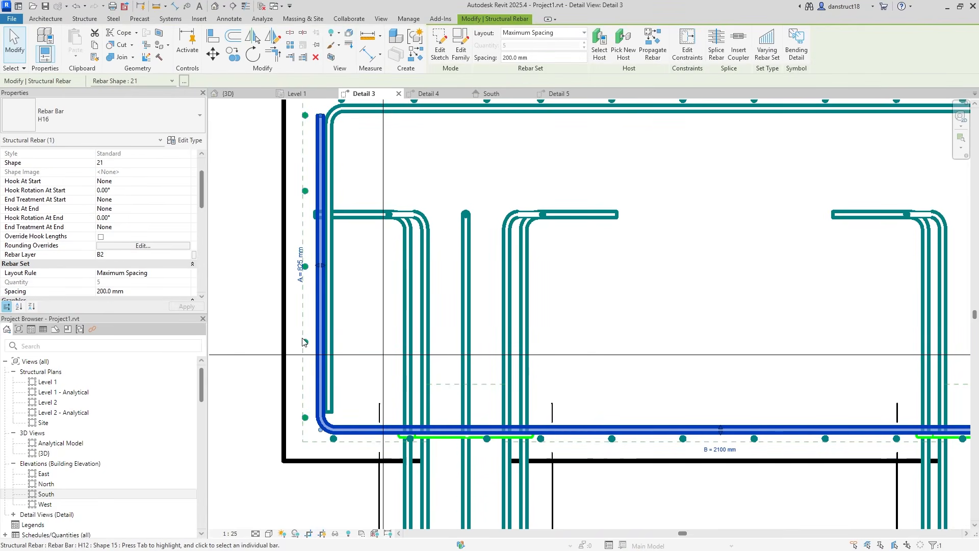
scroll(313, 262, up, 2)
drag(322, 271, 325, 271)
click(332, 258)
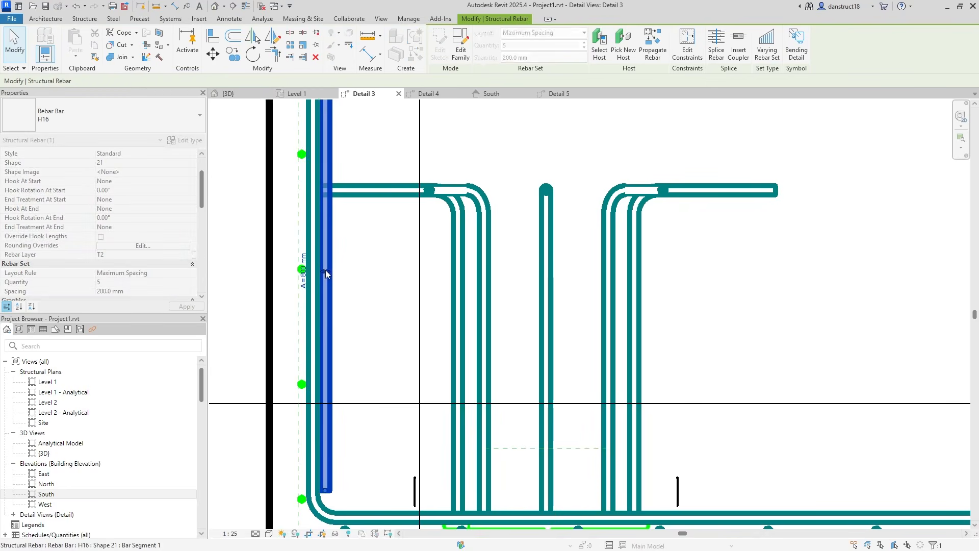
- Move the right vertical legs of the B2 and T2 bars outward toward the side bars in Detail 3
scroll(326, 269, down, 3)
middle_drag(757, 252, 379, 259)
scroll(630, 248, up, 2)
drag(653, 332, 657, 334)
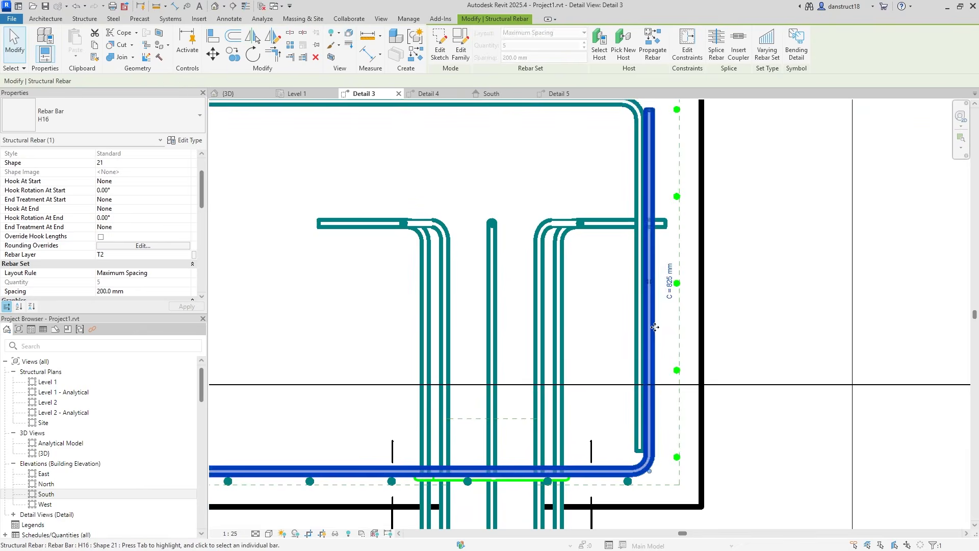
mouse_move(654, 288)
mouse_down()
mouse_move(670, 289)
mouse_move(651, 301)
mouse_move(647, 284)
mouse_move(660, 278)
mouse_up()
click(765, 278)
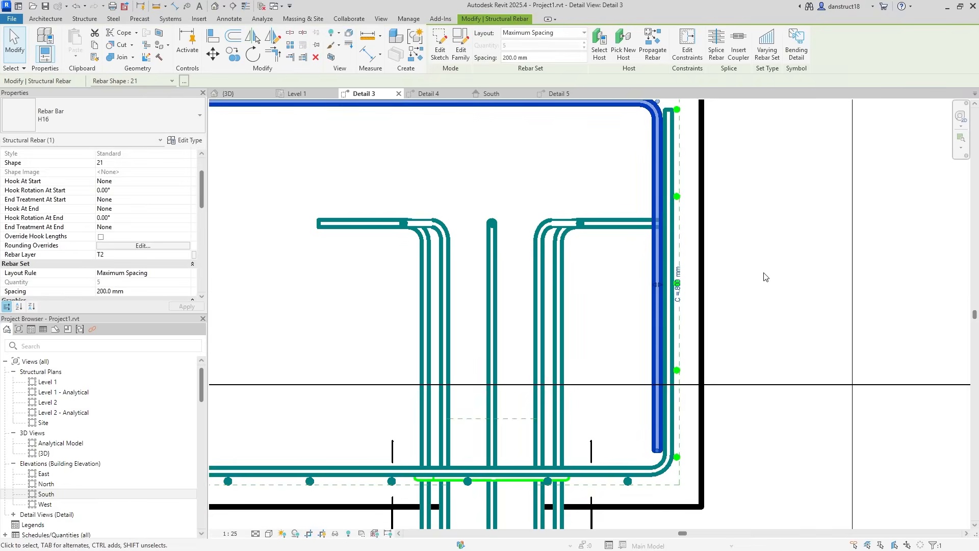
scroll(766, 277, down, 2)
scroll(334, 212, down, 1)
middle_drag(335, 212, 499, 232)
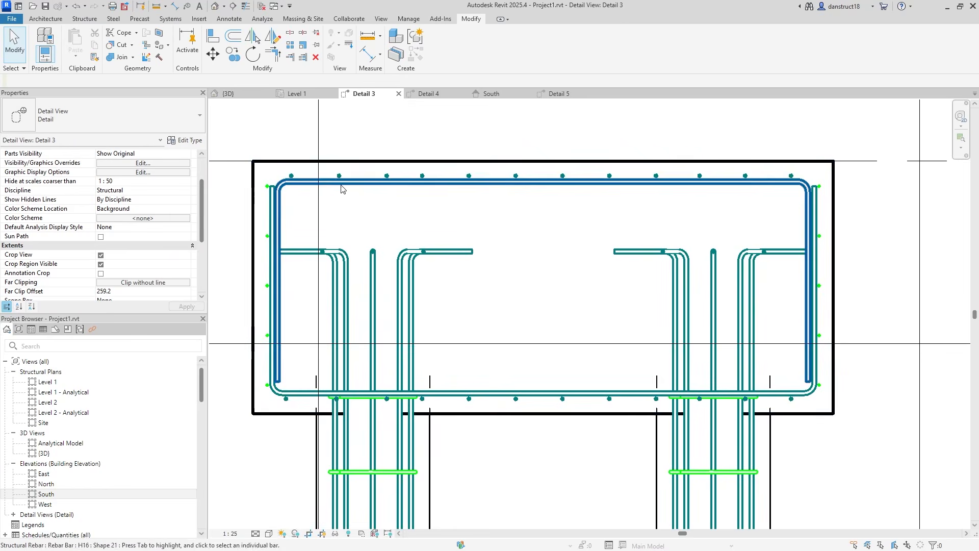
- In the Detail 4 section, move the right vertical leg of the T1 bars inward, inside the B1 leg and clear of the side bars
click(301, 94)
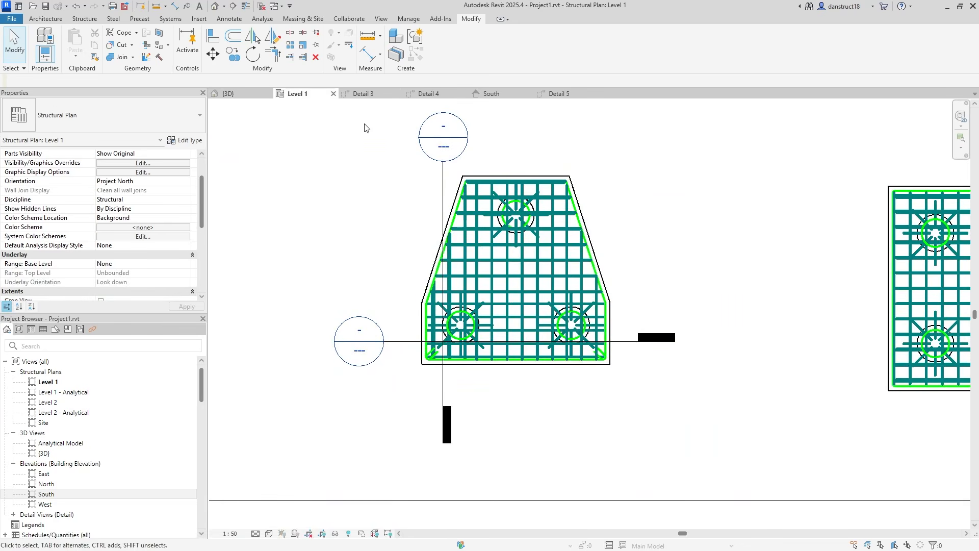
double_click(437, 128)
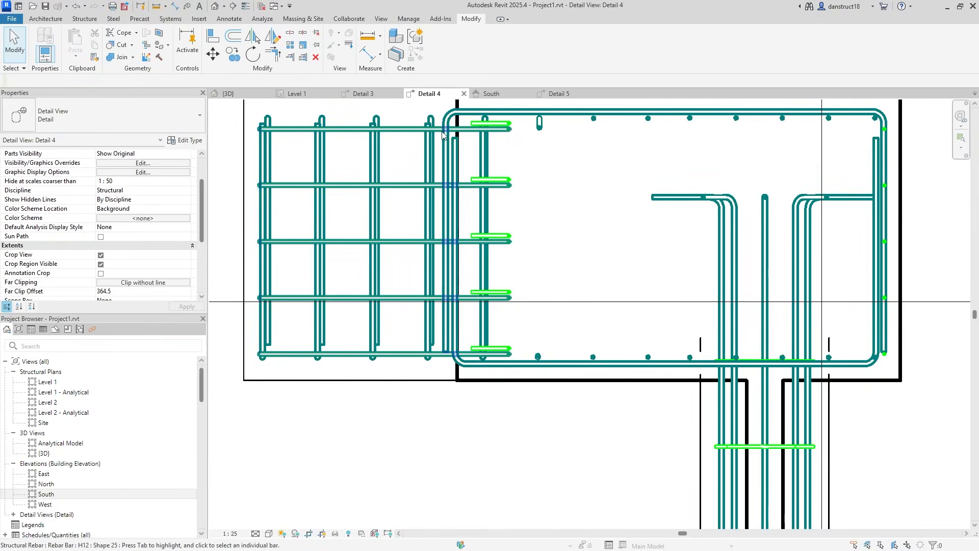
middle_drag(889, 180, 679, 229)
scroll(658, 388, up, 3)
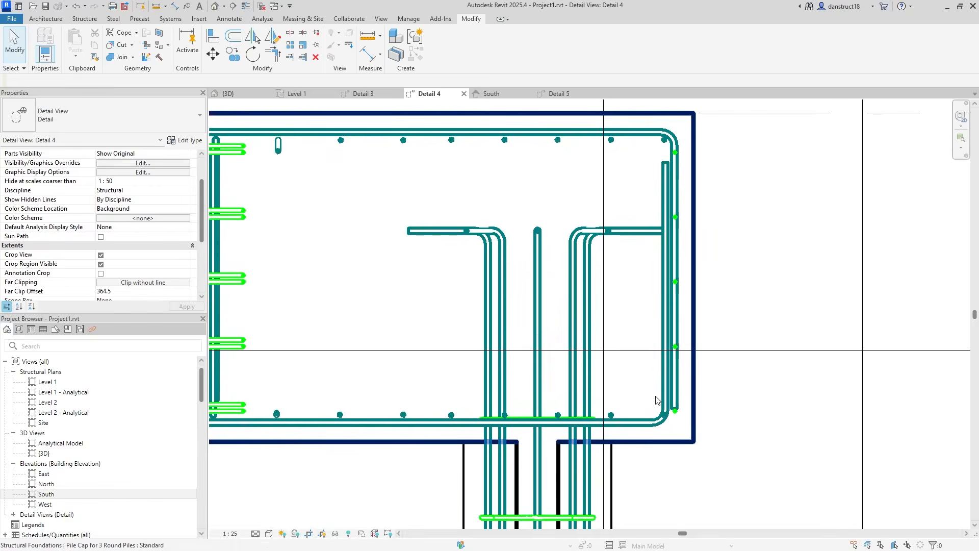
click(683, 424)
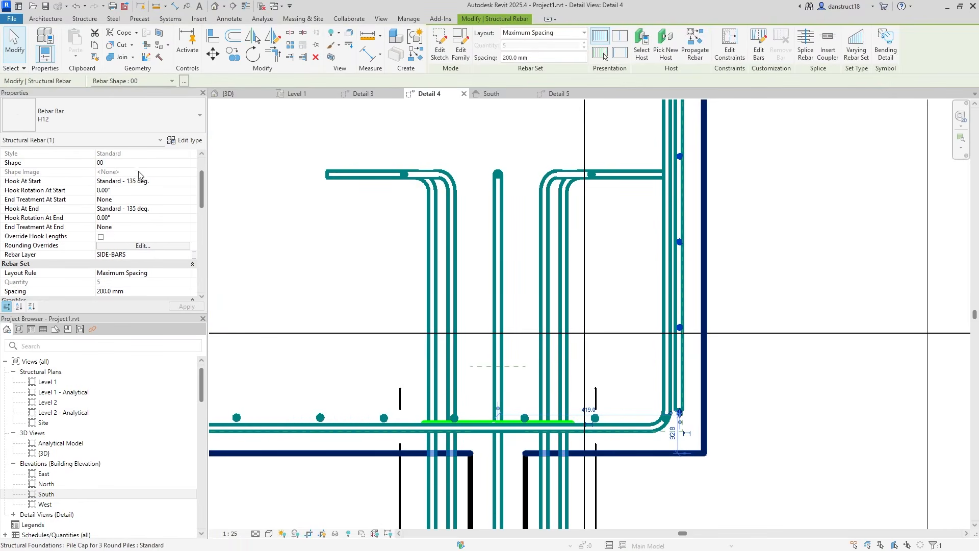
scroll(123, 179, down, 2)
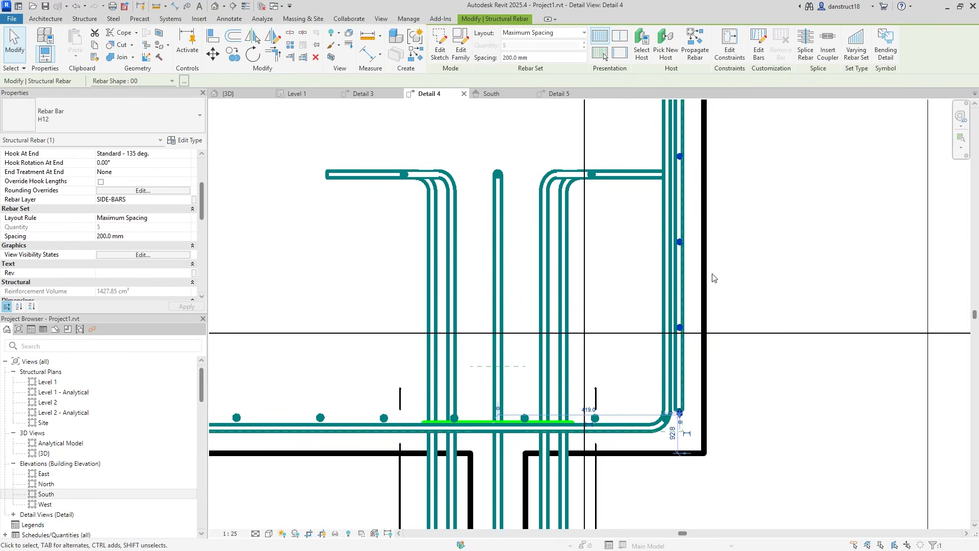
click(682, 284)
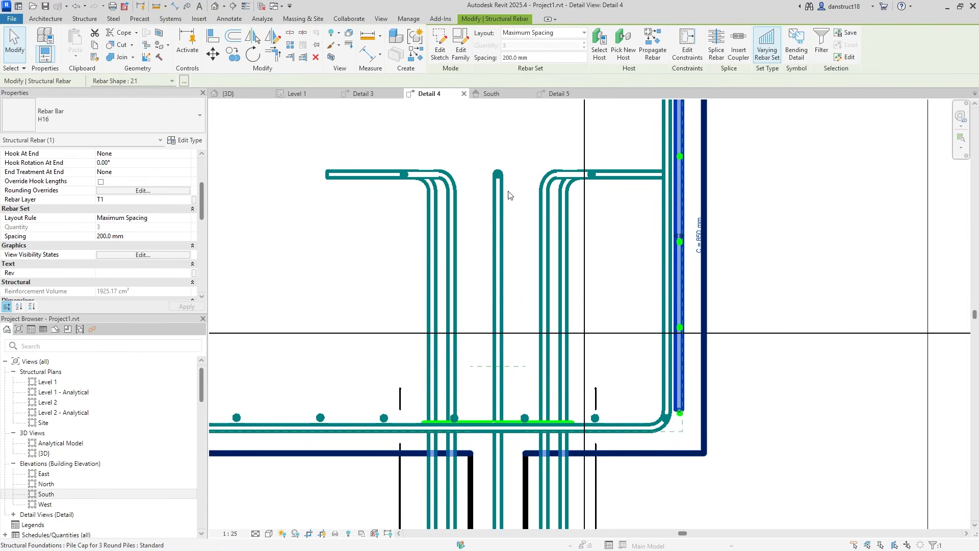
scroll(679, 240, up, 1)
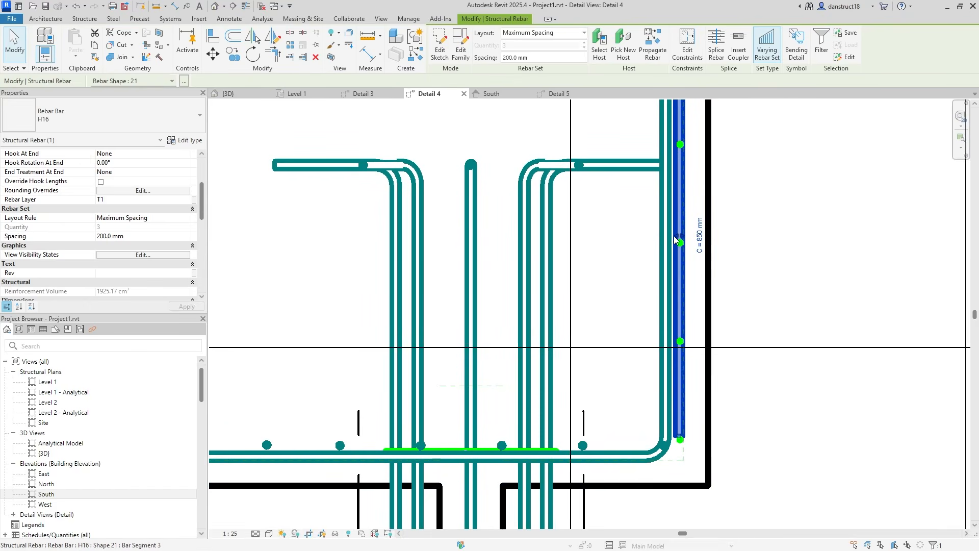
drag(675, 236, 654, 236)
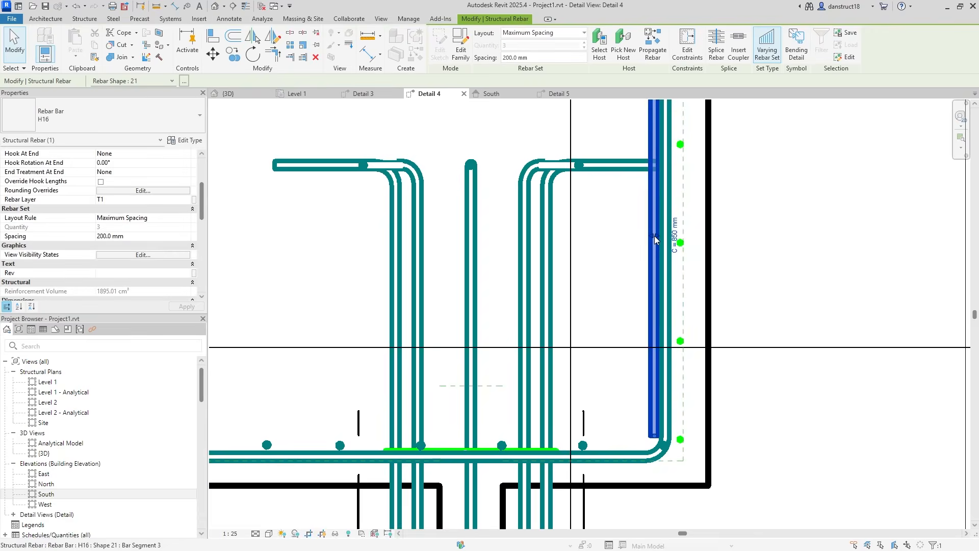
- Pull the right end of the B2 bar set inward so its last bar clears the vertical legs
click(581, 442)
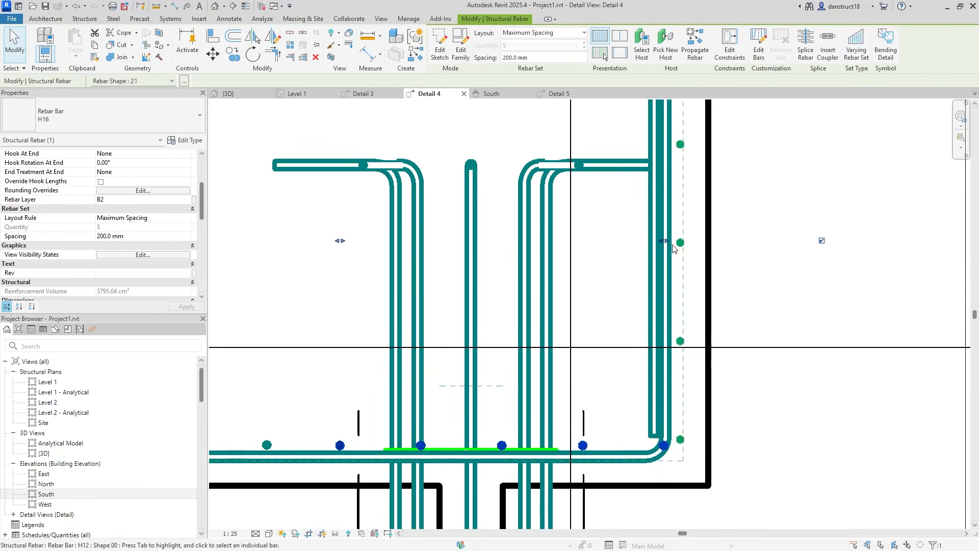
drag(663, 241, 639, 242)
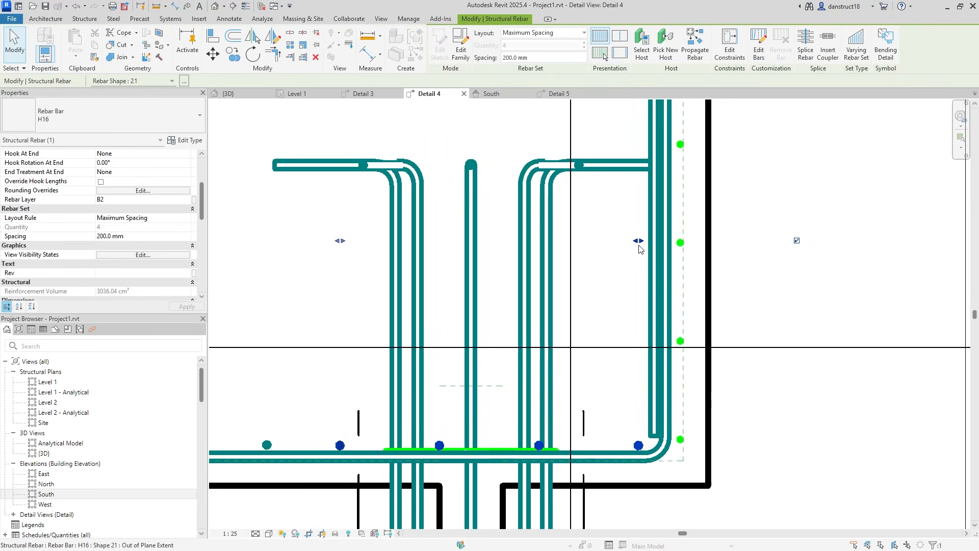
scroll(643, 245, down, 2)
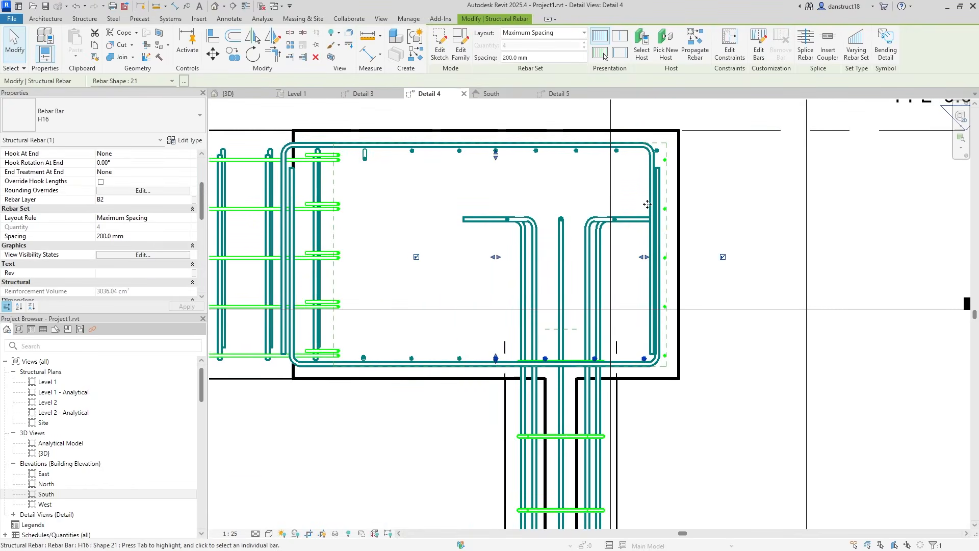
scroll(649, 156, up, 2)
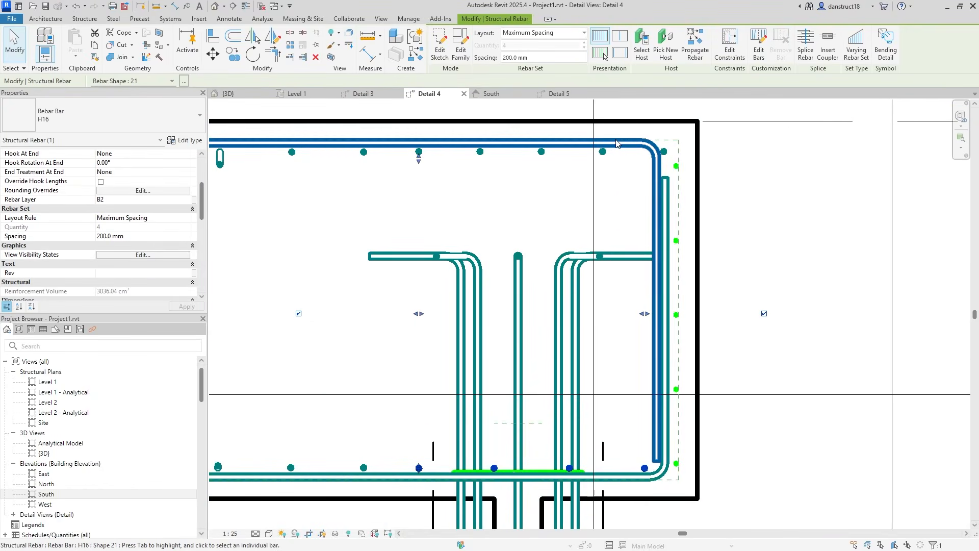
- Set the right vertical leg length of the B1 bars to 850 mm
click(665, 181)
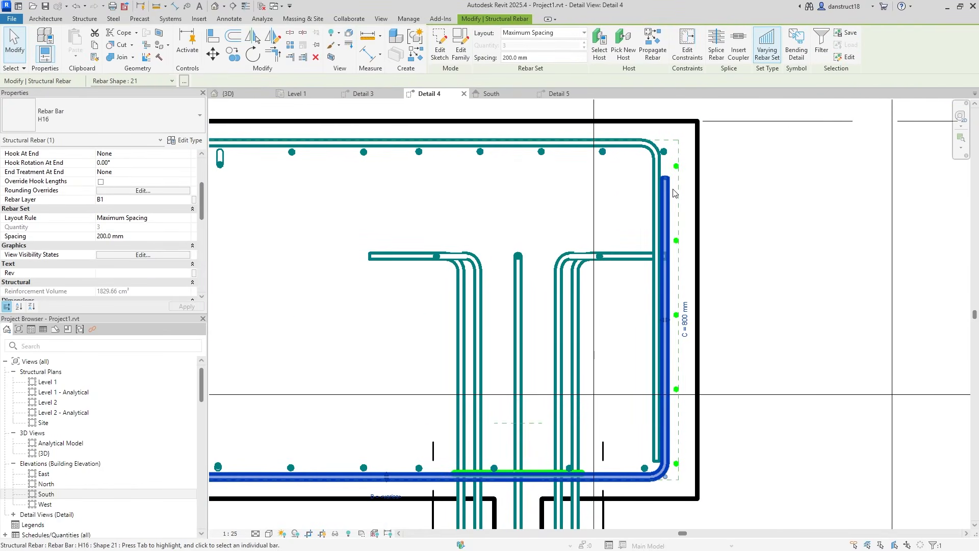
scroll(176, 199, up, 3)
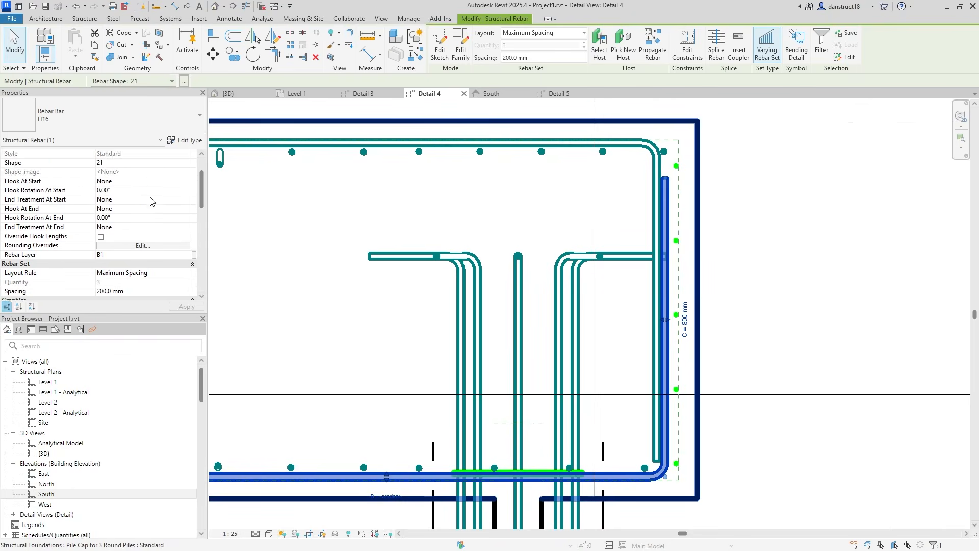
click(686, 316)
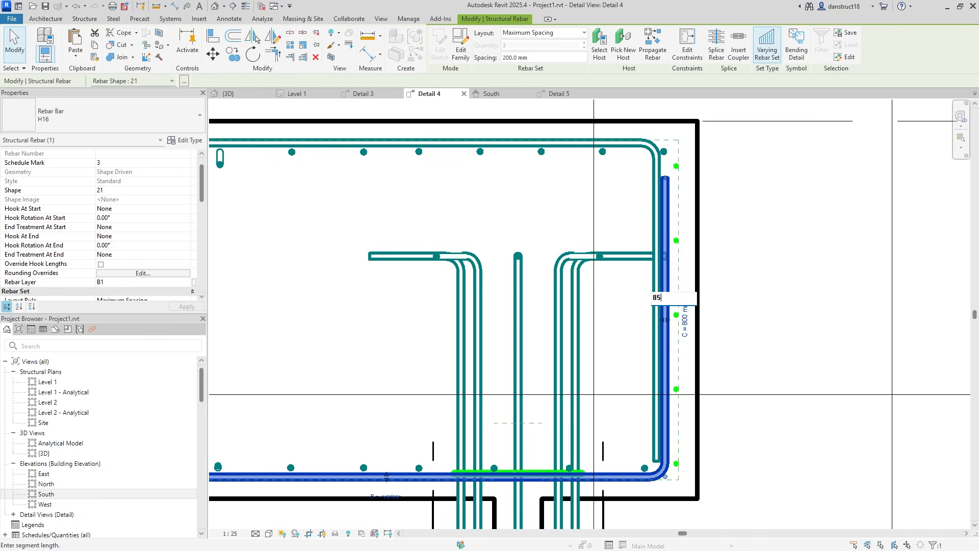
text(850)
key(Return)
- Set the right vertical leg length of the T1 bars to 800 mm
click(653, 219)
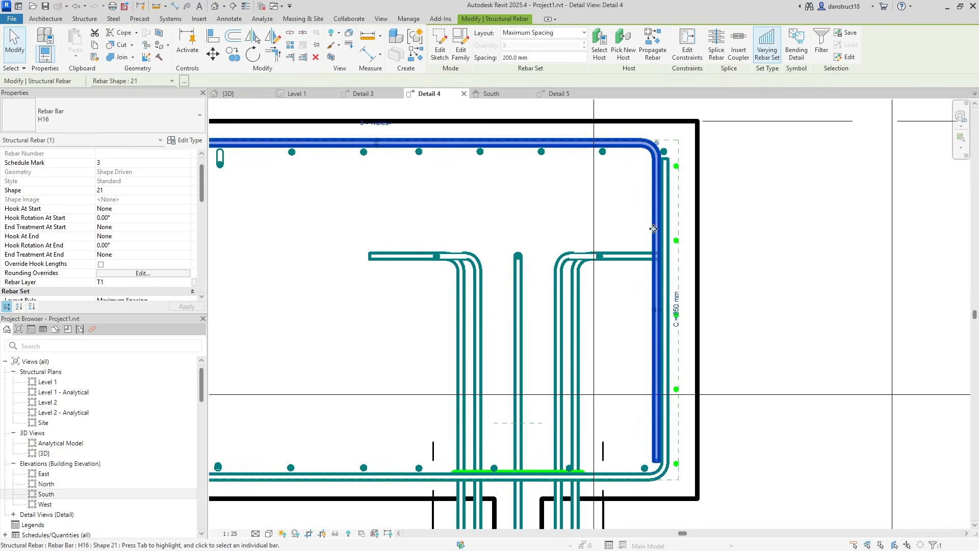
click(676, 307)
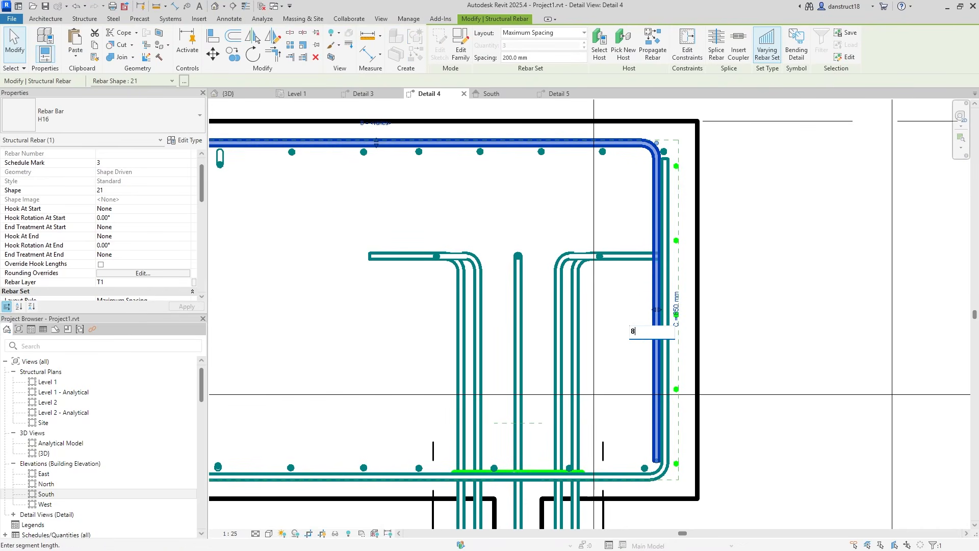
text(800)
key(Return)
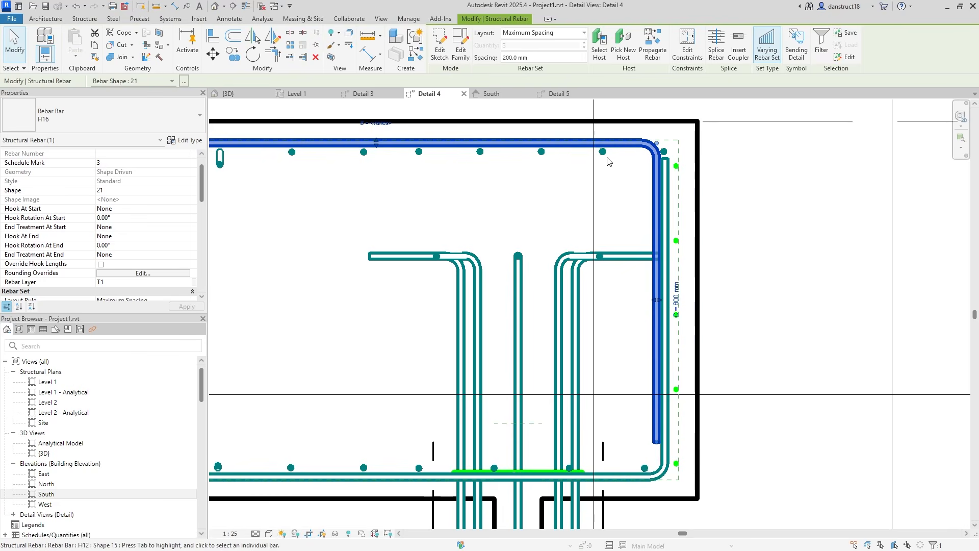
key(Escape)
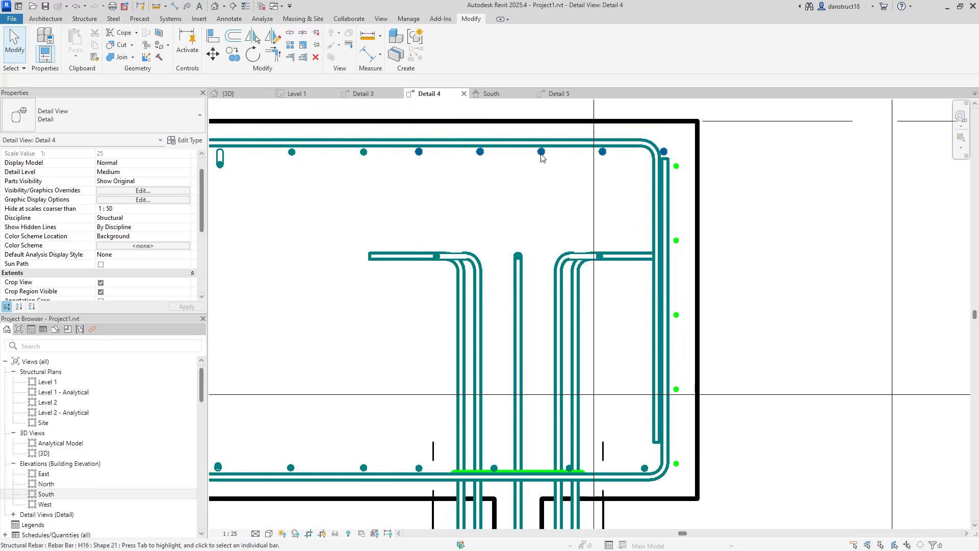
- Pull the right end of the T2 bar set inward so its last bar clears the vertical legs
click(663, 272)
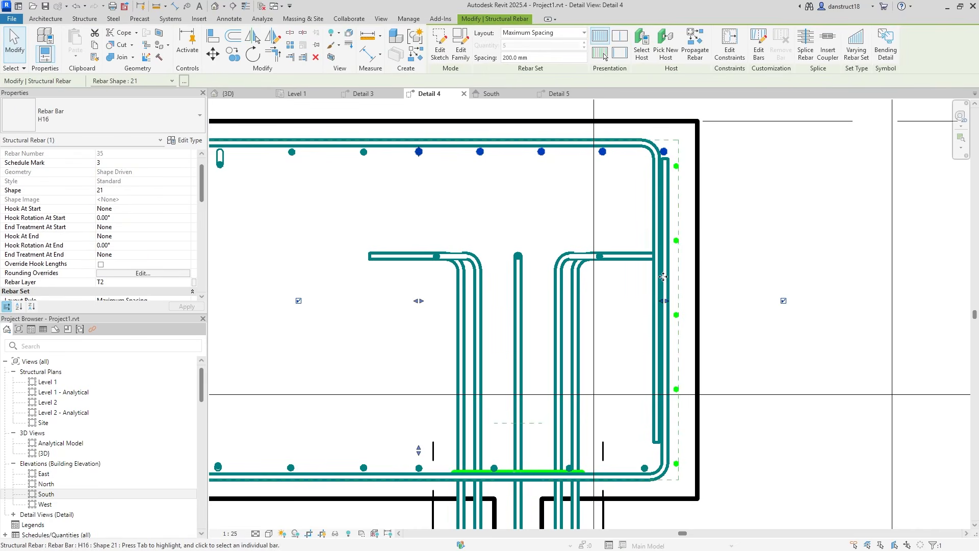
drag(663, 305, 645, 303)
scroll(459, 230, down, 1)
middle_drag(461, 232, 608, 229)
scroll(521, 233, down, 2)
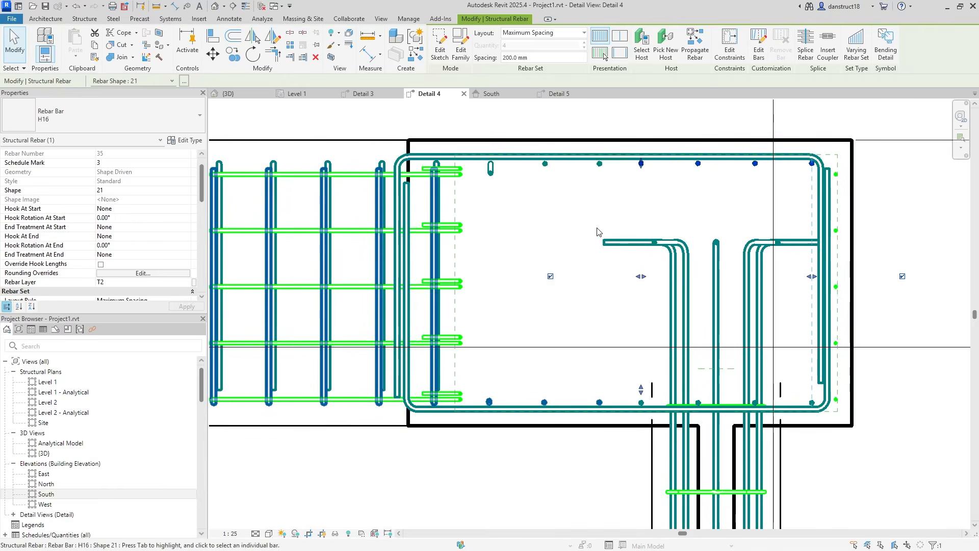
click(265, 135)
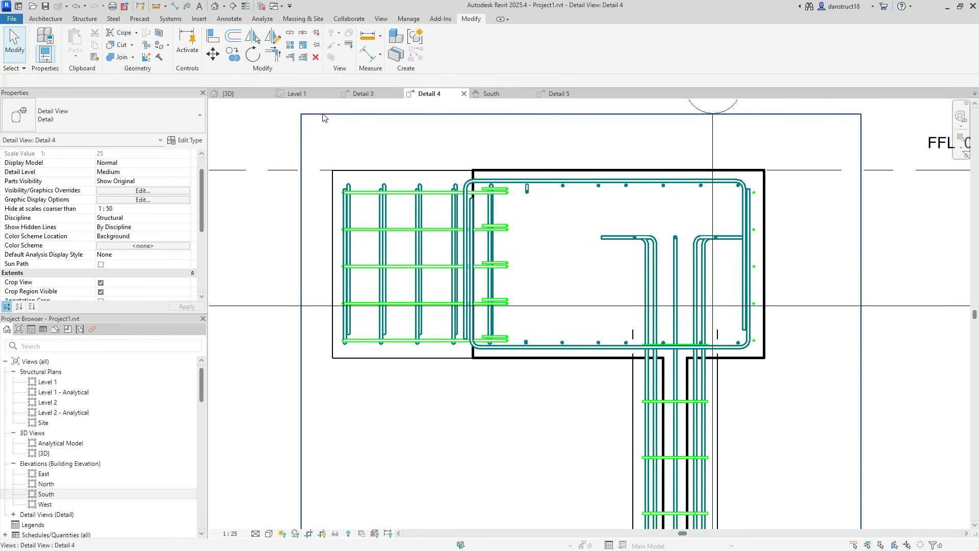
- Move the Detail 4 section line in the Level 1 plan to the middle of the three-pile cap and open its view
click(294, 94)
click(442, 197)
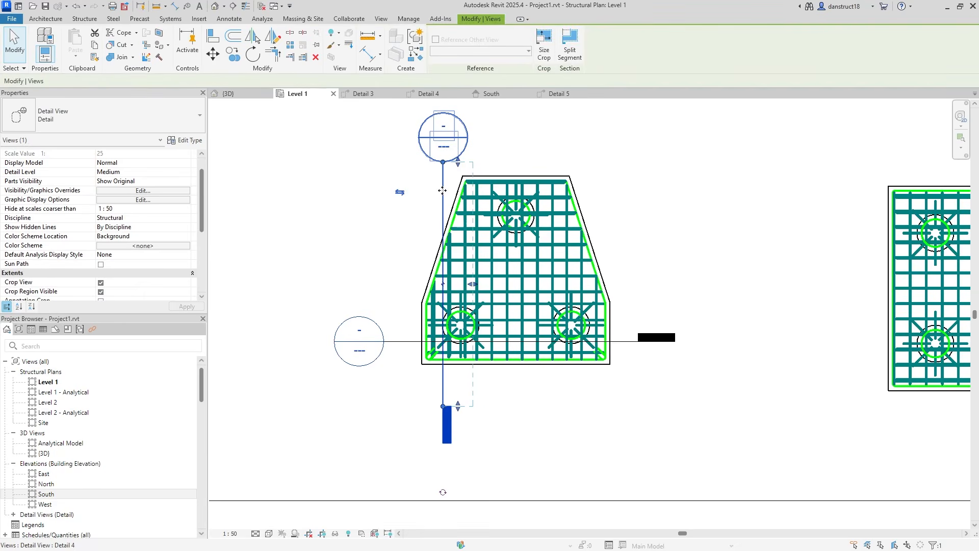
drag(443, 190, 509, 190)
click(452, 146)
double_click(510, 118)
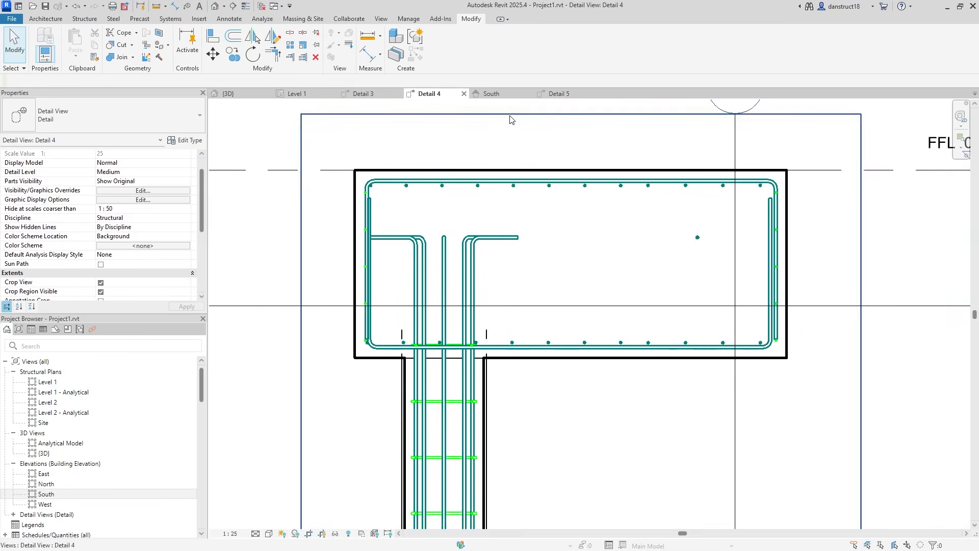
- Shift the right vertical leg of the T1 bars inward past the B1 leg and set its length to 800 mm
scroll(792, 233, up, 4)
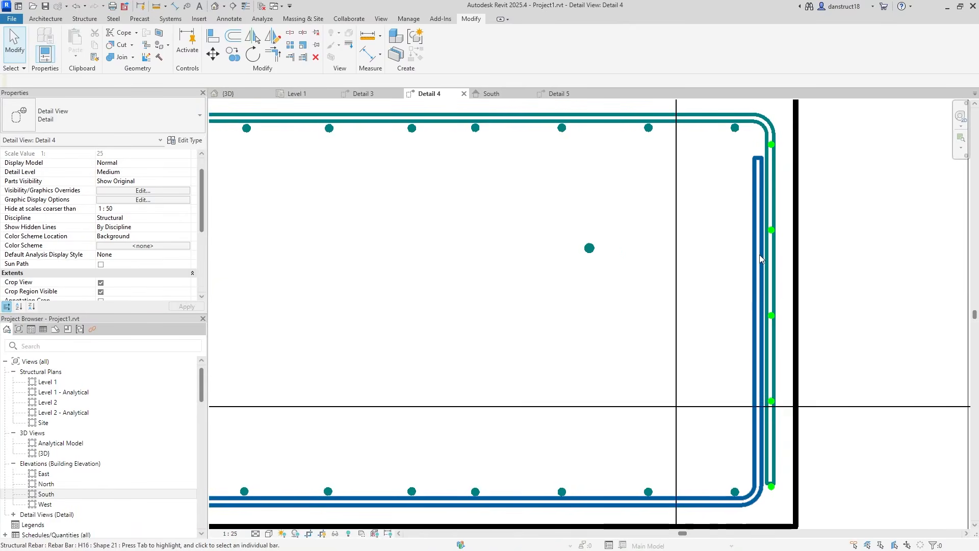
click(754, 125)
drag(770, 309, 749, 312)
click(767, 303)
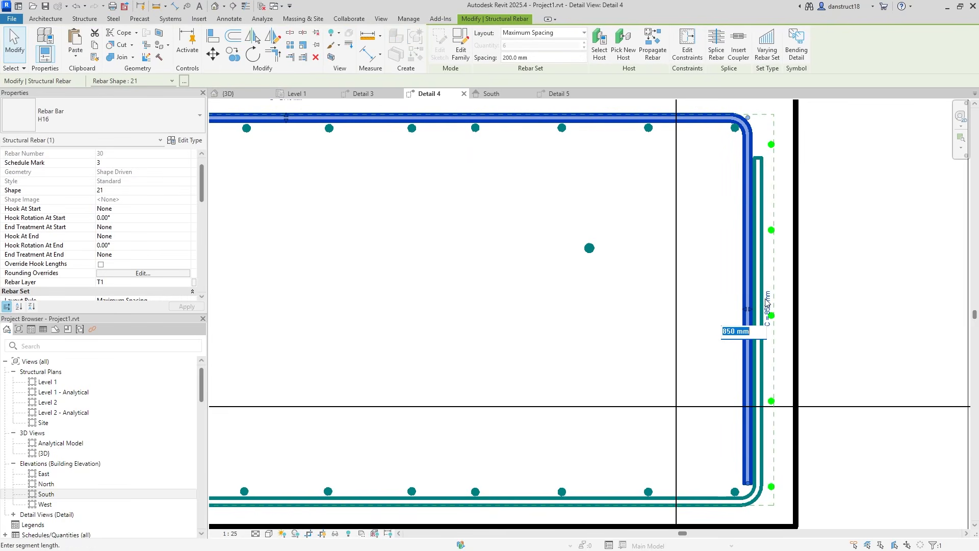
key(Return)
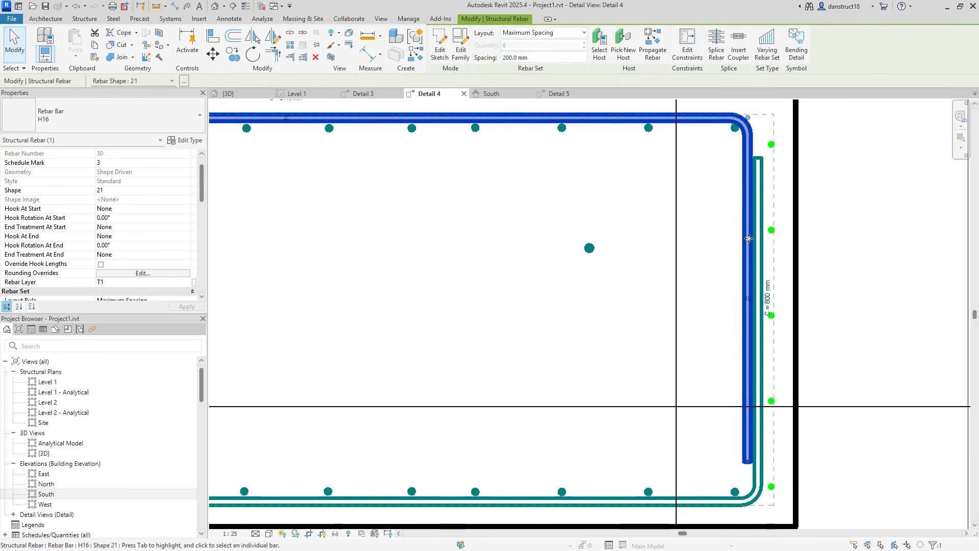
- Set the right vertical leg length of the B1 bars to 850 mm
click(762, 191)
text(850)
key(Return)
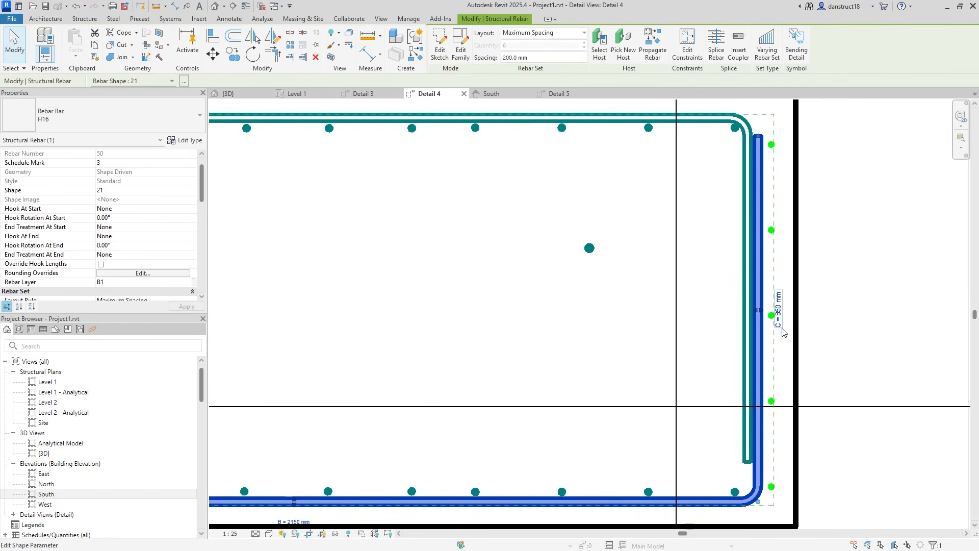
- Fine-tune the right vertical legs of the B1 and T1 bars so they sit side by side inside the H12 side bars
scroll(768, 311, up, 2)
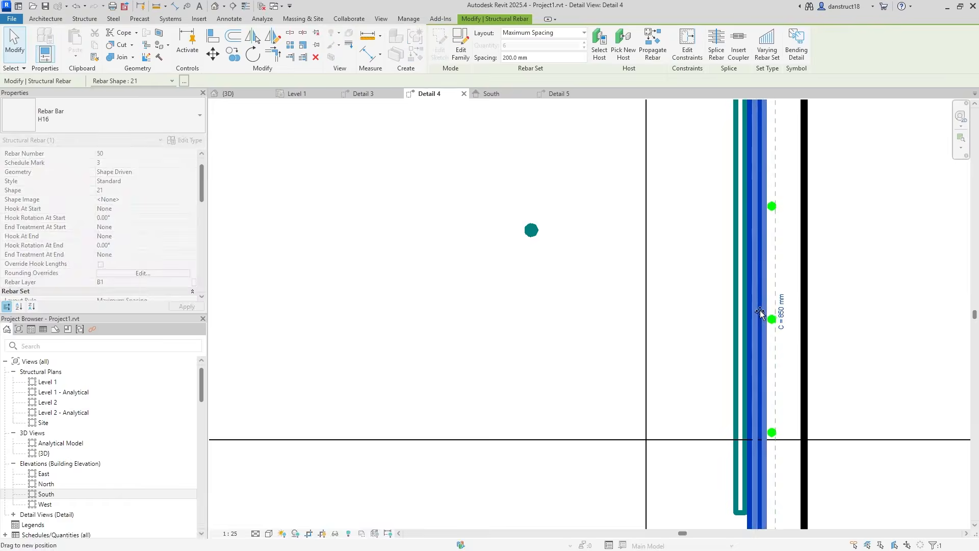
click(746, 301)
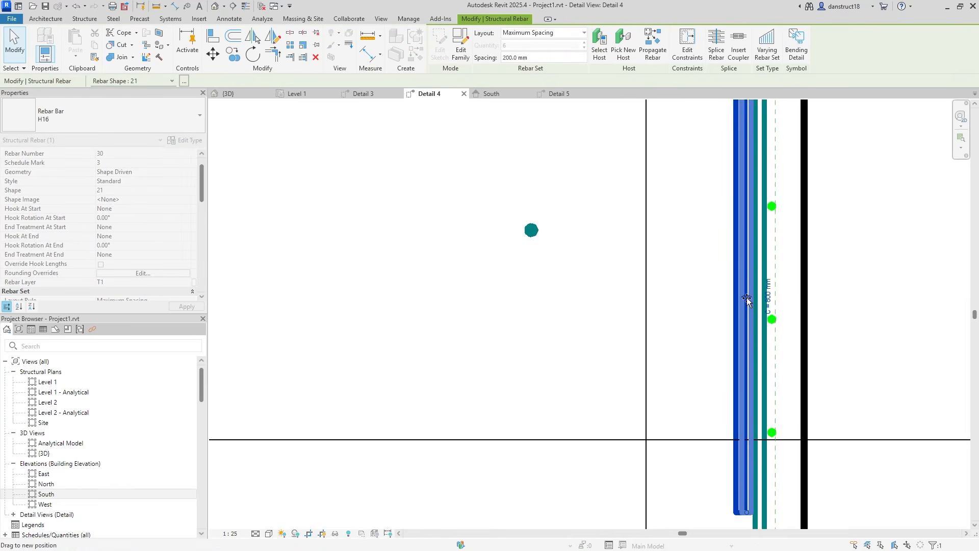
scroll(747, 302, down, 3)
click(776, 499)
scroll(765, 495, down, 2)
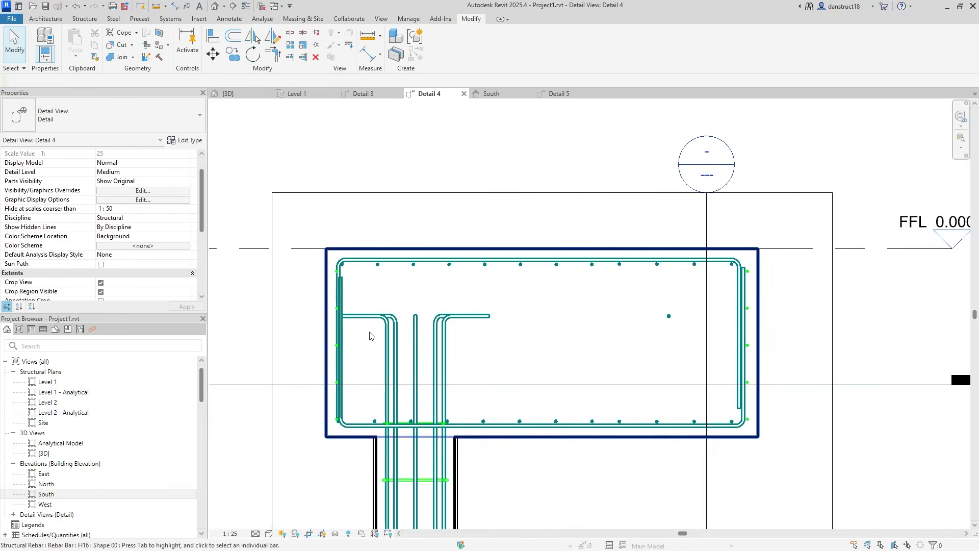
middle_drag(405, 339, 425, 328)
click(691, 307)
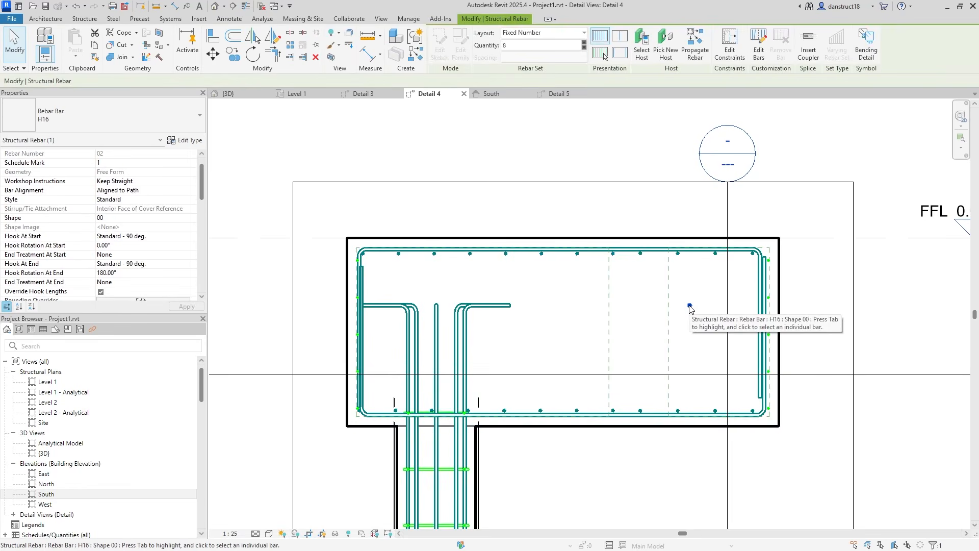
click(320, 296)
- Shift the left vertical leg of the T1 bars inward past the B1 leg and set its length to 800 mm
scroll(337, 377, up, 3)
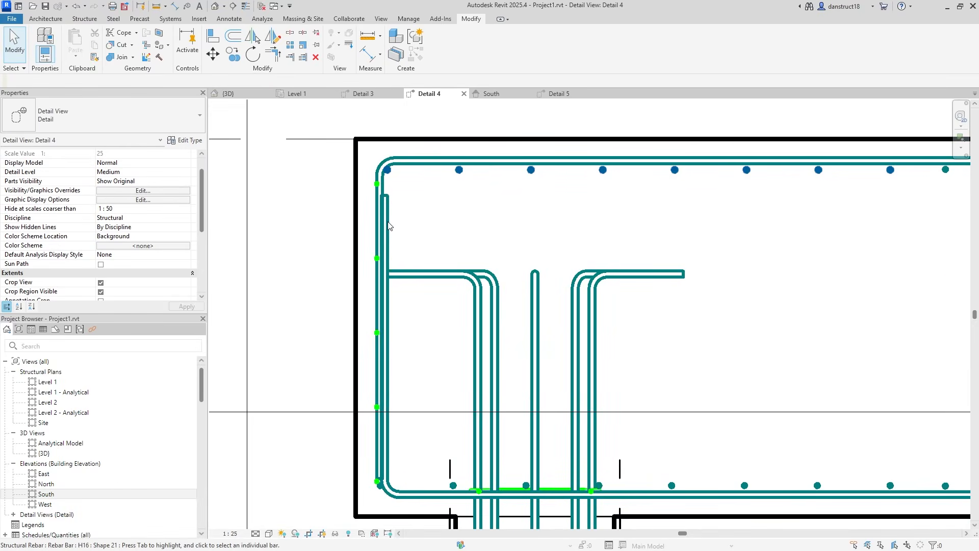
click(379, 296)
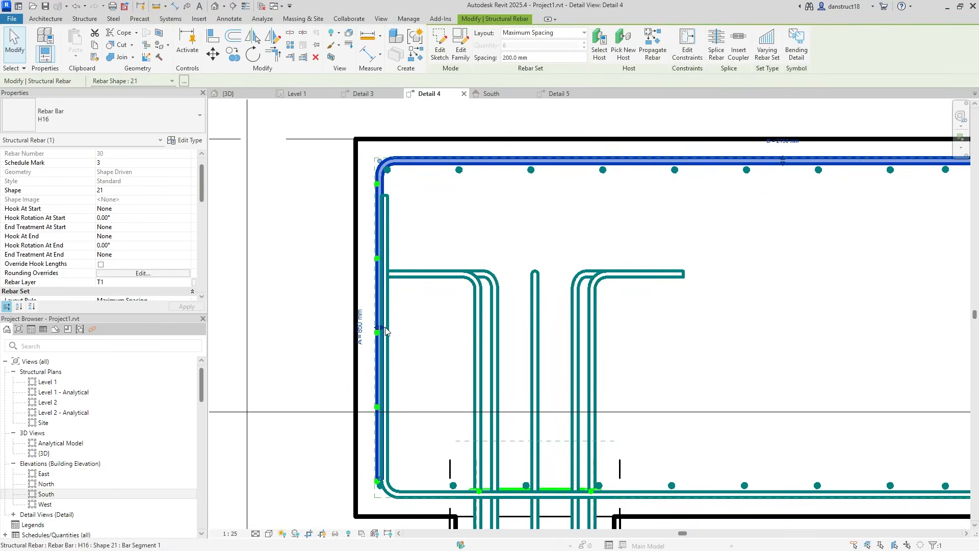
drag(383, 332, 393, 329)
text(800)
key(Return)
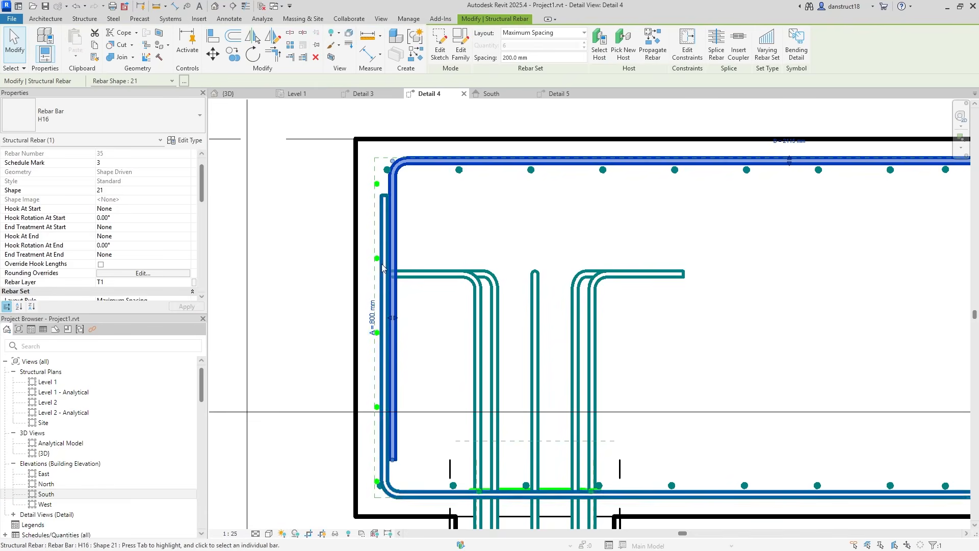
- Set the left vertical leg length of the B1 bars to 850 mm
click(385, 211)
click(364, 336)
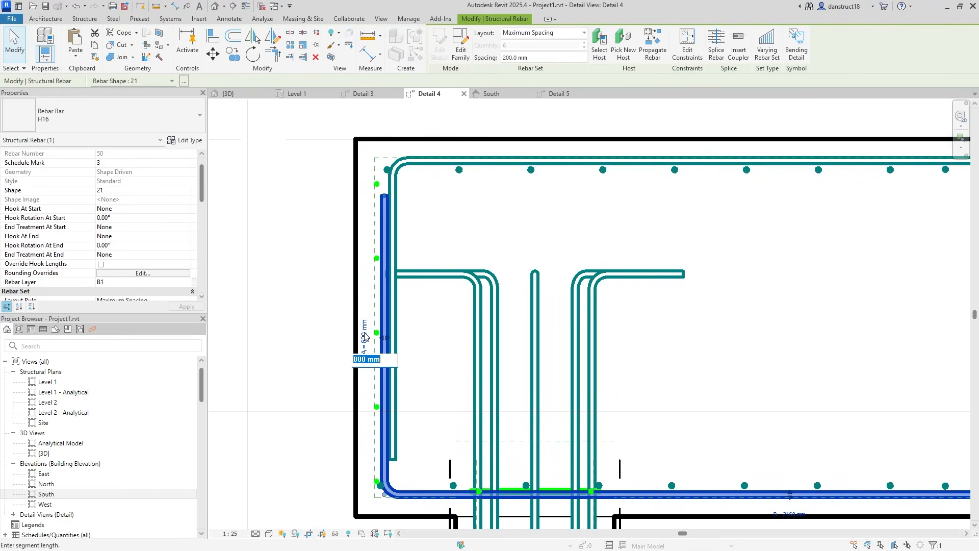
text(850)
key(Return)
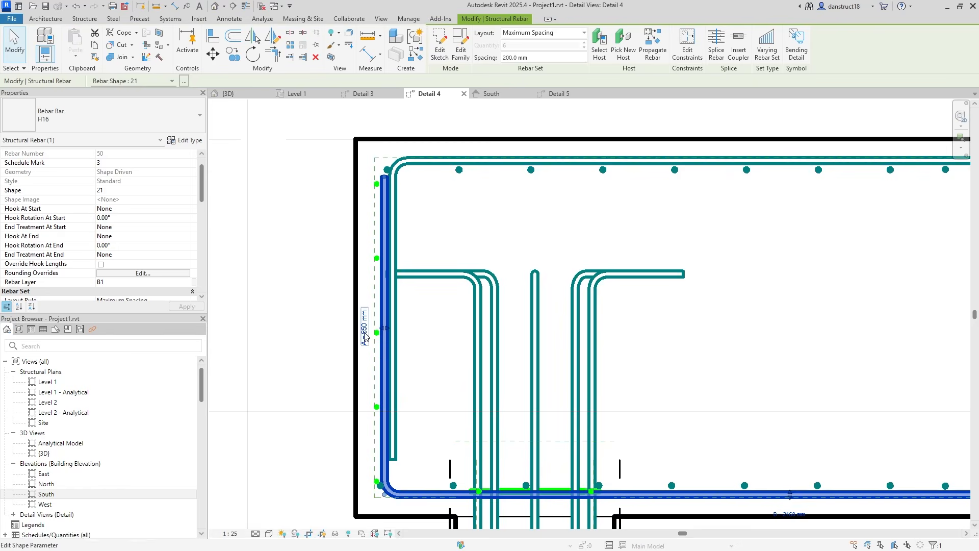
- Pull the left end of the T2 bar set inward so its first bar clears the vertical legs
click(463, 175)
drag(396, 320, 407, 322)
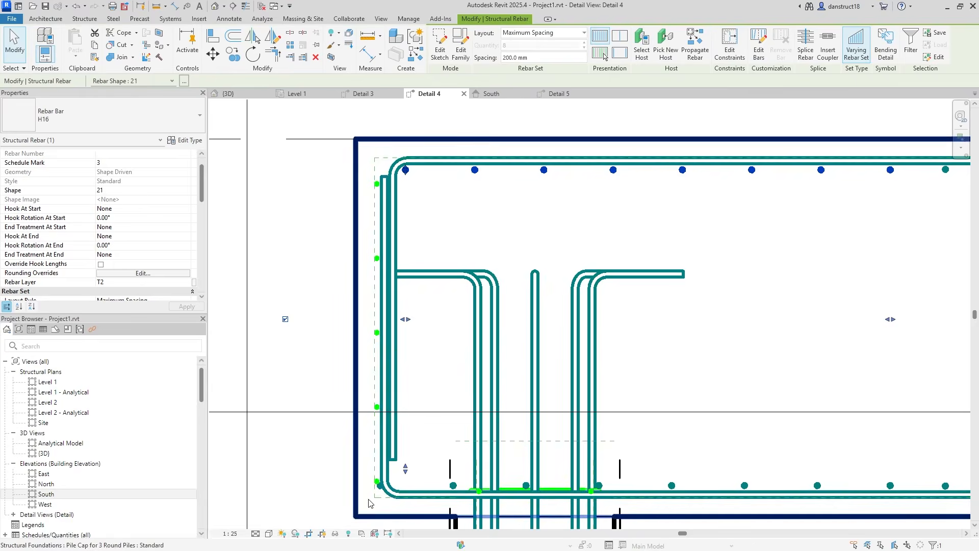
scroll(353, 496, up, 3)
click(333, 483)
- Pull the left end of the B2 bar set inward so its first bar clears the vertical legs
scroll(463, 473, up, 3)
scroll(521, 479, down, 5)
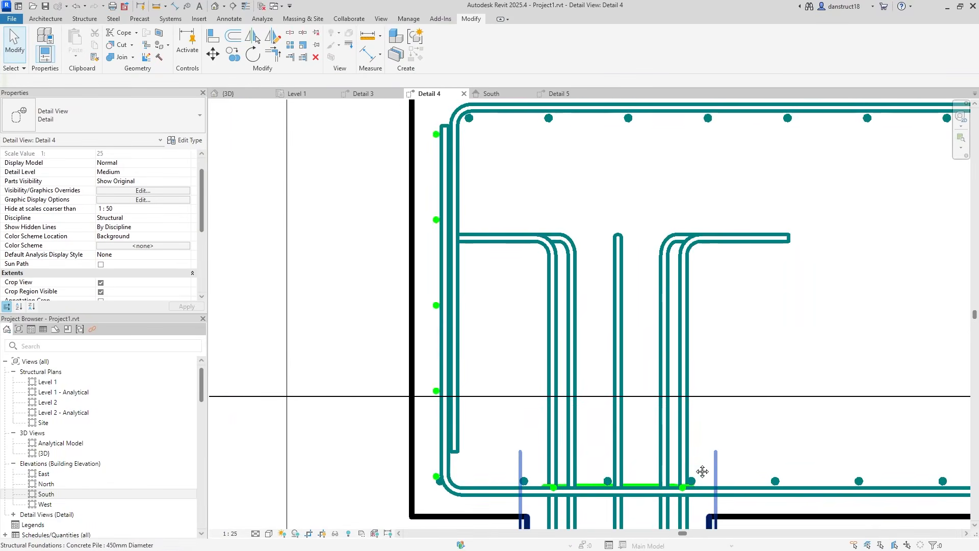
middle_drag(852, 471, 642, 423)
scroll(641, 423, up, 1)
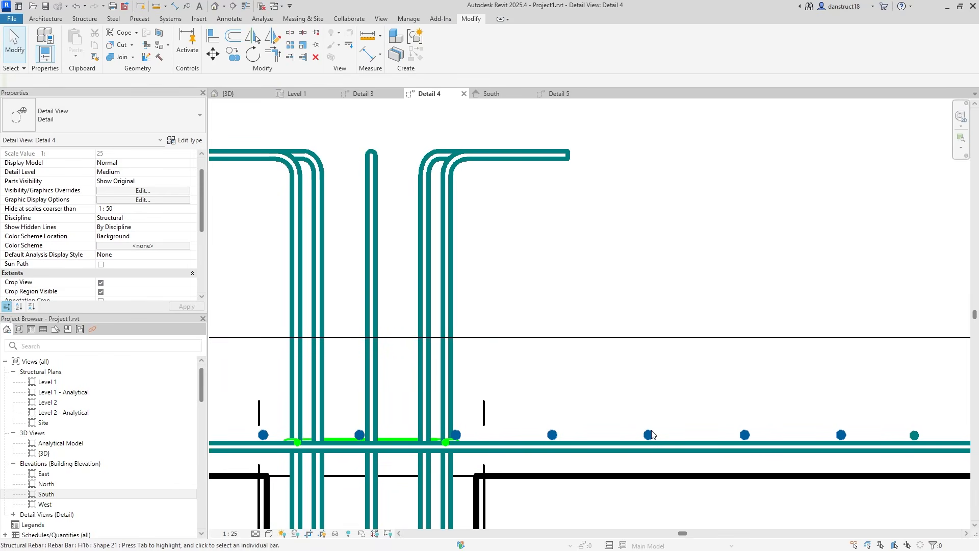
click(652, 434)
scroll(651, 434, down, 3)
drag(375, 321, 393, 317)
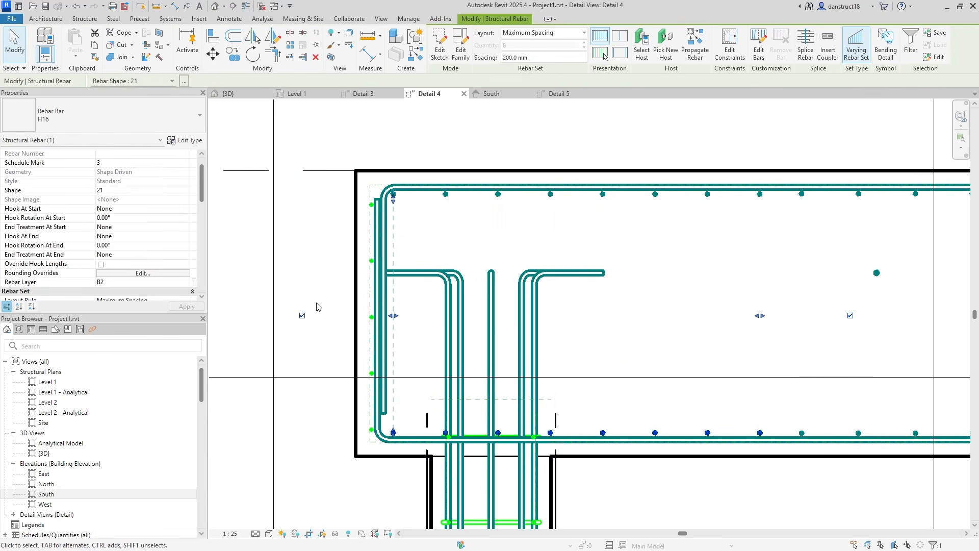
click(327, 258)
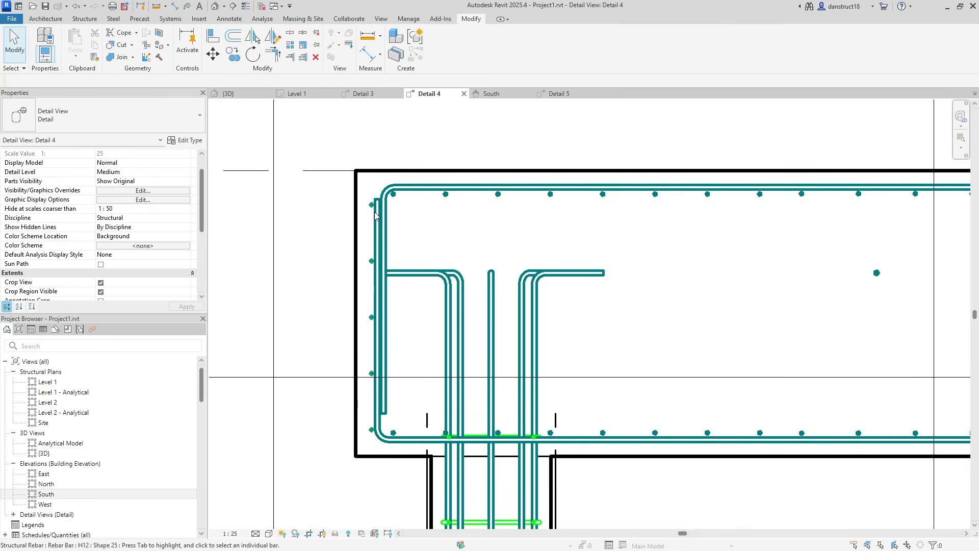
- Move the Detail 4 section line in the Level 1 plan to the cap's right sloped side, reduce its view depth, and open its view
scroll(375, 215, down, 3)
click(297, 93)
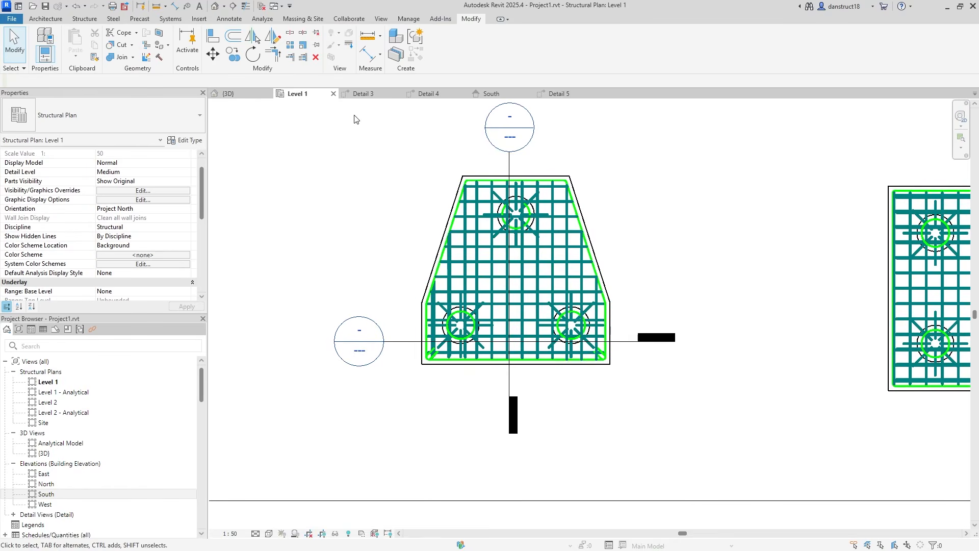
click(507, 167)
ctrl+drag(508, 167, 583, 163)
drag(613, 271, 591, 269)
click(642, 155)
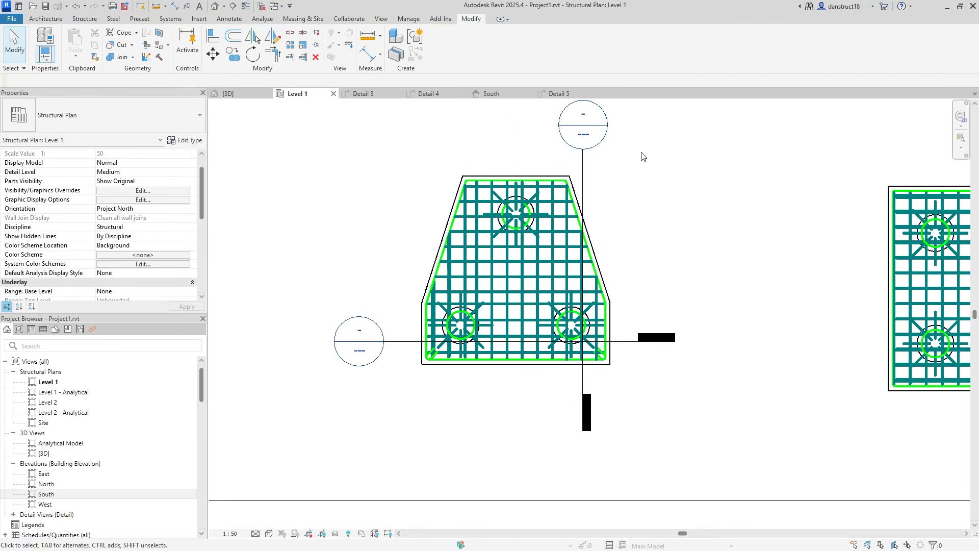
double_click(585, 118)
- Shift the right vertical leg of the varying T1 bars inward and the B1 leg outward so they sit side by side inside the side bars
middle_drag(653, 212, 404, 216)
scroll(697, 302, up, 1)
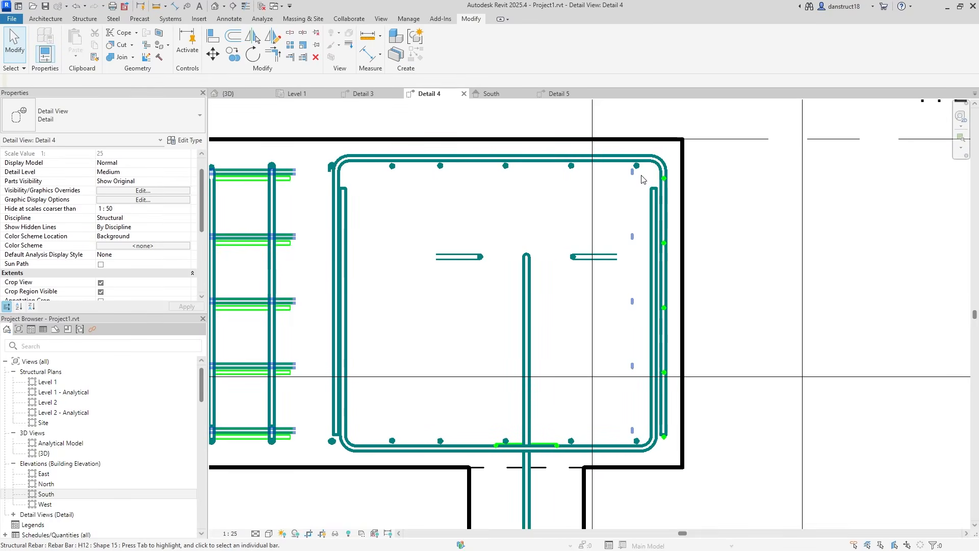
scroll(652, 182, up, 1)
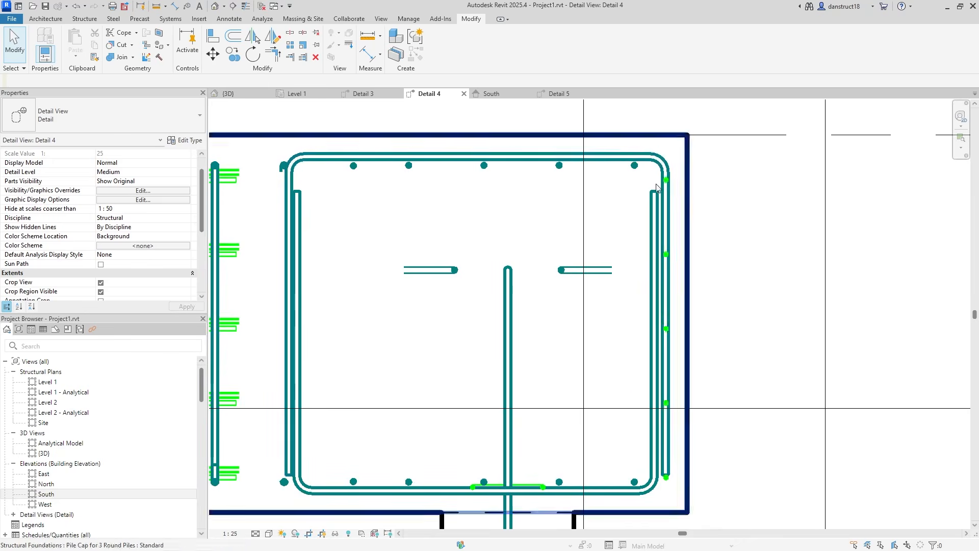
click(666, 318)
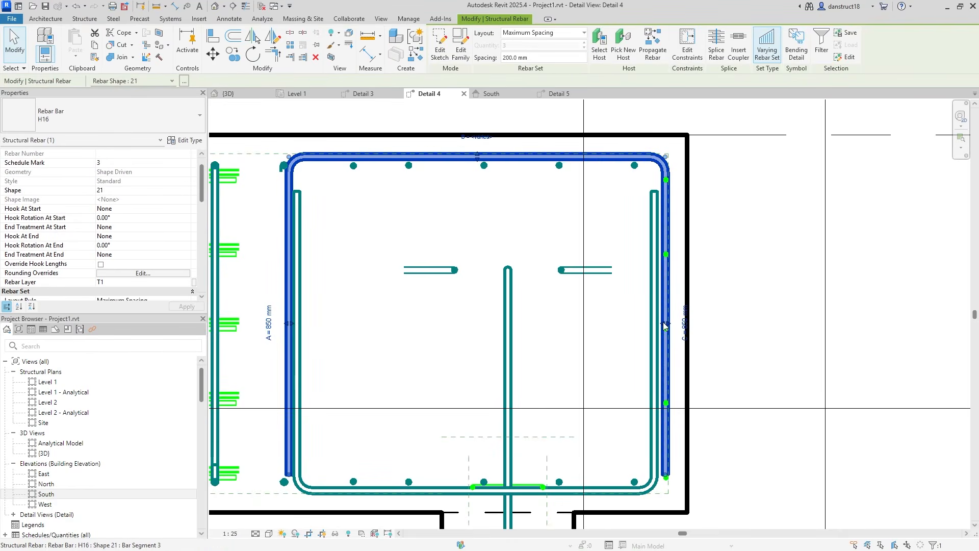
scroll(661, 363, up, 1)
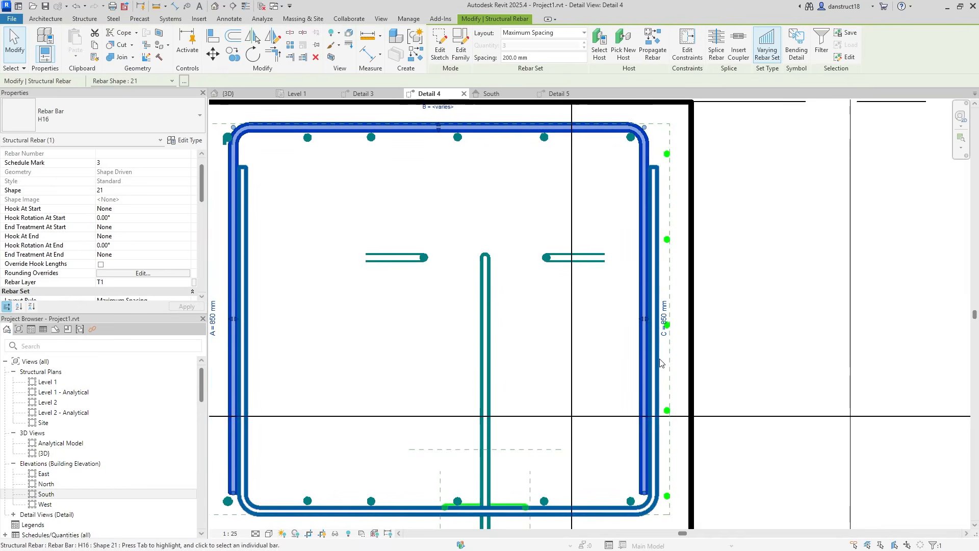
click(658, 336)
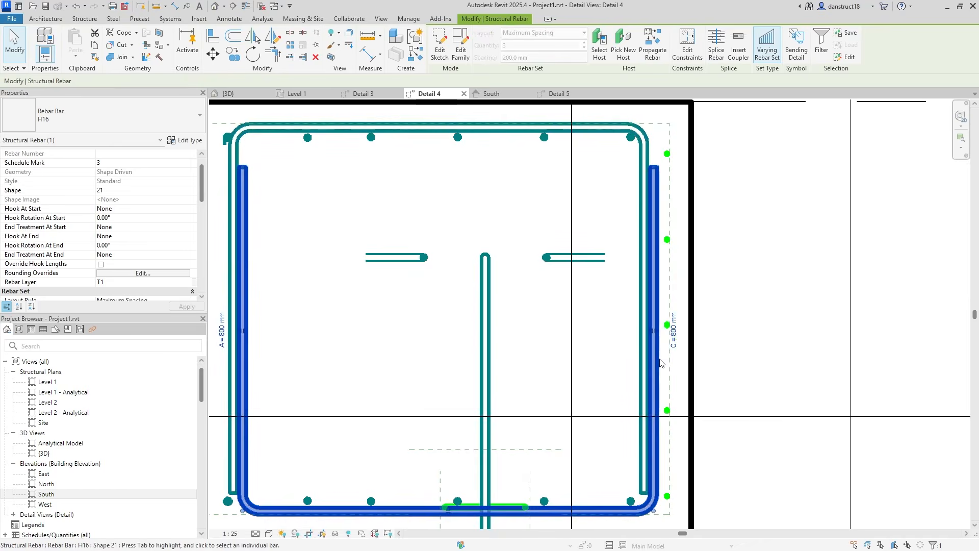
click(648, 322)
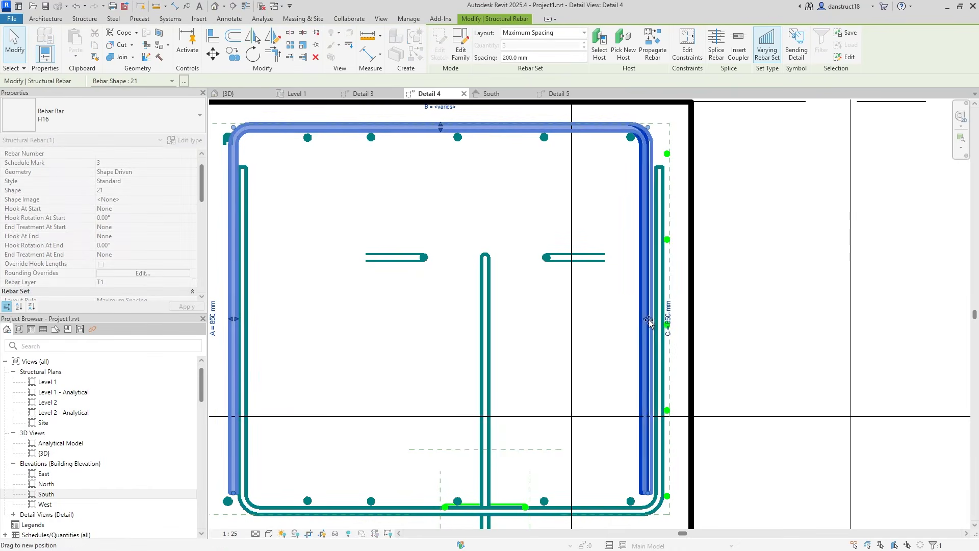
click(659, 320)
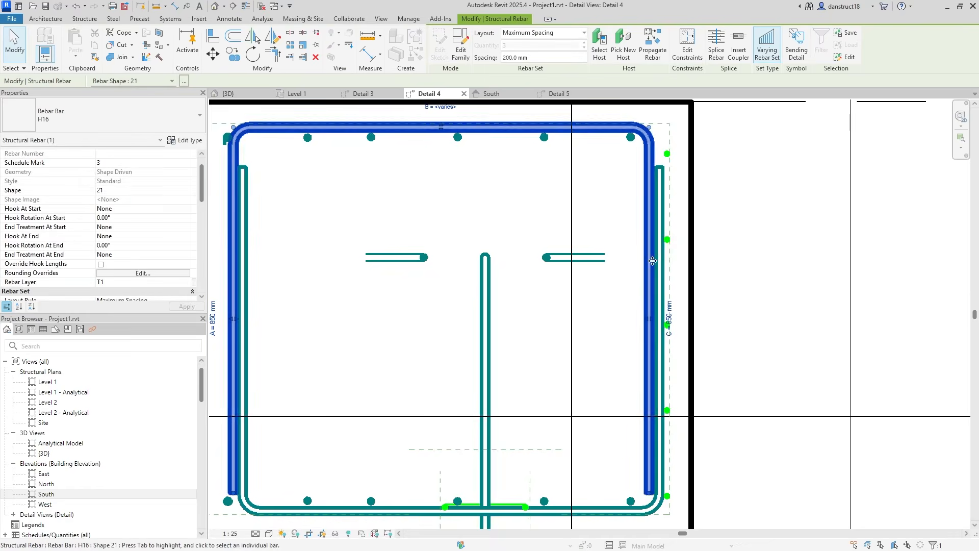
- Set the right vertical leg length of the varying B1 bars to 850 mm and of the T1 bars to 800 mm
click(677, 321)
text(850)
key(Return)
click(644, 329)
click(644, 331)
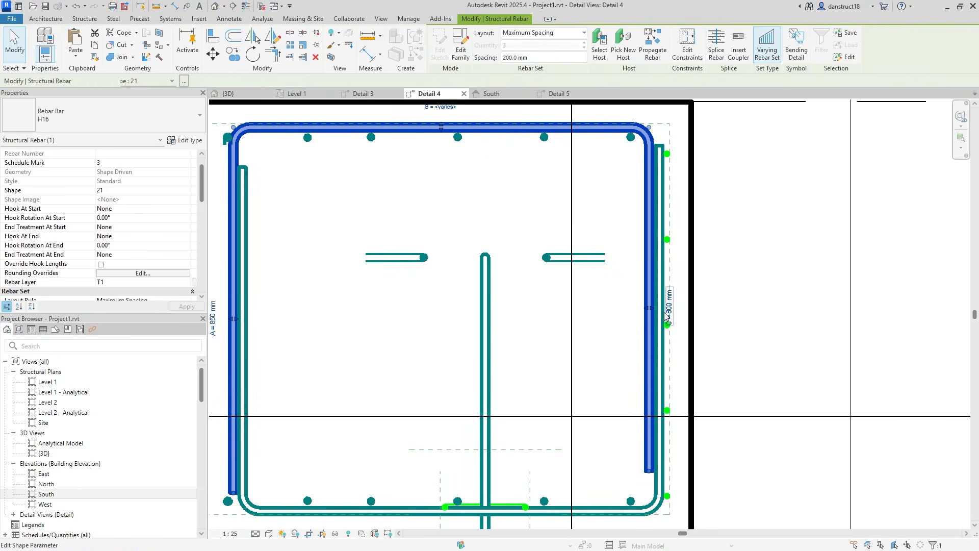
click(772, 312)
- Examine the three-pile cap's reinforcement from several angles in the 3D view
scroll(772, 312, down, 3)
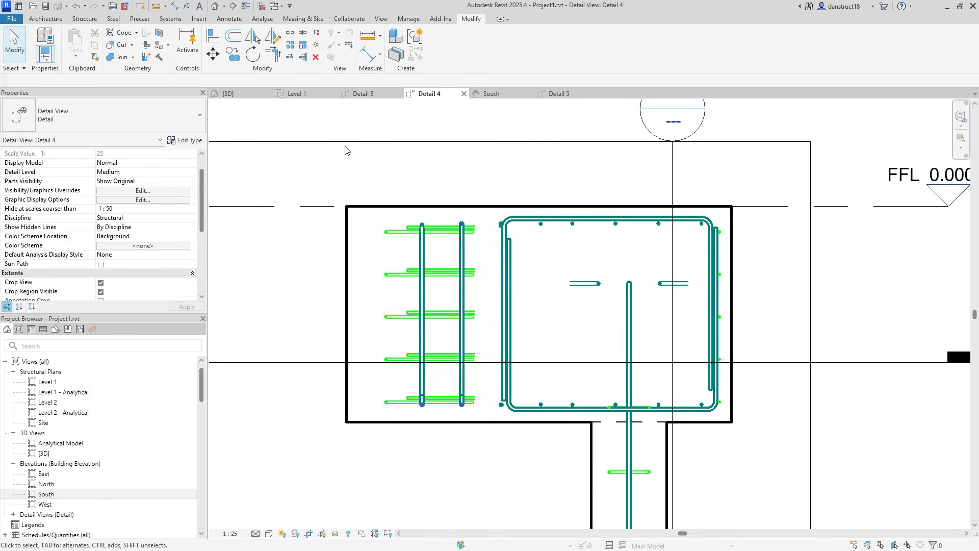
click(228, 94)
shift+middle_drag(316, 286, 352, 269)
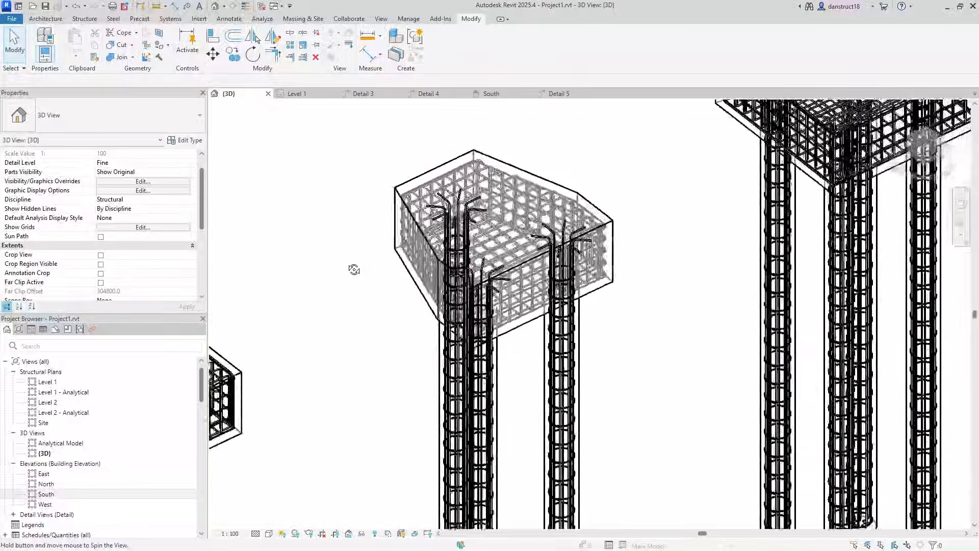
scroll(485, 225, up, 2)
shift+middle_drag(616, 210, 638, 236)
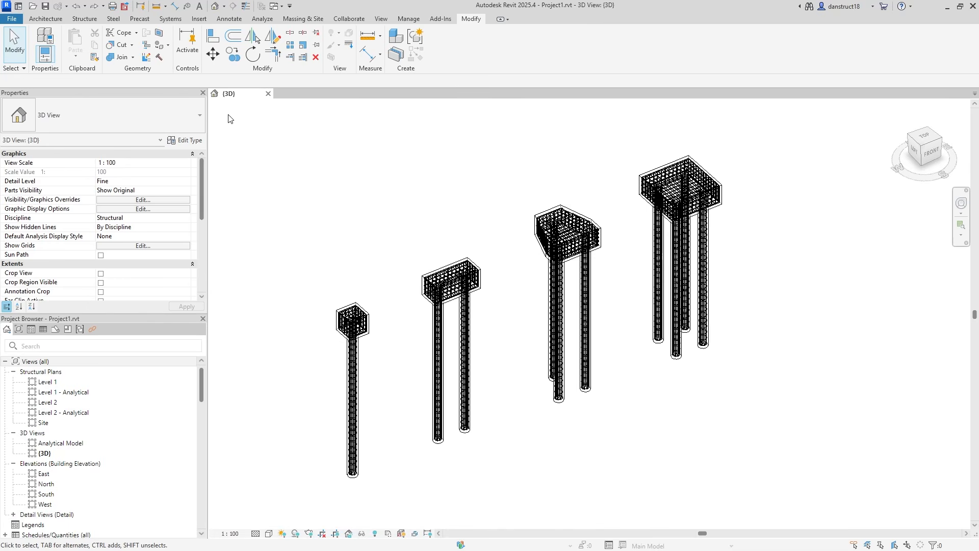
- Delete the detail views Detail 0 through Detail 5 from the project
scroll(23, 468, down, 1)
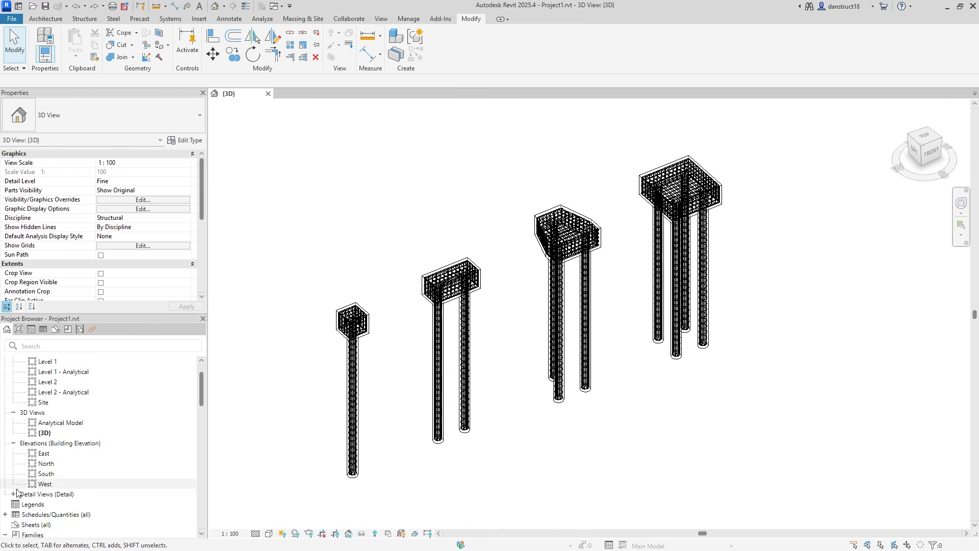
click(13, 494)
scroll(41, 499, down, 2)
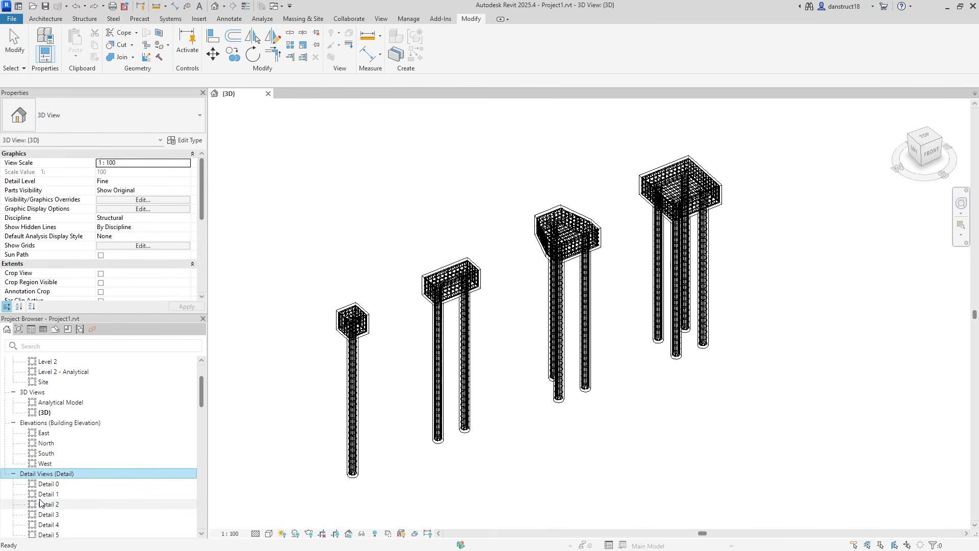
click(49, 464)
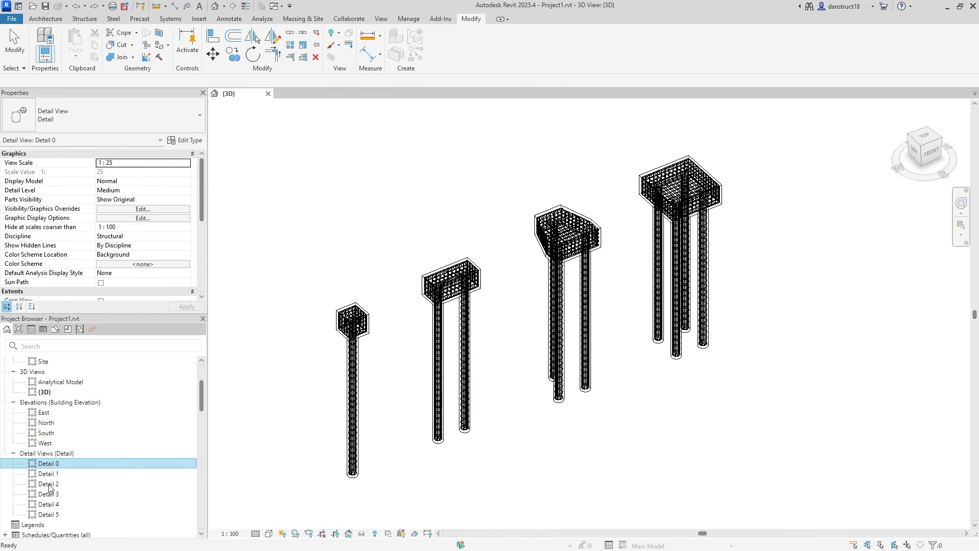
shift+click(49, 515)
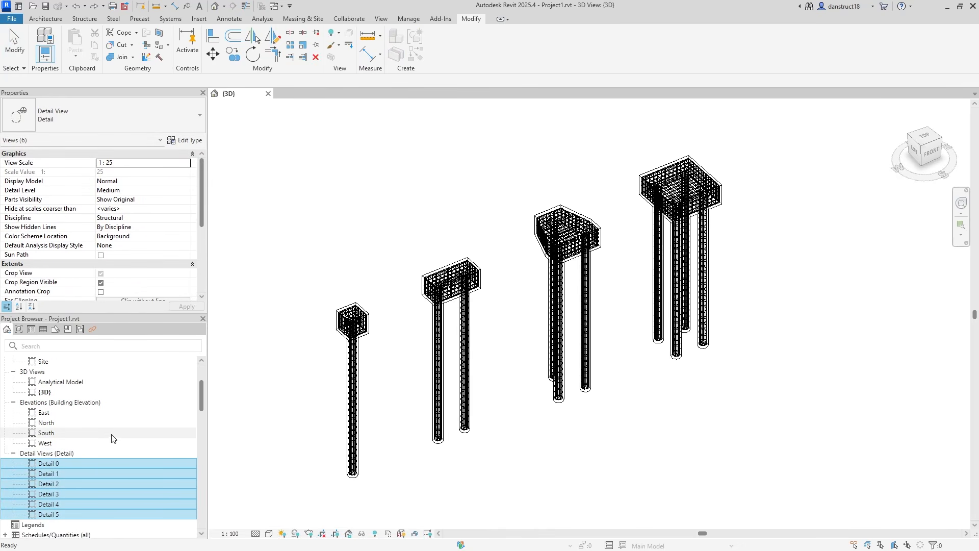
key(Delete)
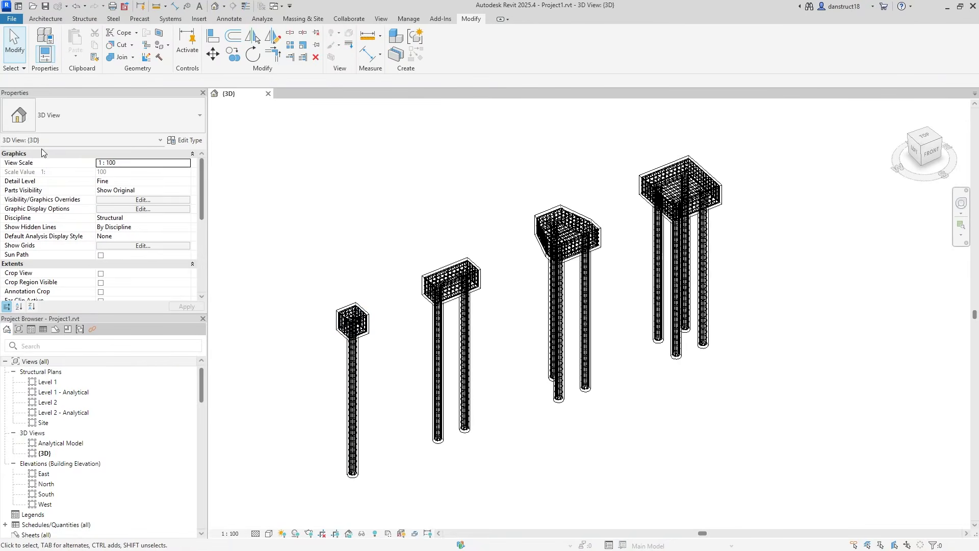
- Create a new rule-based filter named B1 from the 3D view's visibility/graphics overrides
click(113, 202)
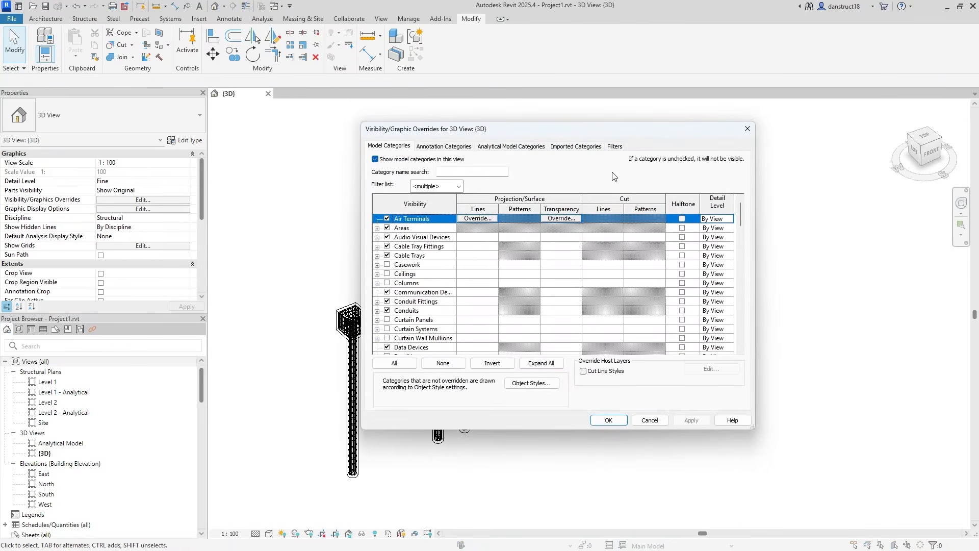
click(615, 147)
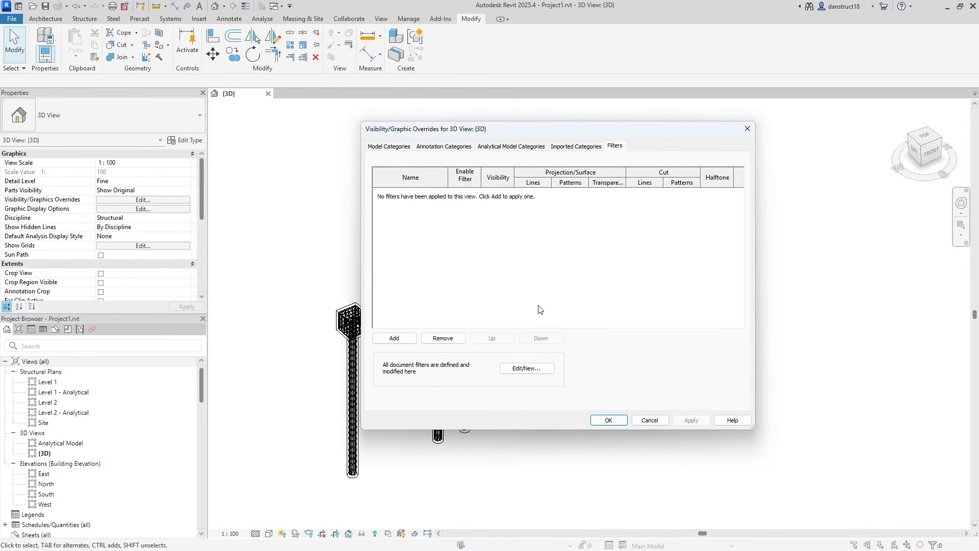
click(403, 338)
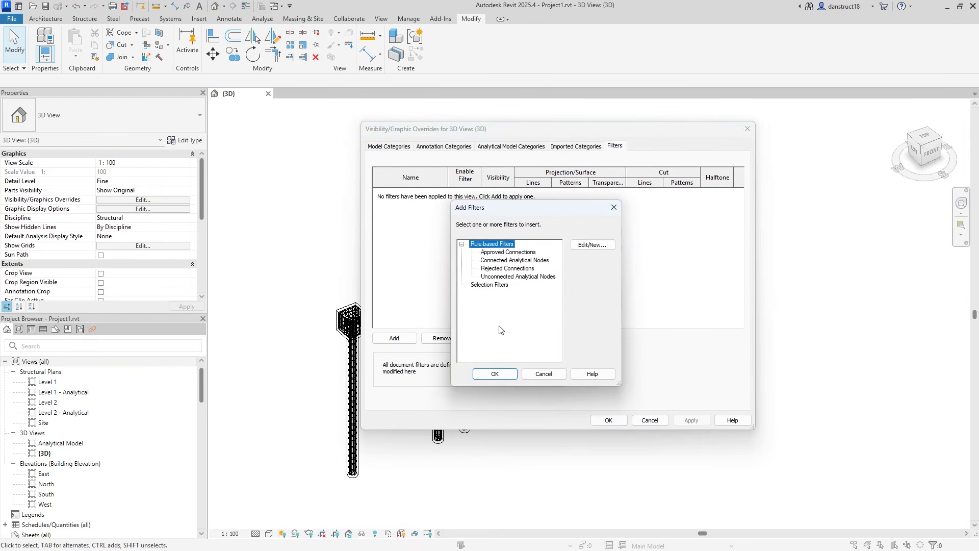
click(592, 246)
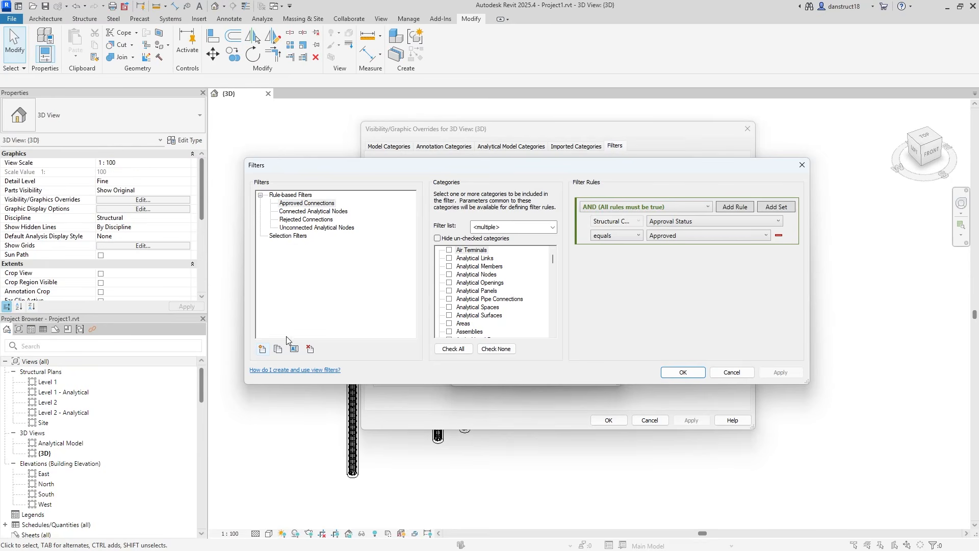
click(262, 350)
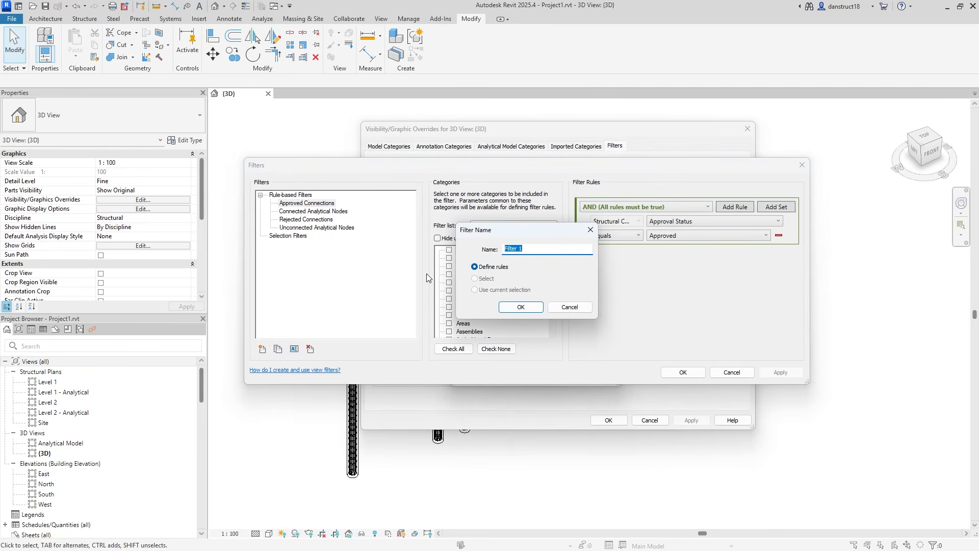
text(B1)
click(521, 306)
- Apply the B1 filter to the Structural Rebar category with the rule Rebar Layer equals B1
drag(553, 257, 552, 322)
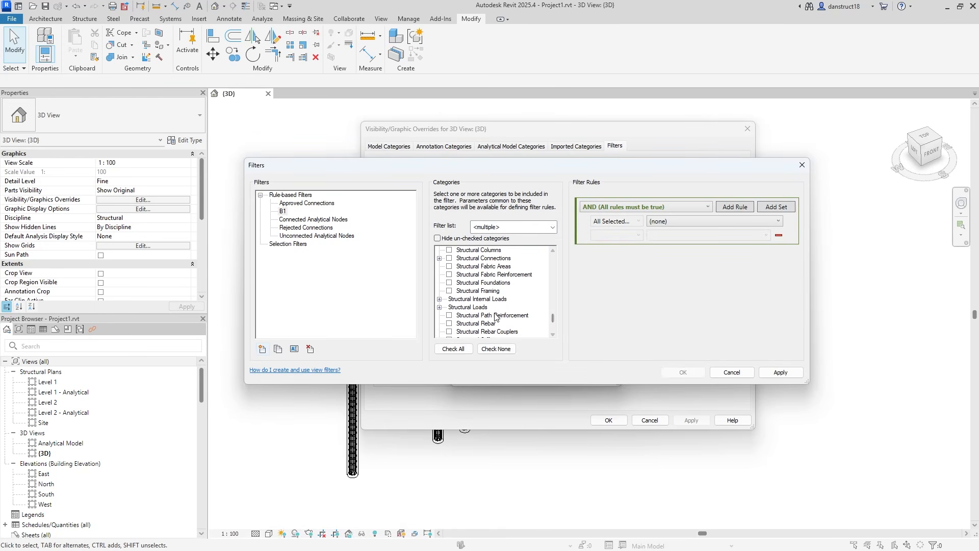
click(449, 324)
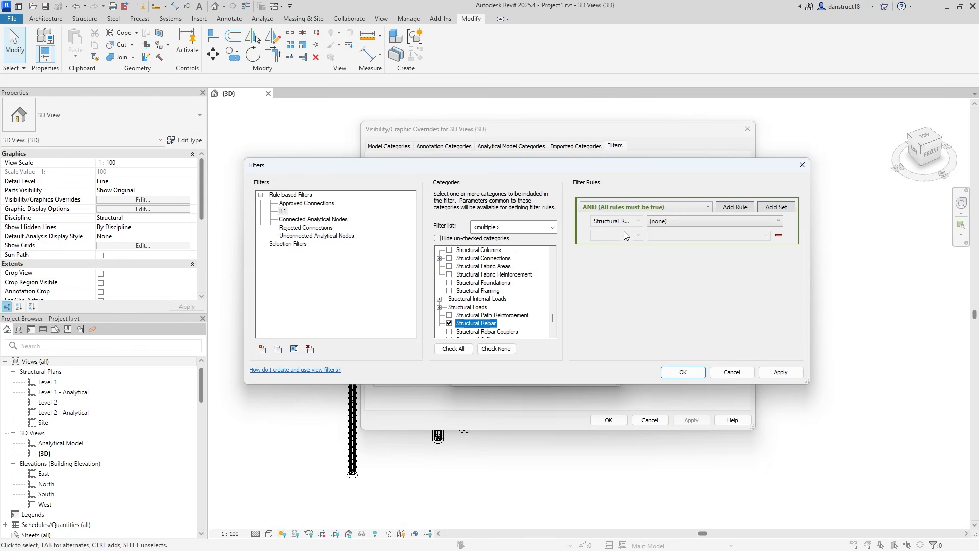
click(665, 223)
drag(774, 259, 774, 392)
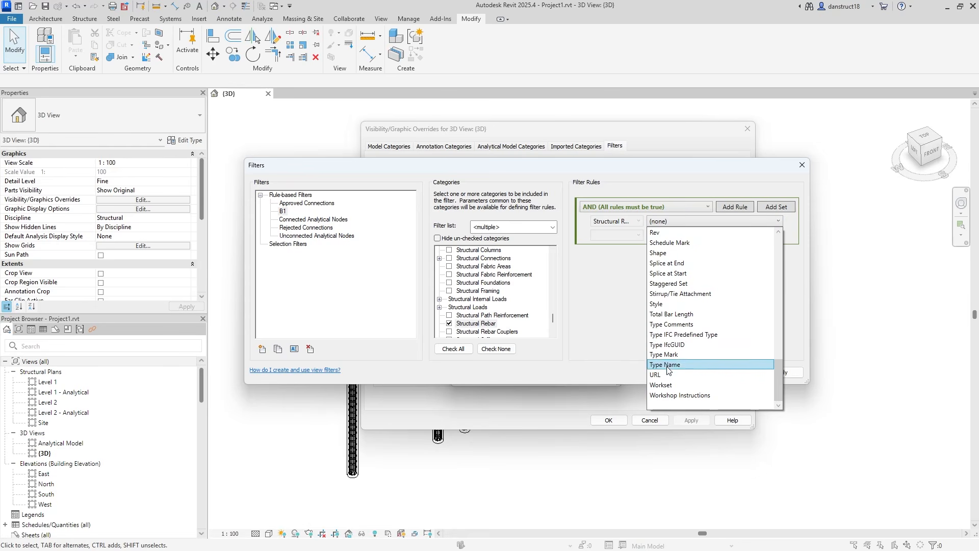
scroll(669, 293, up, 1)
scroll(670, 293, up, 3)
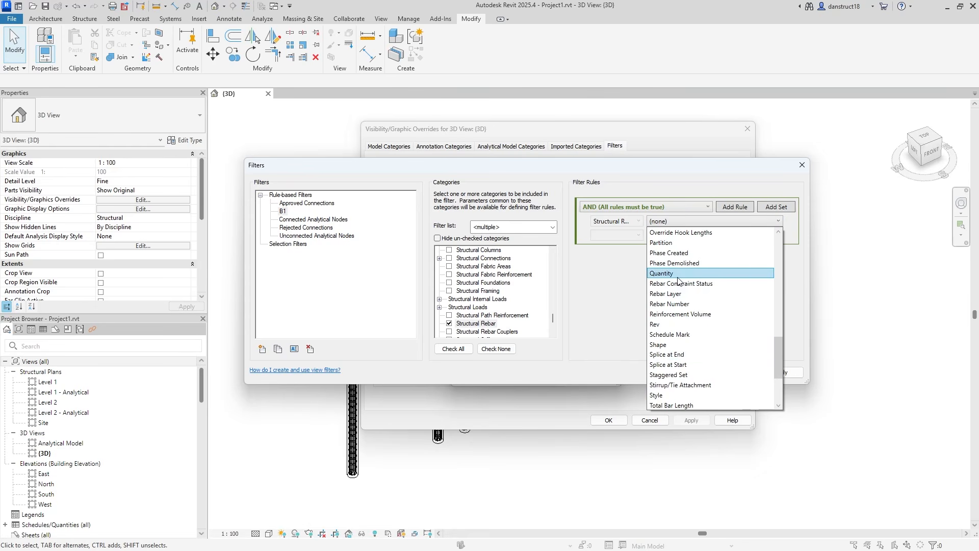
click(668, 287)
click(637, 235)
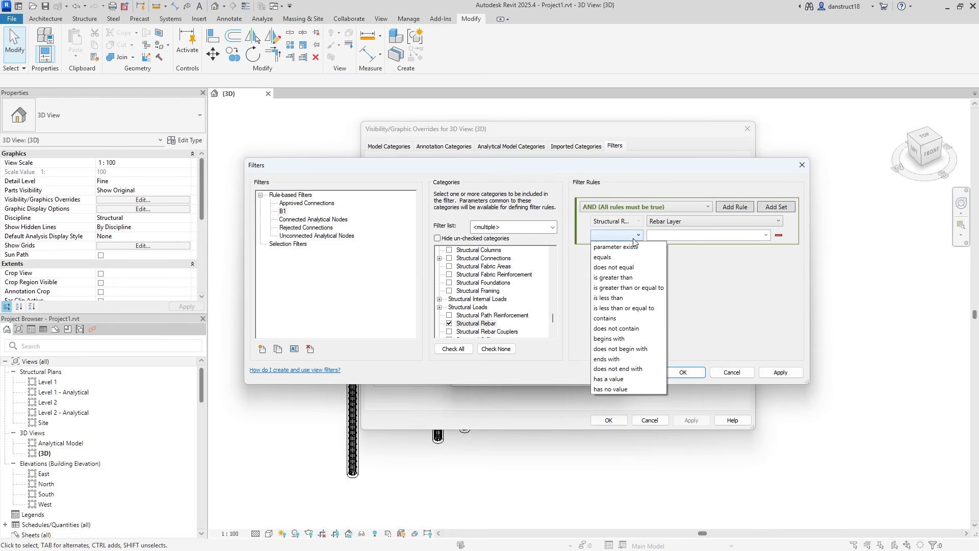
click(618, 245)
click(766, 235)
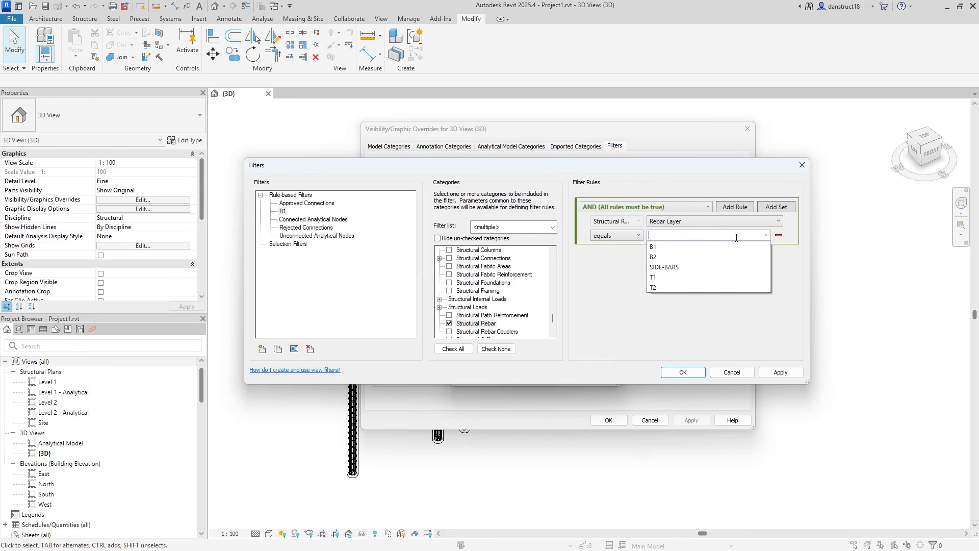
click(657, 251)
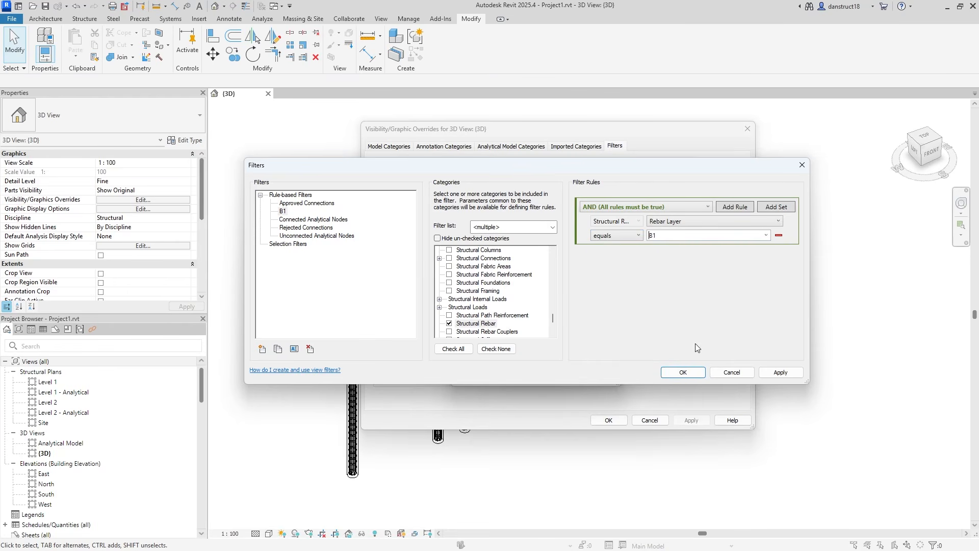
click(780, 372)
- Duplicate the B1 filter four times
click(283, 212)
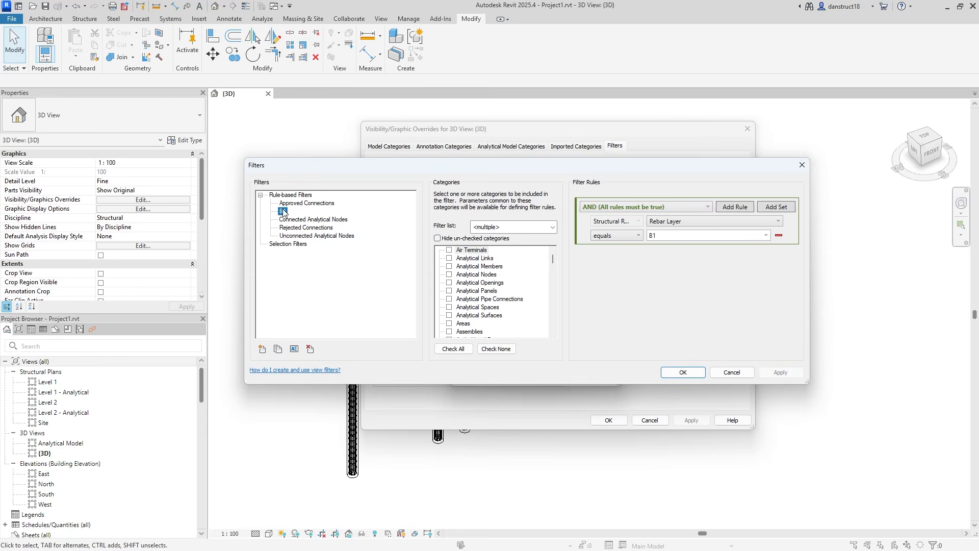
click(278, 350)
click(278, 350)
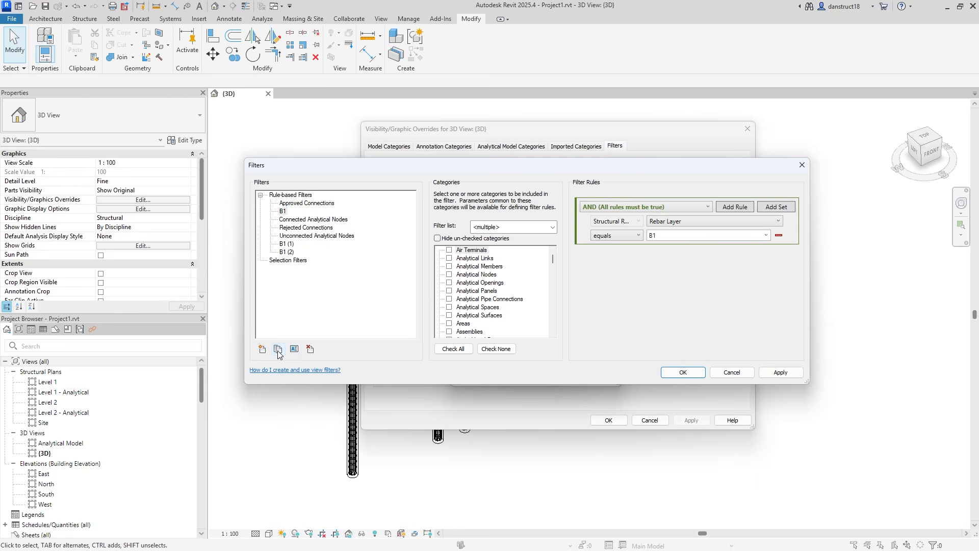
click(279, 350)
click(278, 350)
- Rename the first B1 copy as B2 and set its Rebar Layer rule value to B2
click(287, 244)
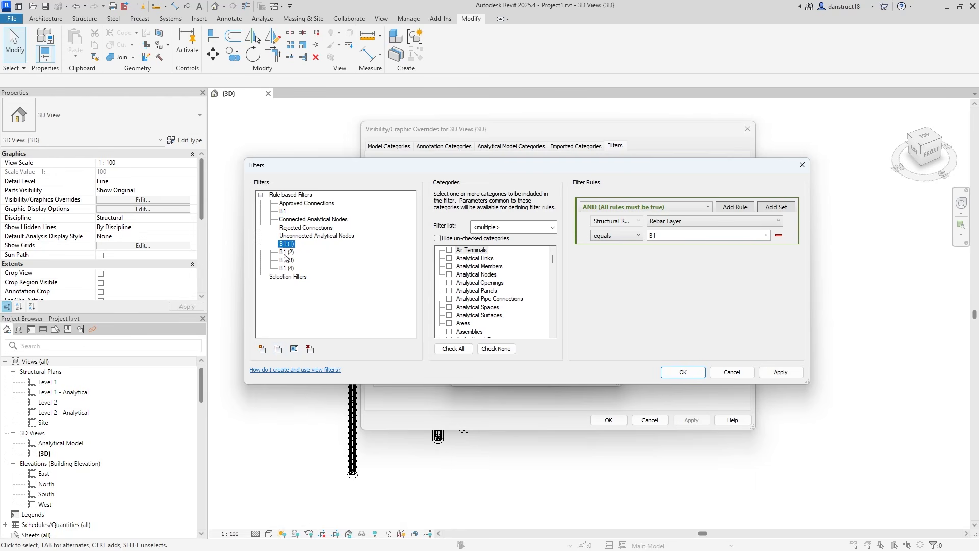
click(294, 349)
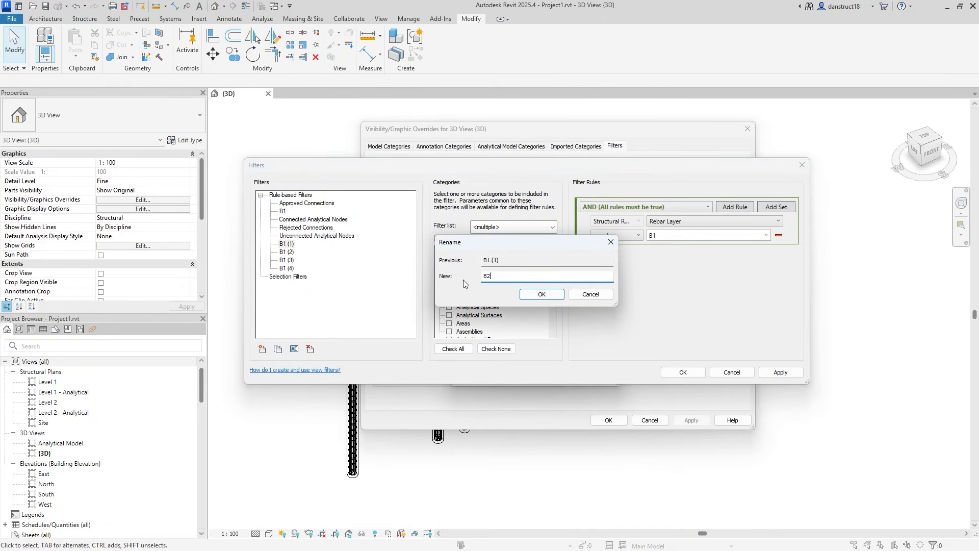
click(542, 294)
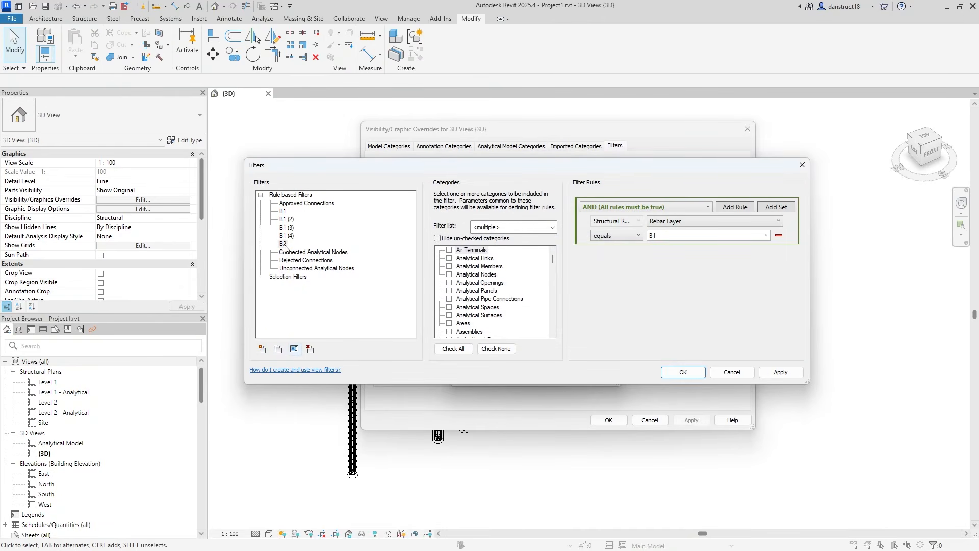
click(767, 235)
click(670, 261)
- Rename the copy B1 (2) as T1 and set its Rebar Layer rule to equal T1
click(287, 220)
click(295, 349)
text(T1)
click(541, 294)
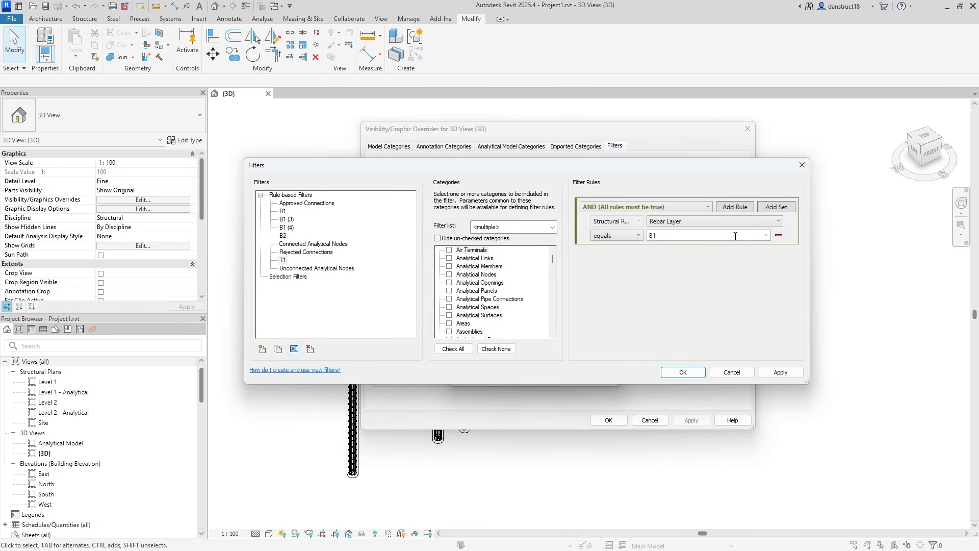
click(766, 235)
click(647, 280)
click(780, 372)
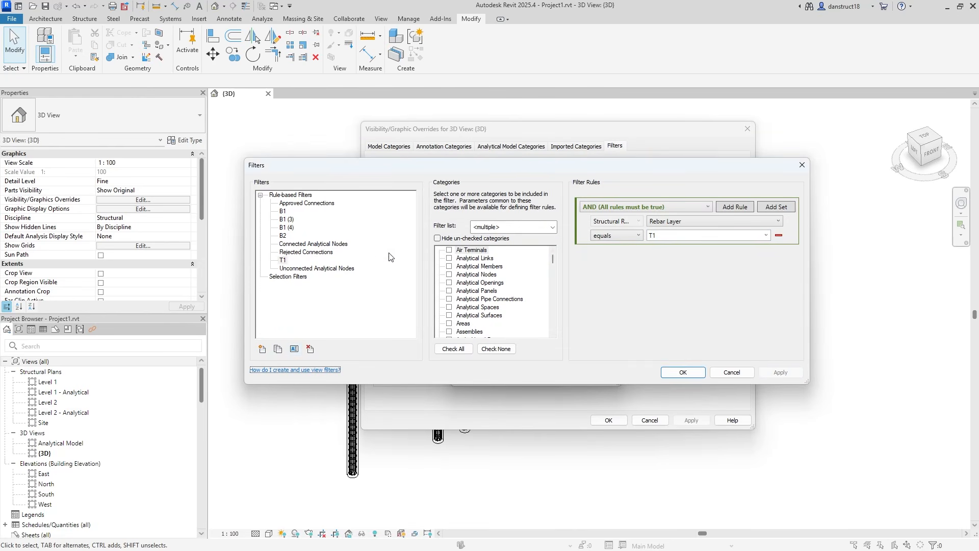
- Rename the copy B1 (3) as T2 and set its Rebar Layer rule to equal T2
click(287, 219)
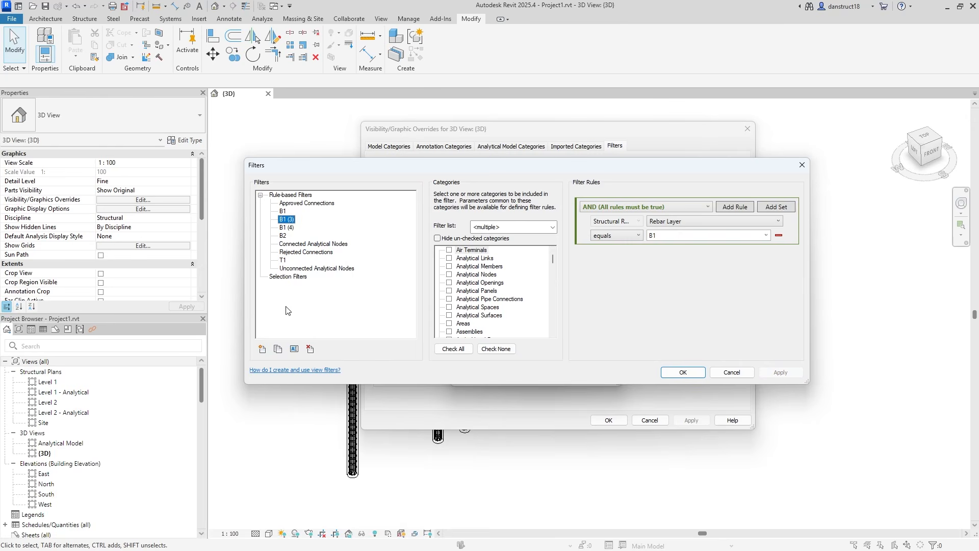
click(294, 349)
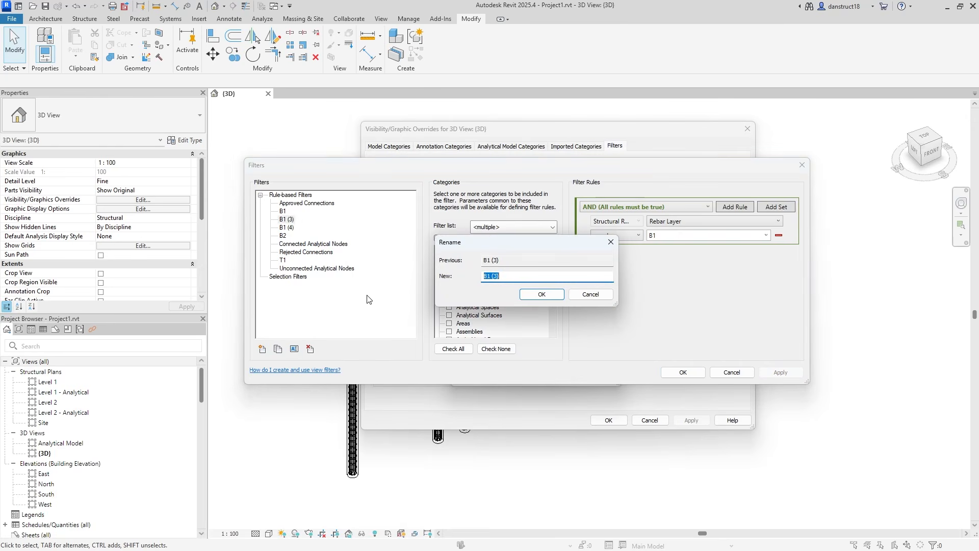
text(T2)
click(524, 293)
click(767, 235)
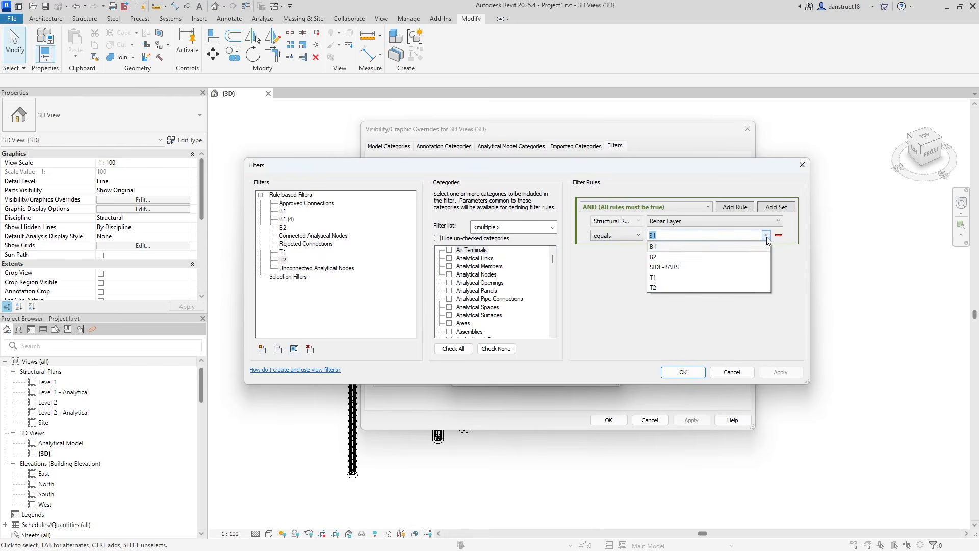
click(674, 288)
- Rename the copy B1 (4) as SIDE-BARS and set its Rebar Layer rule to equal SIDE-BARS
click(287, 220)
click(293, 348)
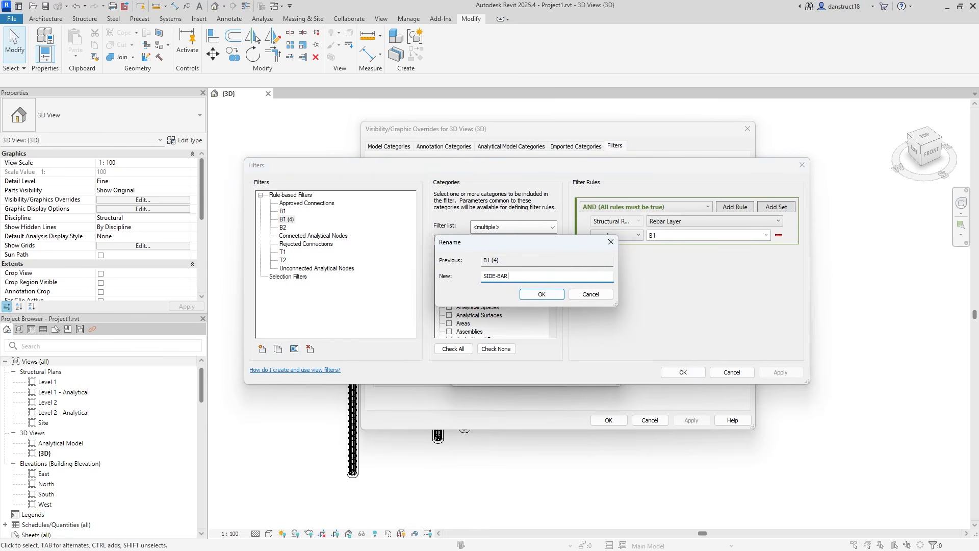
click(541, 295)
click(301, 245)
click(764, 236)
click(677, 275)
click(776, 373)
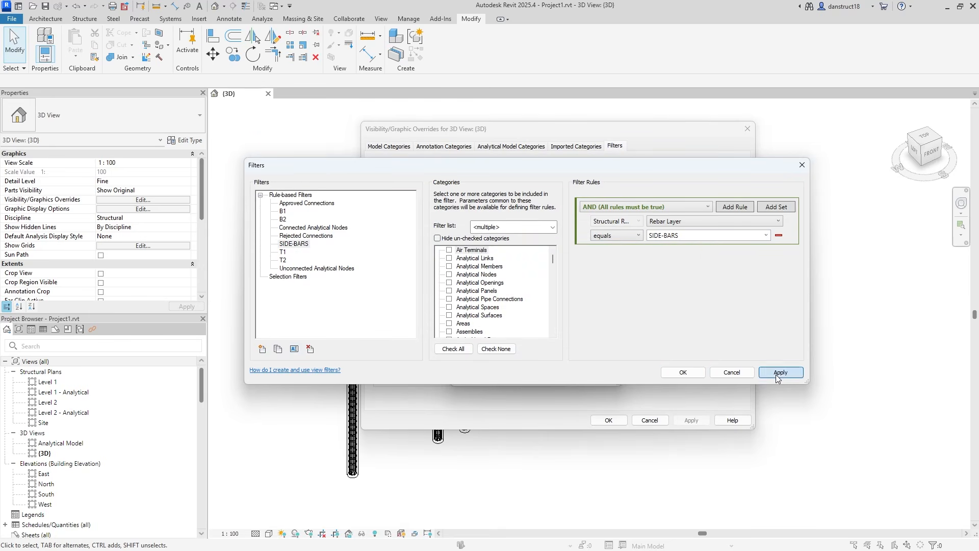
- Check the rules of the filters from B1 through T2 and accept the filter definitions
click(283, 211)
key(Down)
key(Down)
key(Down)
key(Down)
key(Down)
key(Down)
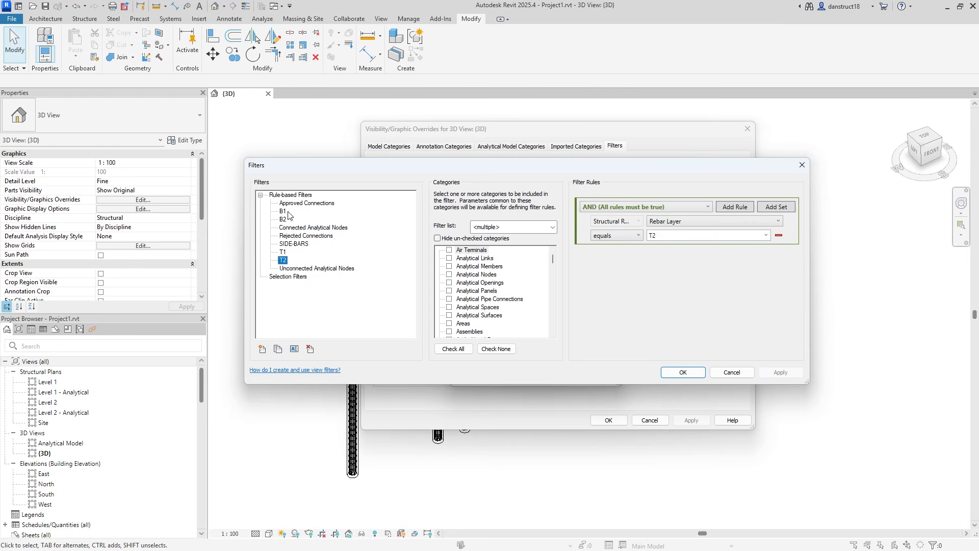
click(682, 372)
- Add the B1, B2, T1, T2 and SIDE-BARS filters to the 3D view
click(484, 262)
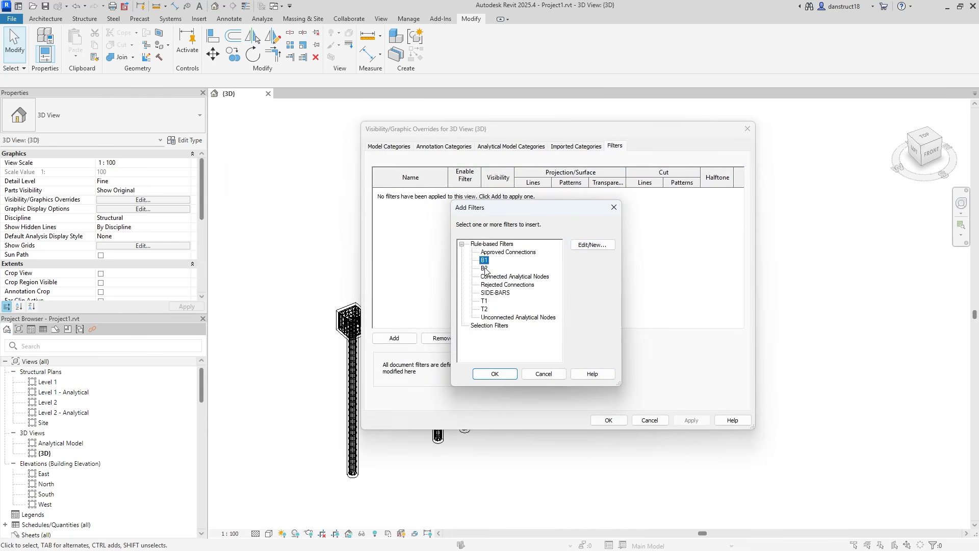
ctrl+click(489, 293)
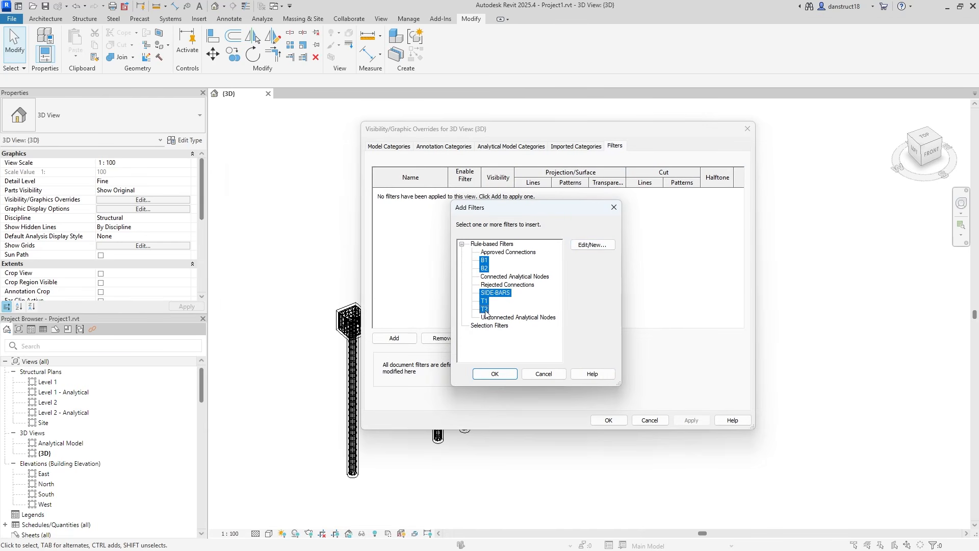
click(493, 373)
drag(562, 127, 750, 132)
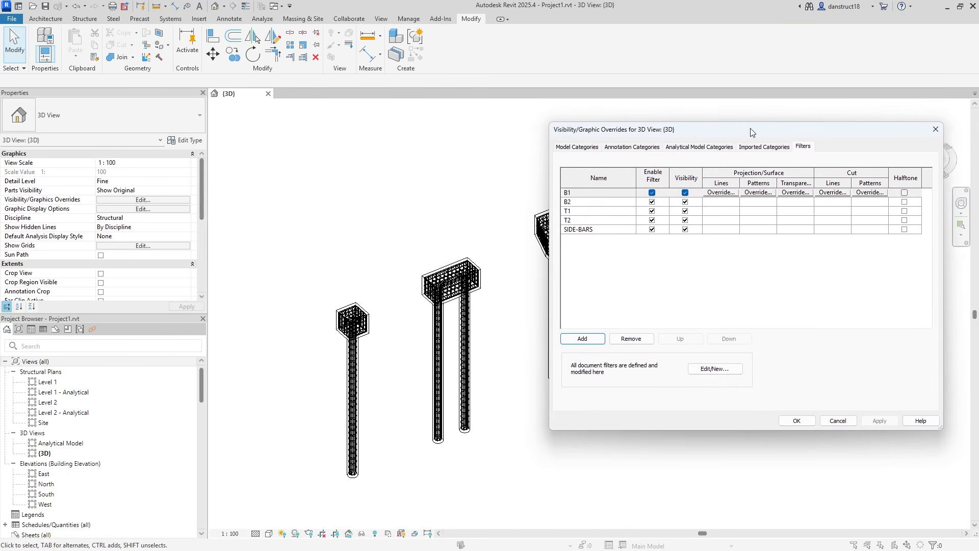
- Hide the B2, T1, T2 and SIDE-BARS filters in the 3D view and apply, leaving only B1 visible
click(685, 202)
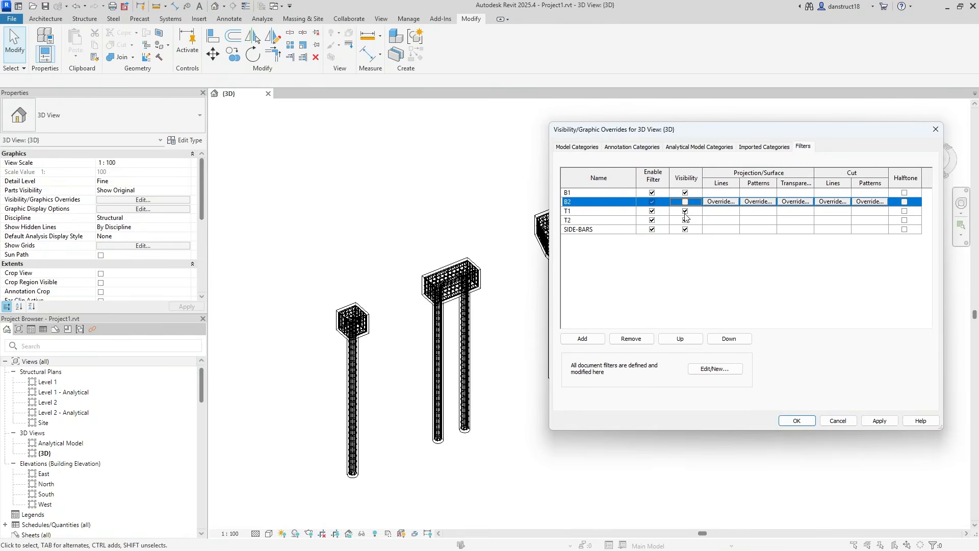
click(685, 212)
click(685, 220)
click(686, 230)
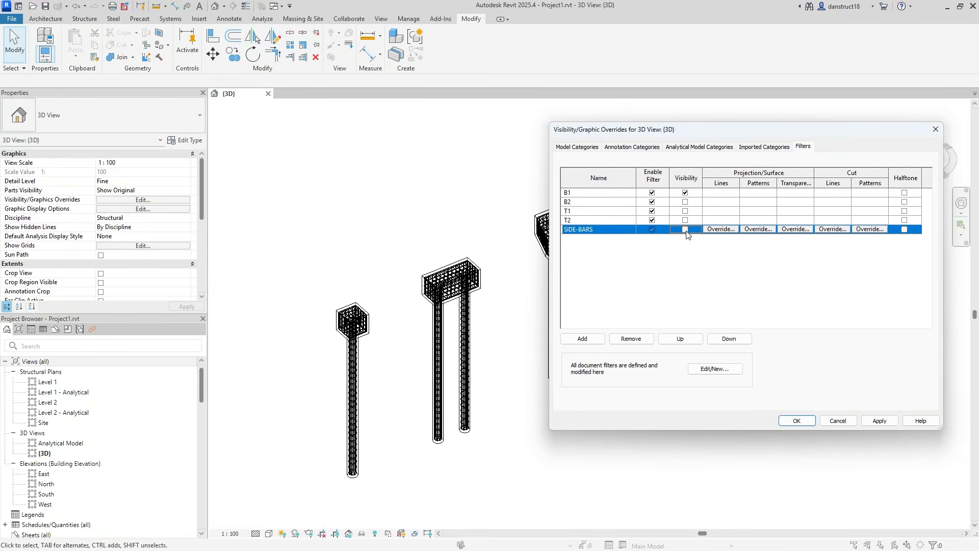
click(875, 423)
- Show only the B2 bars in the 3D view and apply, followed by only the T1 bars
click(685, 193)
click(685, 202)
click(878, 421)
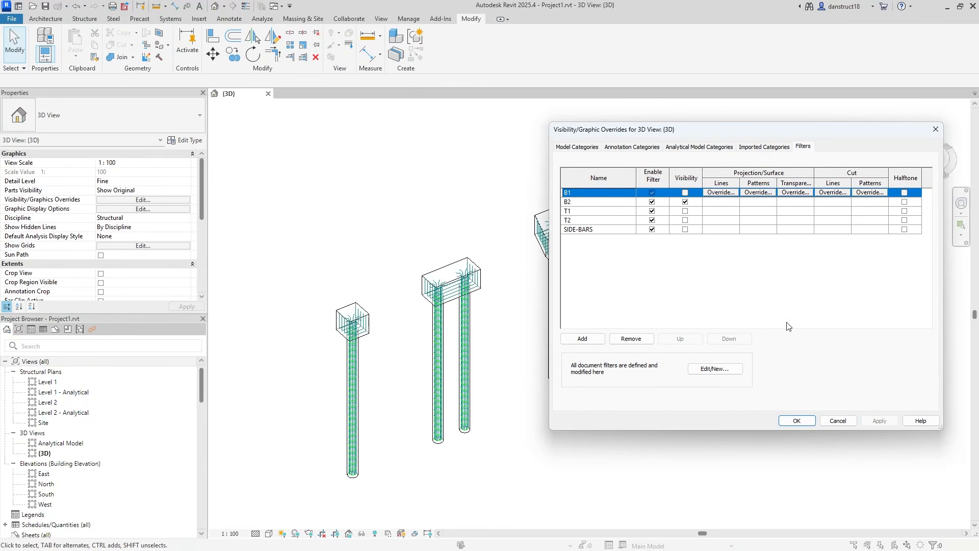
click(685, 202)
click(685, 211)
click(876, 421)
- Hide the T1 filter, make T2 the only visible rebar layer and apply
click(685, 211)
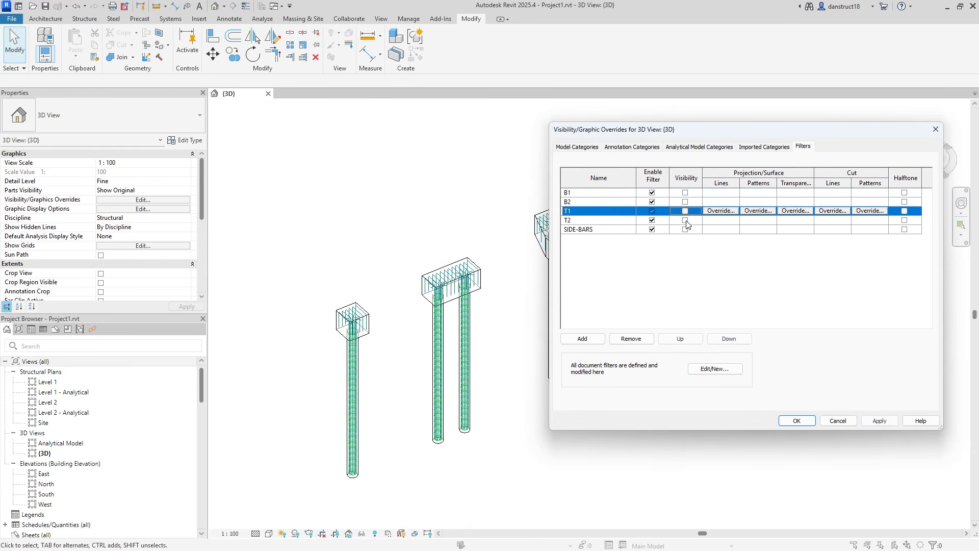
click(685, 220)
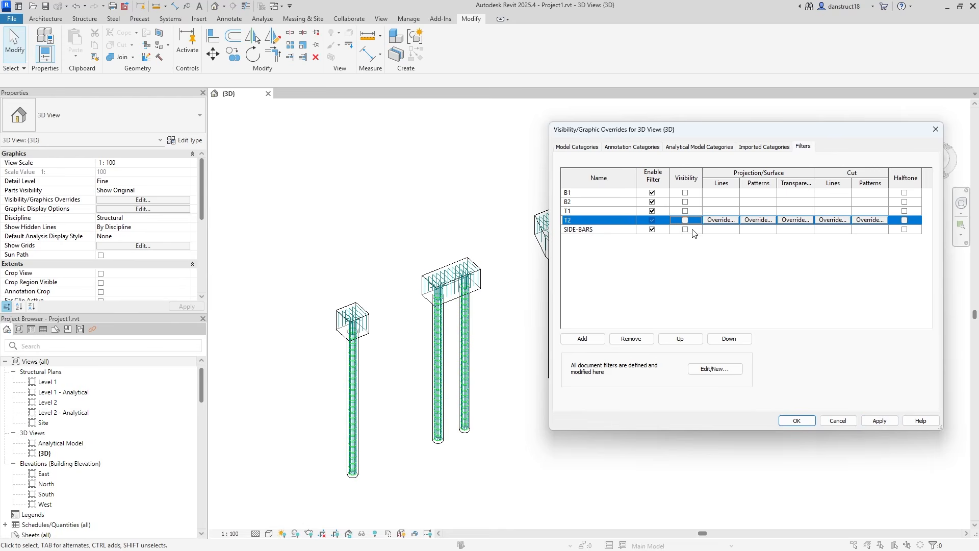
click(888, 423)
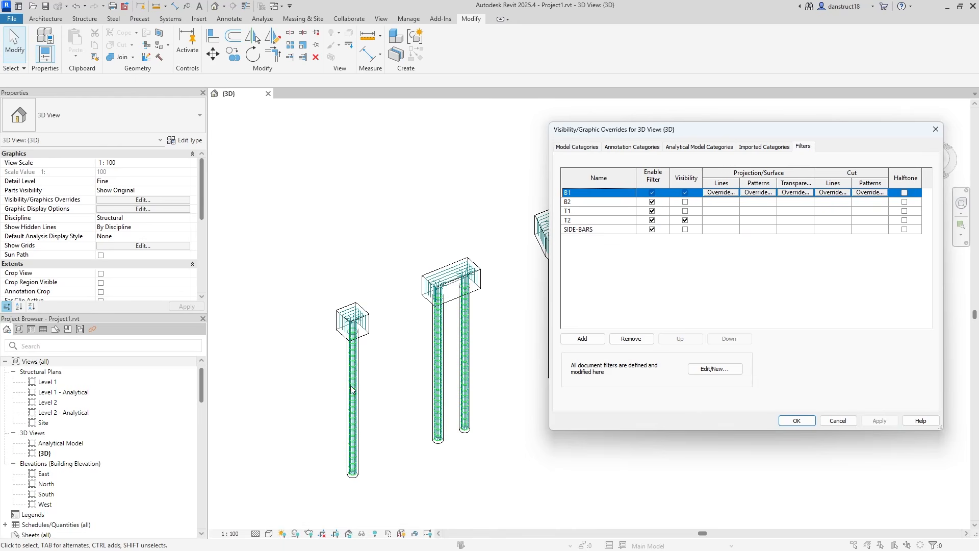
- Make the B1, B2, T1 and SIDE-BARS filters visible again alongside T2 and apply
click(686, 201)
click(685, 211)
click(685, 193)
click(685, 229)
click(880, 421)
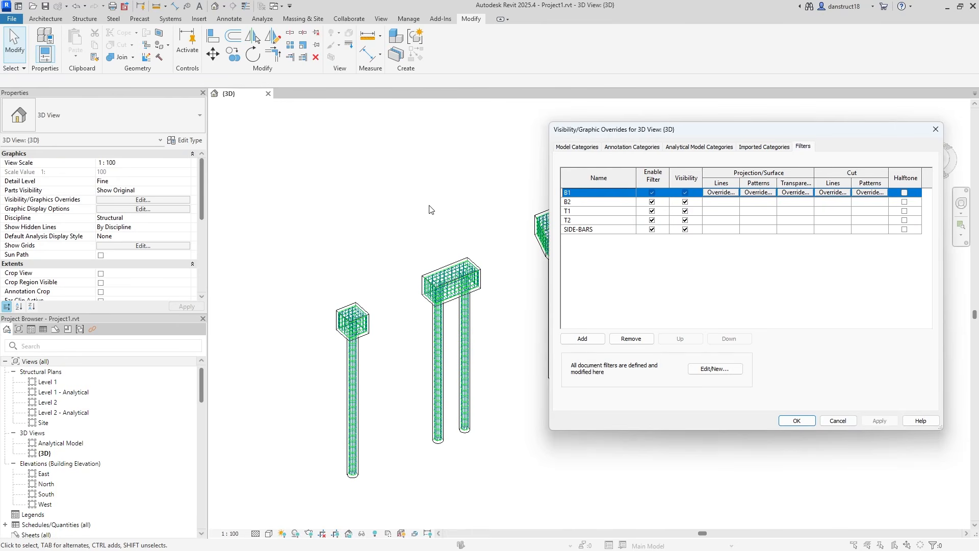
- Override the B1 filter's projection surface foreground pattern with a solid fill in pink, RGB 255-000-128
click(760, 193)
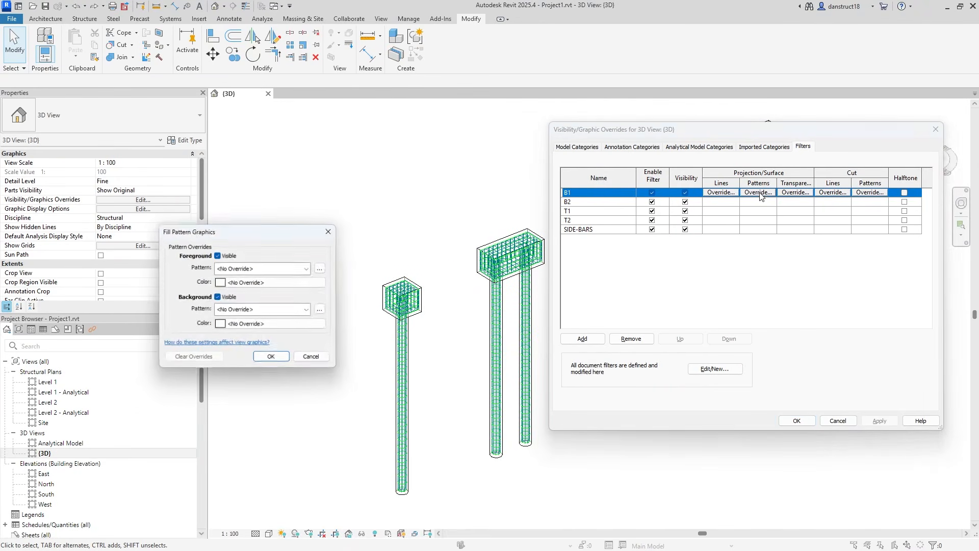
click(239, 269)
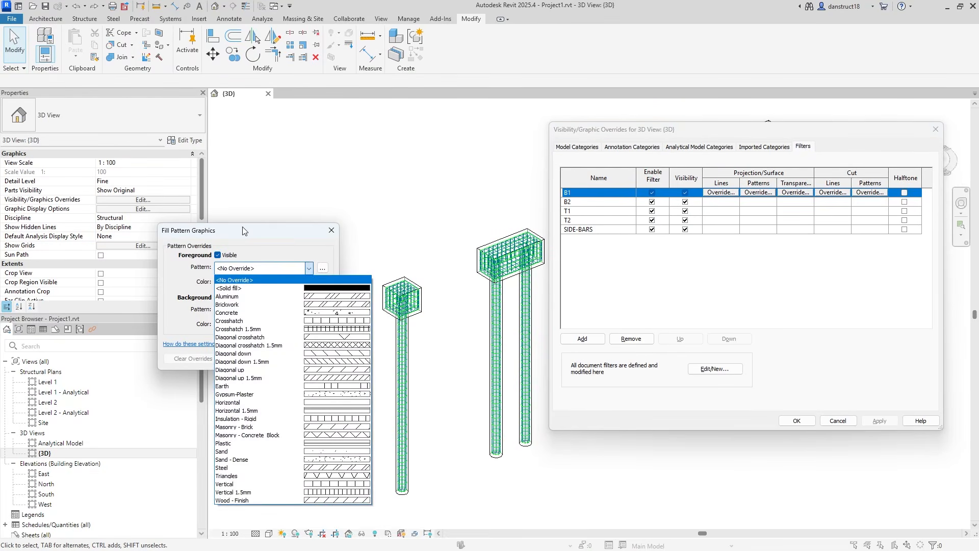
click(239, 287)
click(244, 283)
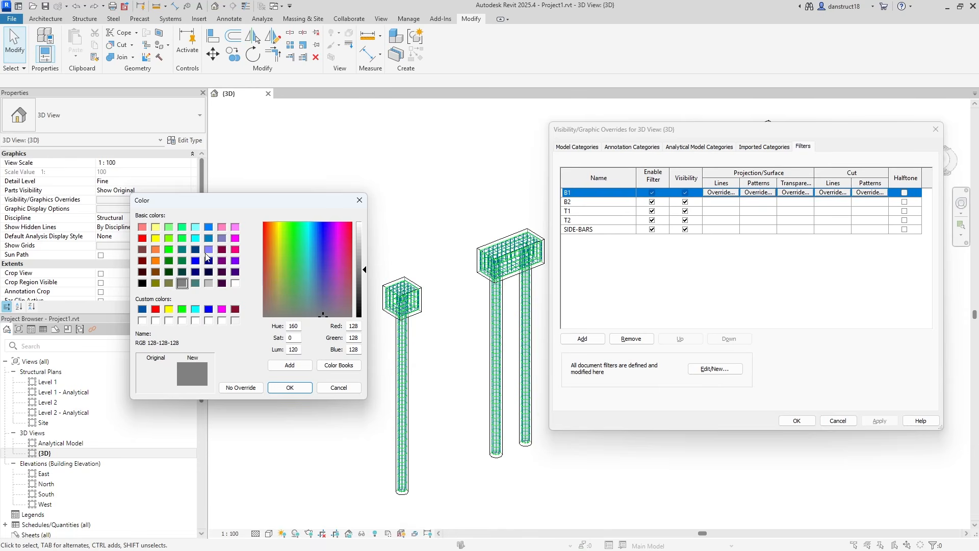
click(234, 250)
click(290, 388)
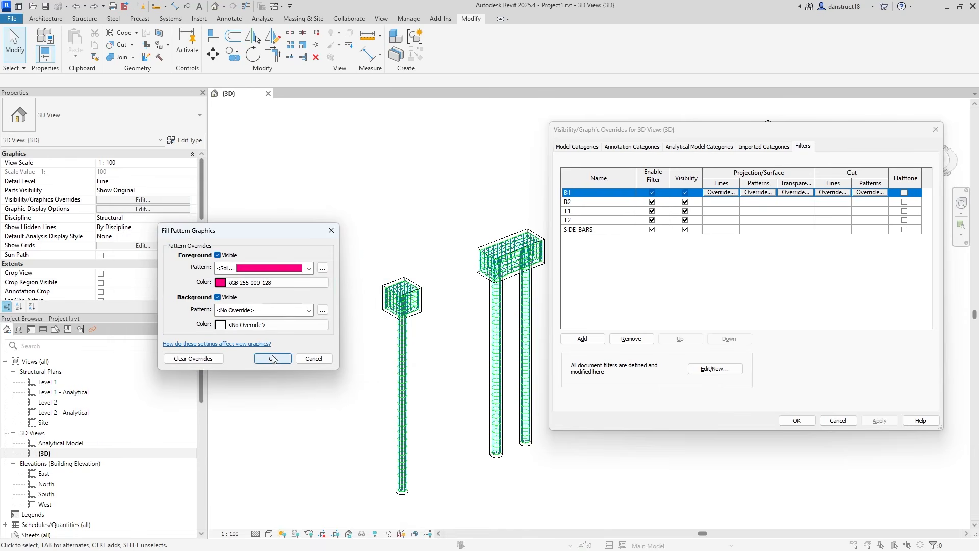
click(273, 359)
- Override the B2 filter's projection surface foreground pattern with a solid fill in orange, RGB 255-128-064
click(758, 202)
click(758, 201)
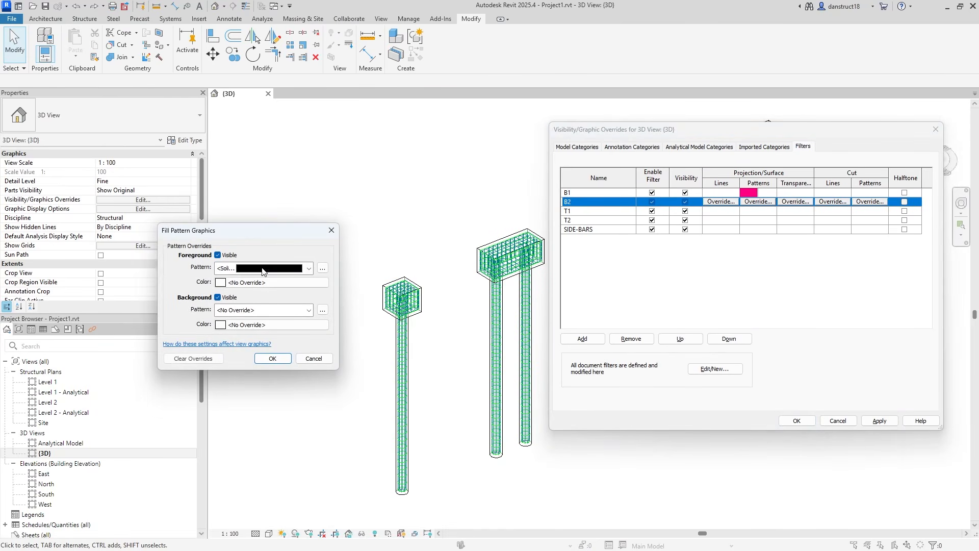
click(259, 283)
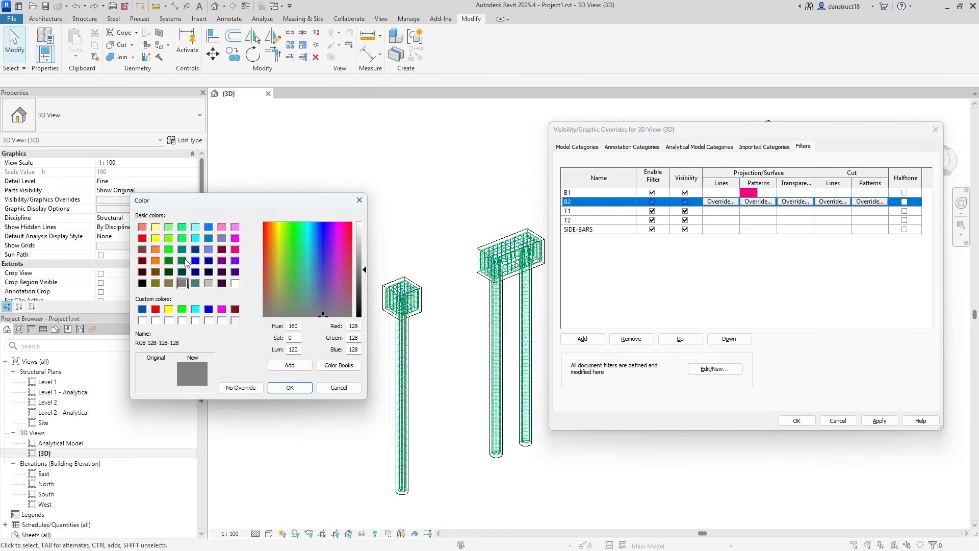
click(156, 249)
click(290, 387)
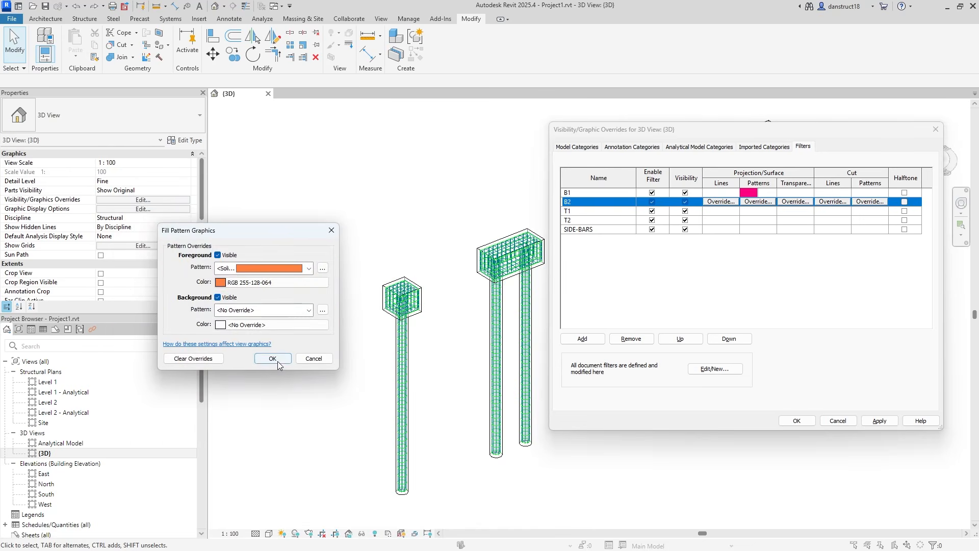
click(270, 355)
- Override the T1 filter's projection surface foreground pattern with a solid fill in Green
click(759, 211)
click(759, 211)
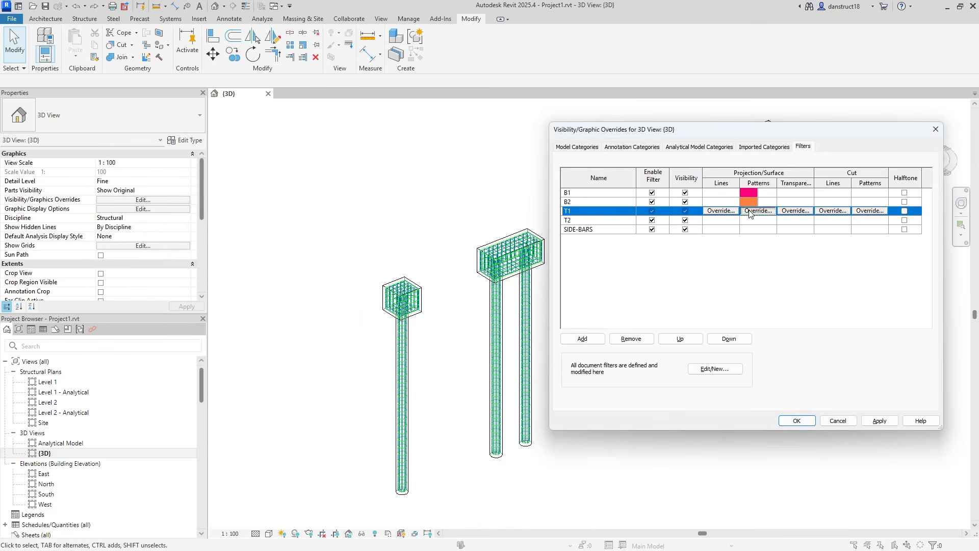
scroll(298, 269, down, 1)
click(279, 280)
click(168, 250)
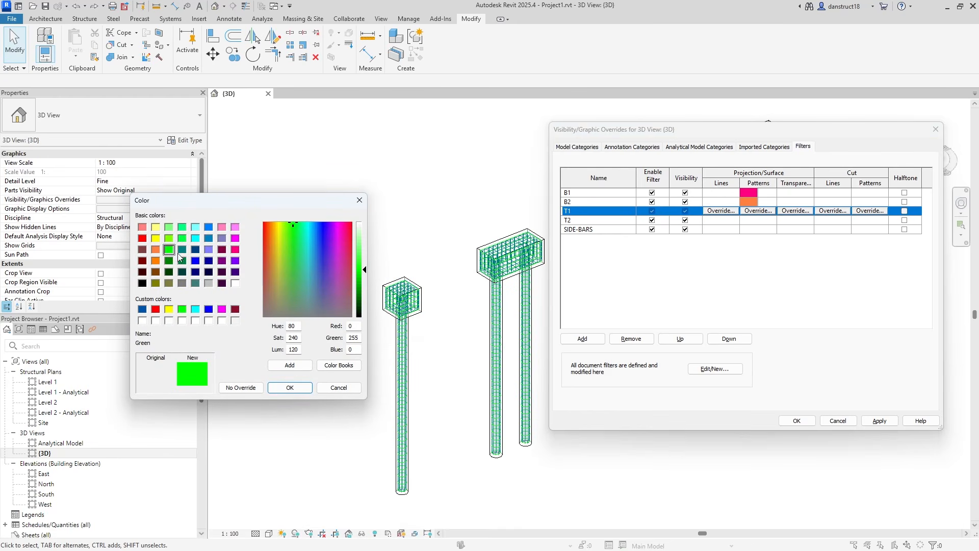
click(290, 388)
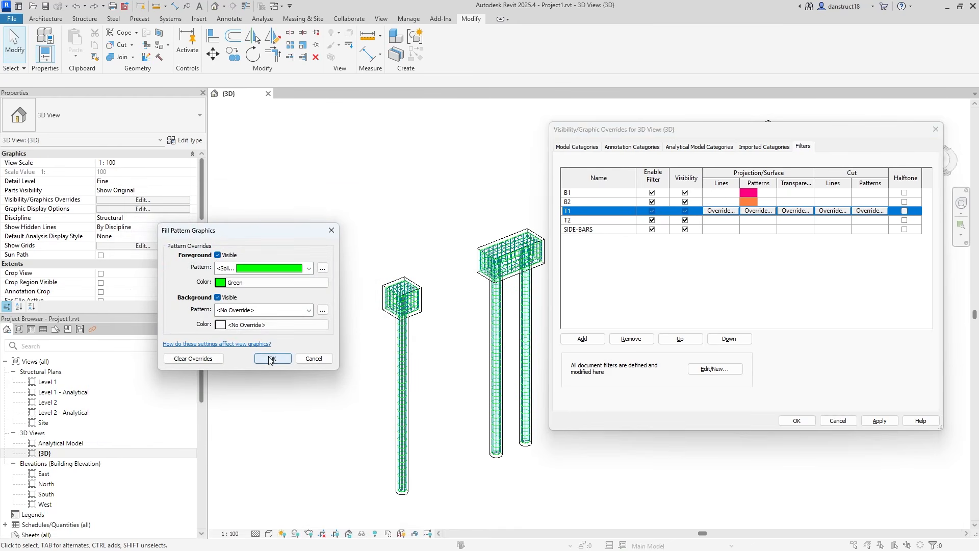
click(272, 358)
- Override the T2 filter's projection surface foreground pattern with a solid fill in Cyan
click(759, 222)
click(750, 222)
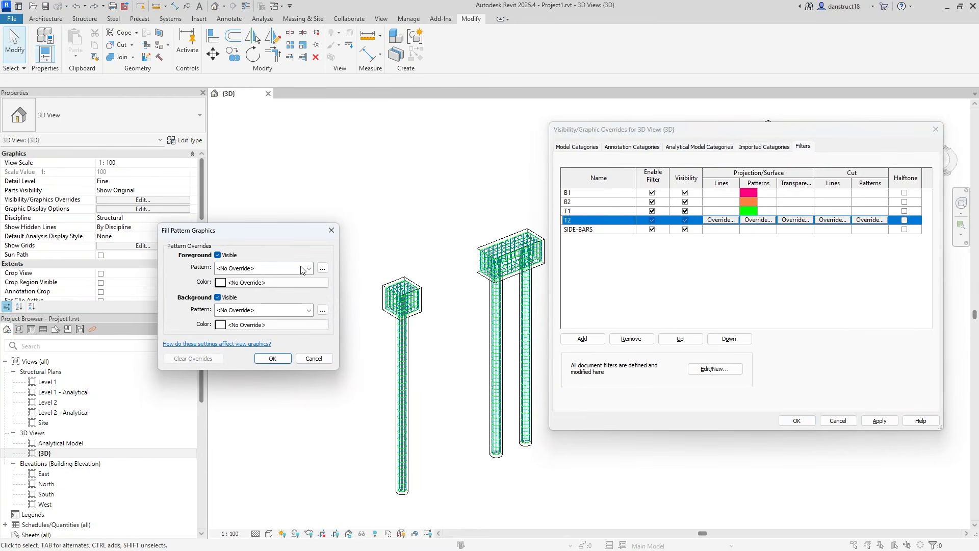
scroll(264, 273, down, 1)
click(250, 283)
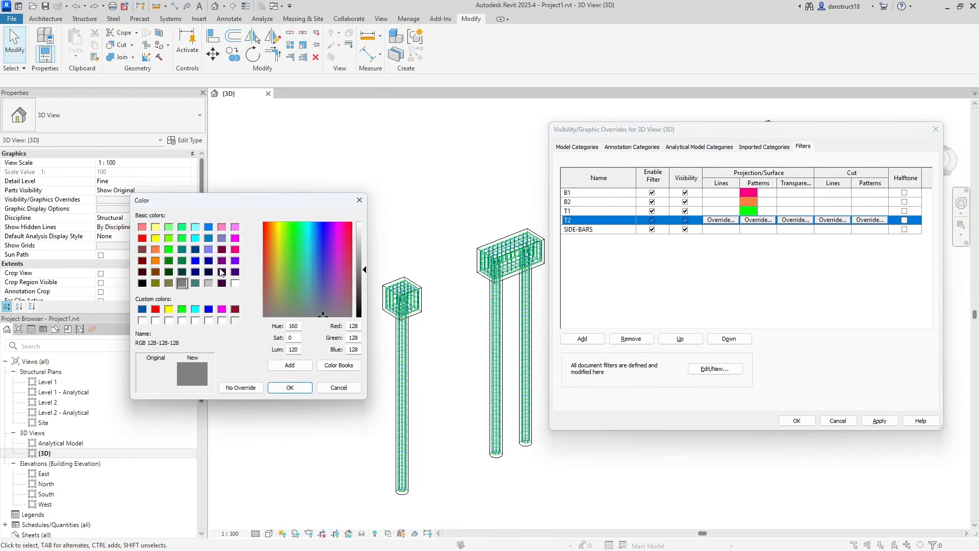
click(195, 239)
click(289, 387)
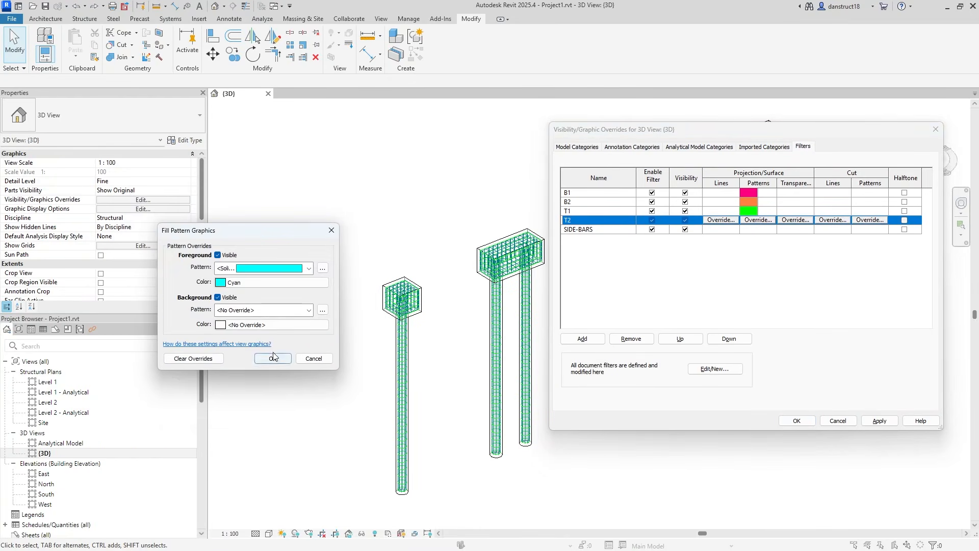
click(271, 357)
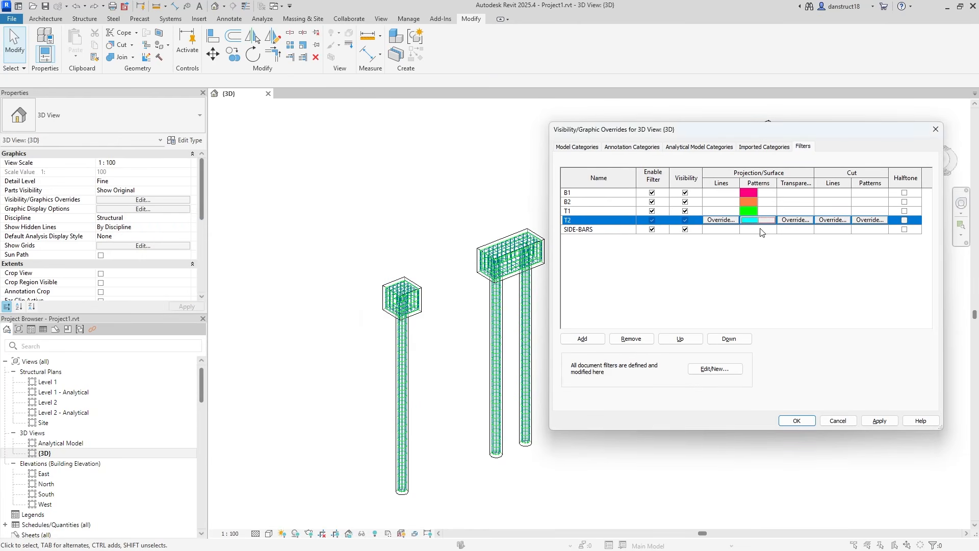
- Override the SIDE-BARS filter's surface foreground pattern with a solid fill in purple, RGB 128-000-255, and accept the view overrides
click(747, 230)
click(745, 230)
scroll(229, 268, down, 1)
click(238, 283)
click(235, 261)
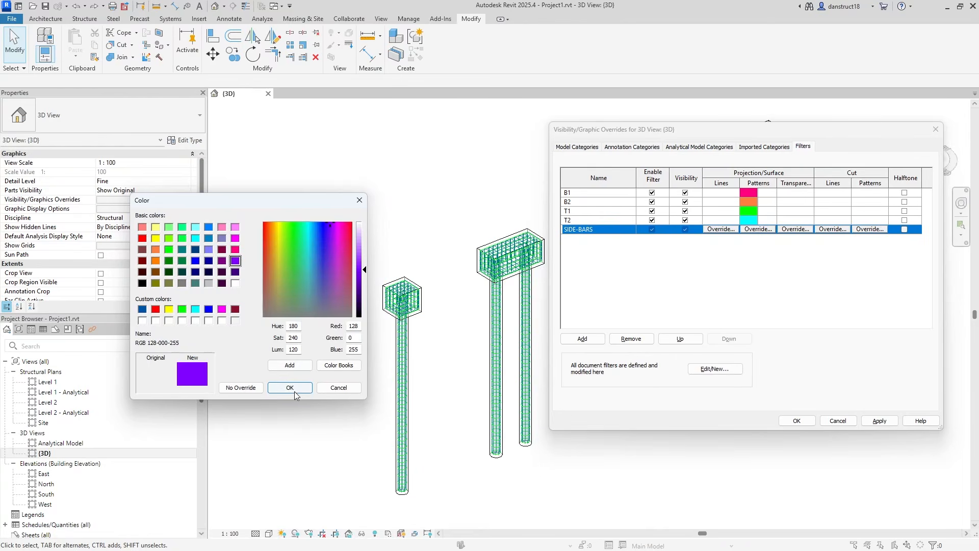
click(290, 388)
click(270, 357)
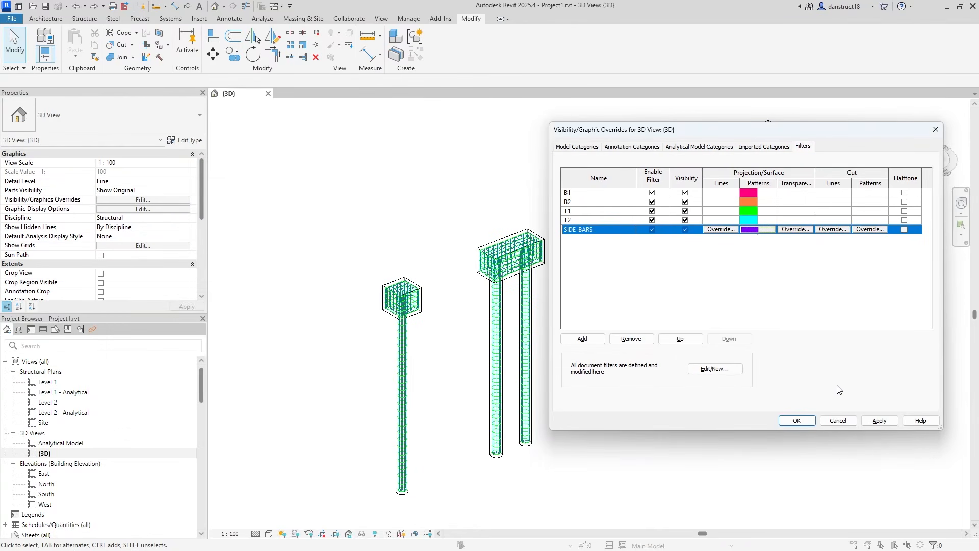
click(879, 421)
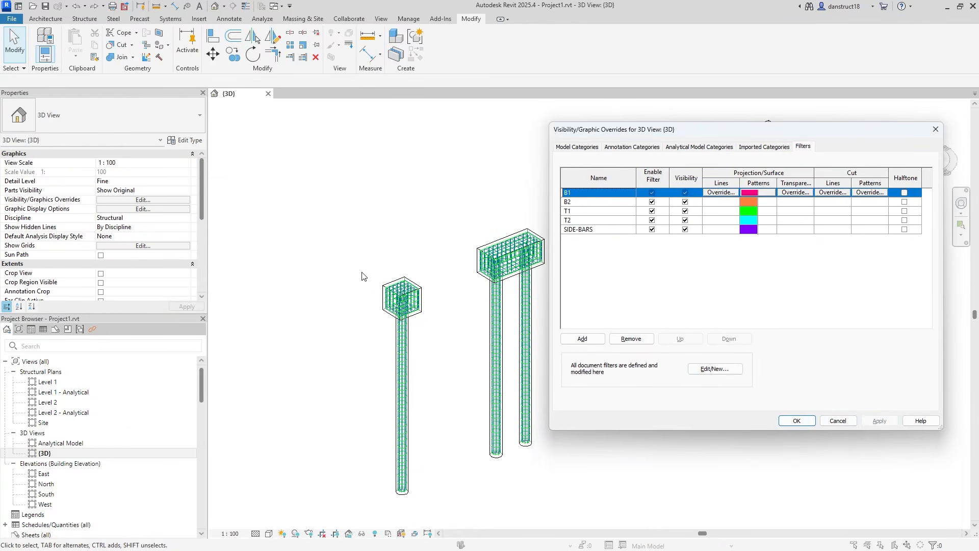
click(799, 419)
- Inspect the coloured rebar layers of the single-pile cap and its neighbours up close in the 3D view
scroll(453, 325, up, 5)
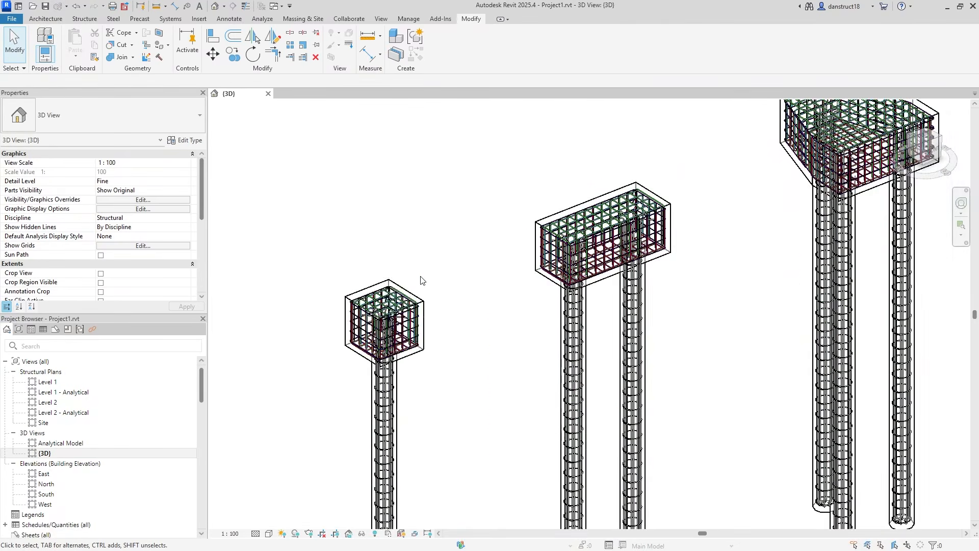
scroll(453, 322, up, 3)
middle_drag(453, 323, 645, 250)
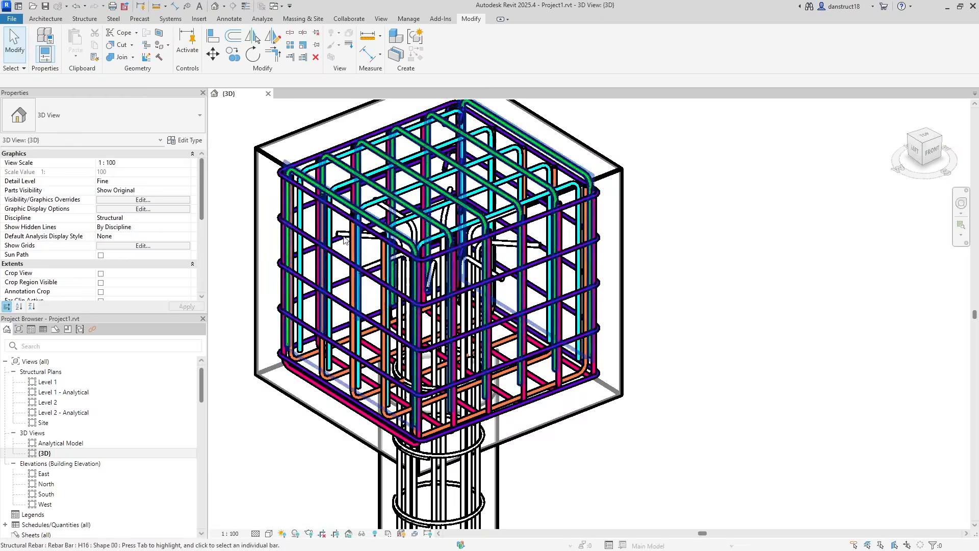
scroll(338, 234, down, 3)
scroll(393, 201, down, 2)
middle_drag(537, 206, 583, 284)
scroll(408, 315, up, 1)
middle_drag(325, 313, 350, 273)
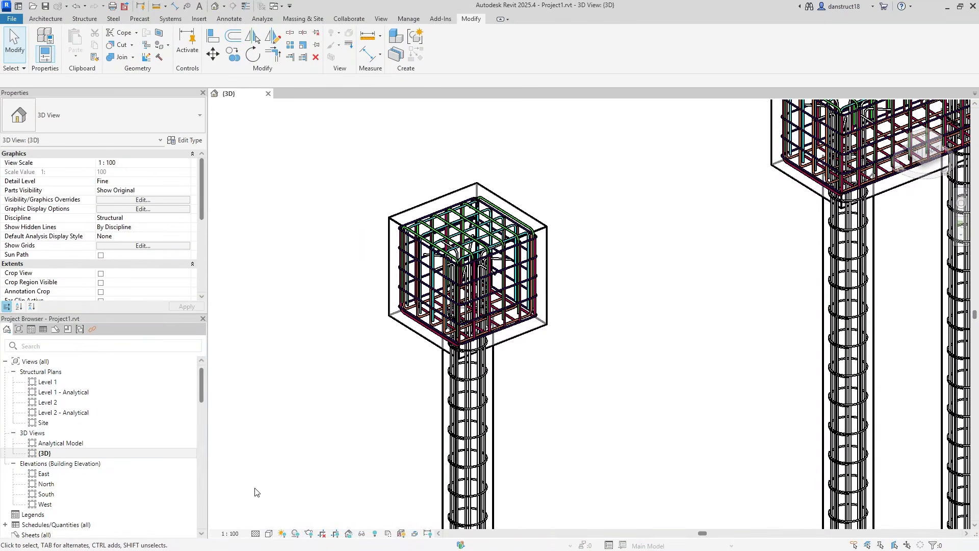
- Set the 3D view's visual style to Shaded
click(270, 533)
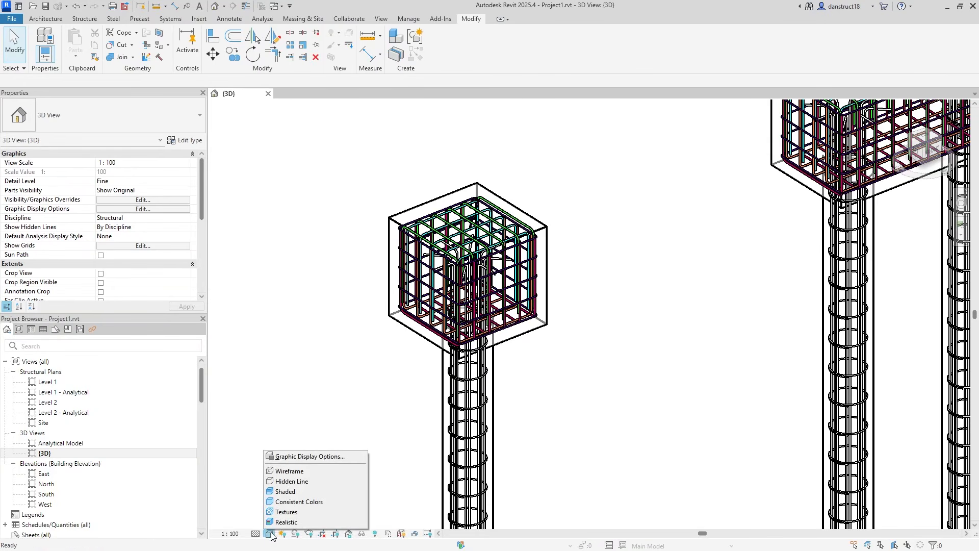
click(286, 491)
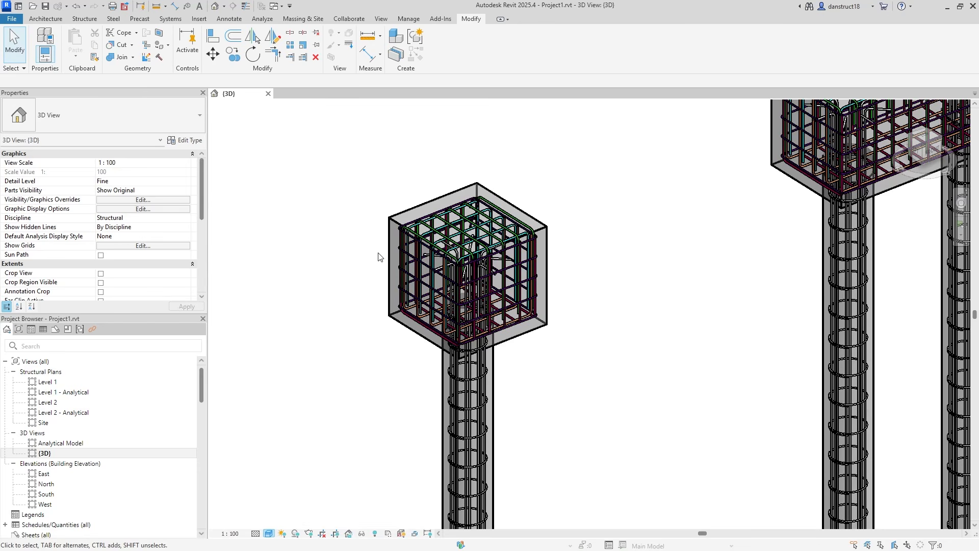
- Override the single-pile cap's graphics in the view by category, using a solid fill as the surface foreground pattern
click(391, 219)
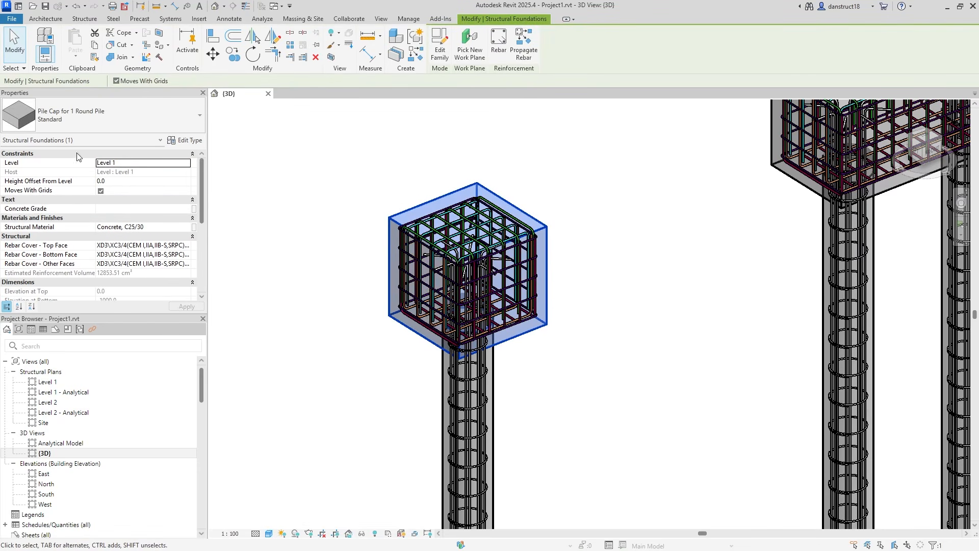
right_click(397, 217)
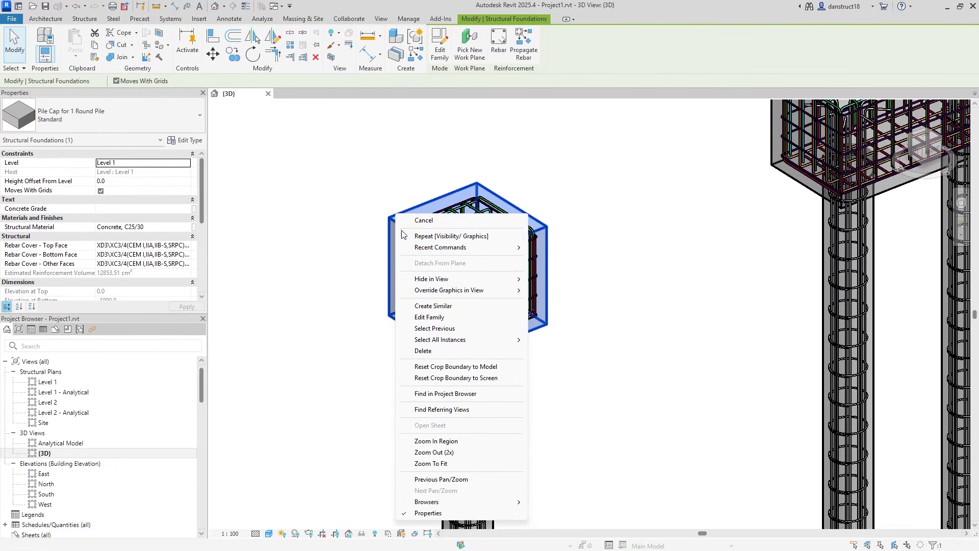
mouse_move(452, 290)
click(551, 302)
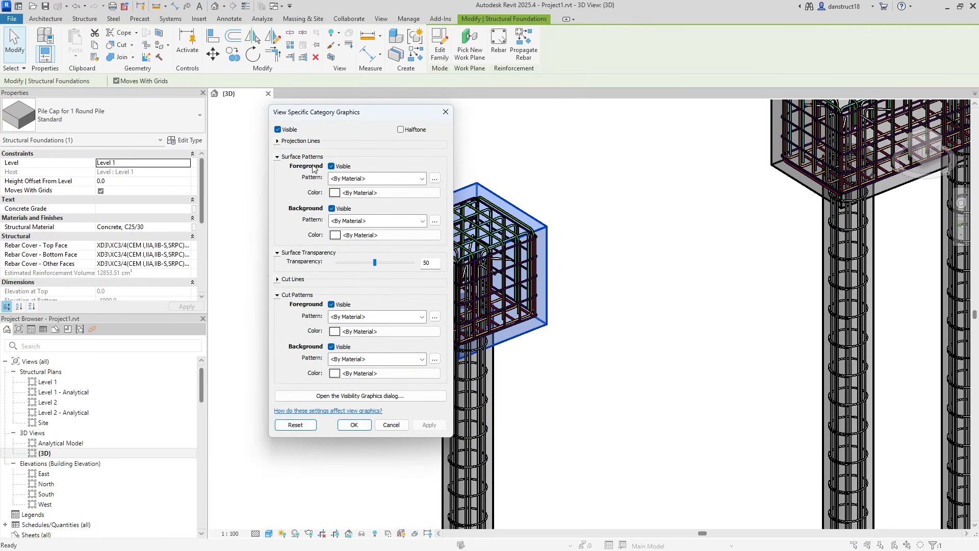
click(349, 182)
click(347, 193)
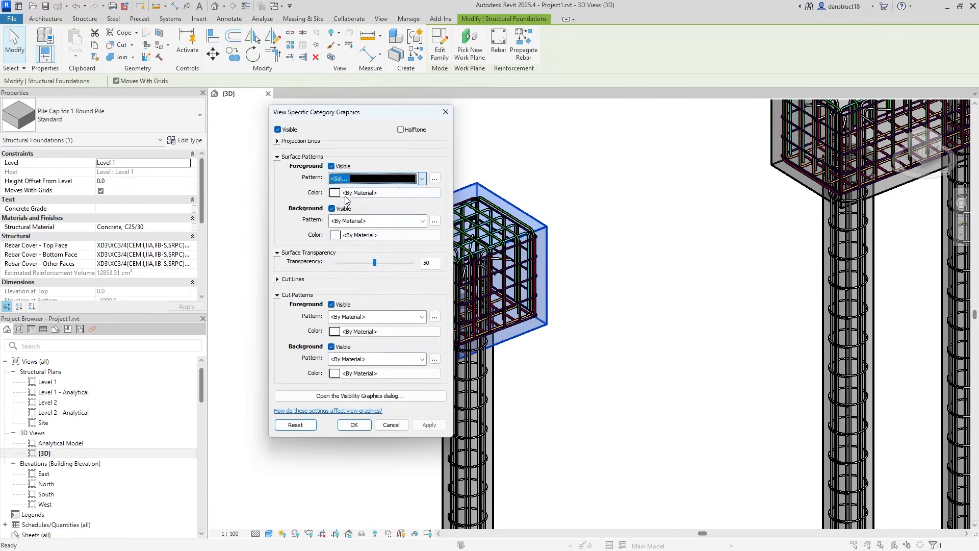
- Set the single-pile cap's surface foreground pattern colour to light grey, RGB 229-229-229, and accept the graphics override
click(348, 194)
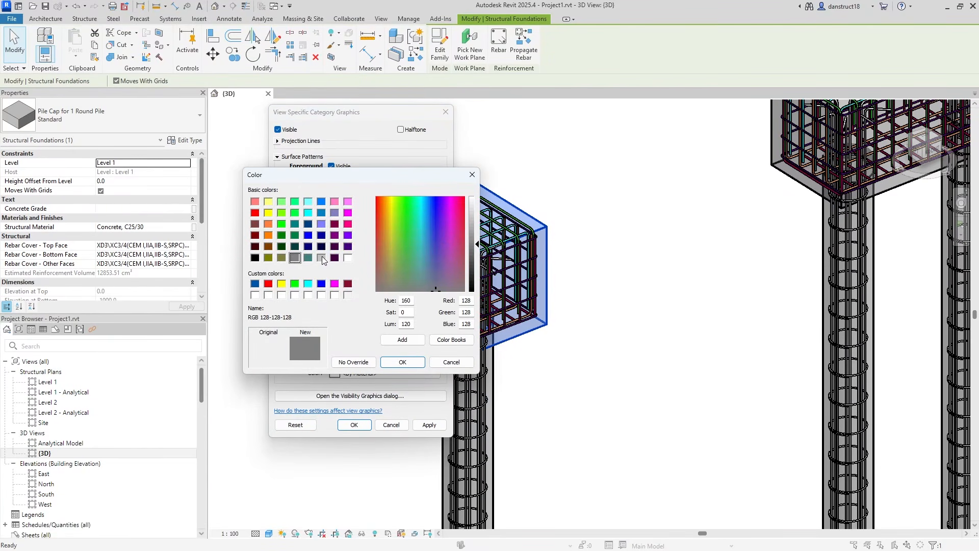
click(321, 257)
drag(471, 214, 476, 207)
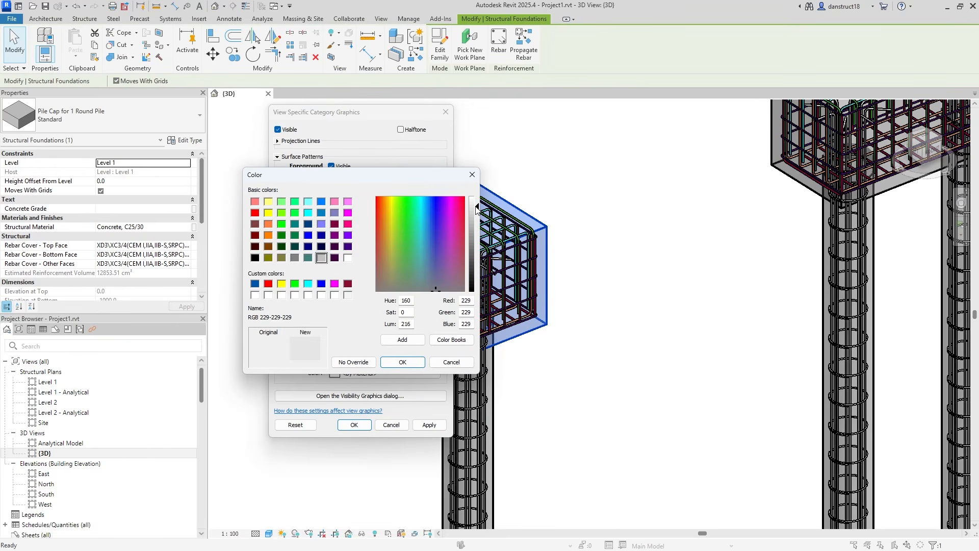
click(389, 363)
click(429, 425)
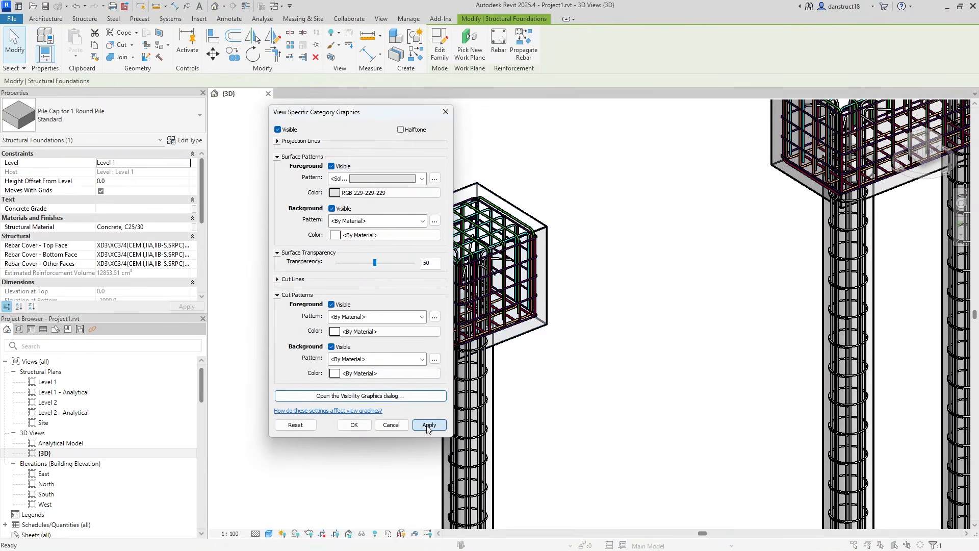
click(366, 425)
click(287, 326)
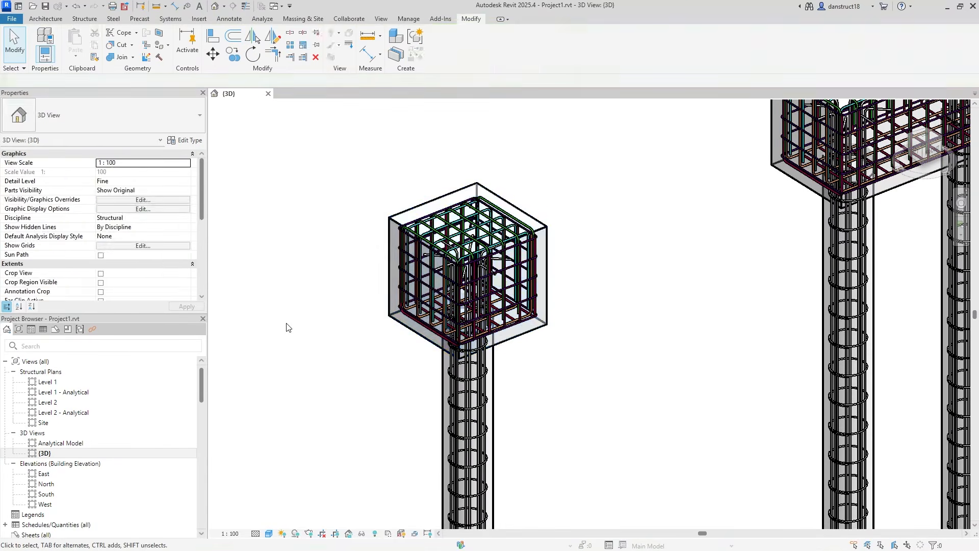
- Turn off Show Edges in the 3D view's graphic display options
click(269, 534)
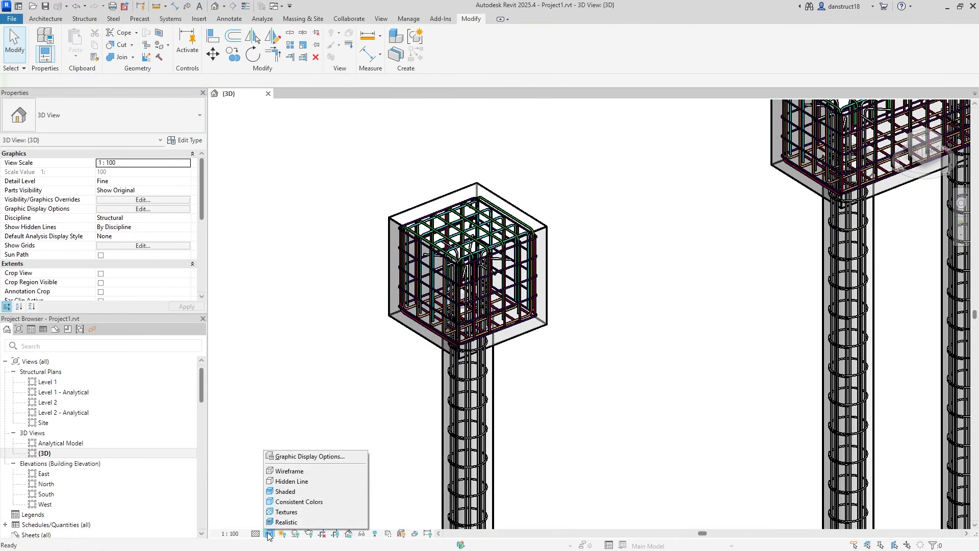
click(287, 462)
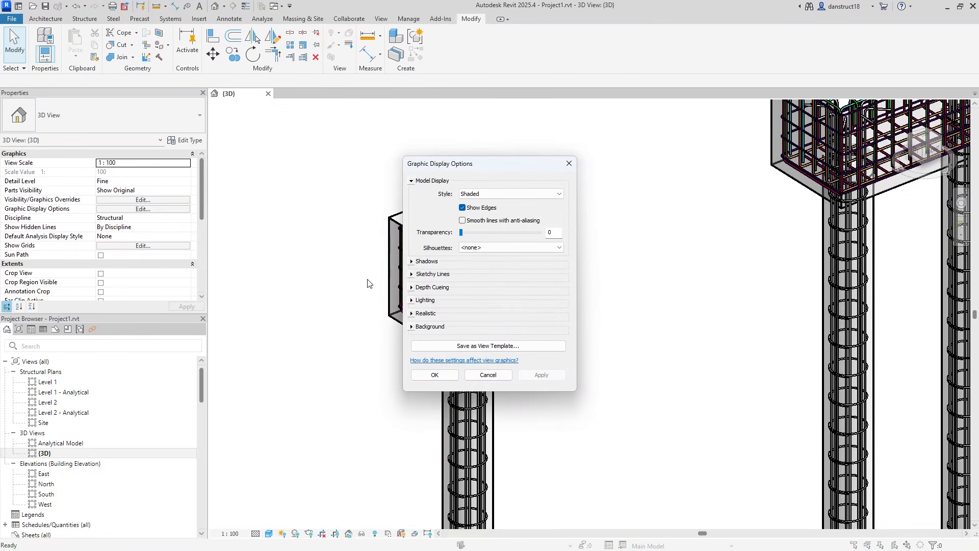
click(462, 208)
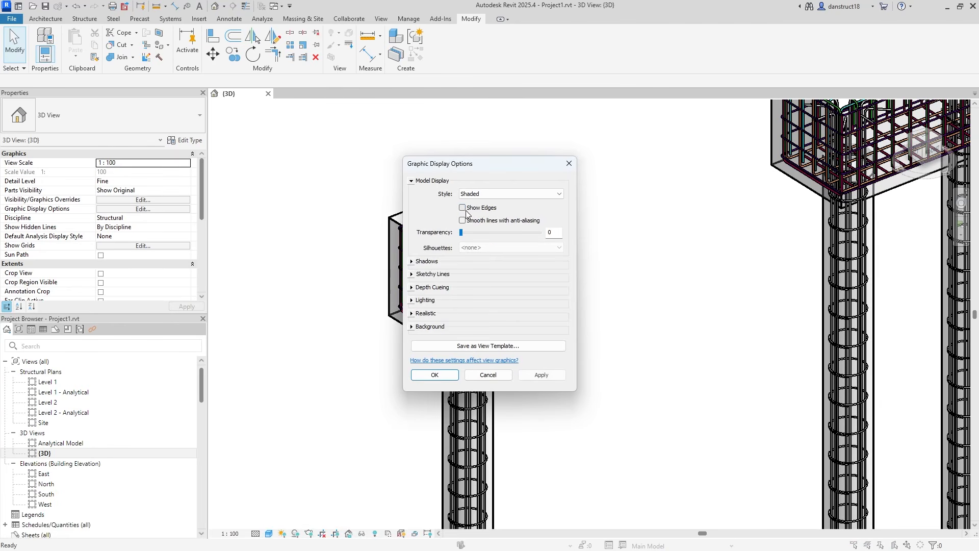
click(541, 375)
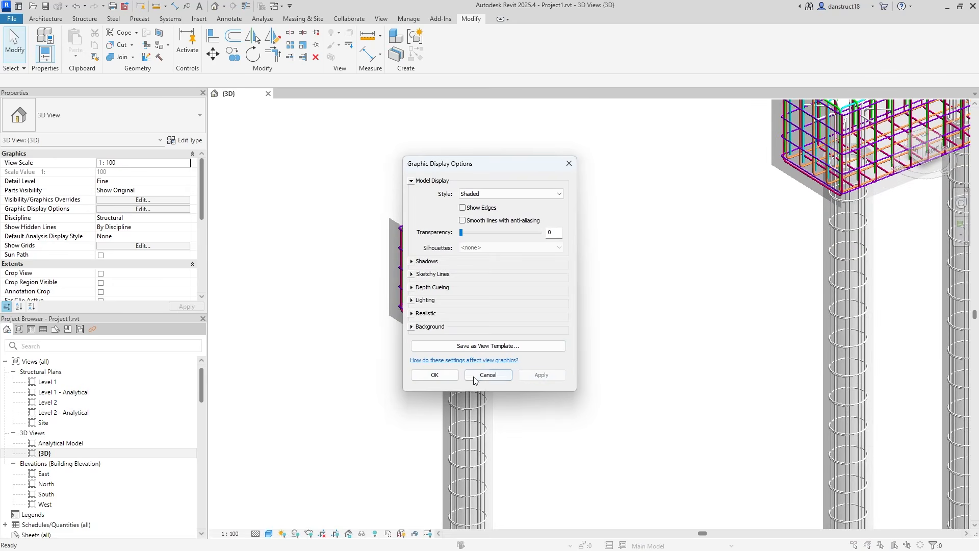
click(436, 375)
- Set the Rebar Layer of the single pile's H12 circular ties to TIES
scroll(445, 245, up, 5)
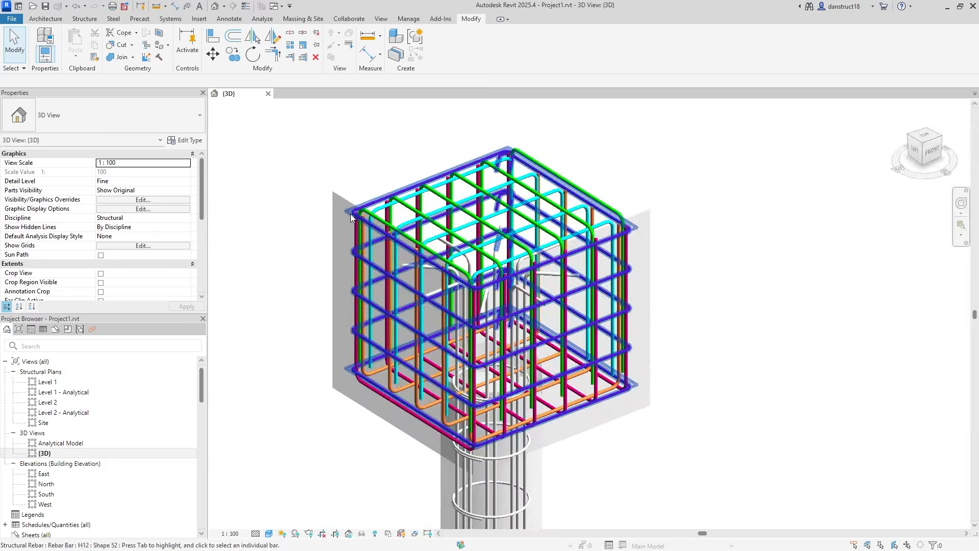
scroll(323, 172, down, 1)
scroll(402, 175, down, 1)
scroll(403, 177, down, 10)
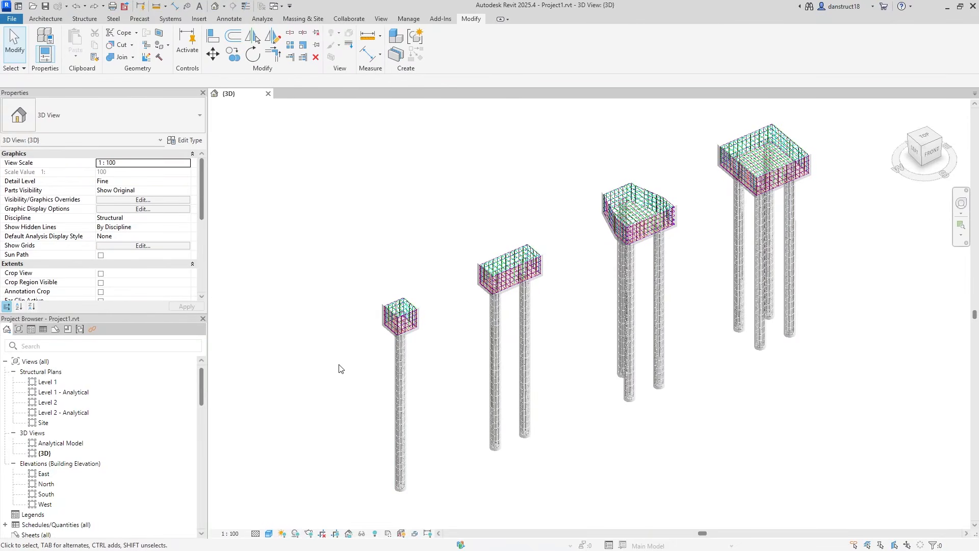
scroll(402, 389, up, 10)
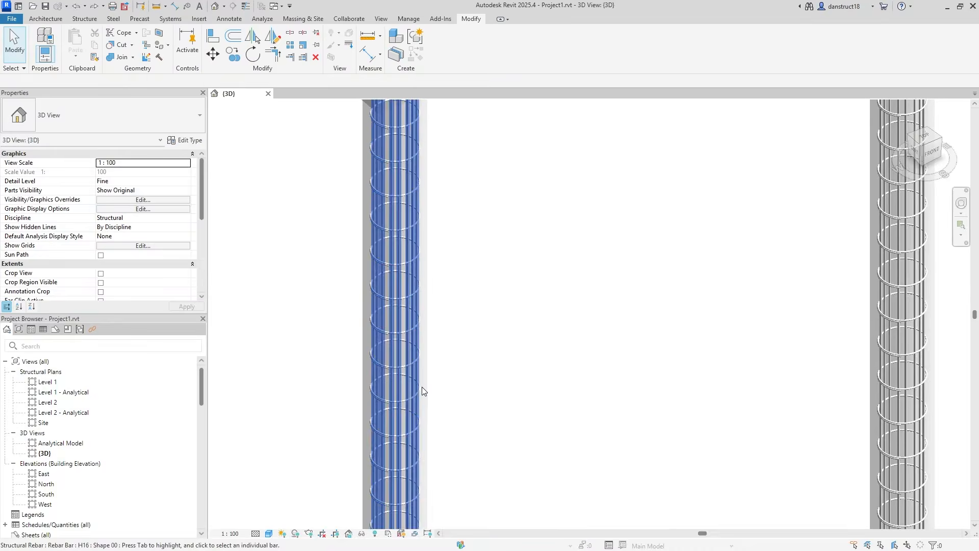
click(417, 389)
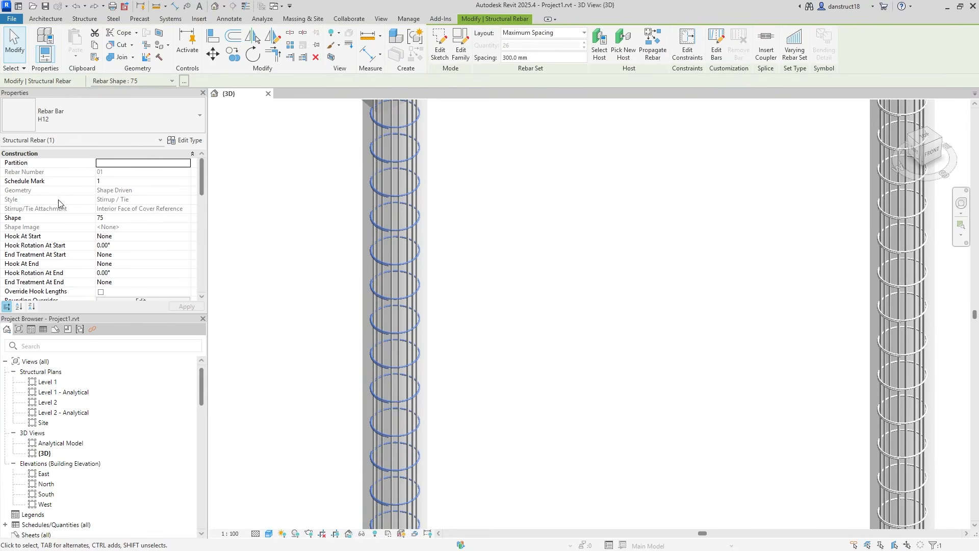
scroll(63, 205, down, 3)
click(123, 238)
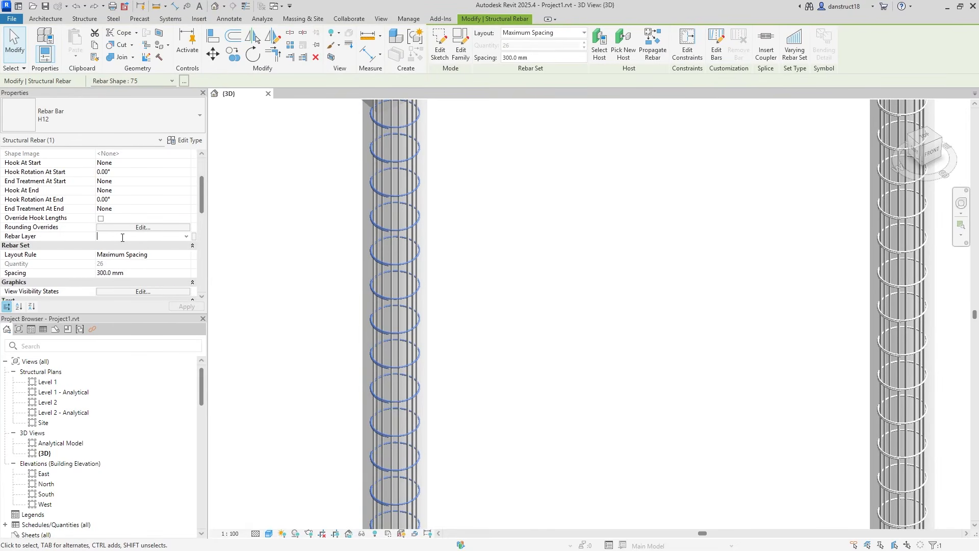
text(TIES)
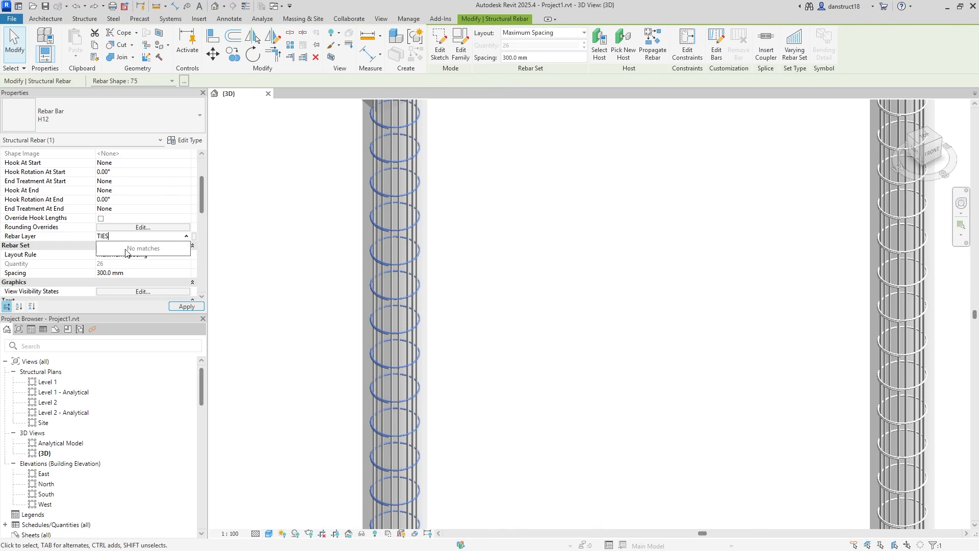
click(172, 306)
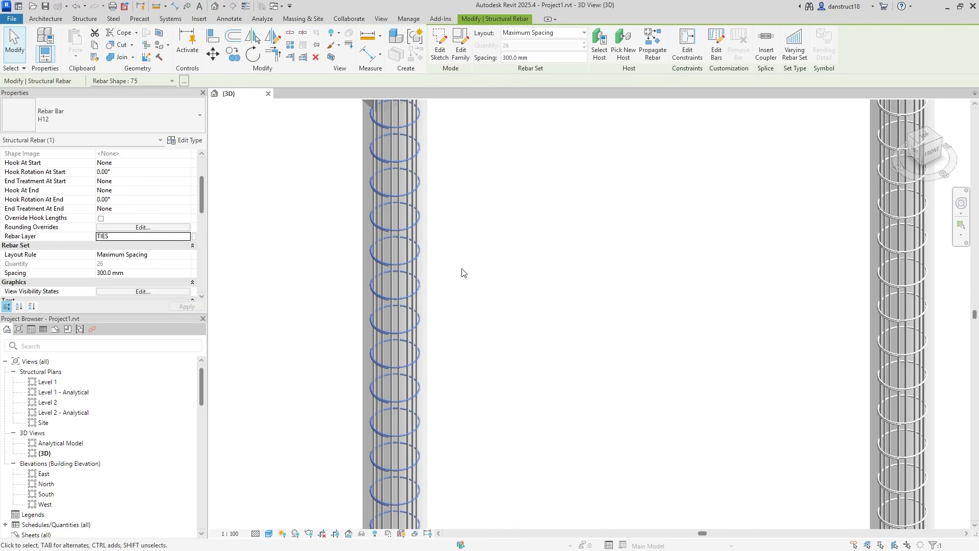
- Set the Rebar Layer of the single pile's H16 vertical bars to VB
click(399, 253)
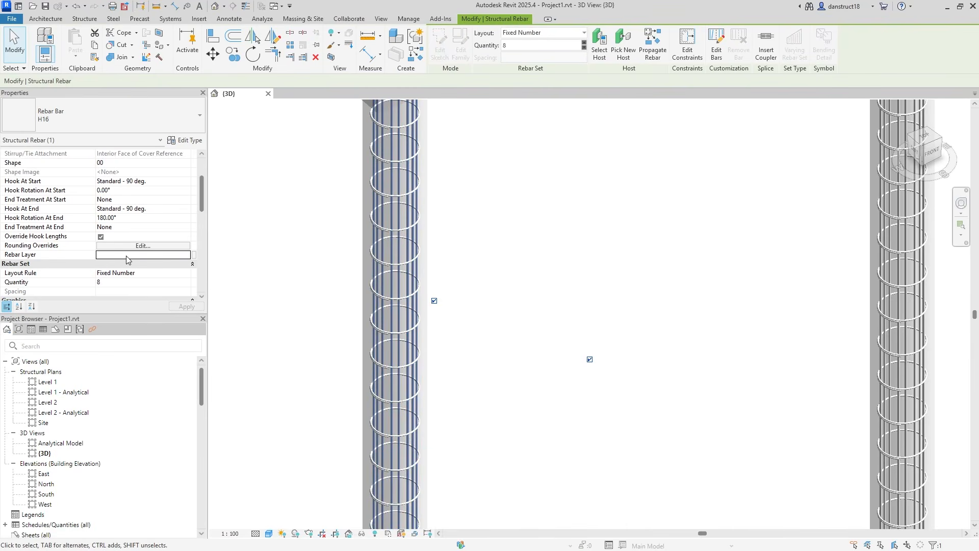
click(110, 255)
text(VB)
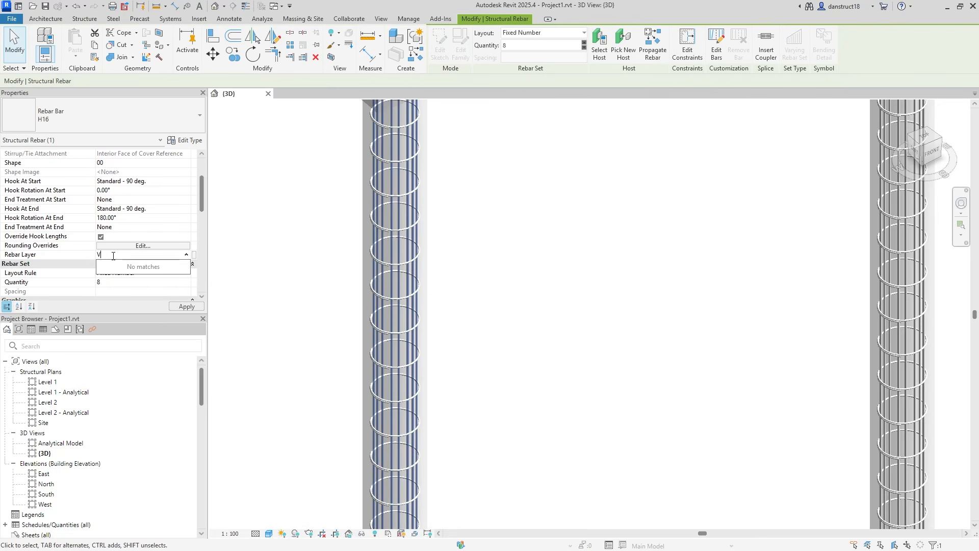
click(183, 307)
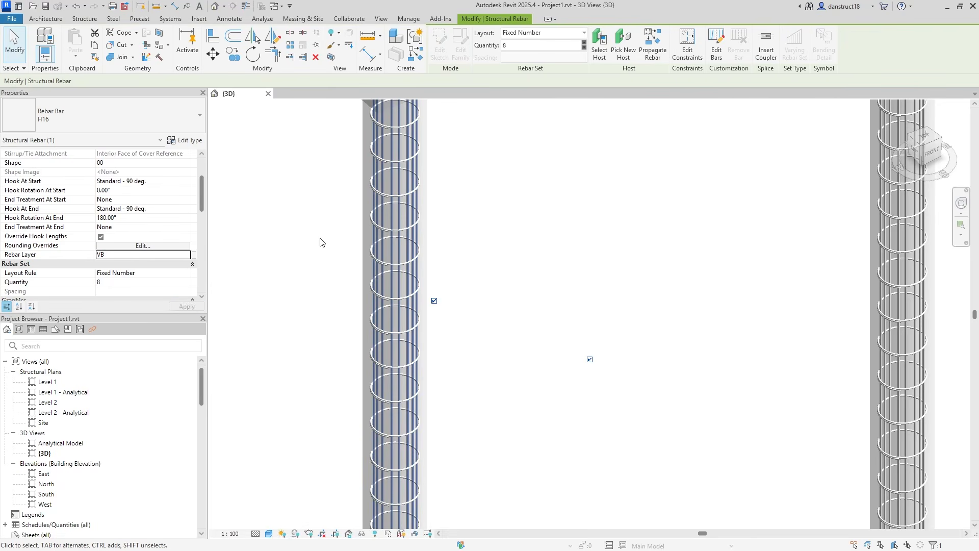
click(321, 241)
- Select the piles of the two-, three- and four-pile caps, filter the selection to Structural Rebar, and delete those bars
scroll(651, 258, down, 5)
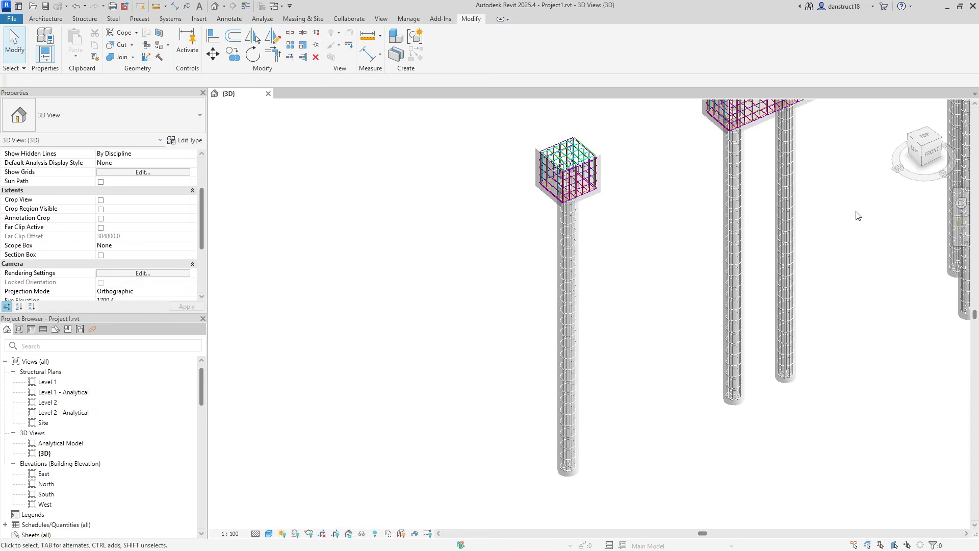
scroll(768, 243, down, 3)
middle_drag(838, 328, 630, 390)
click(932, 152)
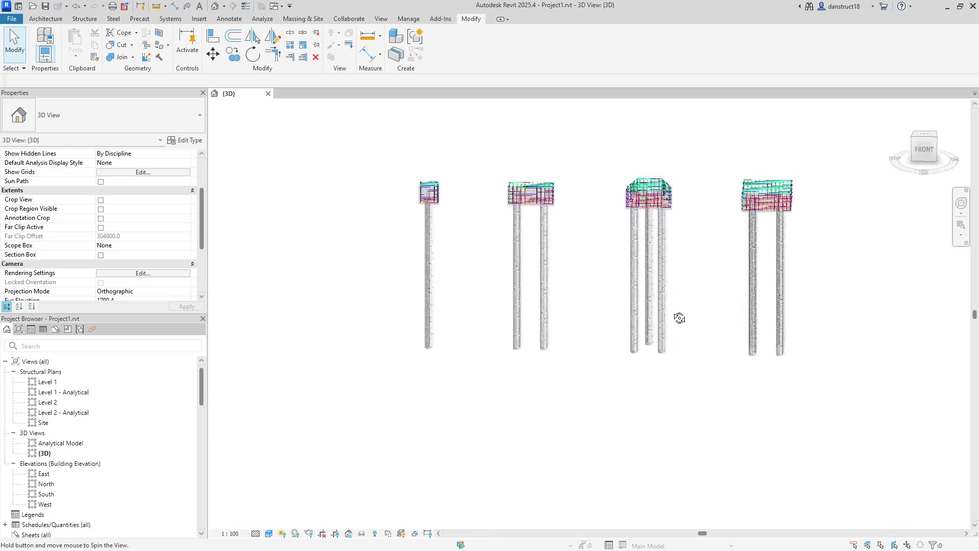
drag(875, 295, 484, 270)
click(439, 41)
click(244, 220)
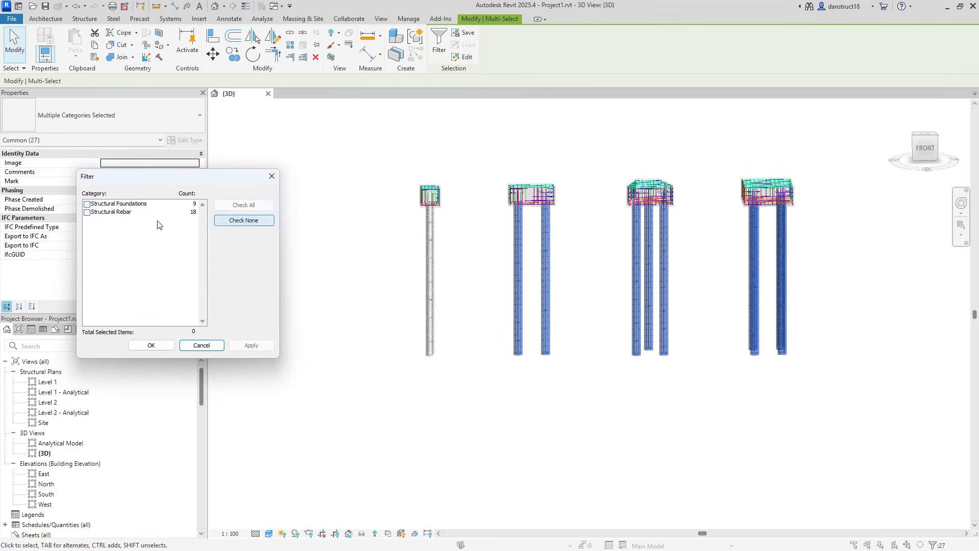
click(88, 212)
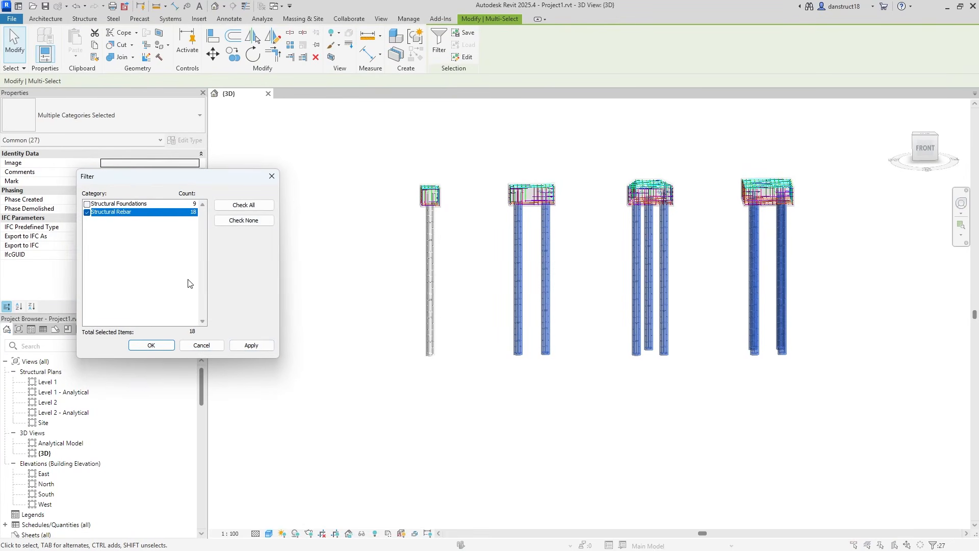
click(254, 346)
click(172, 347)
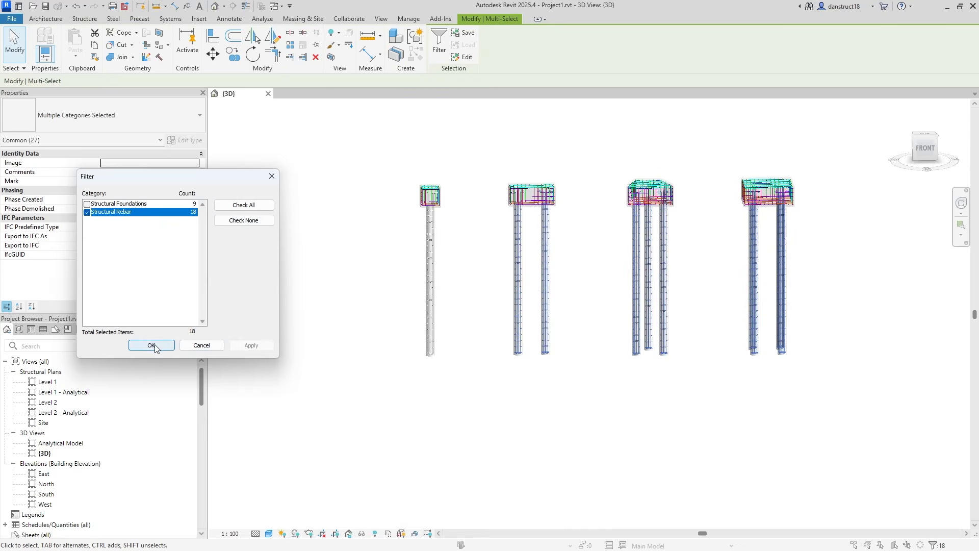
click(373, 230)
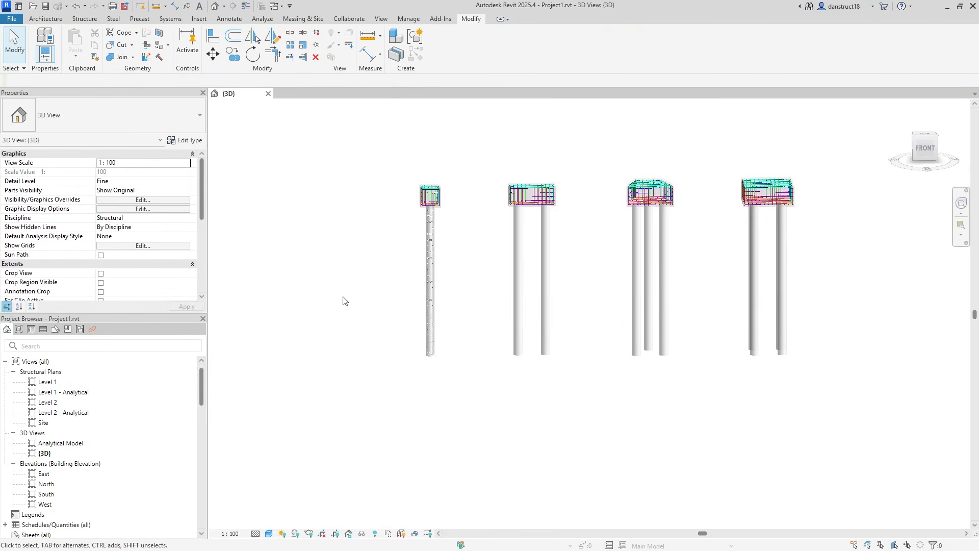
- In the 3D view's filter definitions, duplicate the B1 filter and rename the copy VB
scroll(384, 278, up, 1)
scroll(384, 278, up, 8)
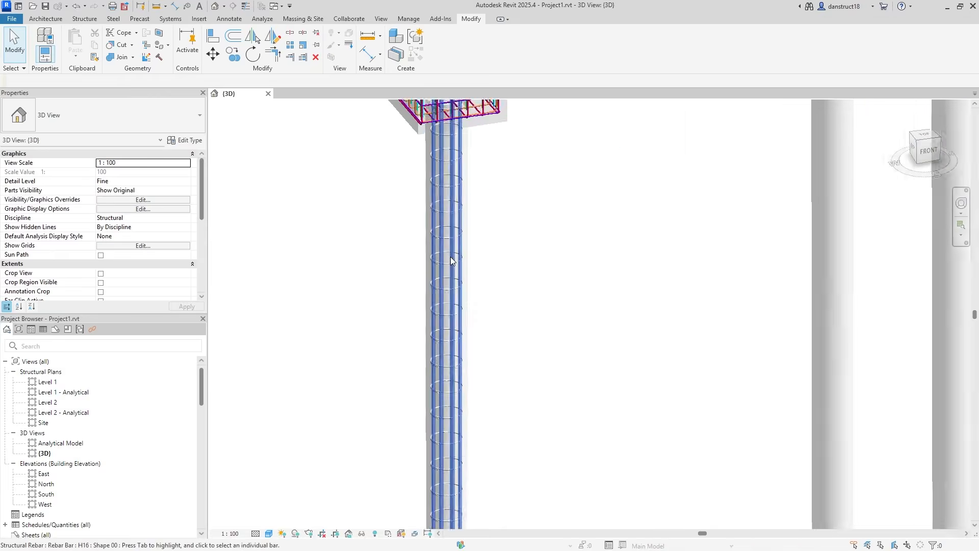
click(133, 200)
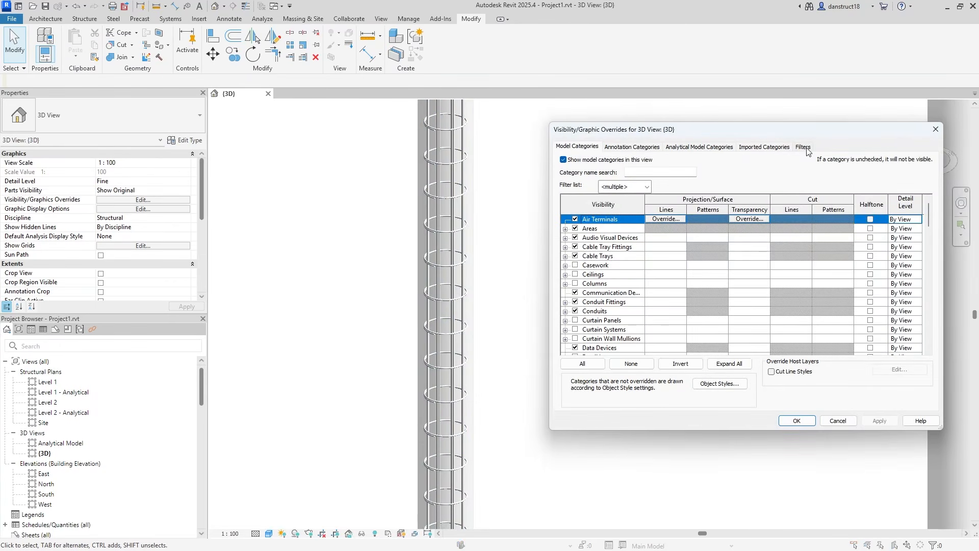
click(803, 147)
click(582, 339)
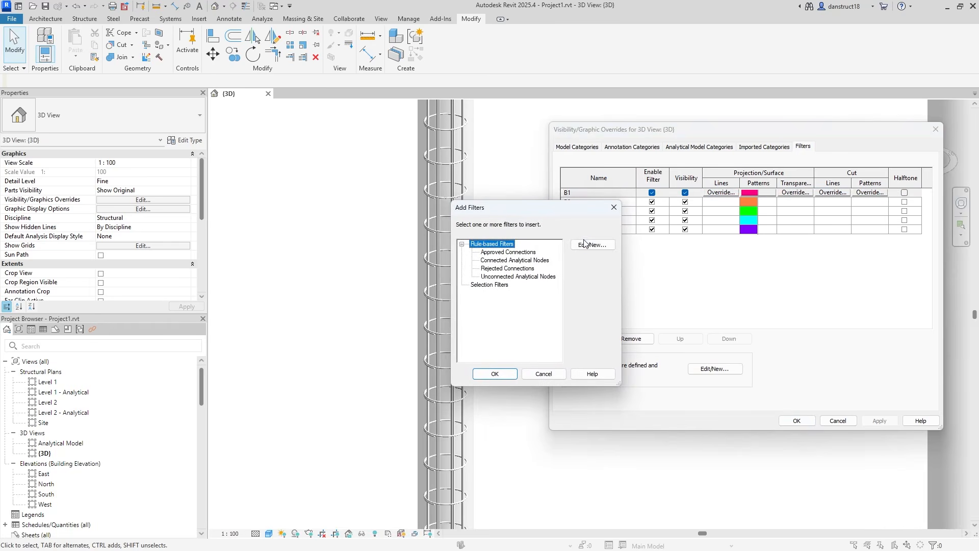
click(650, 246)
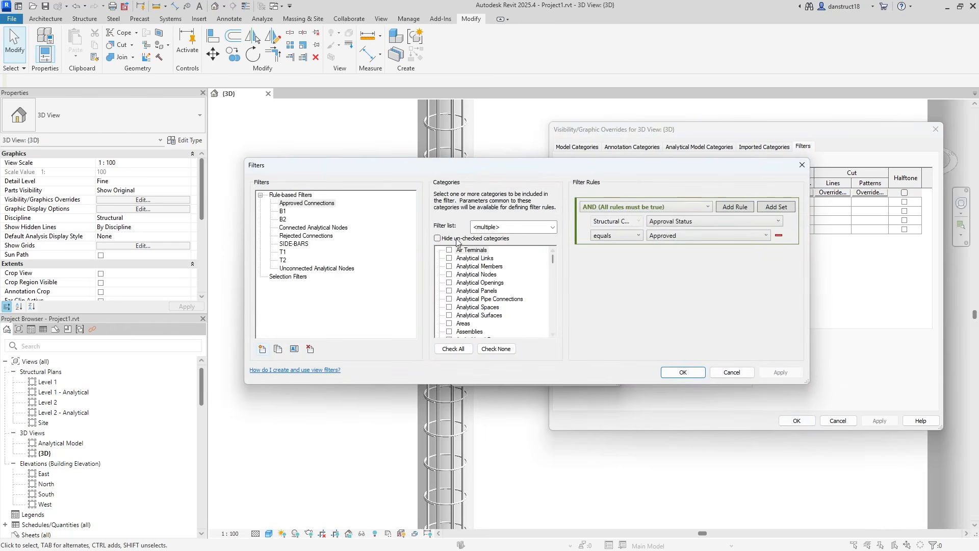
click(283, 212)
click(280, 351)
click(287, 277)
click(295, 349)
text(VB)
click(548, 296)
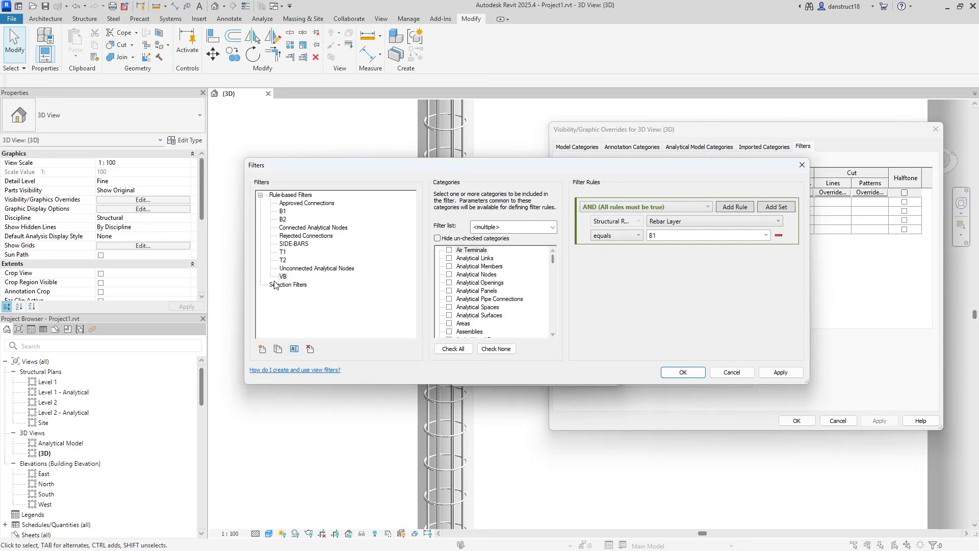
- Set the VB filter's rule to Rebar Layer equals VB and apply it
click(766, 235)
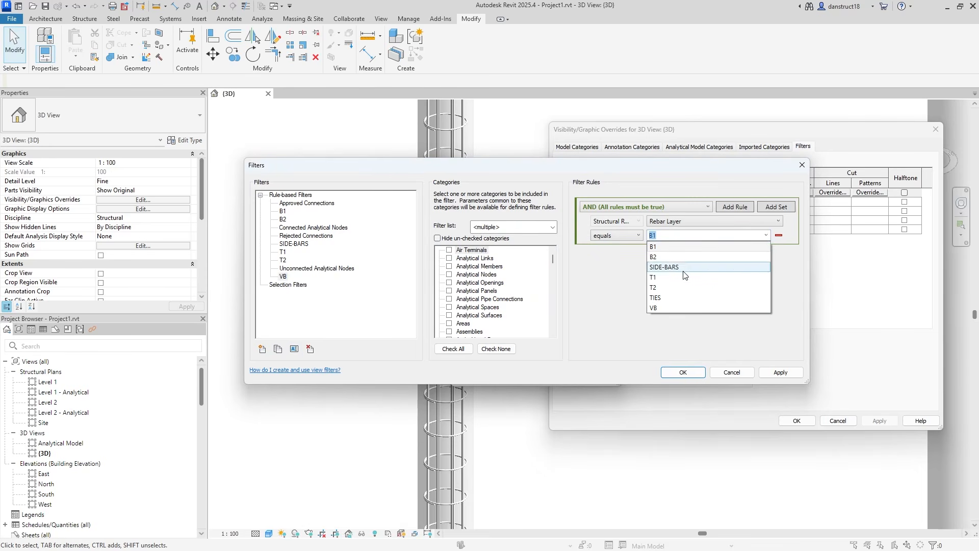
click(755, 309)
click(778, 371)
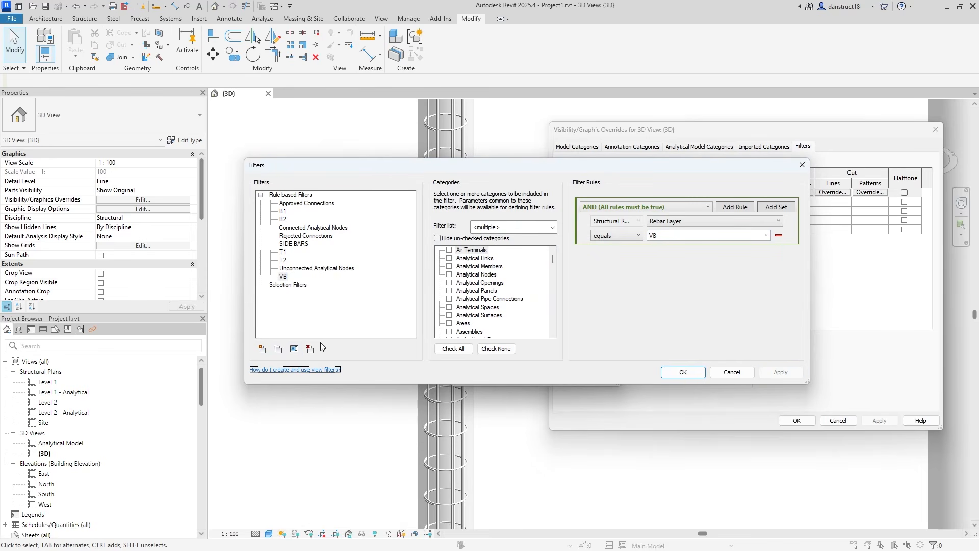
- Duplicate the VB filter and rename the copy TIES
click(289, 314)
click(278, 350)
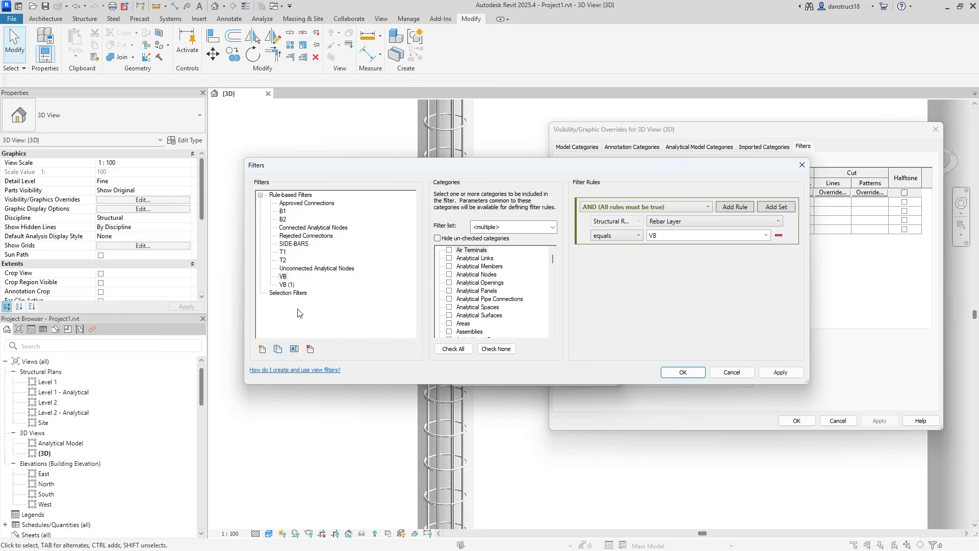
click(289, 284)
click(294, 349)
text(TIES)
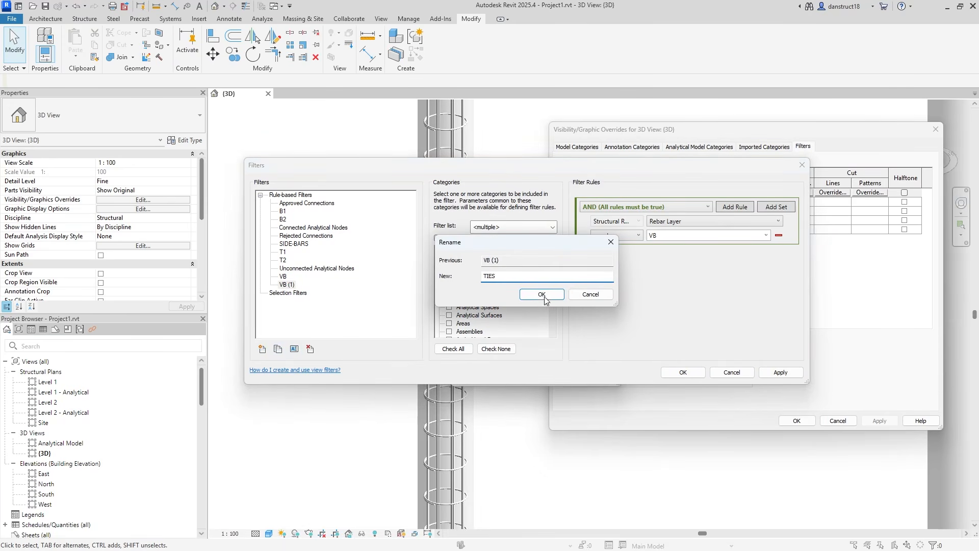
click(542, 294)
- Set the TIES filter's rule to Rebar Layer equals TIES and accept the filter definitions
click(766, 236)
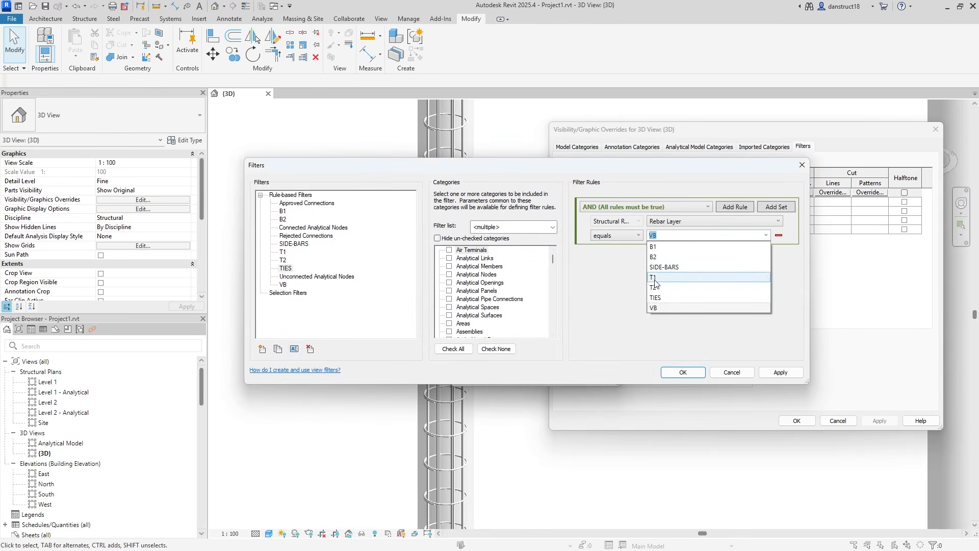
click(663, 305)
click(761, 378)
click(683, 373)
- Add the TIES and VB filters to the 3D view and move both to the end of its filter list
click(487, 277)
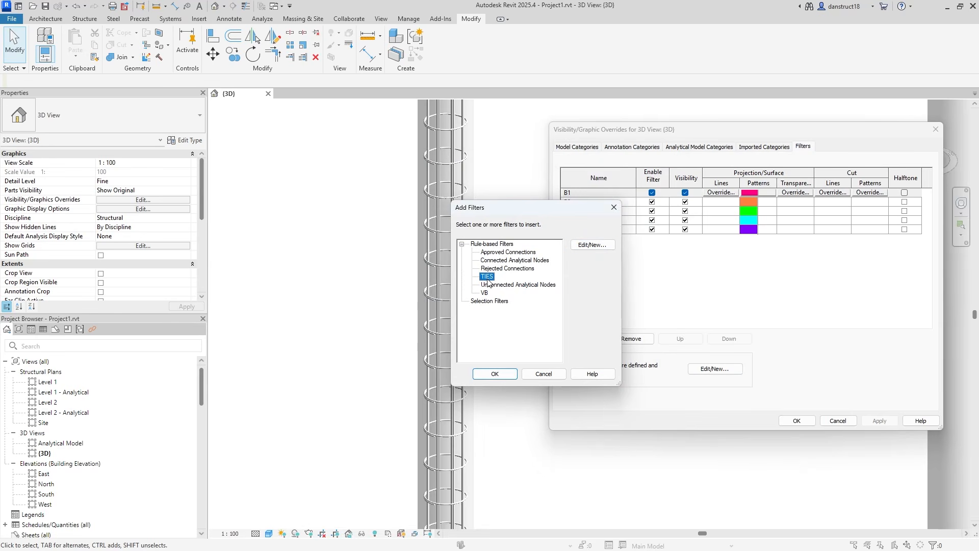
ctrl+click(485, 293)
click(502, 374)
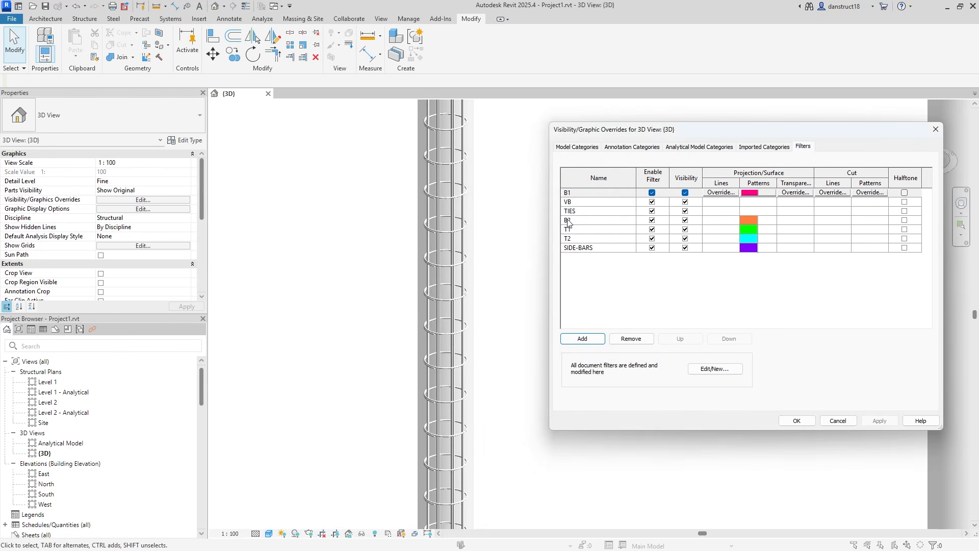
click(573, 203)
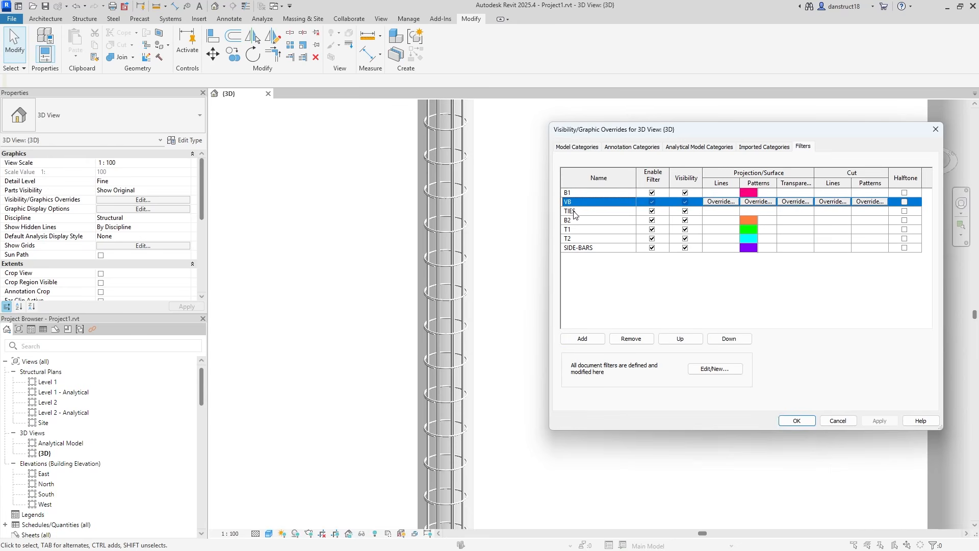
ctrl+click(574, 211)
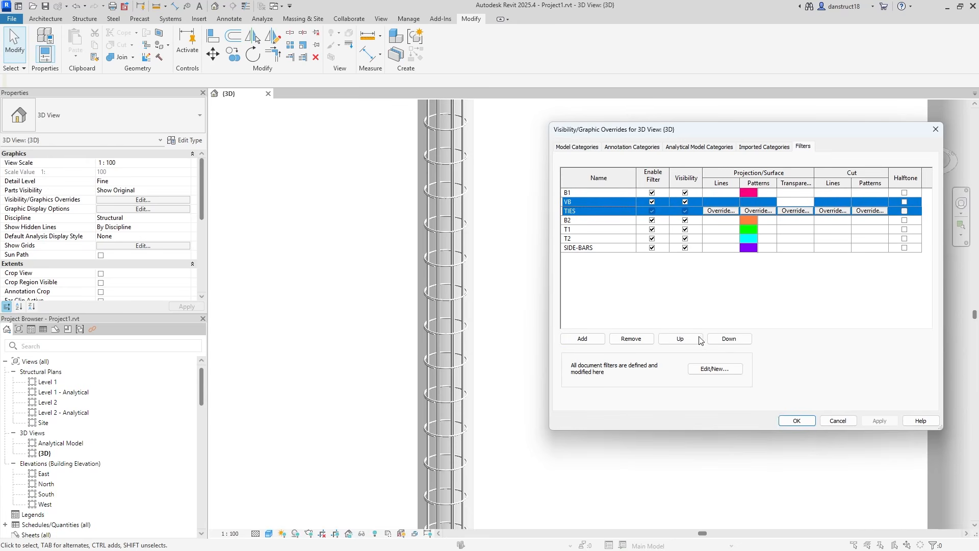
click(728, 339)
click(728, 339)
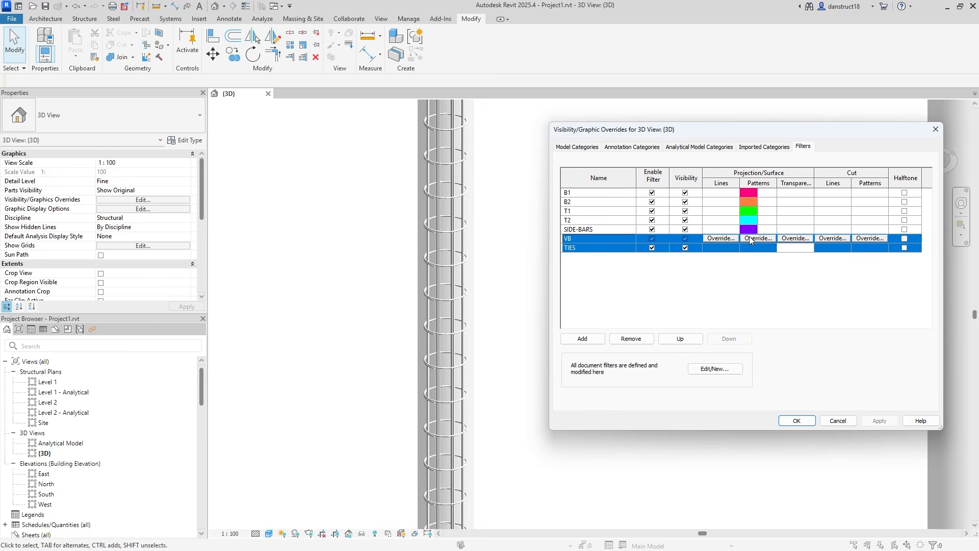
- Override the VB filter's projection surface pattern with a solid fill in magenta
click(594, 239)
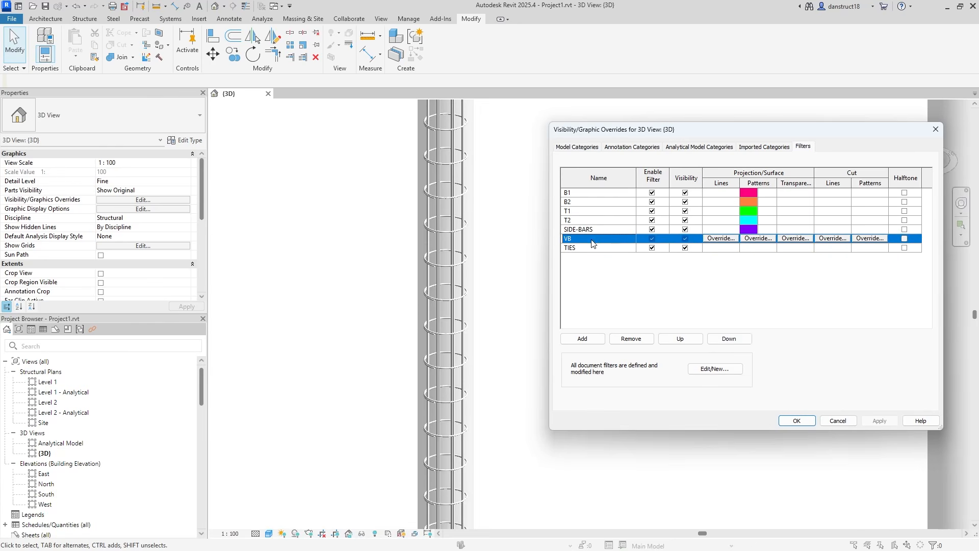
click(760, 239)
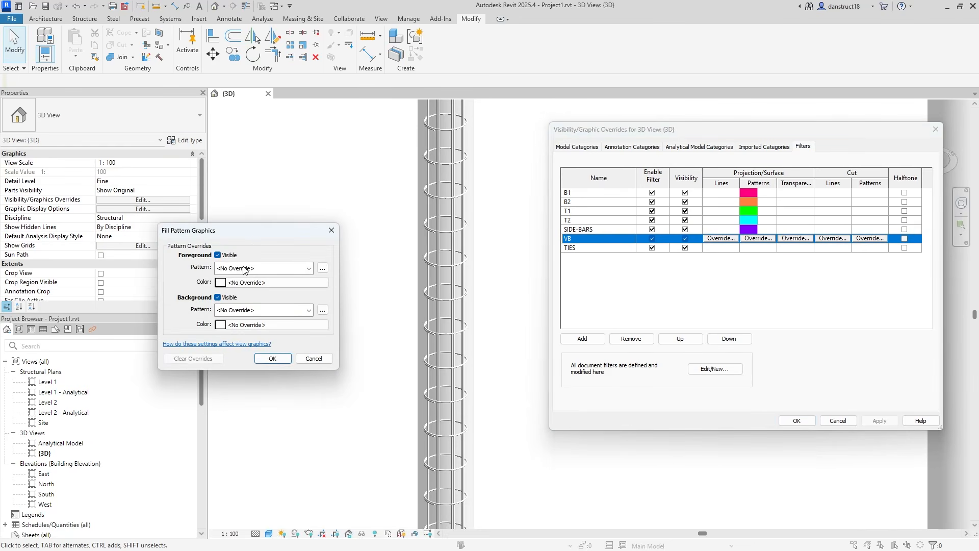
click(244, 269)
click(228, 286)
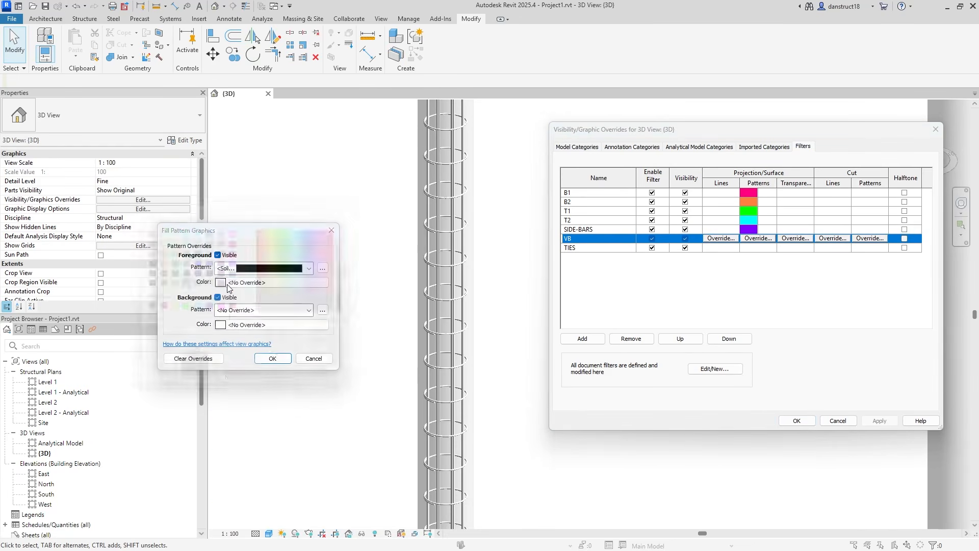
click(227, 283)
click(222, 310)
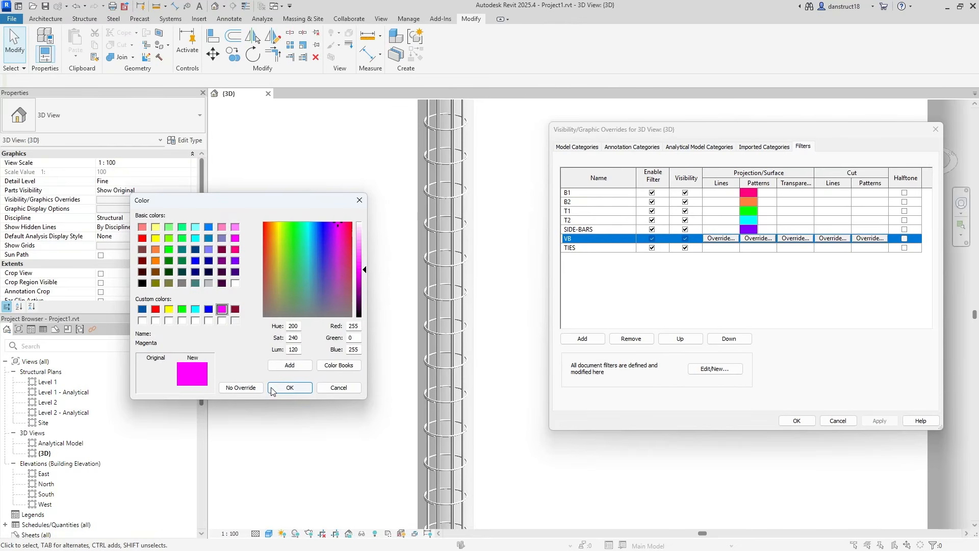
click(289, 388)
click(274, 360)
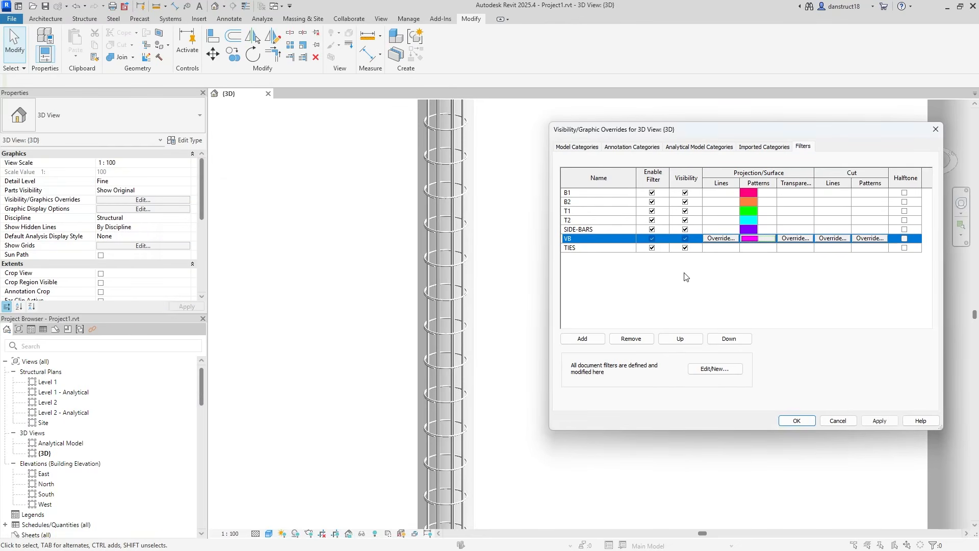
- Override the TIES filter's projection surface pattern with a blue fill and accept the view's graphic overrides
click(749, 249)
click(758, 248)
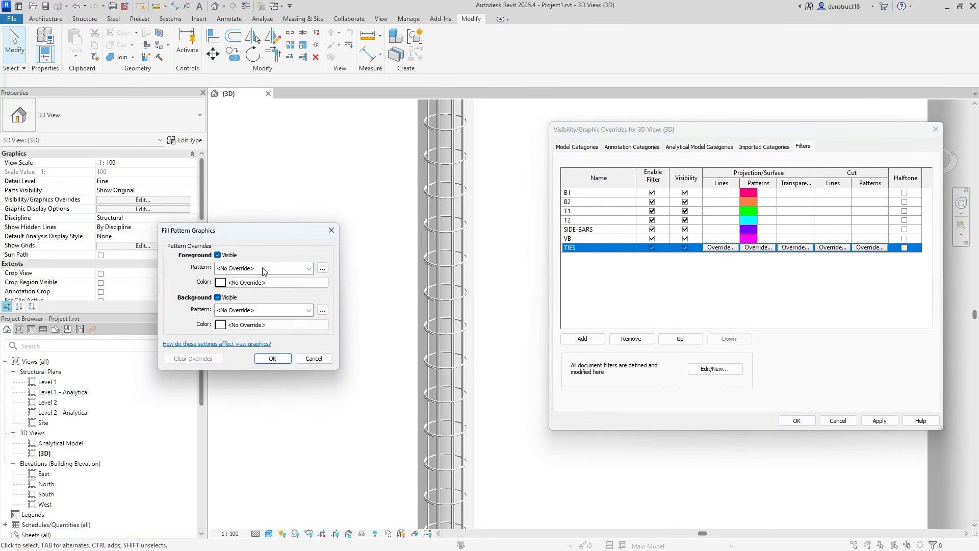
click(253, 283)
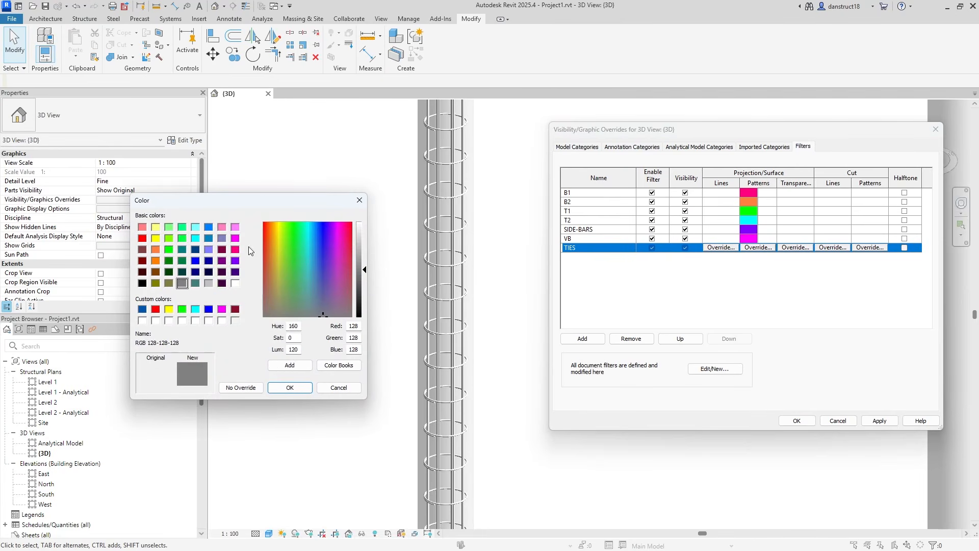
click(195, 261)
click(279, 388)
click(289, 357)
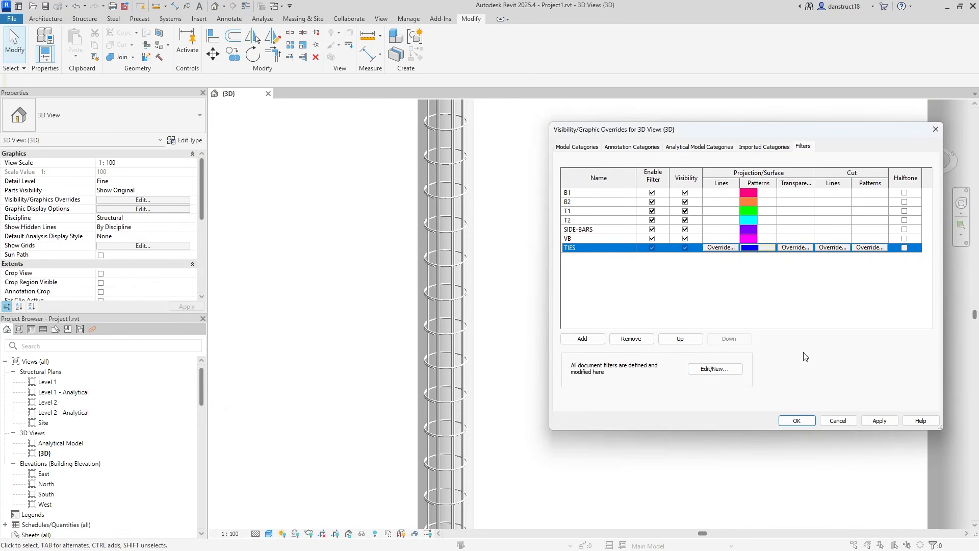
click(868, 422)
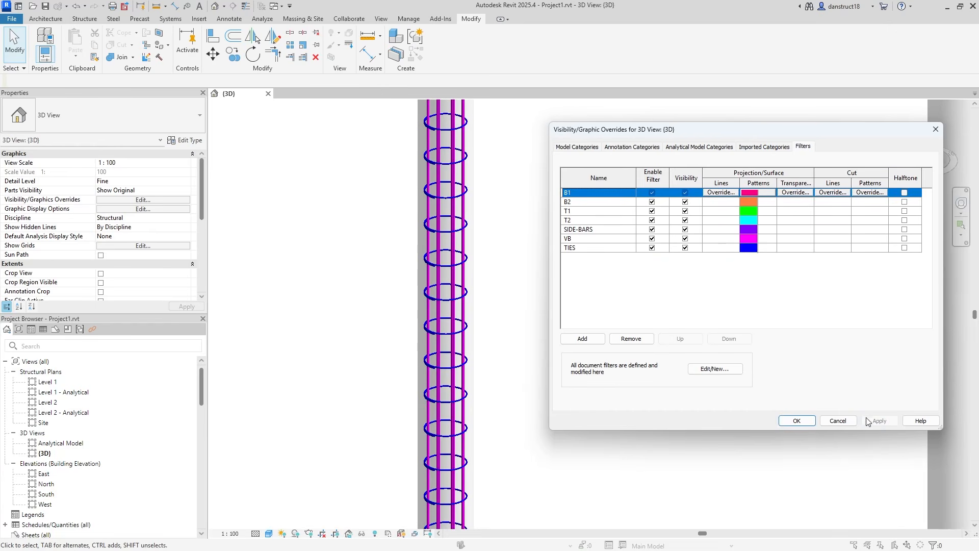
click(797, 421)
- Propagate the single pile's rebar to the piles of the other three pile caps, aligned by host
scroll(444, 197, down, 5)
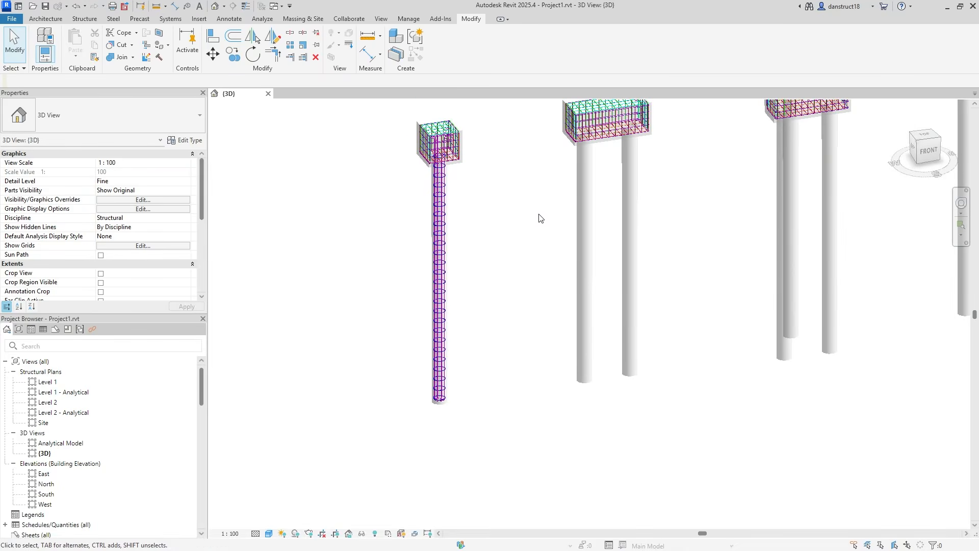
scroll(447, 201, up, 5)
click(447, 201)
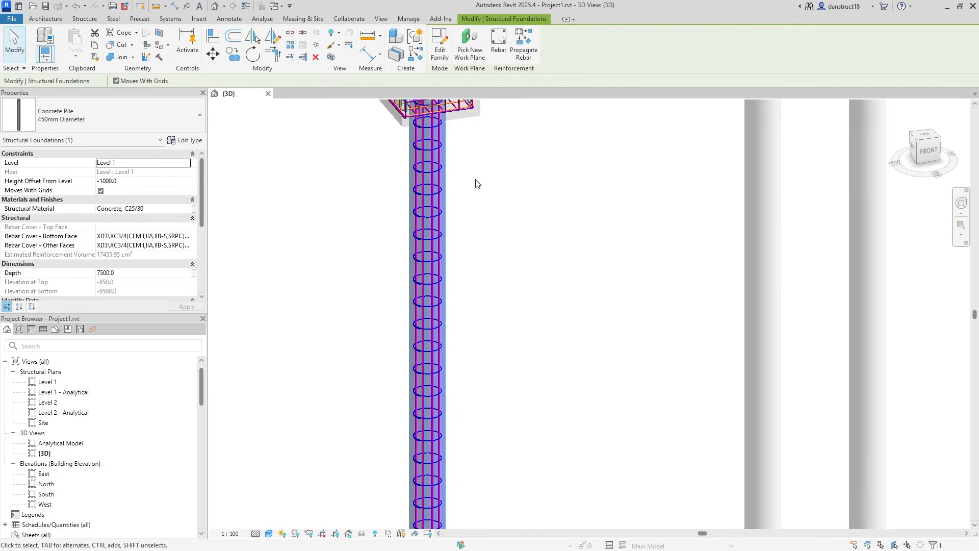
click(524, 44)
scroll(527, 131, down, 5)
middle_drag(742, 274, 733, 302)
drag(715, 351, 409, 251)
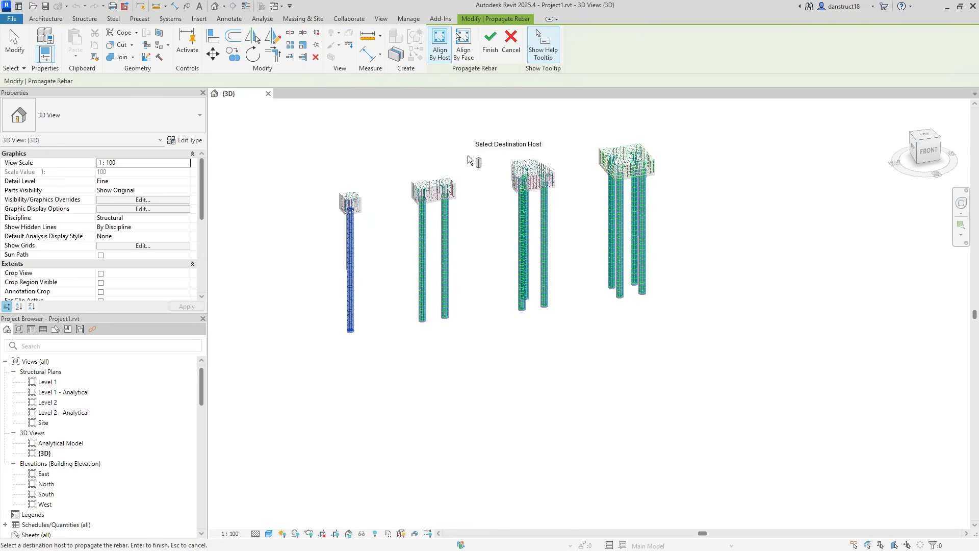
click(490, 44)
- Set the Rebar Layer of the H12 circular ties in the single pile to TIES
scroll(413, 277, up, 5)
shift+middle_drag(513, 258, 461, 268)
scroll(523, 237, down, 5)
scroll(462, 267, up, 4)
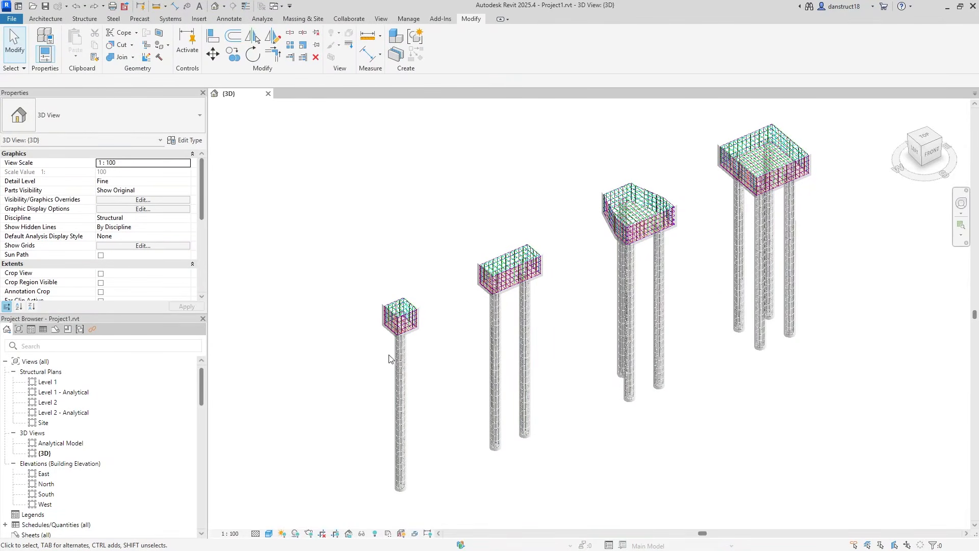
scroll(401, 390, up, 8)
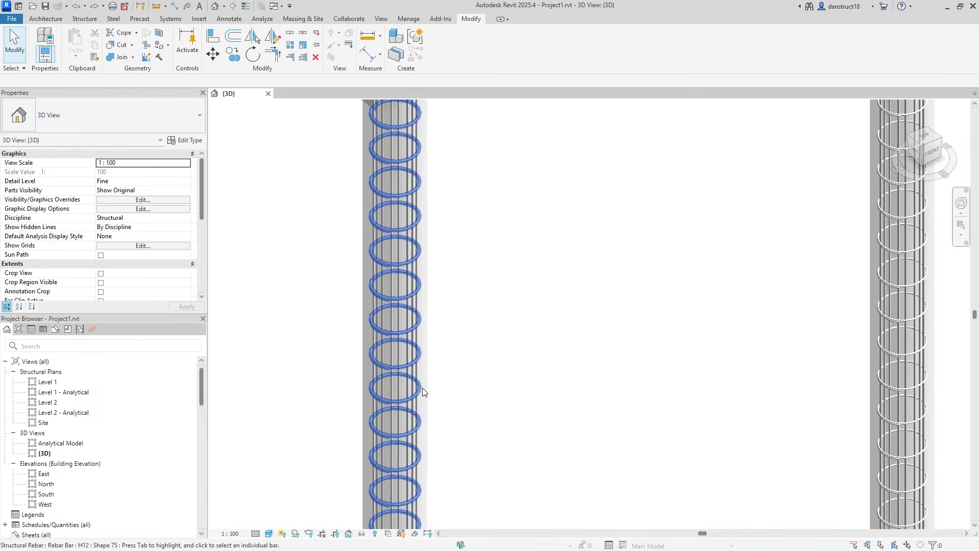
click(417, 388)
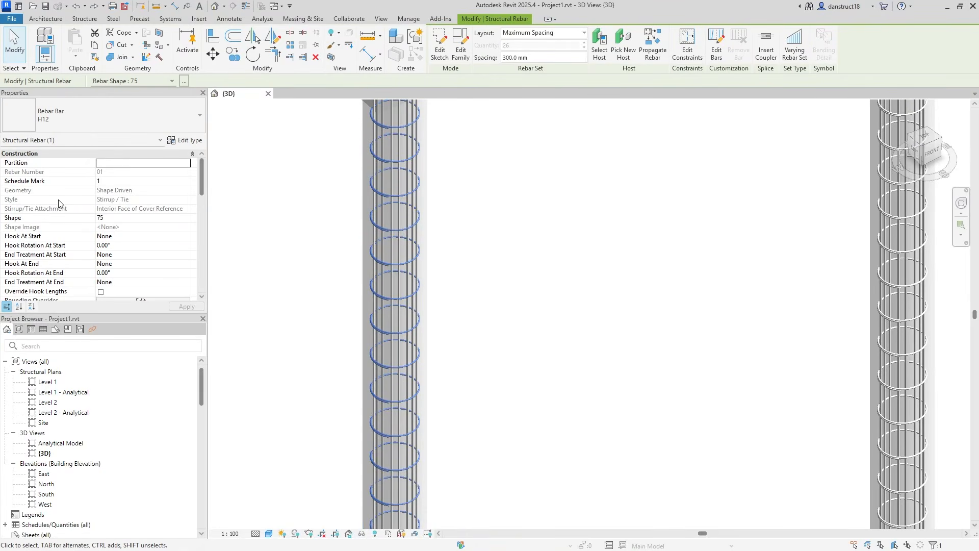
scroll(58, 203, down, 4)
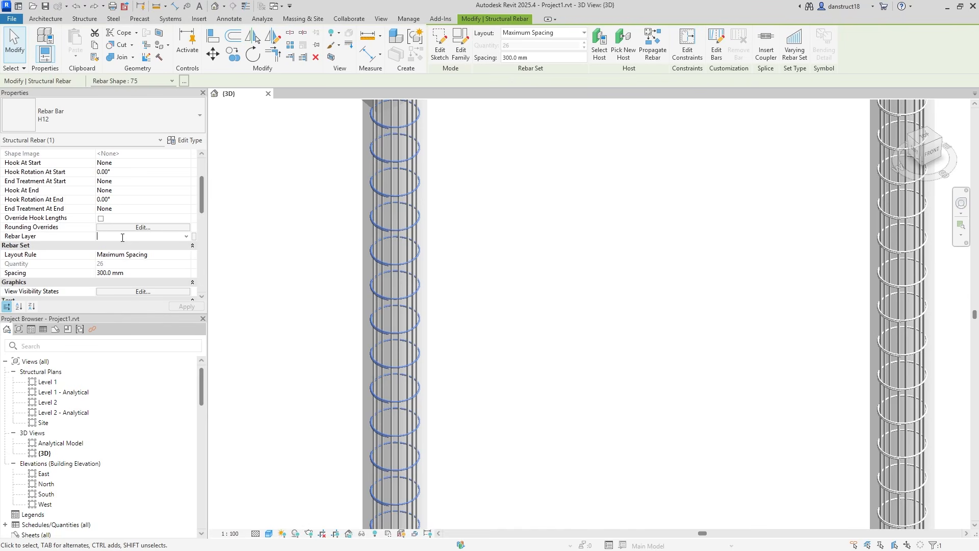
click(122, 238)
text(TIES)
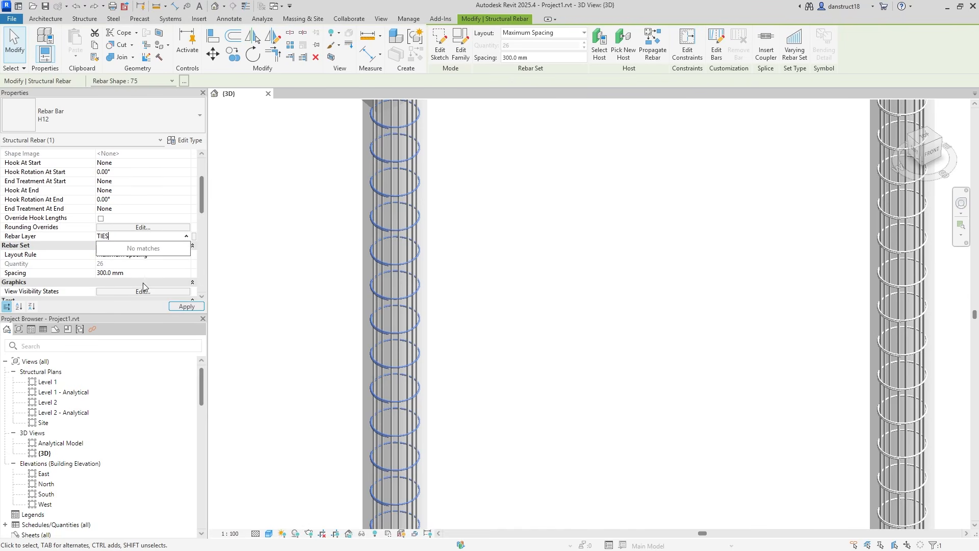
click(185, 307)
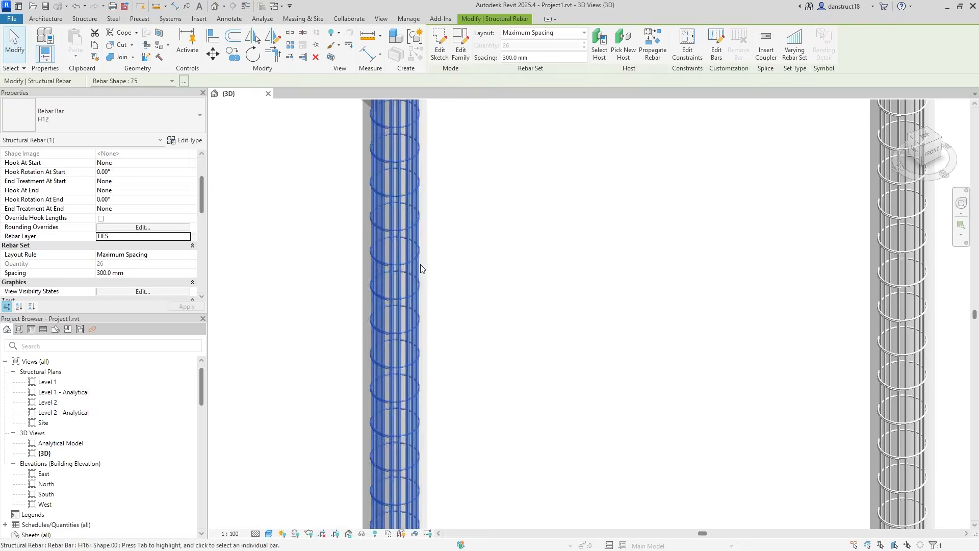
- Set the Rebar Layer of the H16 vertical bars in the same pile to VB
click(399, 253)
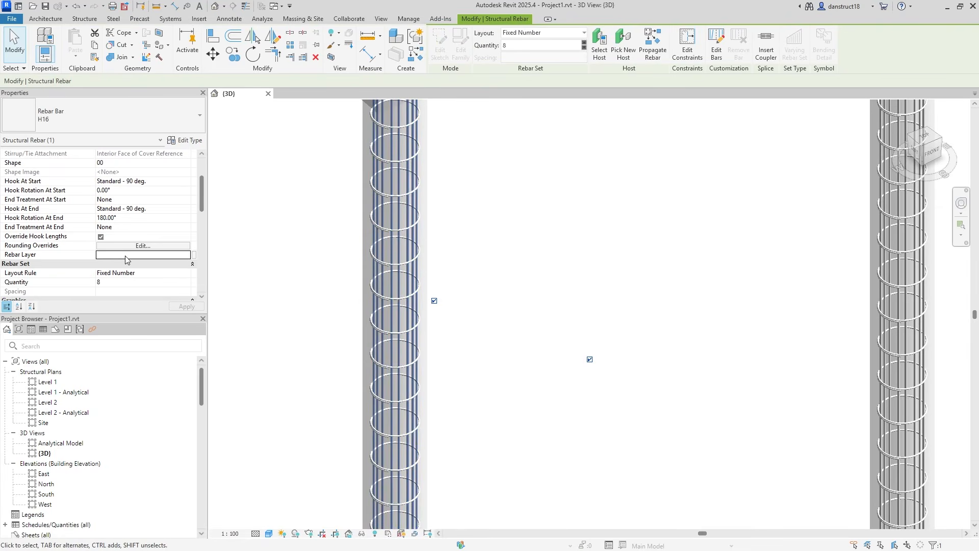
click(112, 256)
text(V)
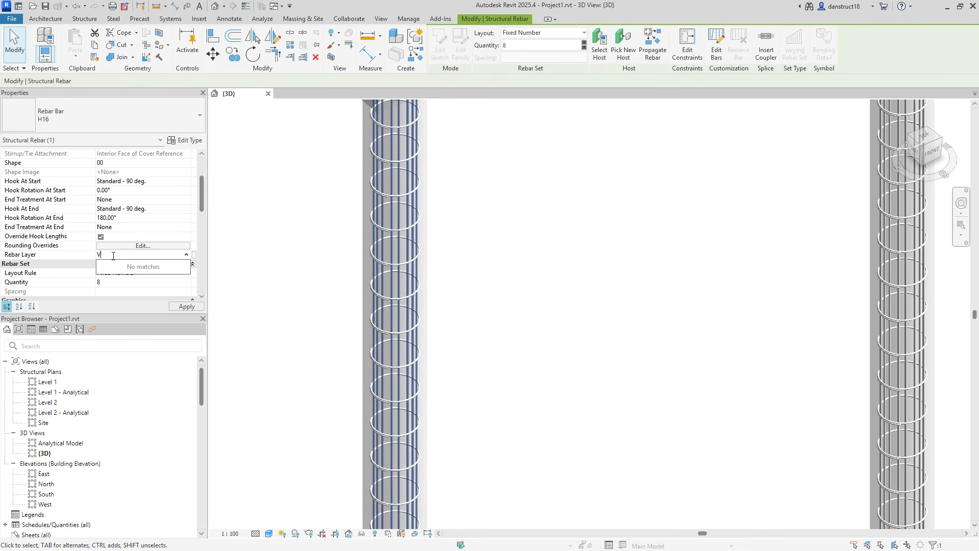
text(B)
click(186, 306)
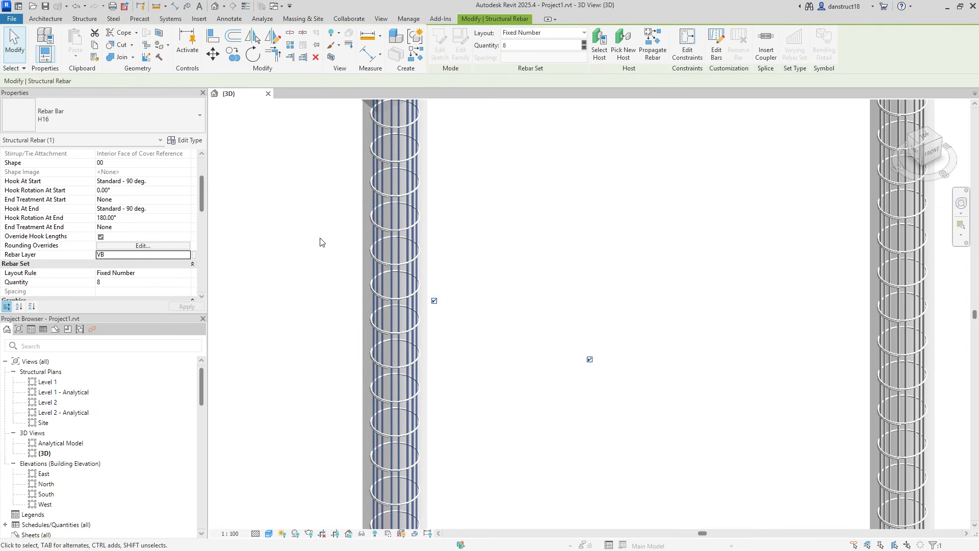
click(321, 242)
- Select the piles under the three larger caps, filter the selection to Structural Rebar only, and delete those bars
scroll(652, 255, down, 5)
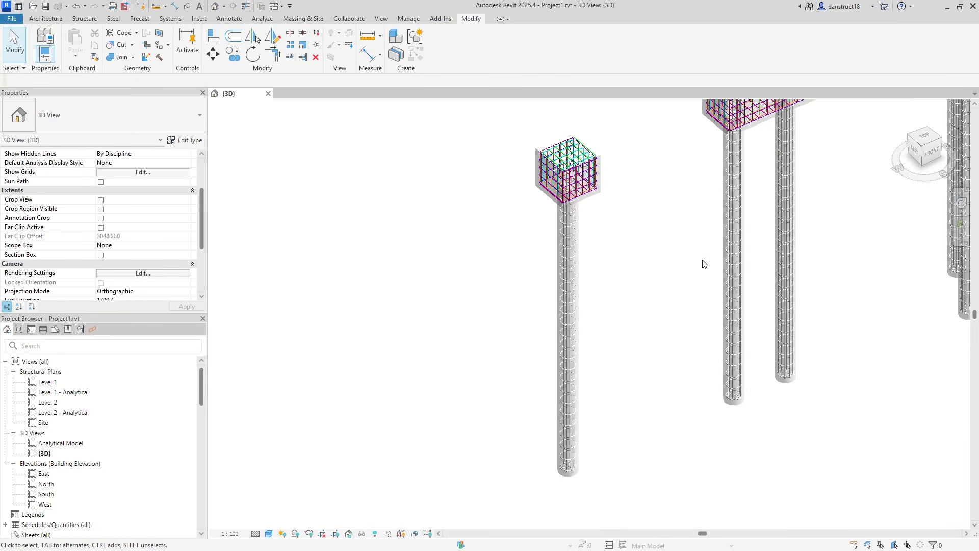
scroll(698, 271, down, 3)
shift+middle_drag(699, 271, 688, 301)
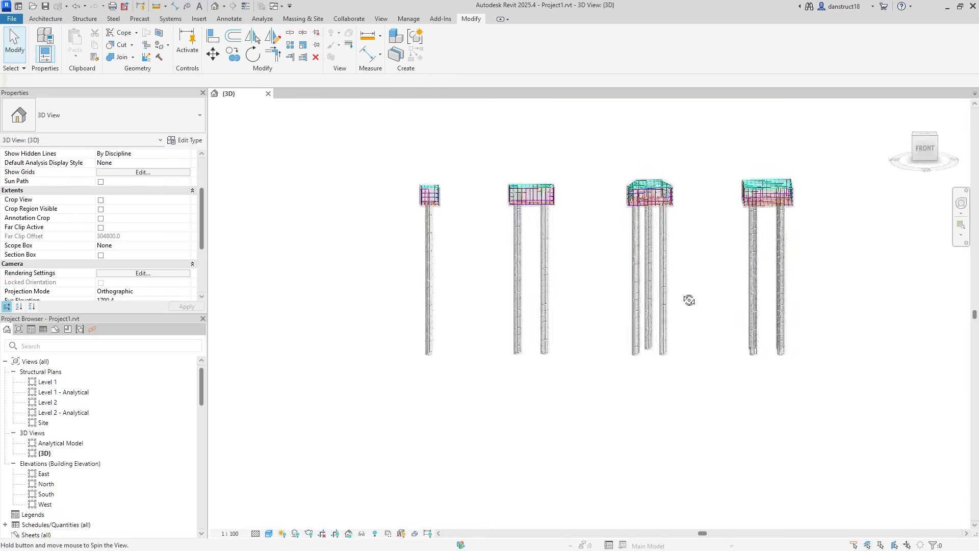
drag(935, 294, 477, 278)
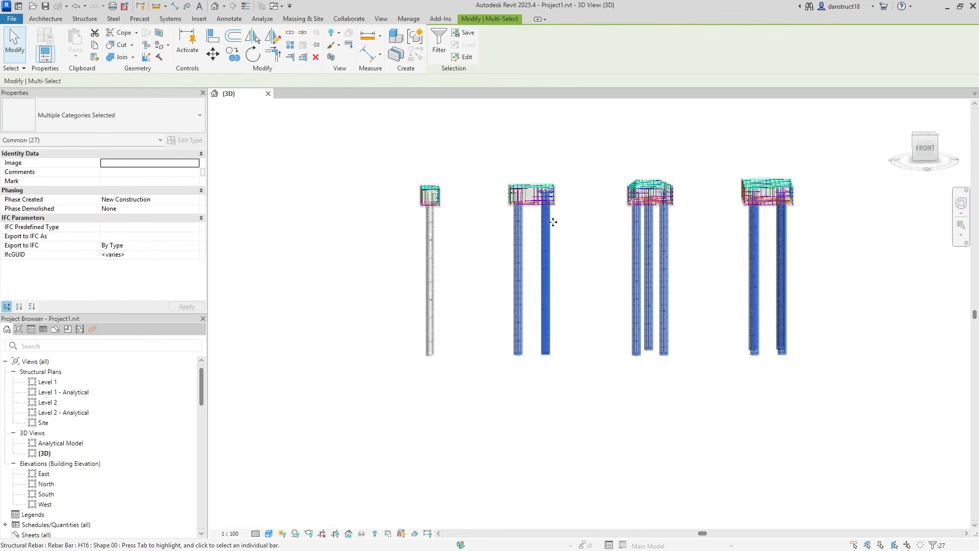
click(438, 45)
click(244, 220)
click(87, 212)
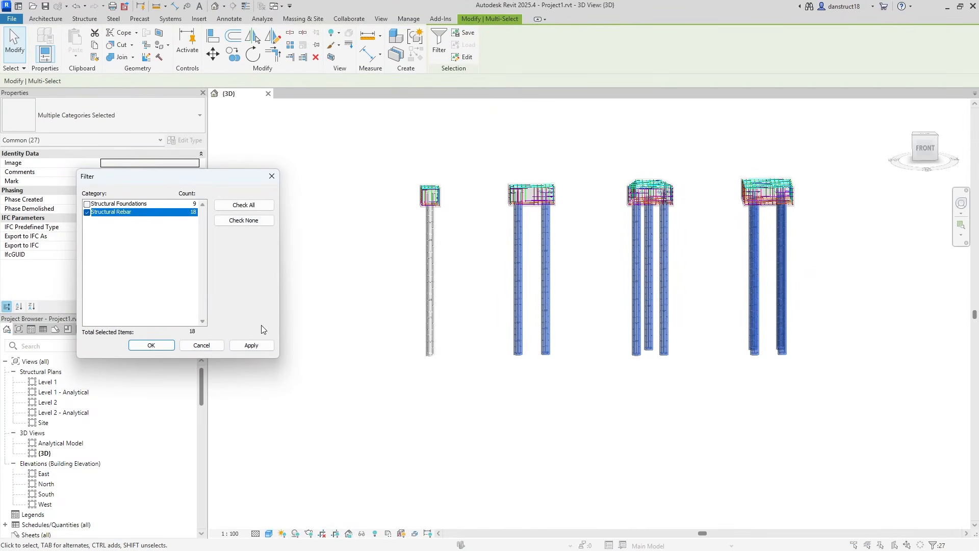
click(251, 345)
click(151, 346)
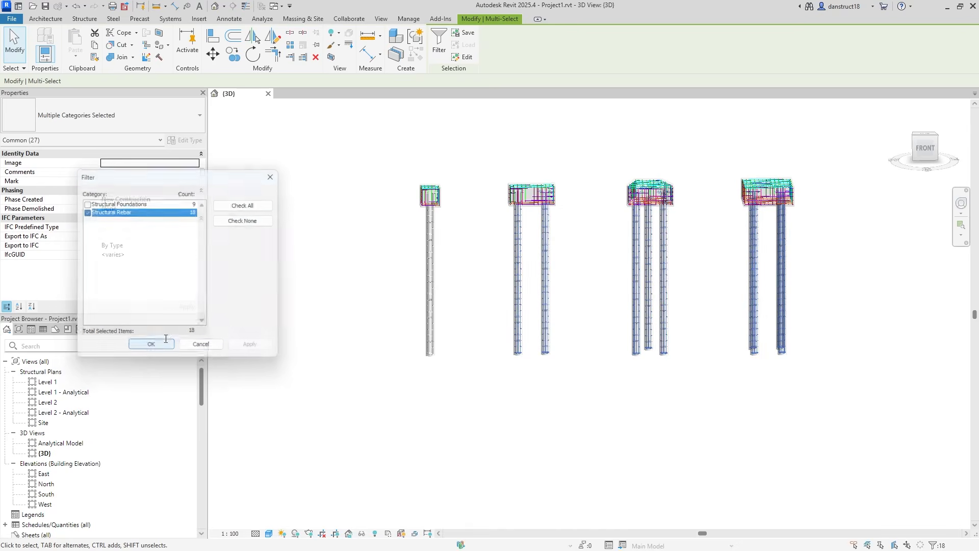
click(366, 228)
- In the 3D view's visibility filter overrides, duplicate the B1 rule-based filter and rename the copy VB
scroll(416, 283, up, 1)
shift+middle_drag(395, 286, 439, 305)
scroll(453, 260, up, 6)
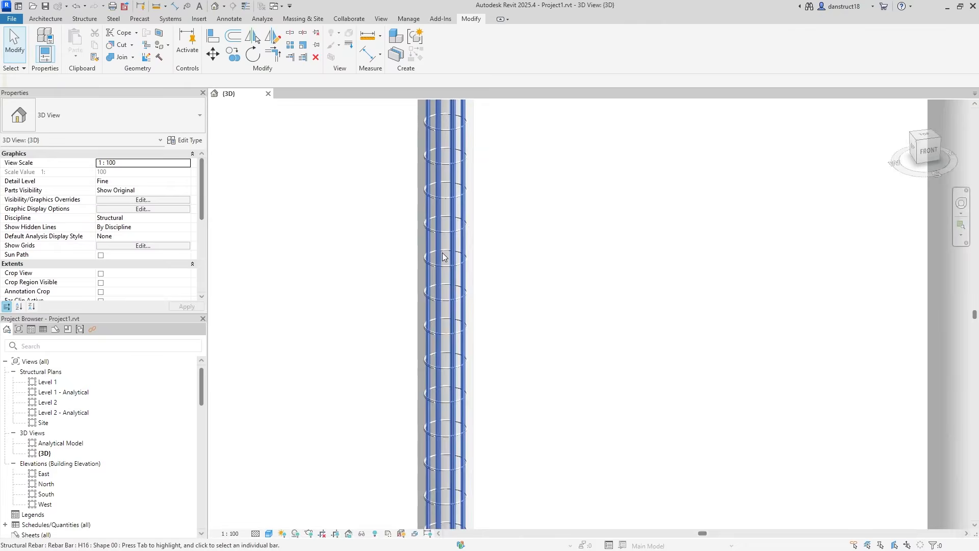
click(138, 200)
click(804, 147)
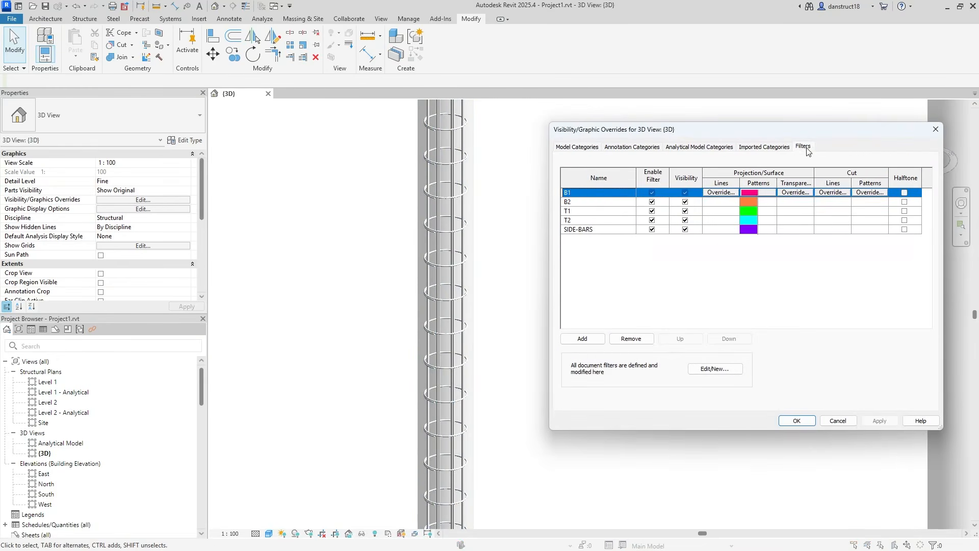
click(582, 338)
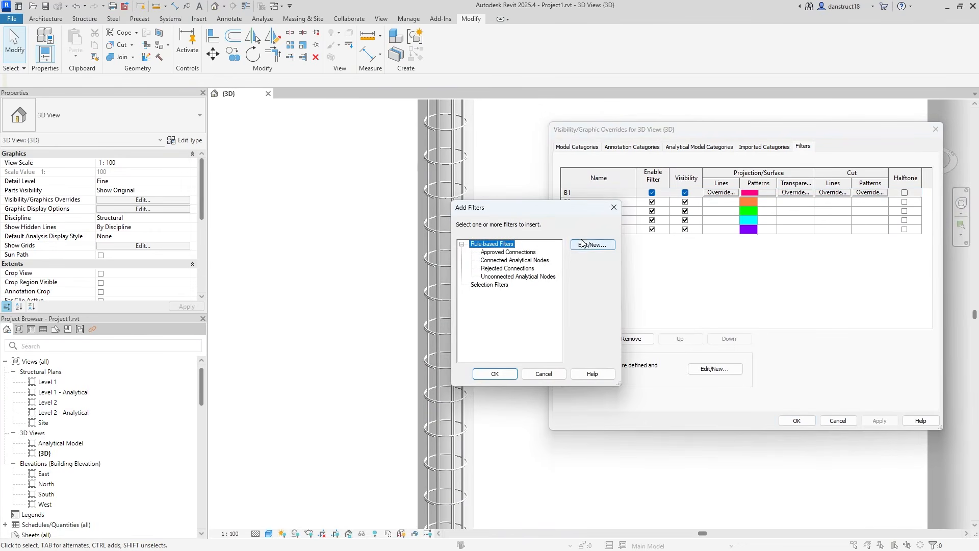
click(586, 246)
click(283, 211)
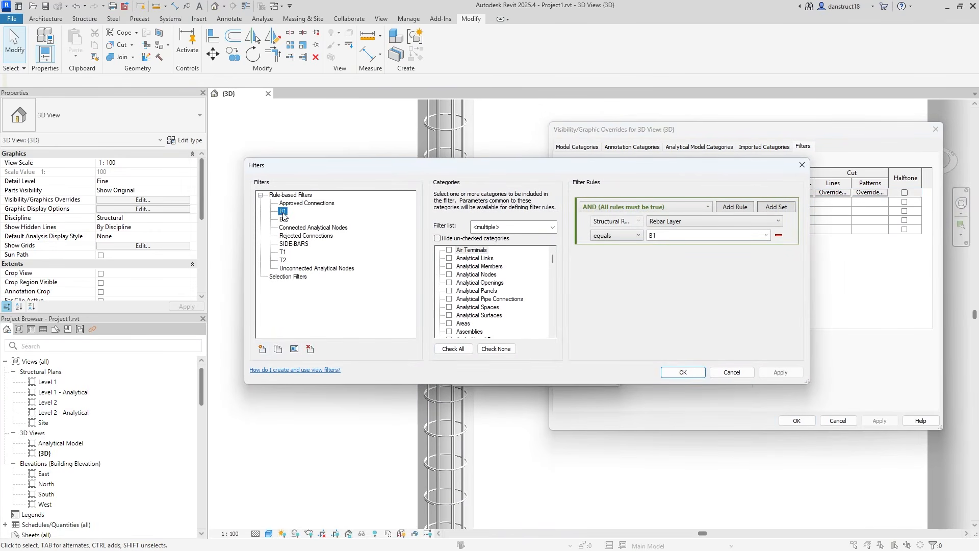
click(278, 350)
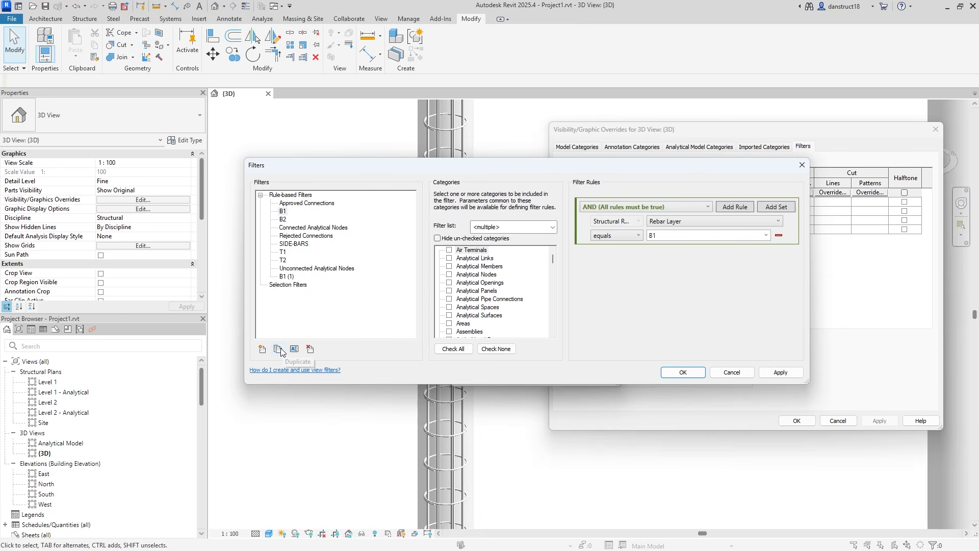
click(288, 280)
click(294, 349)
text(V)
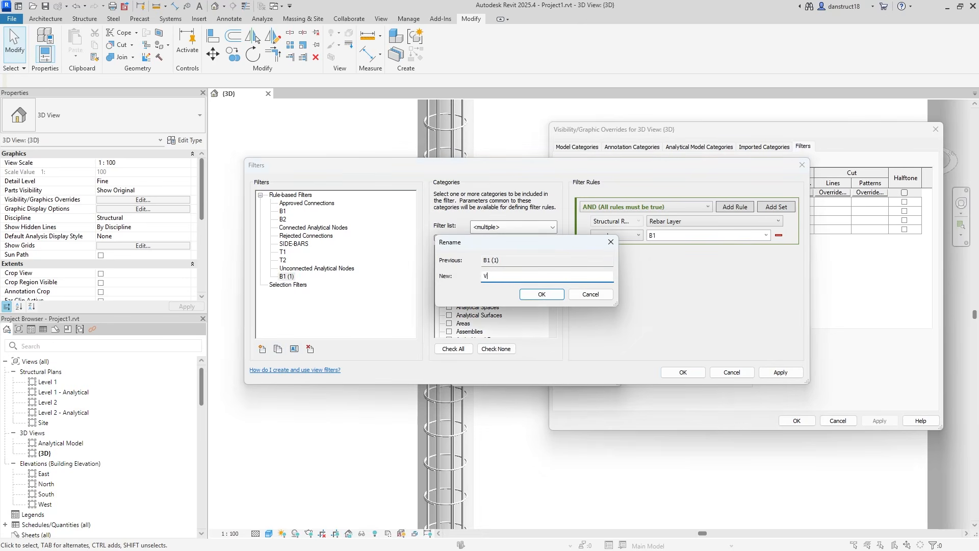
text(B)
click(546, 299)
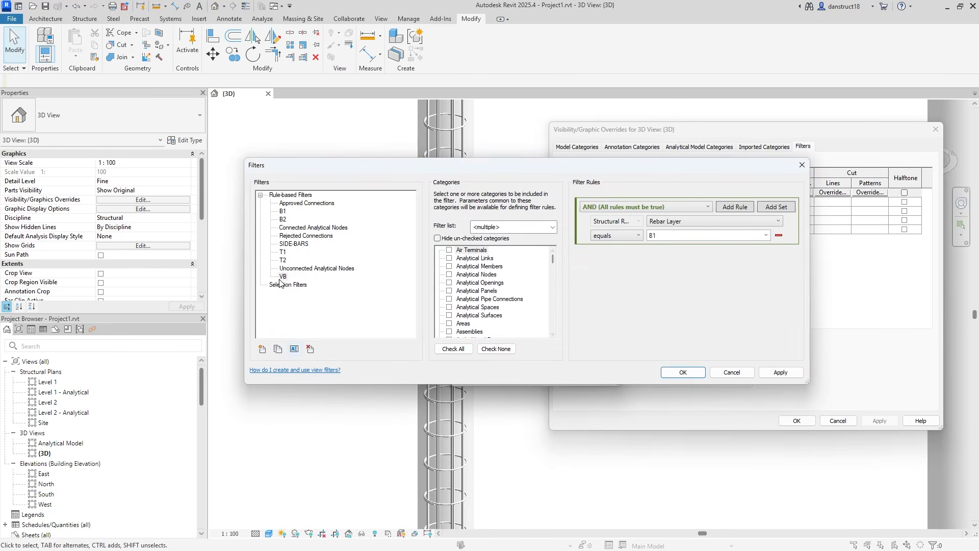
- Set the VB filter's rule to Rebar Layer equals VB and apply it
click(765, 235)
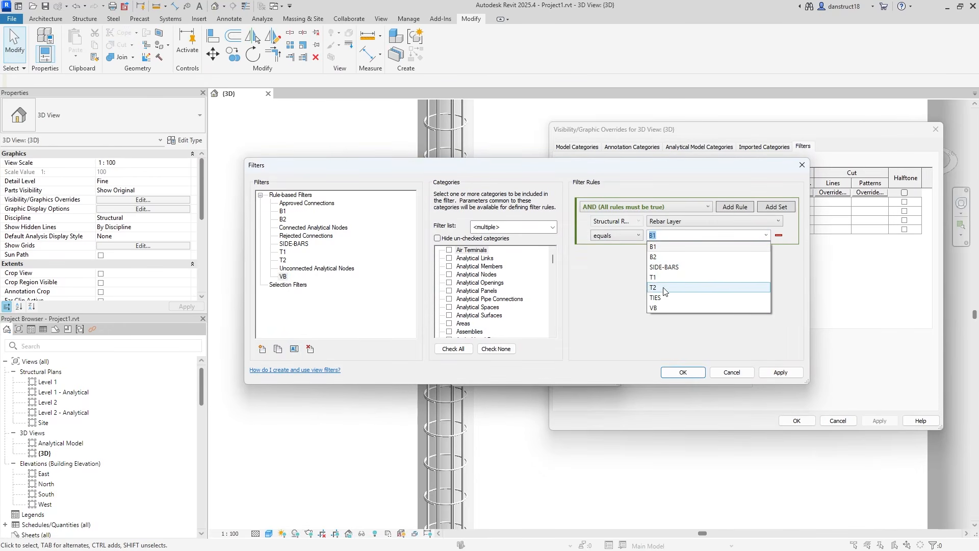
click(656, 309)
click(777, 373)
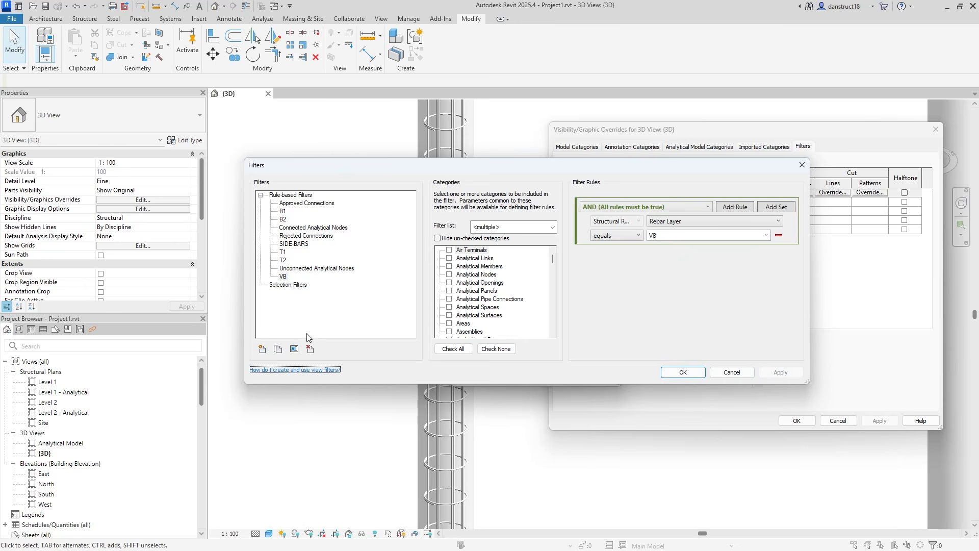
- Duplicate the VB filter, rename the copy TIES, and set its rule to Rebar Layer equals TIES
click(278, 349)
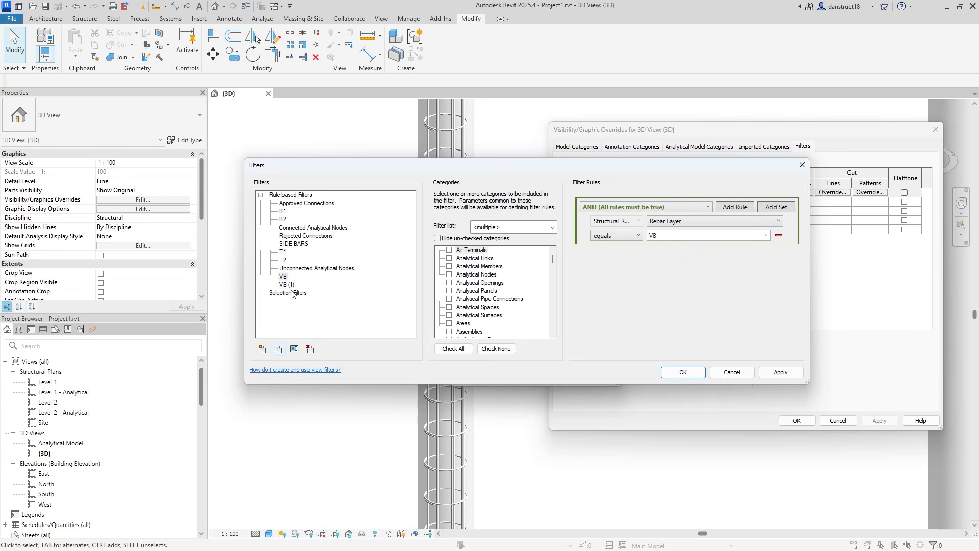
click(294, 350)
text(TIES)
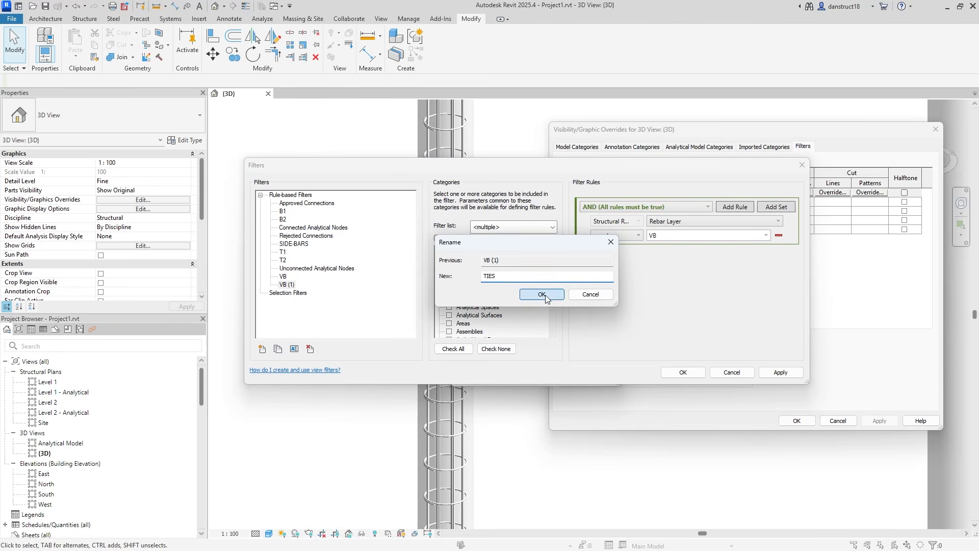
click(541, 296)
click(762, 239)
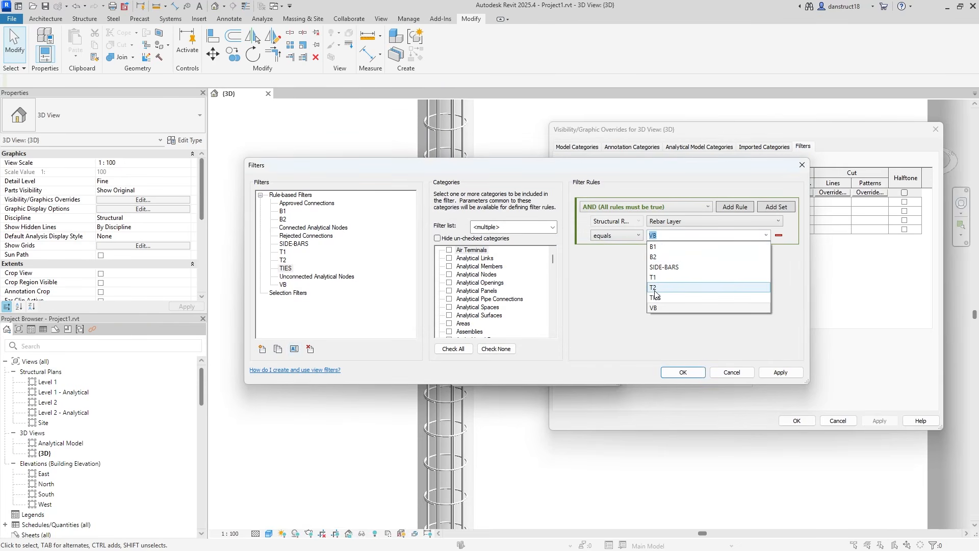
click(745, 300)
click(774, 372)
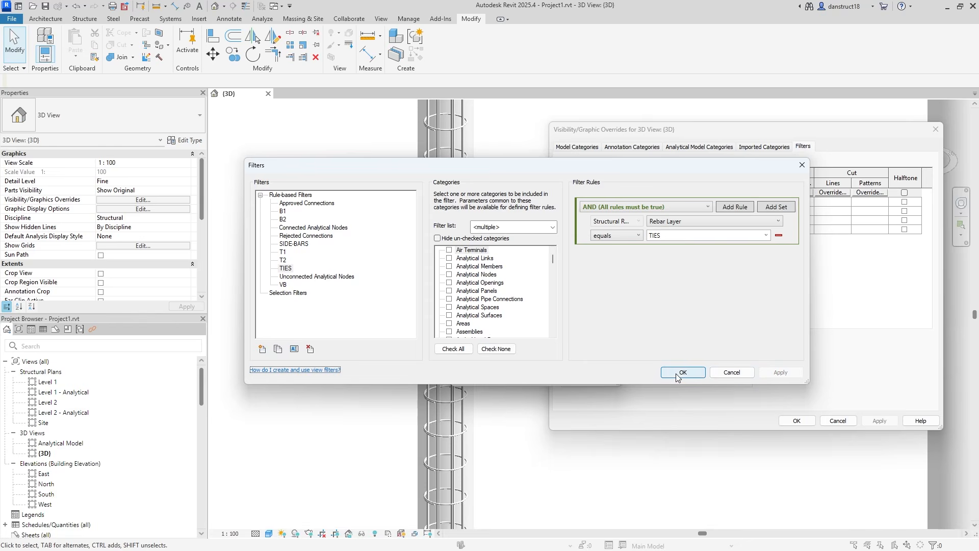
- Add the TIES and VB filters to the 3D view and move both below SIDE-BARS in the filter order
click(684, 372)
click(487, 278)
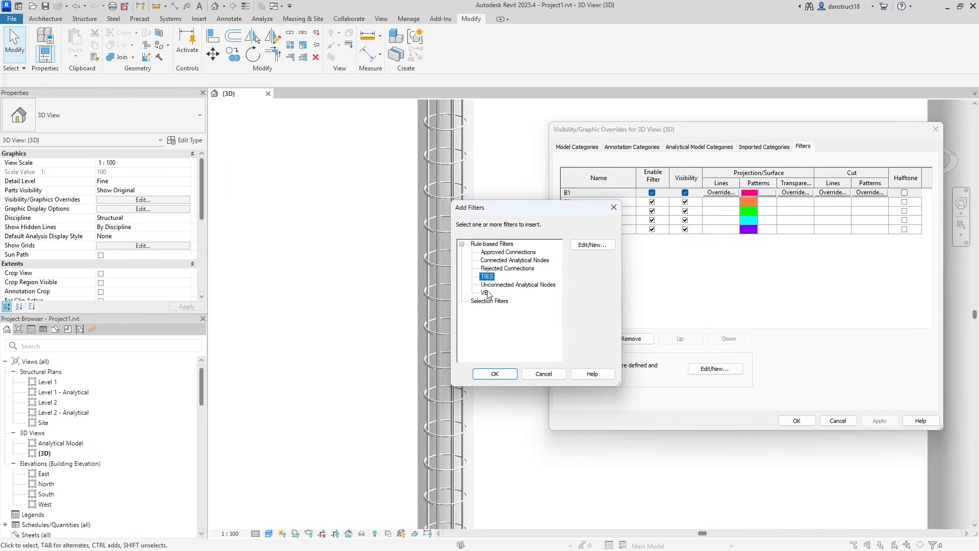
click(501, 373)
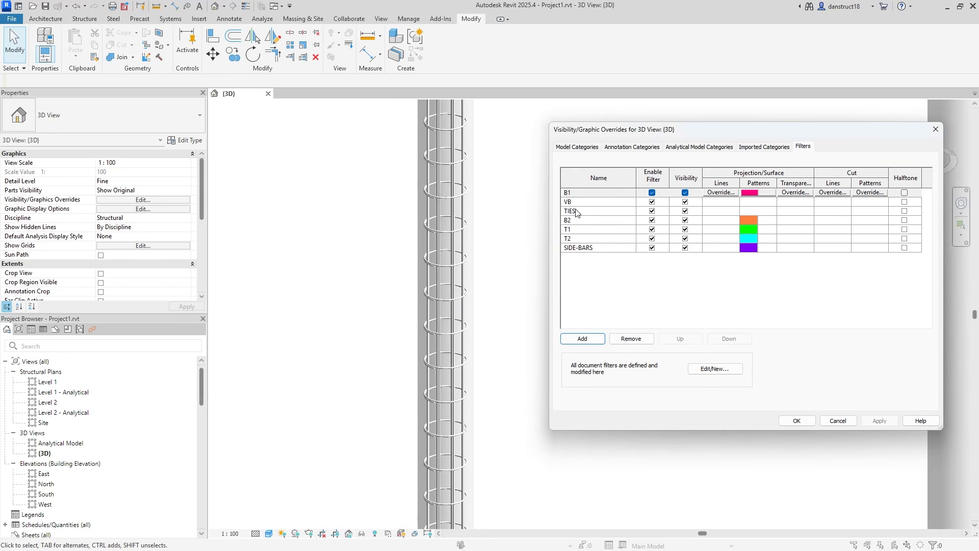
click(572, 204)
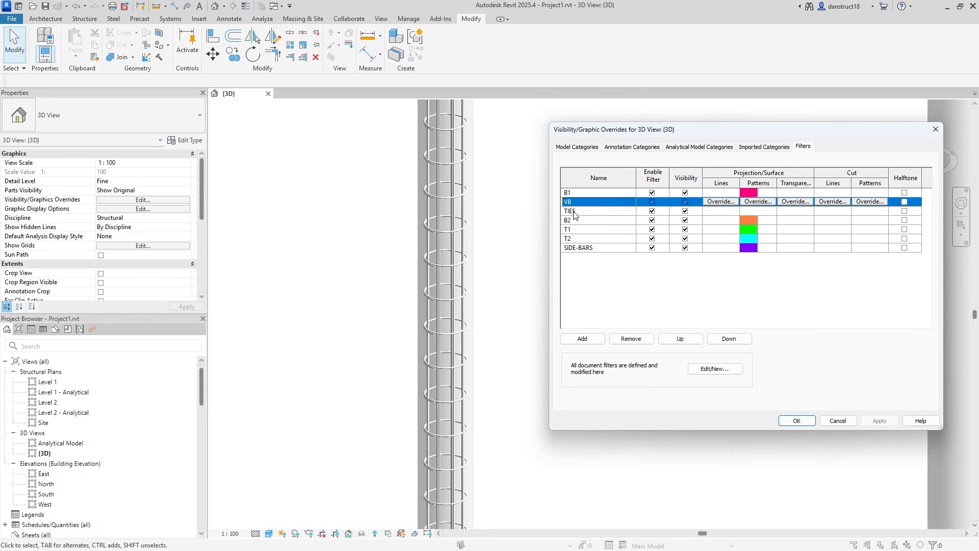
shift+click(575, 212)
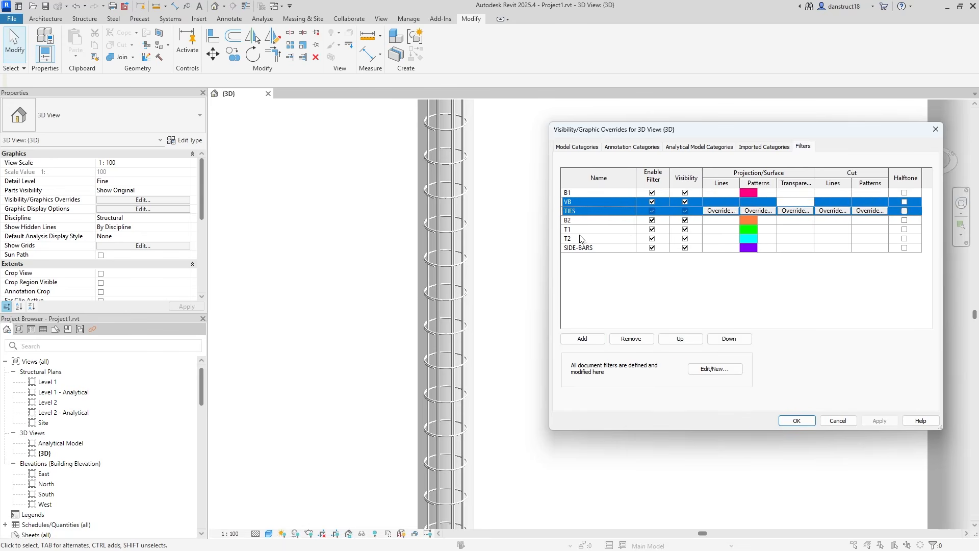
click(729, 340)
click(730, 340)
click(729, 341)
click(729, 341)
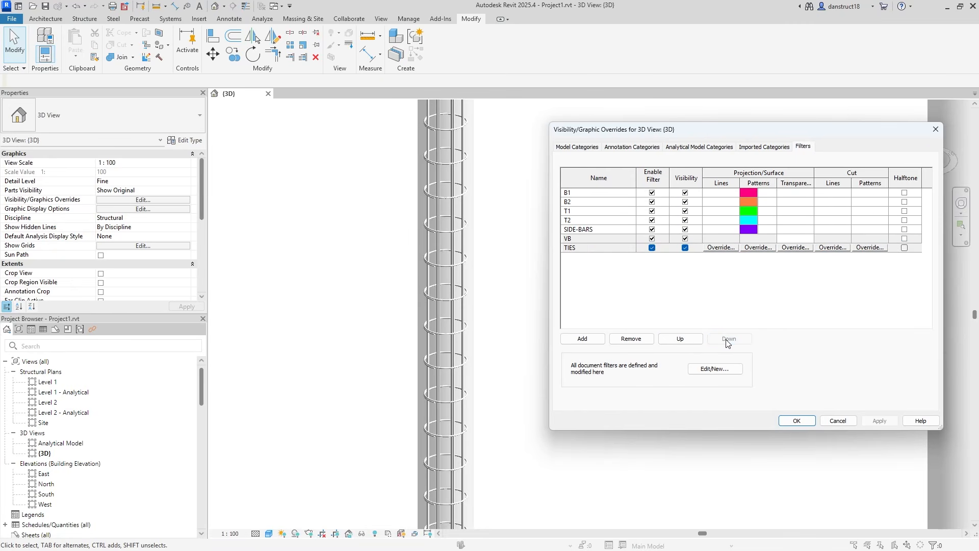
- Override the VB filter's projection surface pattern with a magenta foreground fill
shift+click(745, 239)
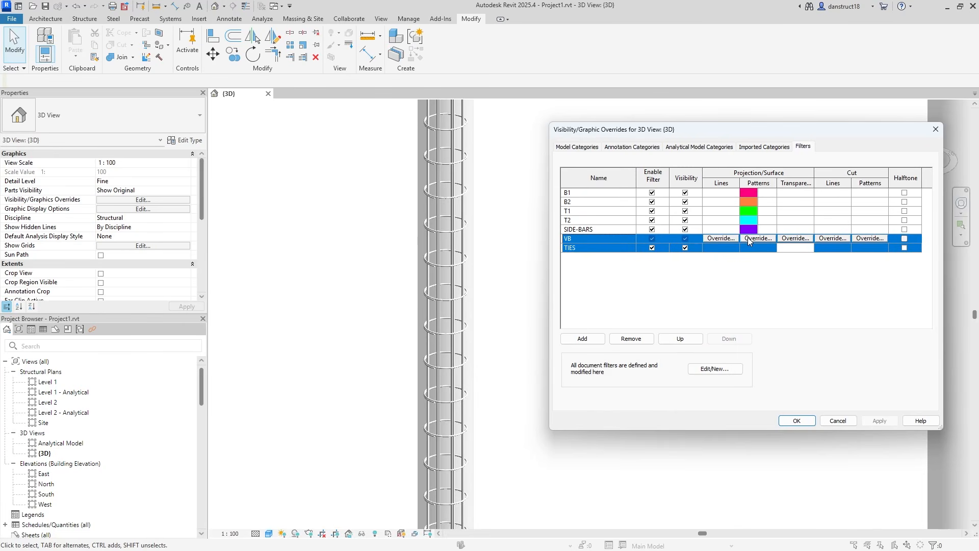
click(601, 238)
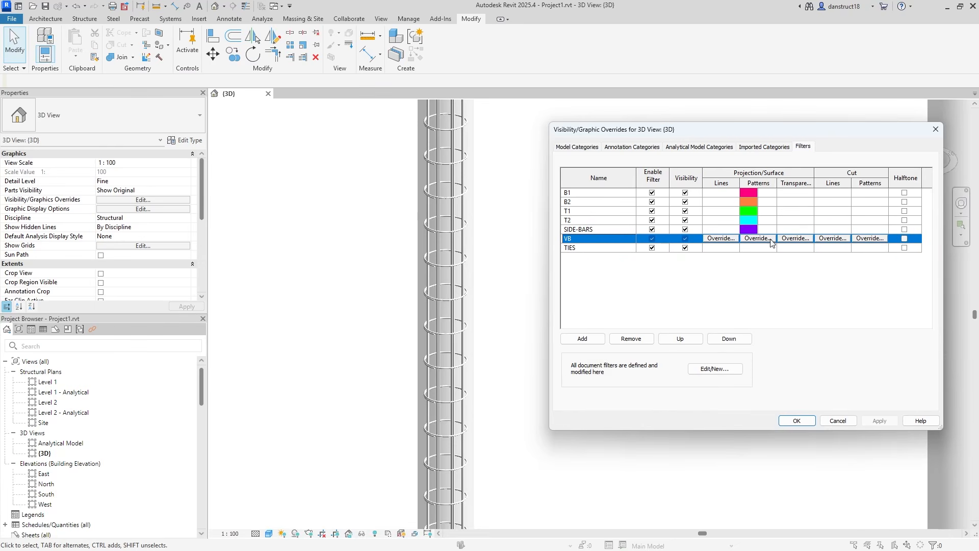
click(757, 238)
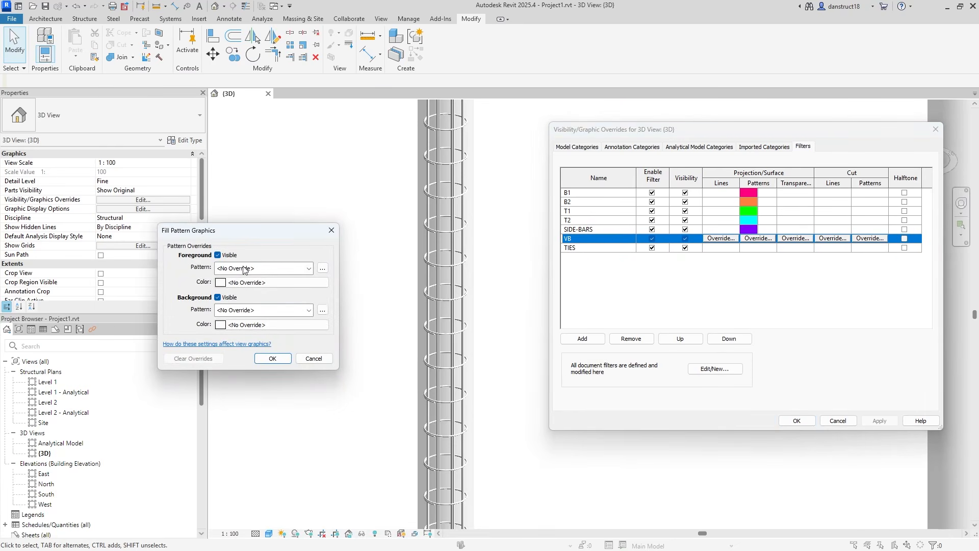
click(244, 269)
click(242, 289)
click(228, 283)
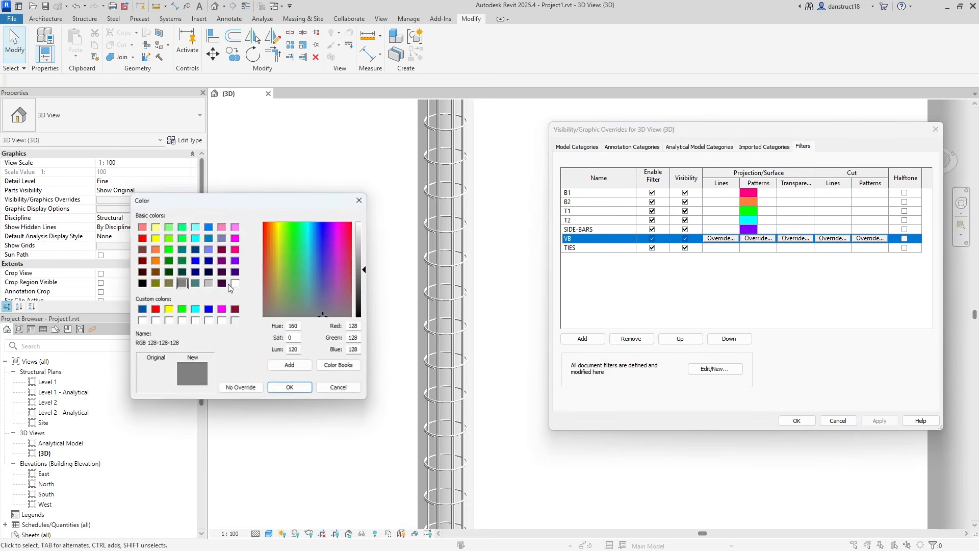
click(222, 309)
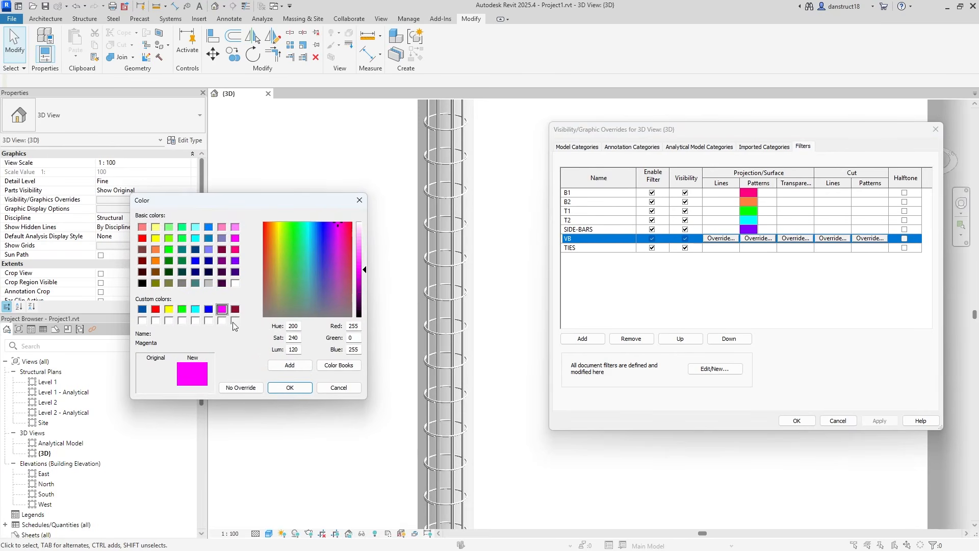
click(273, 387)
click(272, 359)
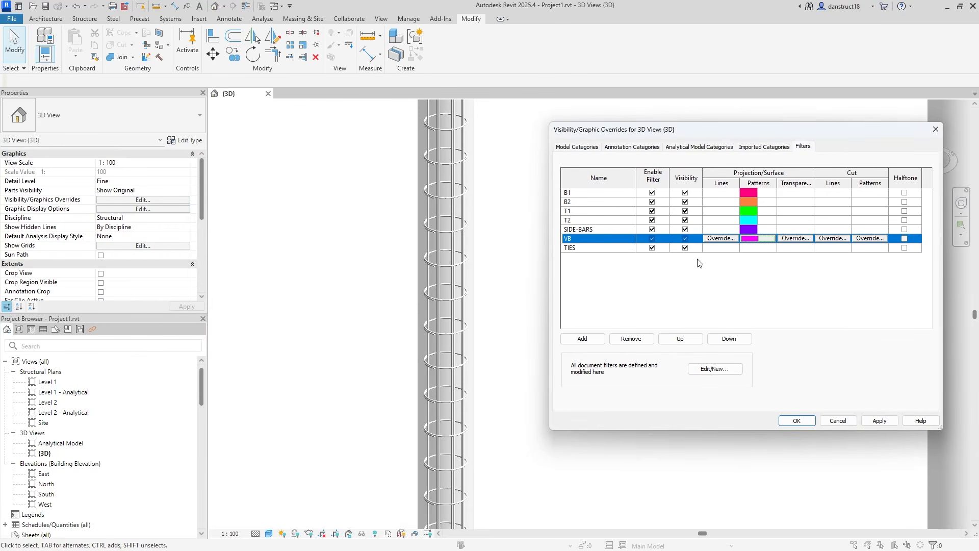
- Override the TIES filter's projection surface pattern with a blue foreground fill and apply the view overrides
click(746, 248)
click(758, 247)
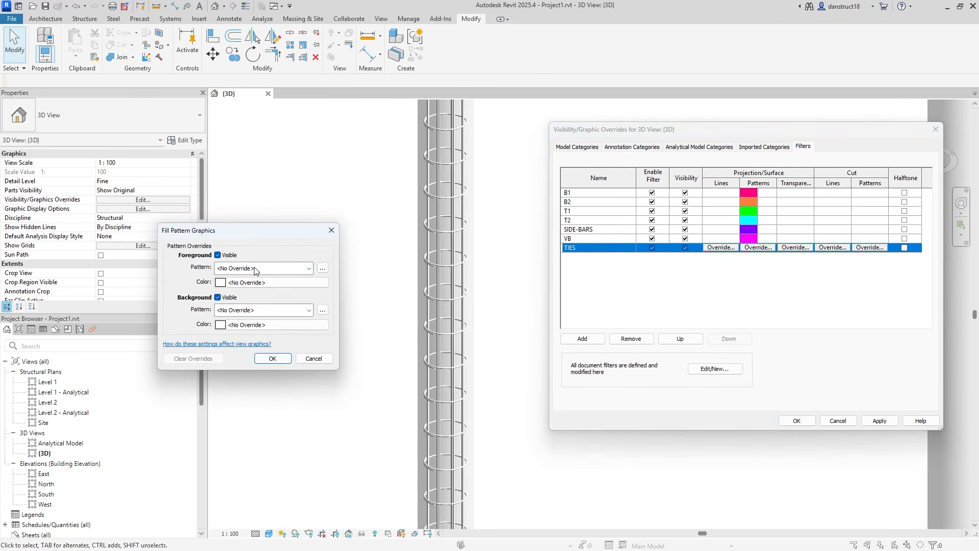
scroll(257, 271, down, 1)
click(258, 282)
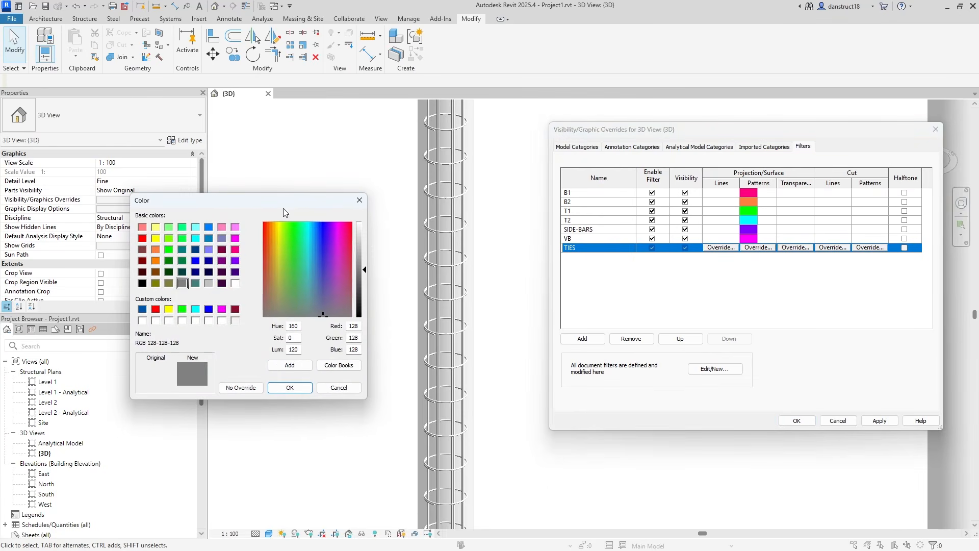
click(195, 261)
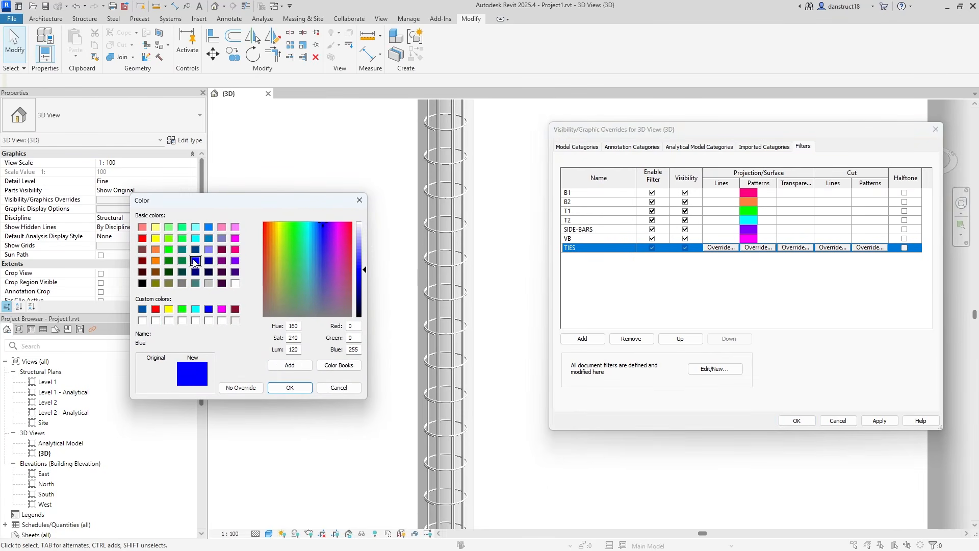
click(282, 387)
click(273, 361)
click(880, 420)
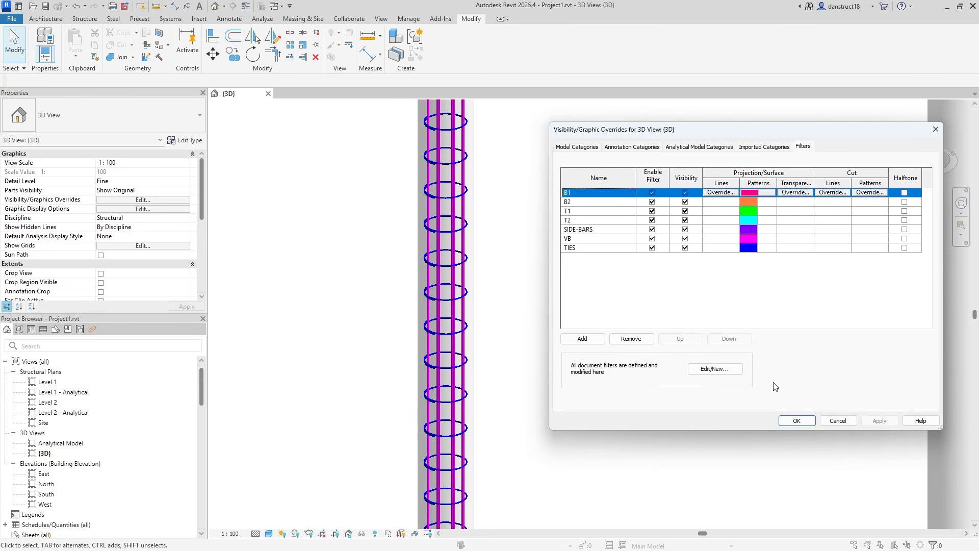
click(797, 421)
- Propagate the single pile's rebar to all piles under the other three pile caps, aligned by host
scroll(463, 204, down, 5)
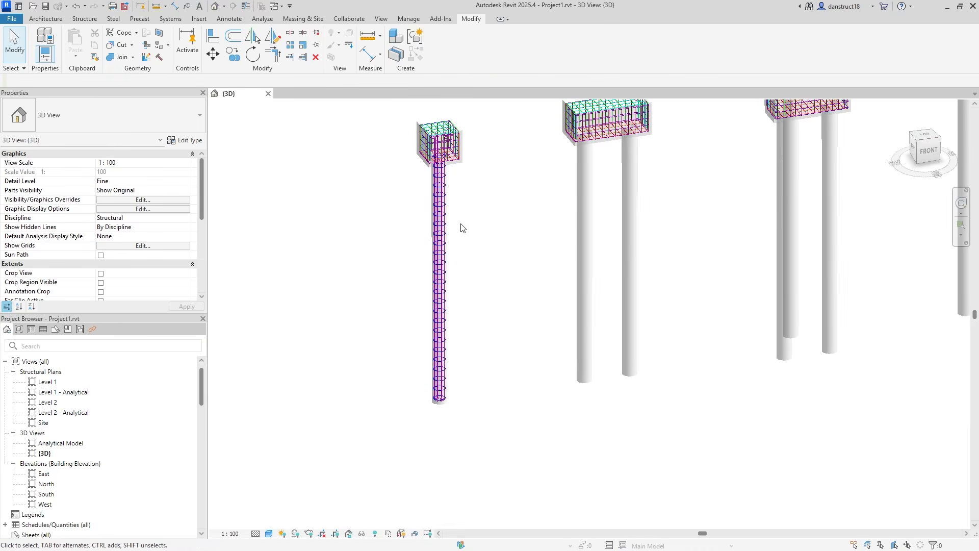
scroll(456, 218, up, 5)
click(449, 201)
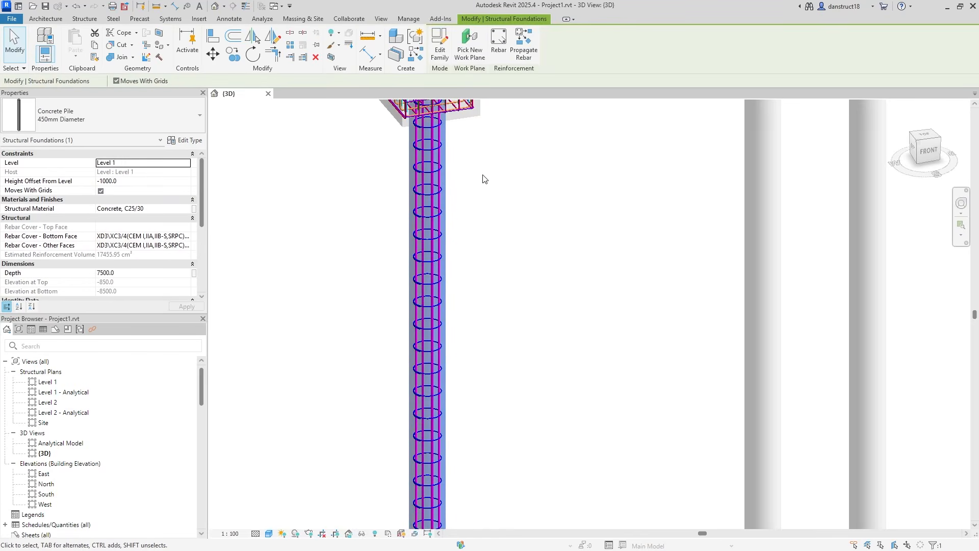
click(524, 46)
scroll(524, 131, down, 6)
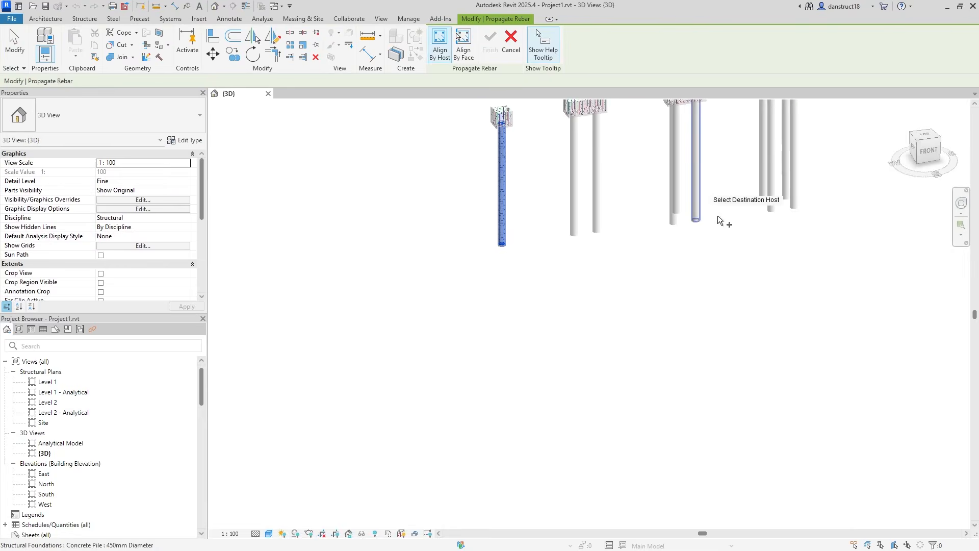
middle_drag(611, 335, 604, 334)
drag(715, 351, 409, 248)
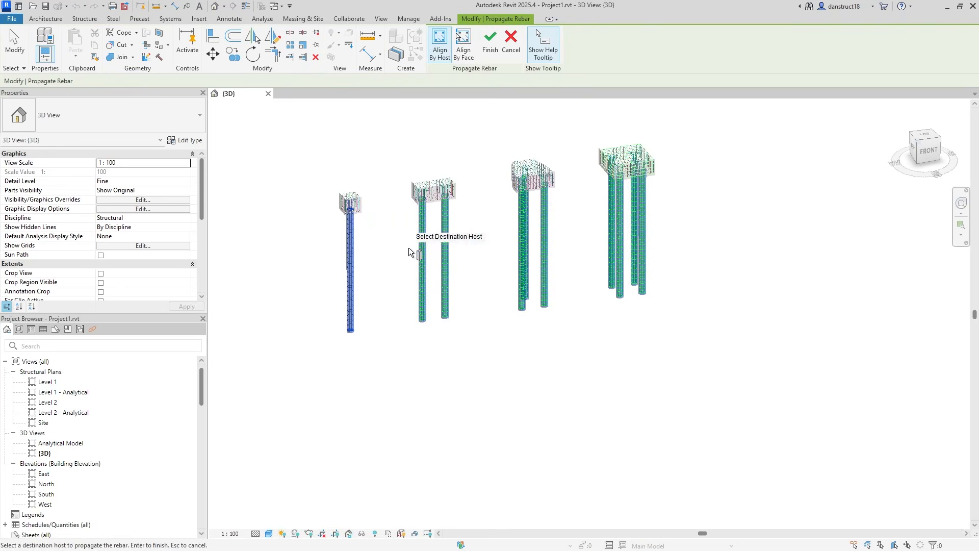
click(490, 44)
scroll(399, 256, up, 6)
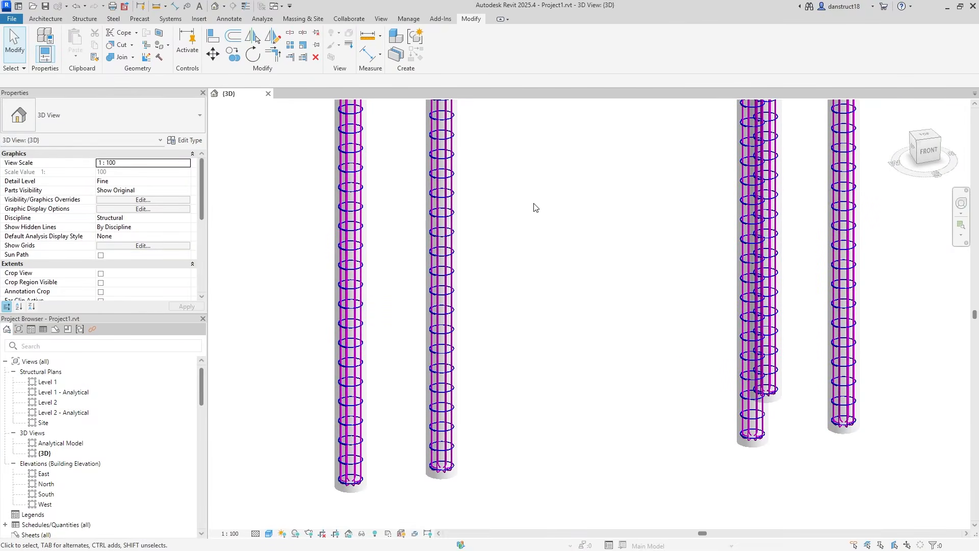
middle_drag(559, 213, 404, 279)
scroll(404, 279, down, 8)
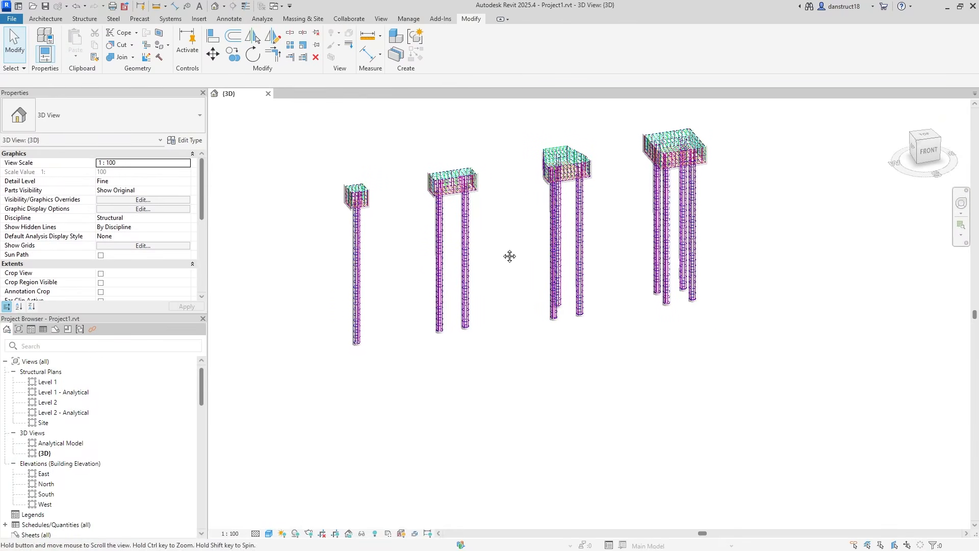
shift+middle_drag(436, 255, 464, 407)
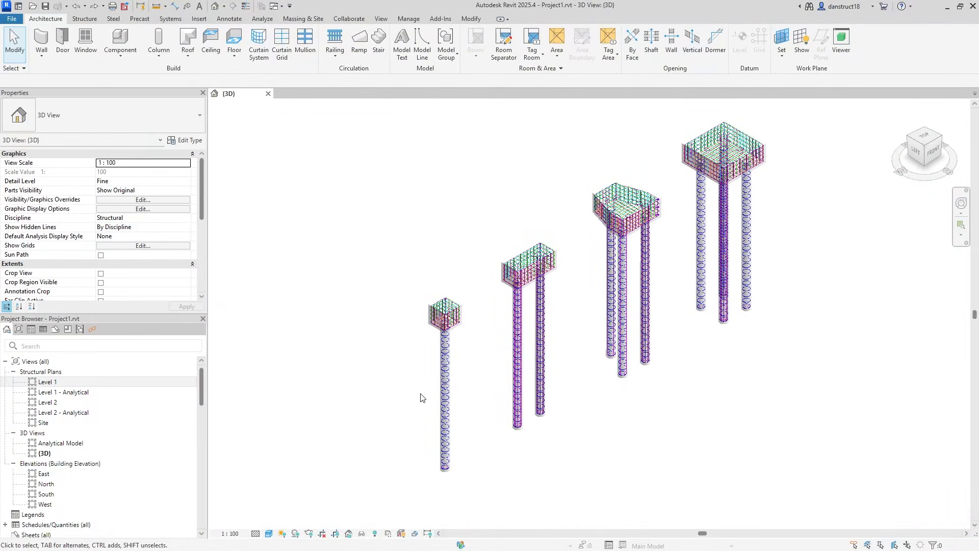
- Move the single-pile cap away from its pile to test whether the pile follows, and undo the move
scroll(415, 394, up, 4)
click(448, 225)
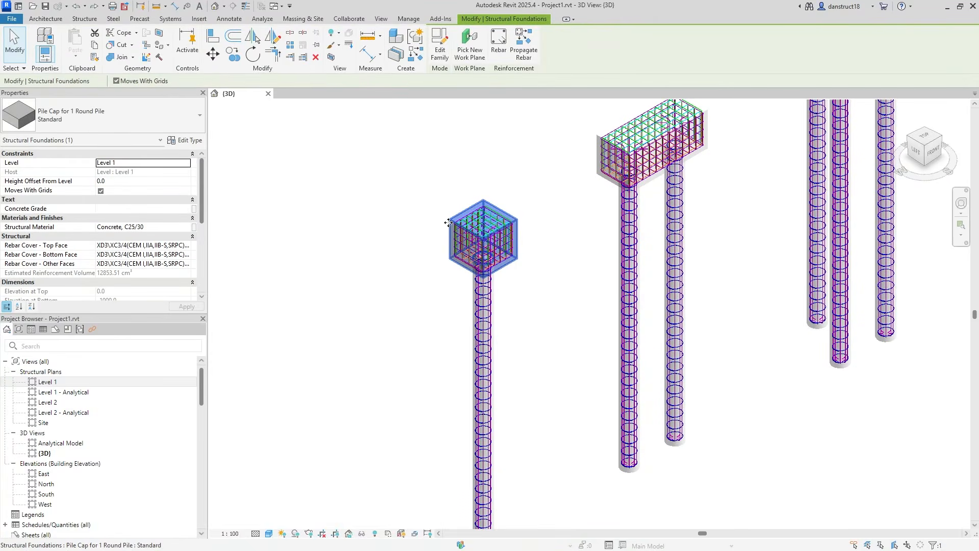
drag(447, 223, 385, 198)
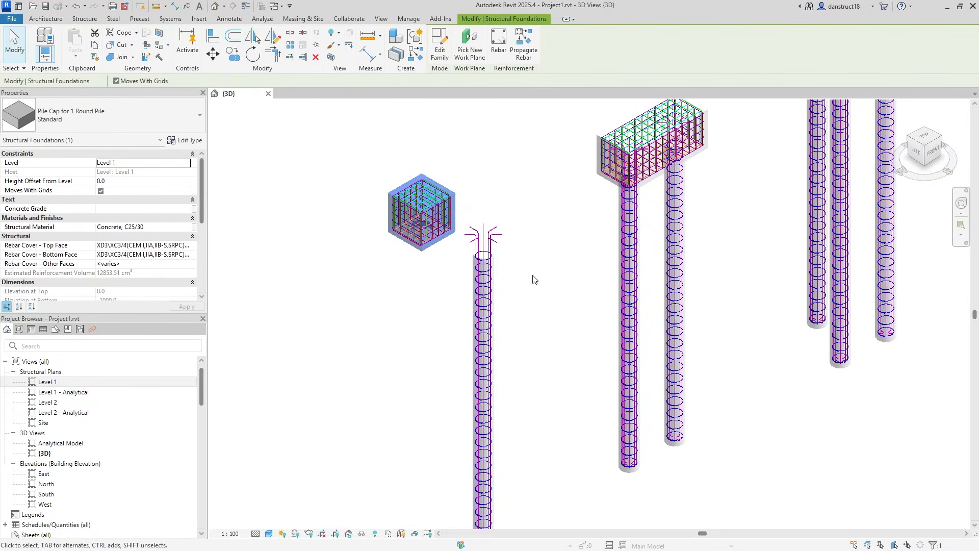
click(419, 285)
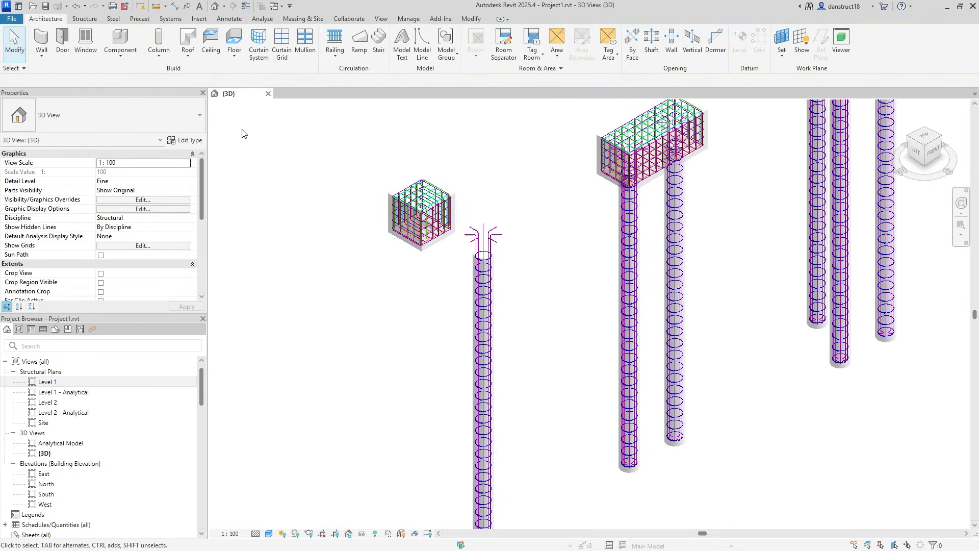
click(75, 7)
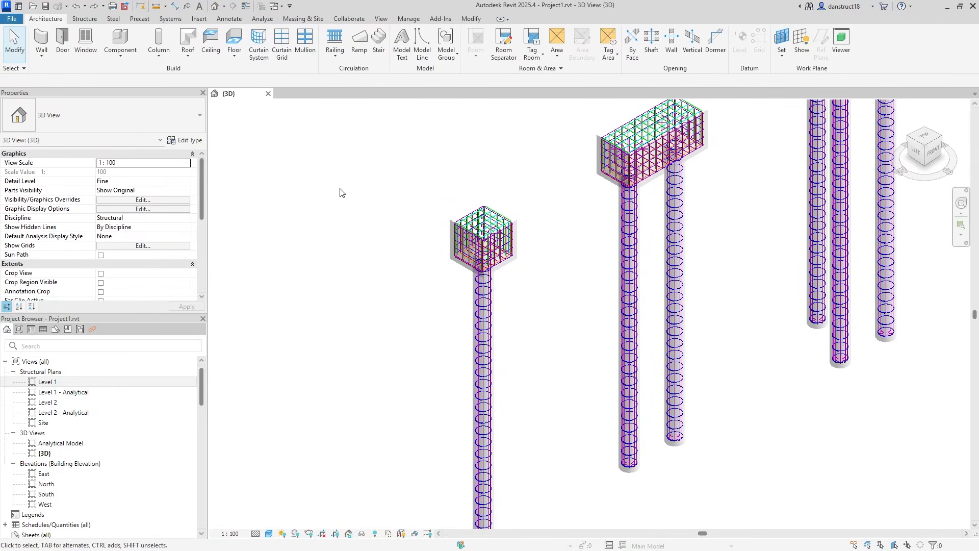
- Open the Level 1 structural plan and hide the Structural Rebar category in its visibility overrides
double_click(45, 382)
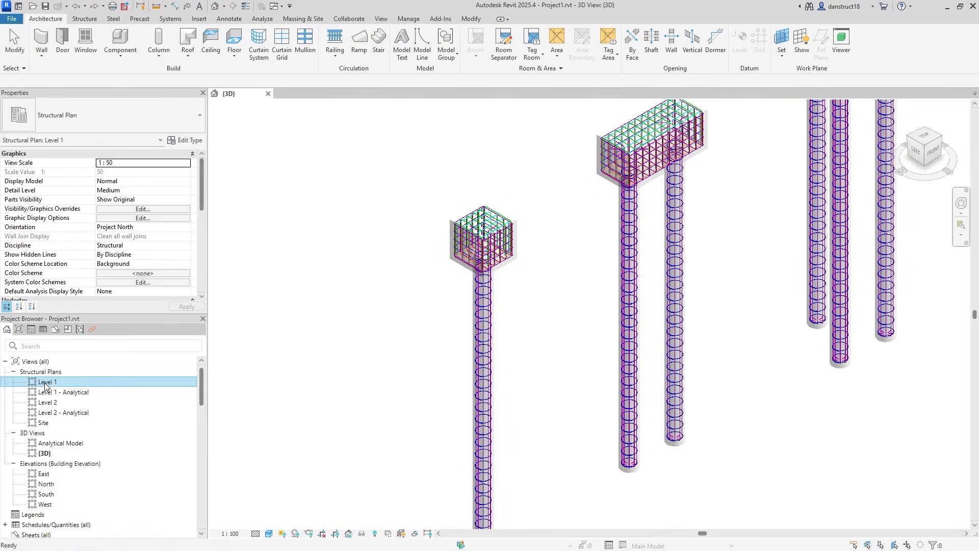
scroll(507, 312, up, 3)
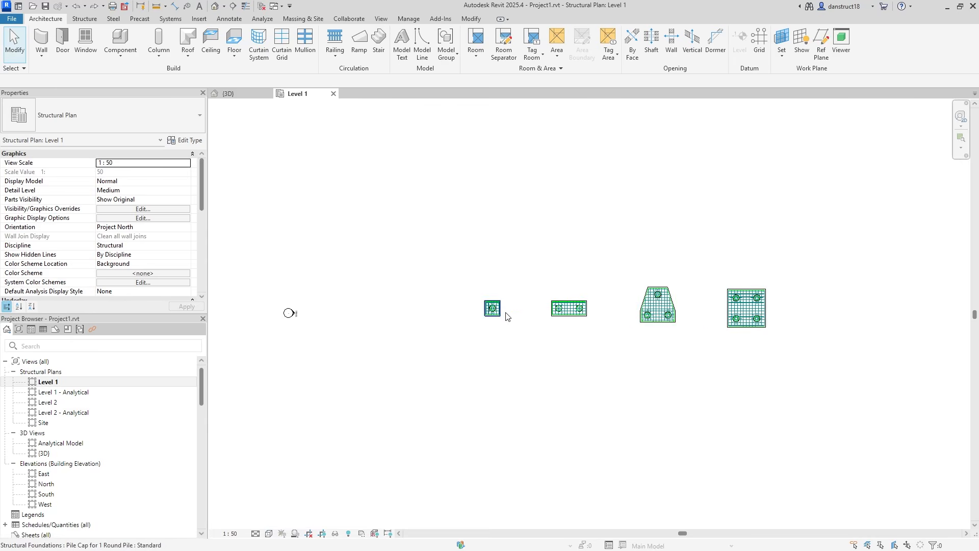
click(102, 209)
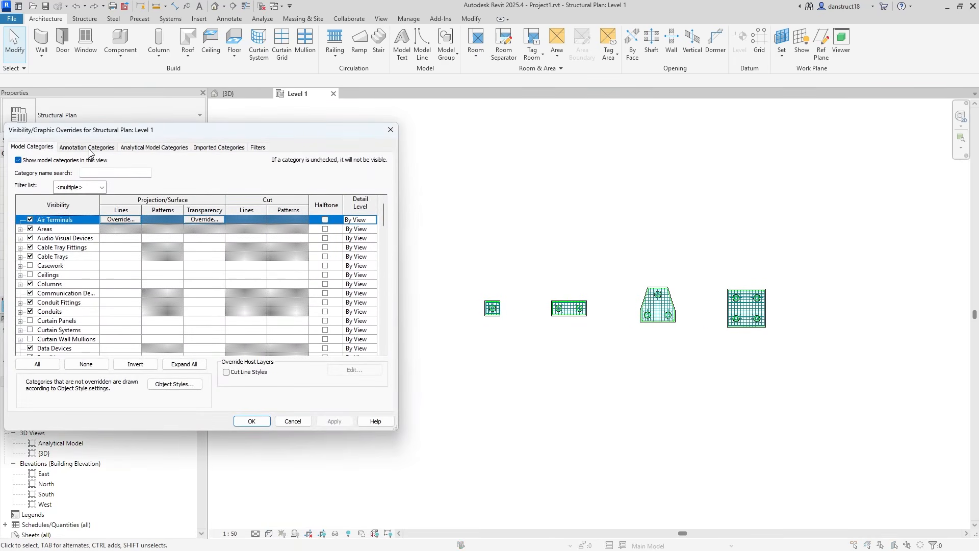
click(104, 173)
text(reba)
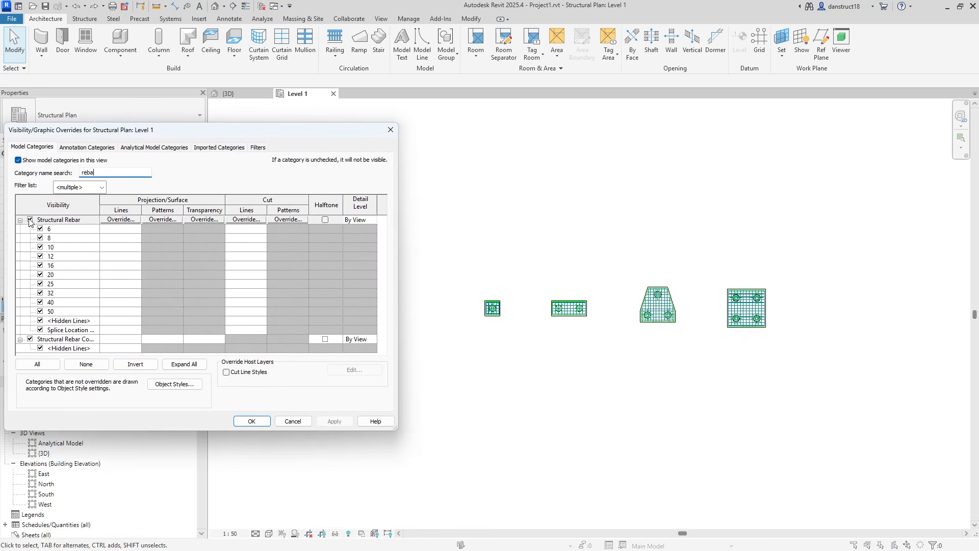
click(29, 219)
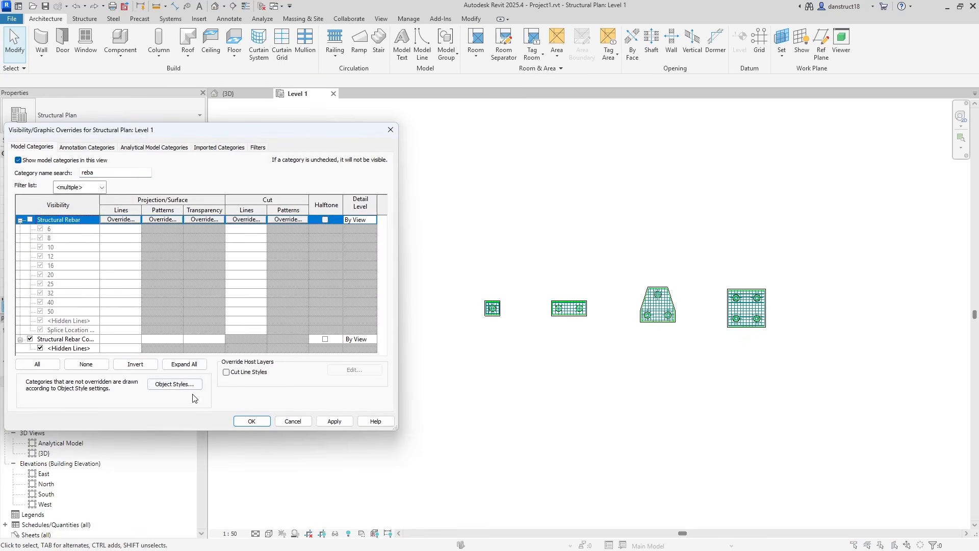
click(242, 423)
- Align and lock the single pile and its cap together along both centre lines in the Level 1 plan
scroll(614, 342, up, 3)
scroll(296, 259, up, 3)
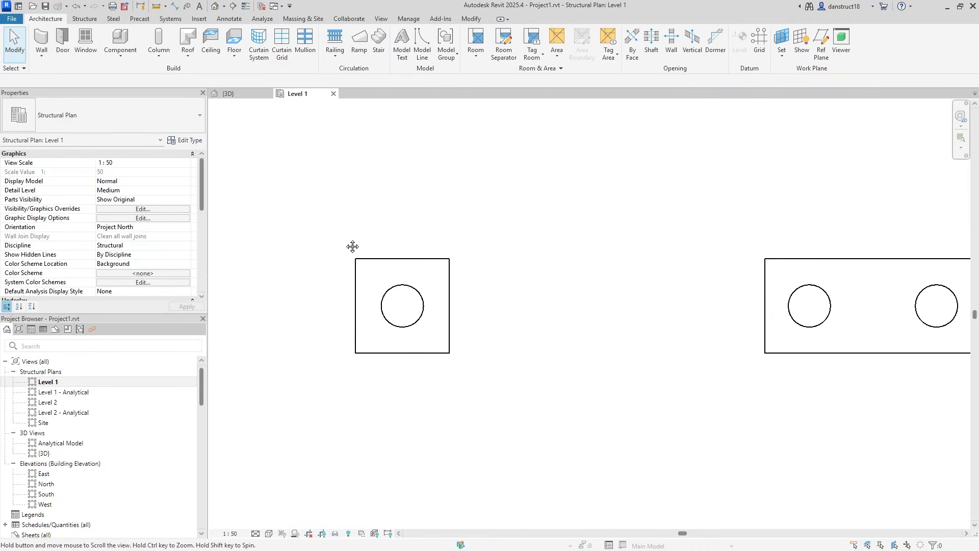
middle_drag(352, 245, 402, 228)
click(467, 22)
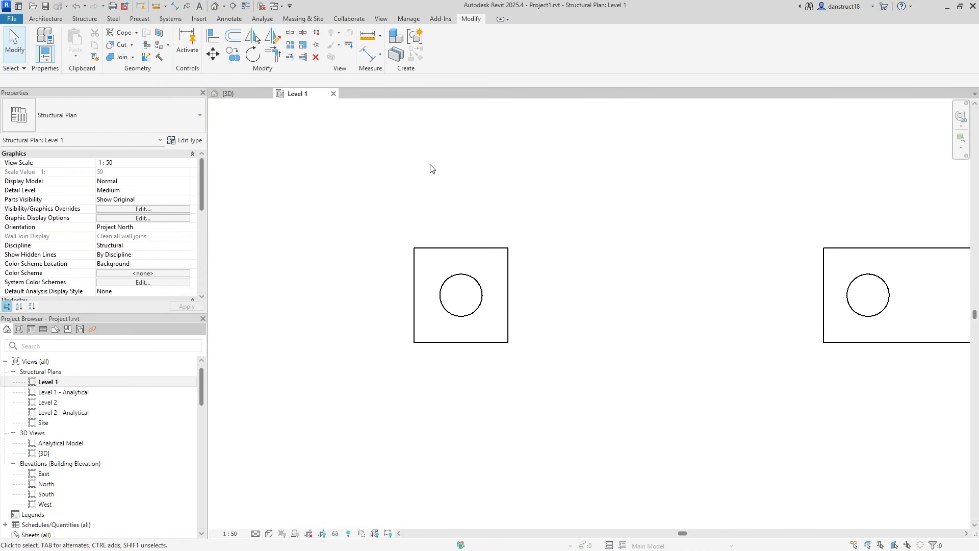
click(213, 36)
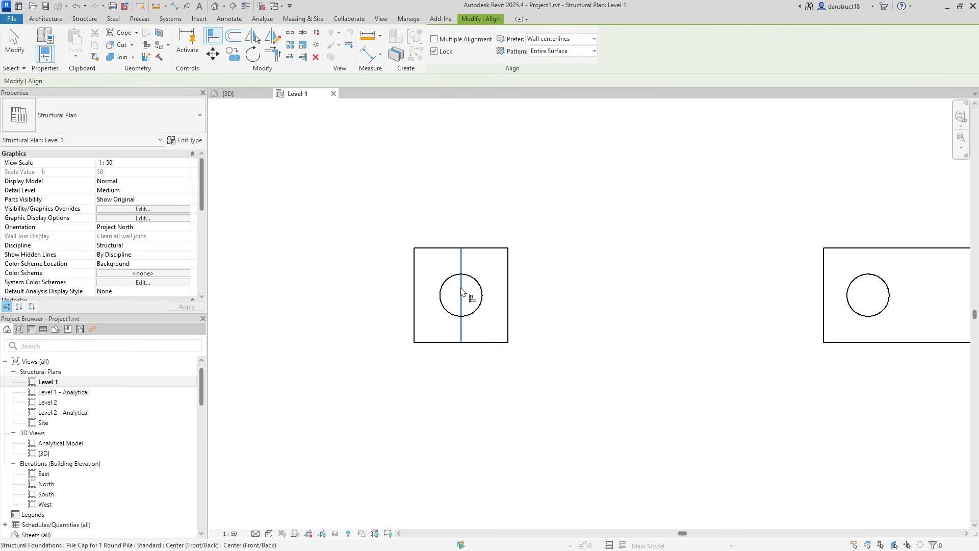
key(Tab)
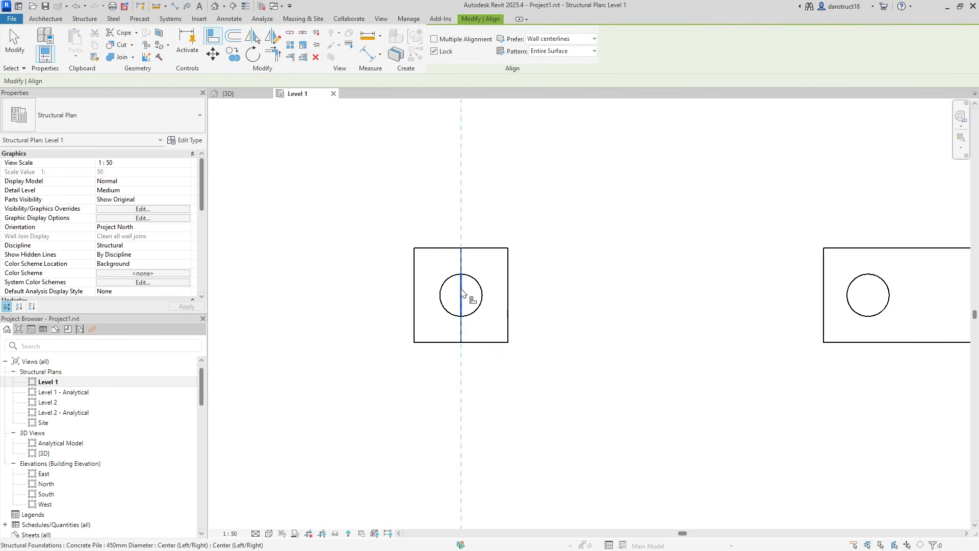
click(462, 293)
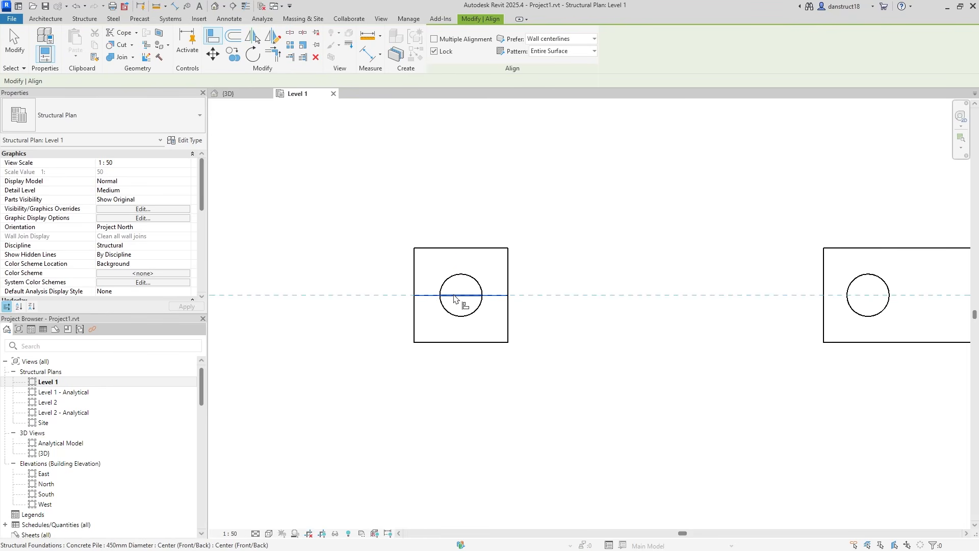
click(455, 298)
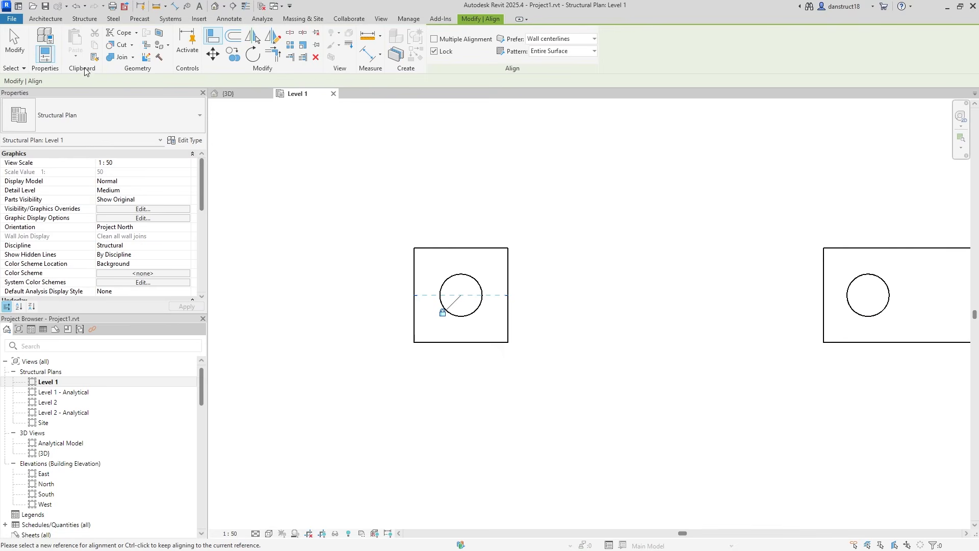
click(21, 47)
- Move the single-pile cap in the 3D view to test that the locked pile follows it
click(230, 94)
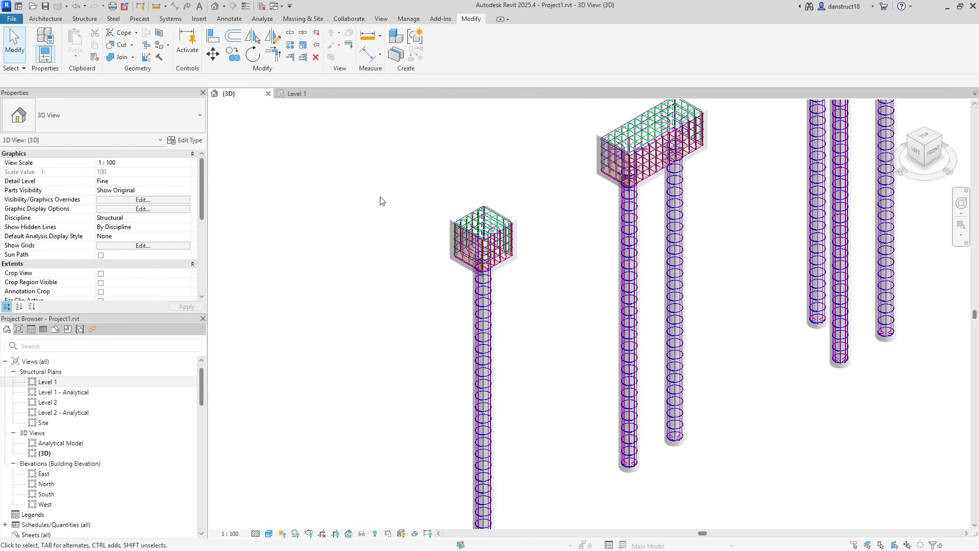
click(446, 239)
drag(446, 237, 366, 195)
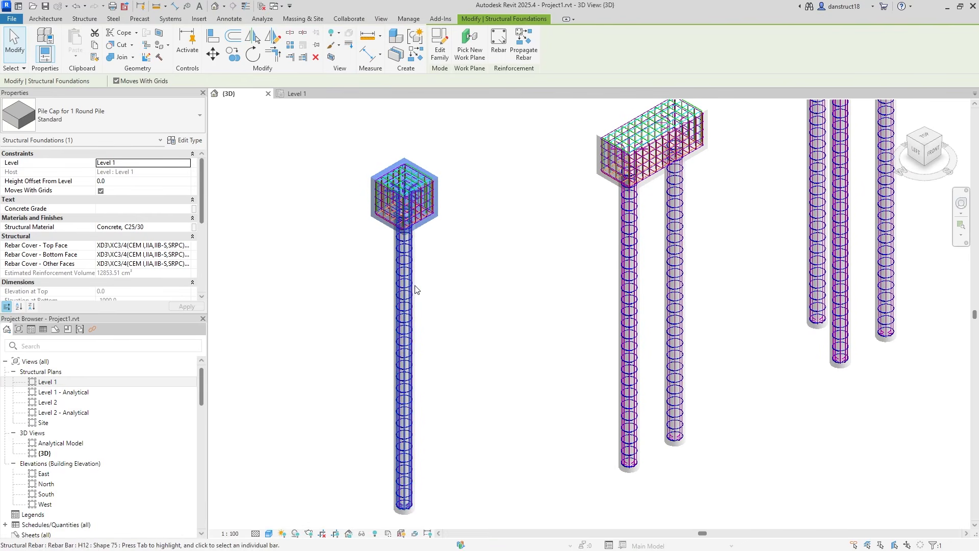
click(367, 258)
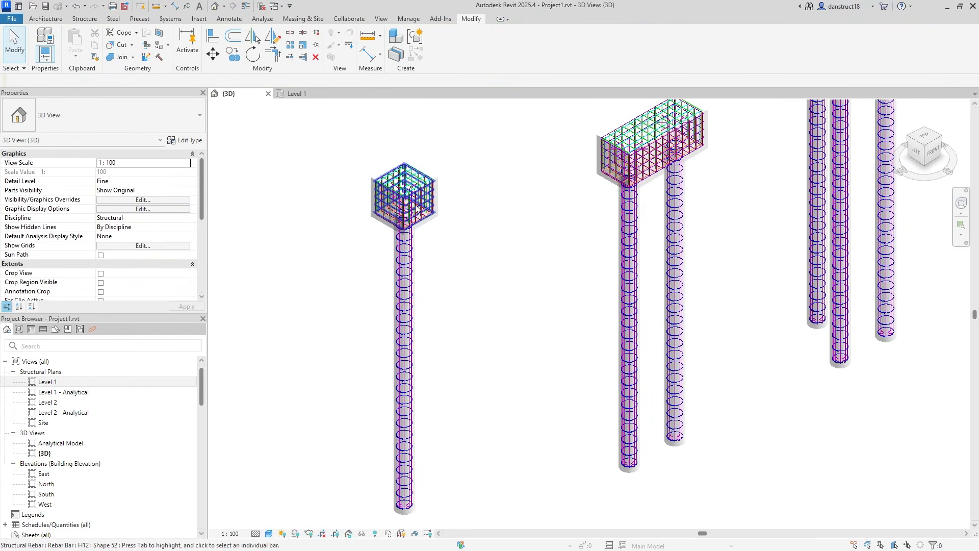
- Set the single-pile cap type's Pile Cap Width and Pile Cap Length to 2000
click(369, 197)
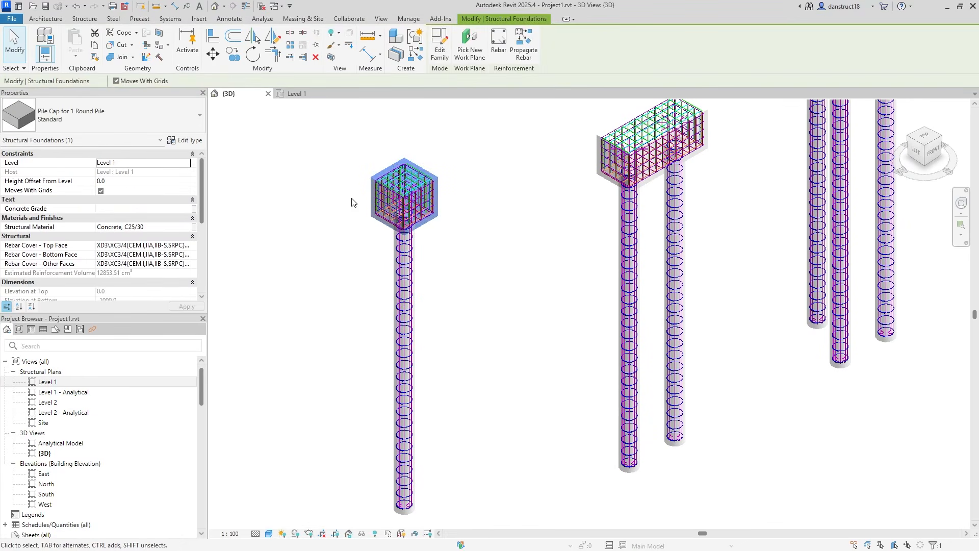
click(190, 141)
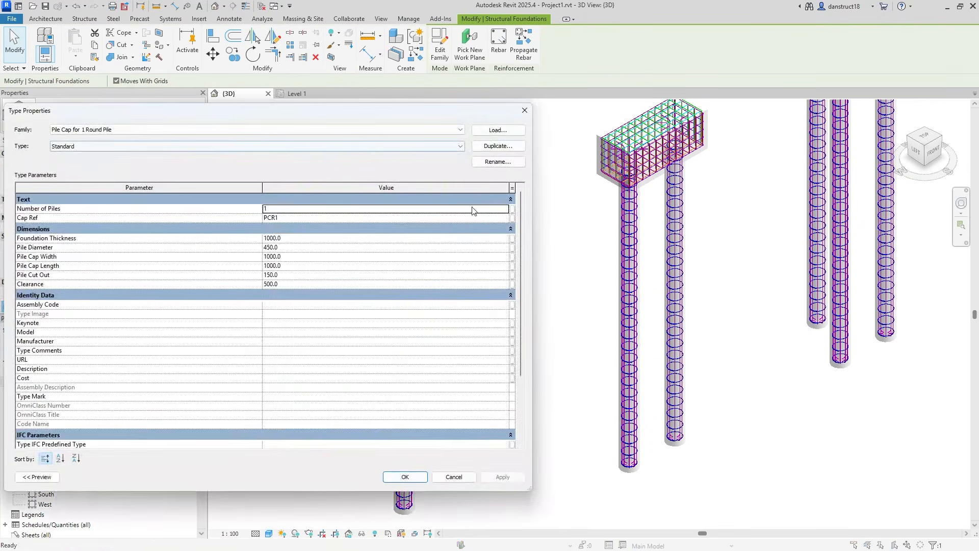
click(313, 238)
text(200)
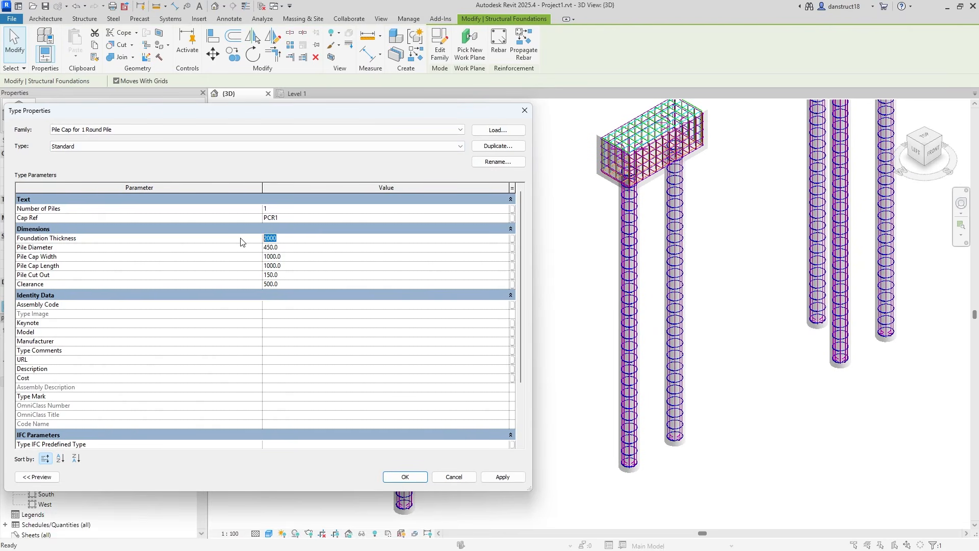
key(Tab)
click(291, 257)
text(2000)
click(286, 265)
click(405, 477)
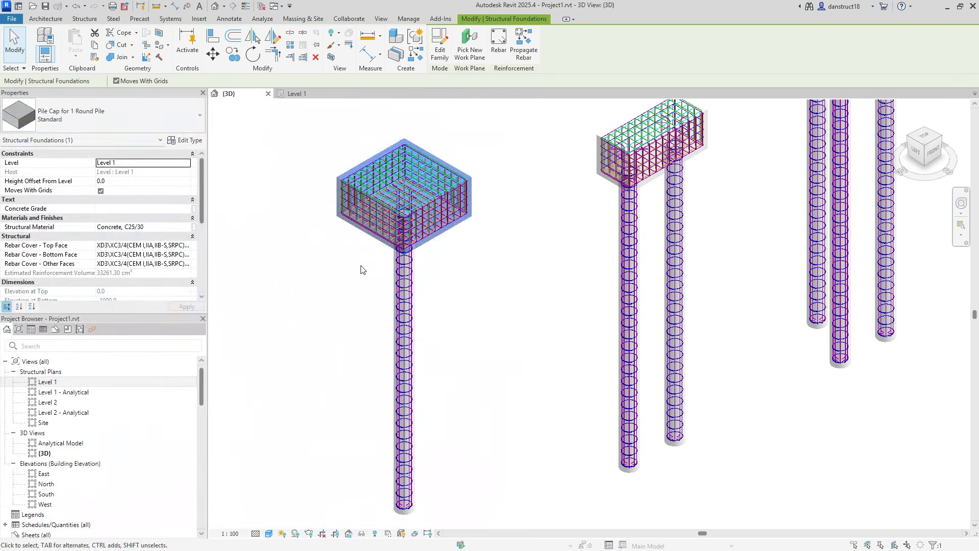
scroll(303, 164, up, 5)
key(Escape)
- Change the pile under the single-pile cap to the 600mm Diameter type
scroll(342, 193, down, 6)
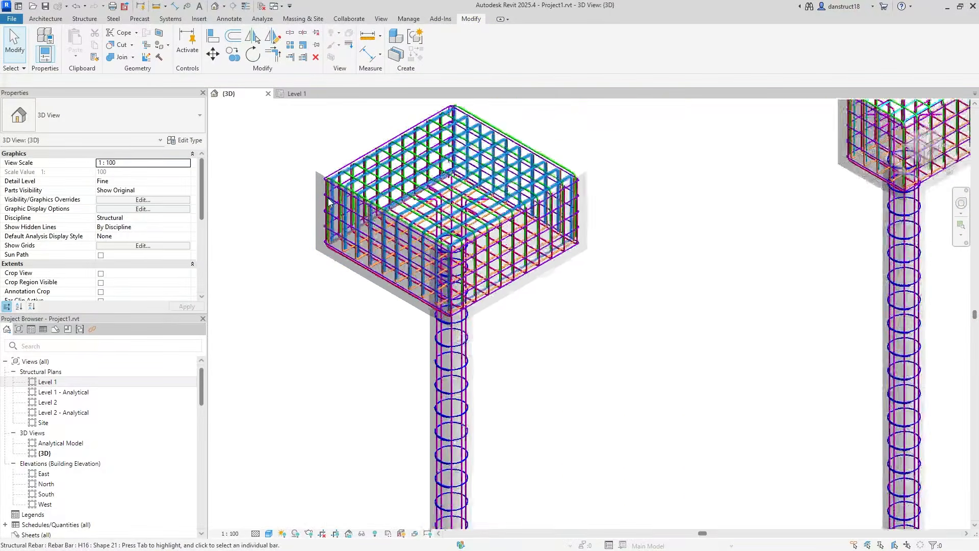
click(416, 312)
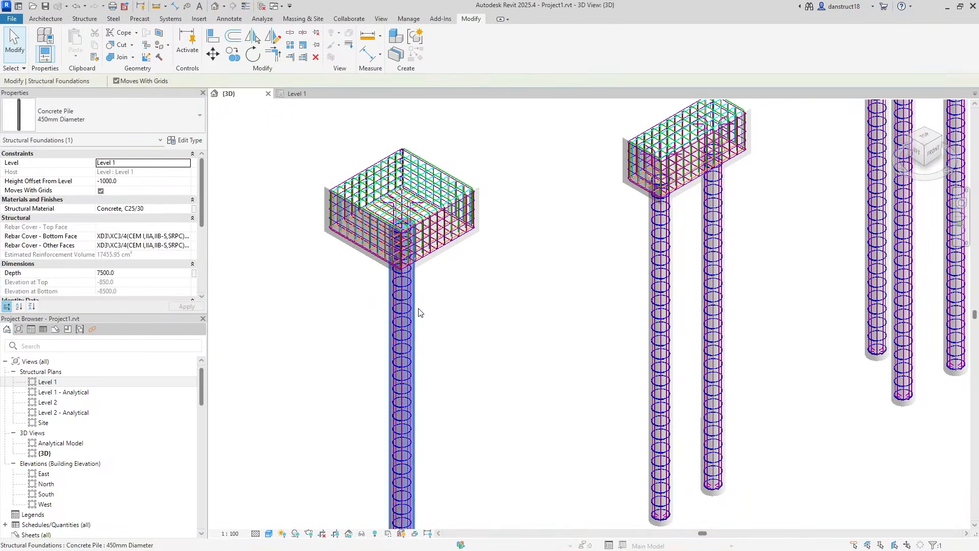
click(91, 113)
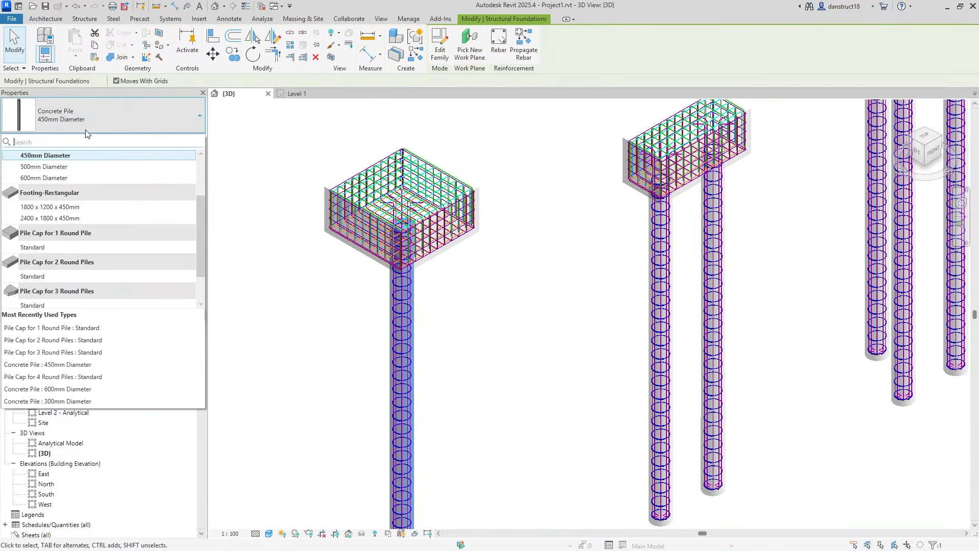
click(47, 181)
click(465, 326)
- Set the depth of the pile under the single-pile cap to 9000
middle_drag(475, 345, 470, 229)
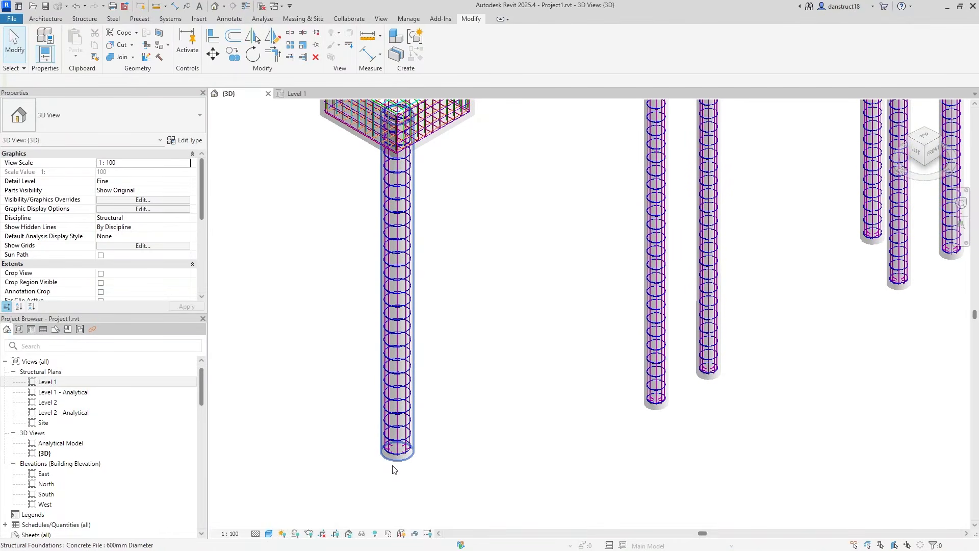
click(395, 468)
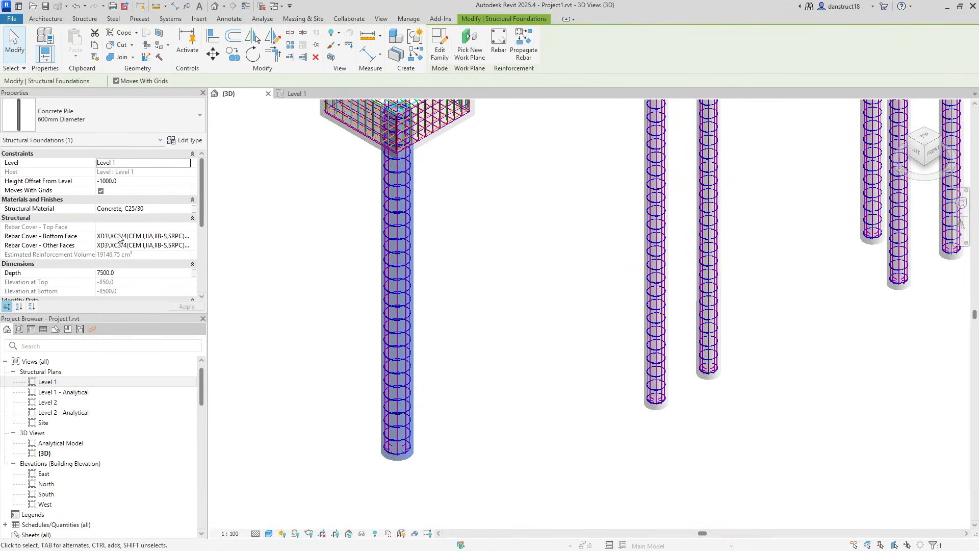
click(127, 273)
text(90)
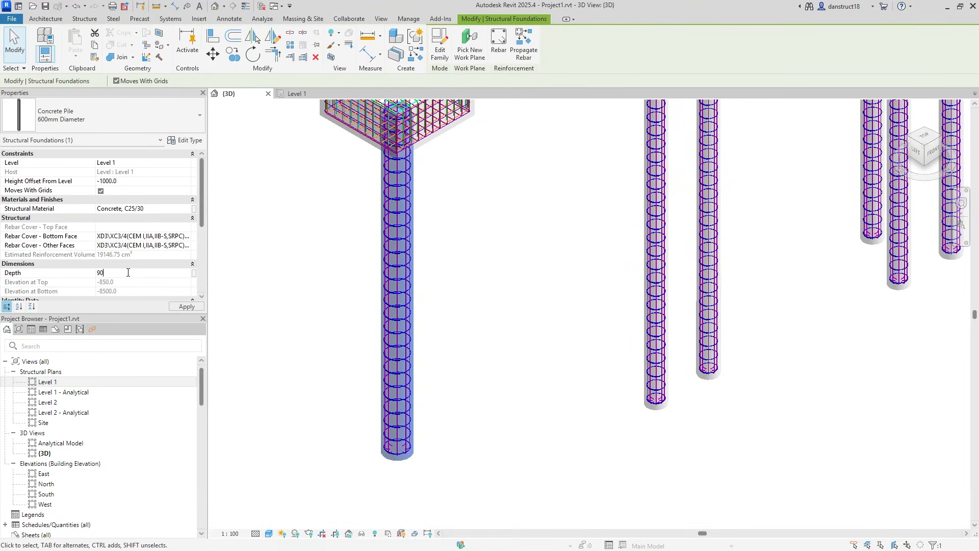
click(186, 308)
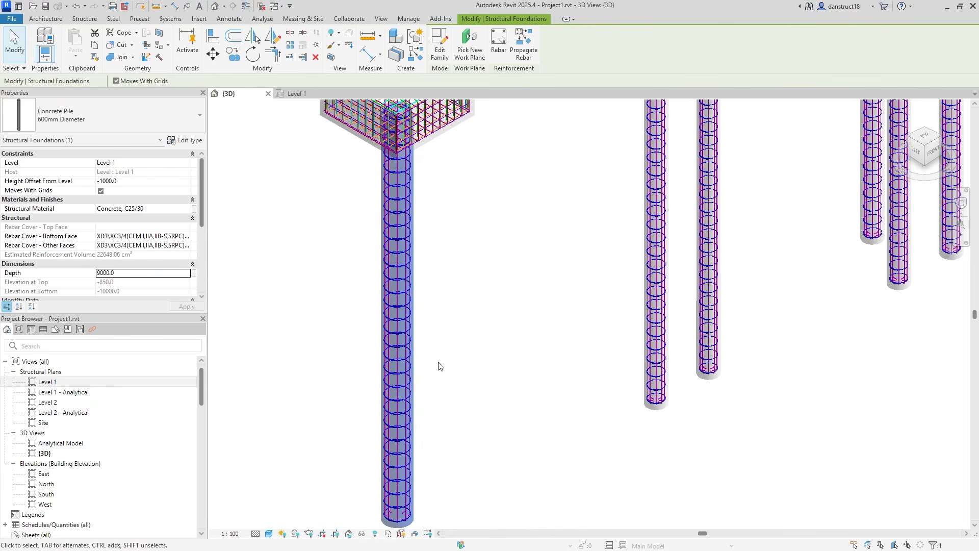
click(437, 365)
- Undo the pile depth, pile type, cap size and cap position changes made to the single-pile foundation
scroll(437, 366, down, 2)
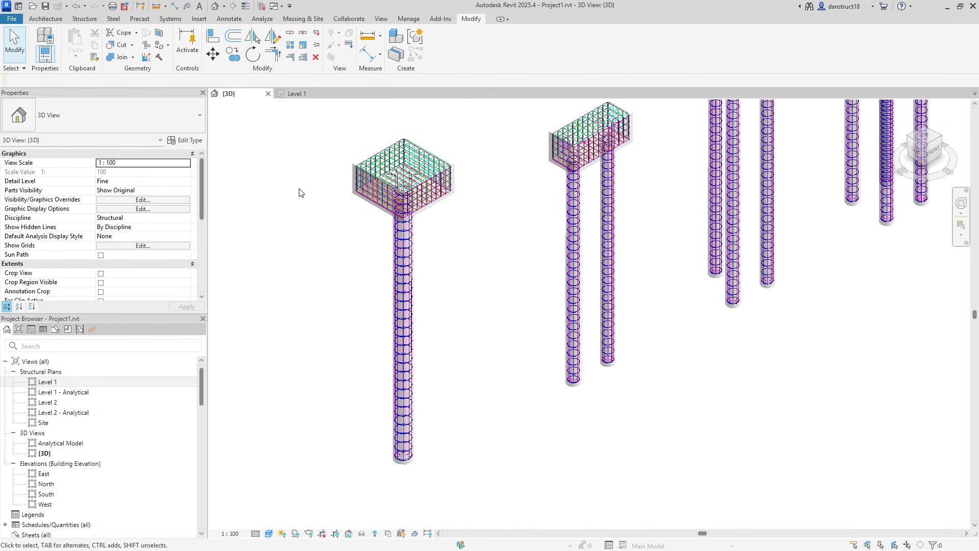
click(78, 10)
click(78, 11)
click(78, 11)
click(78, 11)
click(79, 10)
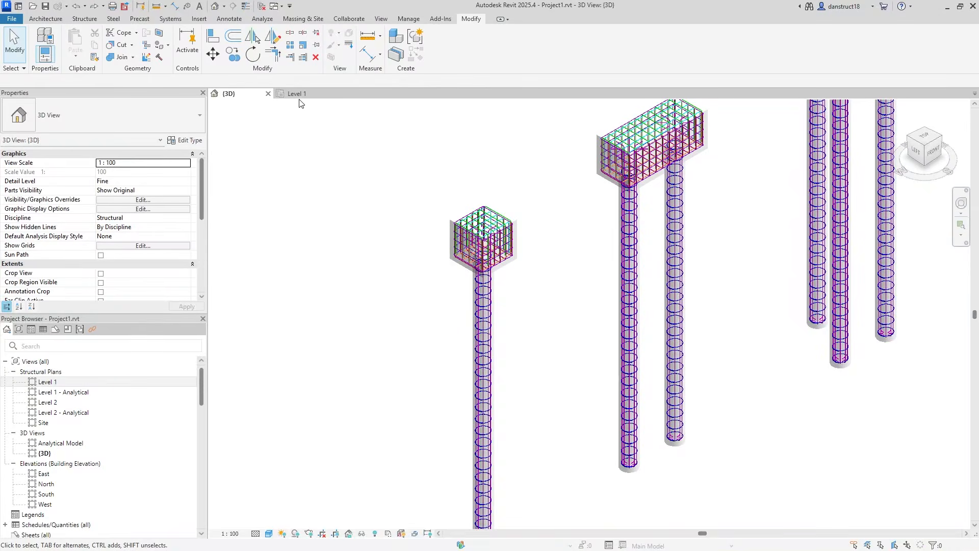
- Align and lock the two-pile cap and its left-hand pile together along both centre lines in the Level 1 plan
click(297, 94)
middle_drag(675, 278, 319, 273)
scroll(332, 272, down, 3)
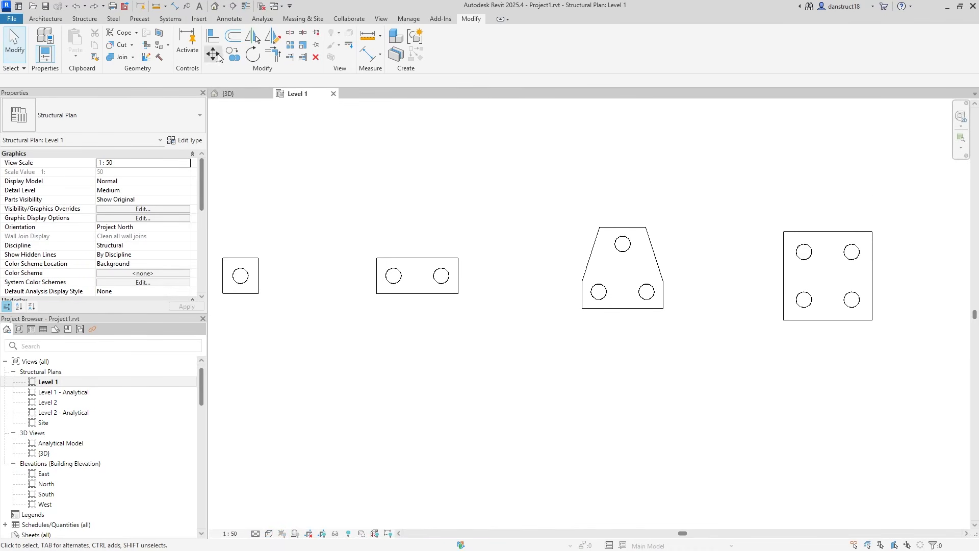
click(213, 36)
scroll(391, 243, up, 2)
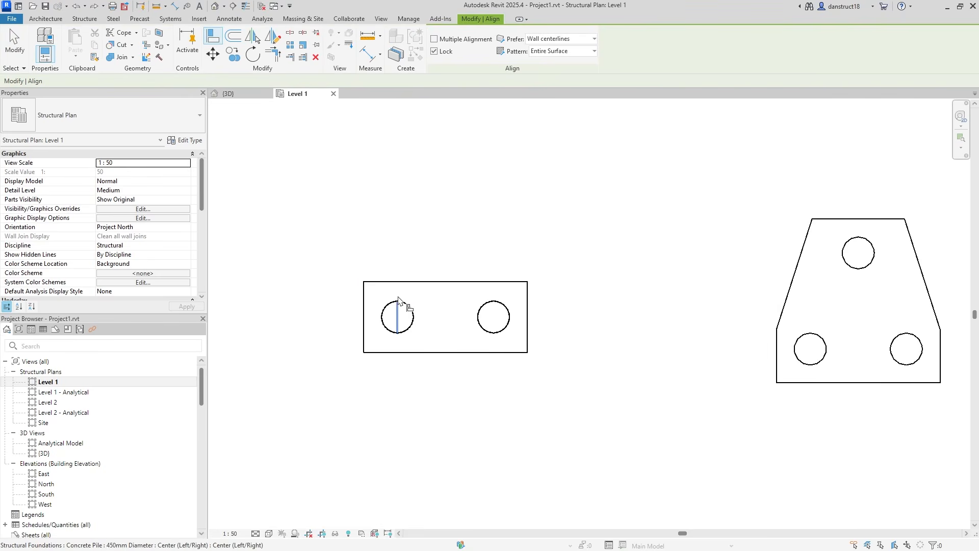
click(398, 313)
click(400, 316)
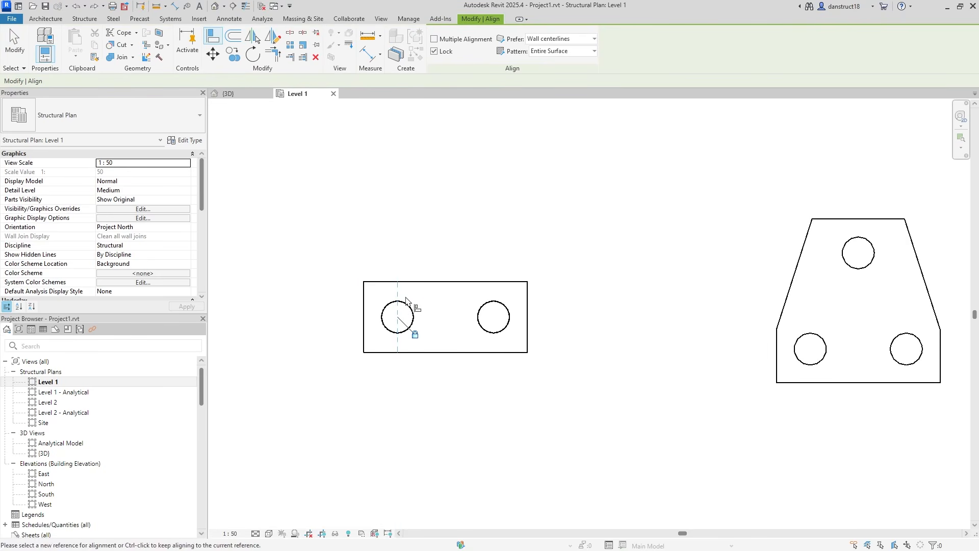
click(392, 318)
click(390, 317)
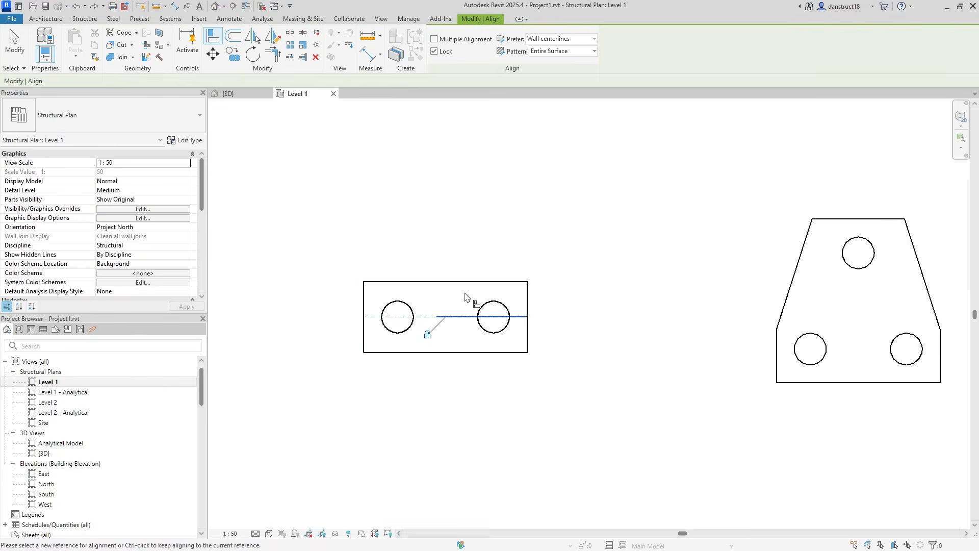
- Align and lock the two-pile cap and its right-hand pile together along both centre lines
click(494, 290)
click(489, 317)
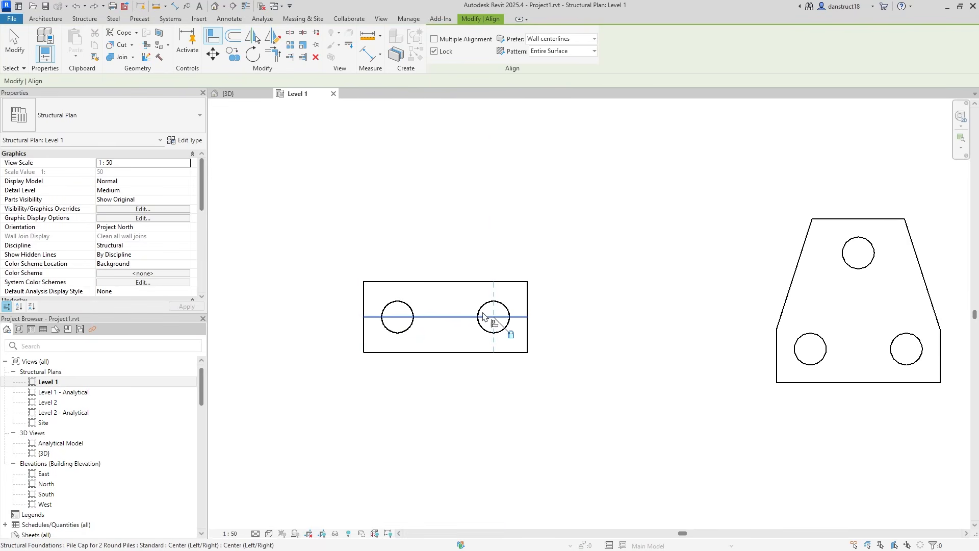
click(463, 317)
click(488, 312)
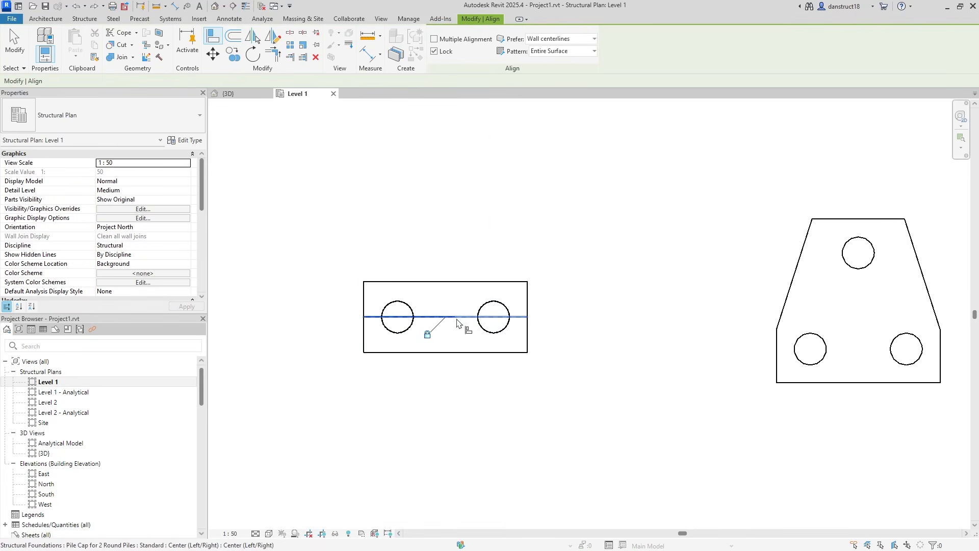
- Align and lock the three piles of the three-pile cap to the cap along their vertical centre lines in plan
middle_drag(750, 295, 549, 287)
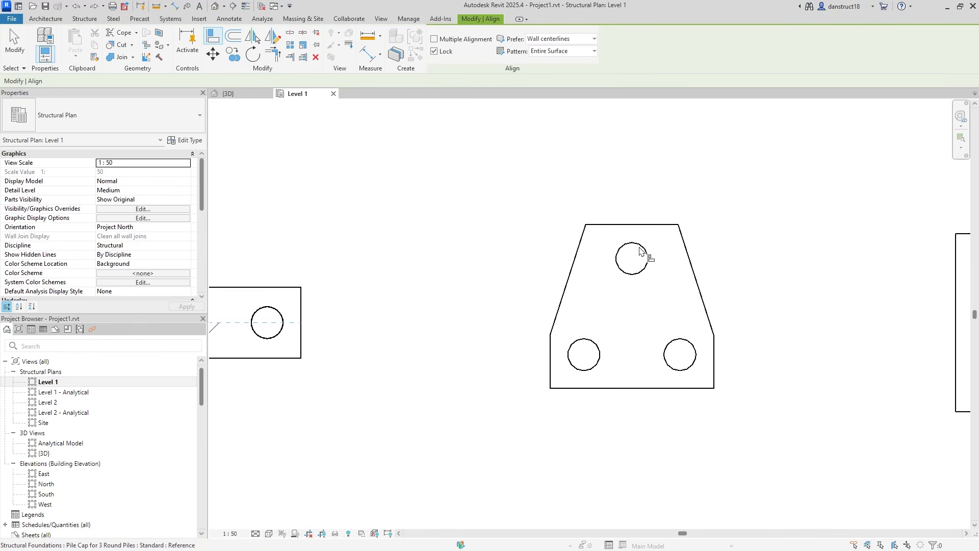
click(633, 258)
click(634, 258)
key(Tab)
click(586, 352)
click(585, 352)
key(Tab)
click(680, 350)
click(681, 348)
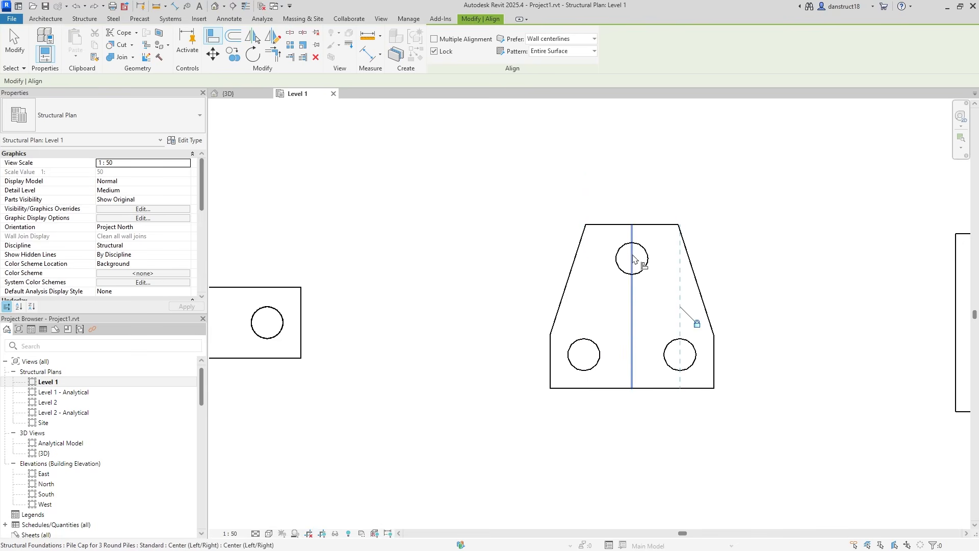
- Align and lock the three piles of the three-pile cap to the cap along their horizontal centre lines, and end the Align command
click(603, 259)
click(628, 259)
click(561, 356)
click(574, 355)
click(643, 354)
click(669, 355)
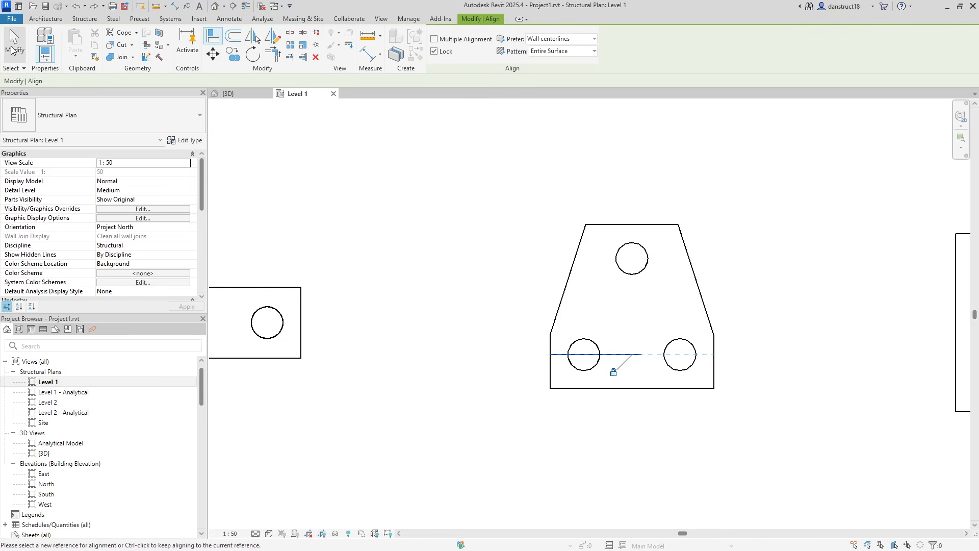
click(11, 46)
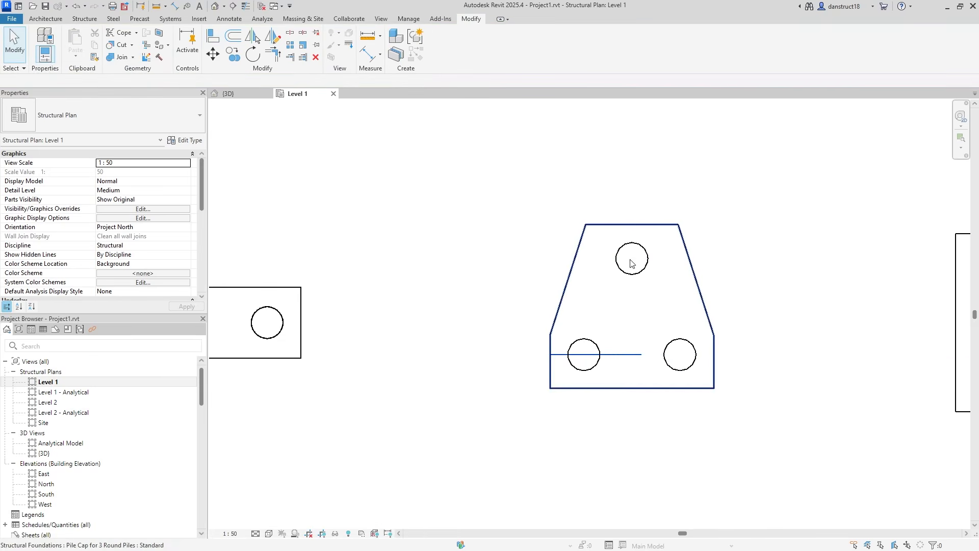
- Test-move the three-pile cap up and left in plan, checking its piles in the 3D view, and undo the move
click(573, 270)
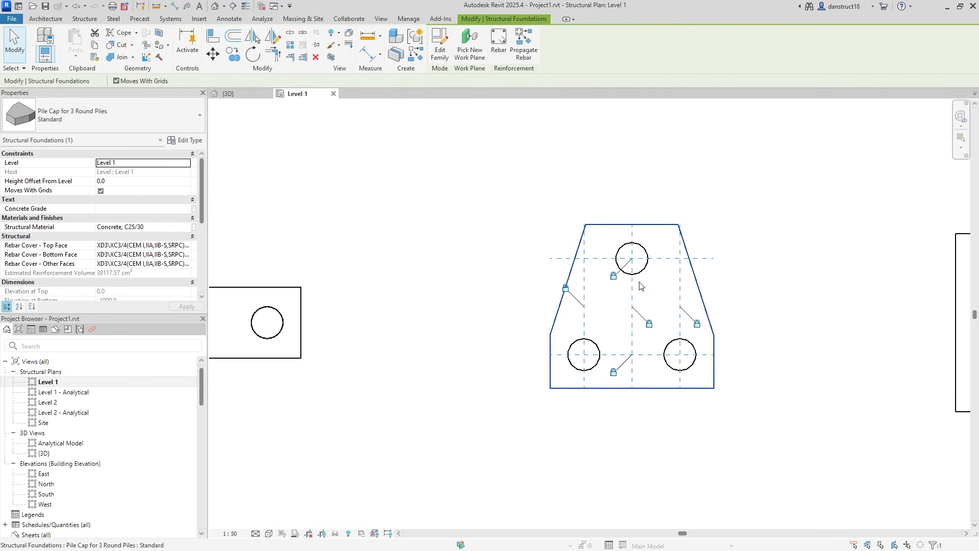
drag(556, 328, 502, 236)
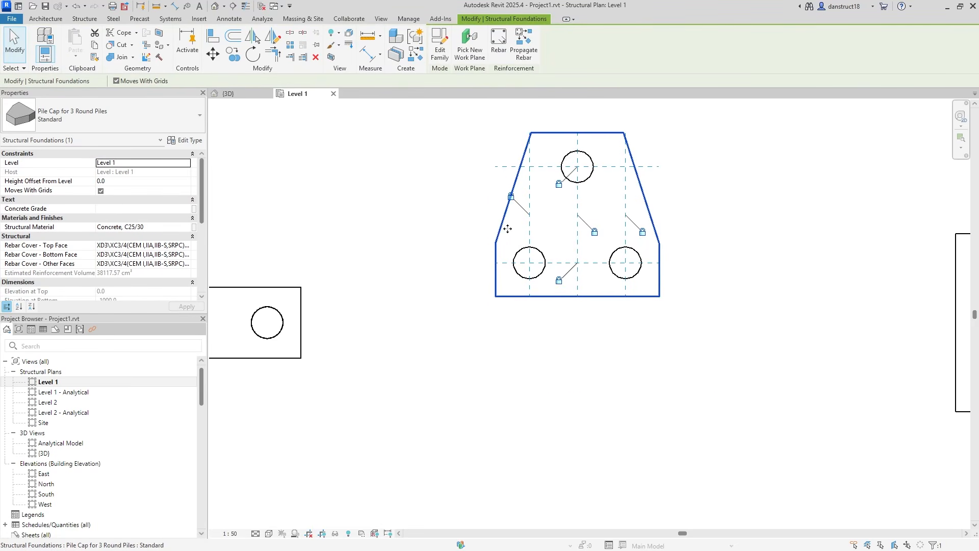
click(240, 96)
scroll(721, 262, down, 2)
middle_drag(782, 278, 652, 374)
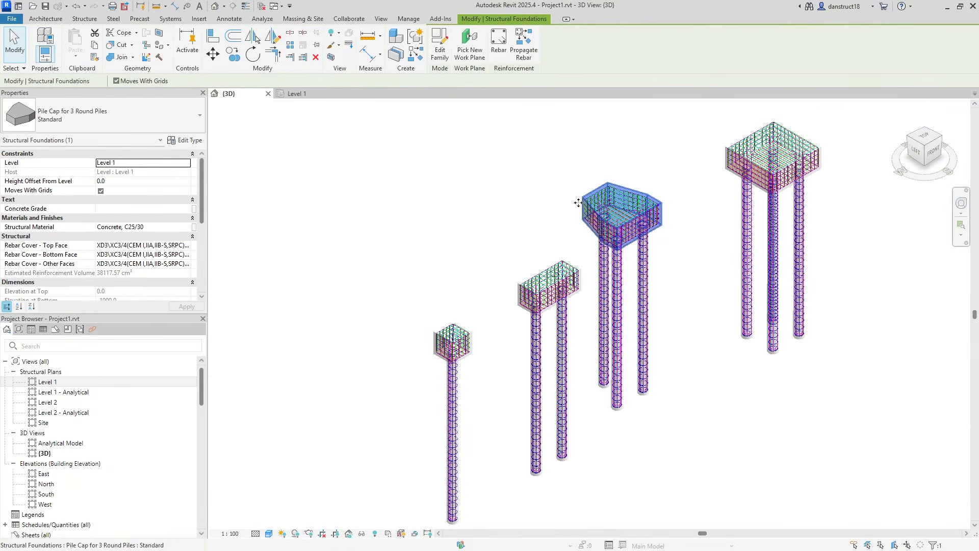
click(300, 95)
click(77, 6)
- Align and lock the four-pile cap and its piles together along the left and right vertical centre lines in the Level 1 plan
scroll(445, 217, down, 1)
middle_drag(822, 249, 566, 269)
scroll(568, 265, up, 1)
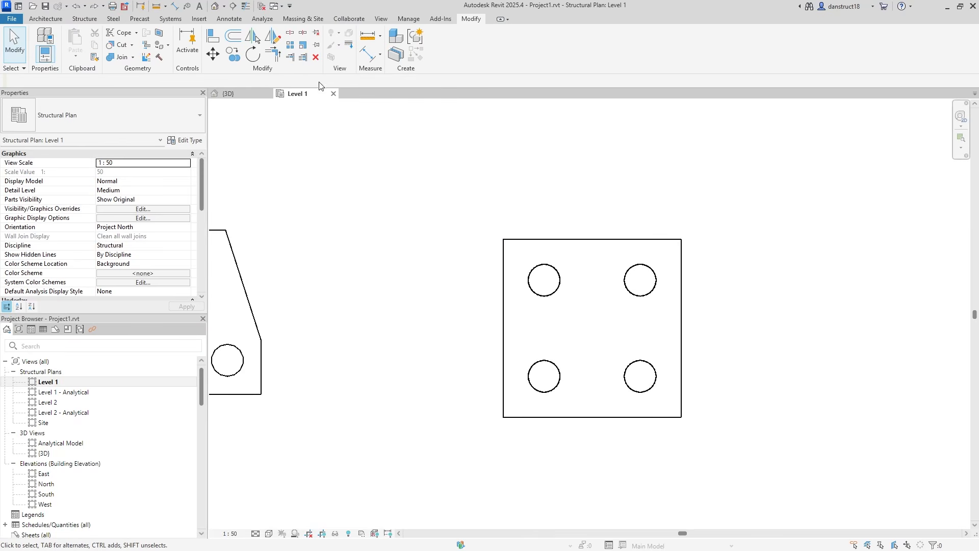
click(213, 36)
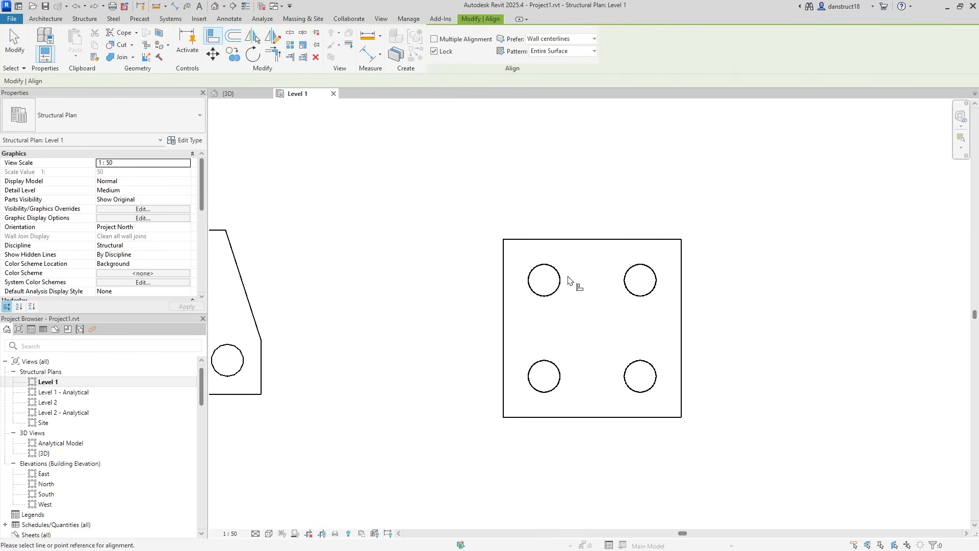
click(543, 278)
click(544, 365)
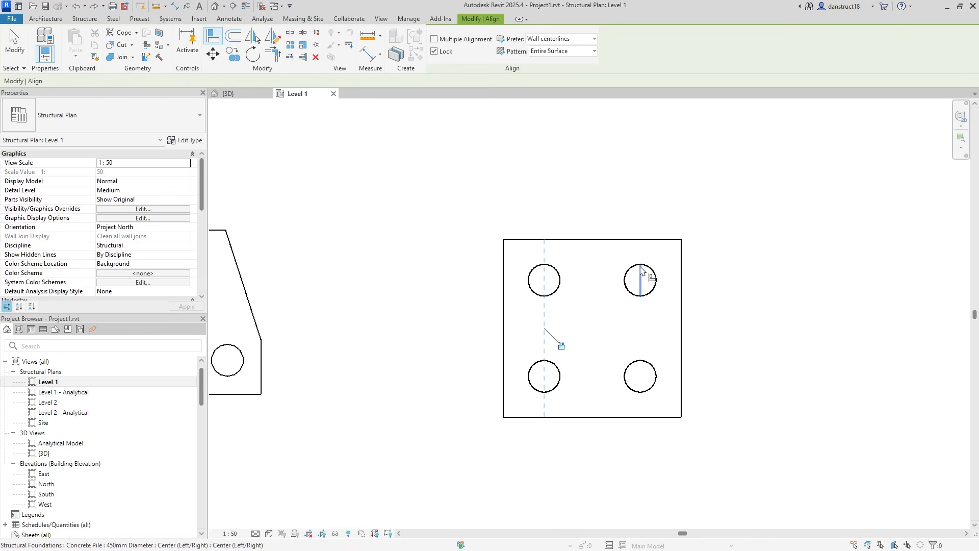
click(641, 272)
click(642, 343)
- Align and lock the four-pile cap and its piles together along the upper and lower horizontal centre lines, and end the Align command
click(543, 279)
click(571, 279)
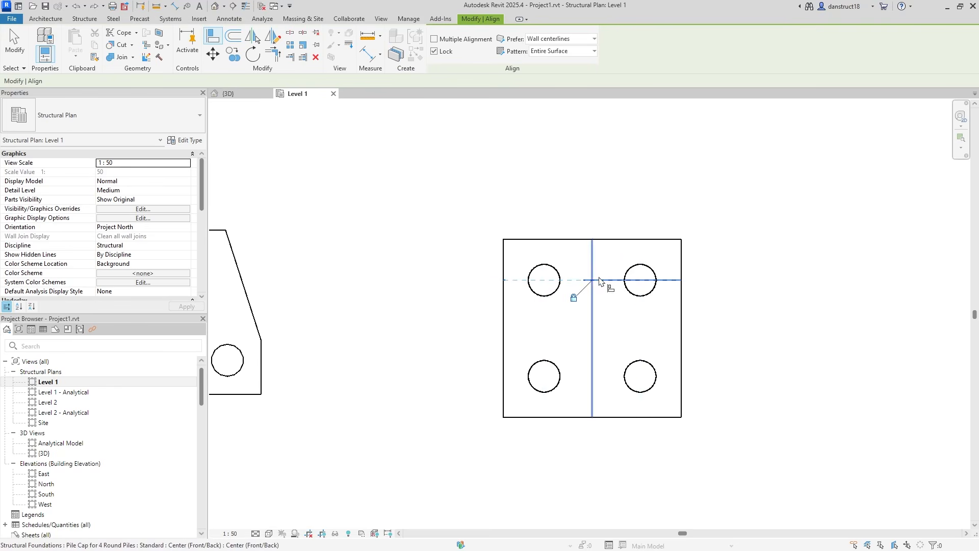
click(638, 280)
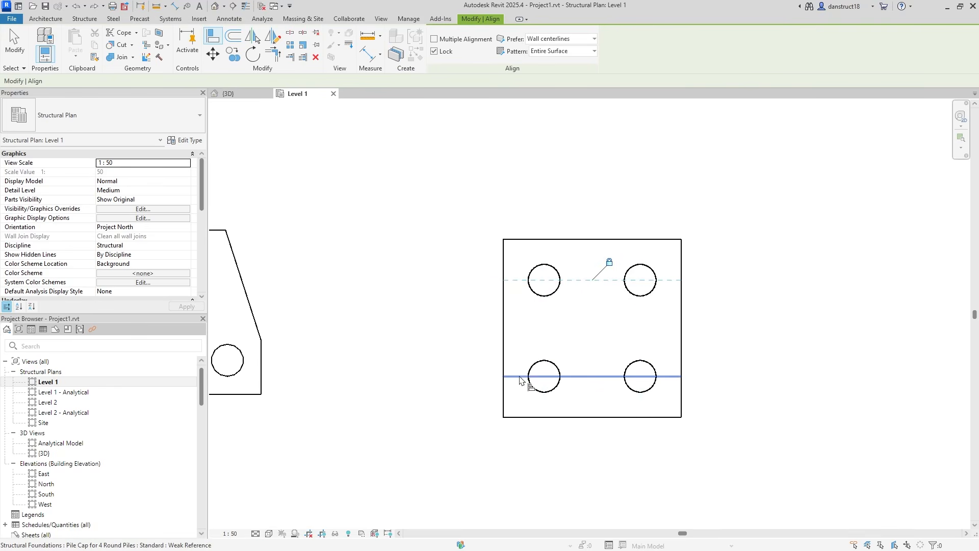
click(535, 378)
click(635, 378)
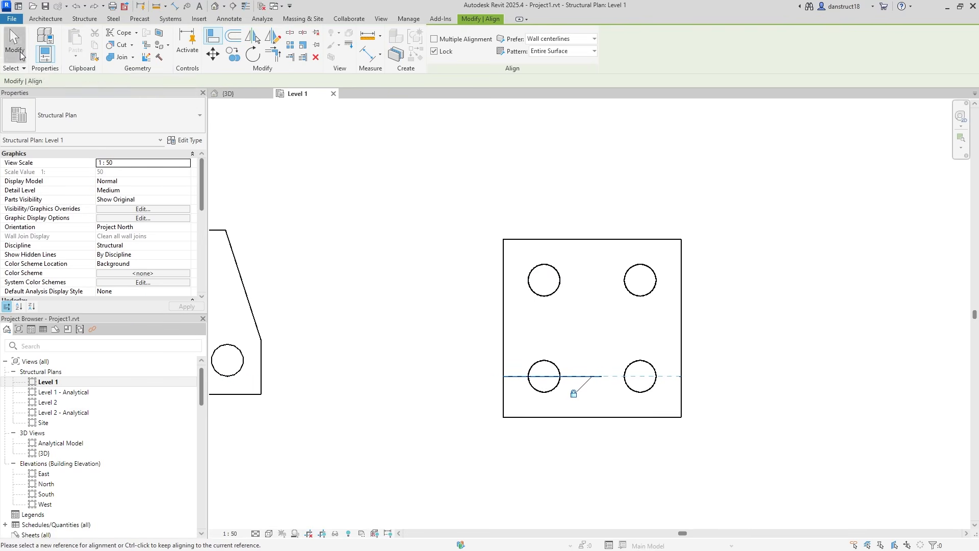
click(19, 51)
- Test-move the four-pile cap up and left in plan, checking its piles in the 3D view, and undo the move
click(504, 284)
drag(504, 290, 474, 197)
click(228, 93)
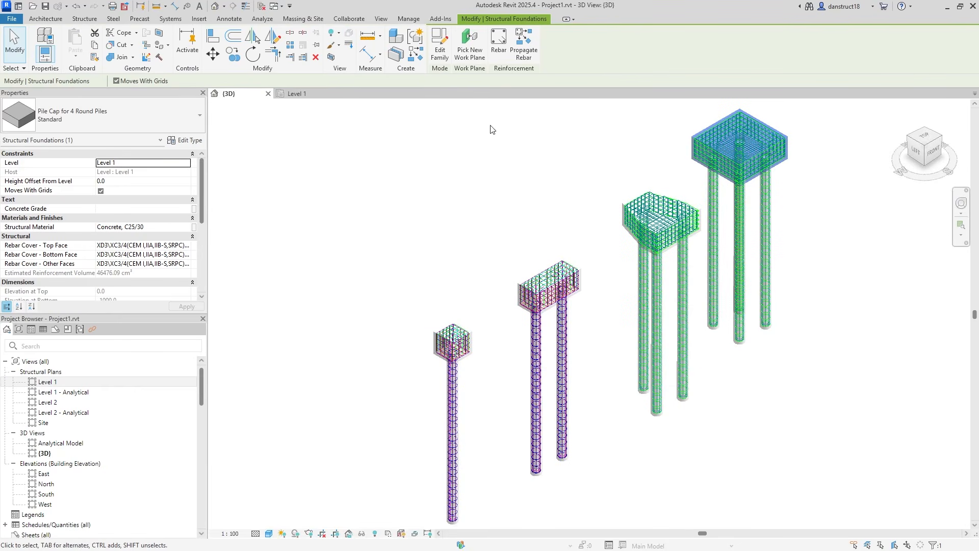
click(76, 7)
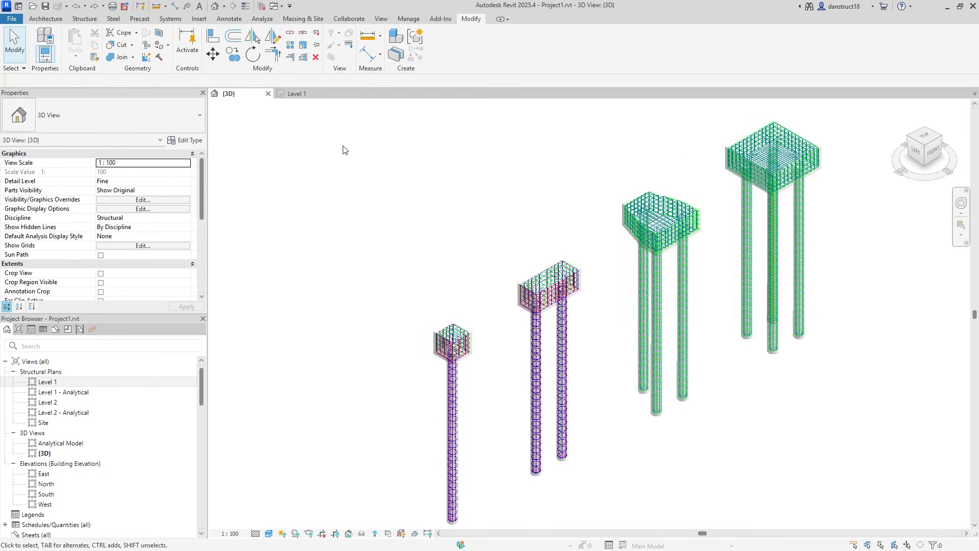